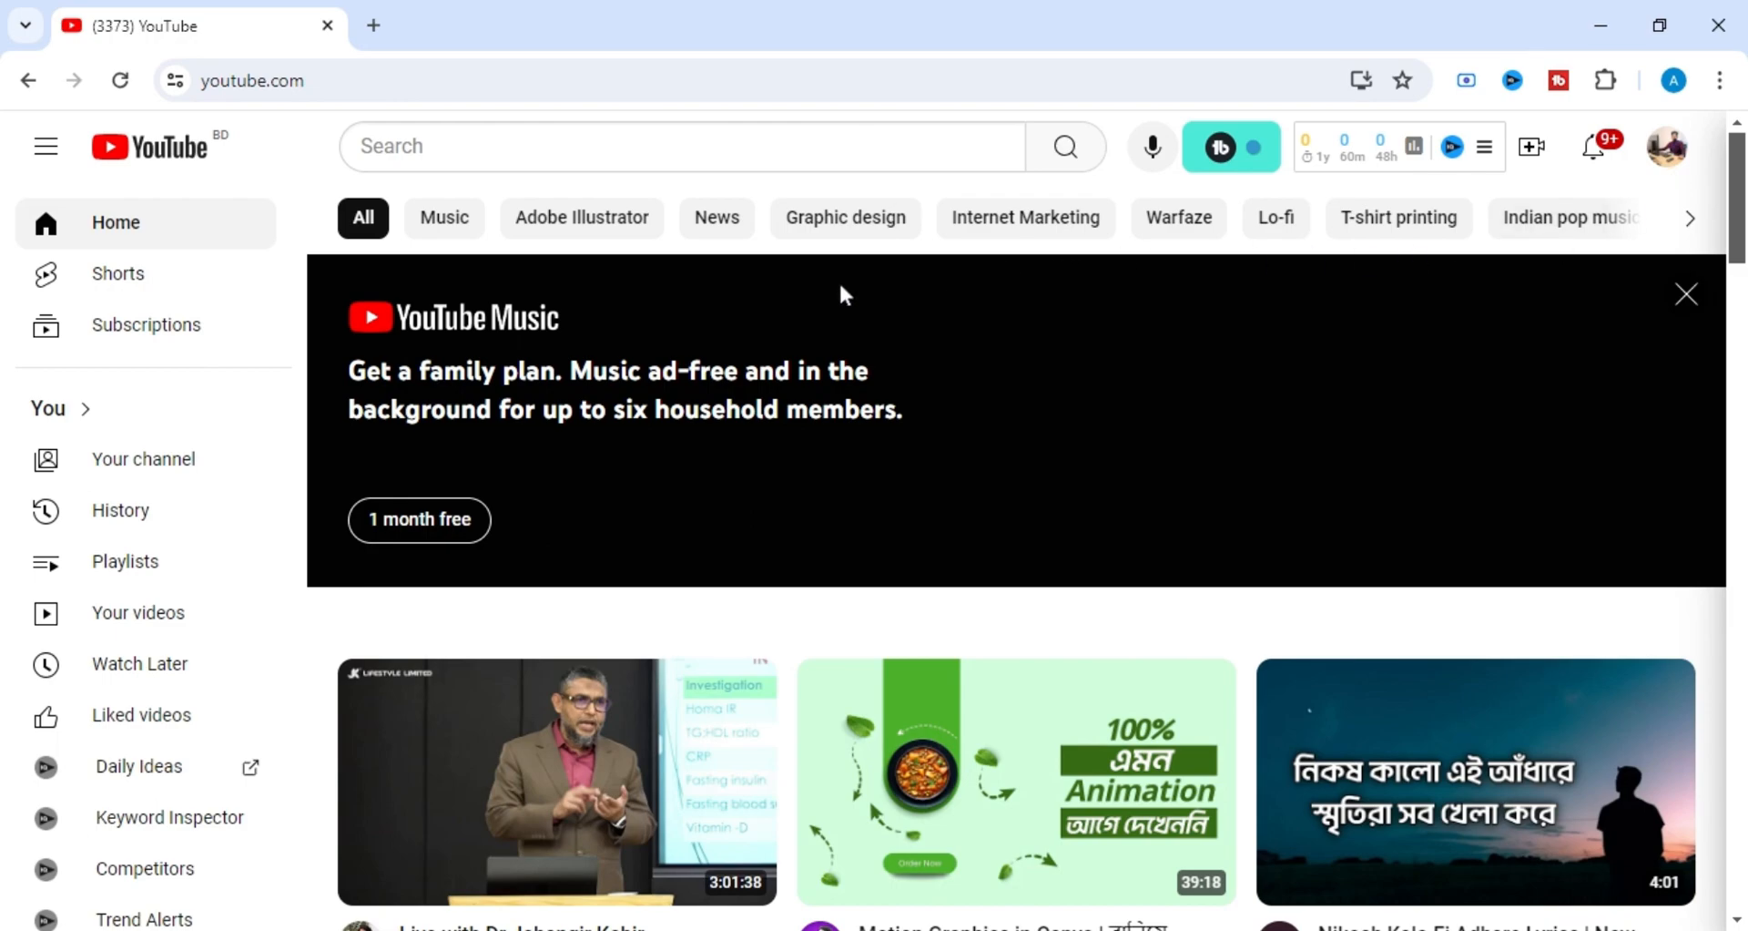
Open the channel's customisation page from its public channel page and dismiss the TubeBuddy welcome and upgrade pop-ups.
left_click(1680, 172)
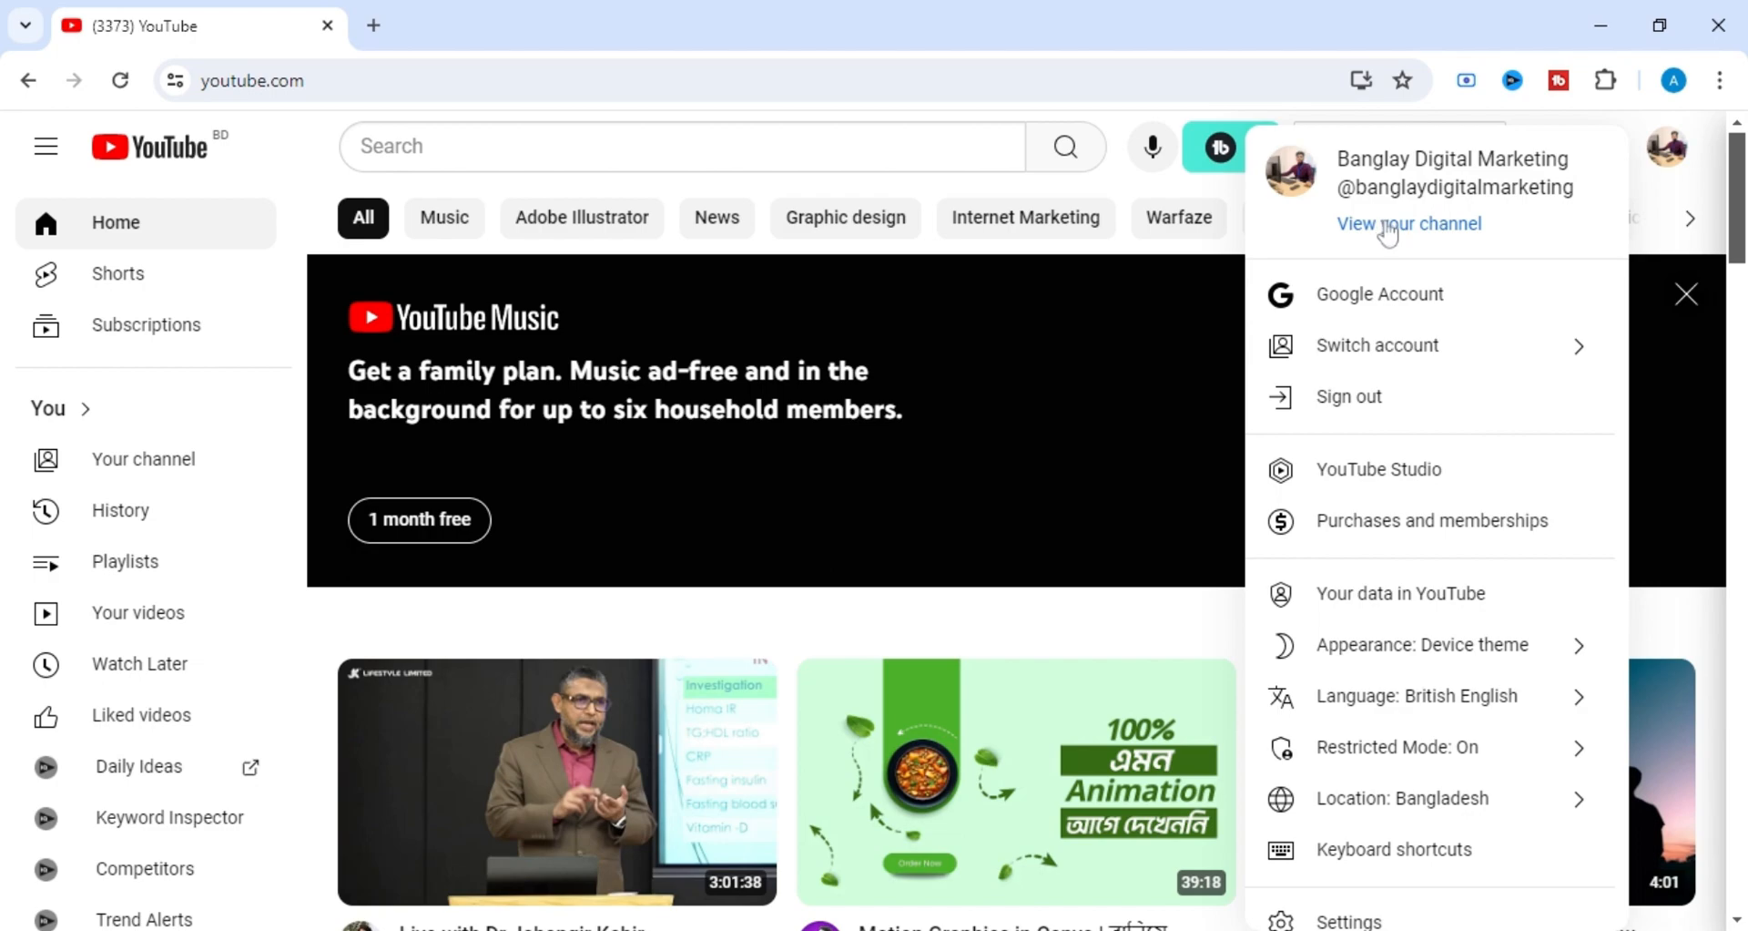
left_click(1391, 230)
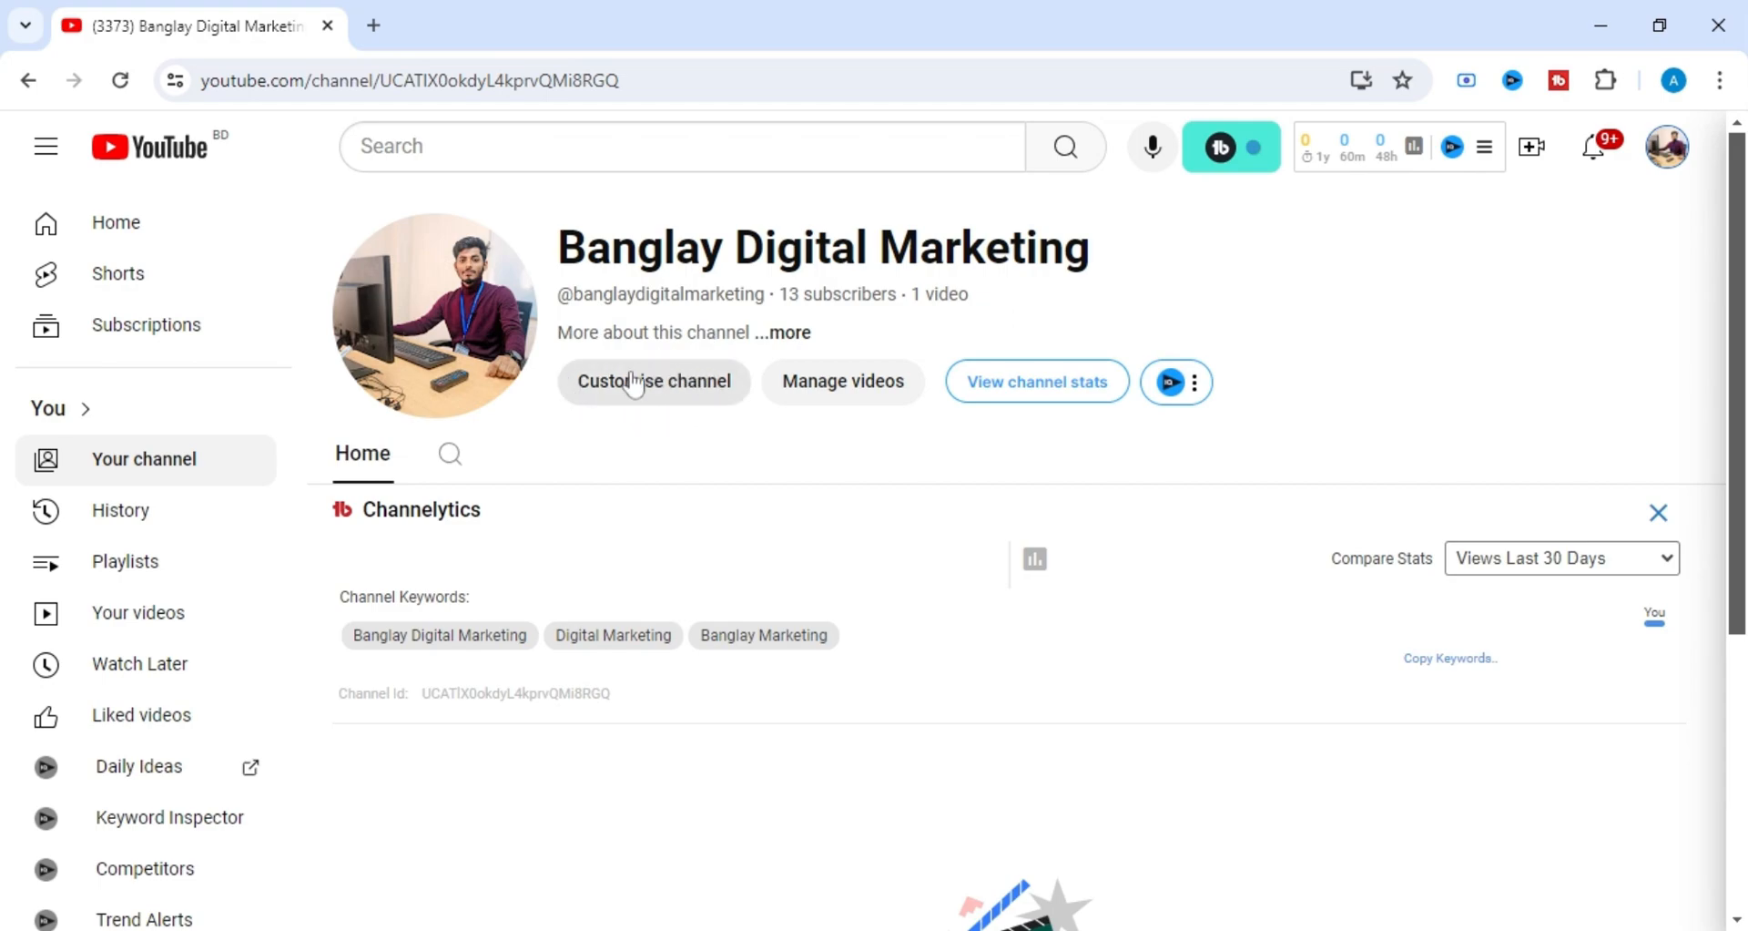
left_click(679, 396)
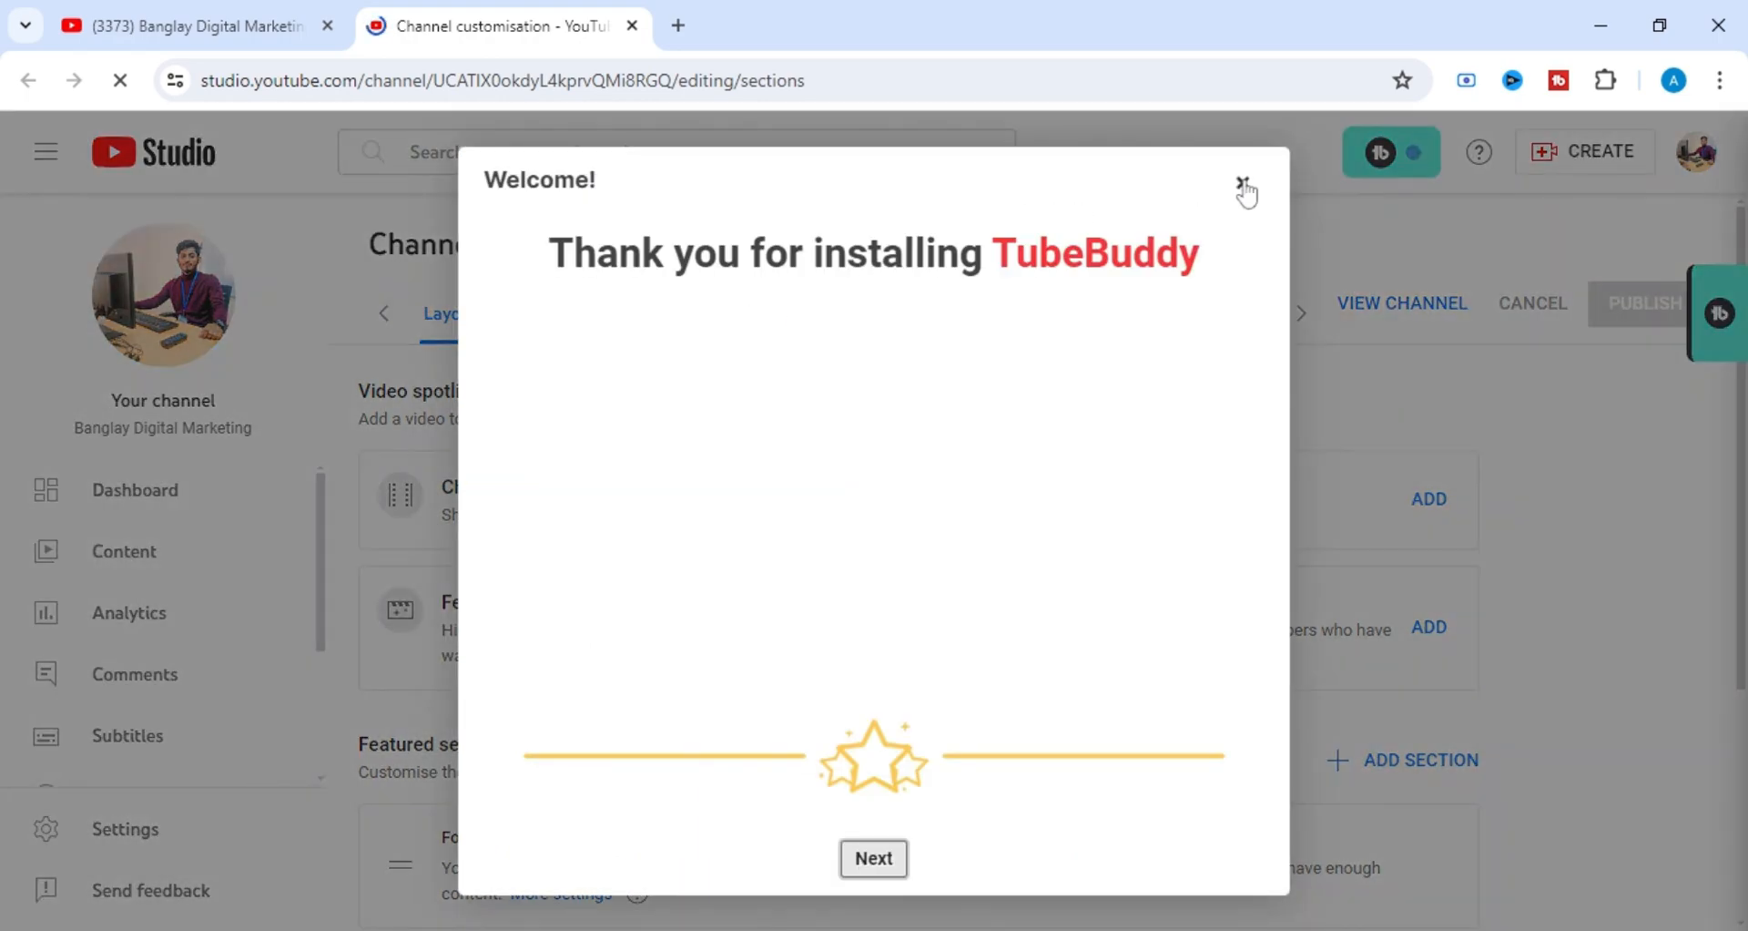
left_click(1243, 185)
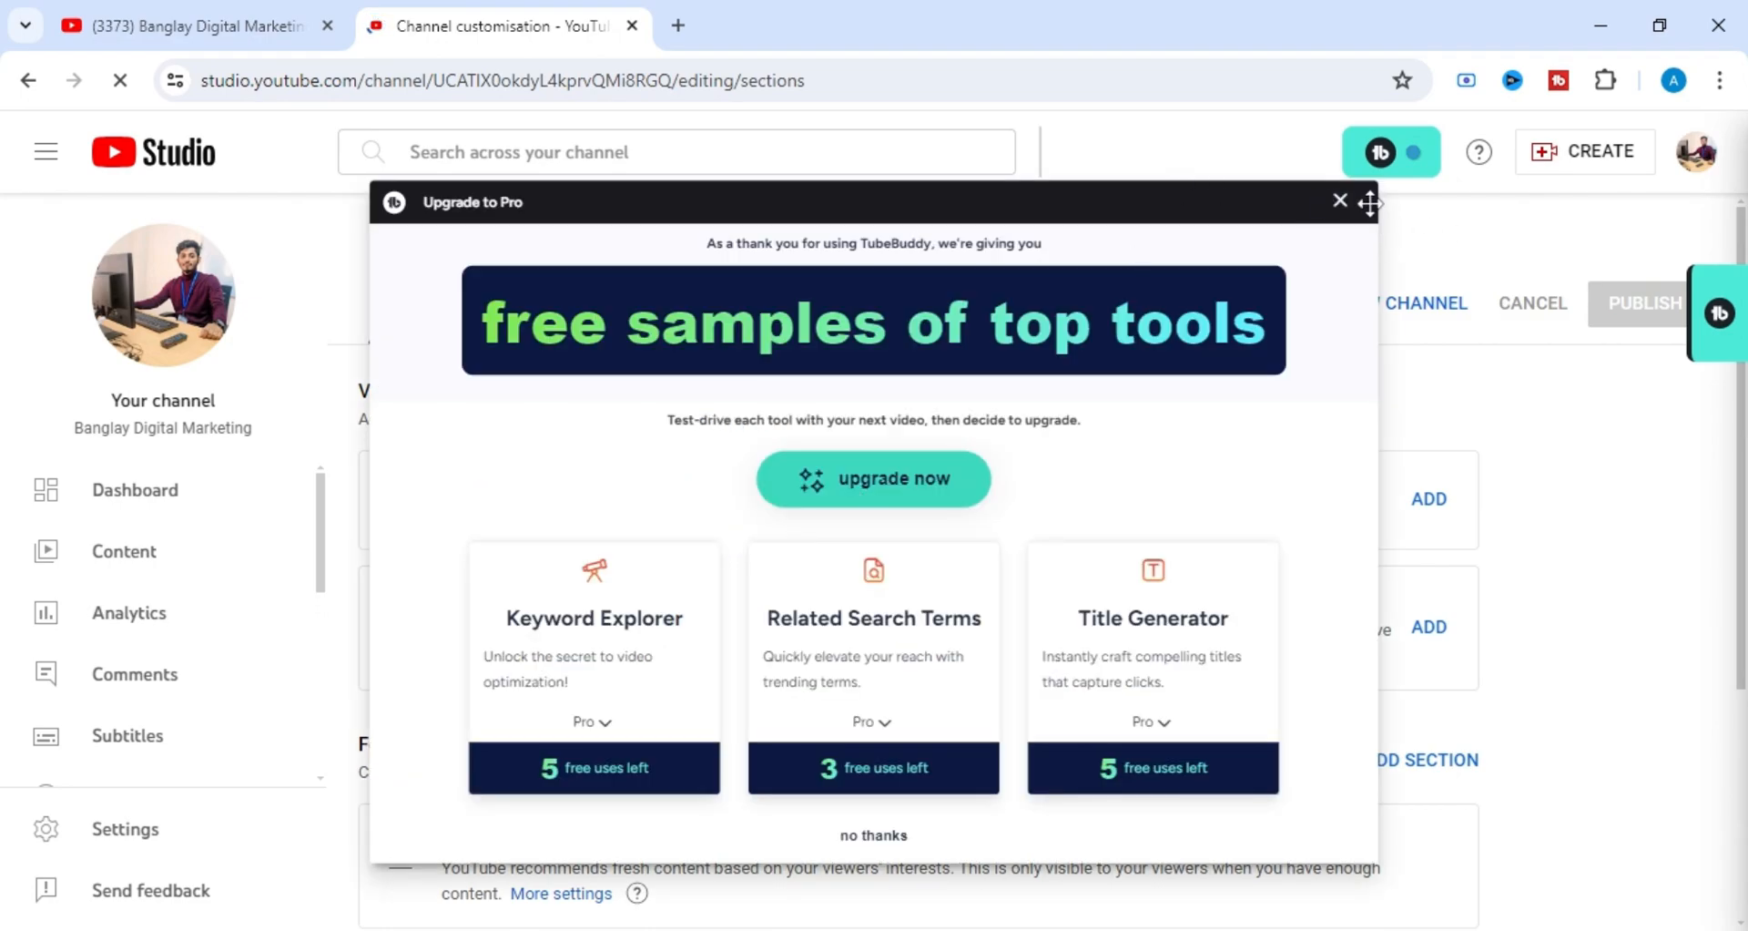
left_click(1339, 200)
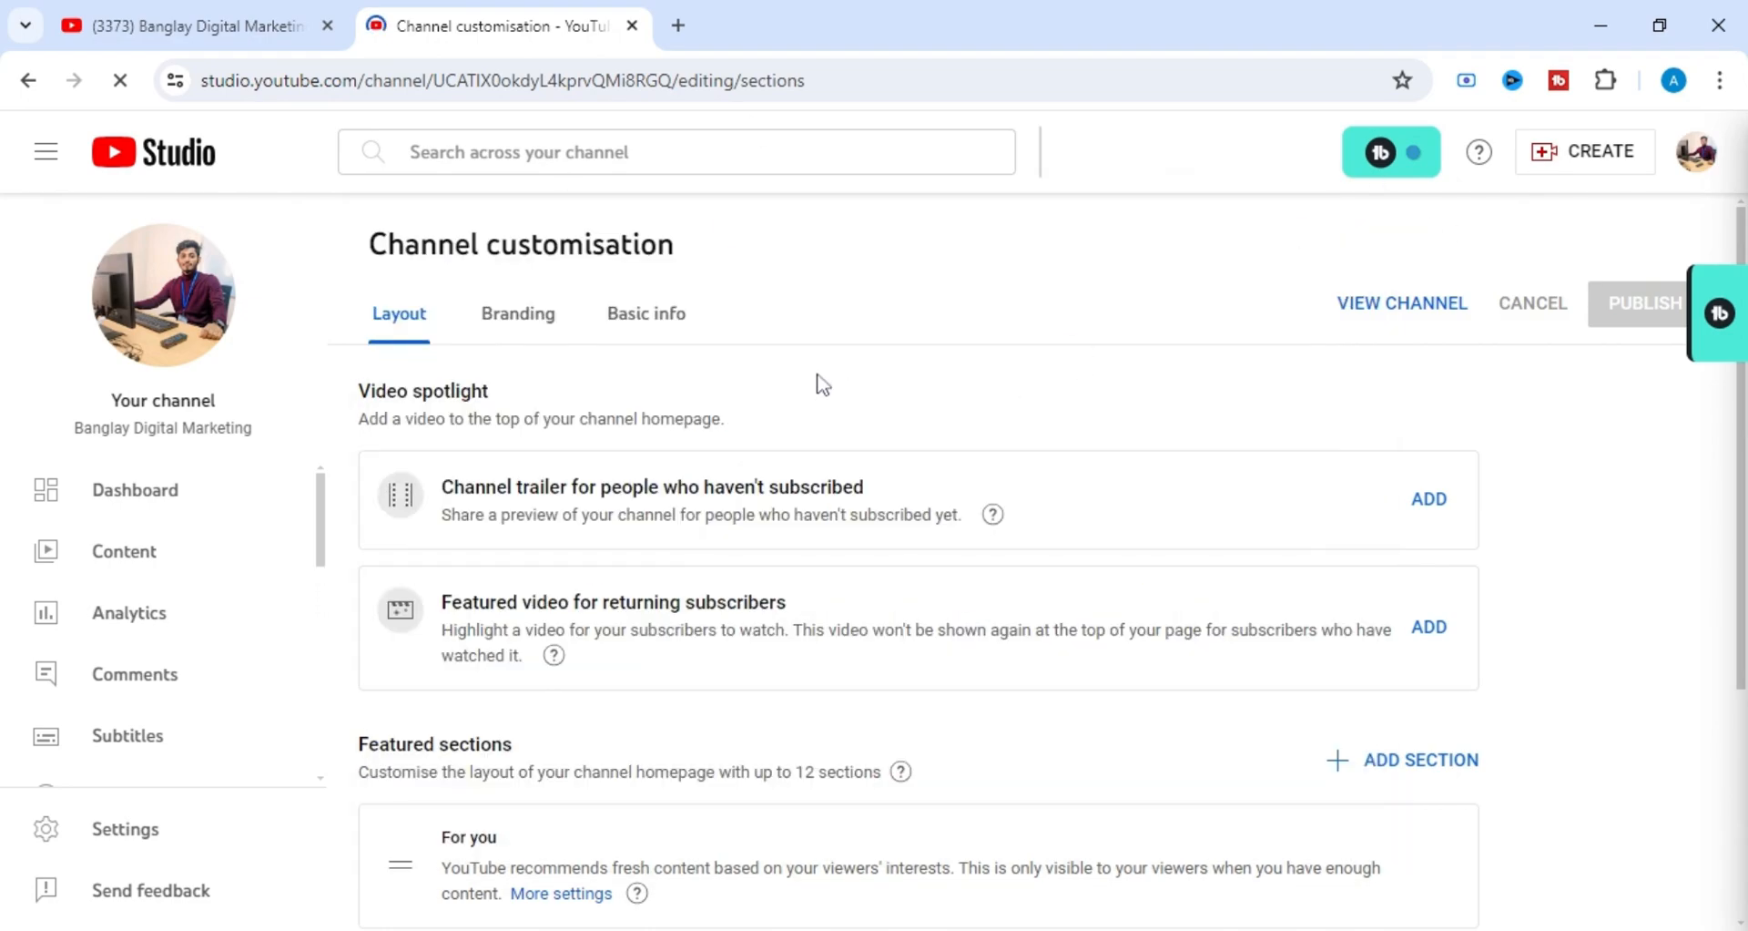
Return to the YouTube home page, reach channel Customisation through YouTube Studio, and dismiss the TubeBuddy upgrade offer.
left_click(1695, 156)
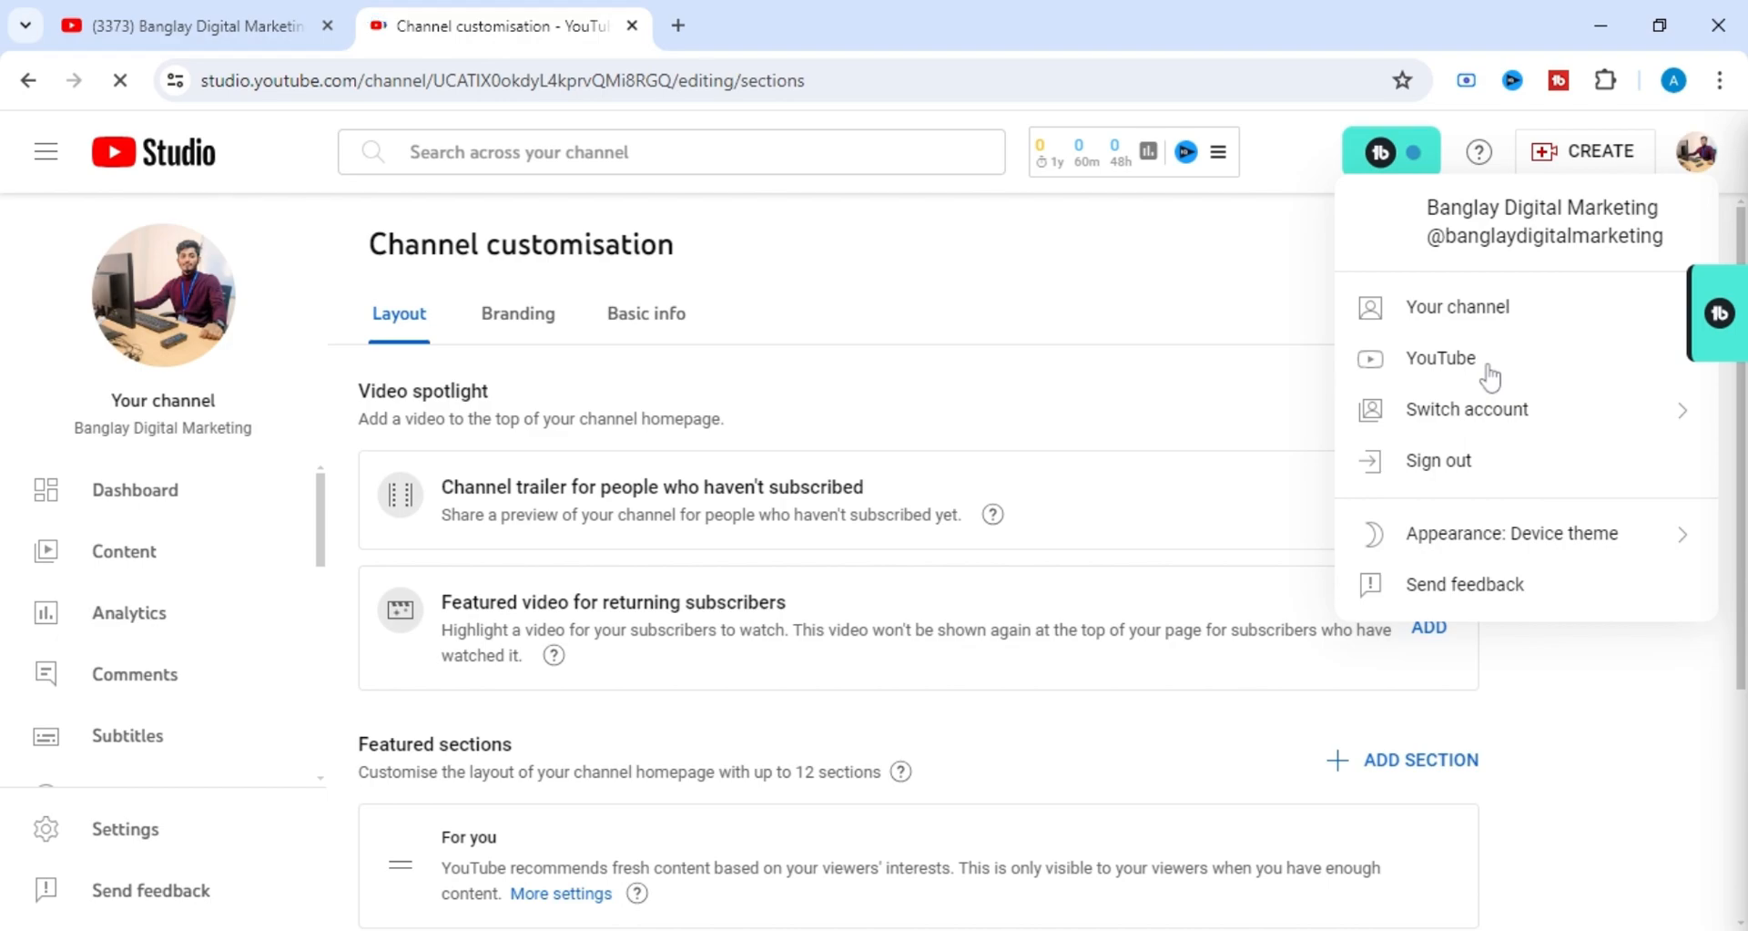
left_click(1426, 364)
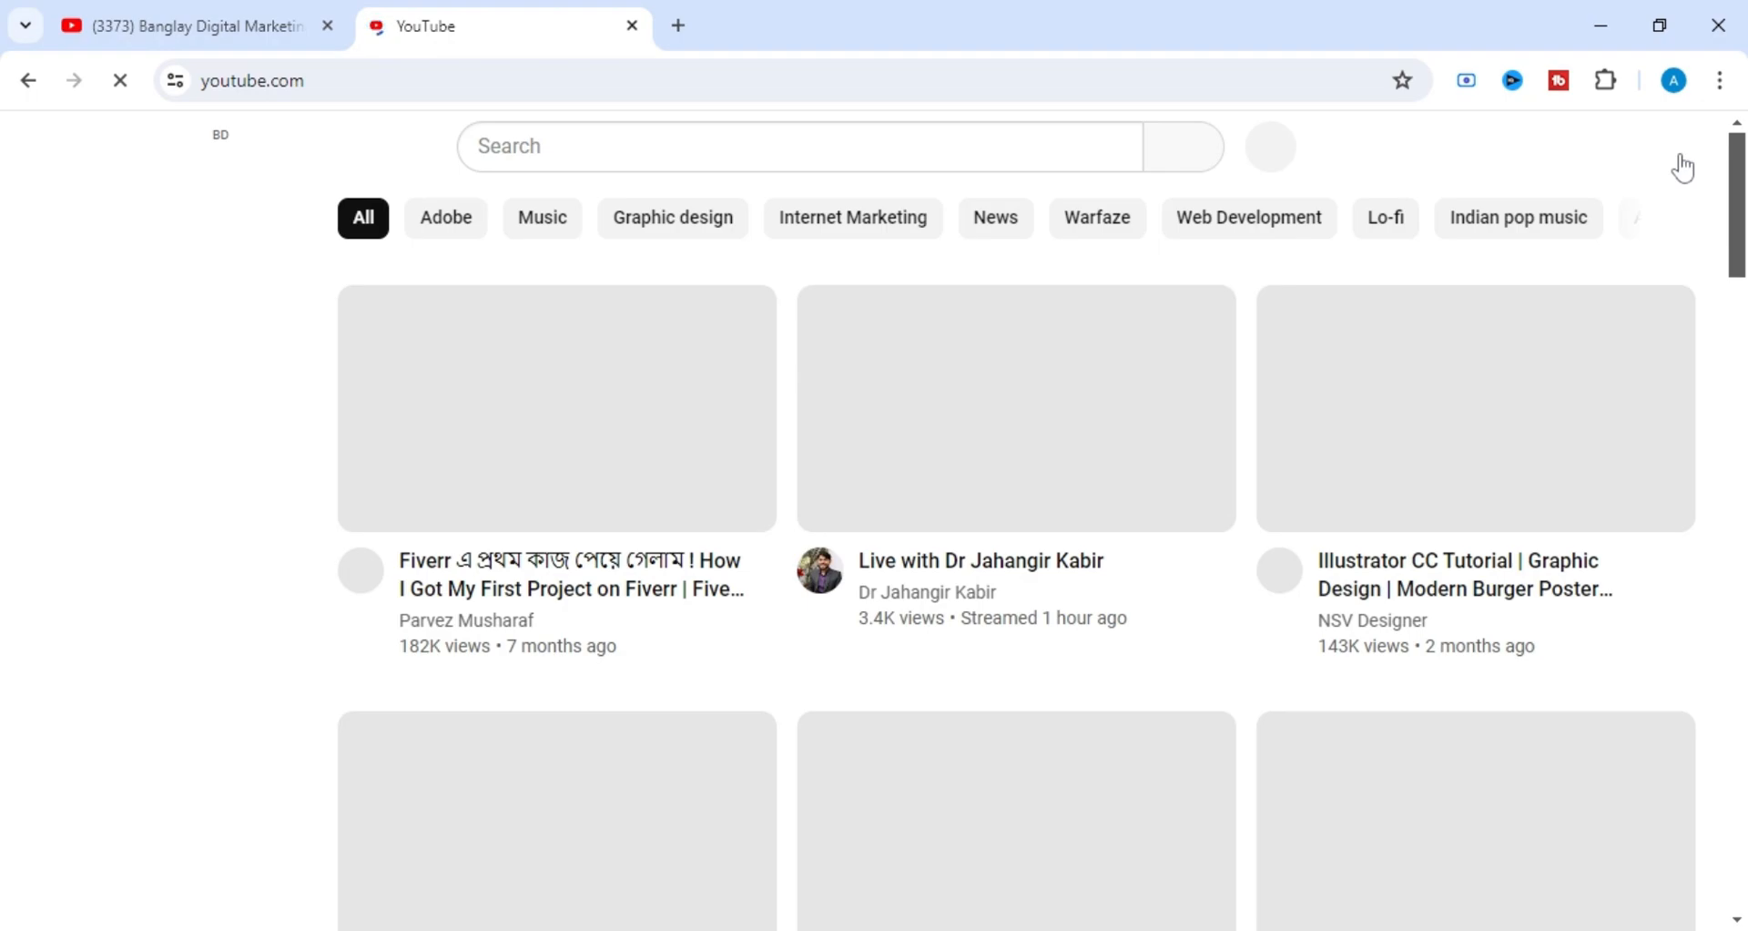
left_click(1679, 158)
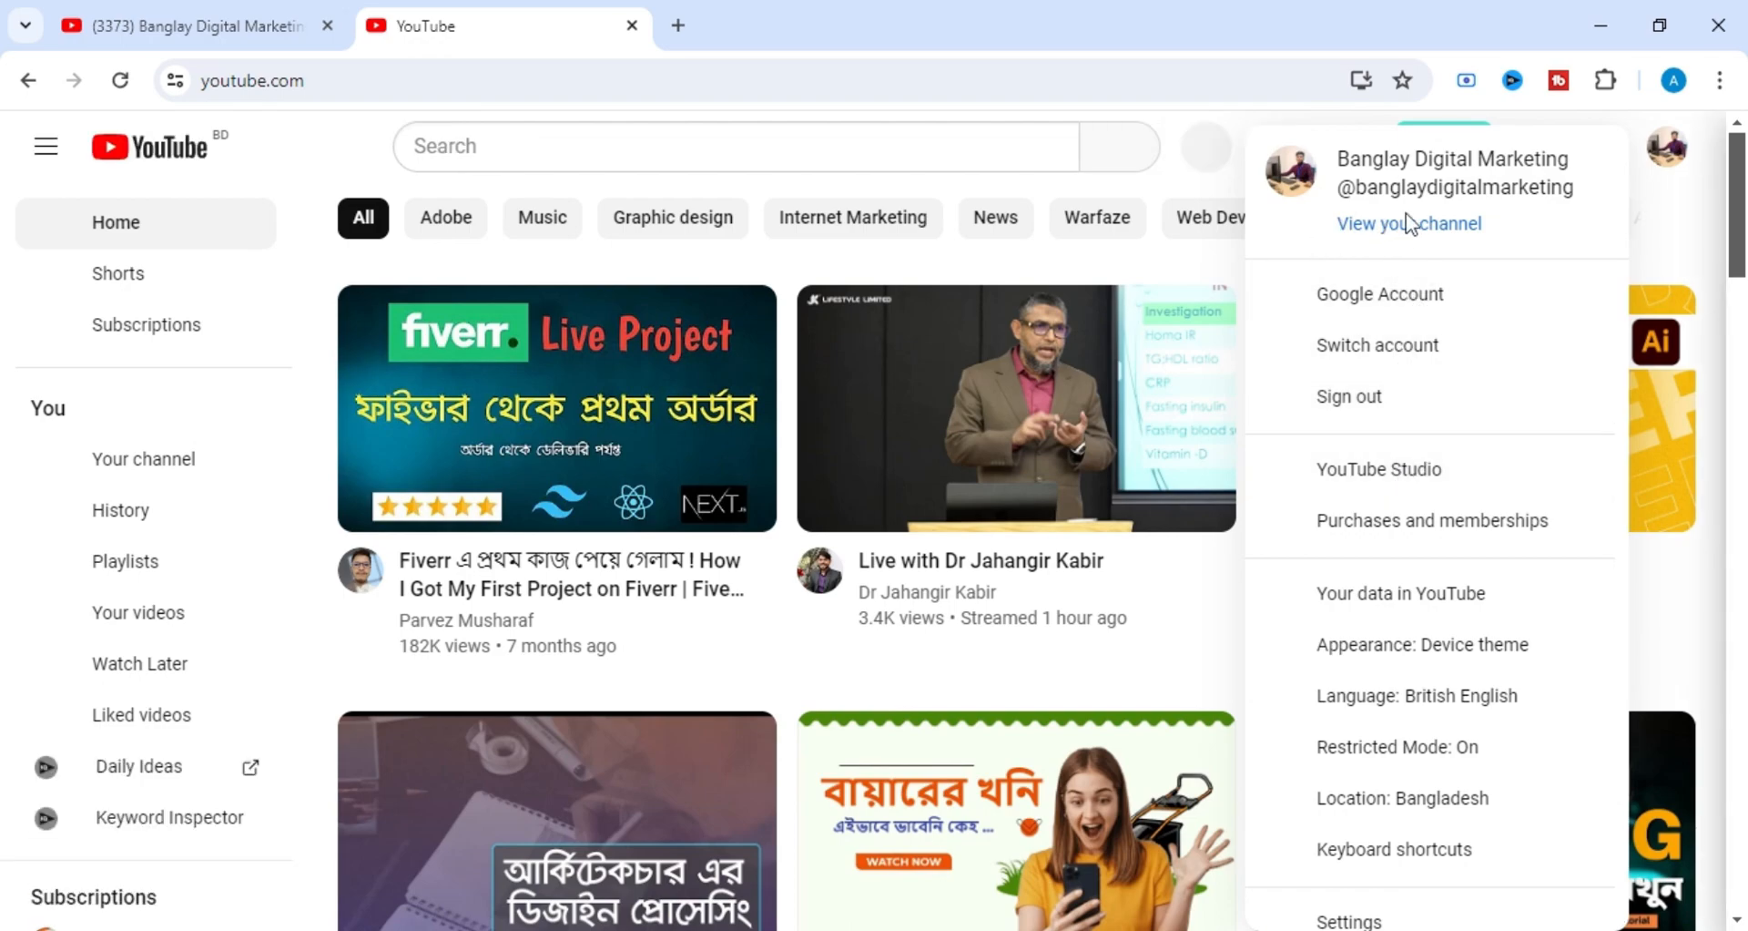
left_click(1370, 476)
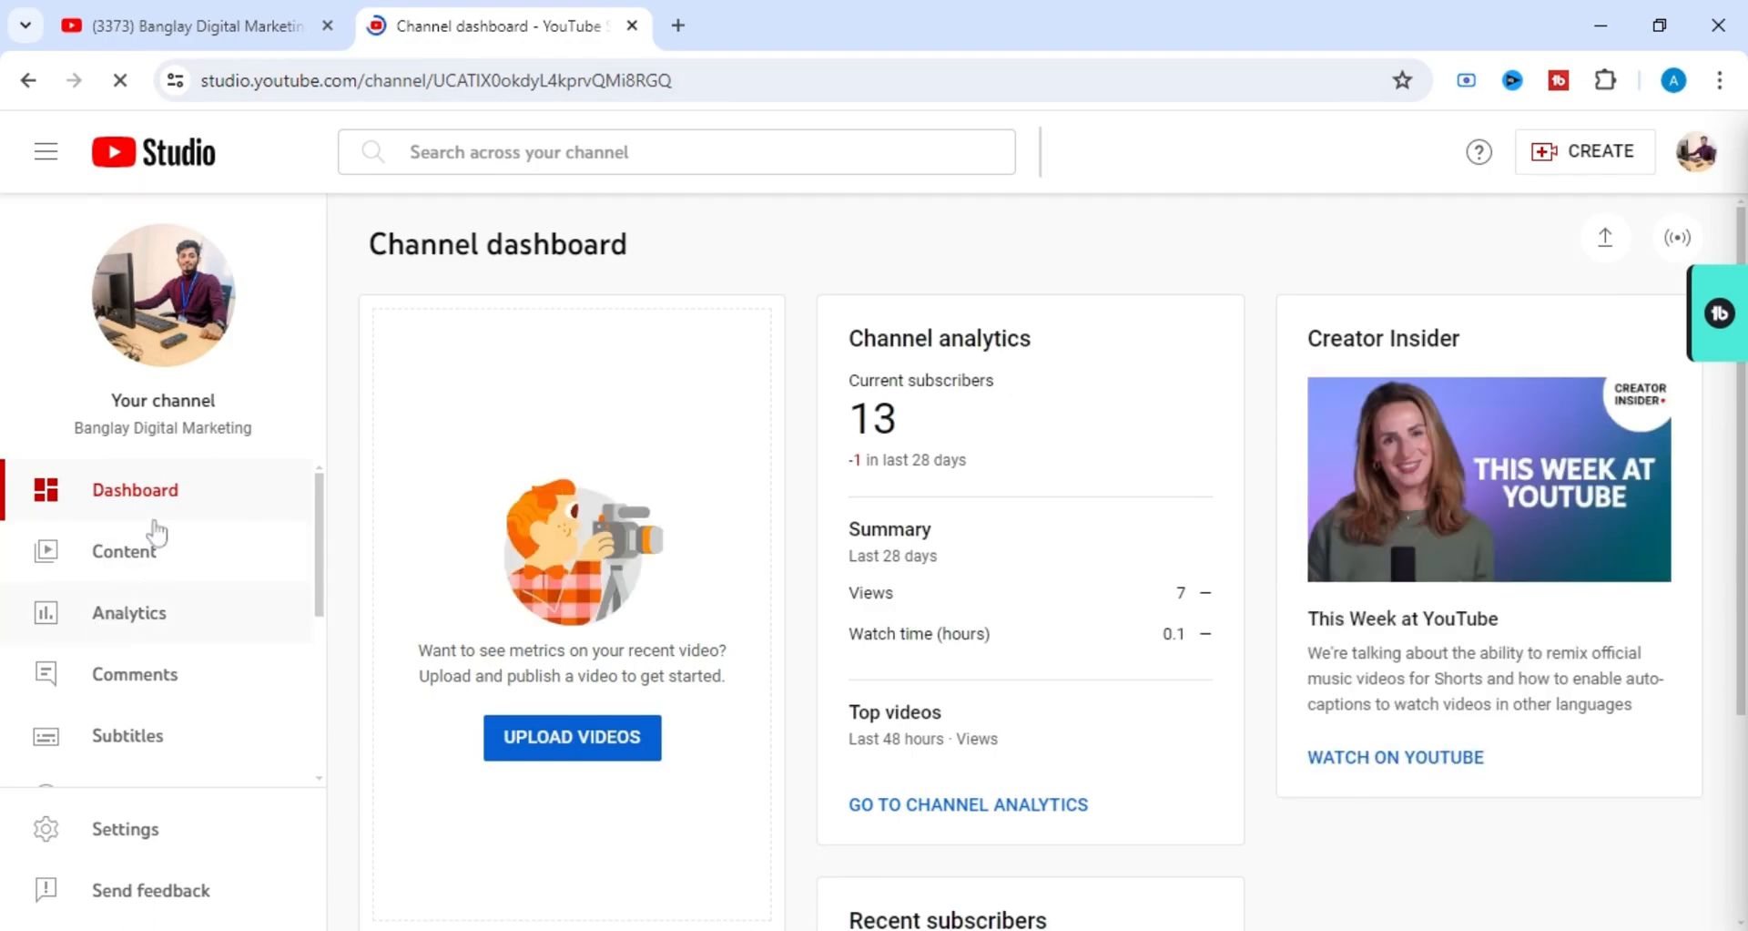
scroll(139, 531, "down", 5)
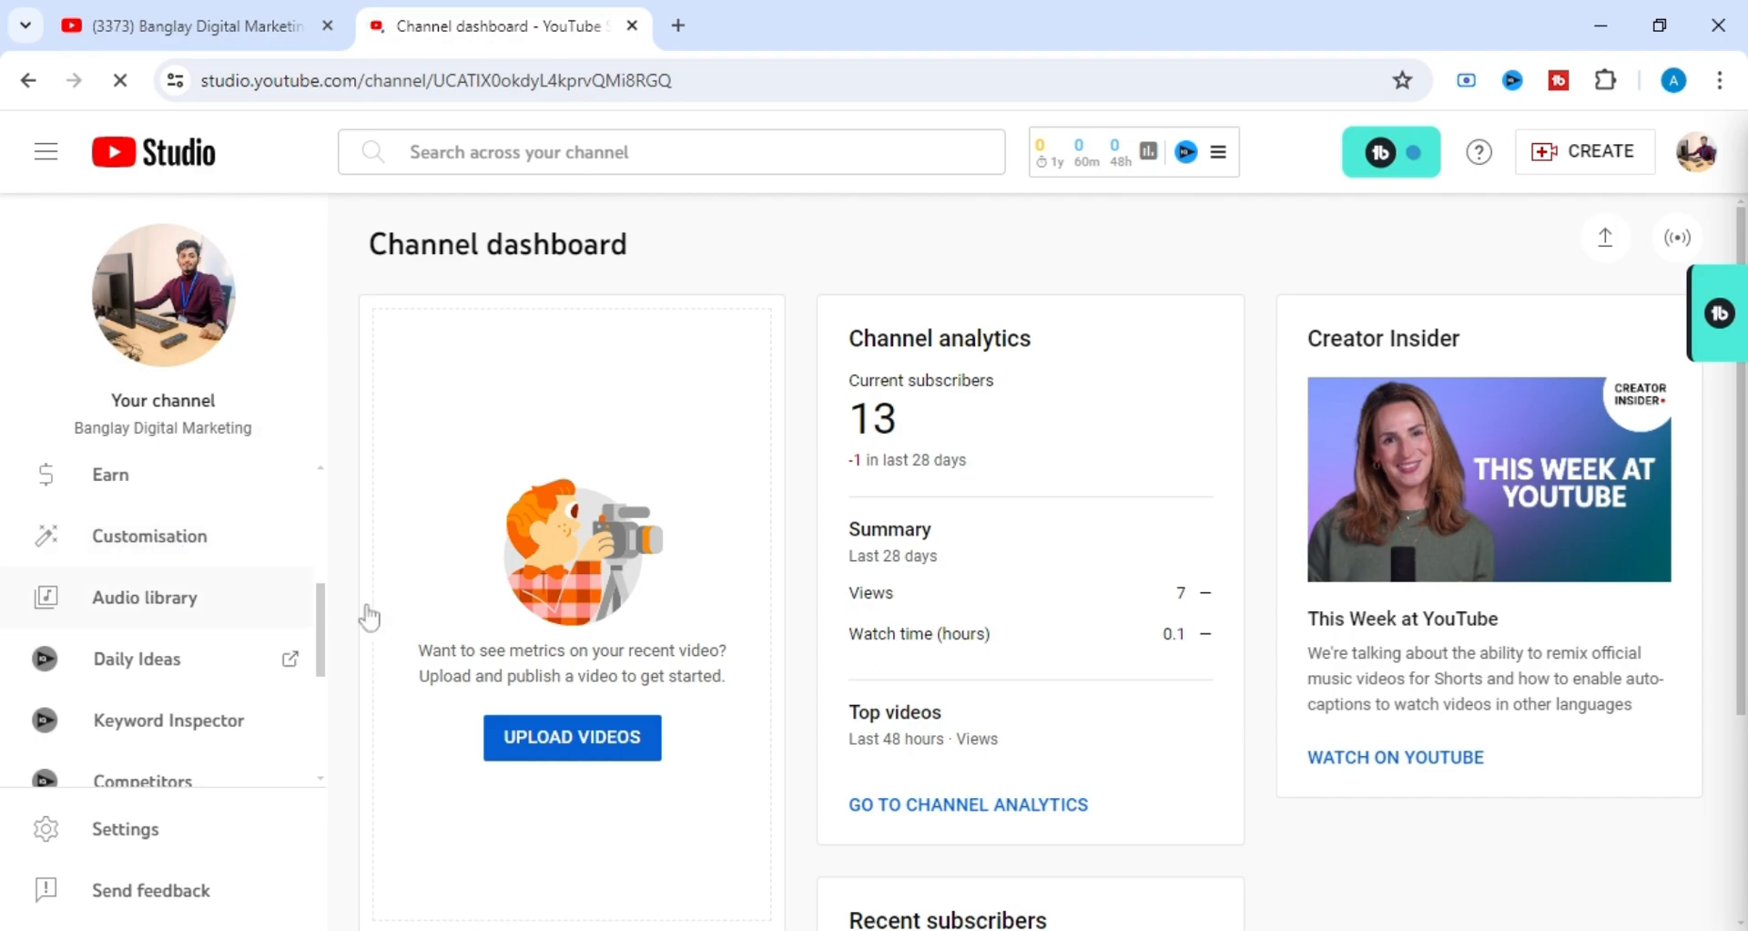
left_click(219, 548)
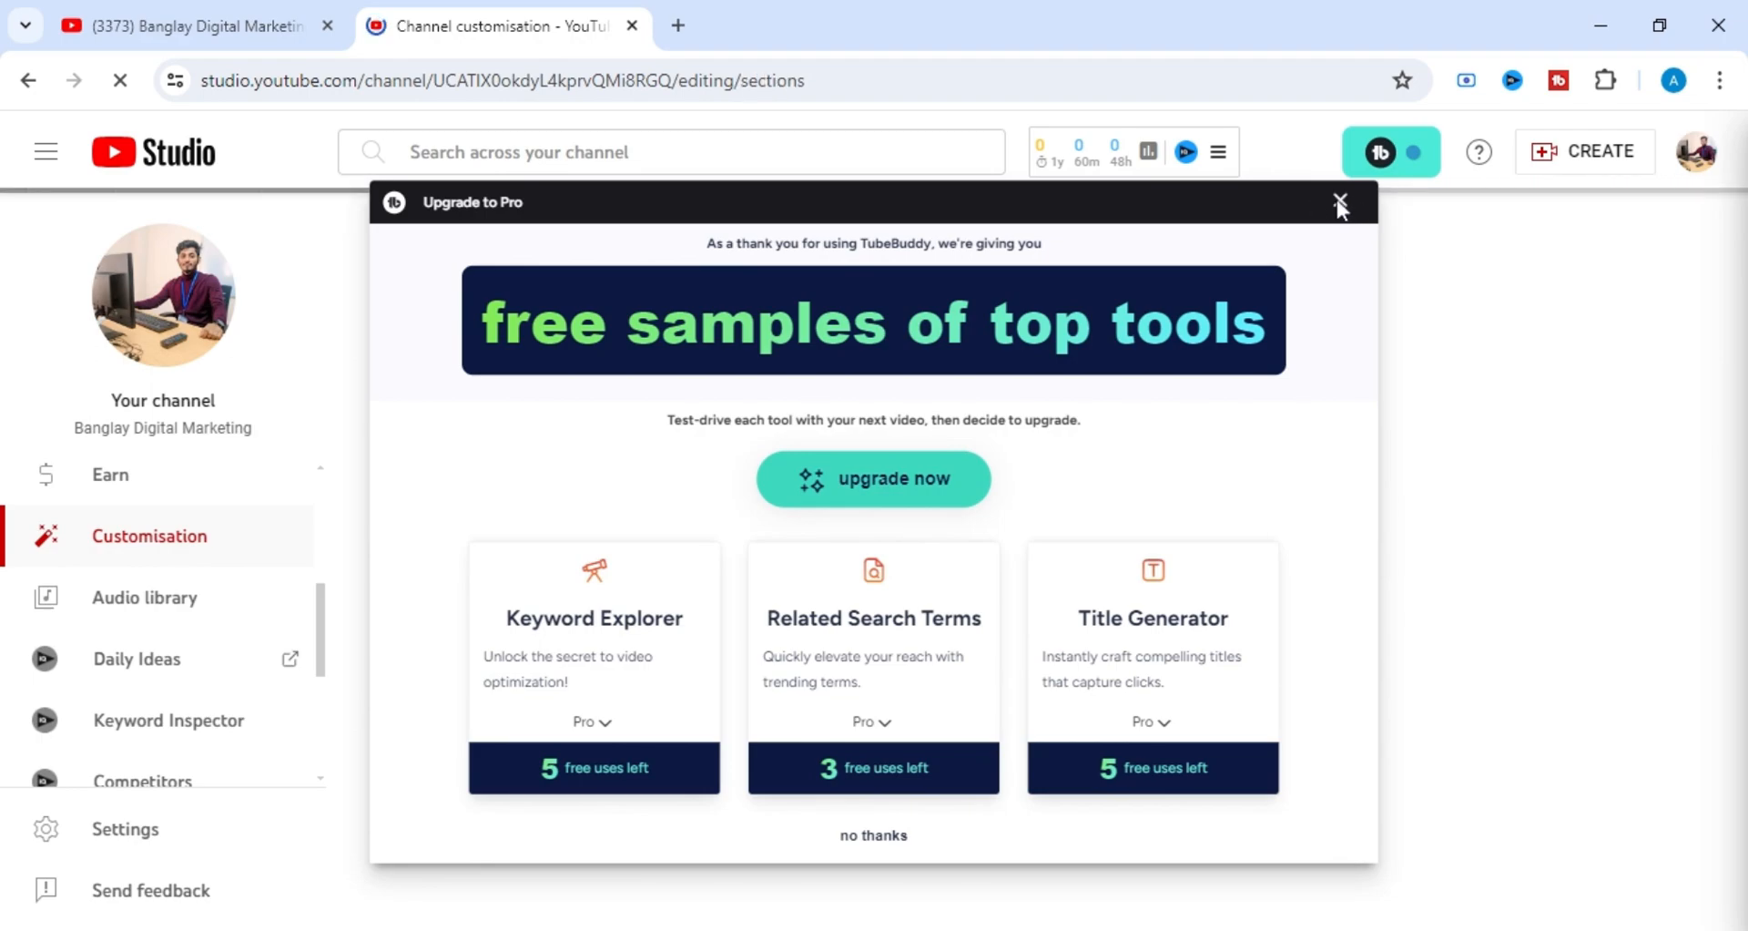
left_click(1340, 202)
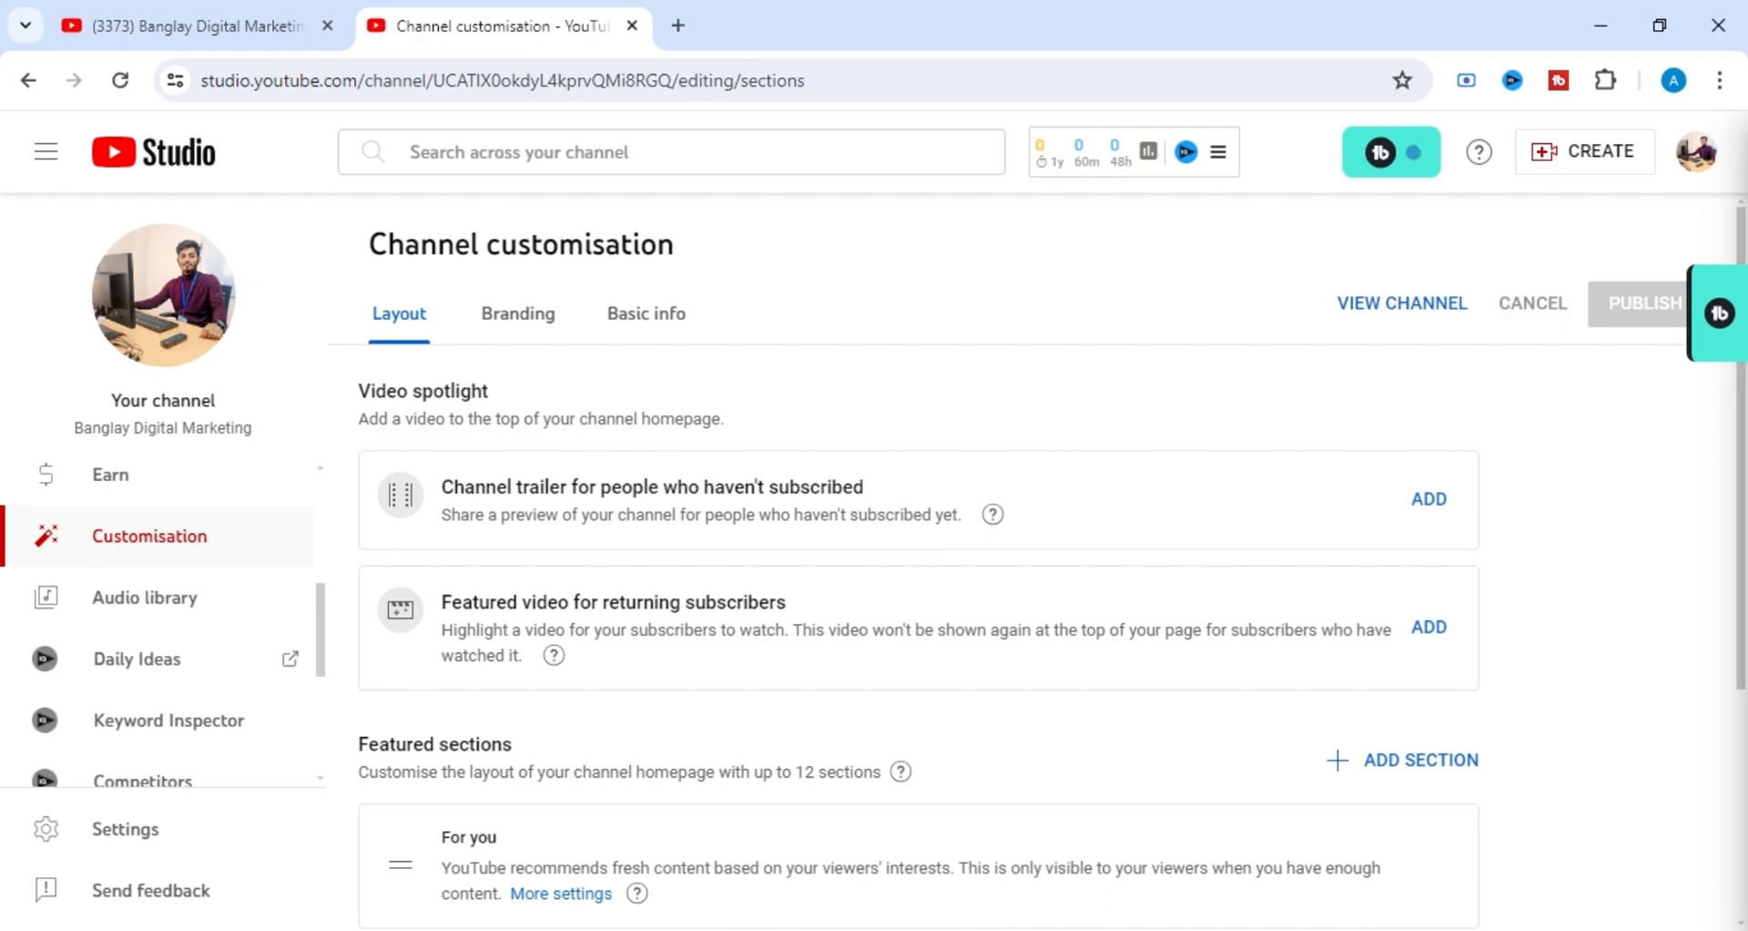
Look over the channel's Layout settings, examining the Video spotlight area and the sections below it.
scroll(655, 477, "down", 3)
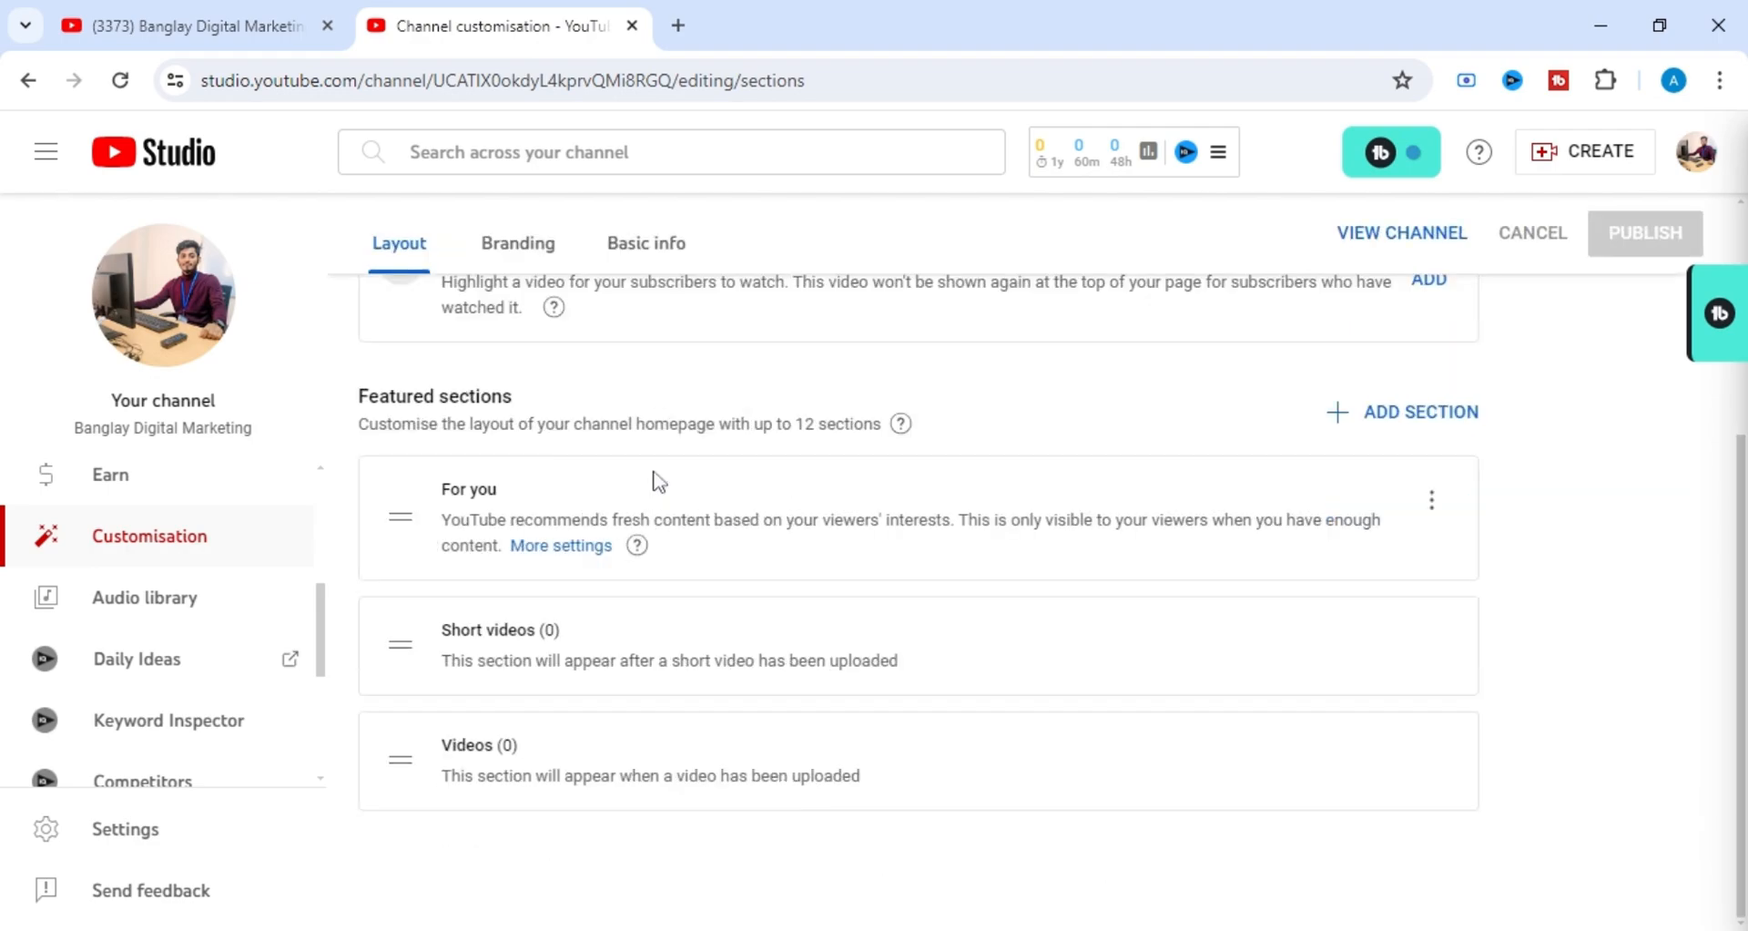
scroll(660, 481, "up", 3)
scroll(659, 480, "up", 1)
scroll(659, 480, "down", 3)
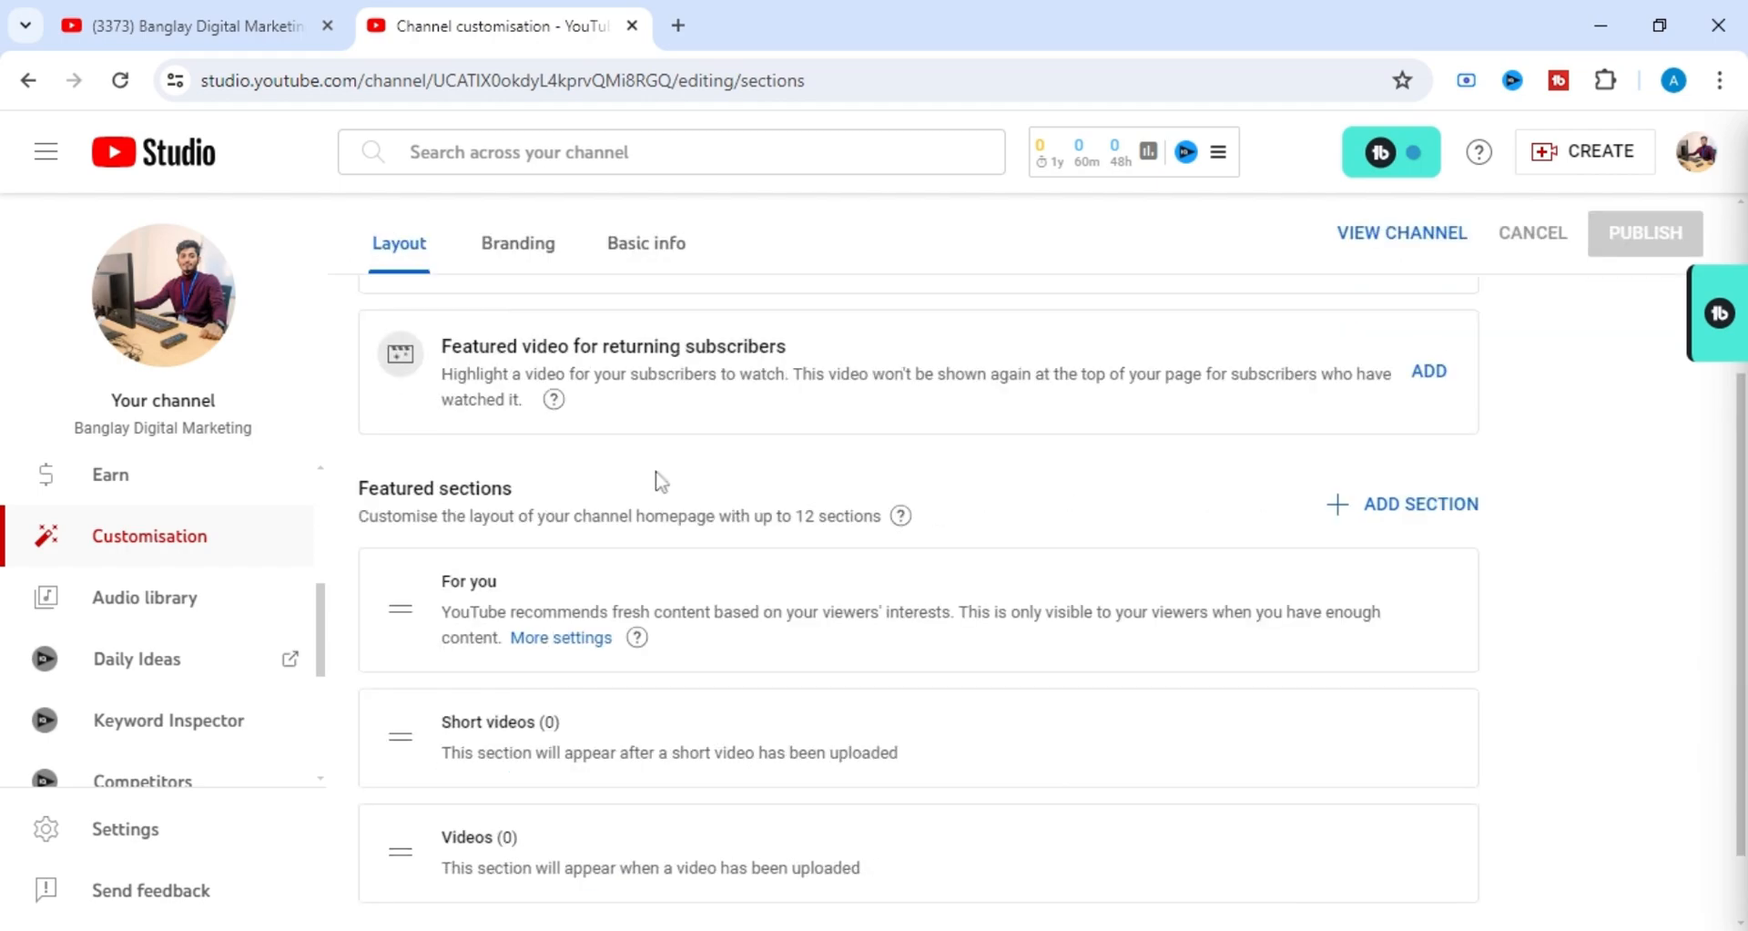
scroll(660, 480, "up", 4)
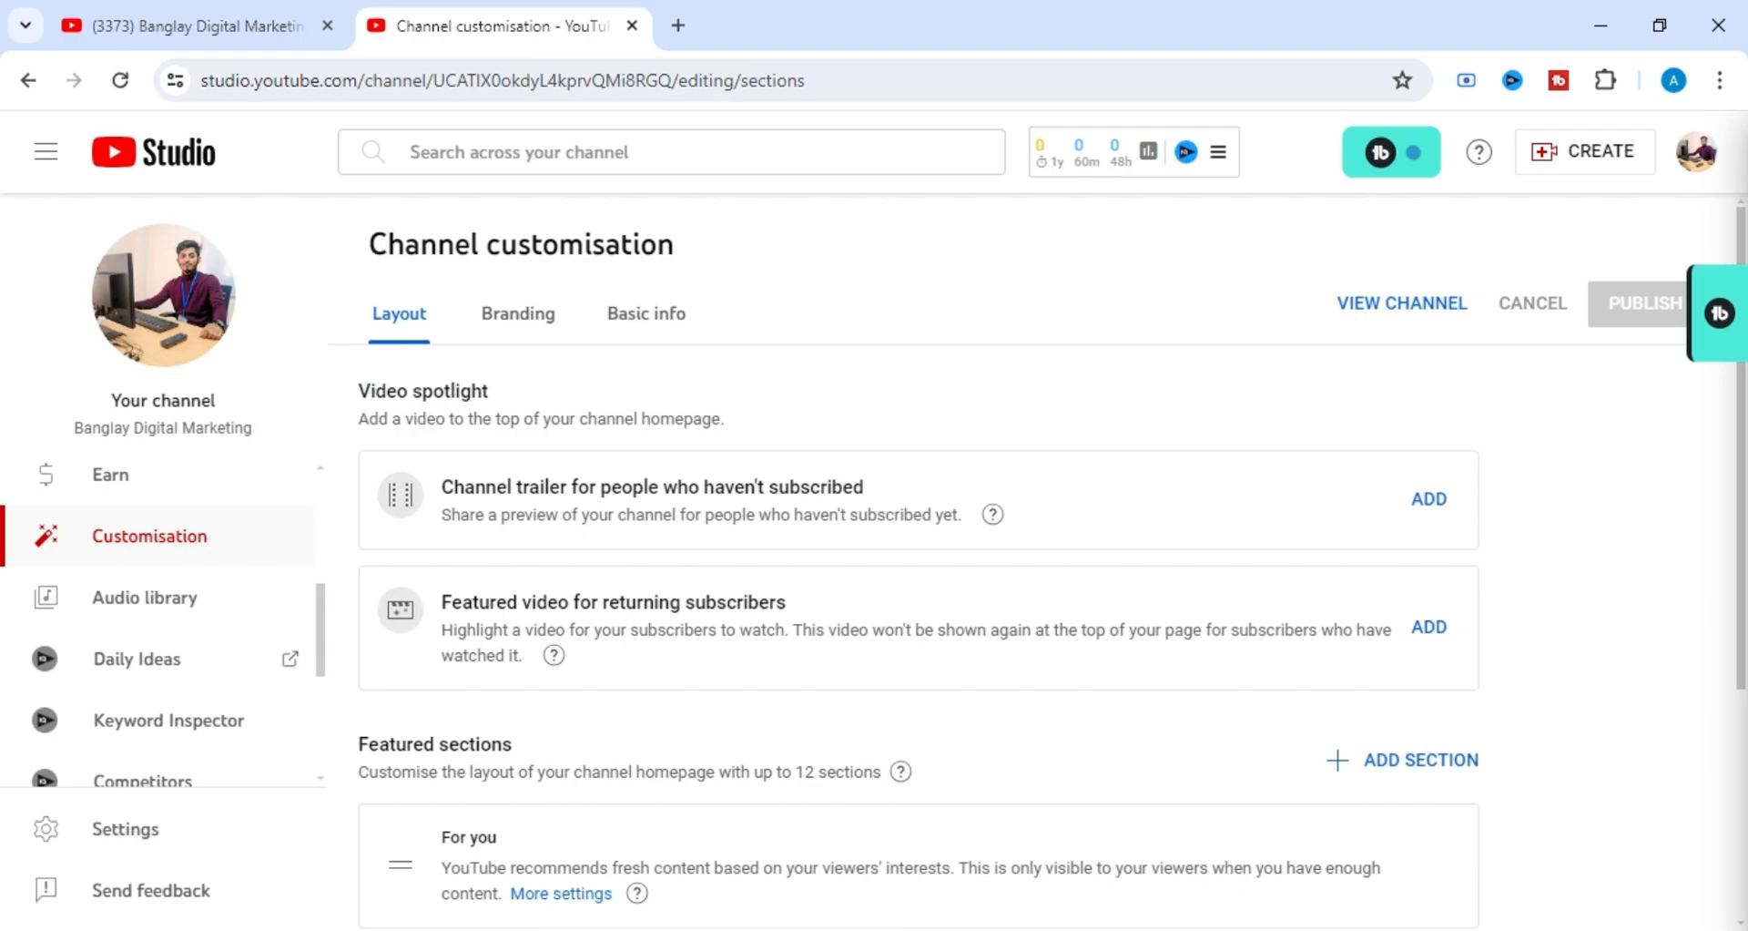
mouse_move(358, 390)
left_mouse_down()
mouse_move(449, 489)
mouse_move(601, 603)
mouse_move(669, 771)
mouse_move(651, 582)
mouse_move(489, 391)
mouse_move(363, 394)
left_mouse_up()
left_click_drag(358, 391, 538, 398)
left_click(519, 401)
left_click_drag(385, 391, 565, 401)
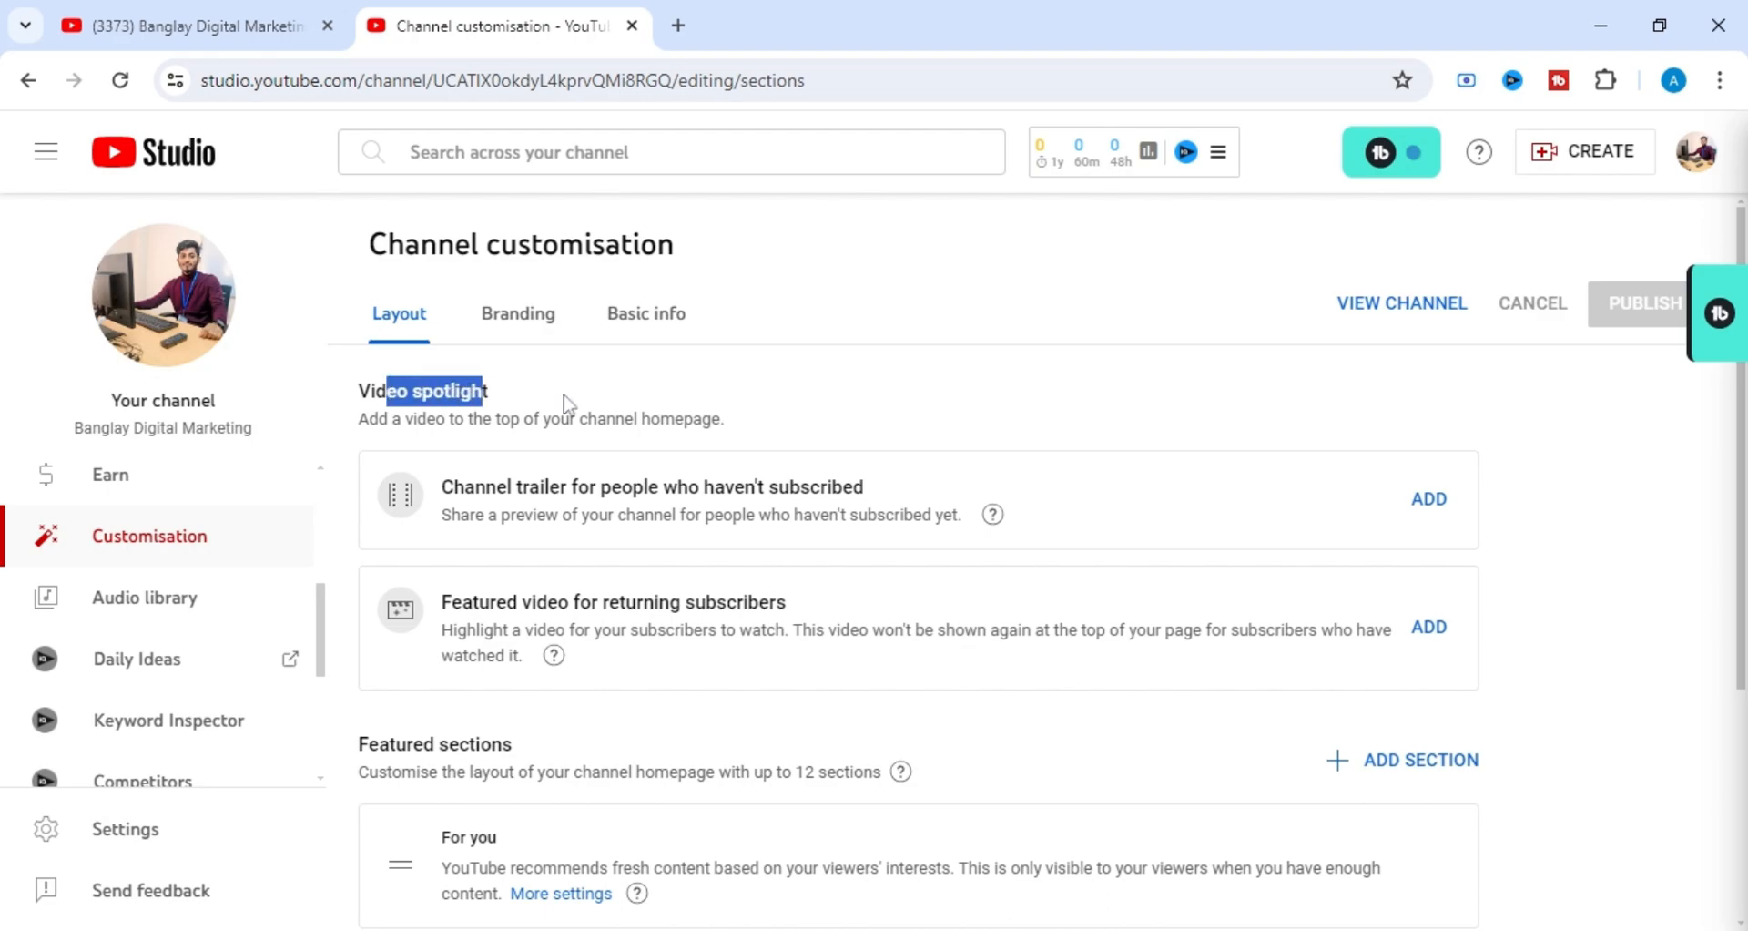
left_click(654, 407)
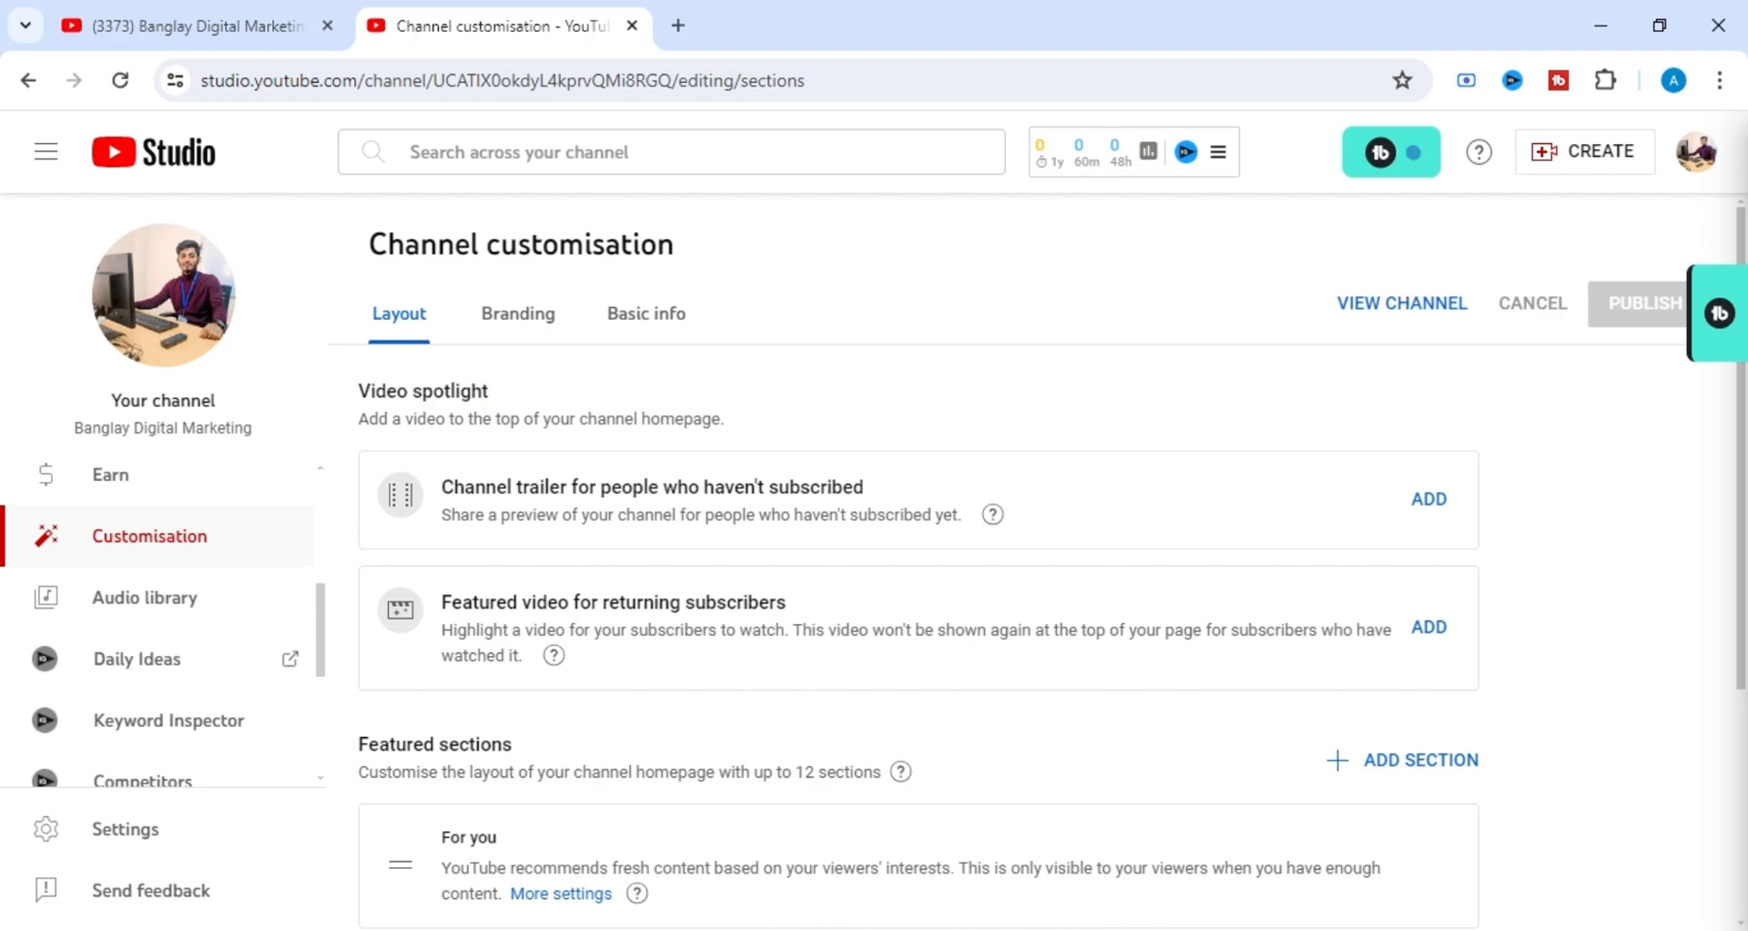
View the video picker for the channel trailer for people who haven't subscribed and close it without choosing a video.
left_click_drag(440, 486, 871, 498)
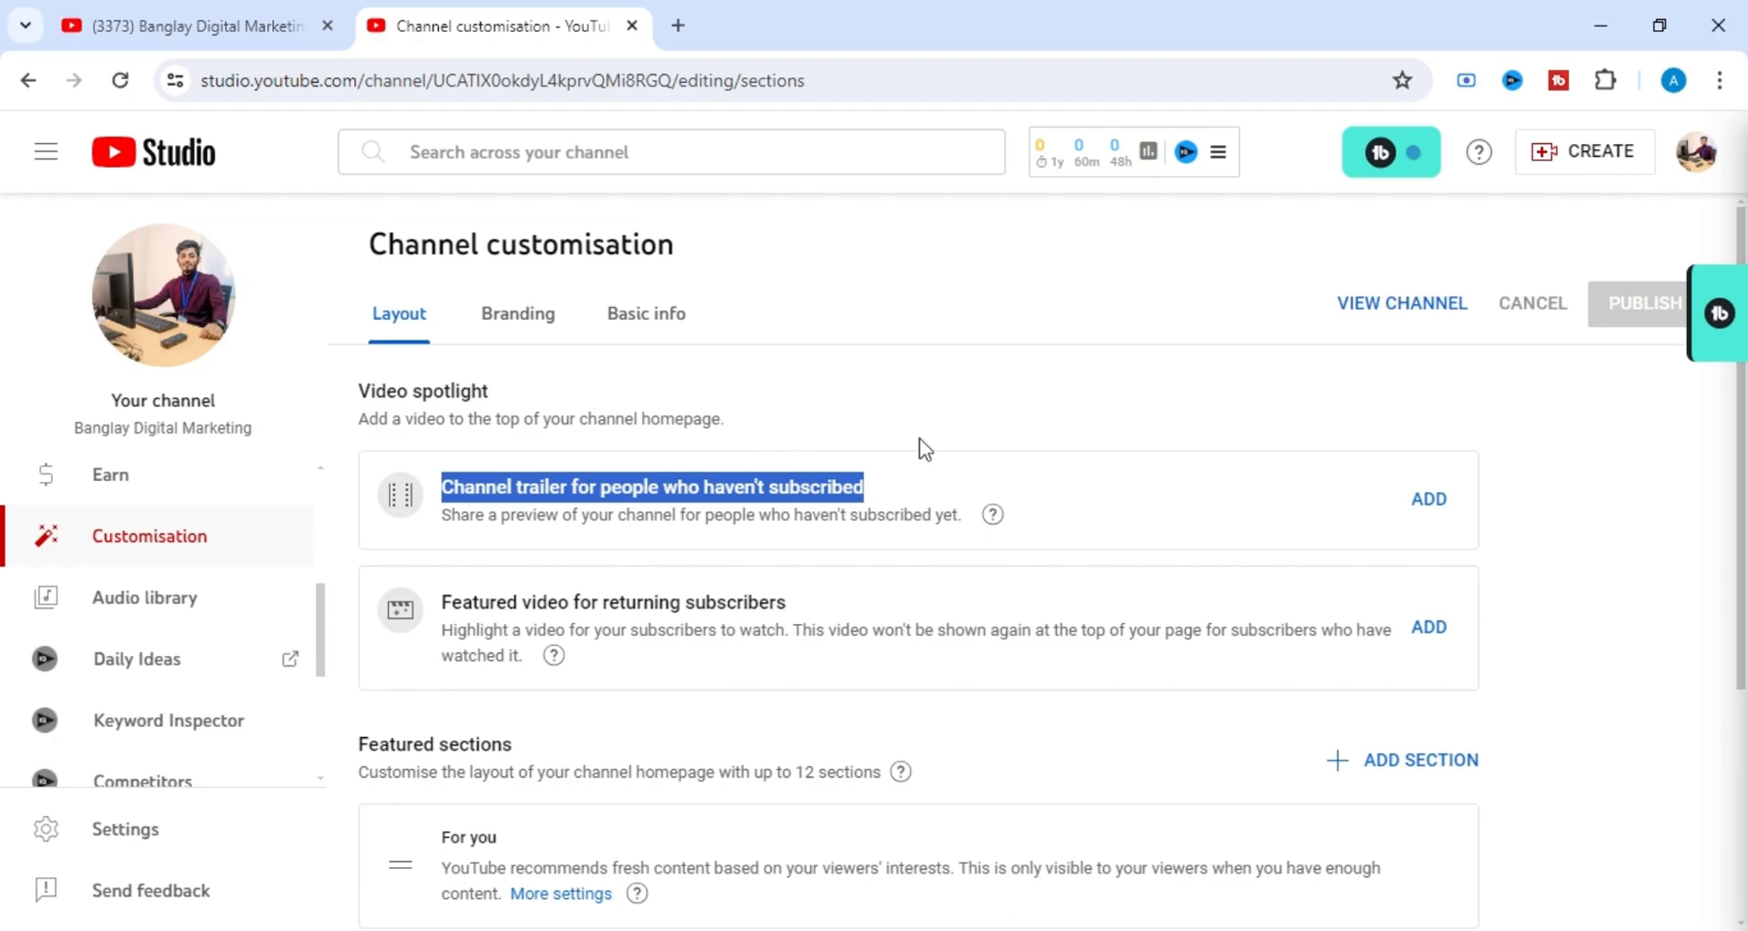
left_click(1430, 501)
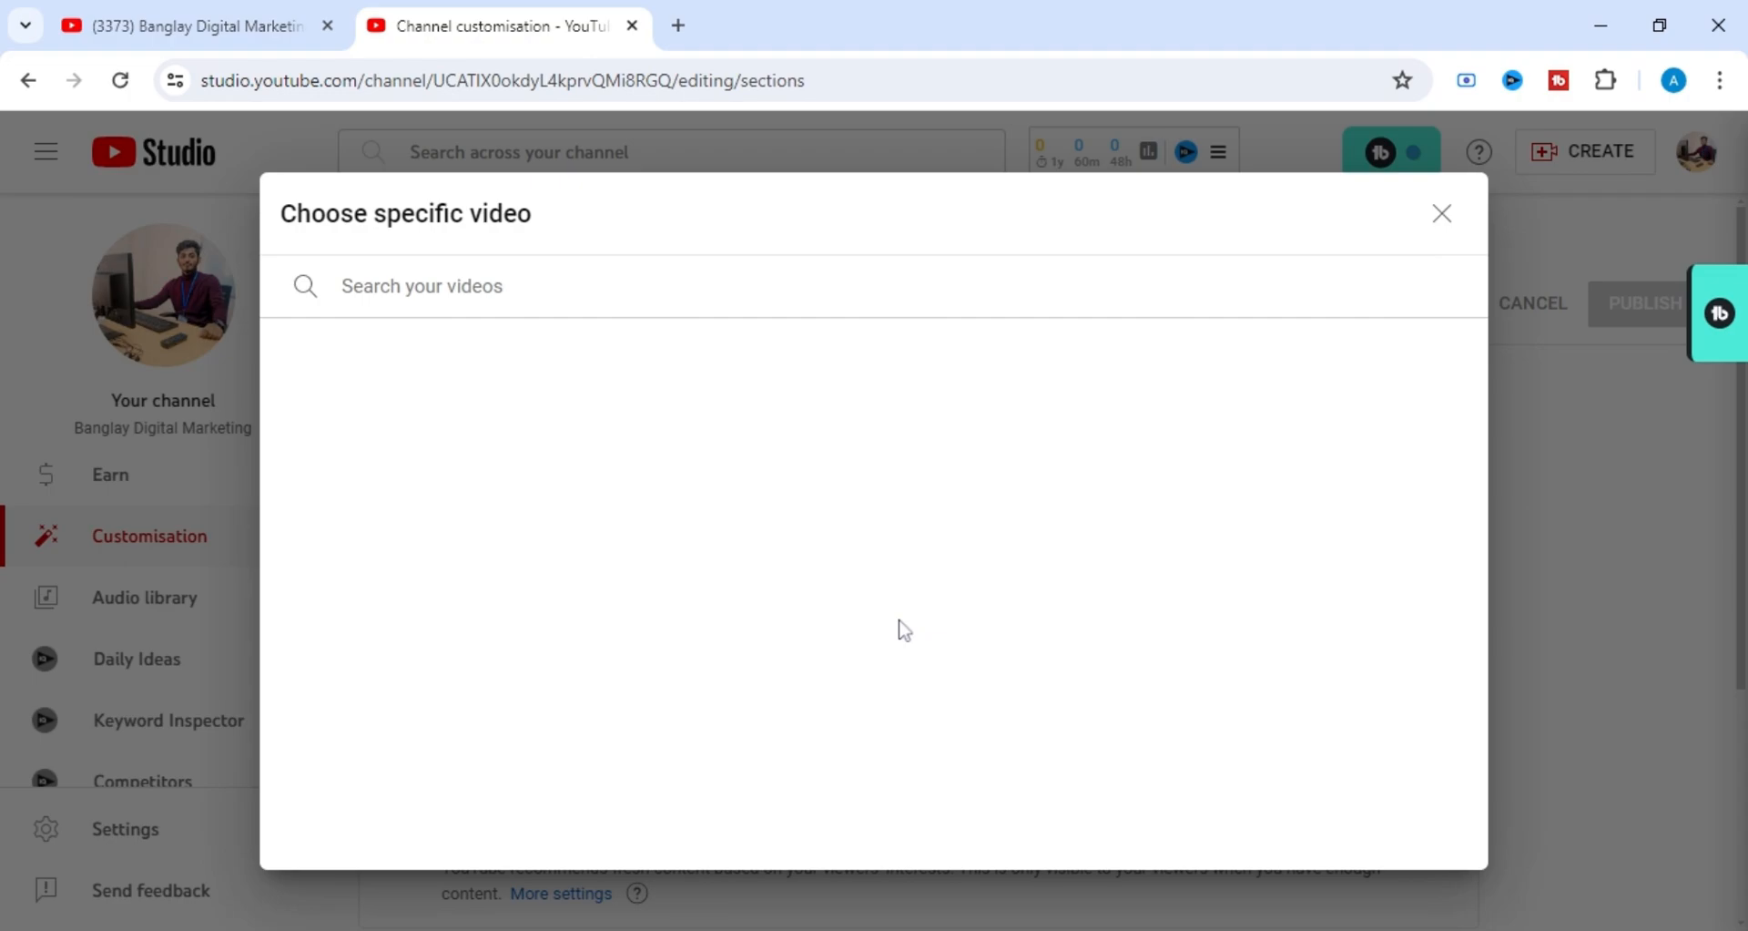
left_click(1439, 217)
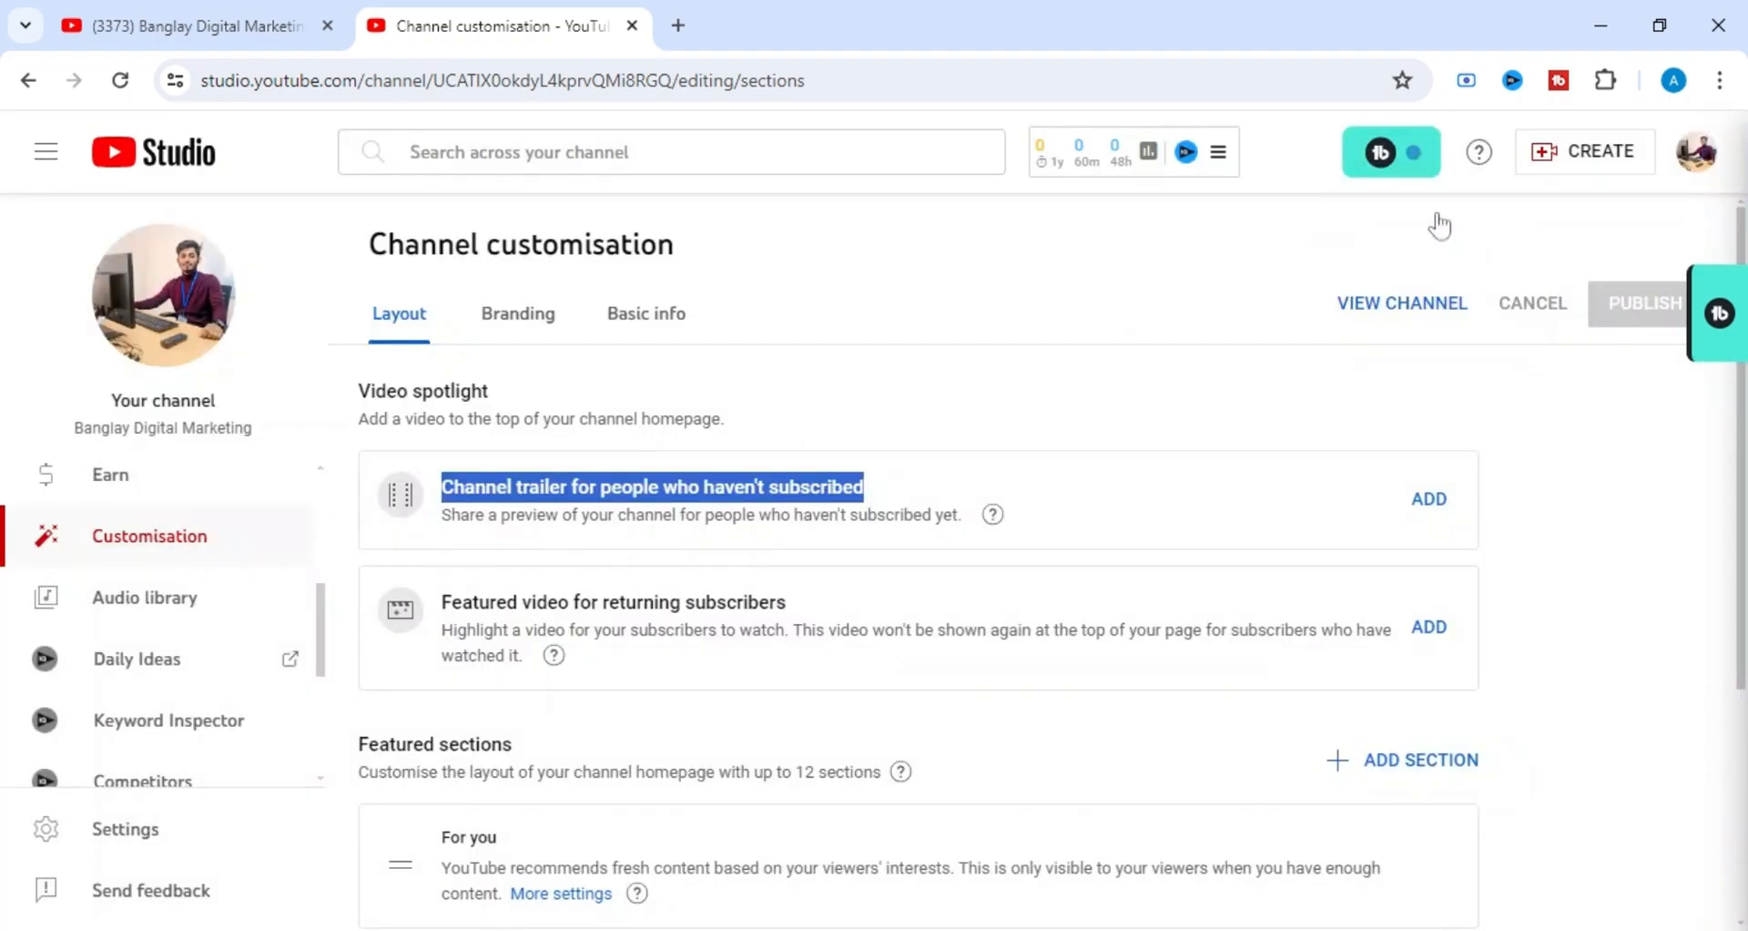
left_click(948, 463)
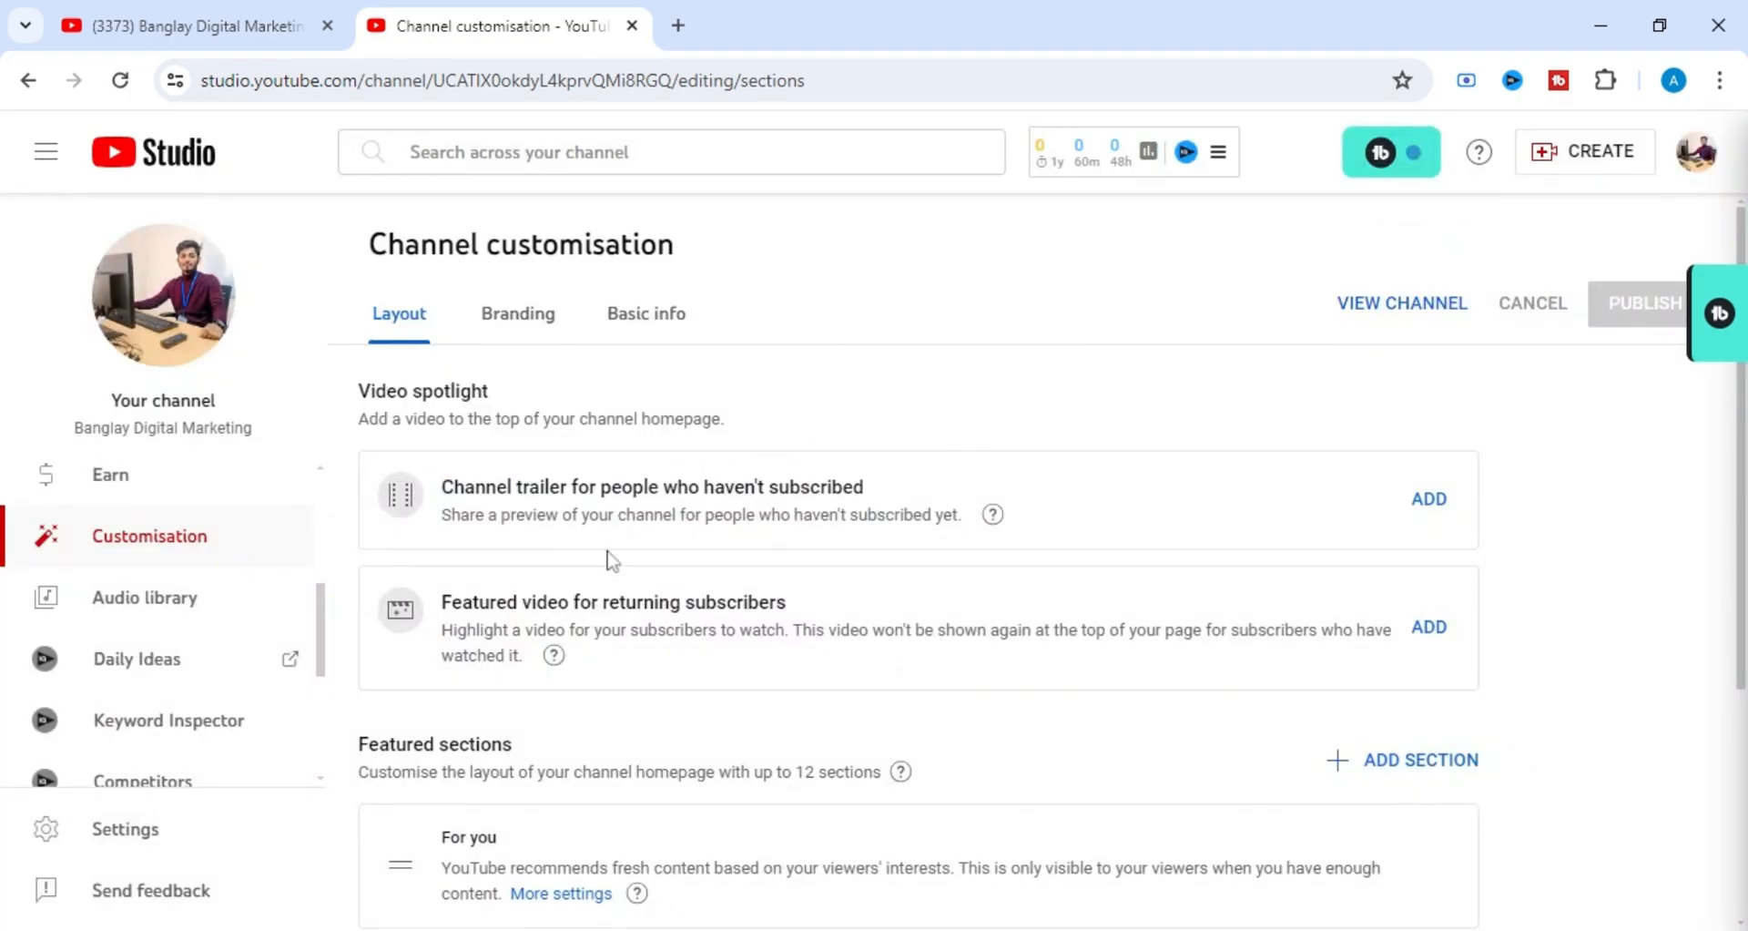
View the video picker for the featured video for returning subscribers and close it without choosing a video.
left_click_drag(441, 601, 796, 597)
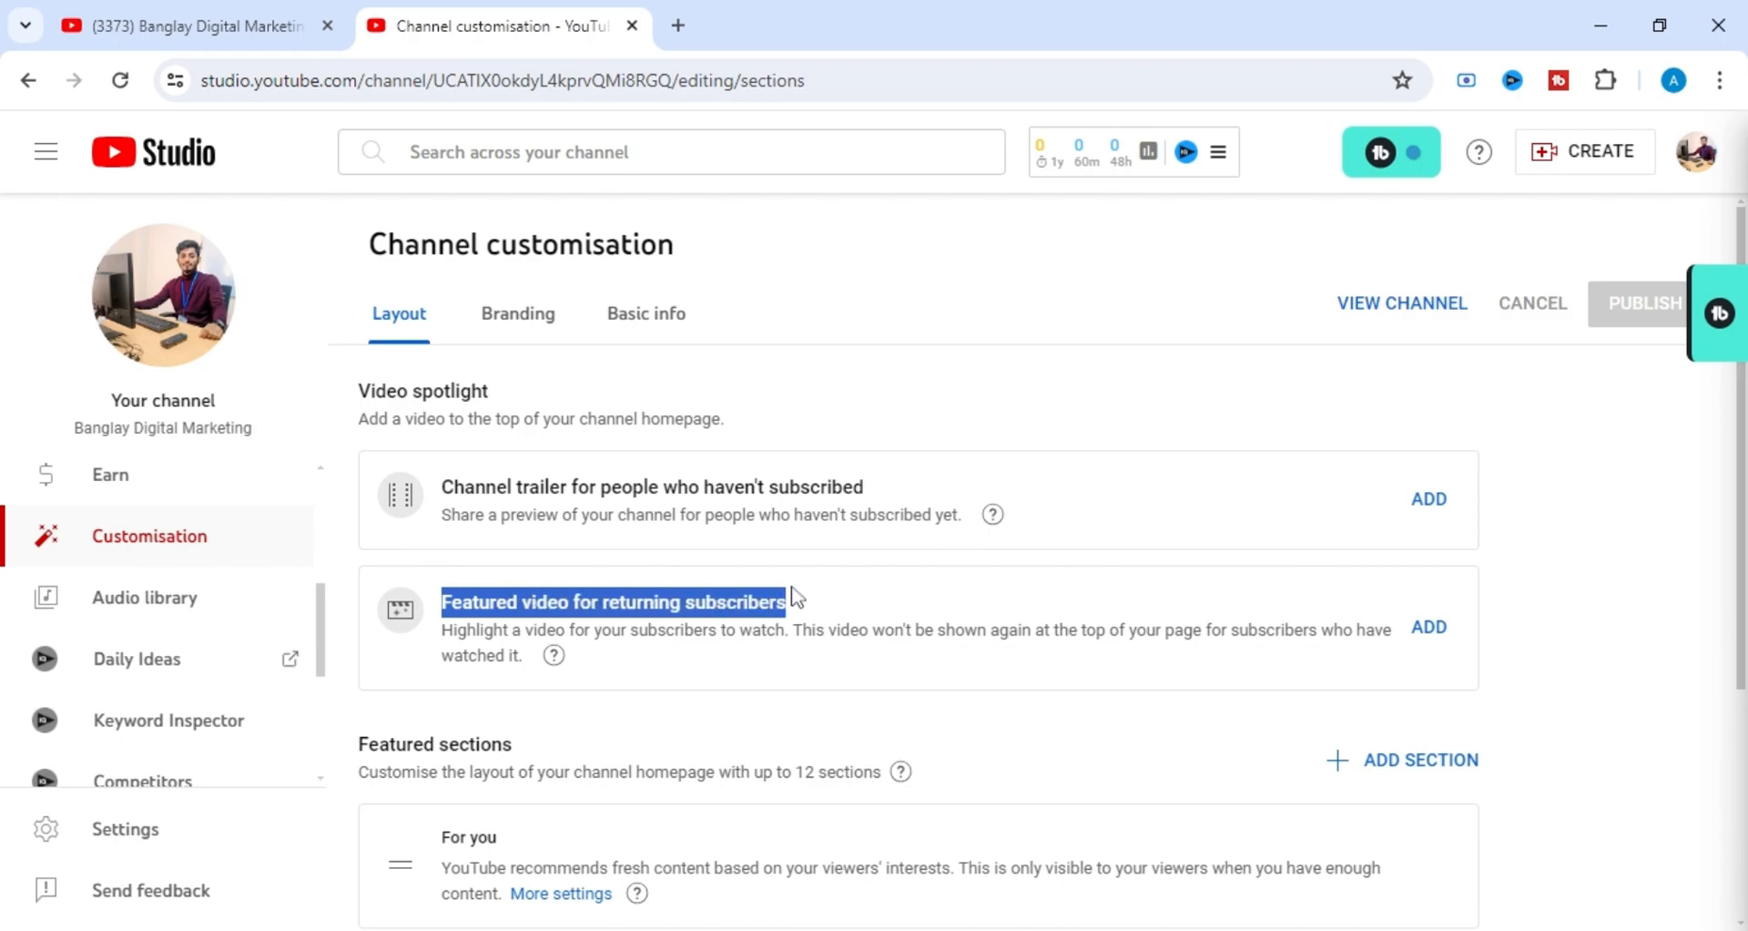
left_click(861, 593)
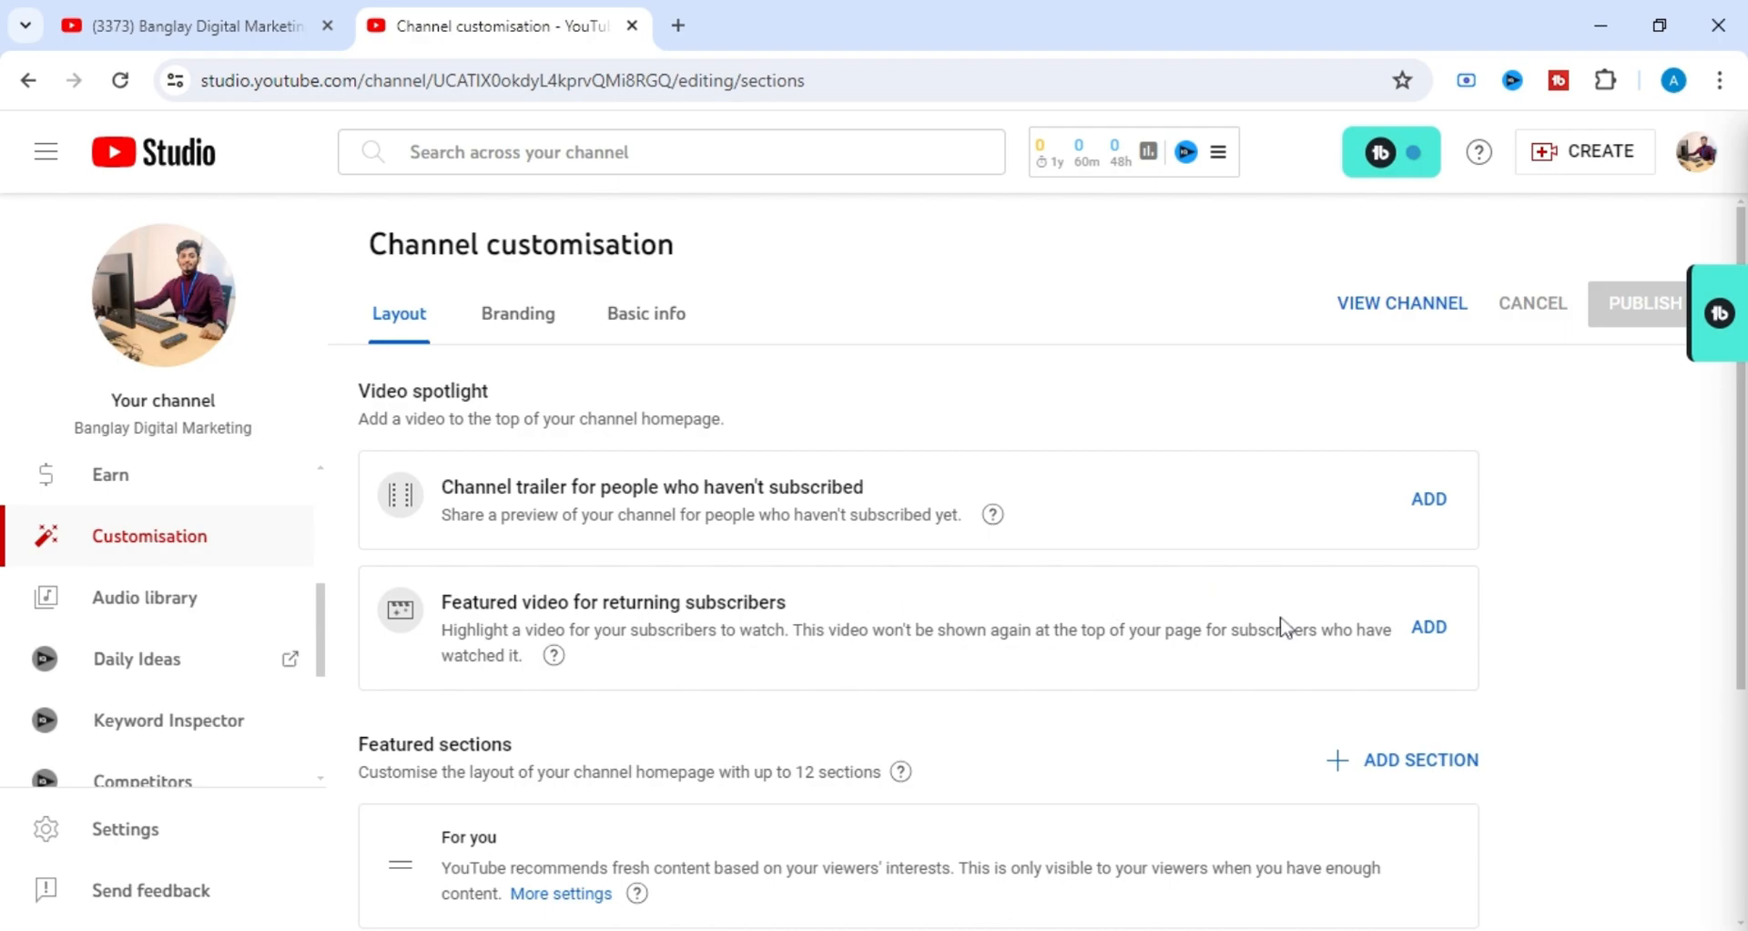
left_click(1429, 628)
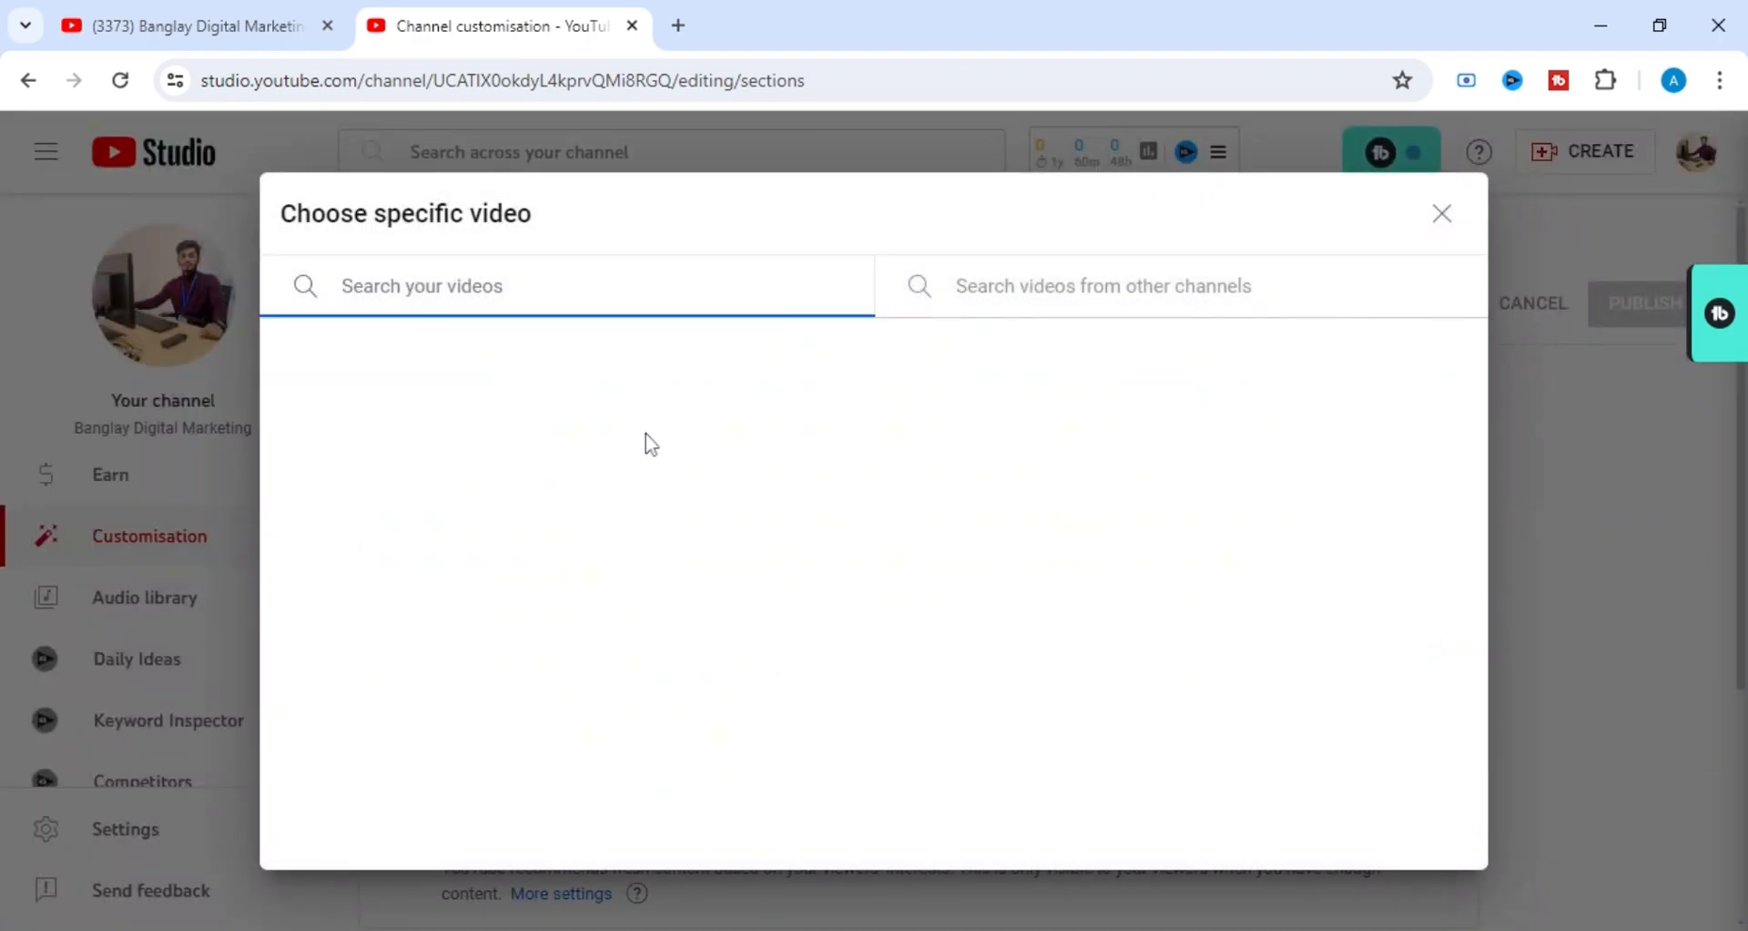
left_click(1441, 215)
Examine the Featured sections of the channel homepage, including For you, Short videos and Videos.
scroll(938, 451, "down", 1)
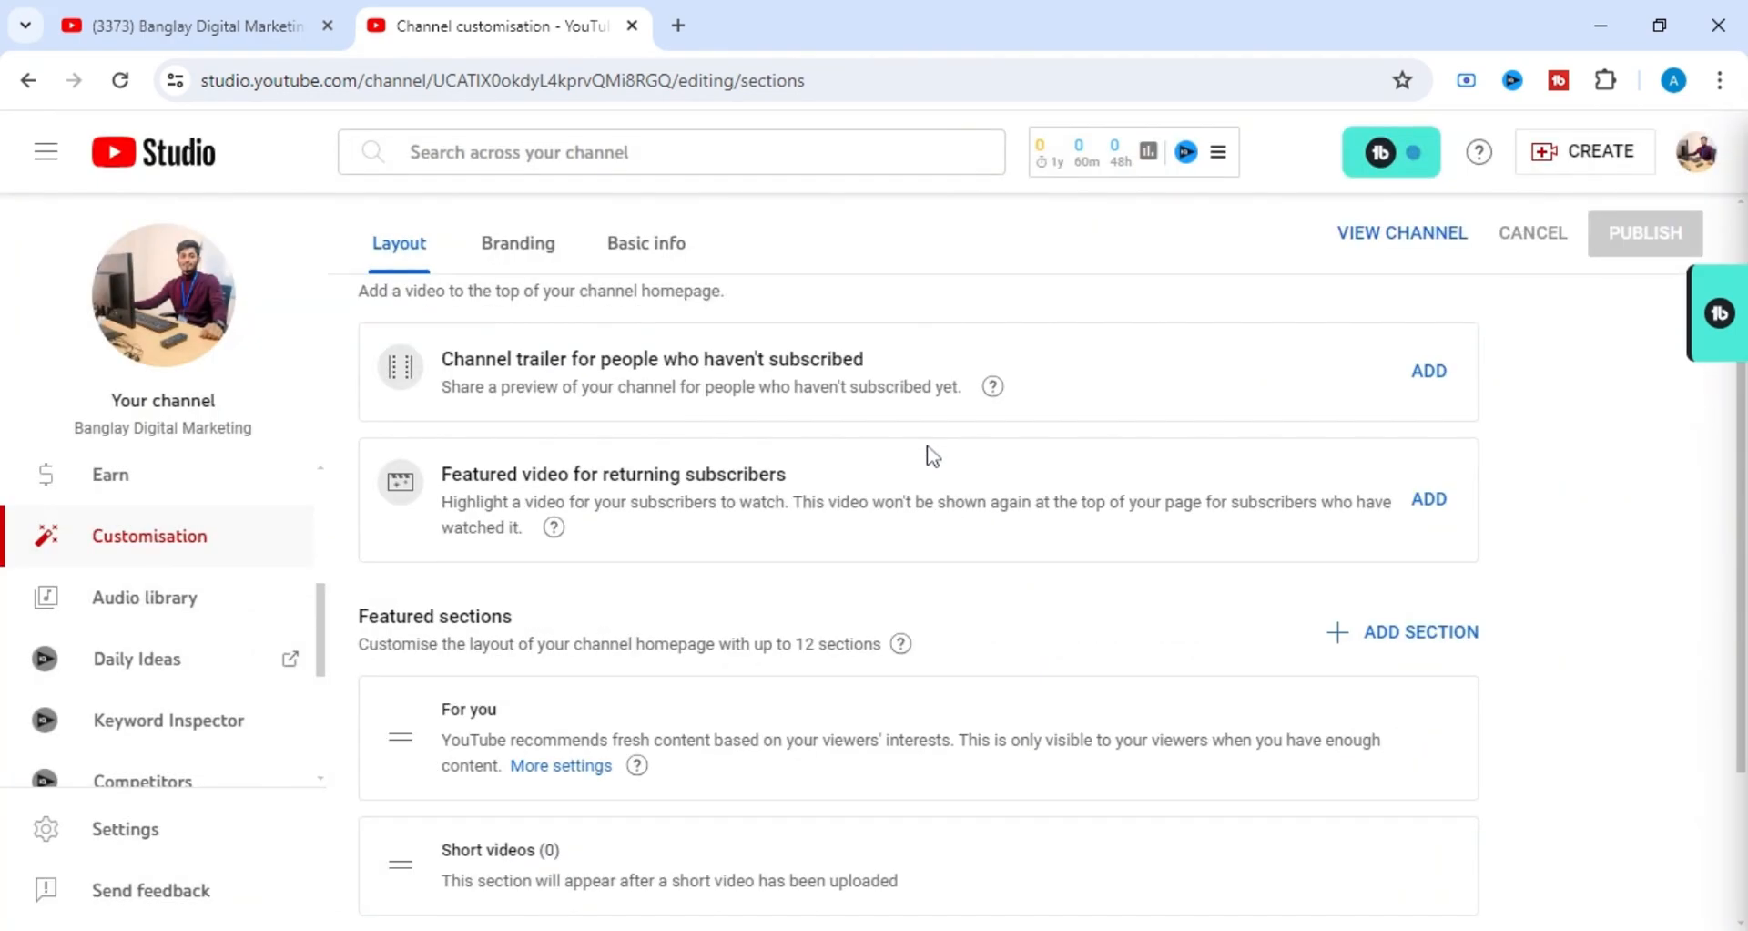
scroll(1184, 455, "down", 1)
scroll(1143, 486, "down", 1)
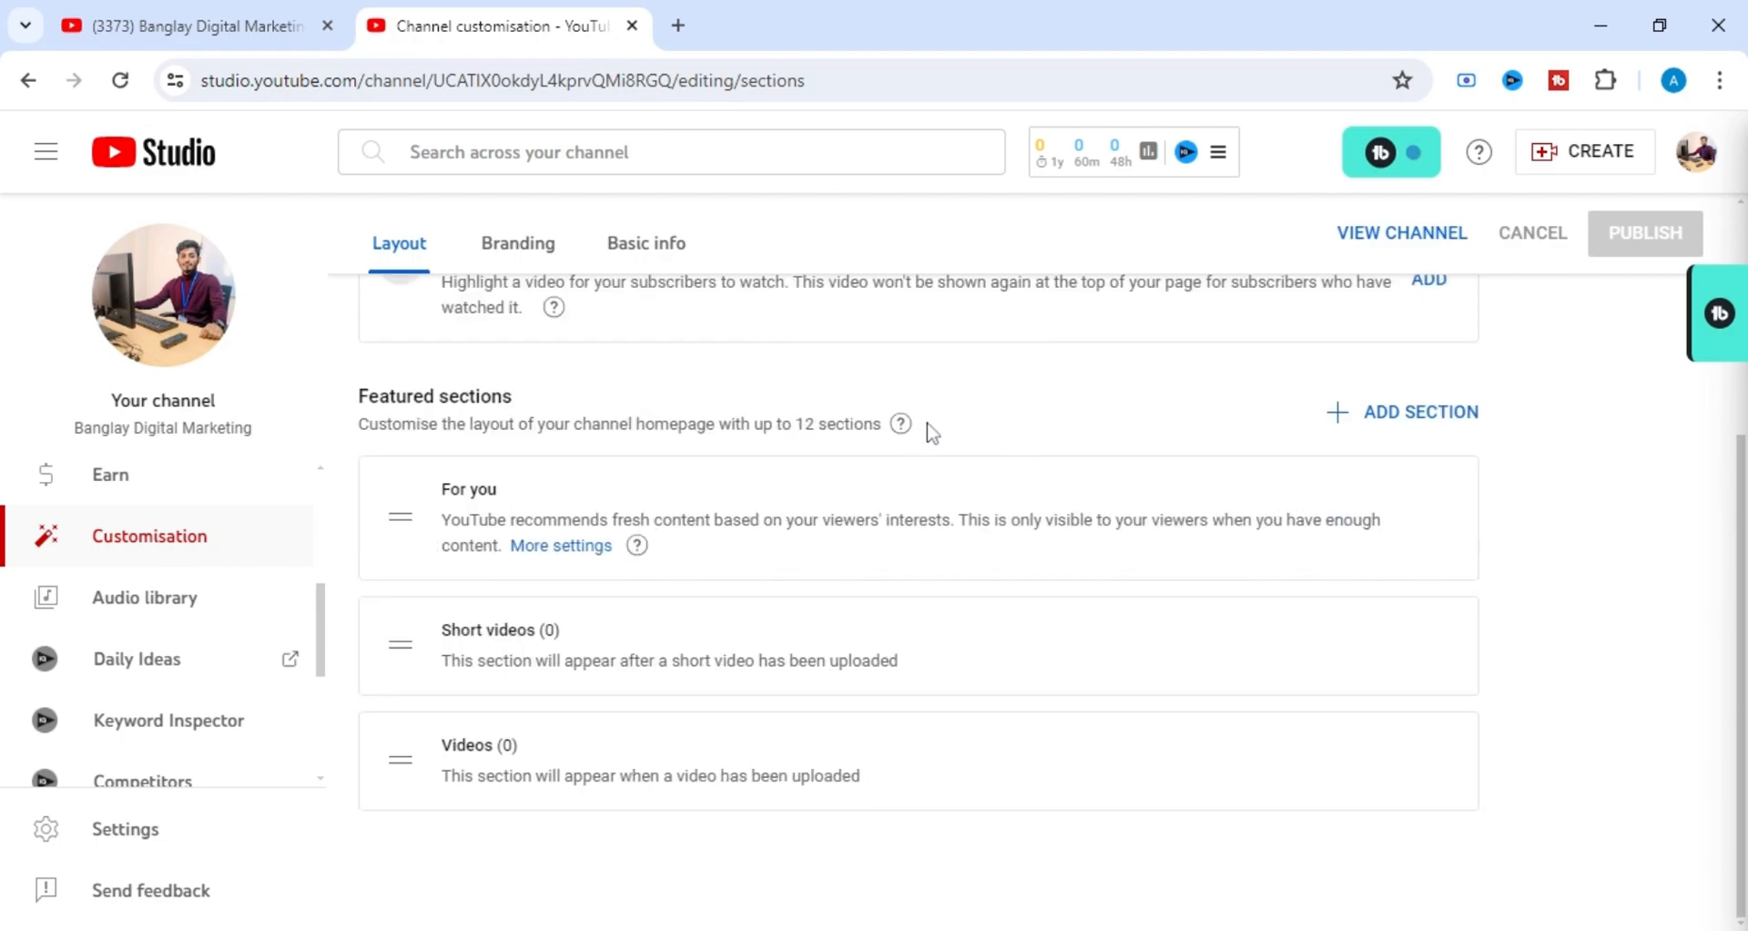
scroll(933, 431, "up", 1)
scroll(932, 431, "down", 1)
left_click_drag(360, 396, 592, 380)
left_click(591, 379)
left_click_drag(440, 489, 499, 492)
left_click(571, 489)
left_click_drag(441, 629, 555, 630)
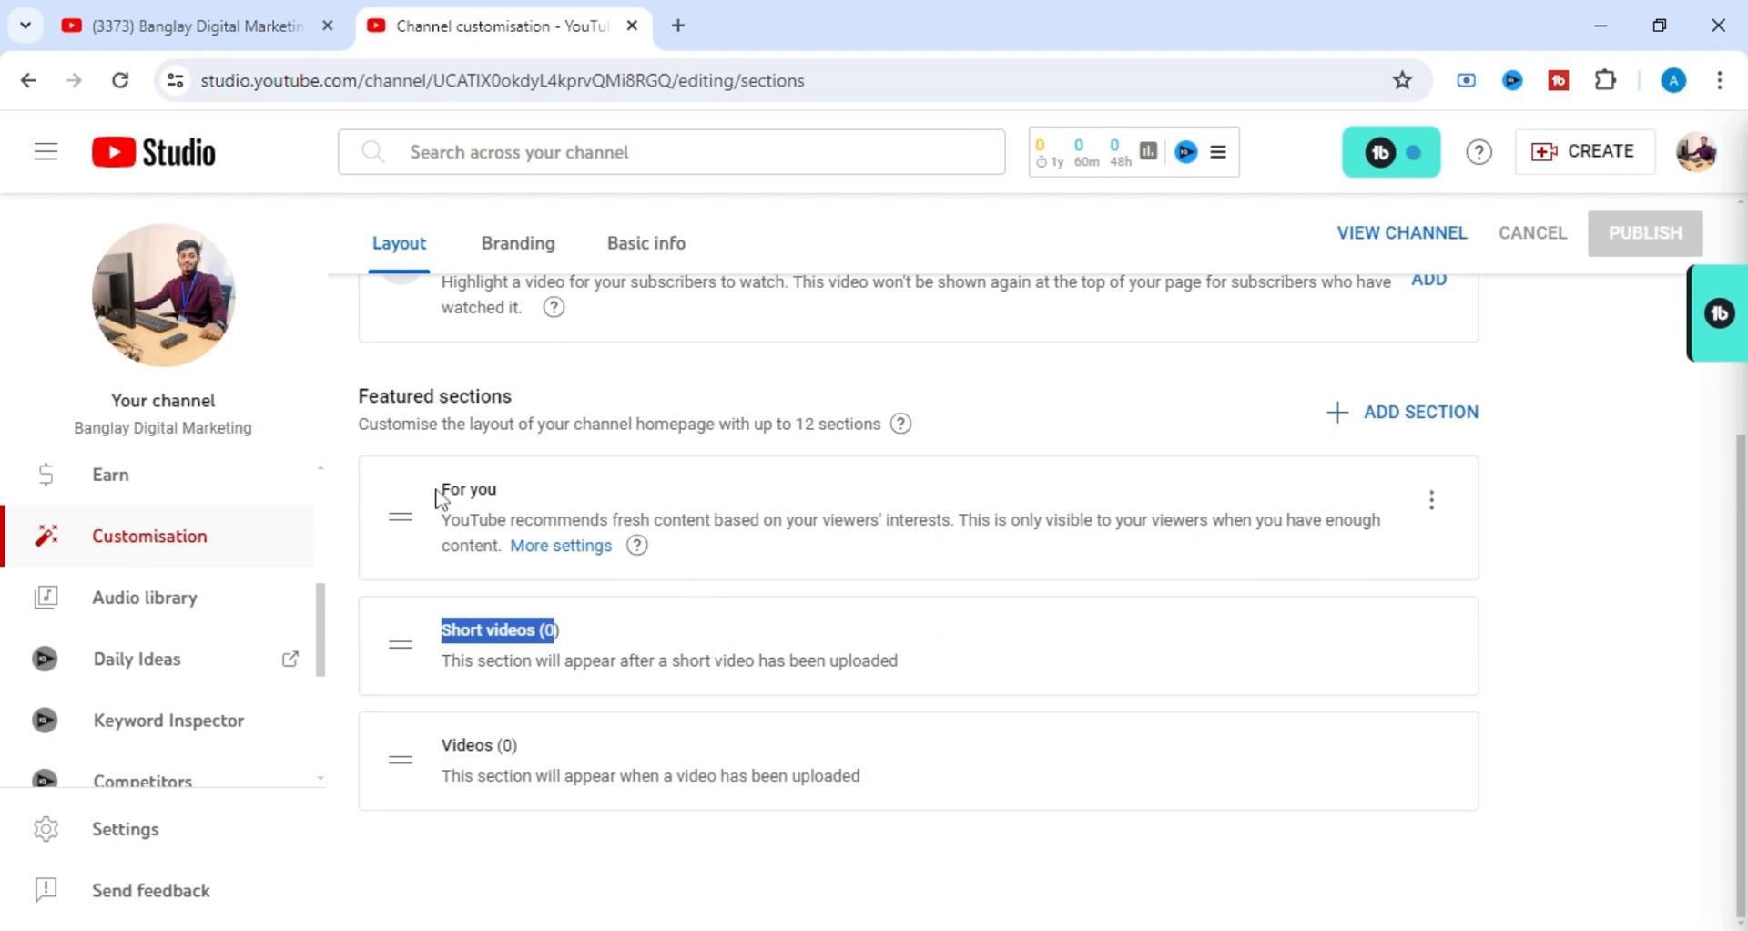
left_click_drag(441, 489, 477, 490)
left_click(577, 617)
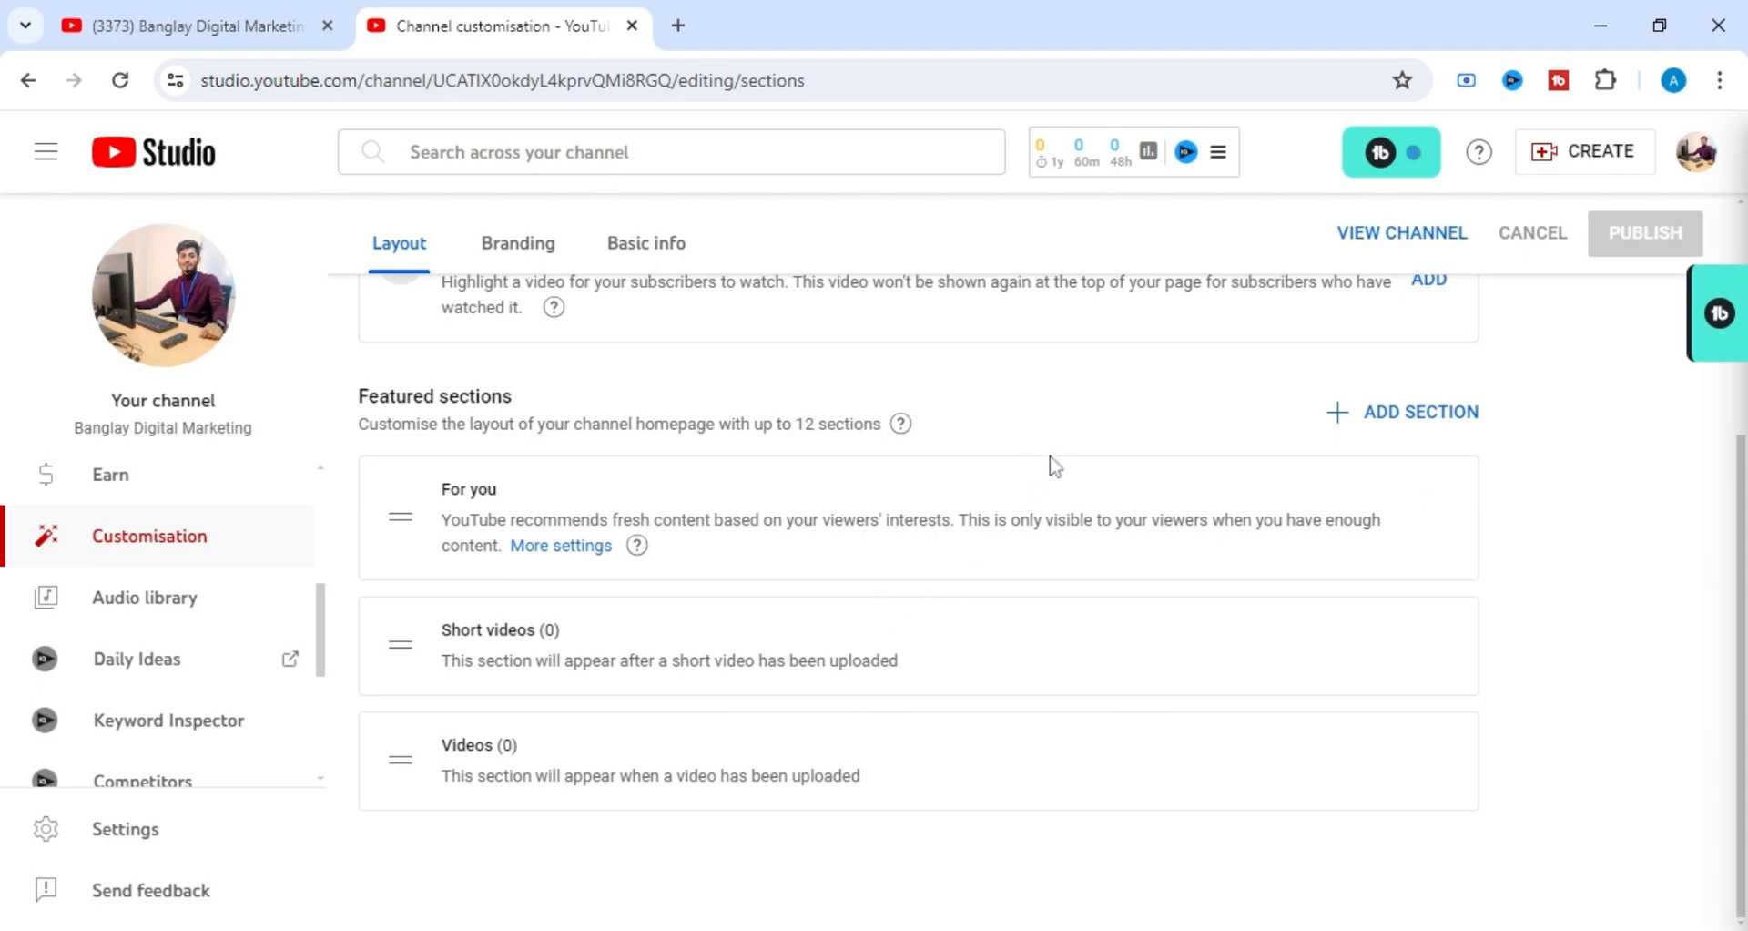
Add a Popular videos section to the channel homepage's featured sections.
left_click(1386, 417)
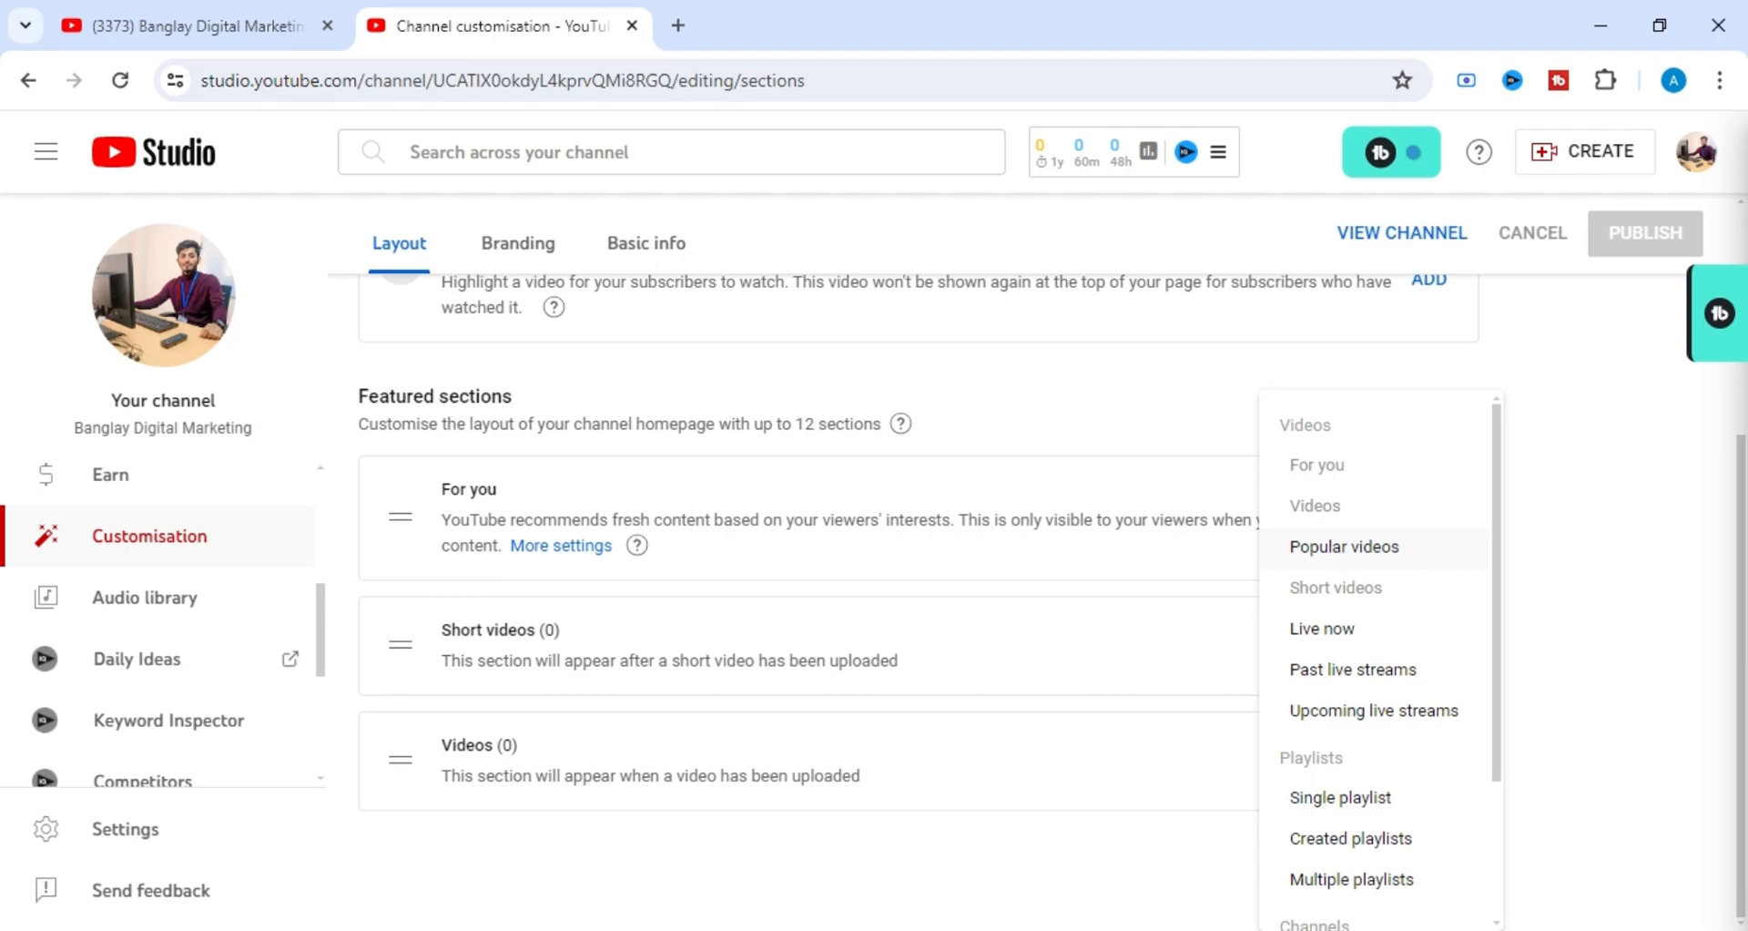
left_click(1331, 546)
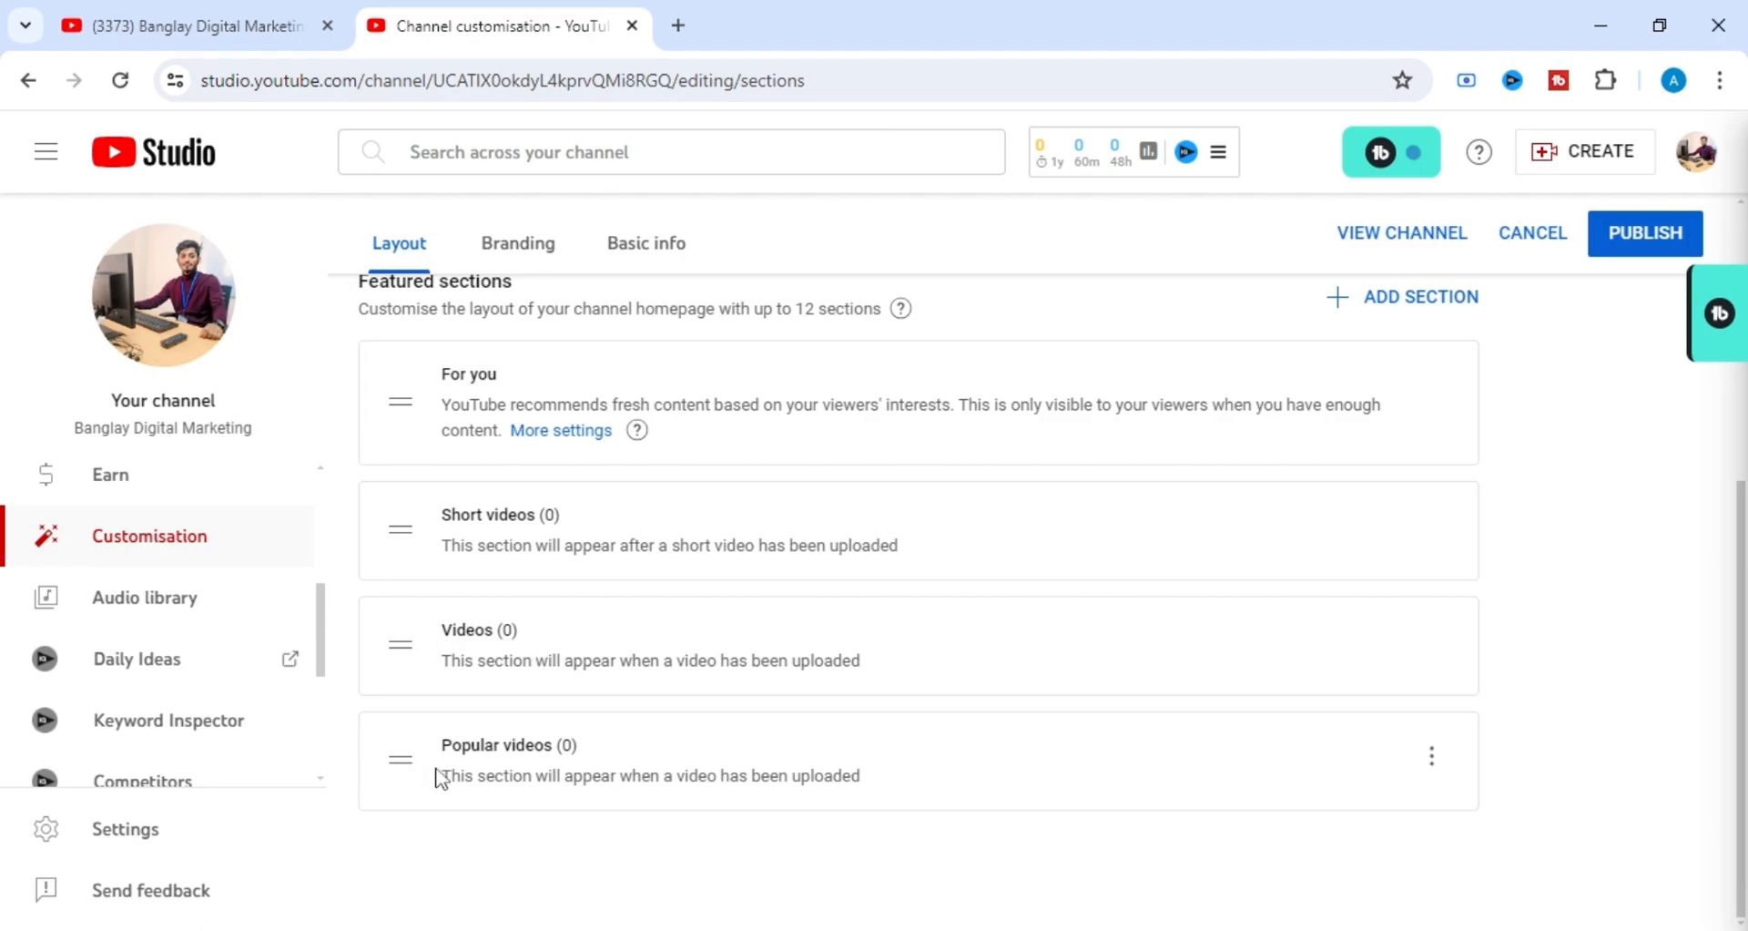
Start a Featured channels section, search for channels matching "bangla", and cancel without adding any channel.
left_click(1388, 303)
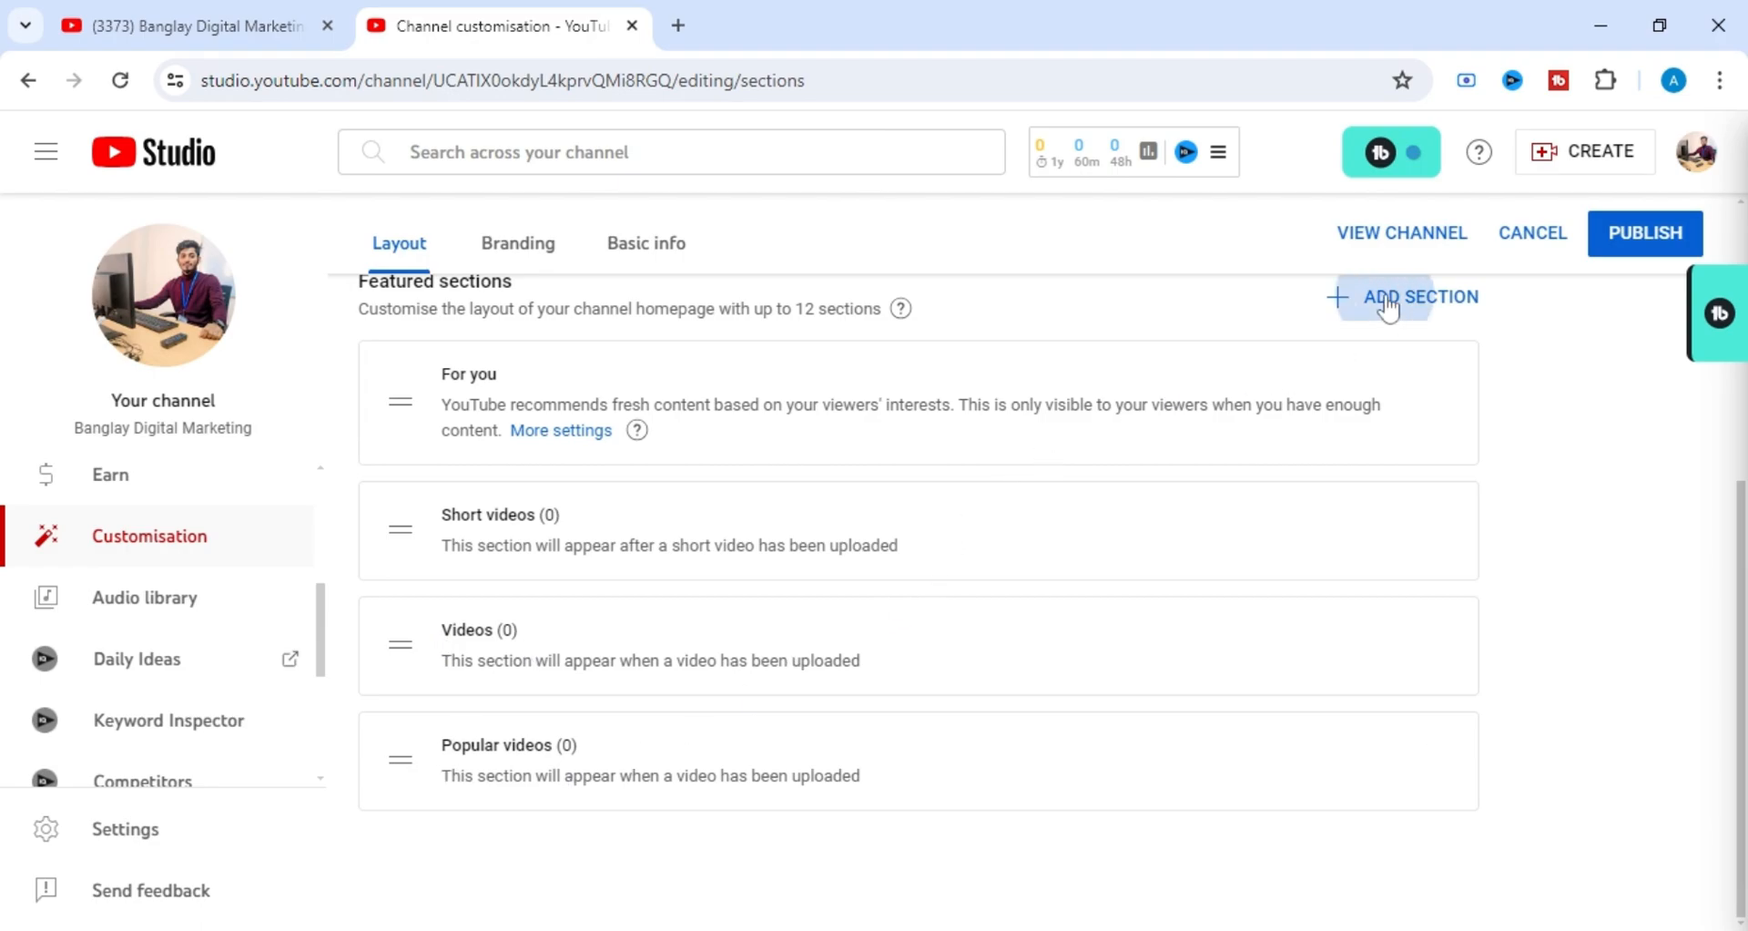
scroll(1385, 550, "down", 1)
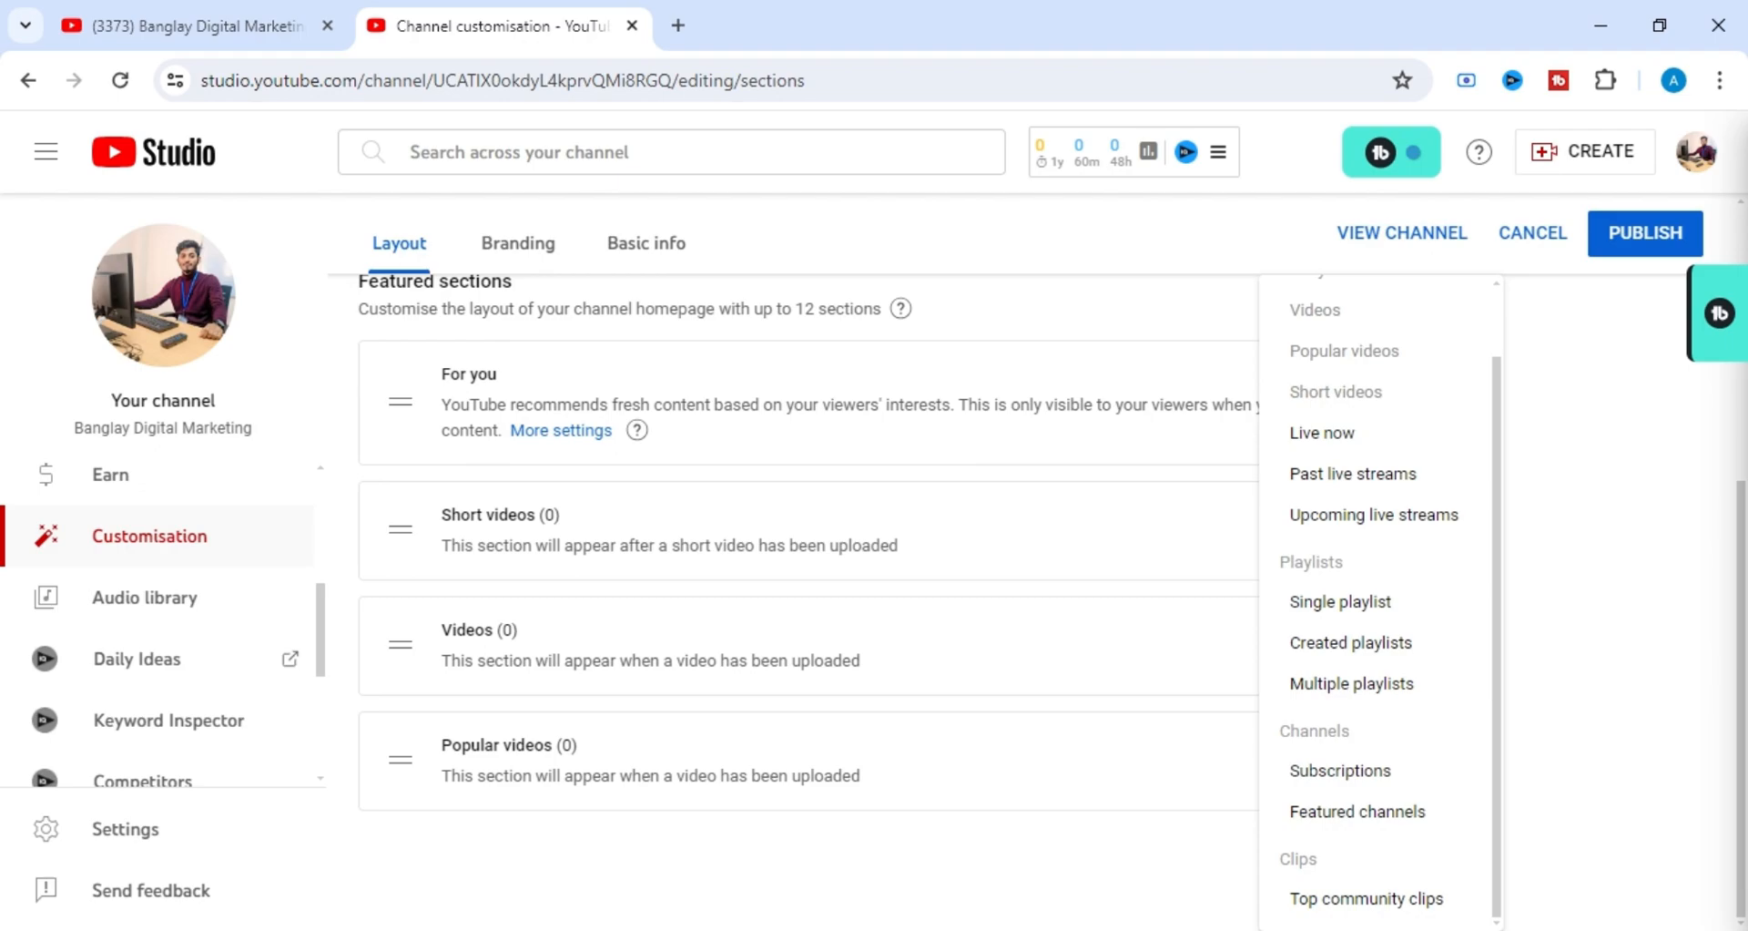
left_click(1385, 813)
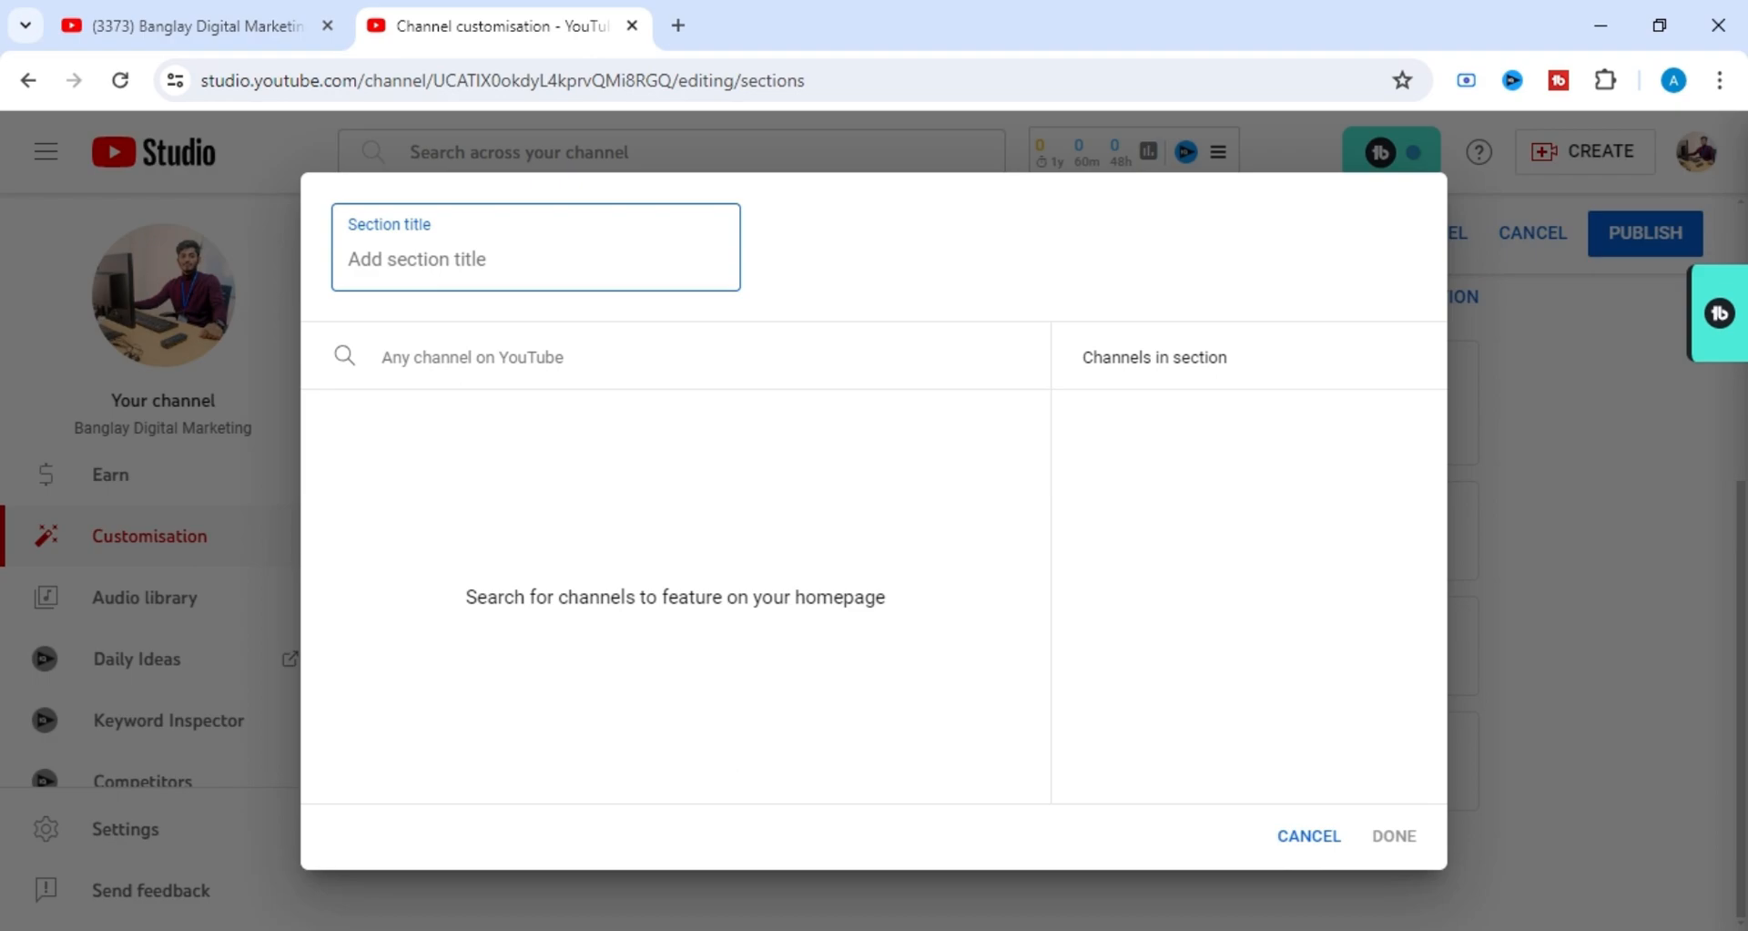
left_click(471, 357)
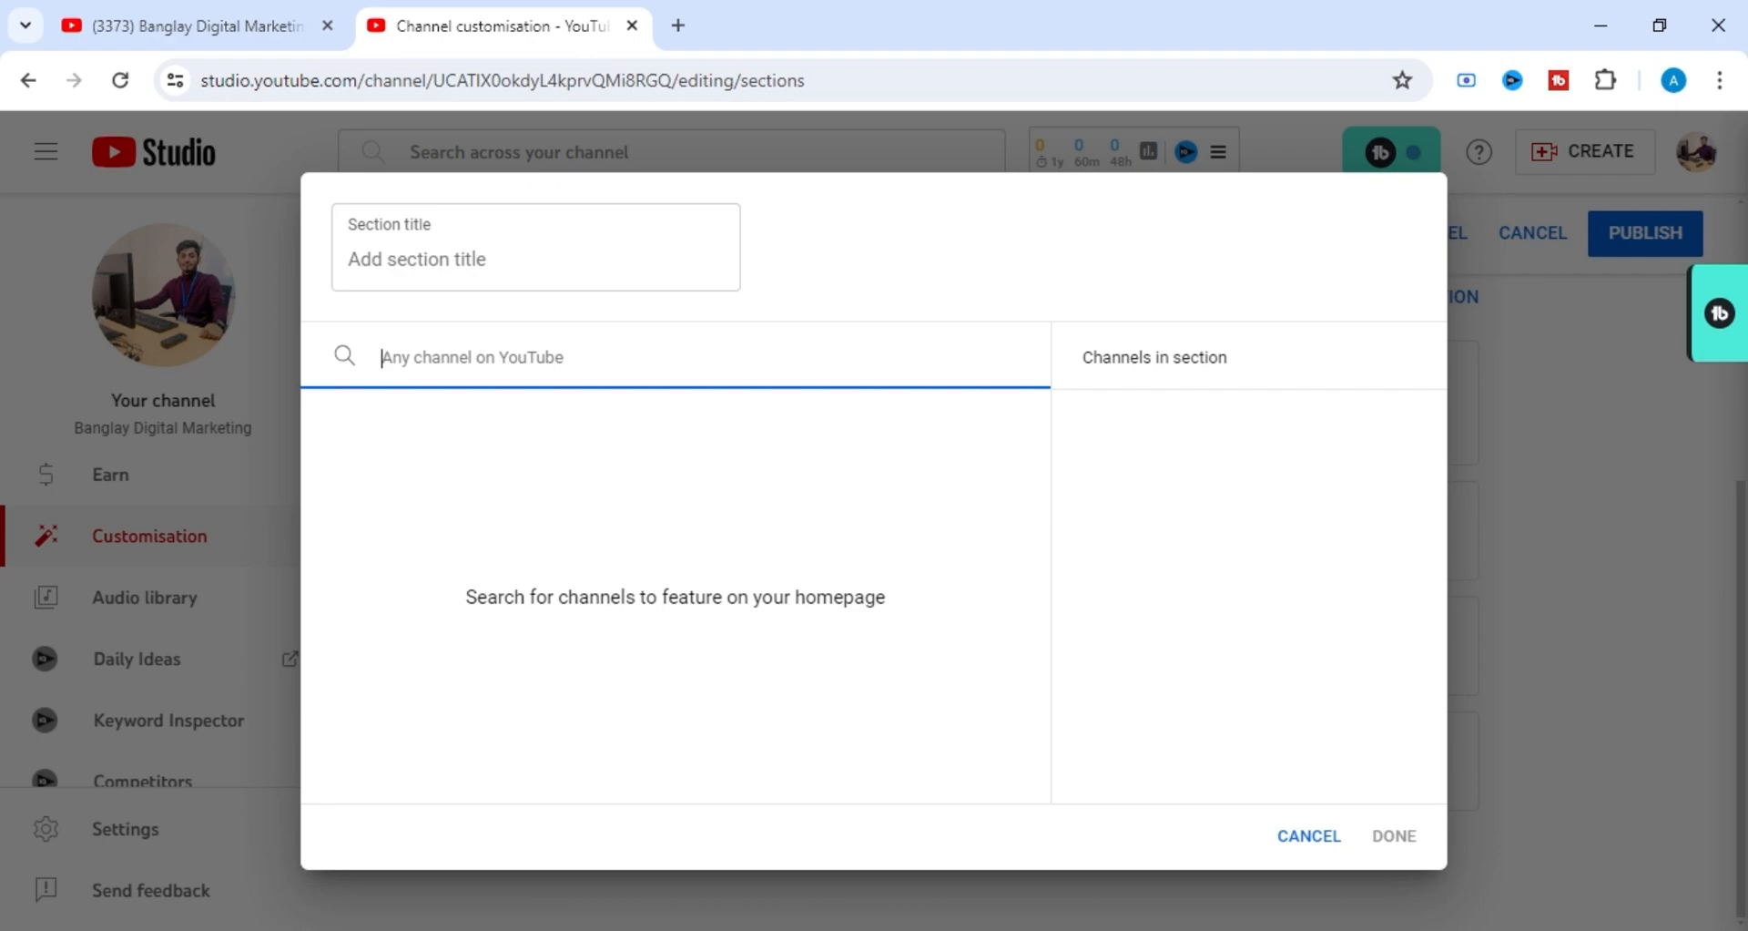
type("bangla")
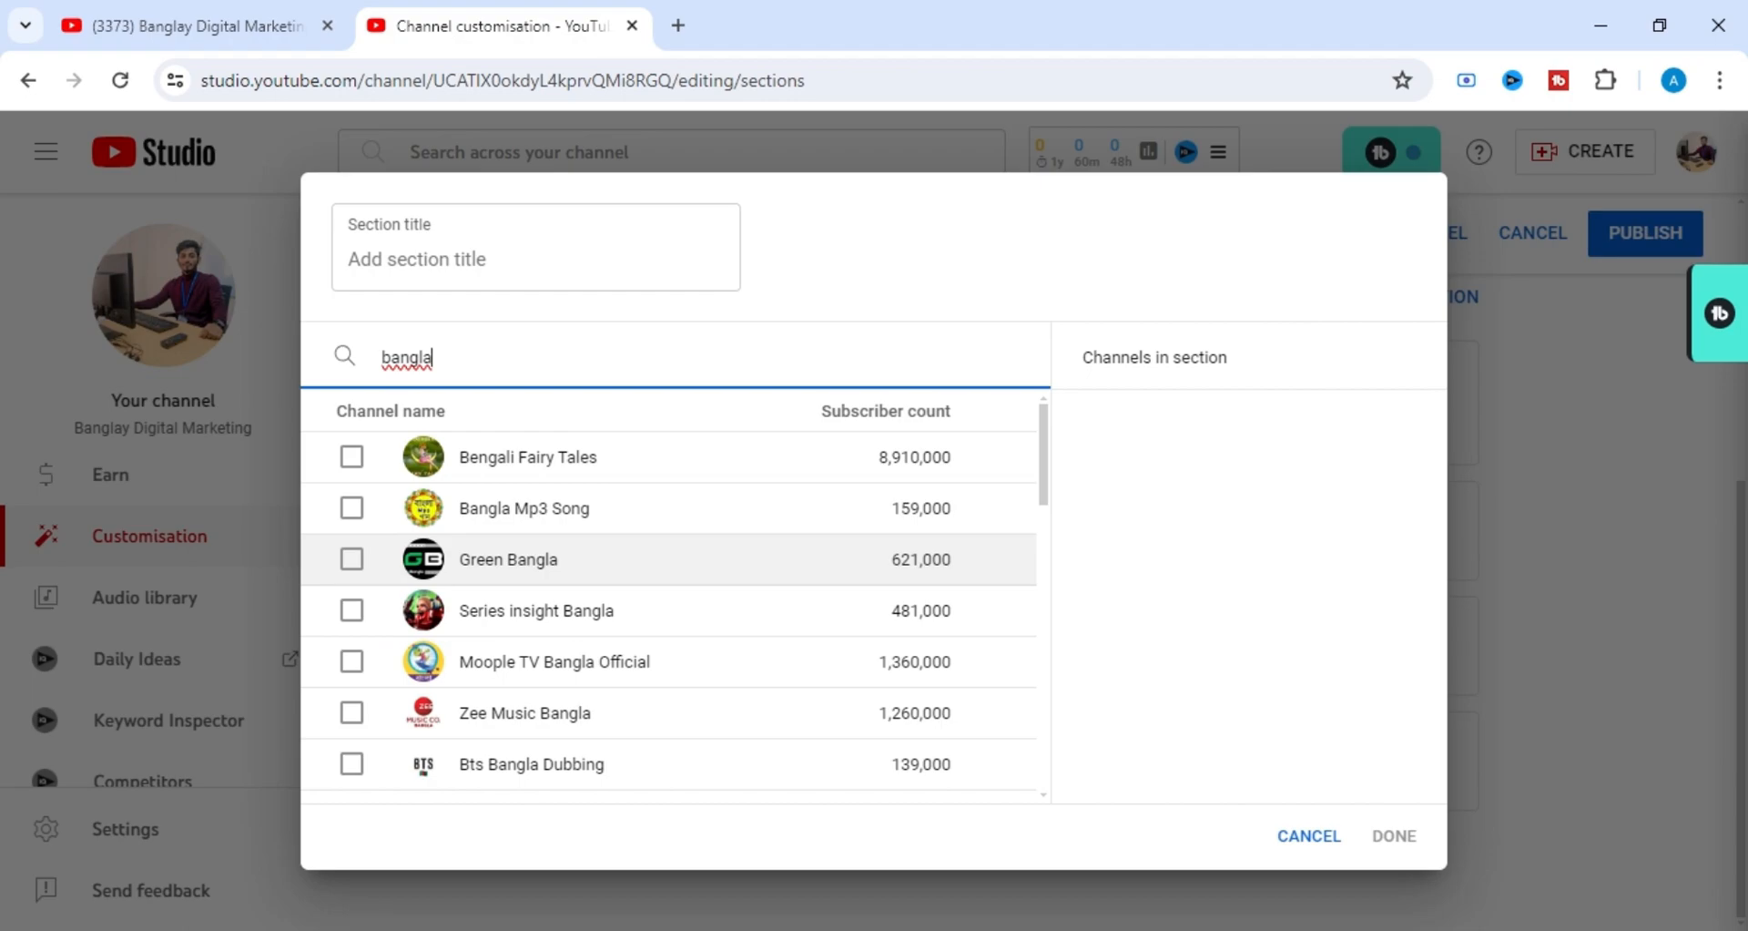
left_click(1320, 840)
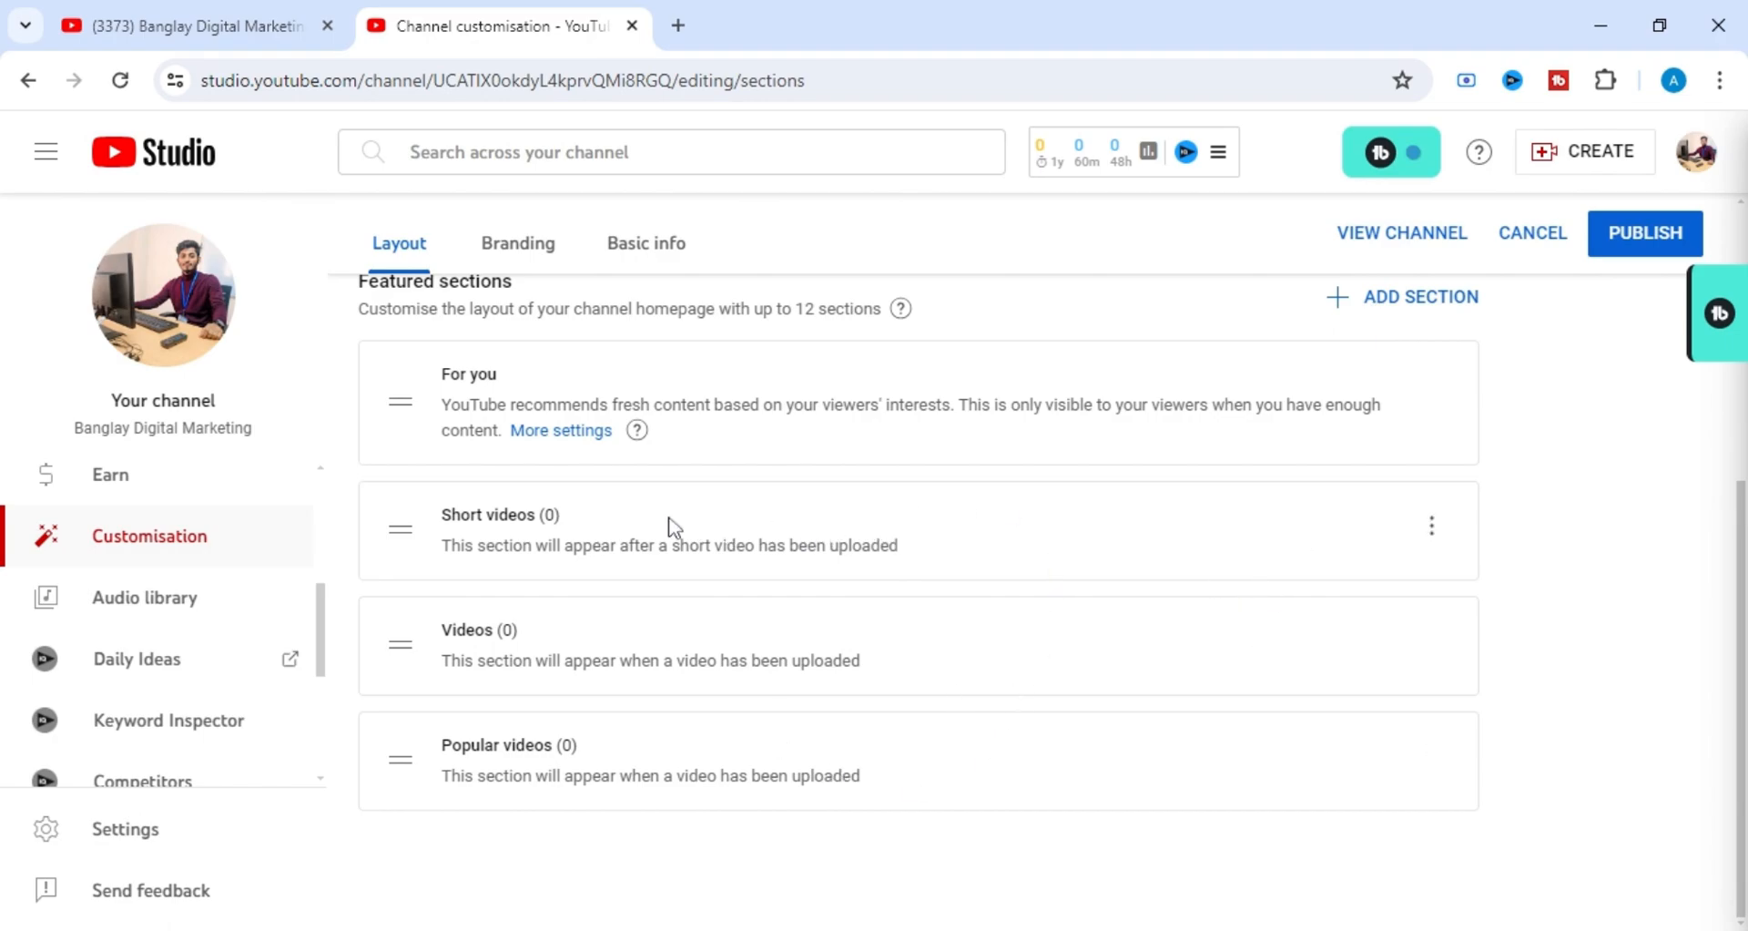
Move the Popular videos section to the first place in the featured sections, above For you.
scroll(566, 501, "up", 1)
scroll(566, 501, "down", 1)
left_click_drag(500, 630, 453, 630)
left_click(676, 602)
left_click_drag(399, 756, 579, 374)
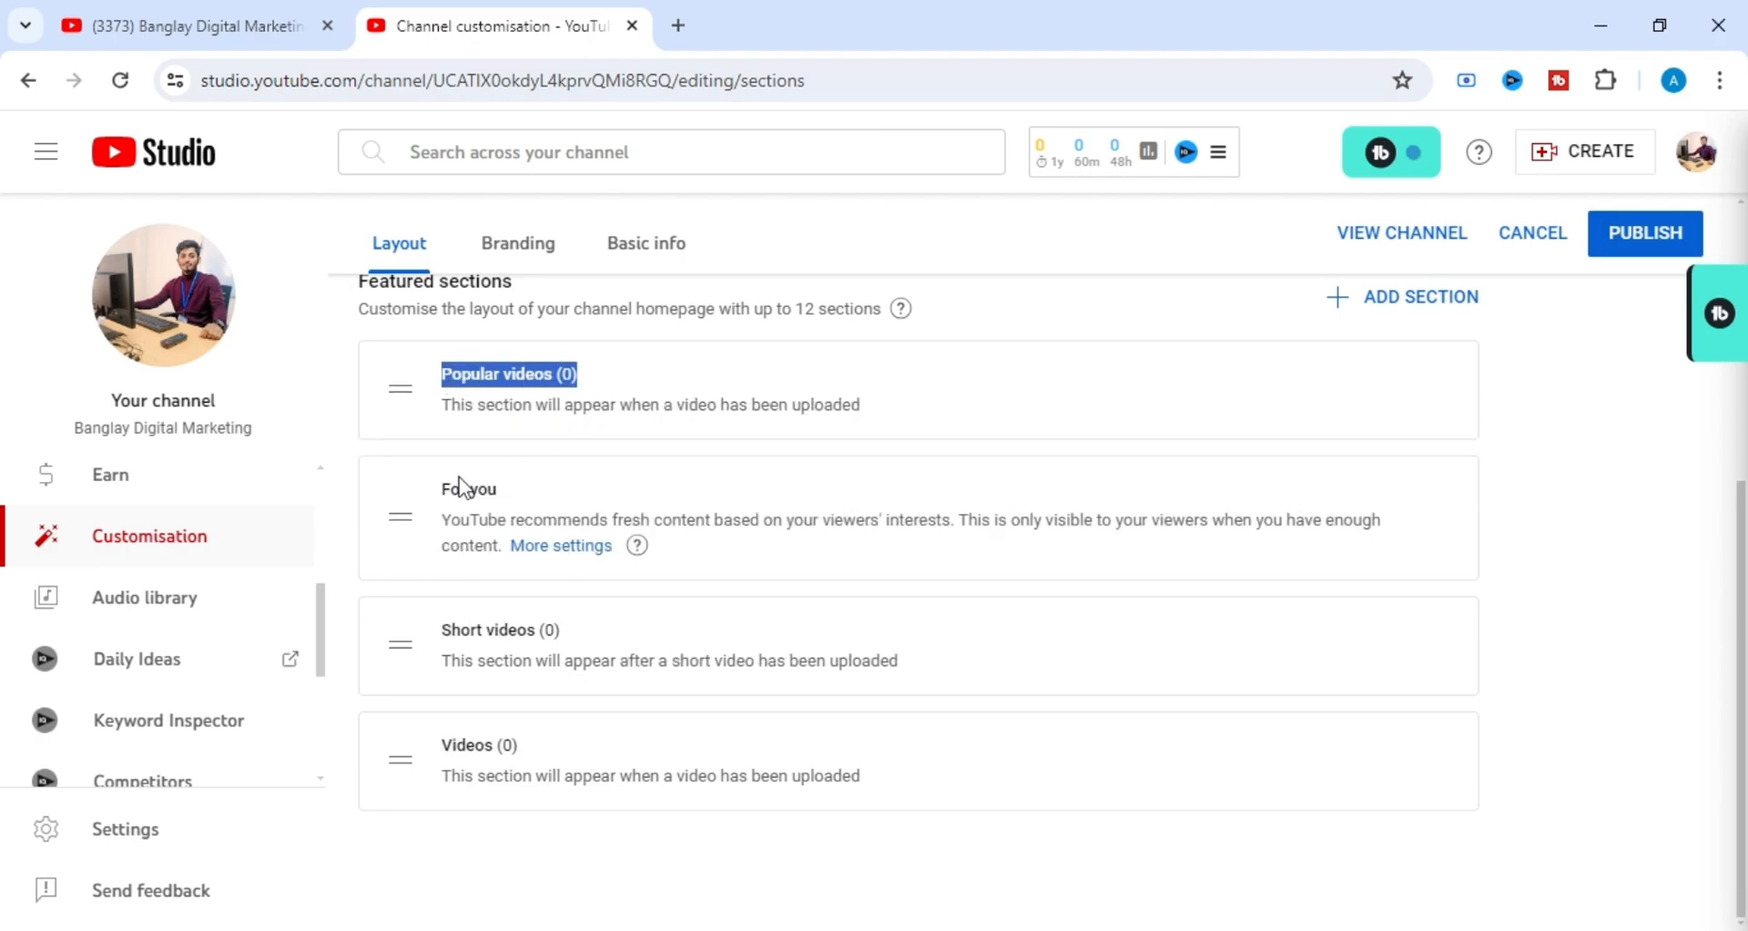
Move the Videos section to second place in the featured sections, between Popular videos and For you.
triple_click(492, 491)
left_click(585, 505)
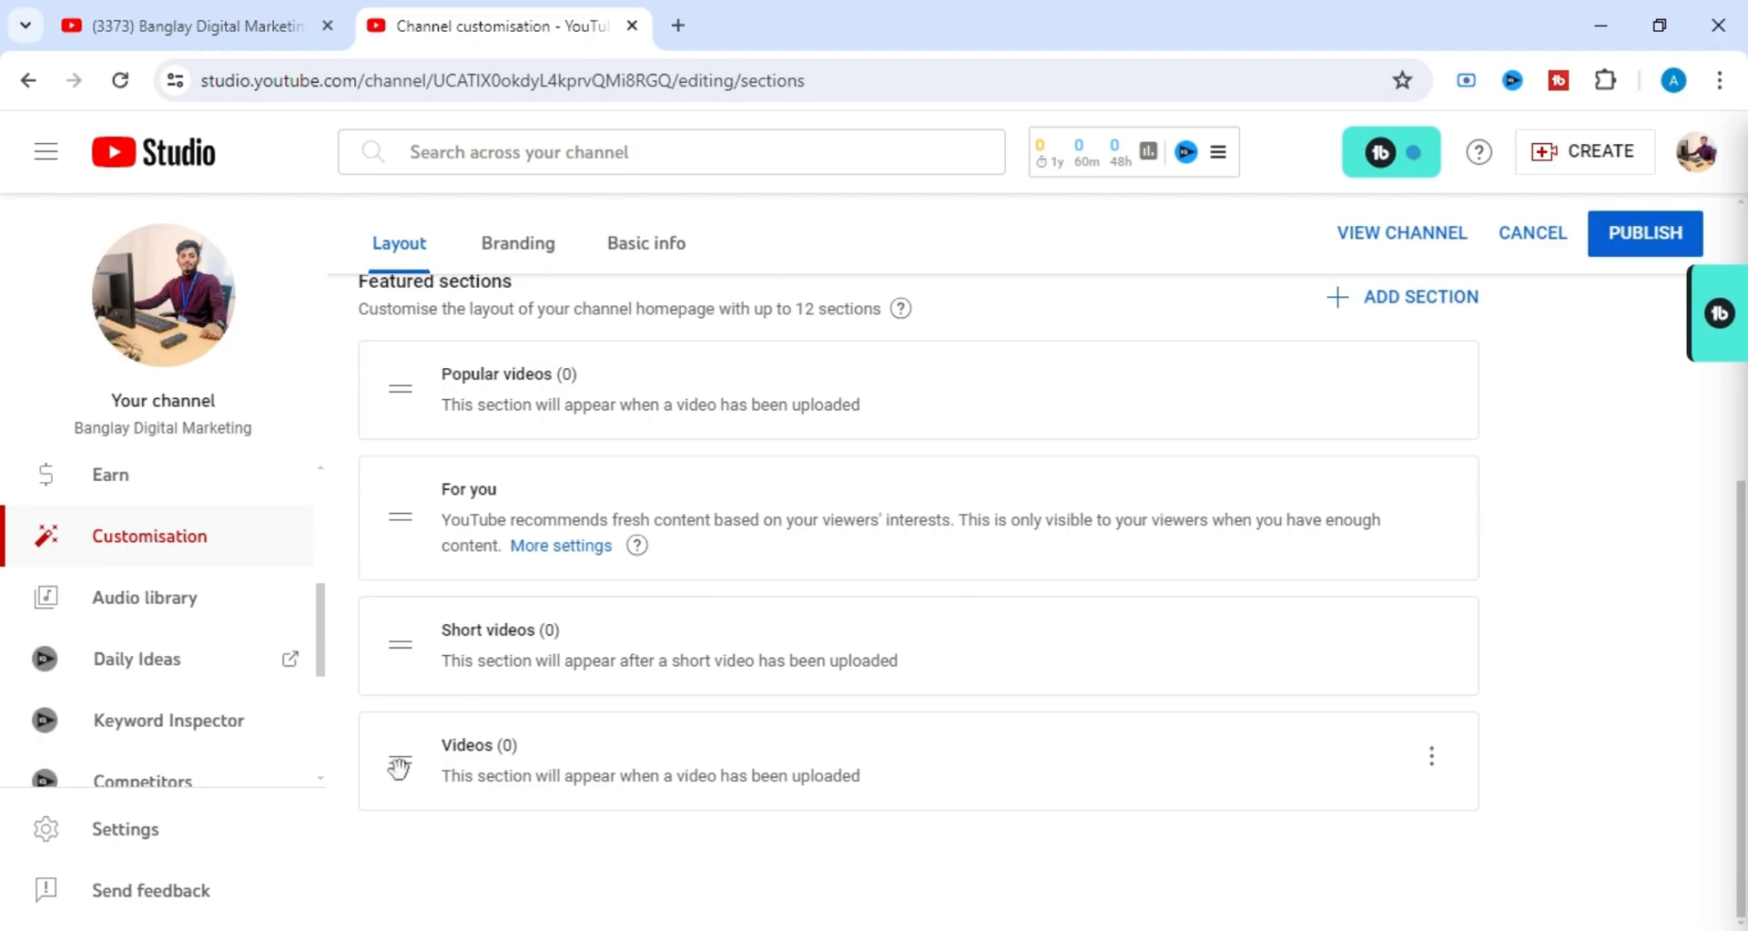
left_click_drag(398, 768, 398, 455)
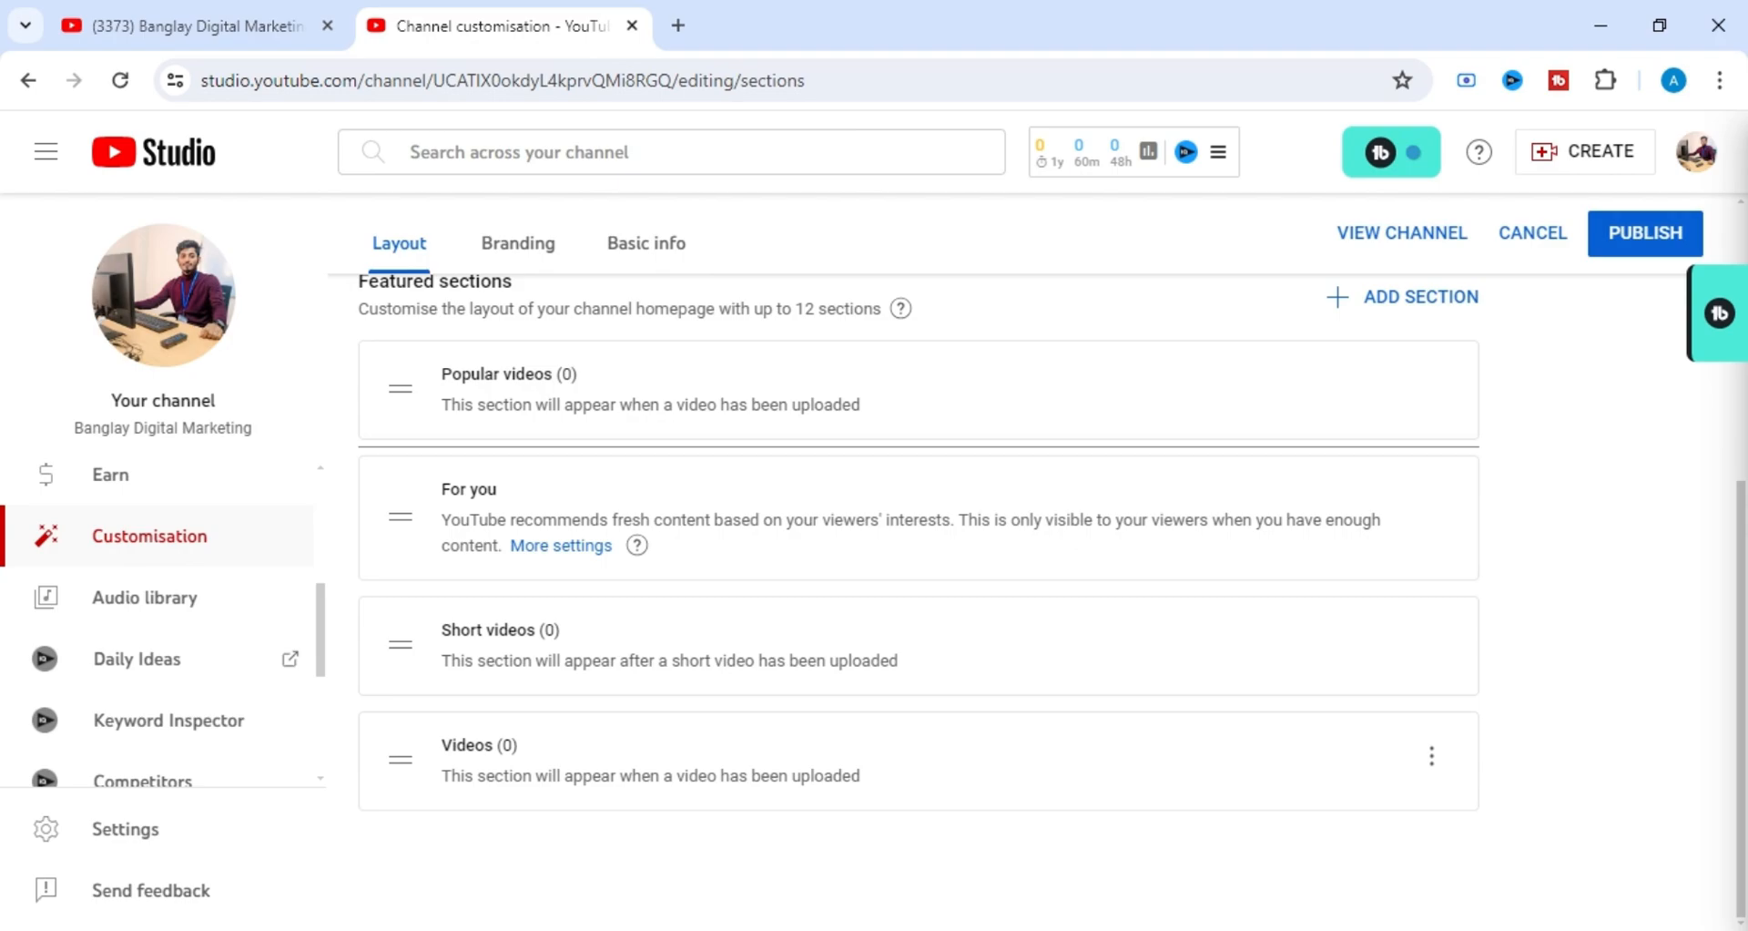
left_click_drag(398, 451, 401, 455)
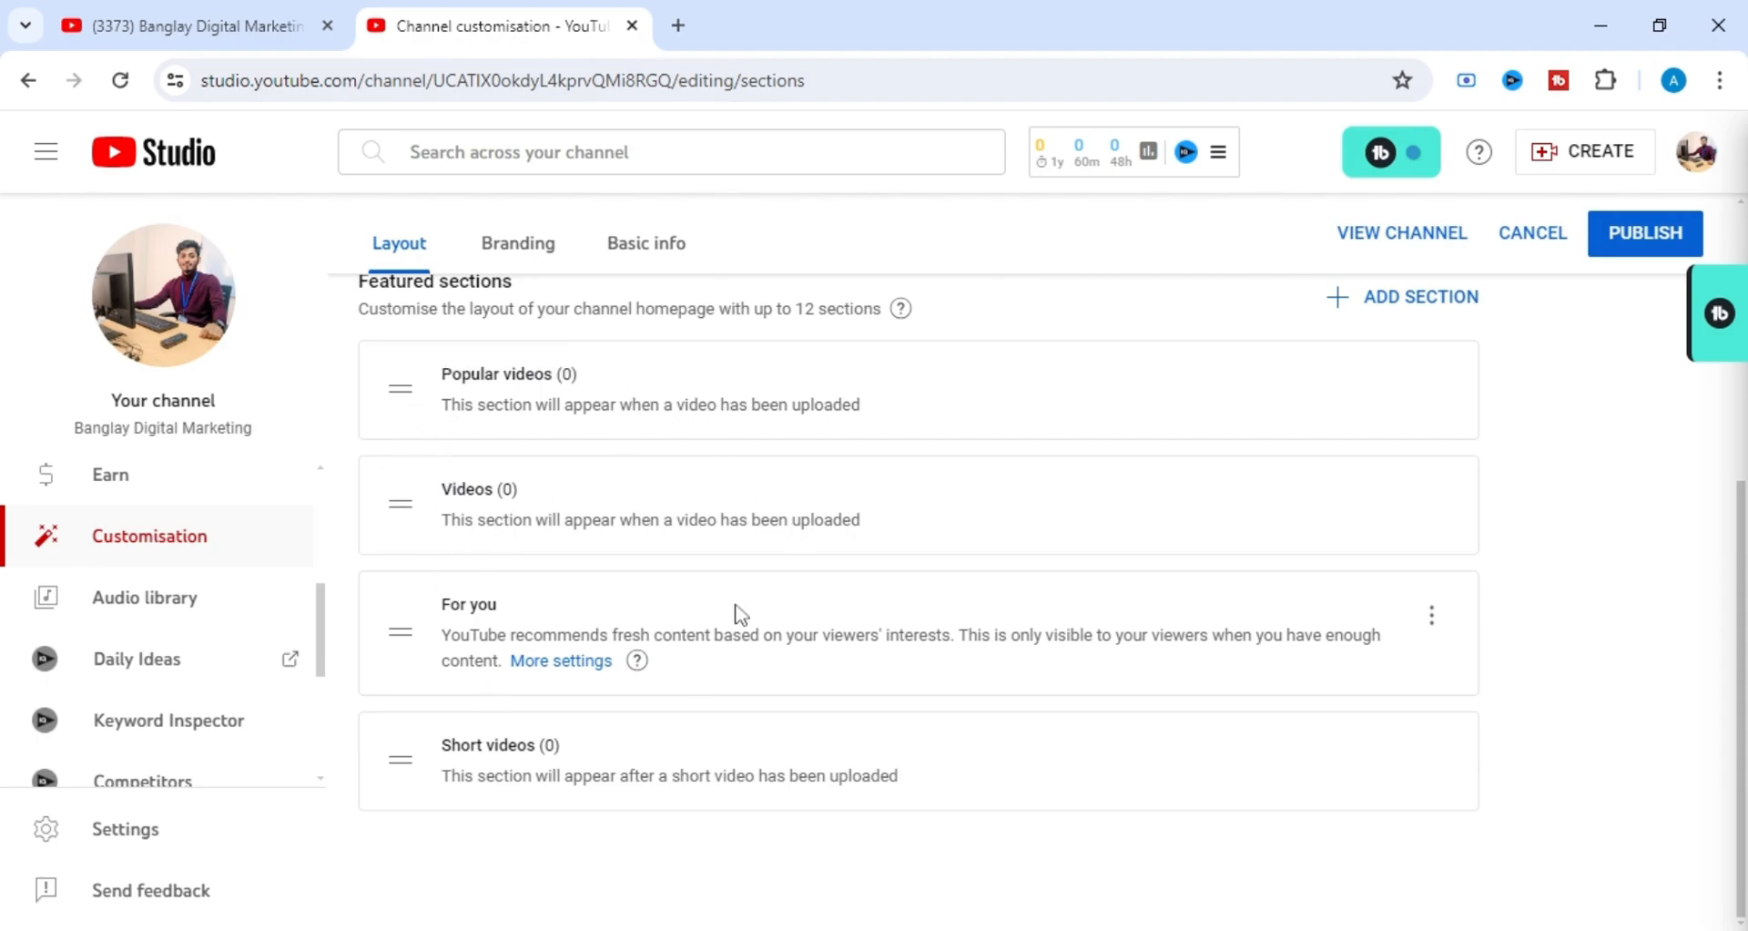
Open the channel's Branding settings and examine the profile picture's recommended dimensions, file size limit and accepted formats.
scroll(847, 603, "up", 5)
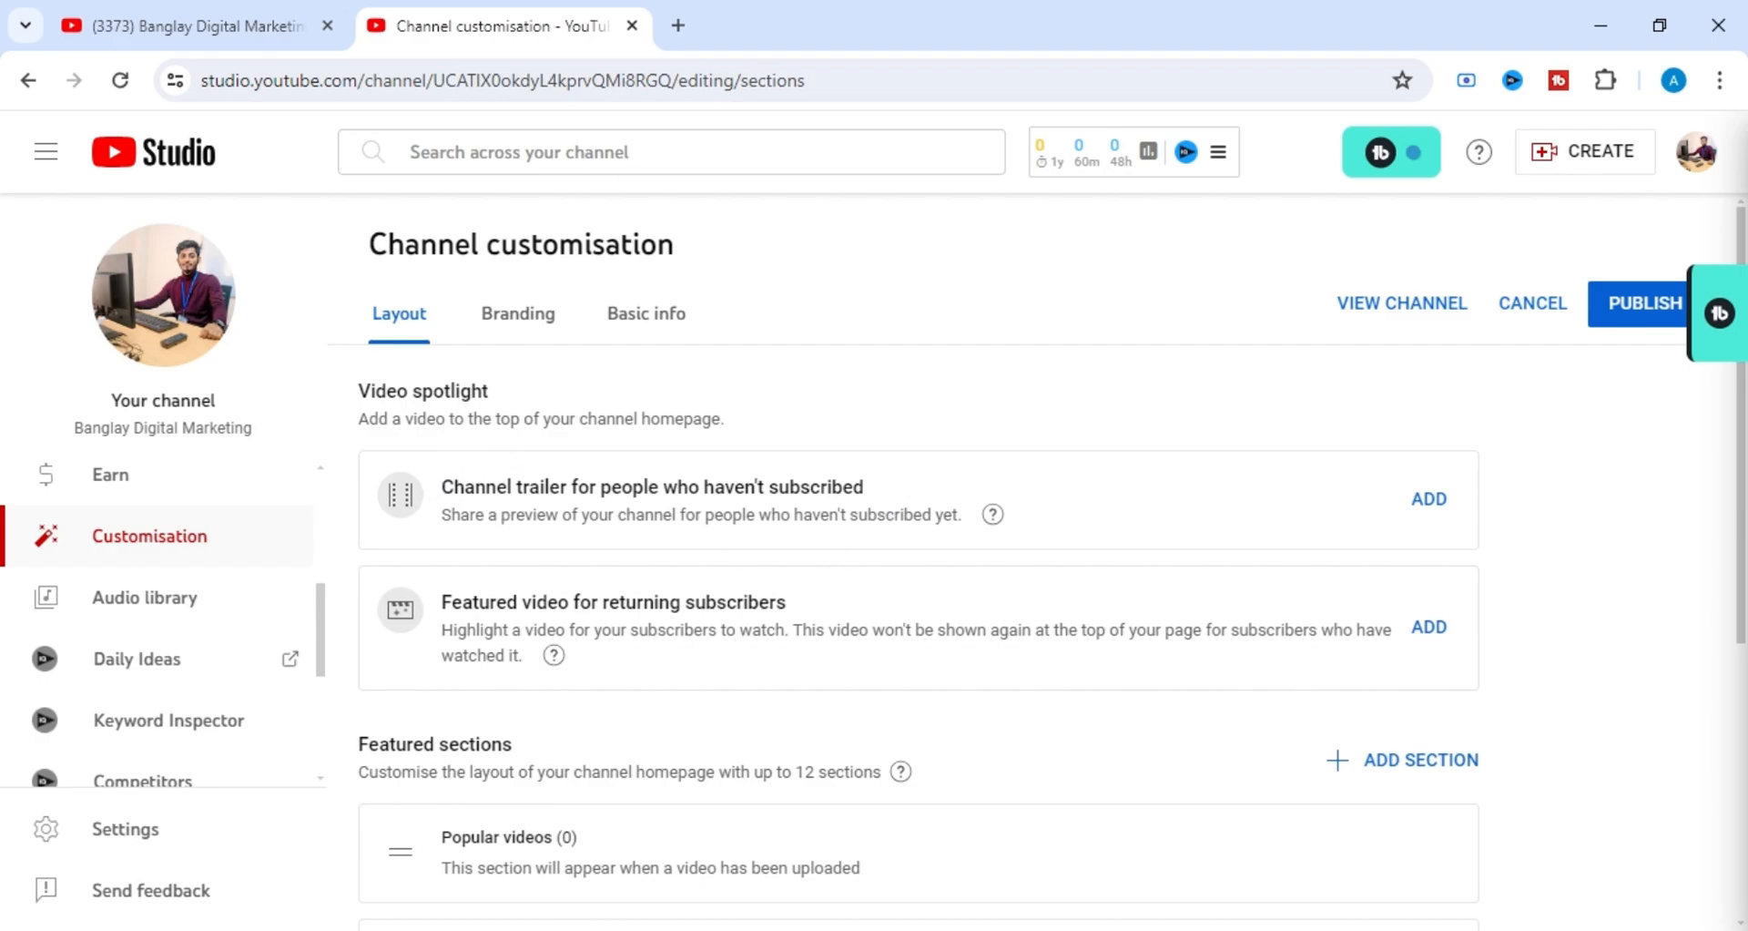
left_click(546, 332)
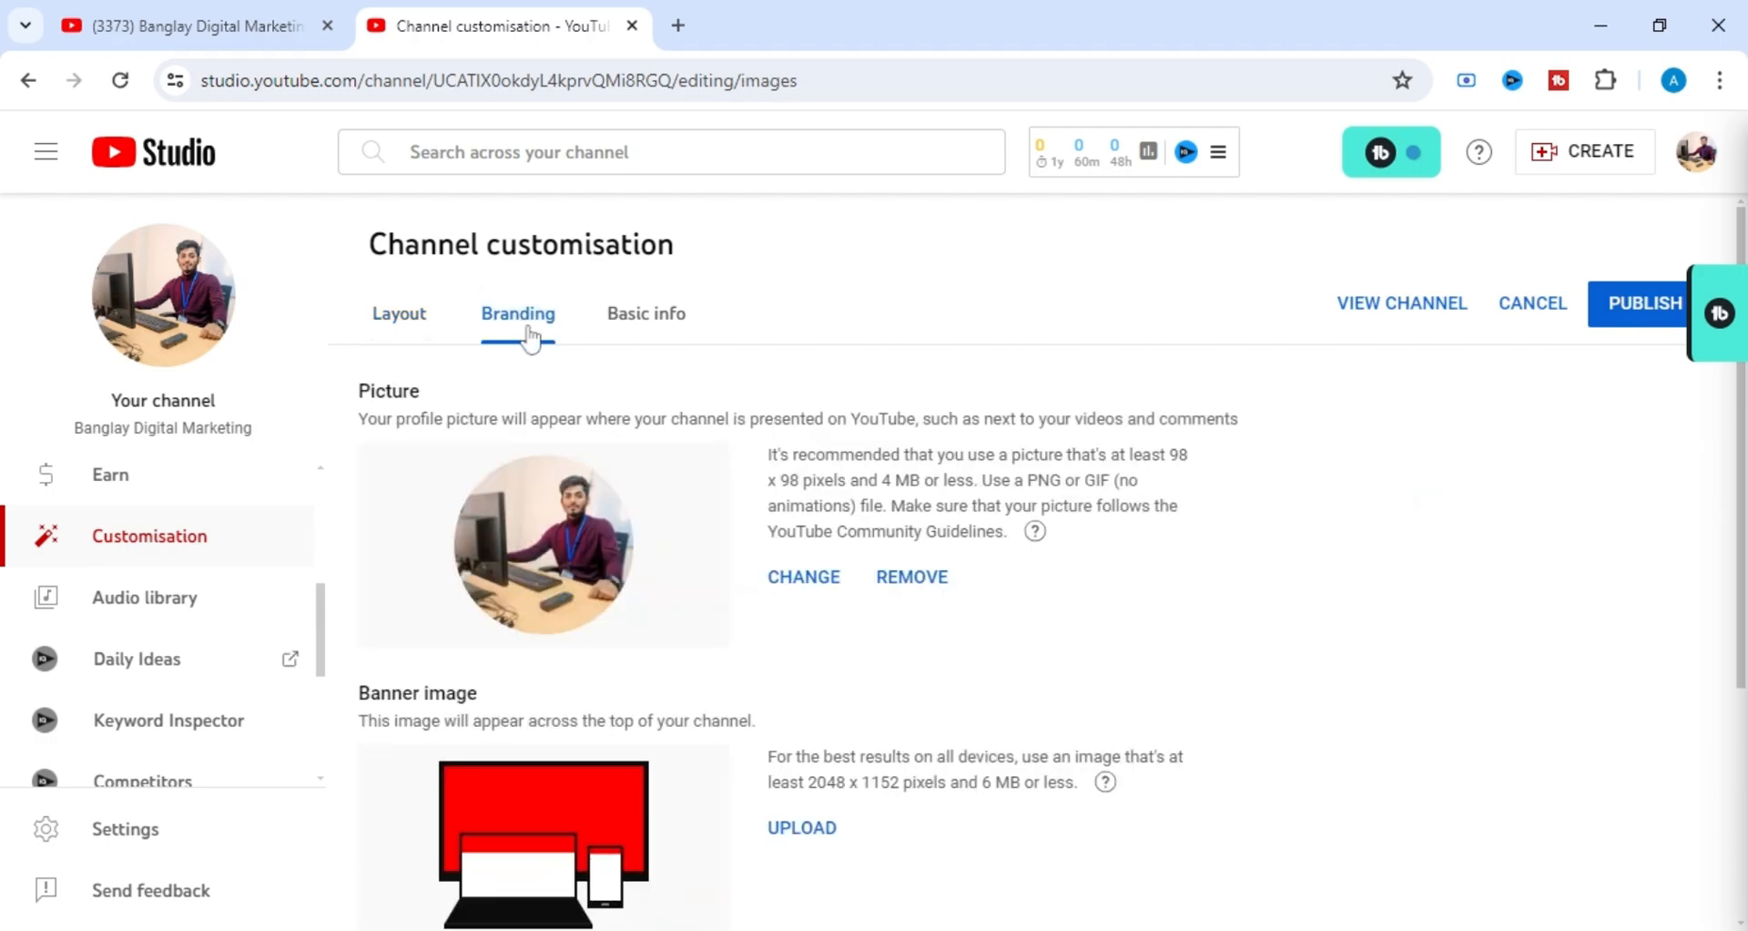
scroll(630, 576, "down", 2)
scroll(624, 464, "up", 2)
left_click_drag(420, 391, 349, 400)
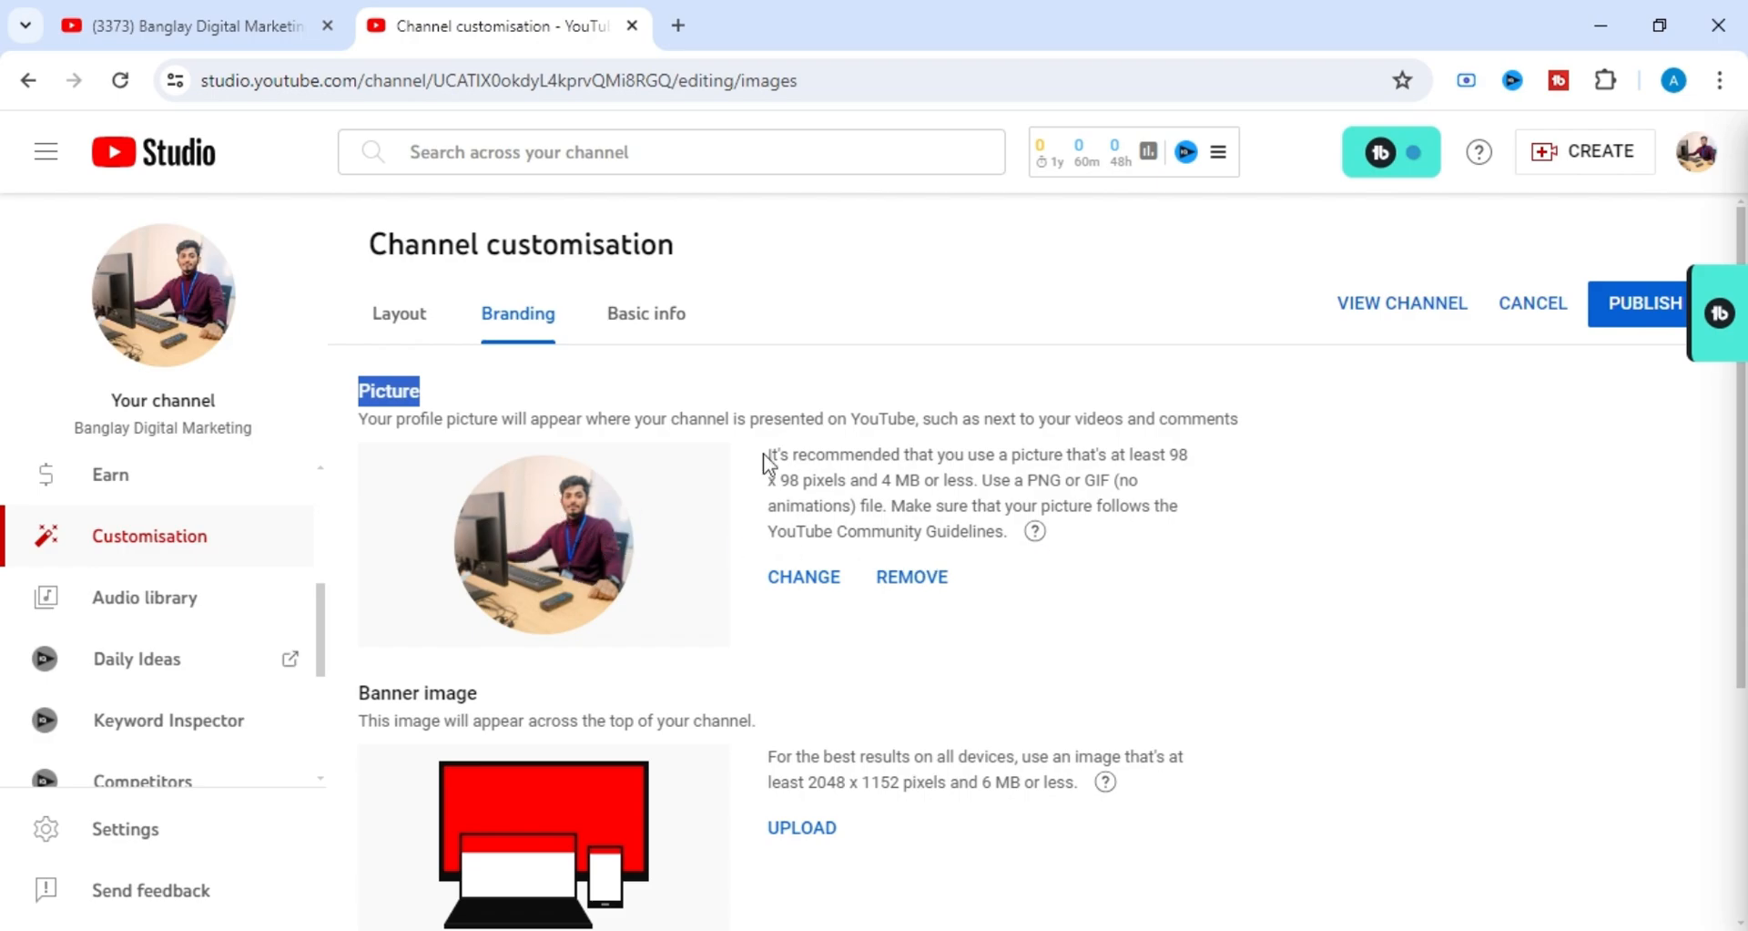
mouse_move(768, 455)
left_mouse_down()
mouse_move(1120, 479)
mouse_move(993, 480)
mouse_move(961, 455)
mouse_move(1166, 455)
mouse_move(842, 505)
mouse_move(767, 455)
left_mouse_up()
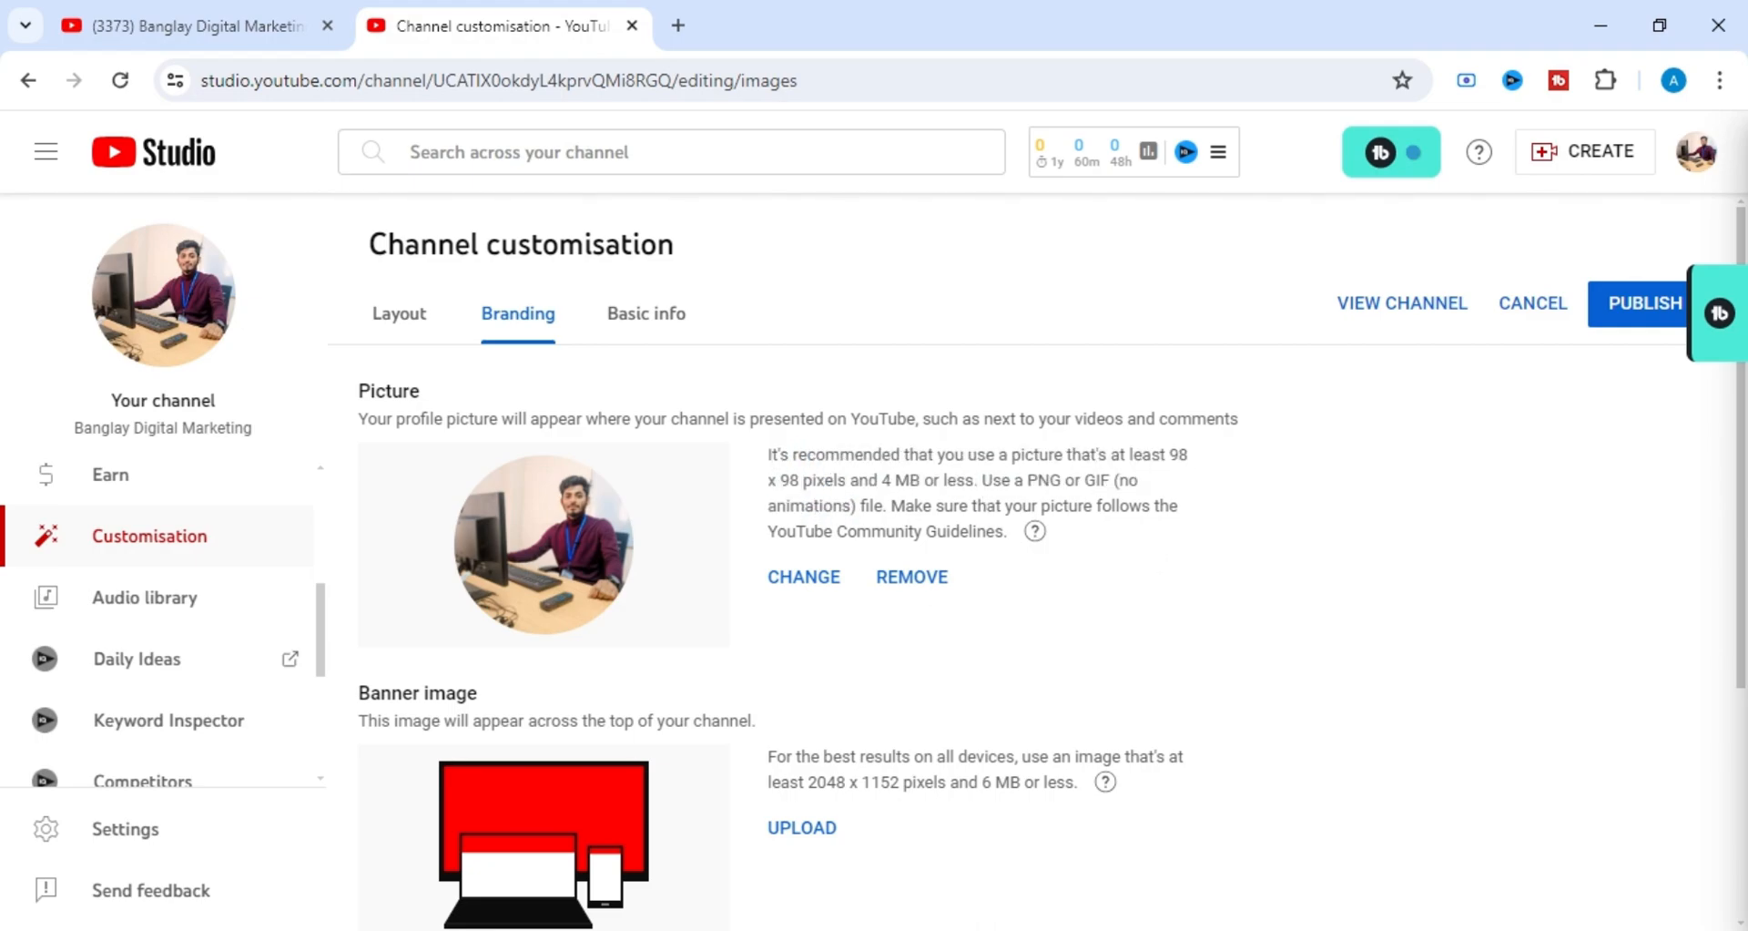
left_click_drag(880, 480, 973, 480)
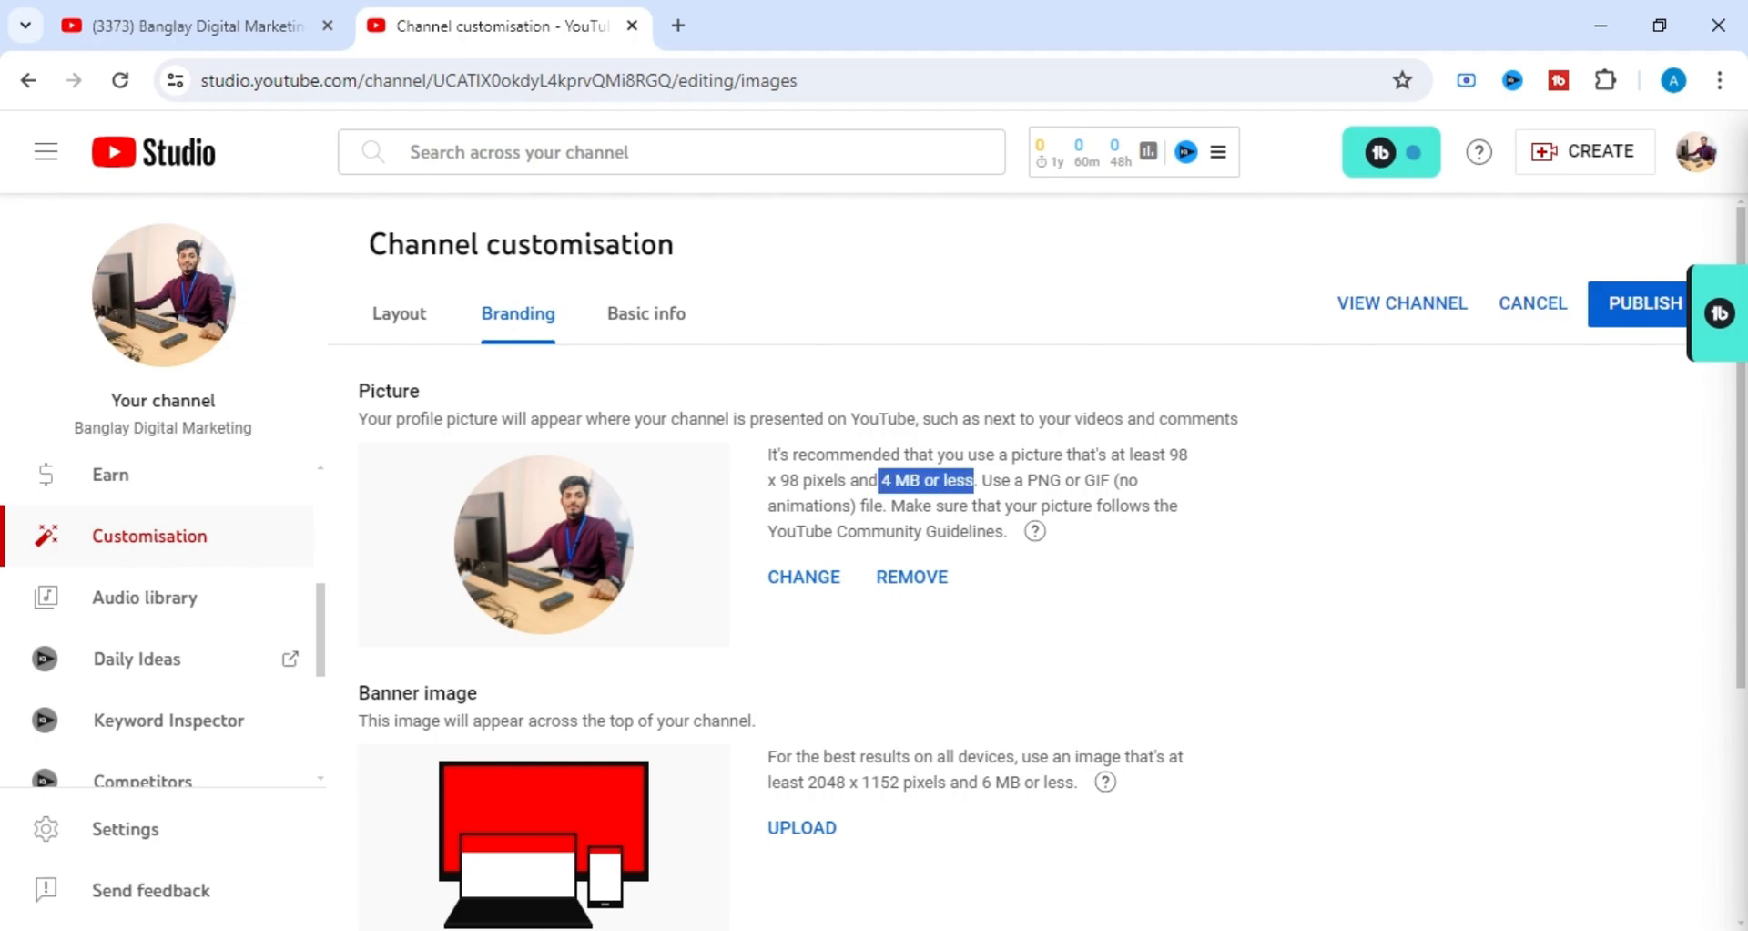
left_click(1201, 557)
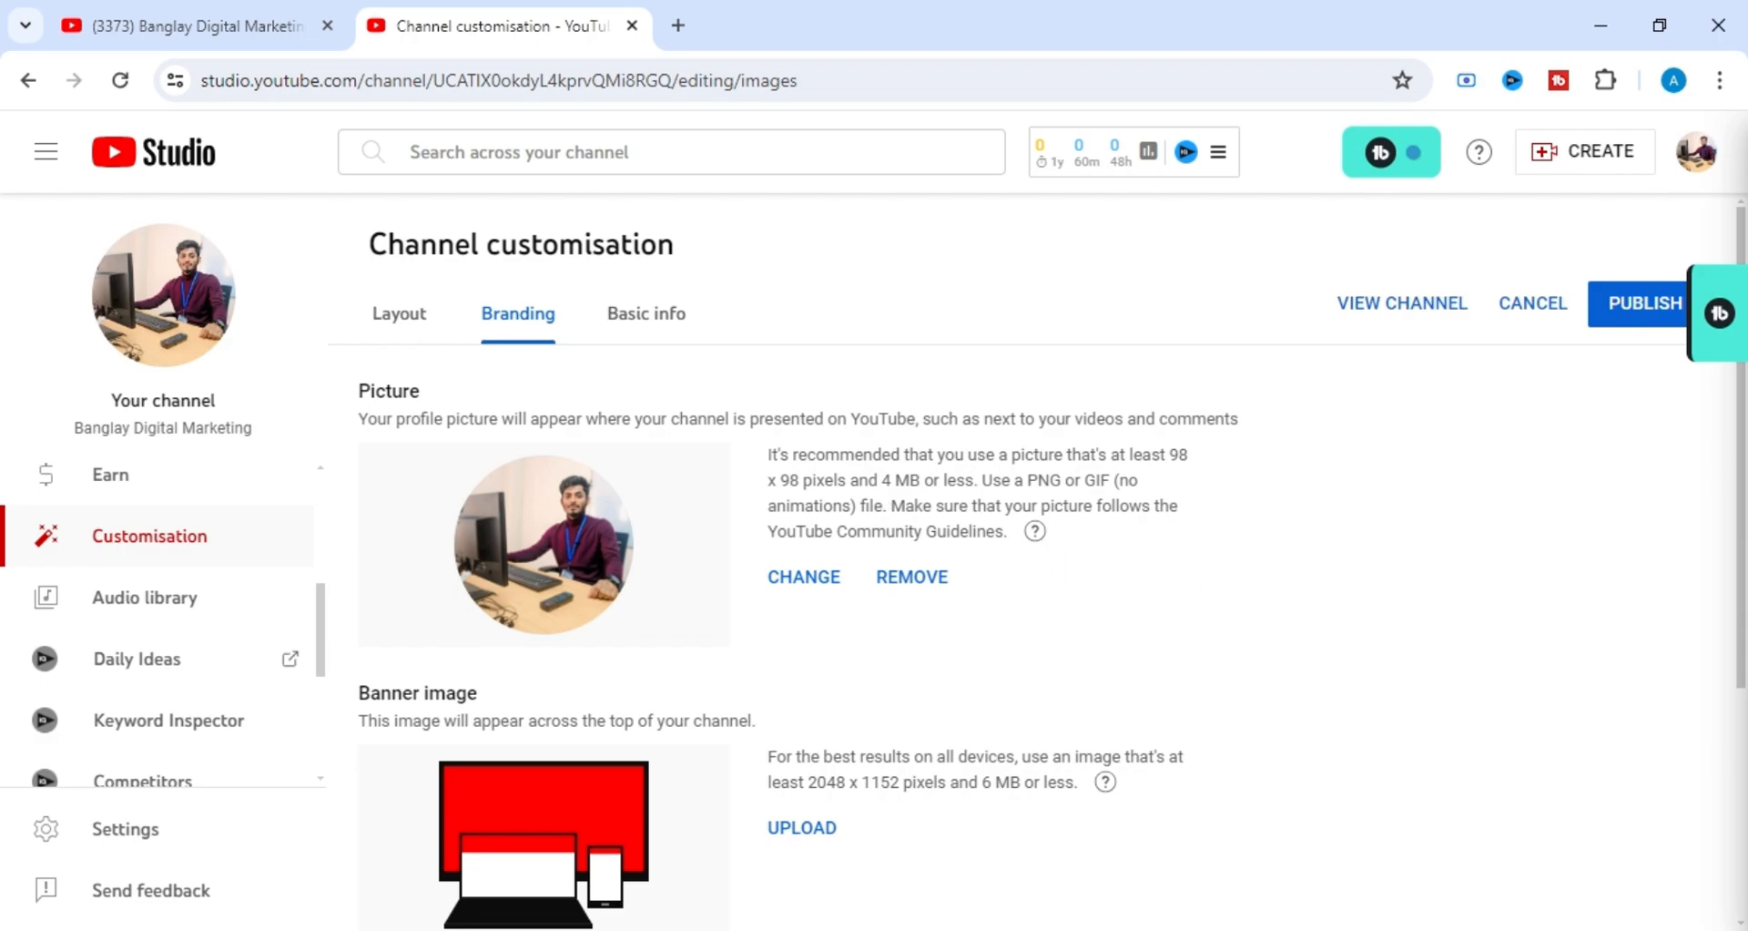
left_click_drag(878, 480, 935, 480)
left_click(1103, 544)
mouse_move(889, 505)
left_mouse_down()
mouse_move(1169, 507)
mouse_move(1178, 546)
mouse_move(1083, 551)
mouse_move(892, 506)
left_mouse_up()
left_click(1090, 555)
Look over the Picture, Banner image and Video watermark settings of the channel's branding.
scroll(1076, 572, "down", 3)
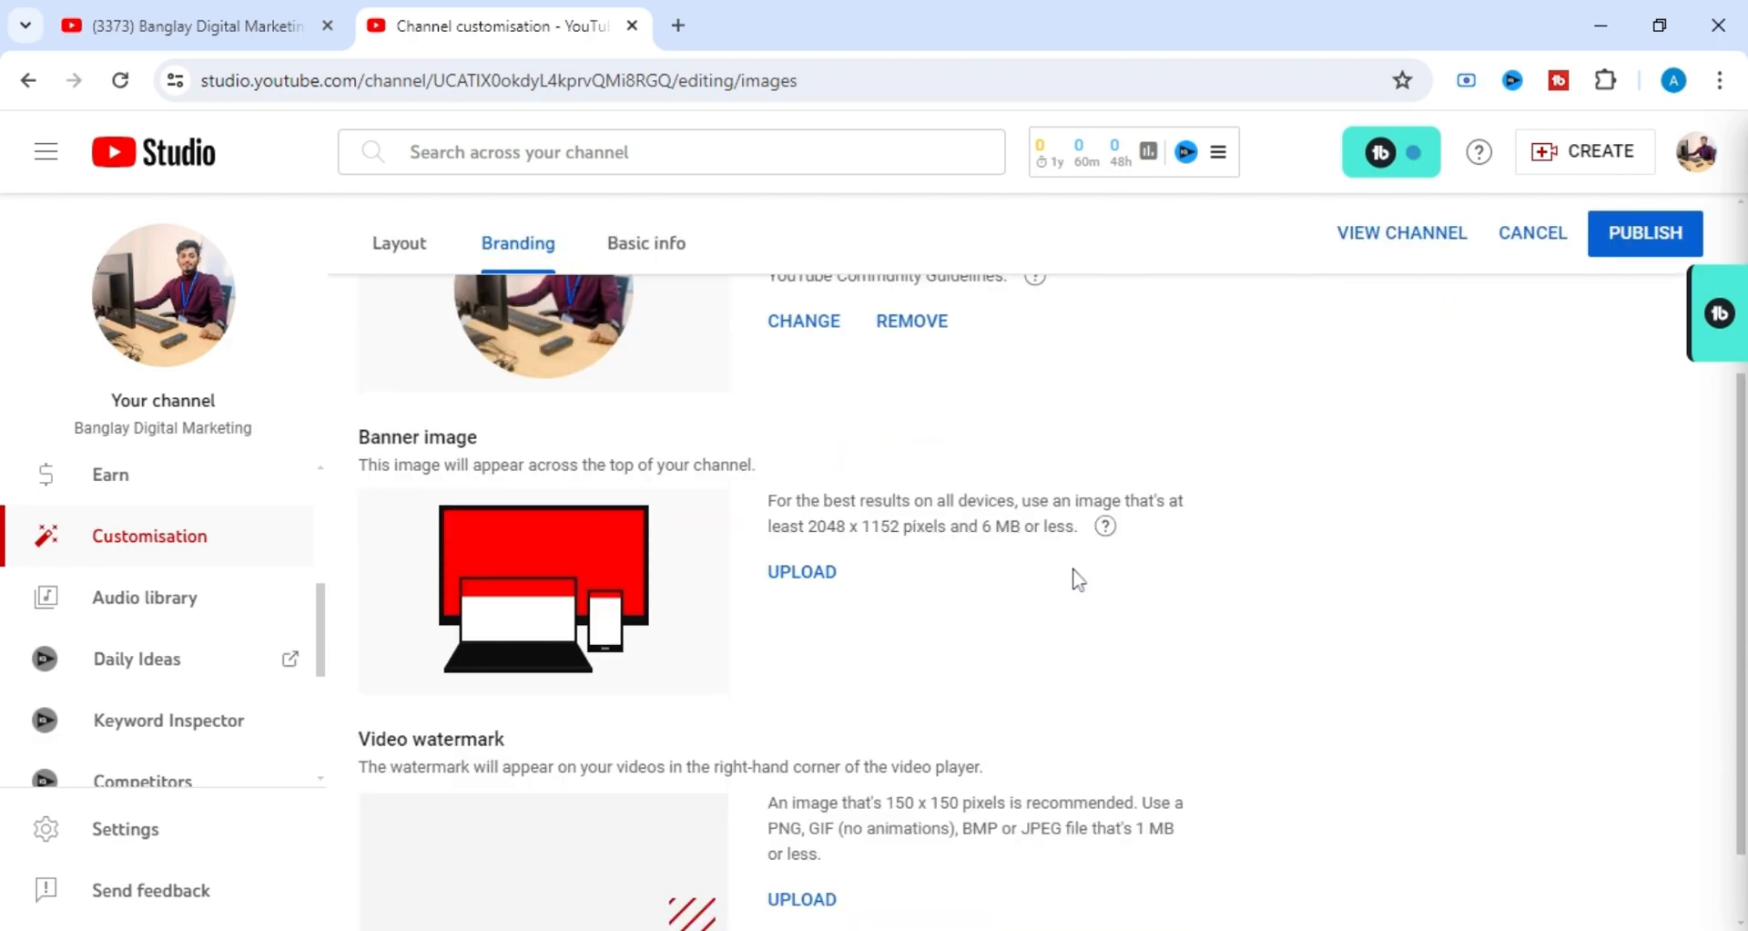
scroll(1081, 573, "up", 2)
scroll(1091, 519, "down", 1)
scroll(1091, 519, "down", 1)
scroll(1090, 519, "up", 4)
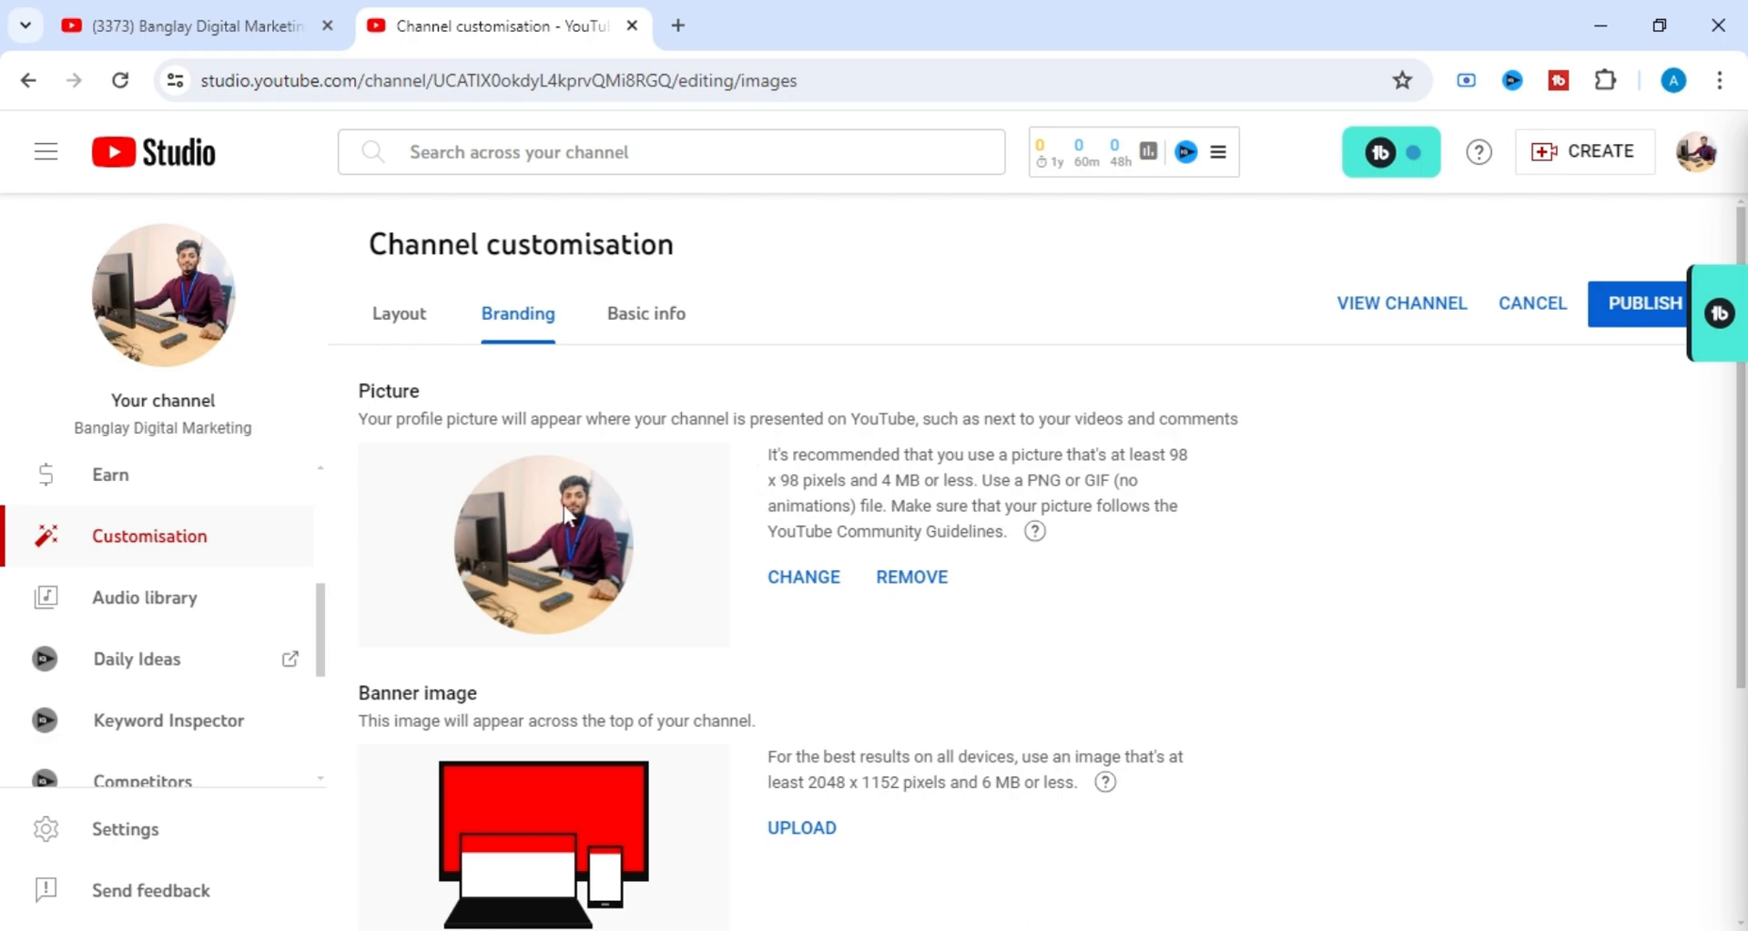
scroll(1006, 482, "down", 4)
scroll(1006, 483, "up", 1)
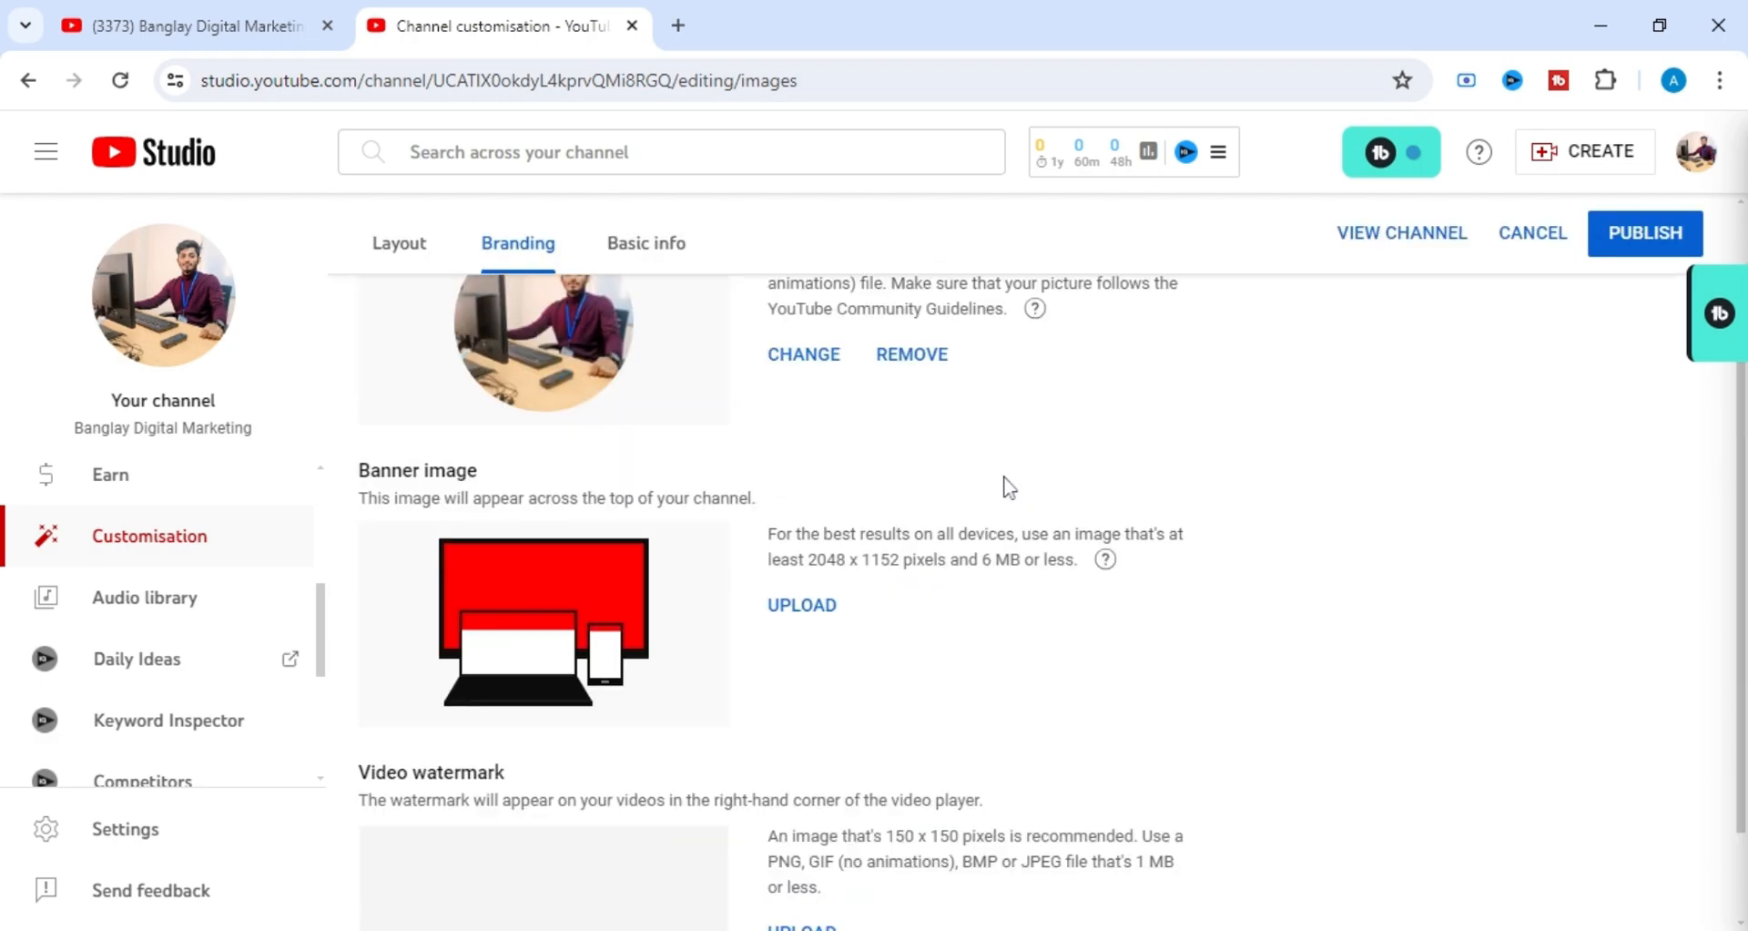
scroll(721, 496, "up", 2)
Examine the Banner image requirements, including the recommended minimum pixel dimensions and maximum file size.
left_click_drag(360, 598, 484, 603)
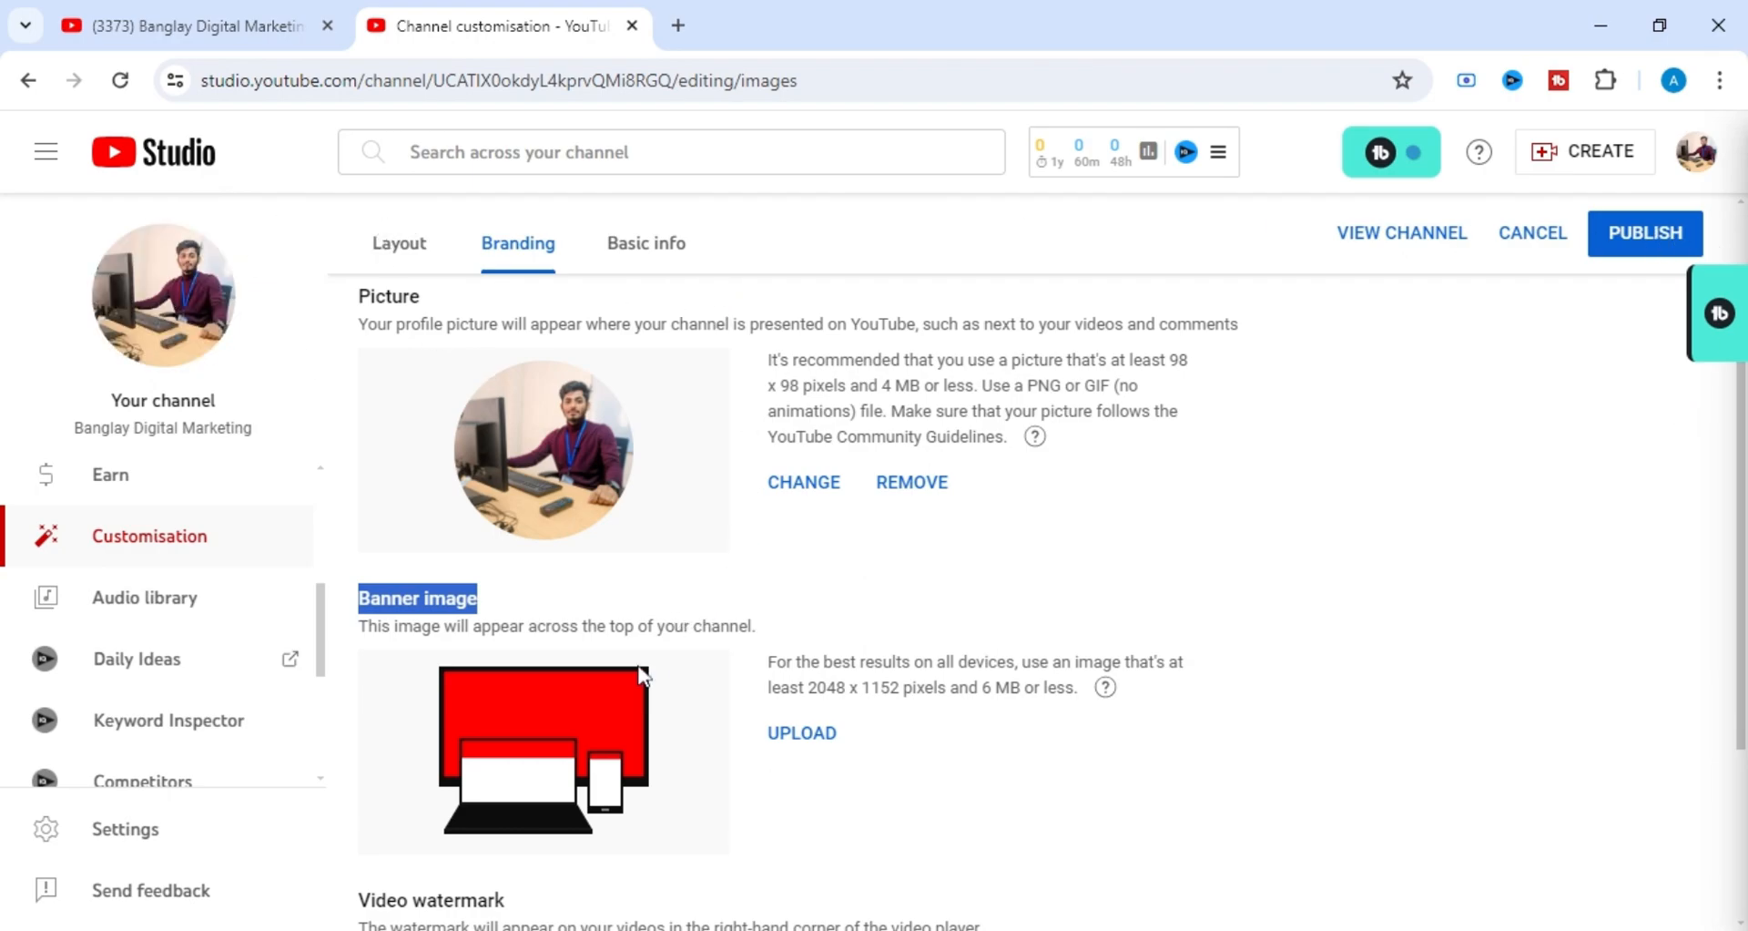
scroll(644, 675, "down", 1)
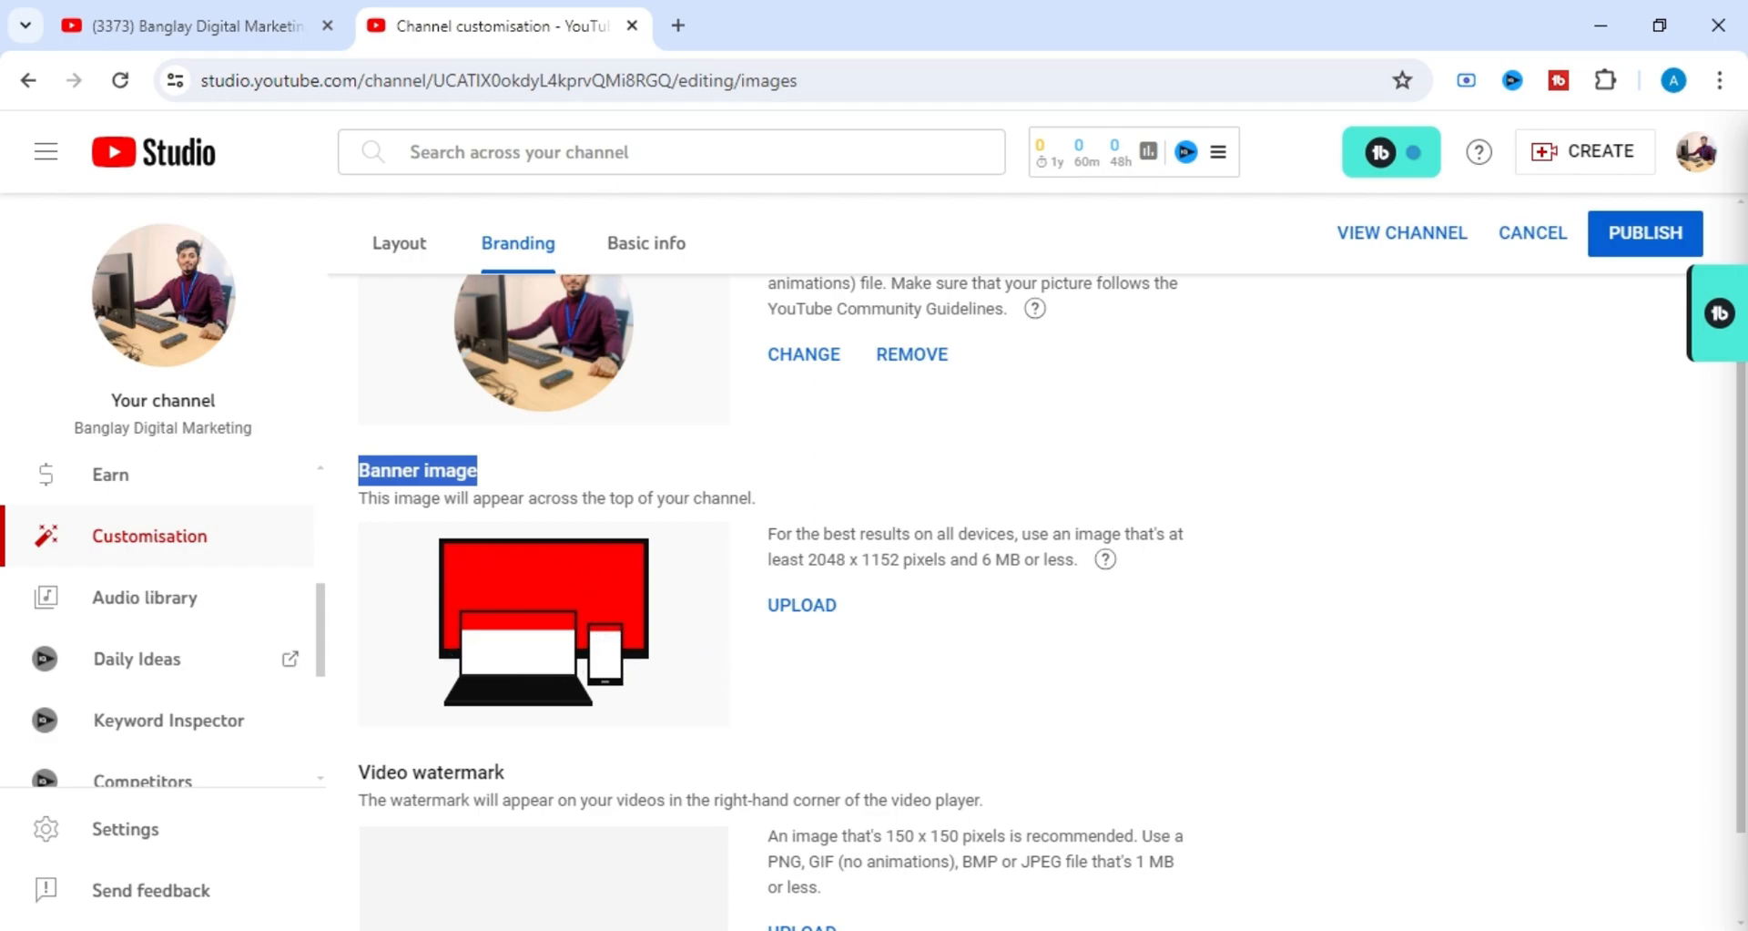
left_click(1030, 666)
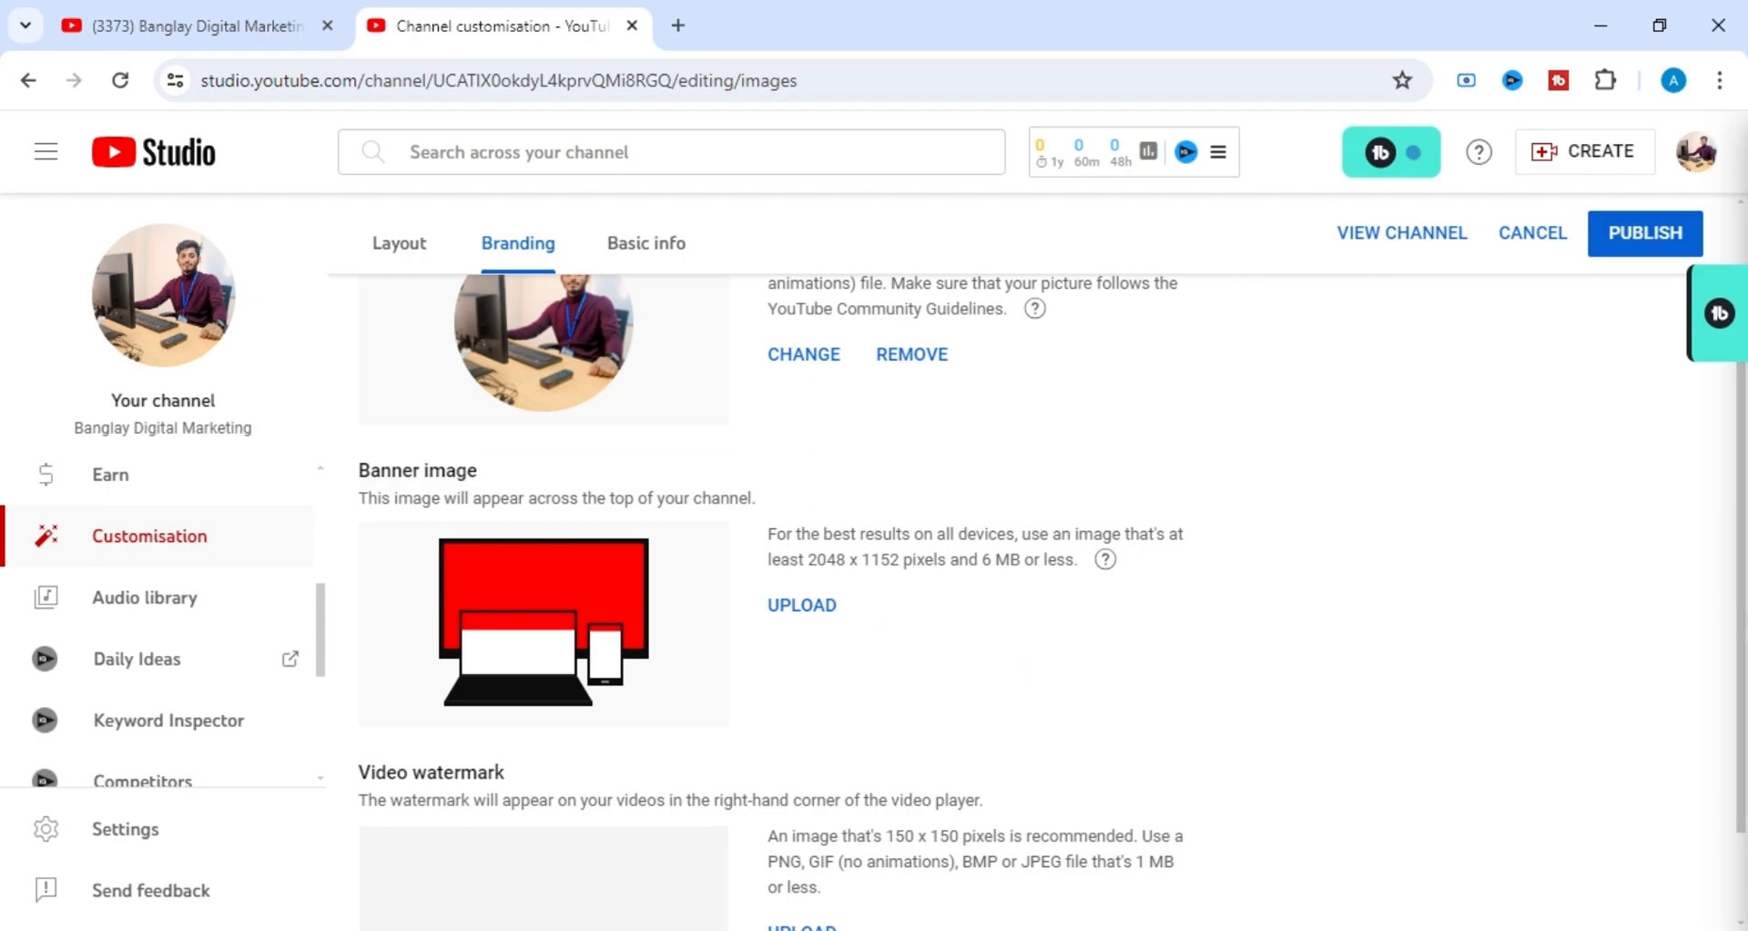
left_click_drag(769, 534, 900, 559)
left_click(880, 597)
left_click_drag(807, 560, 872, 561)
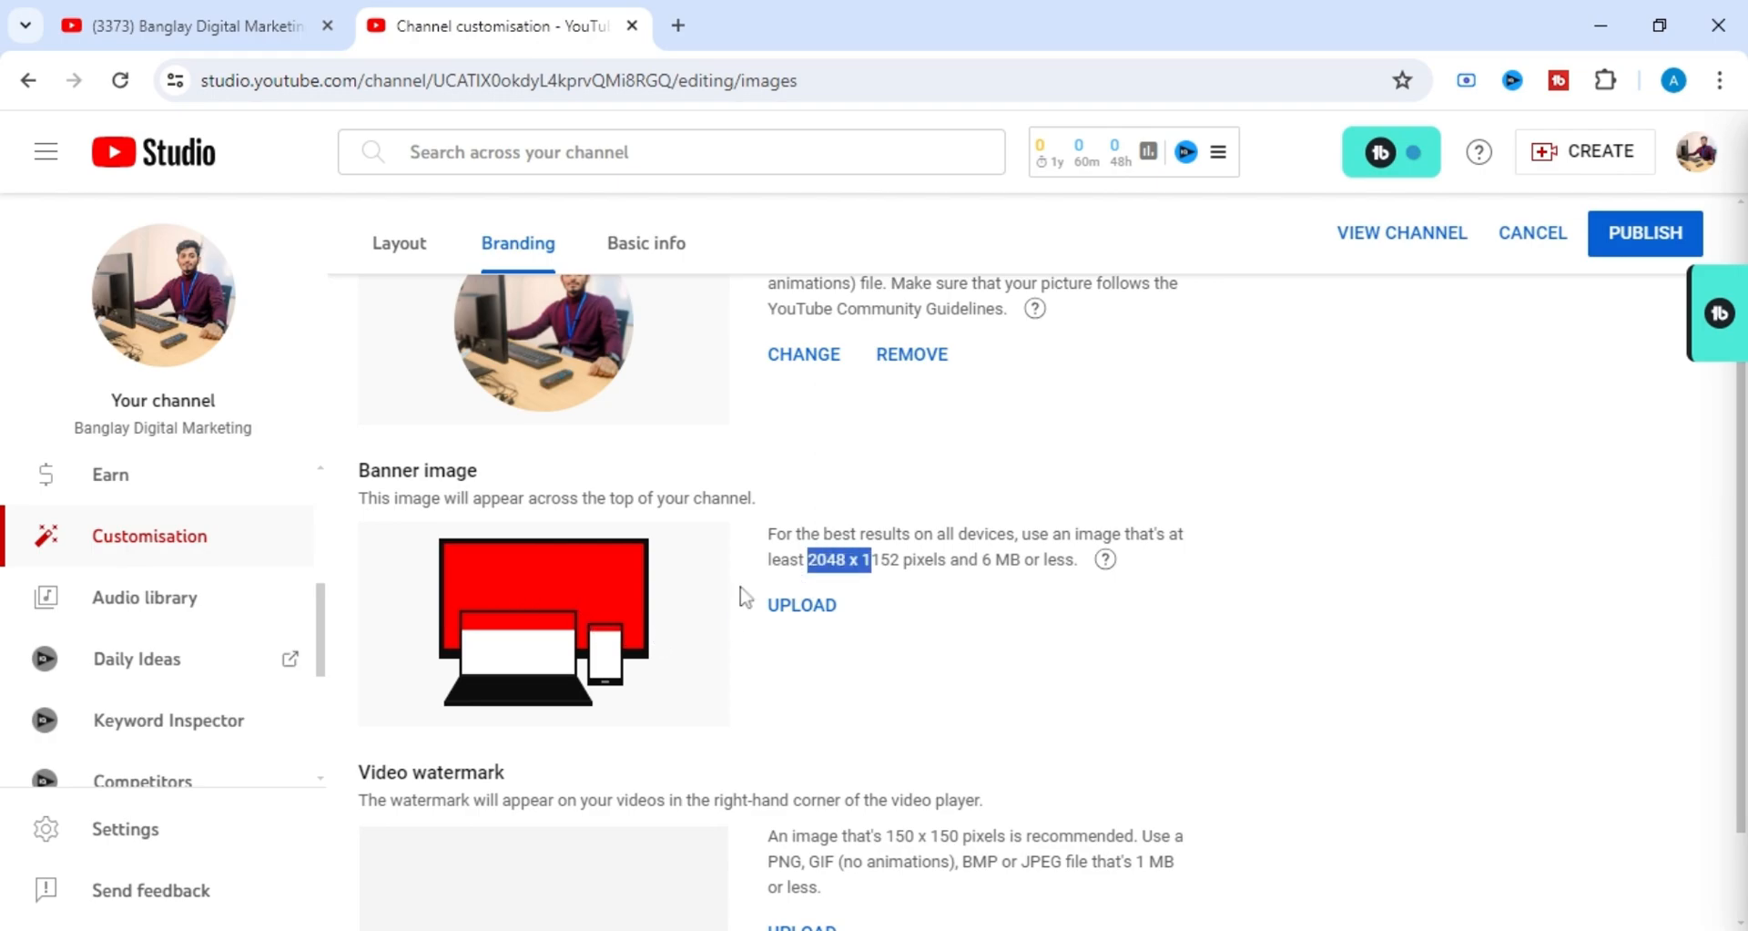
left_click(467, 621)
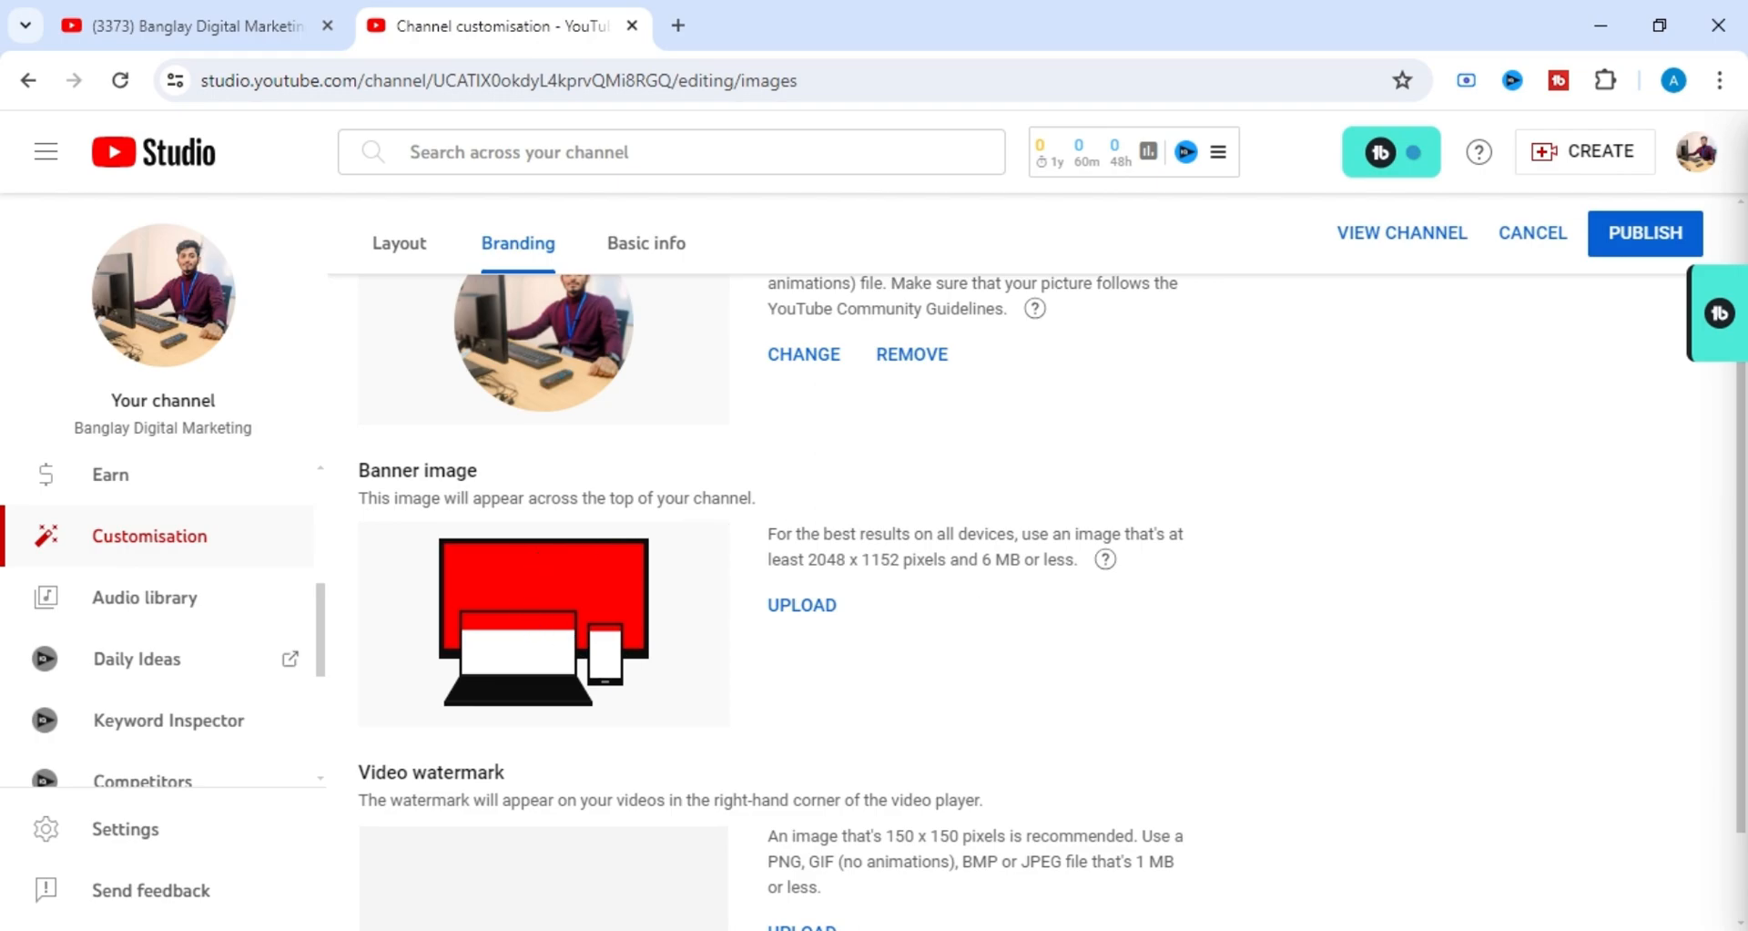
left_click_drag(982, 559, 1021, 559)
left_click(1093, 590)
scroll(774, 592, "down", 1)
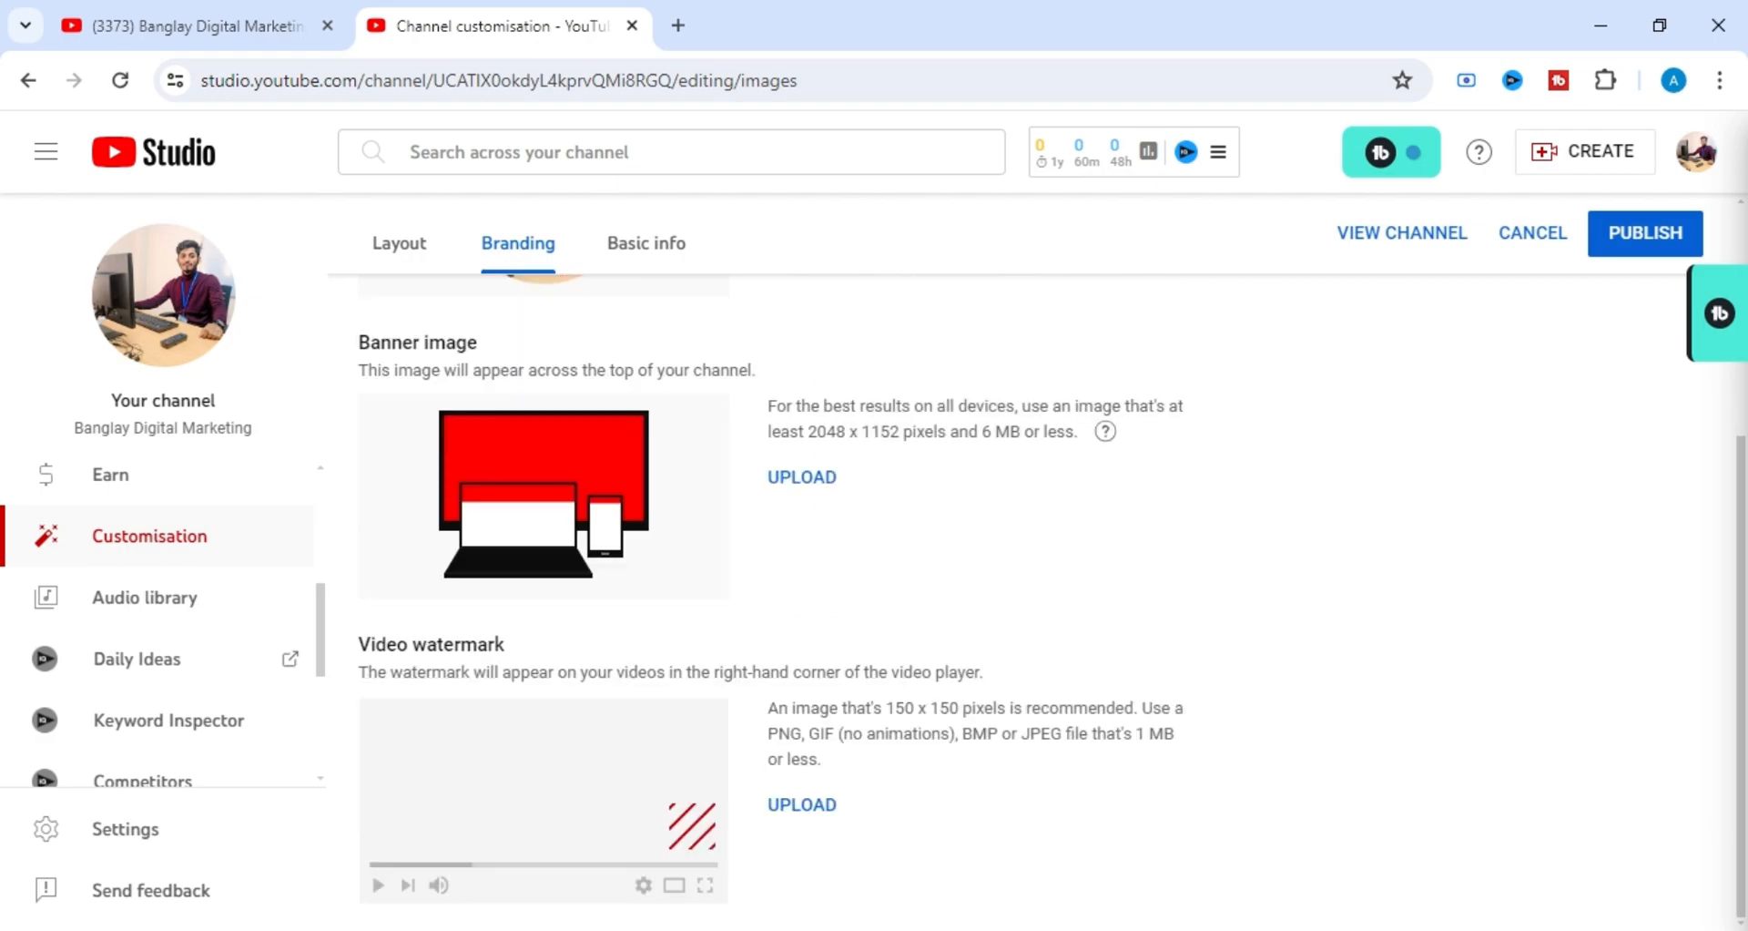
Examine the Video watermark requirements, including the recommended pixel dimensions and maximum file size.
left_click_drag(358, 644, 506, 646)
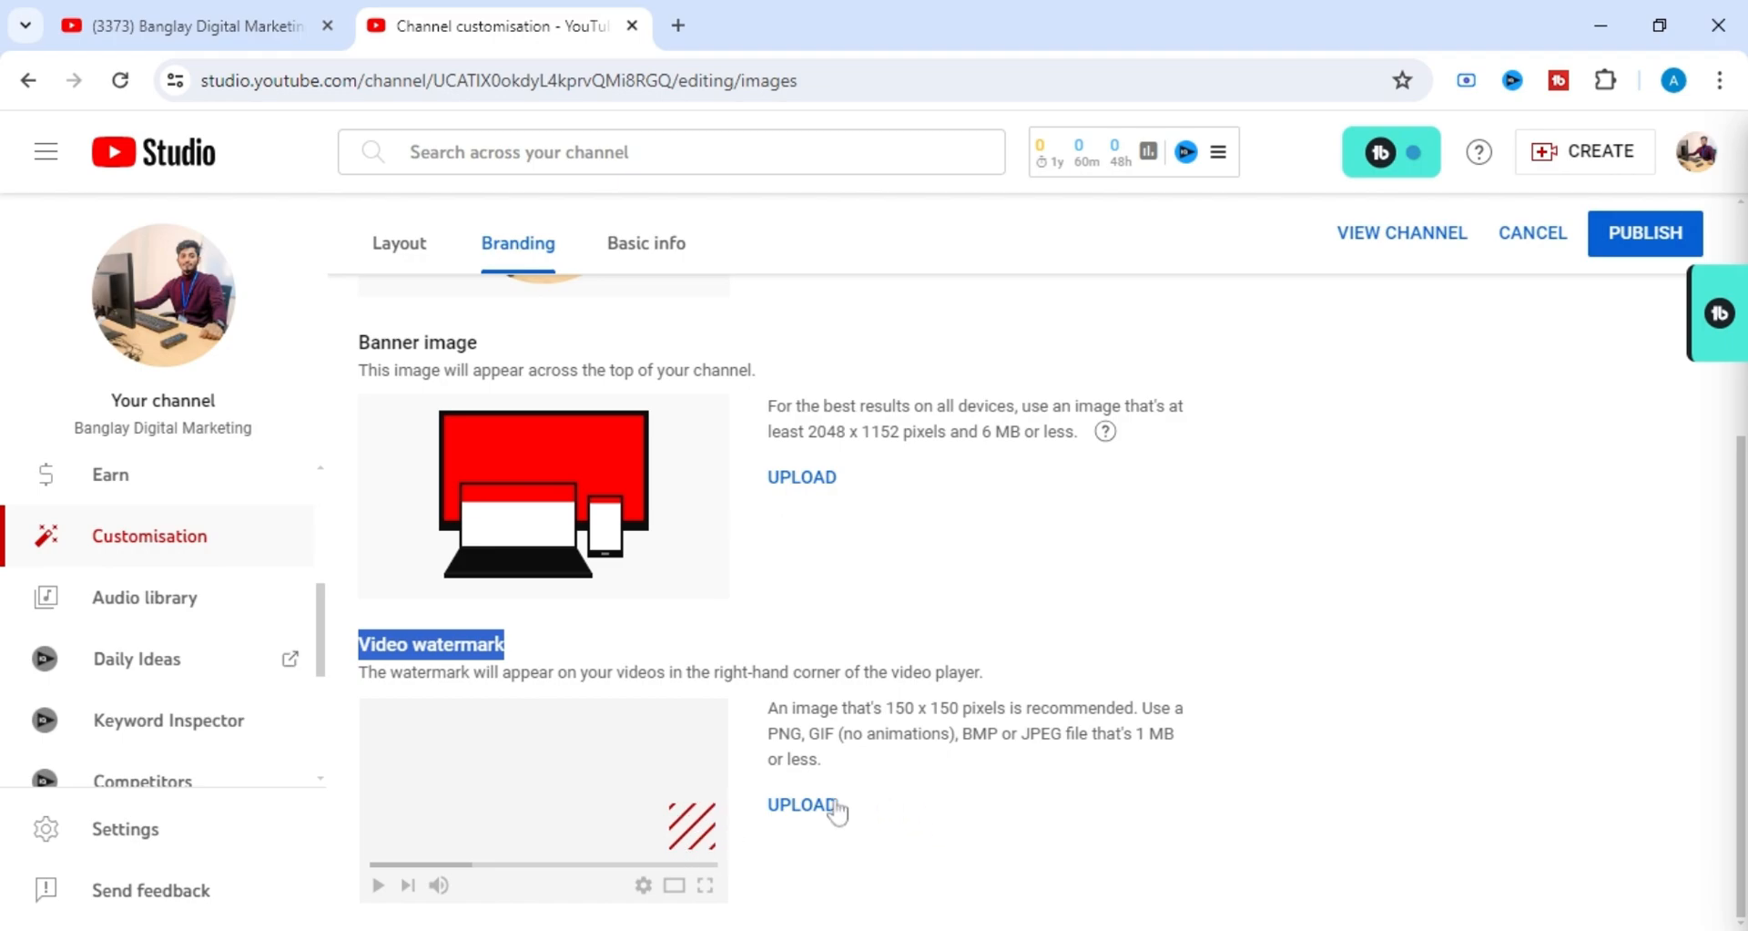
left_click_drag(885, 708, 959, 708)
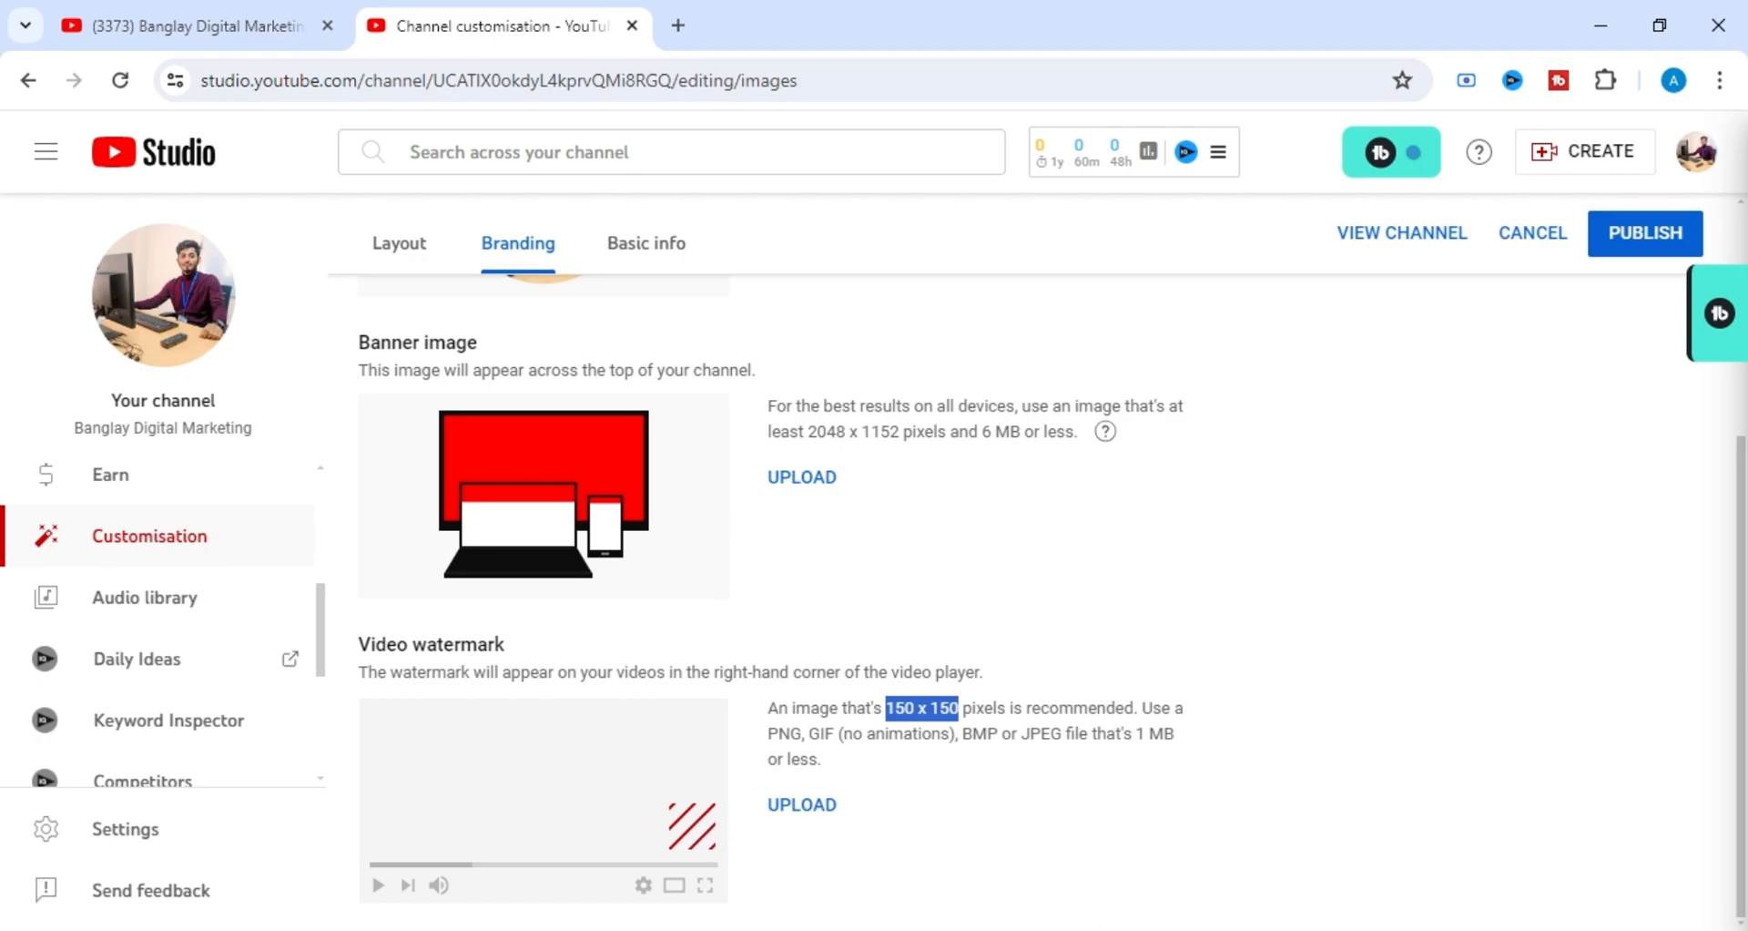
left_click_drag(882, 709, 962, 708)
left_click(1192, 656)
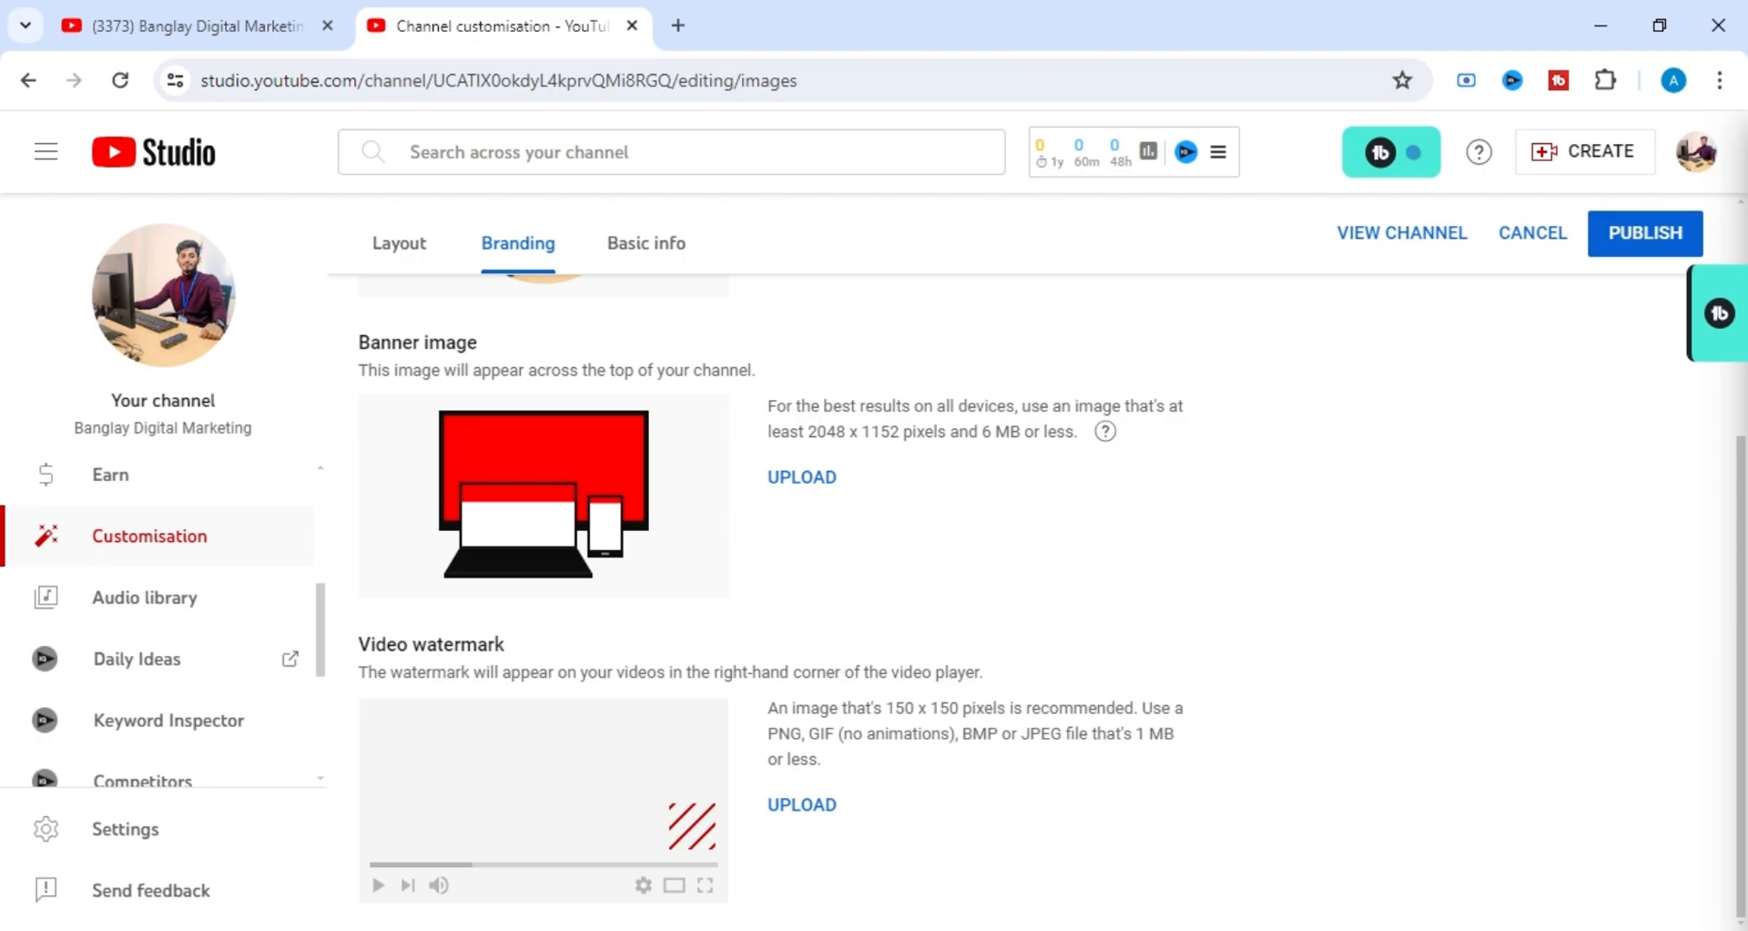
left_click_drag(1136, 734, 1182, 735)
scroll(1081, 655, "up", 3)
scroll(1081, 656, "down", 1)
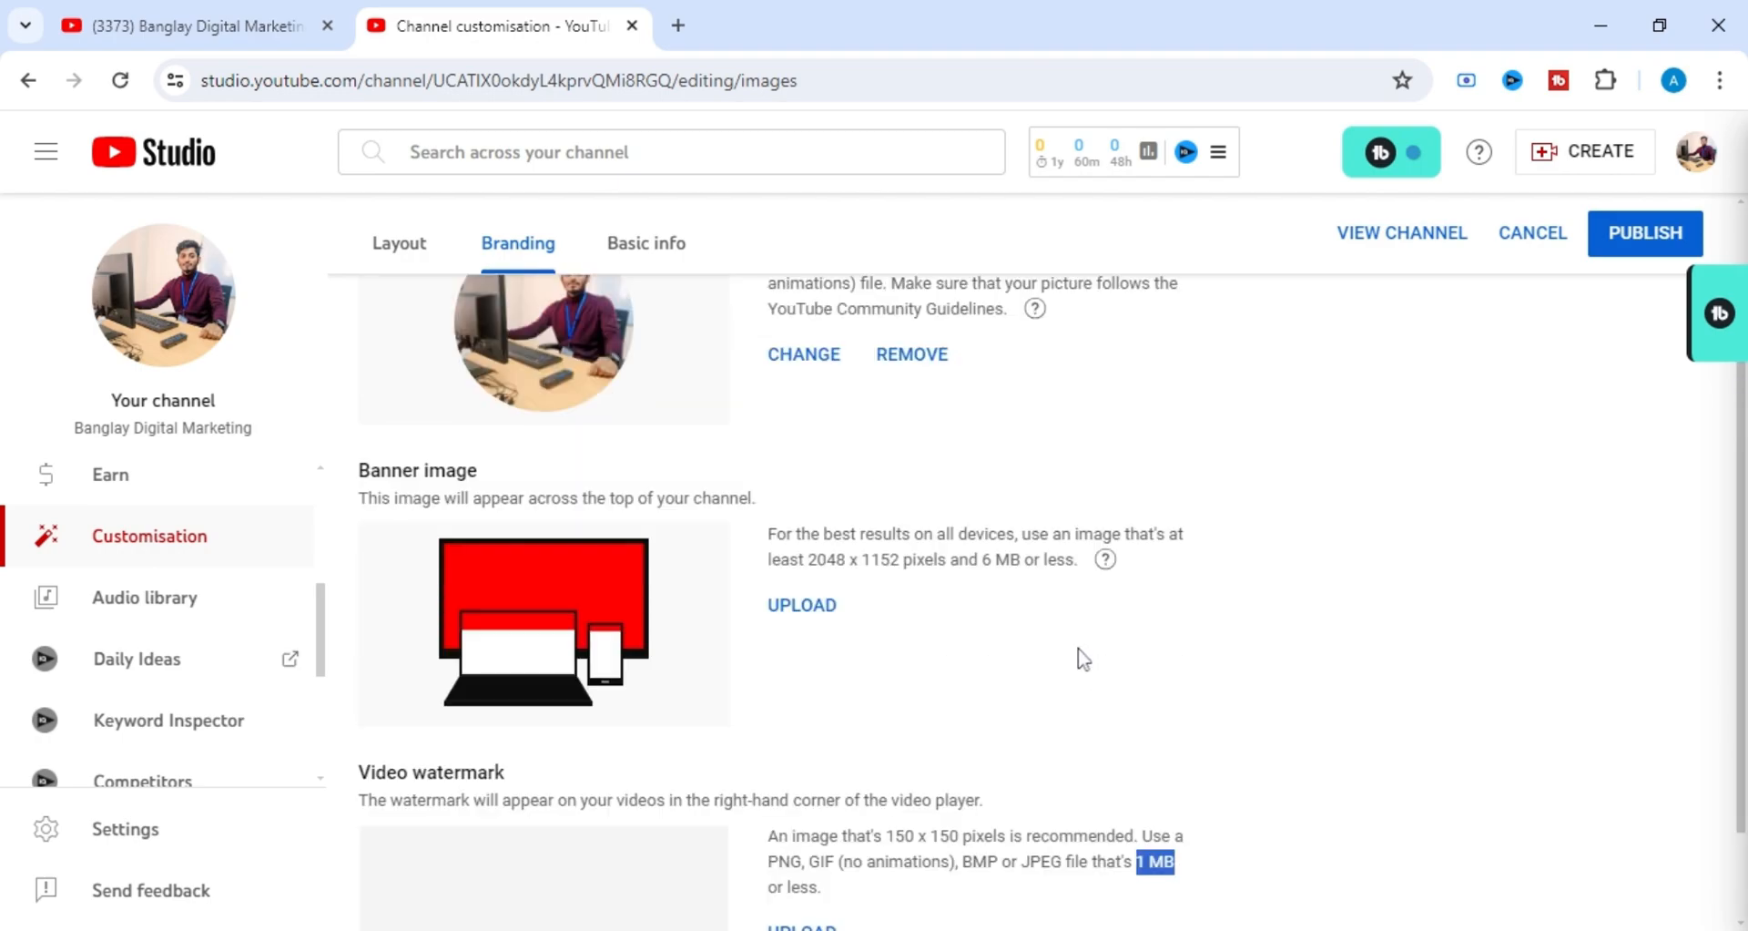
scroll(1081, 657, "down", 1)
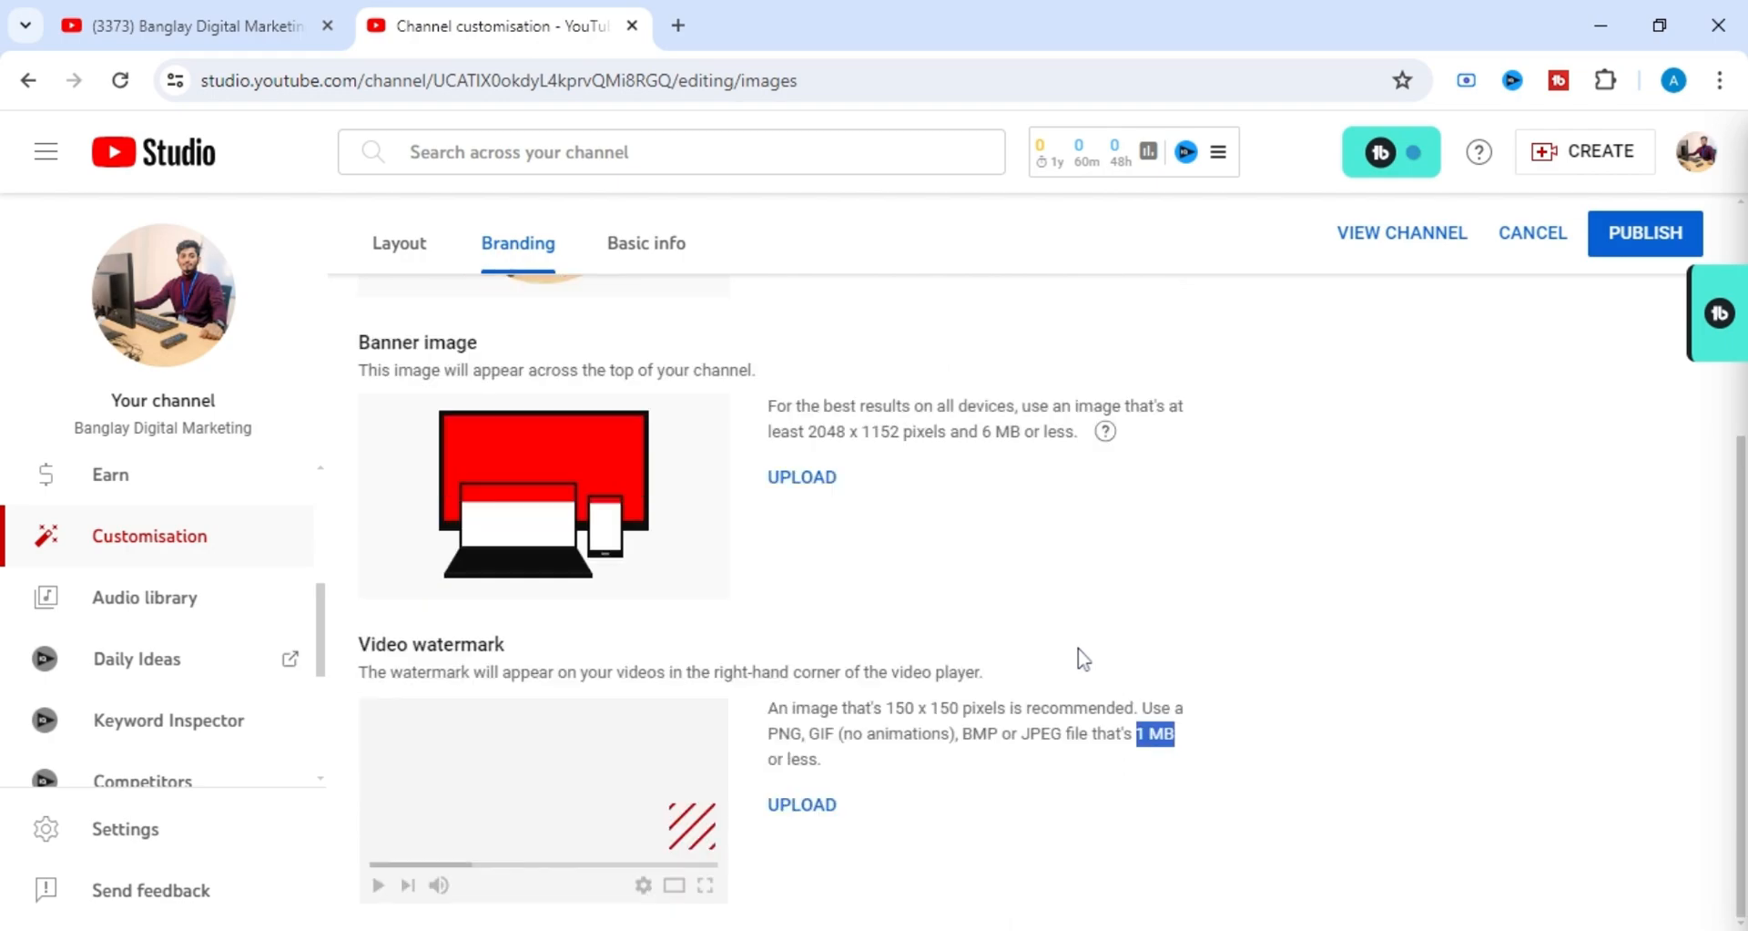
Upload the Banglay Digital Marketing banner image for the channel, accept its banner art crop, and check the device preview.
scroll(905, 583, "up", 1)
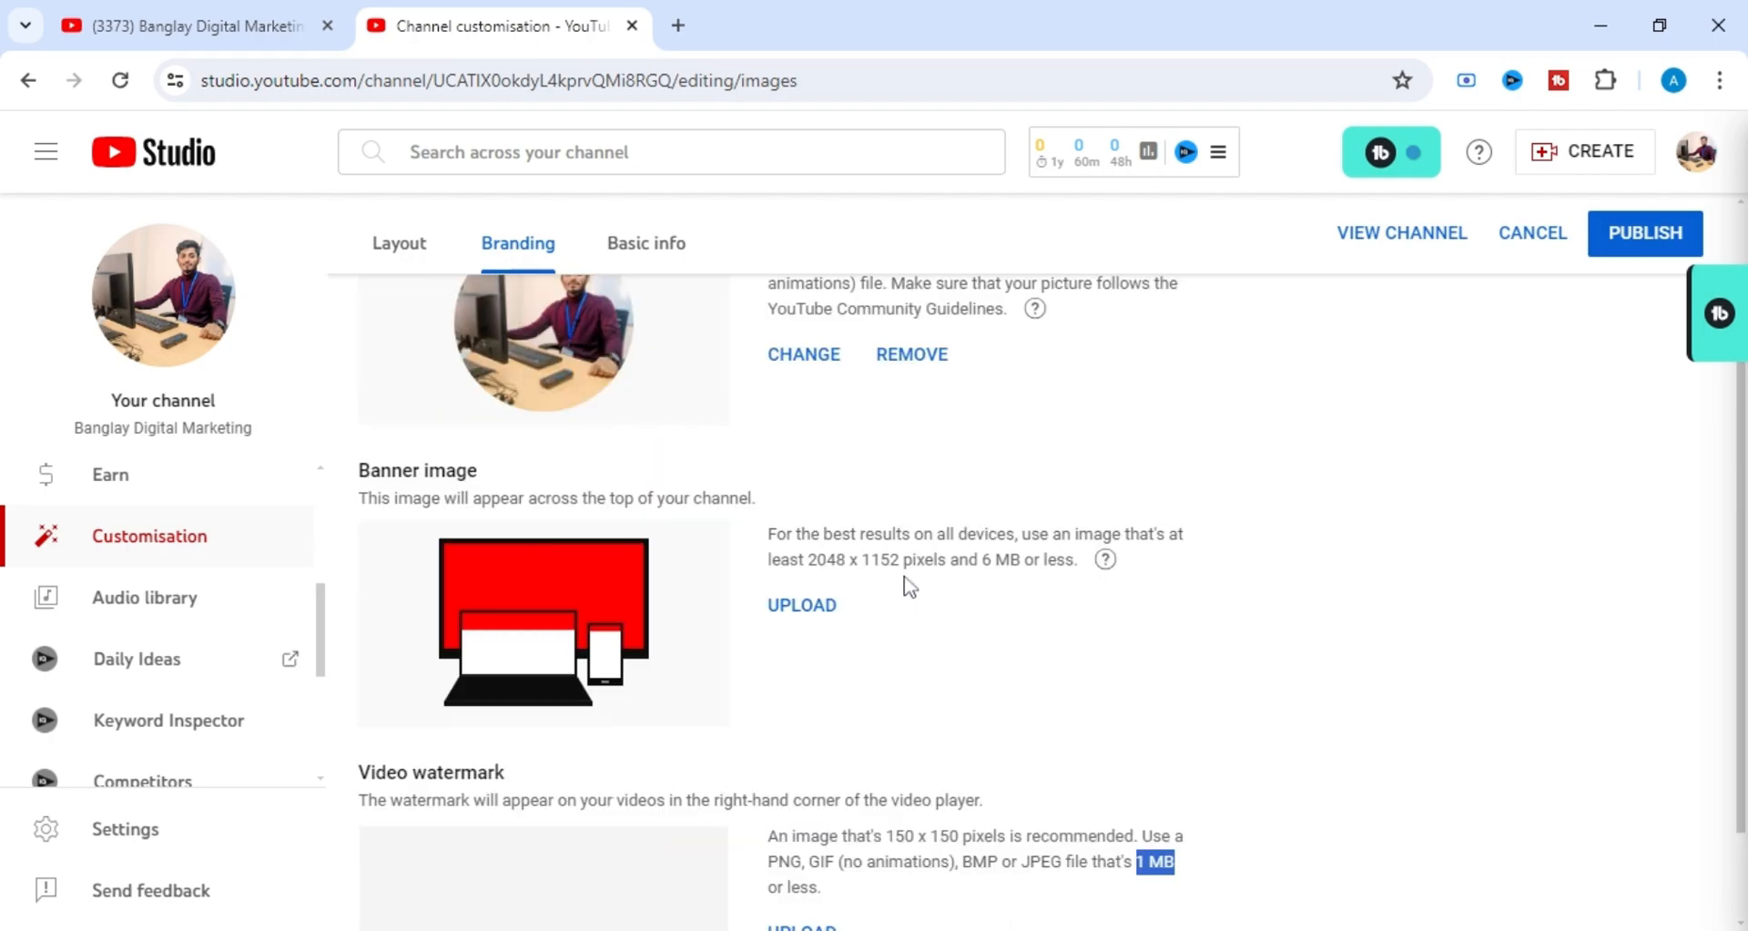
left_click(813, 625)
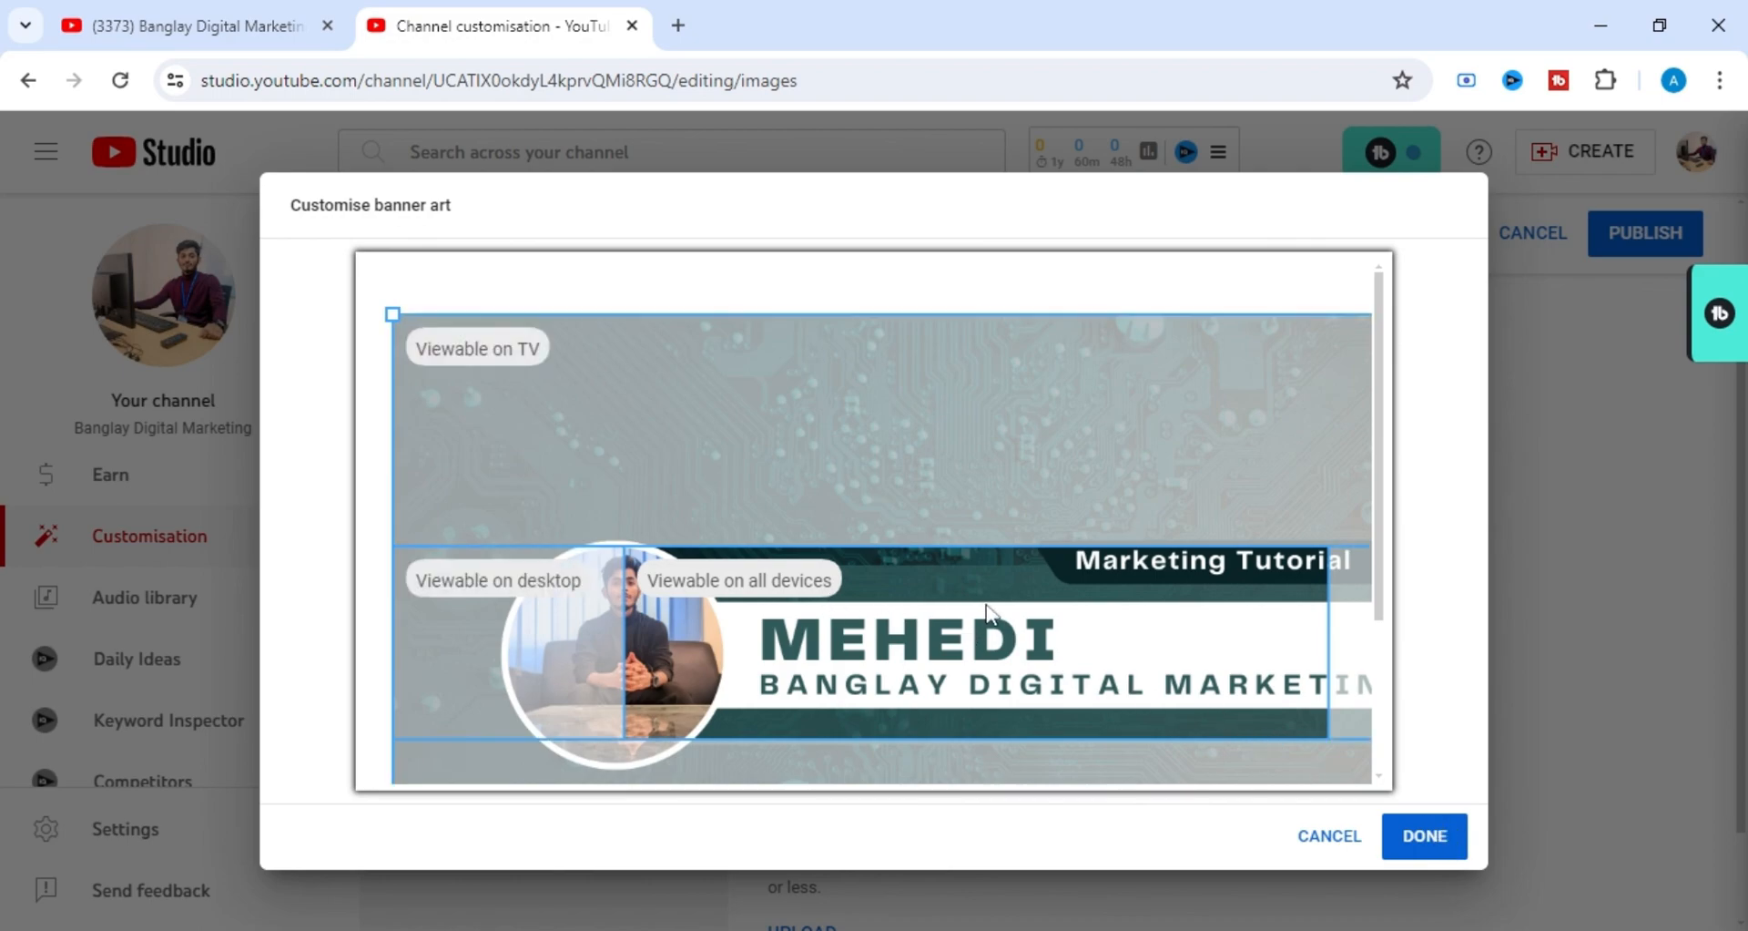
left_click(1432, 836)
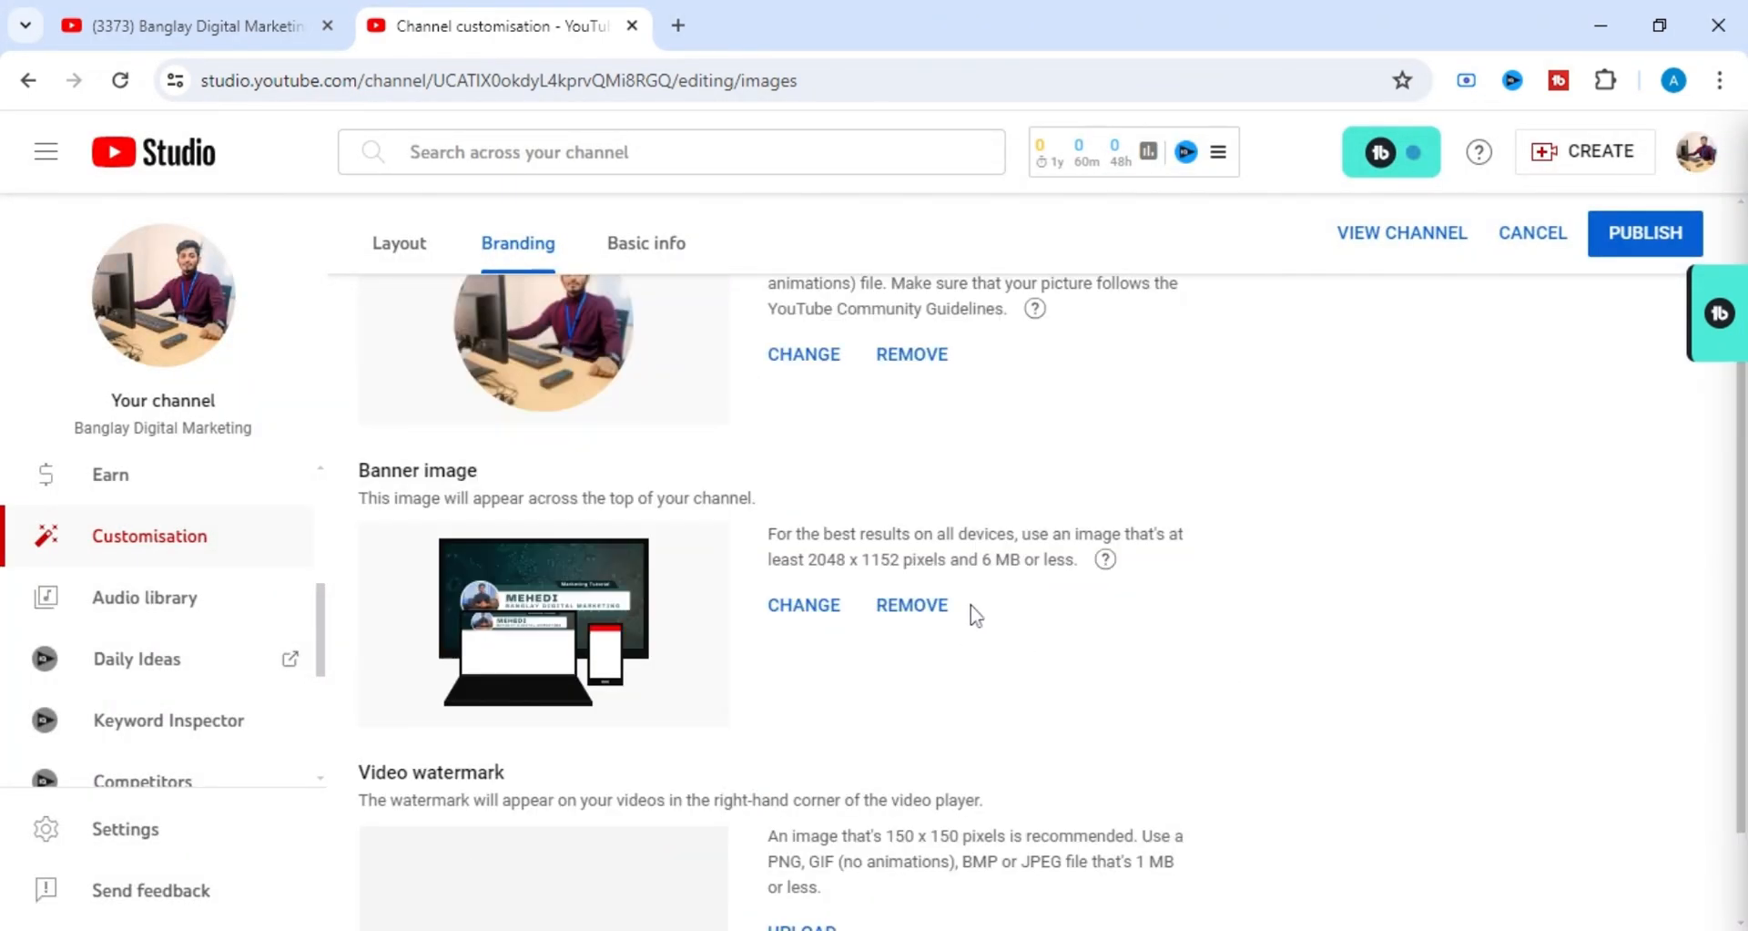
scroll(974, 615, "down", 1)
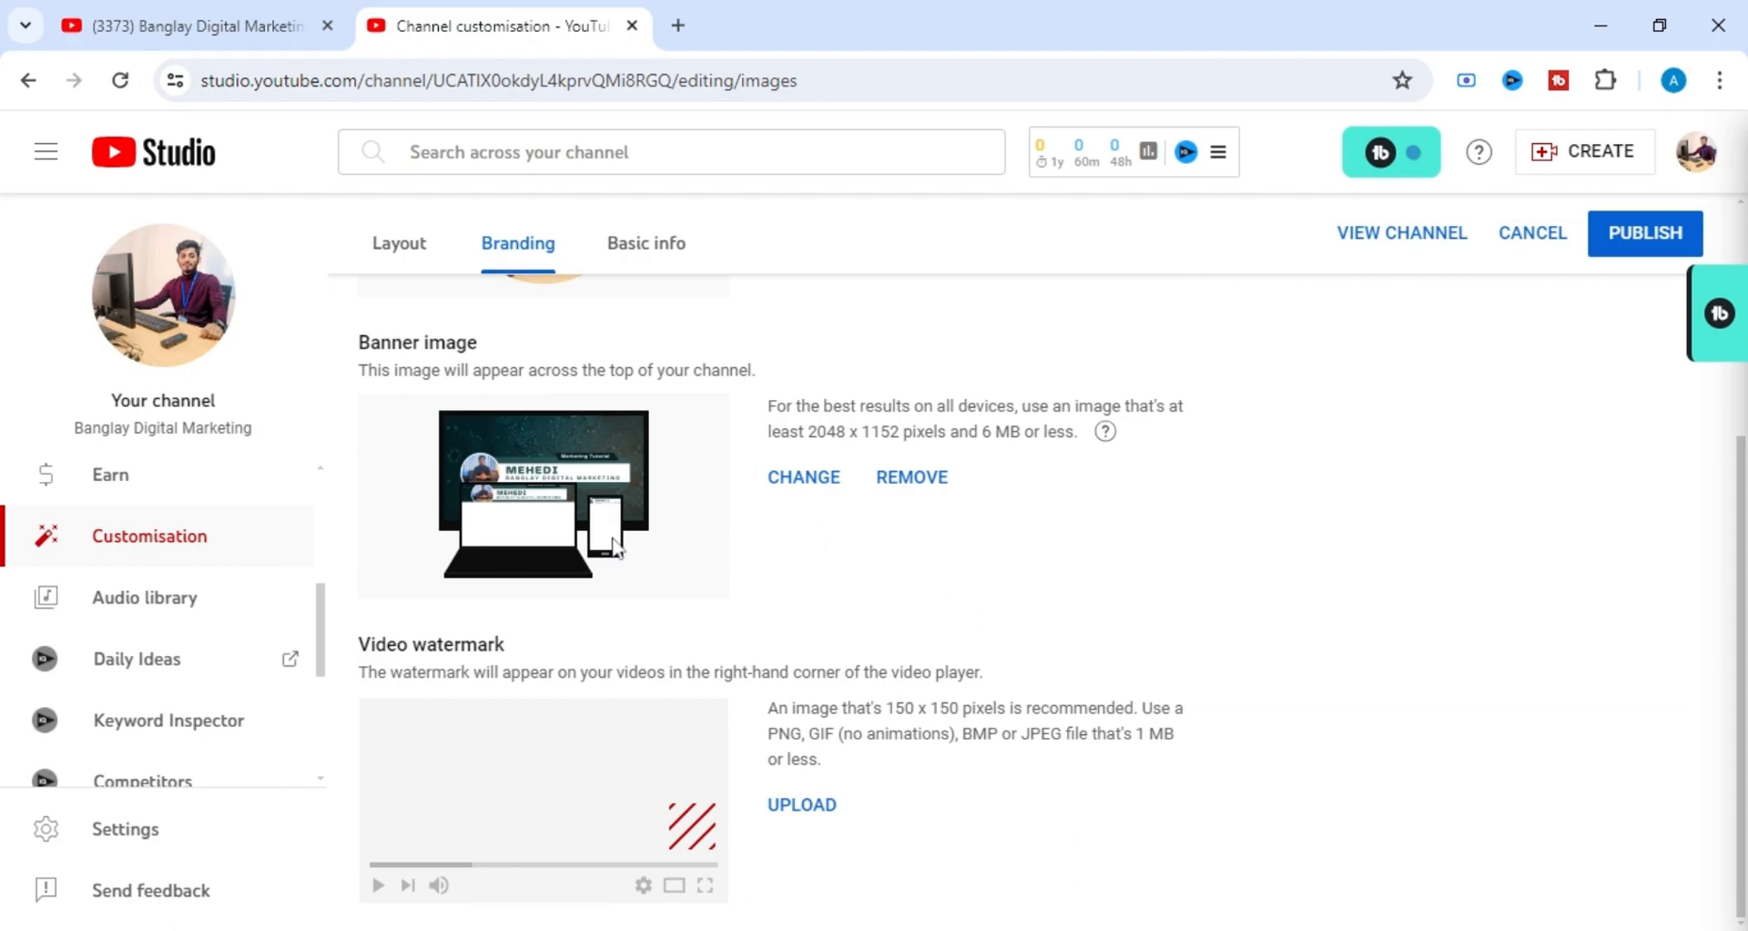
scroll(619, 546, "up", 1)
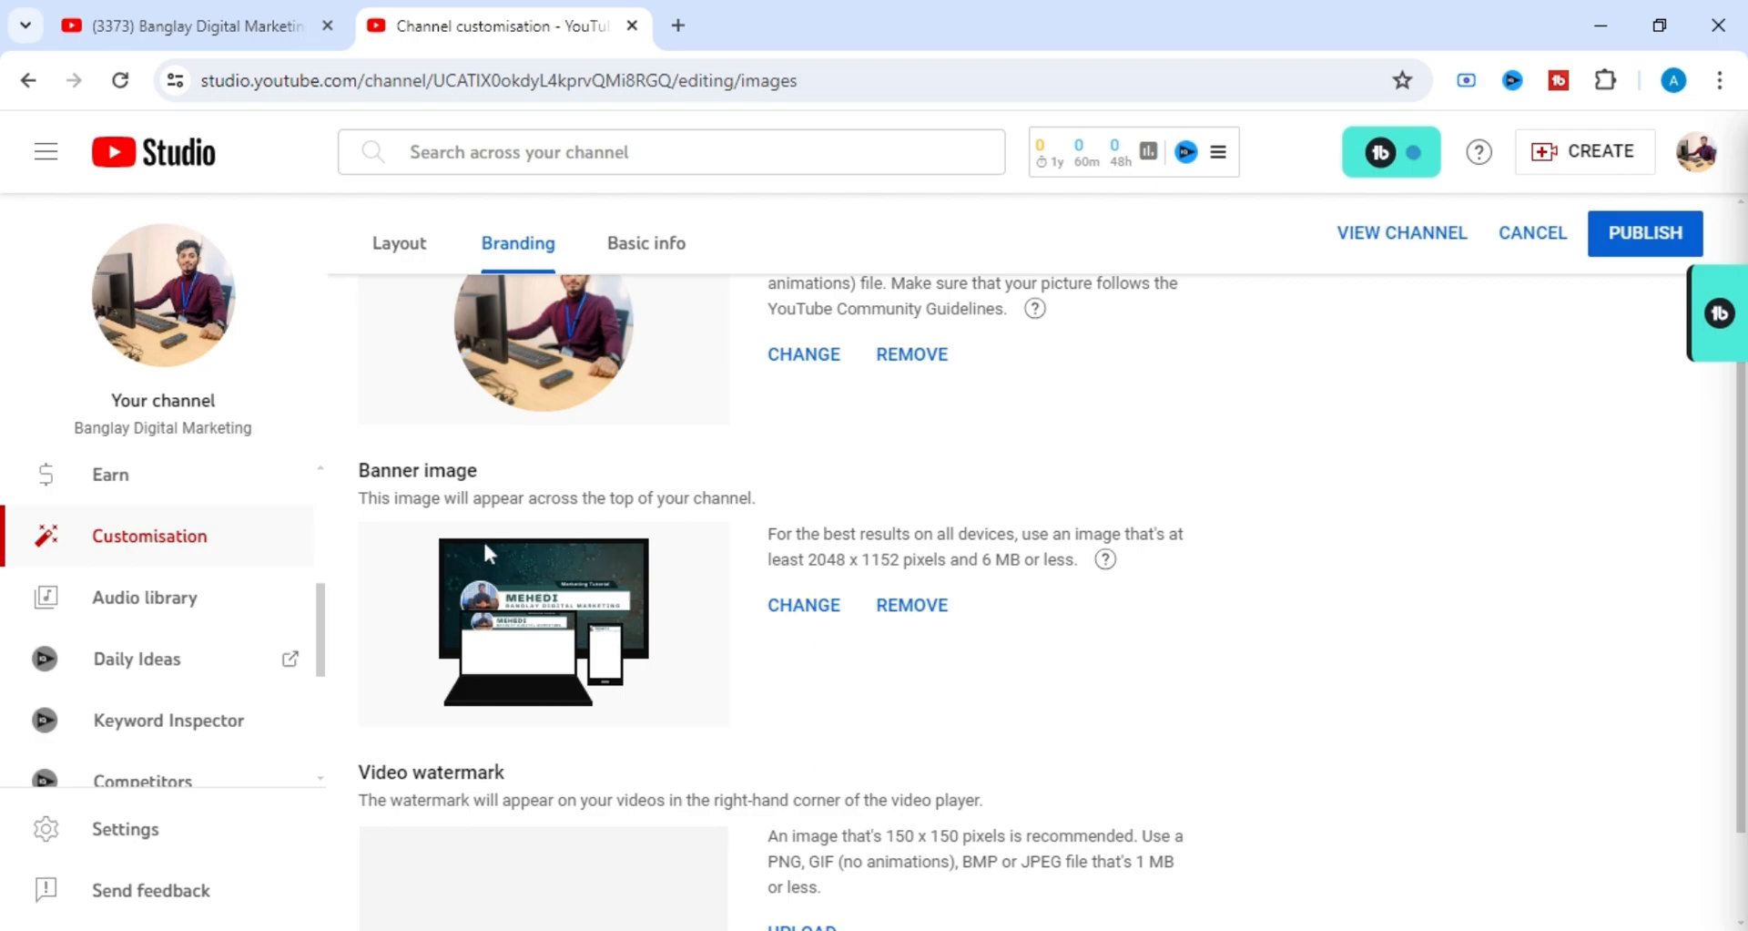
Upload the red SUBSCRIBE image as the channel's video watermark and accept its crop.
scroll(792, 592, "down", 1)
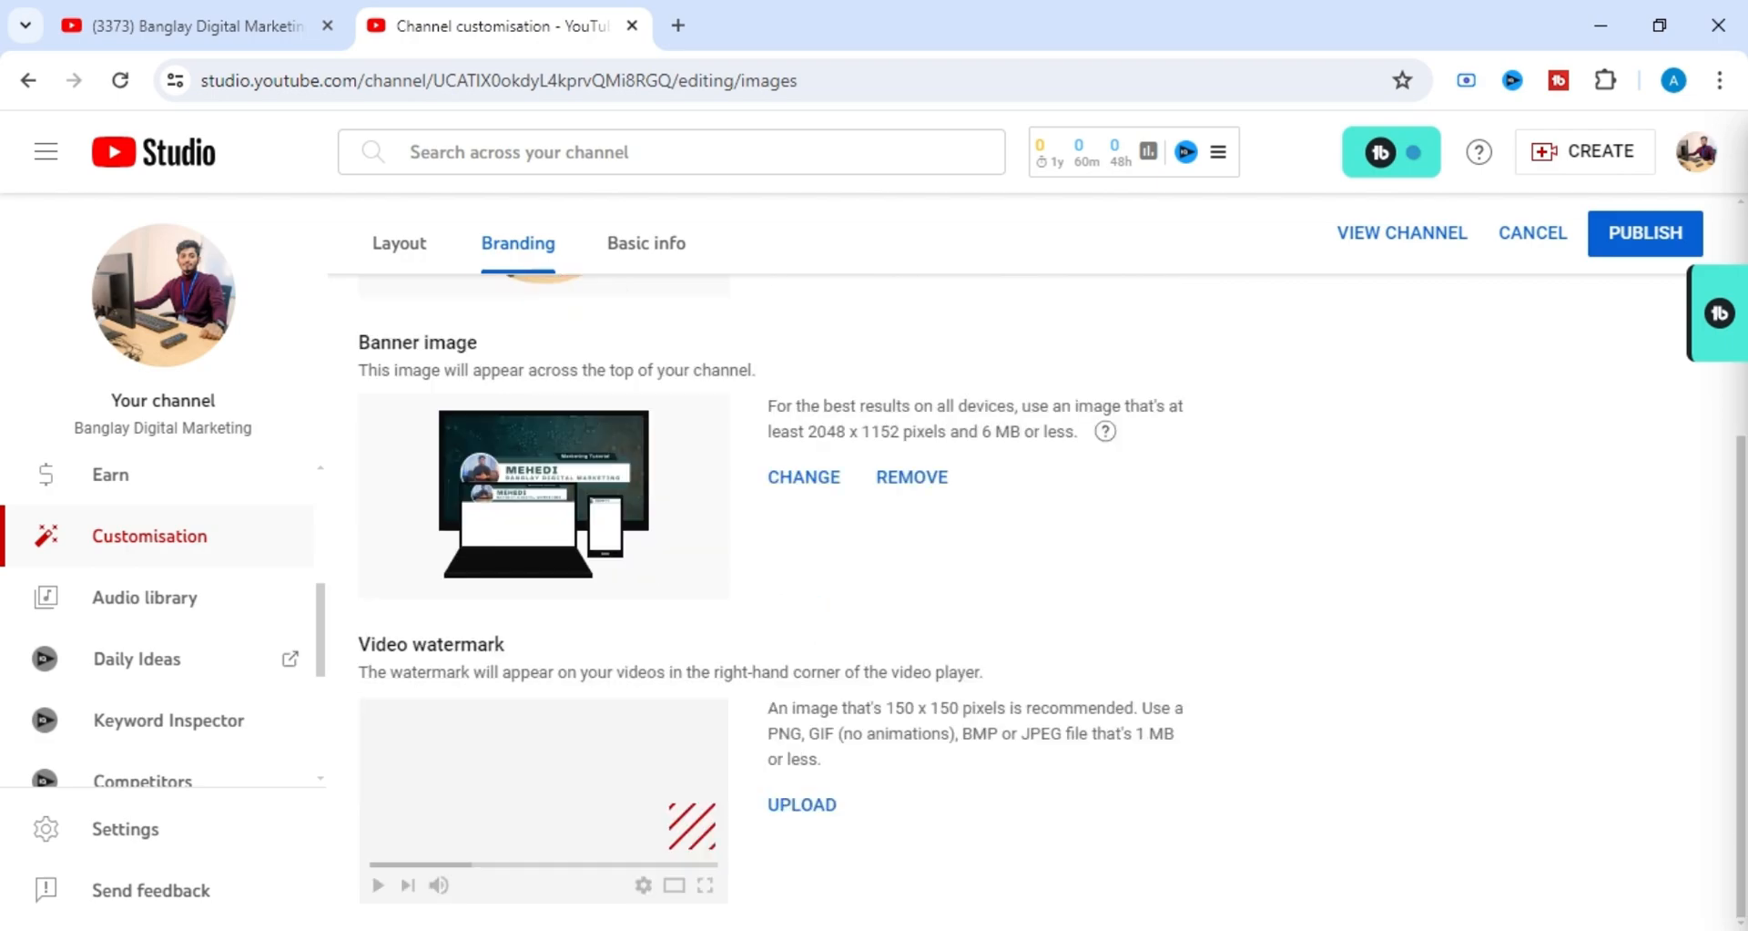
scroll(889, 547, "up", 2)
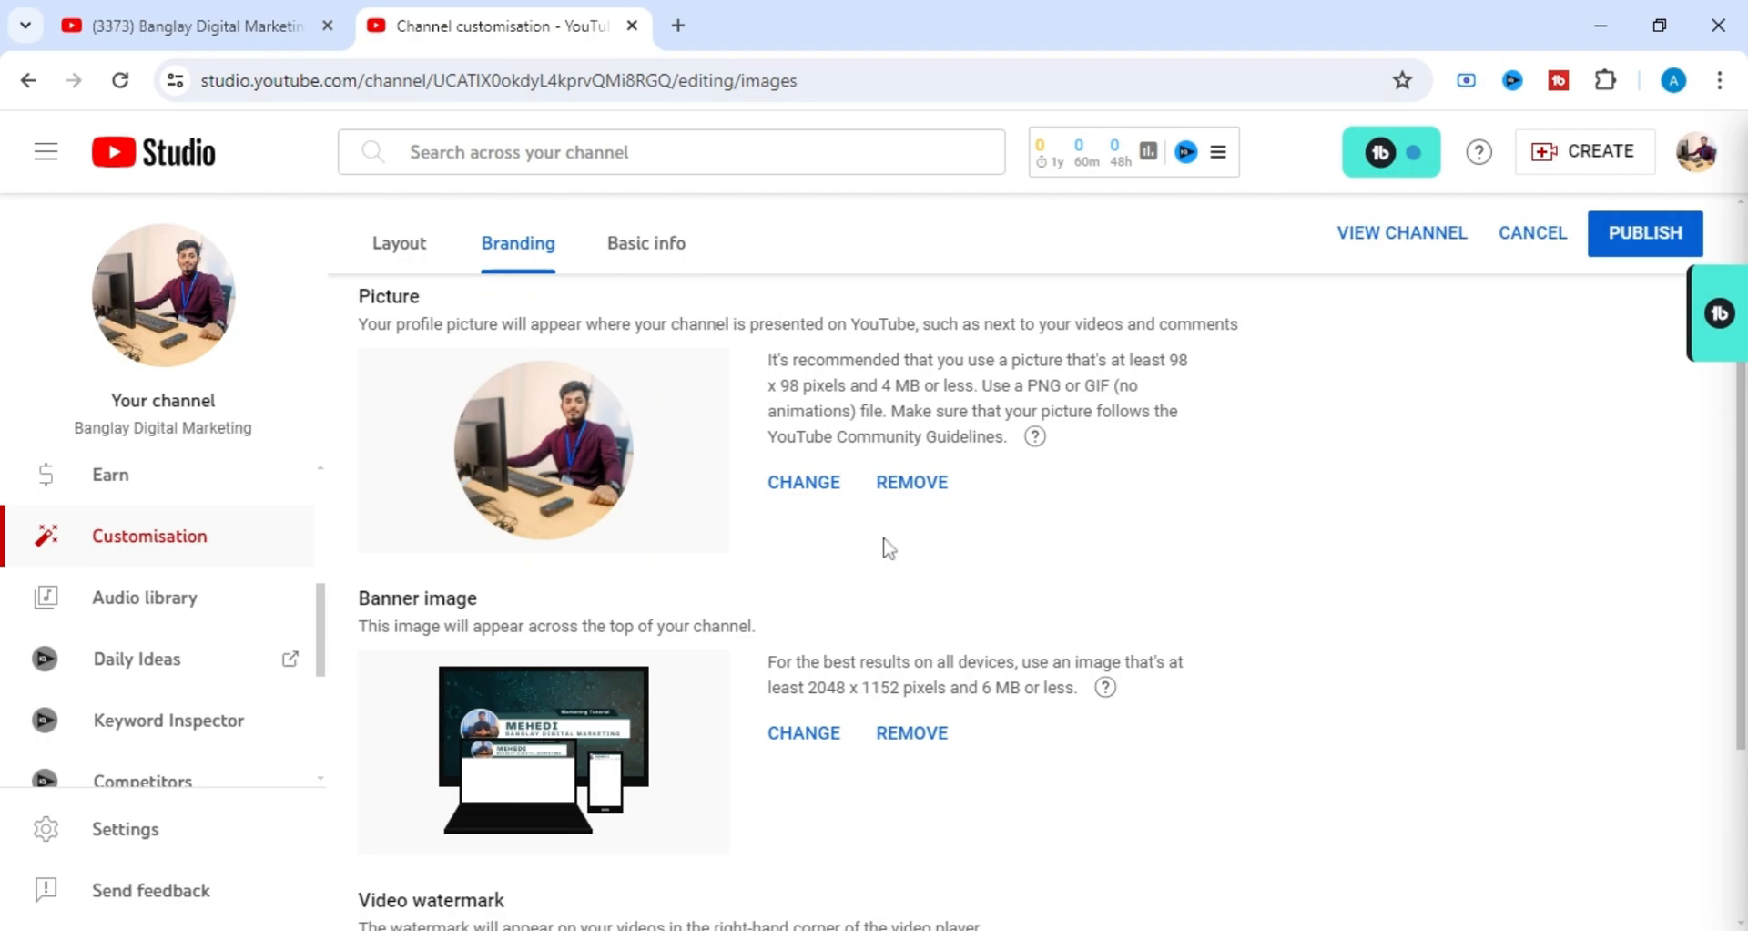
scroll(890, 547, "down", 2)
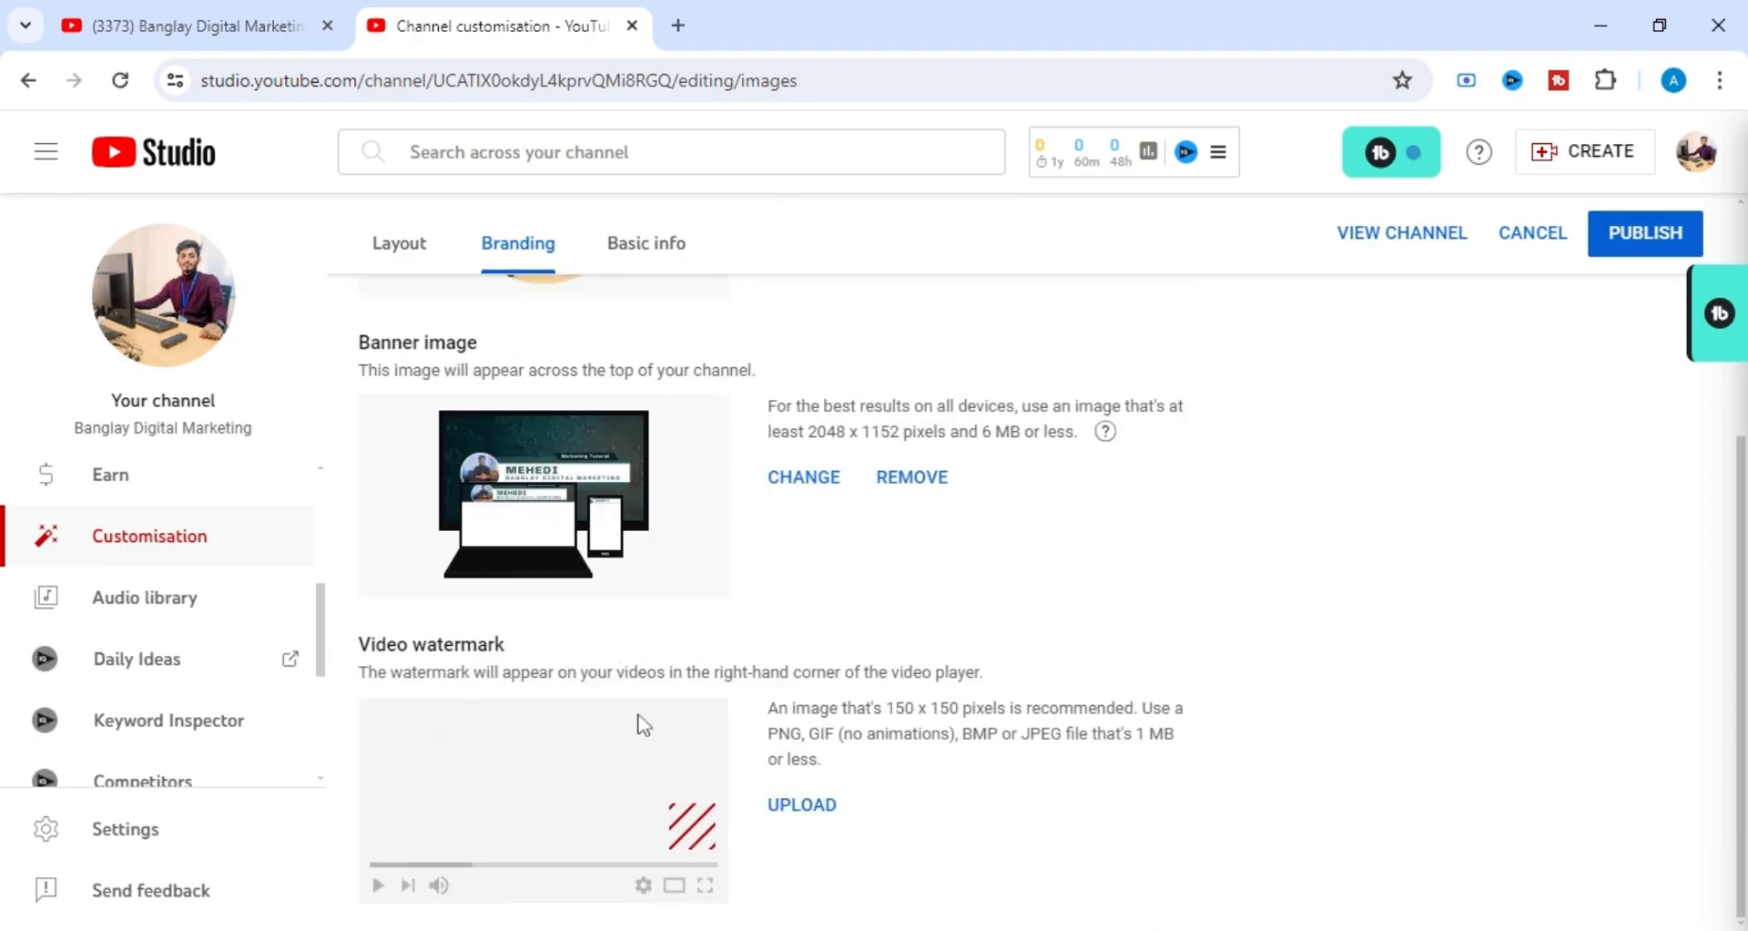
left_click(808, 811)
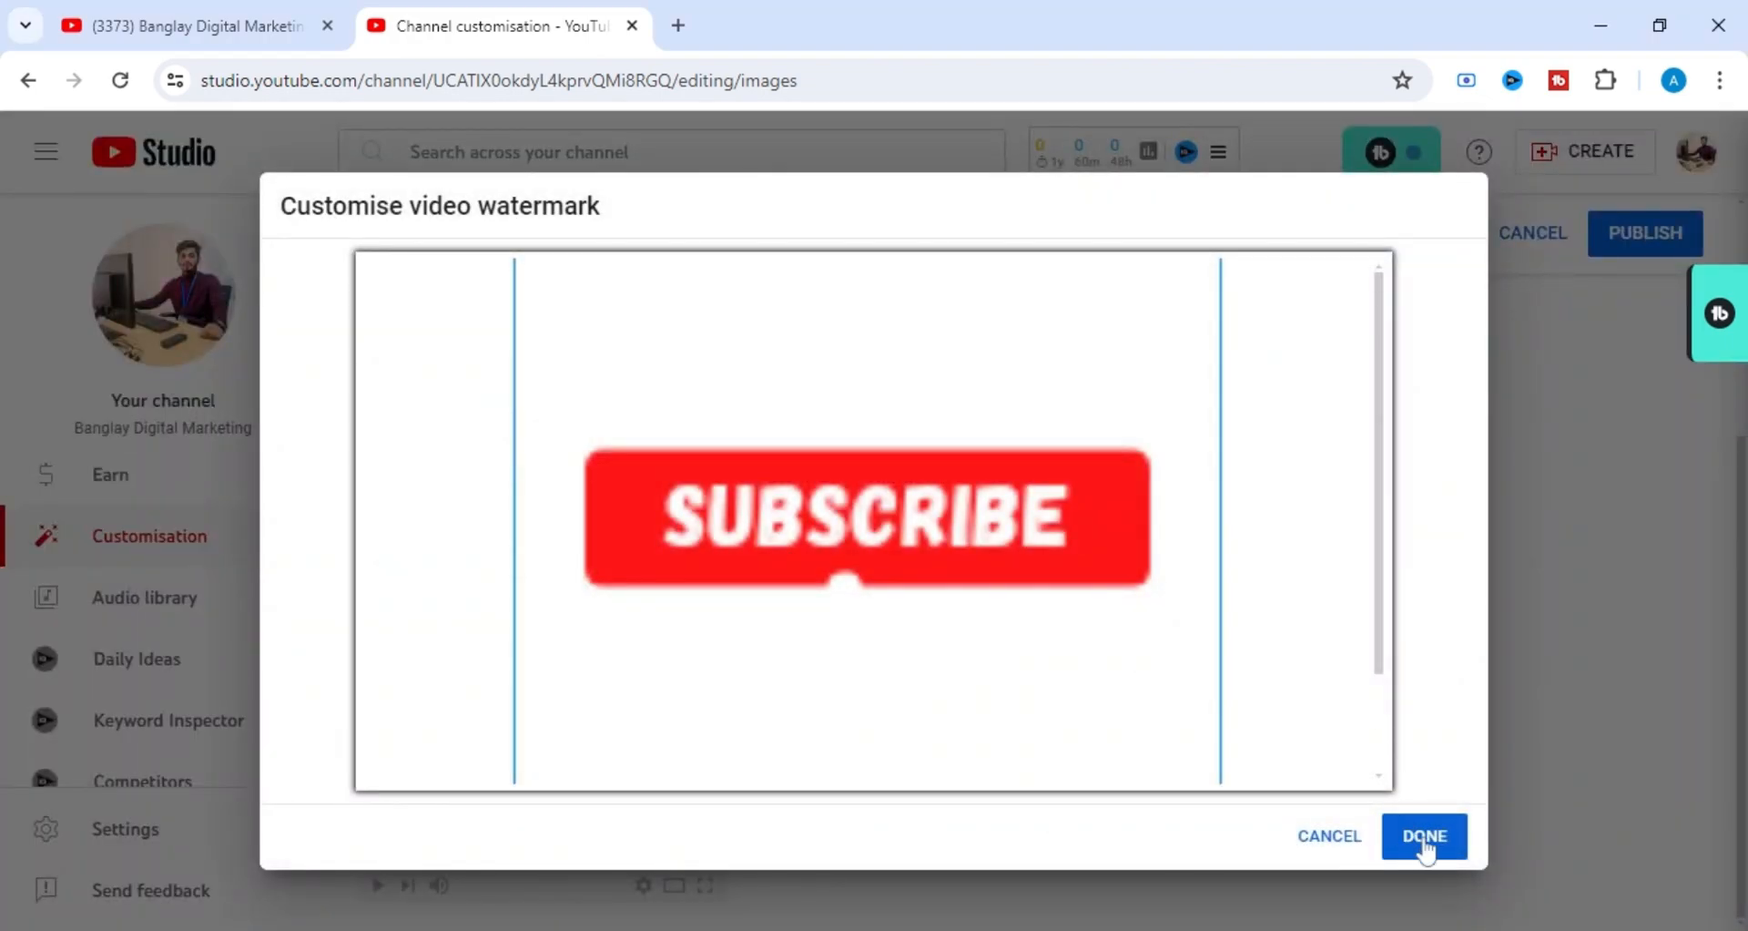
left_click(1425, 842)
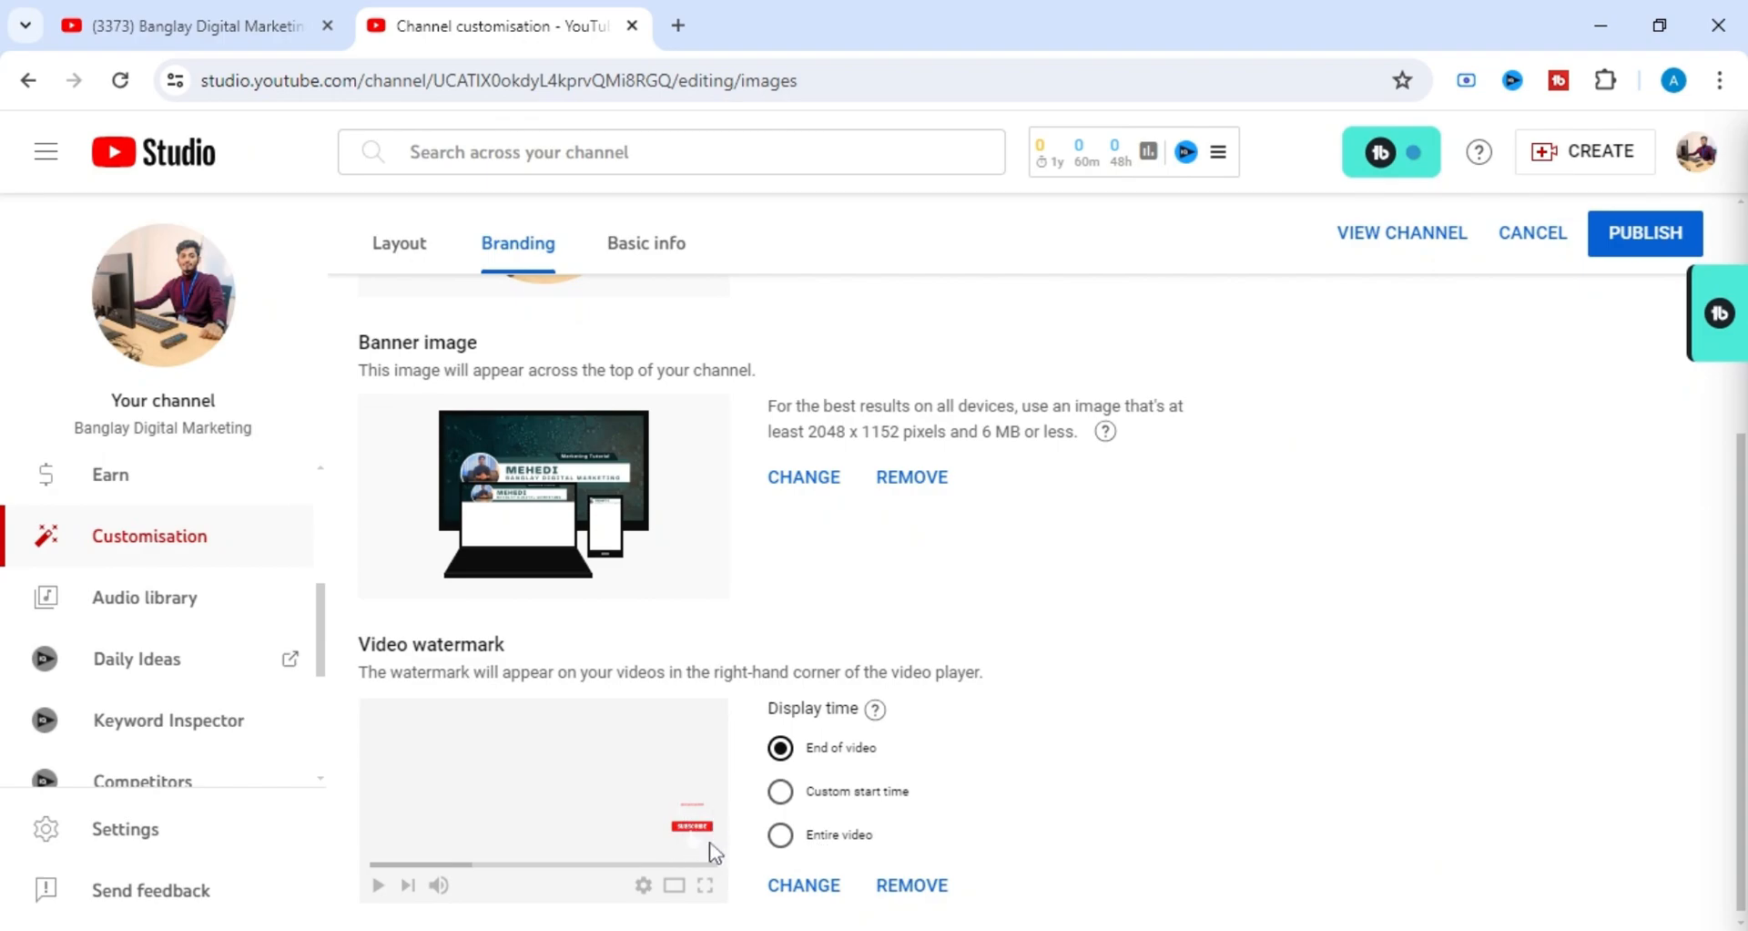
Look over the channel's profile picture, banner image and video watermark, including the watermark's display time options.
scroll(824, 800, "down", 1)
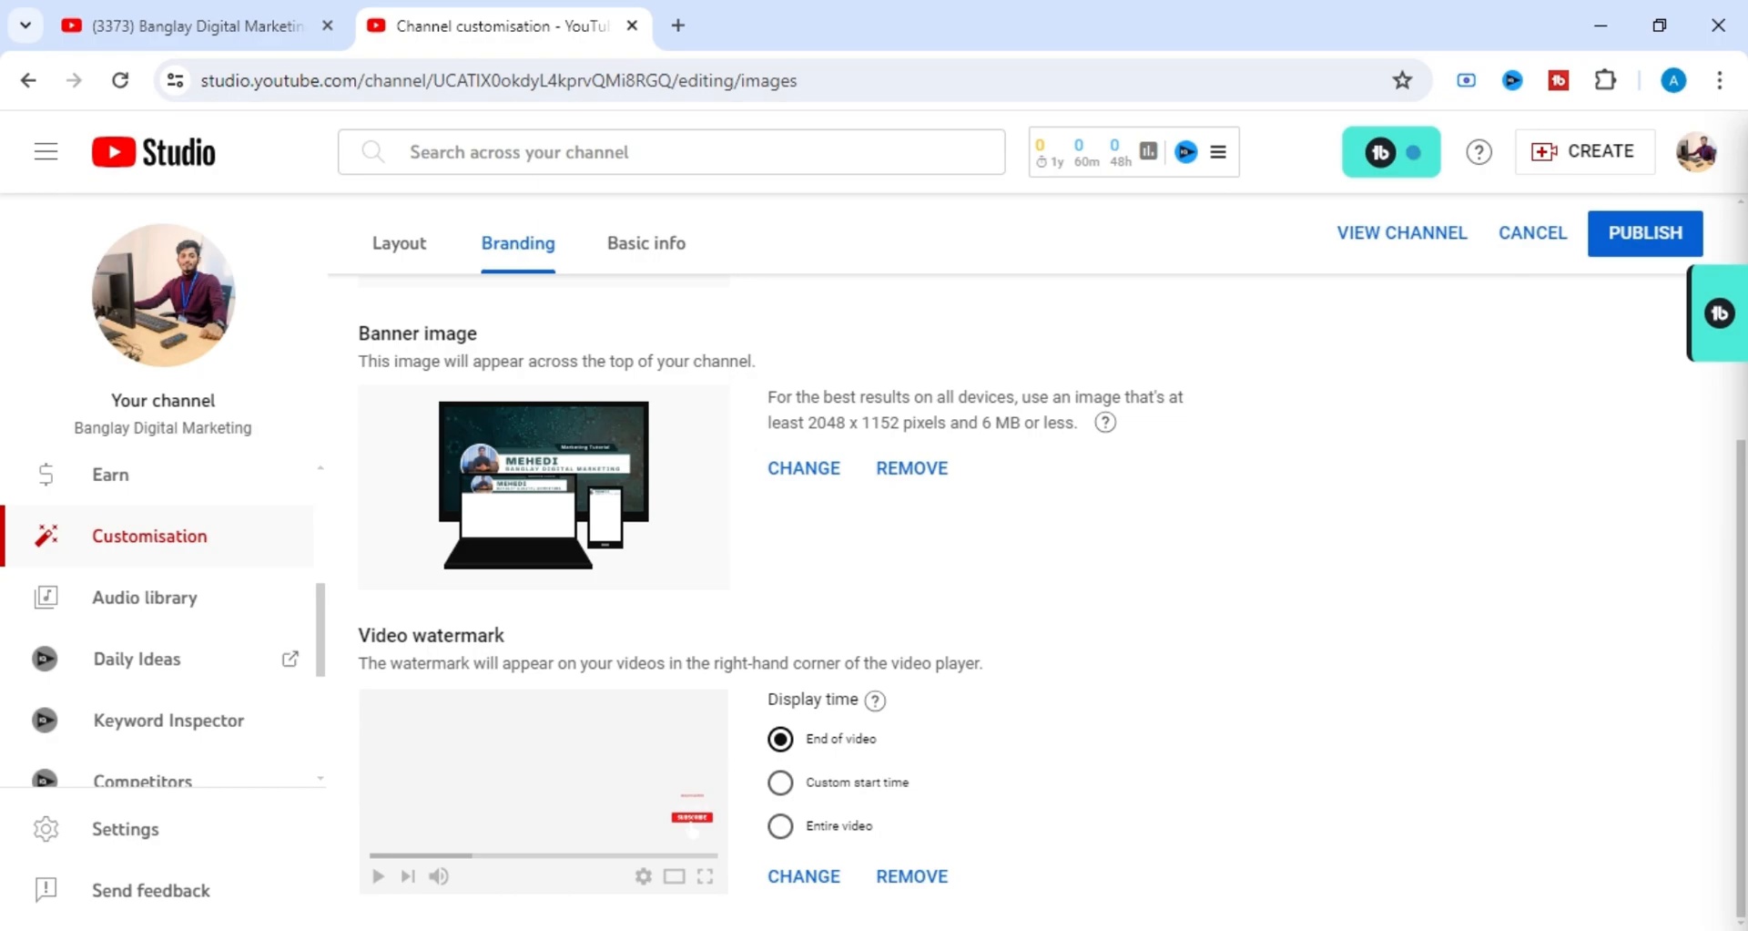
scroll(864, 793, "up", 2)
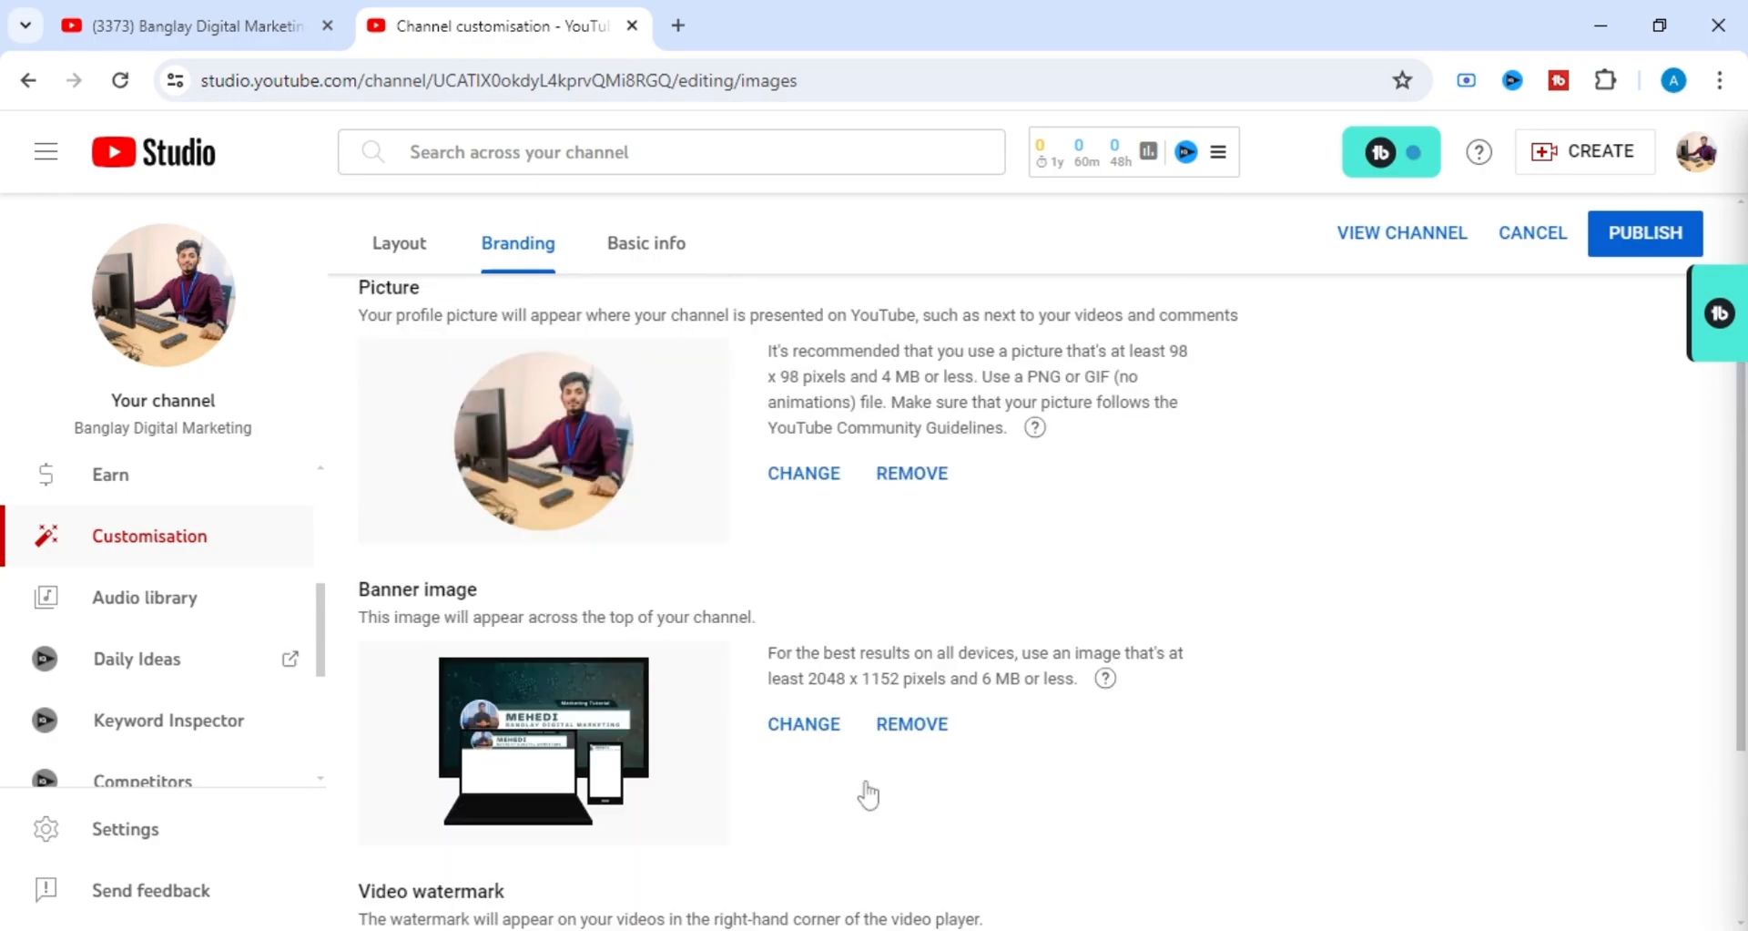
scroll(867, 791, "down", 1)
scroll(870, 792, "up", 2)
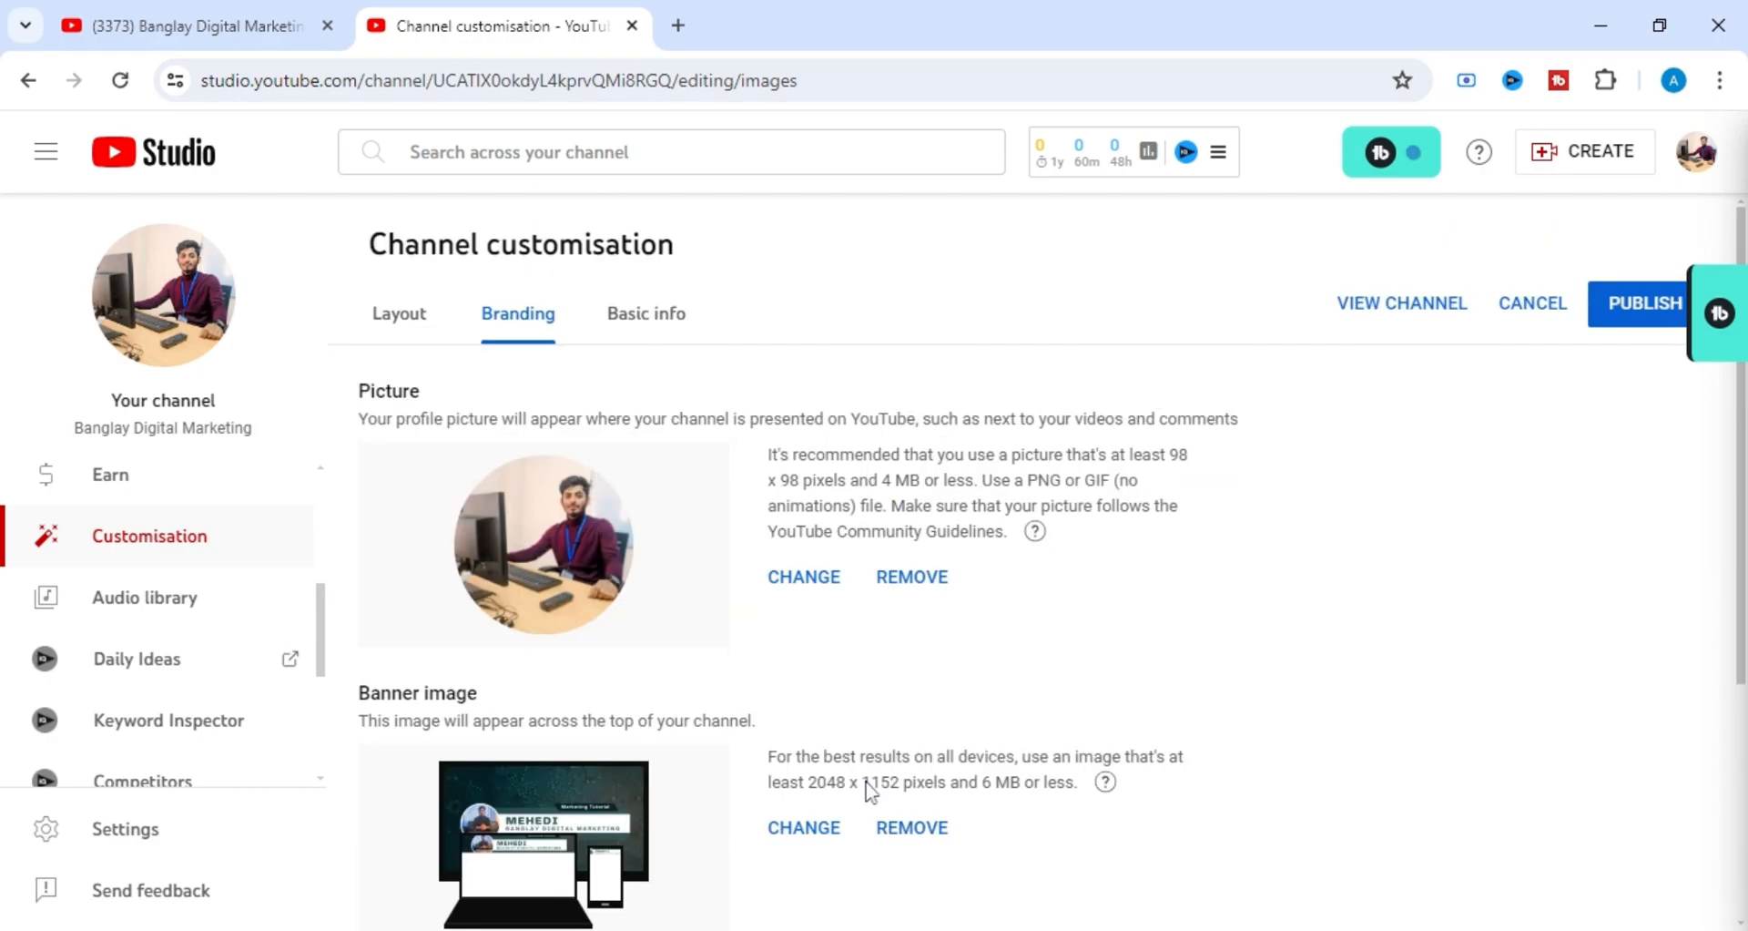
scroll(867, 791, "down", 2)
scroll(873, 794, "up", 2)
scroll(873, 794, "down", 2)
scroll(872, 794, "up", 1)
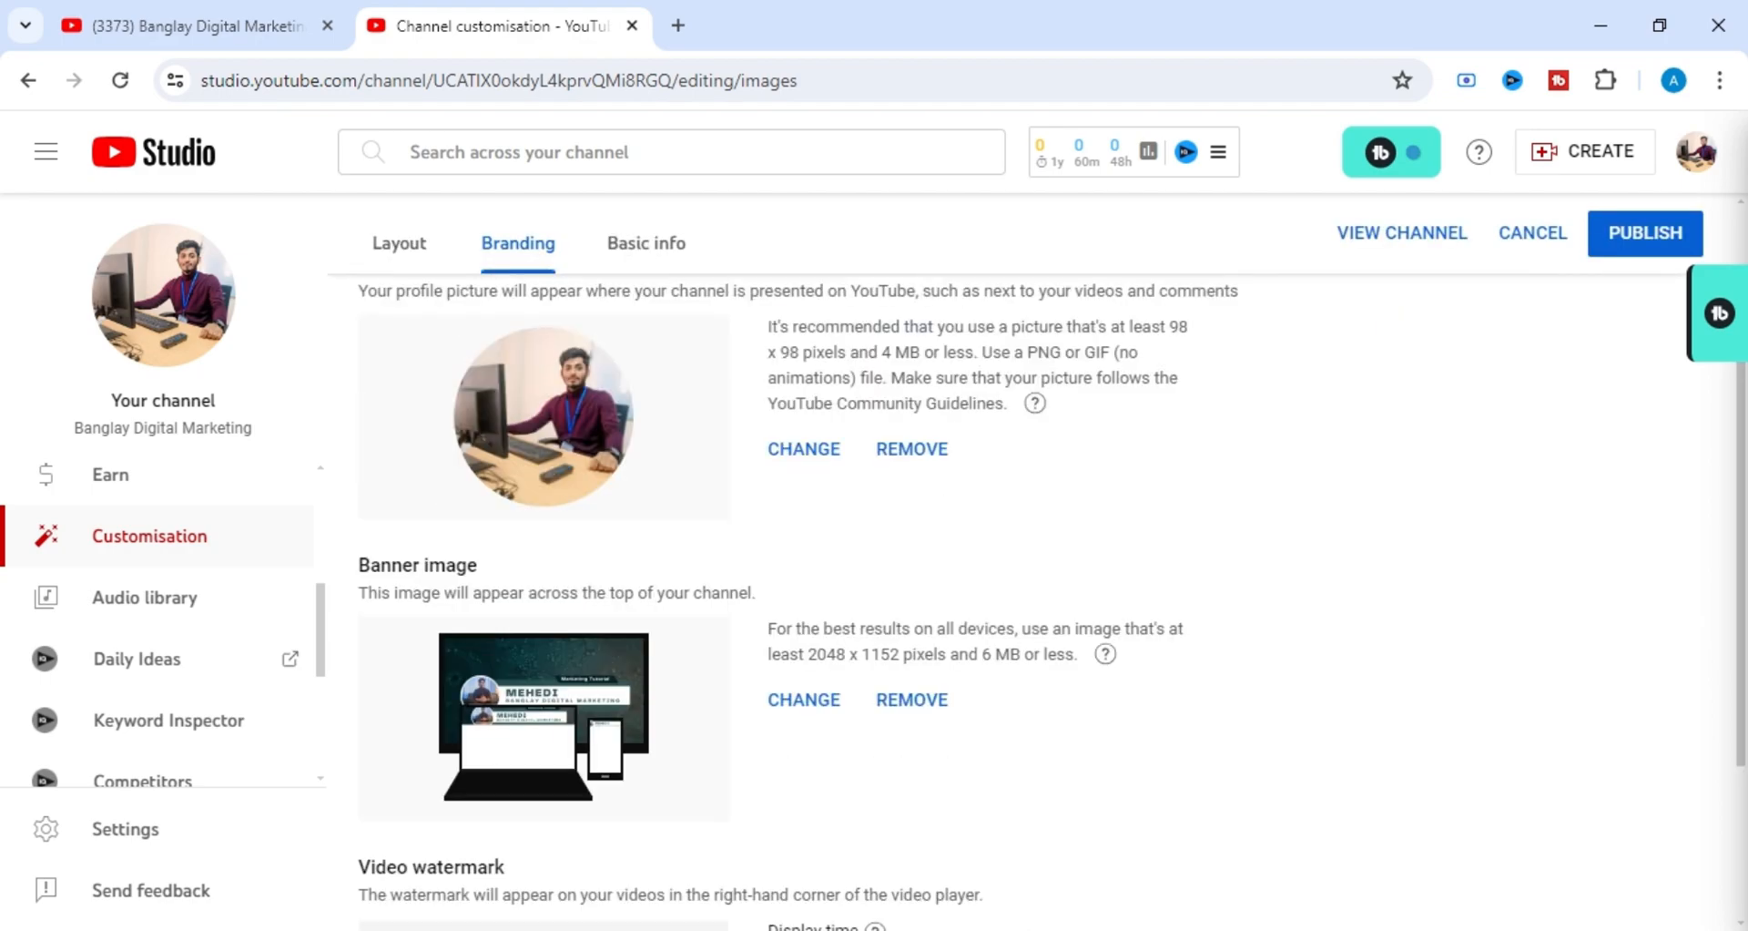
scroll(872, 794, "up", 1)
scroll(872, 794, "down", 4)
scroll(873, 794, "up", 4)
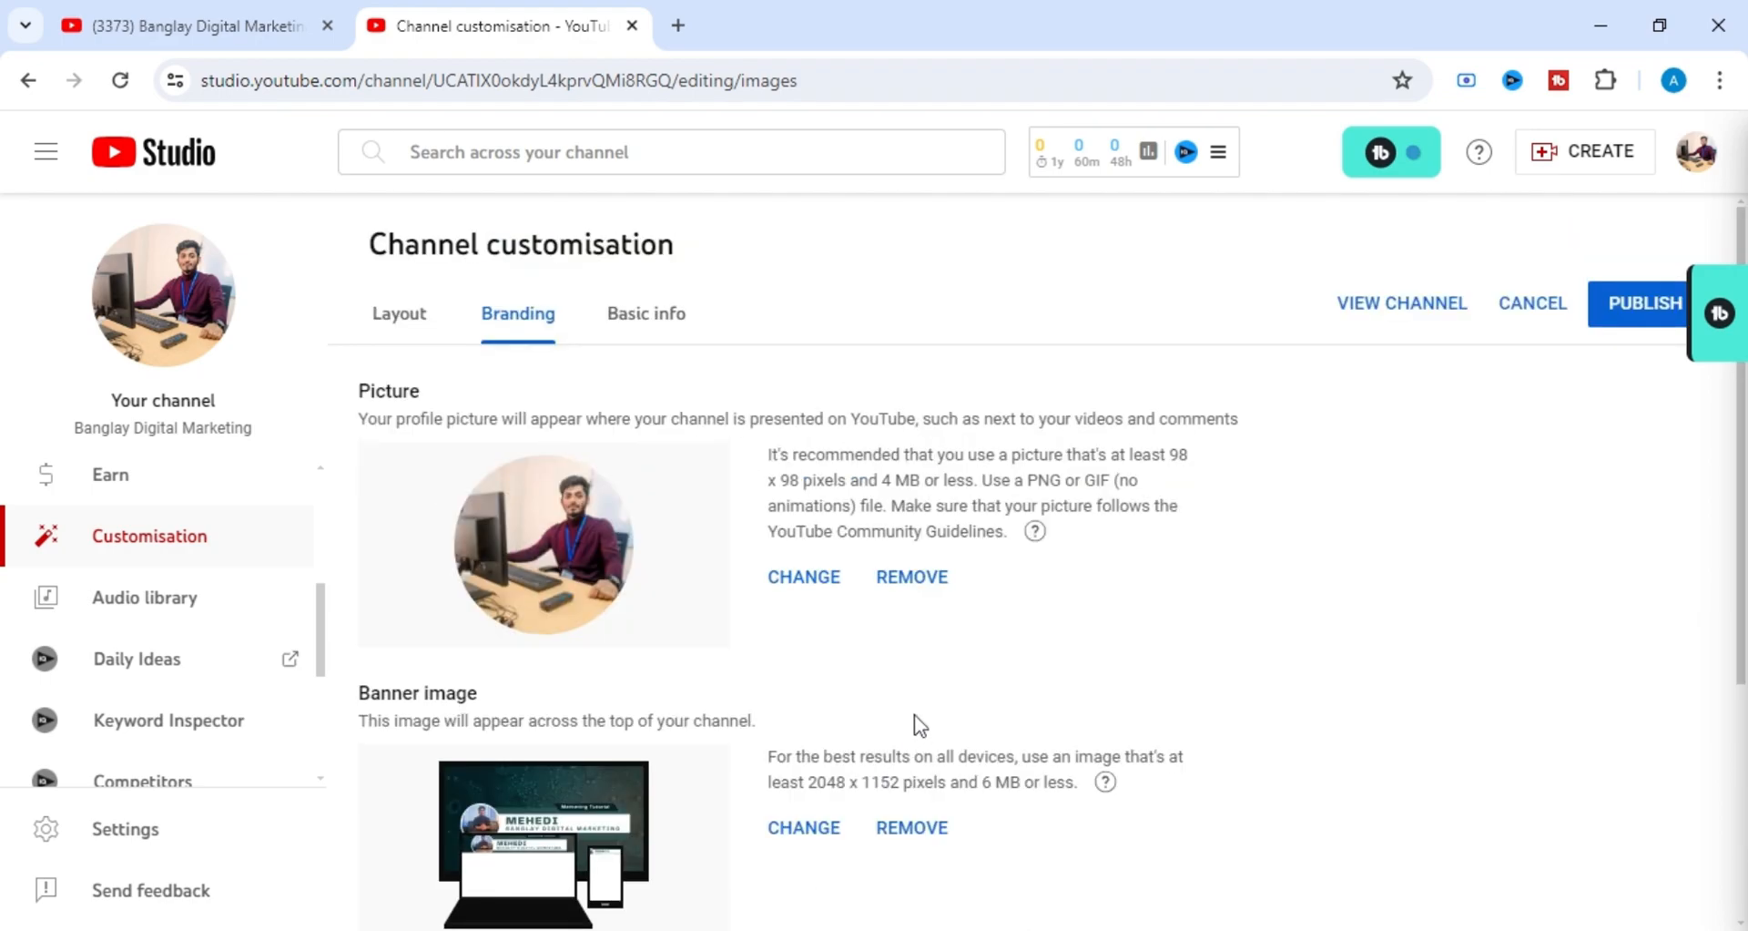
scroll(918, 715, "down", 1)
scroll(922, 717, "up", 1)
scroll(574, 664, "down", 4)
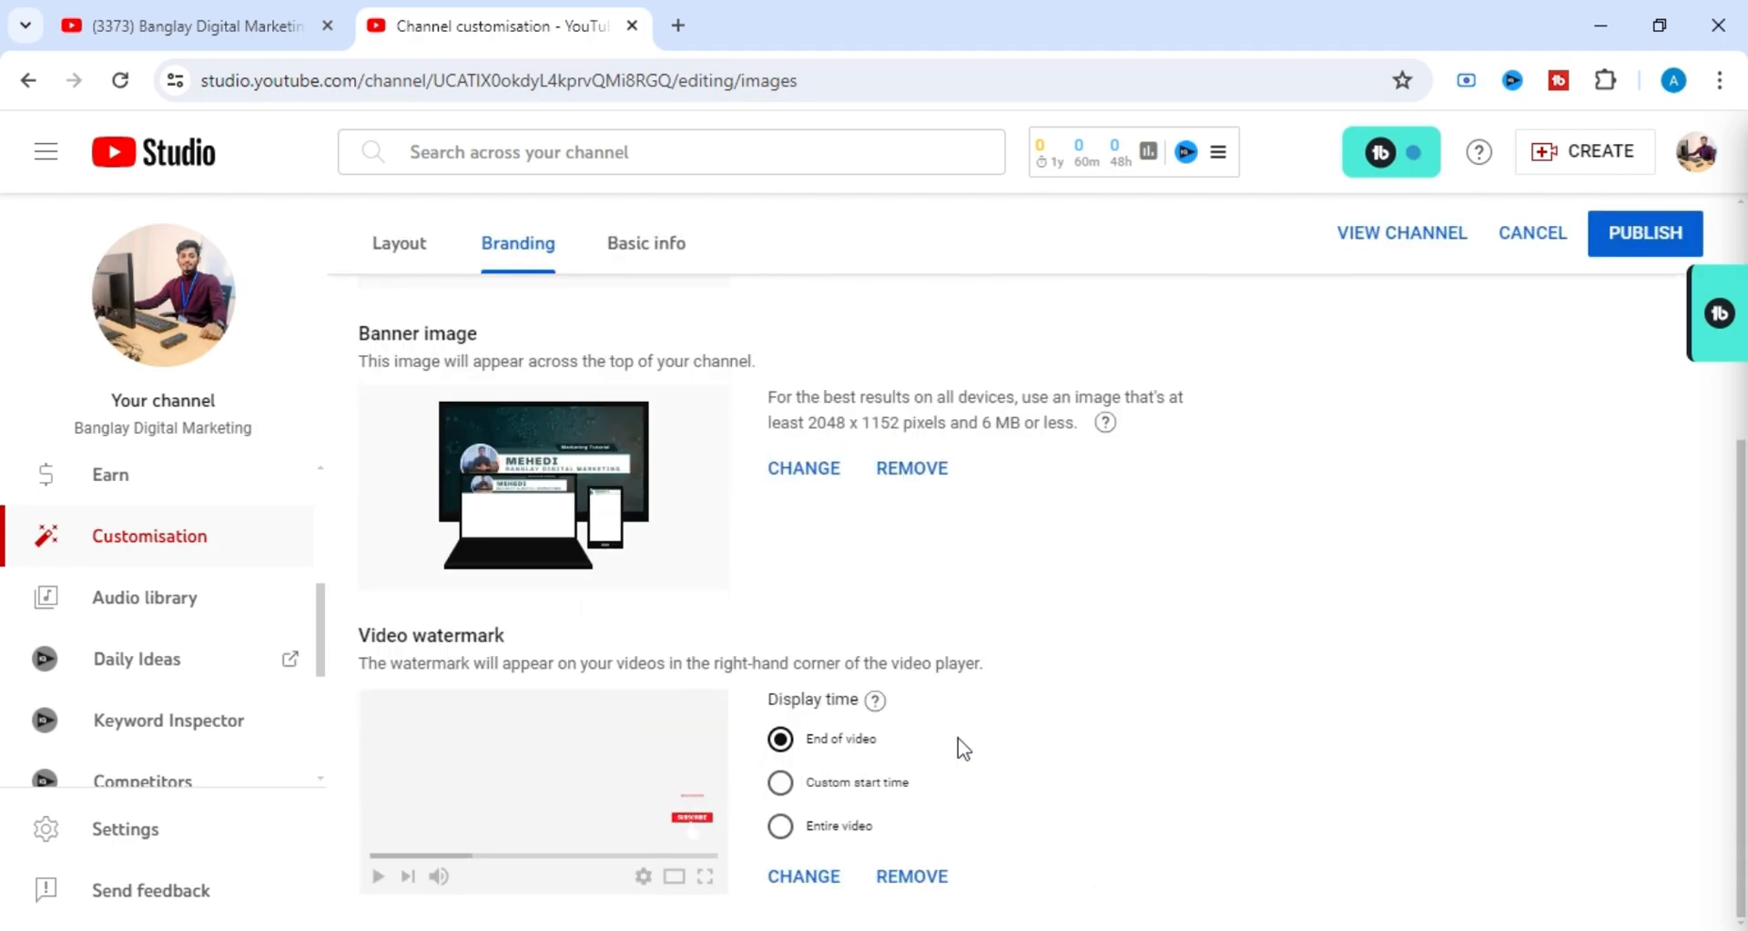
scroll(961, 742, "up", 4)
scroll(963, 749, "down", 4)
scroll(1009, 626, "up", 3)
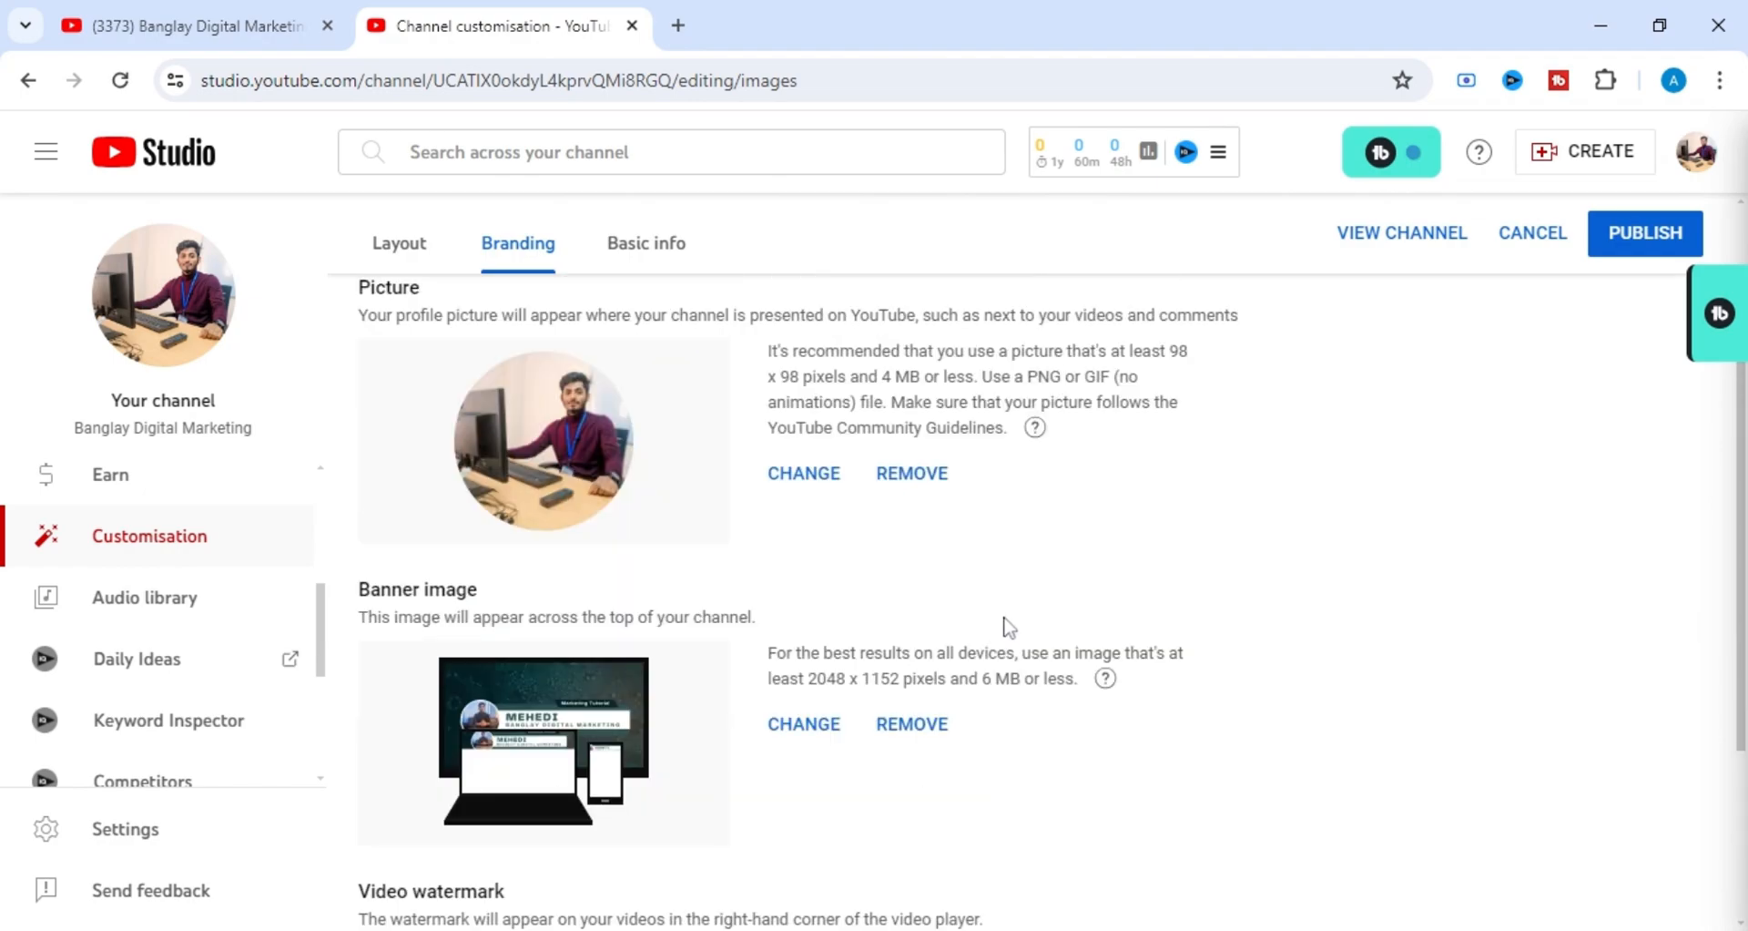
scroll(1009, 627, "up", 1)
scroll(1007, 632, "down", 2)
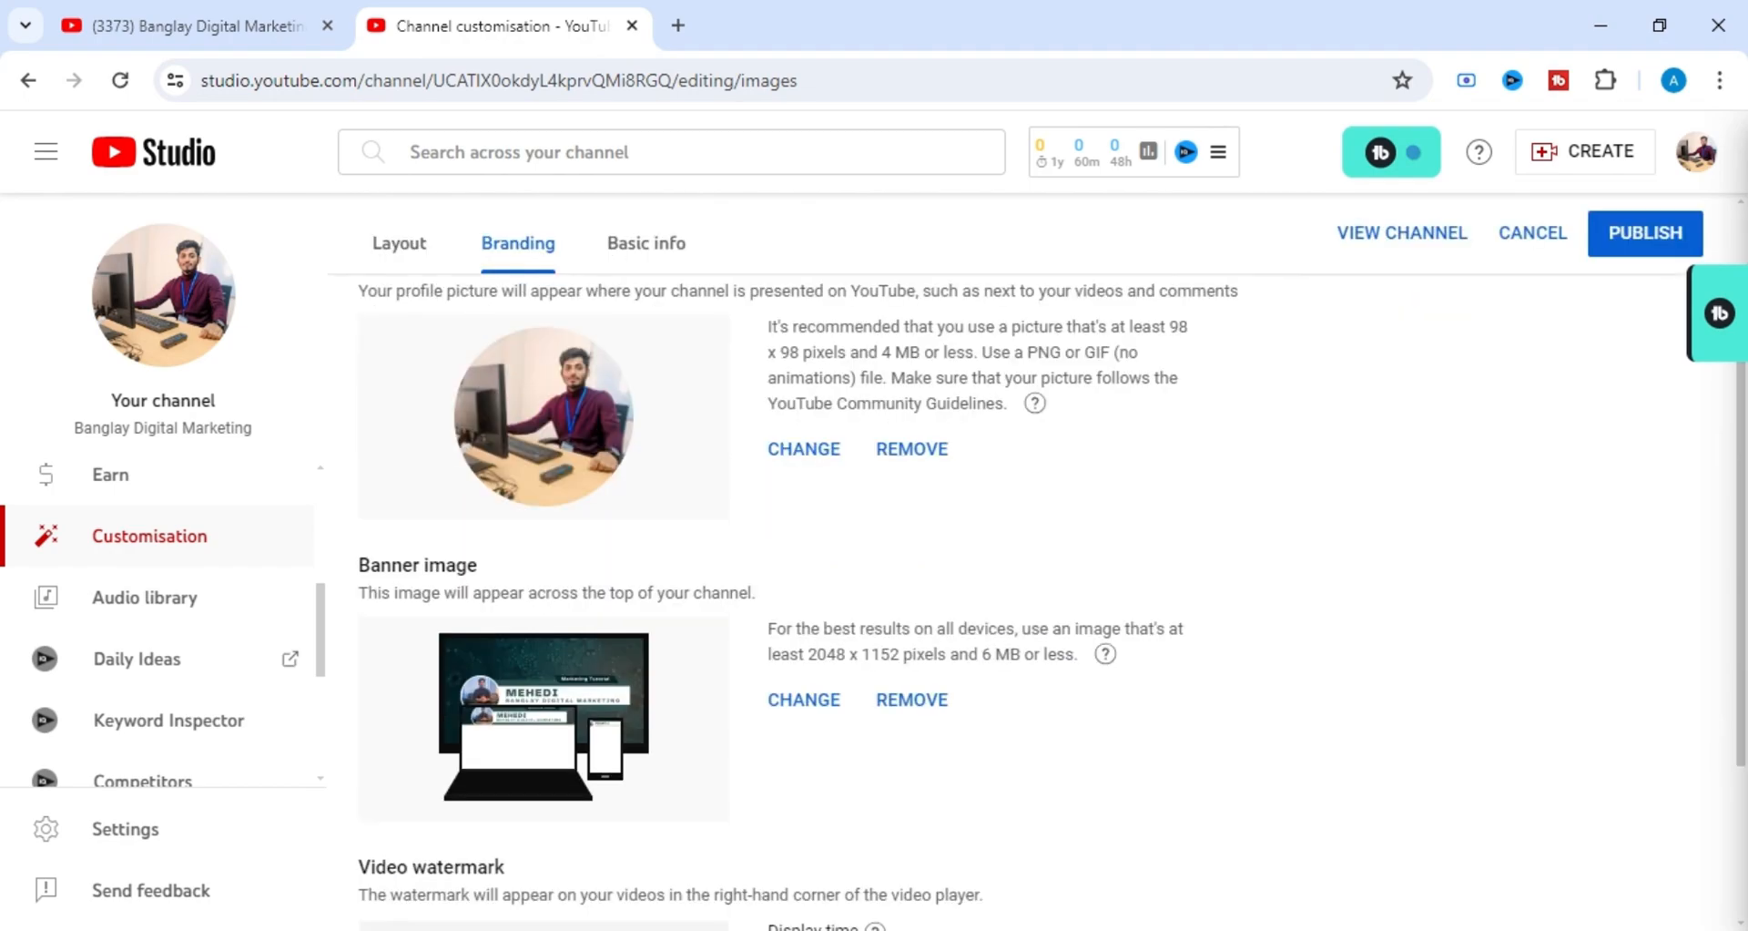
scroll(1050, 620, "up", 1)
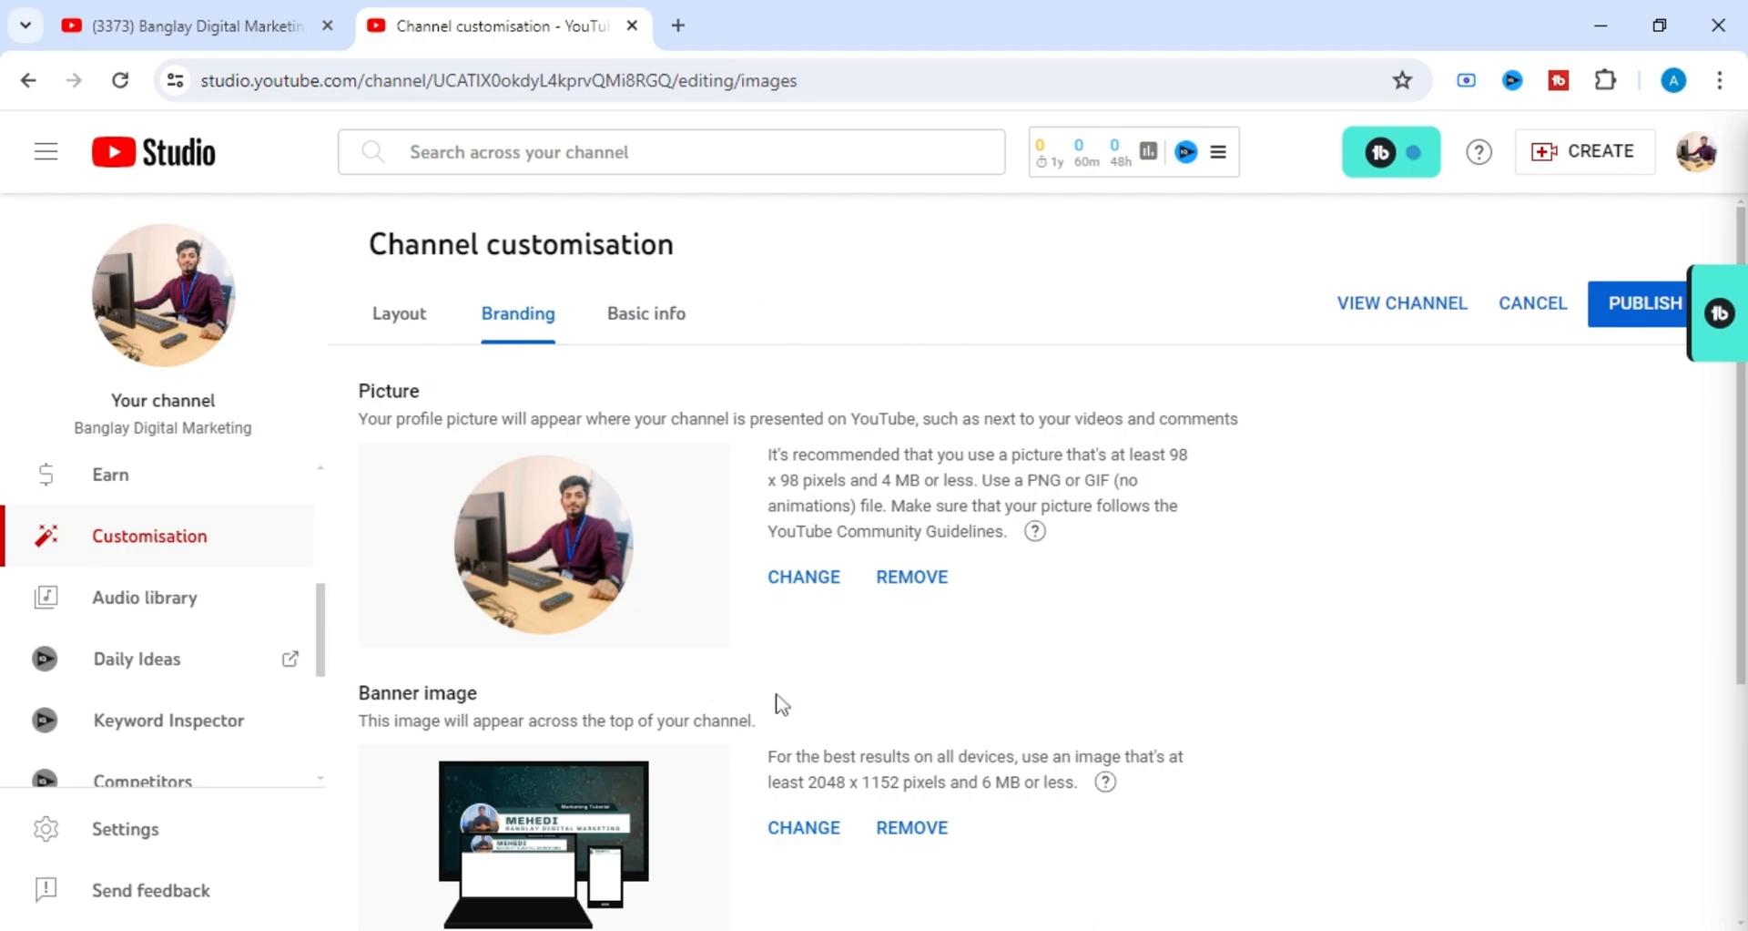
Set the video watermark's display time to Entire video.
scroll(675, 635, "down", 4)
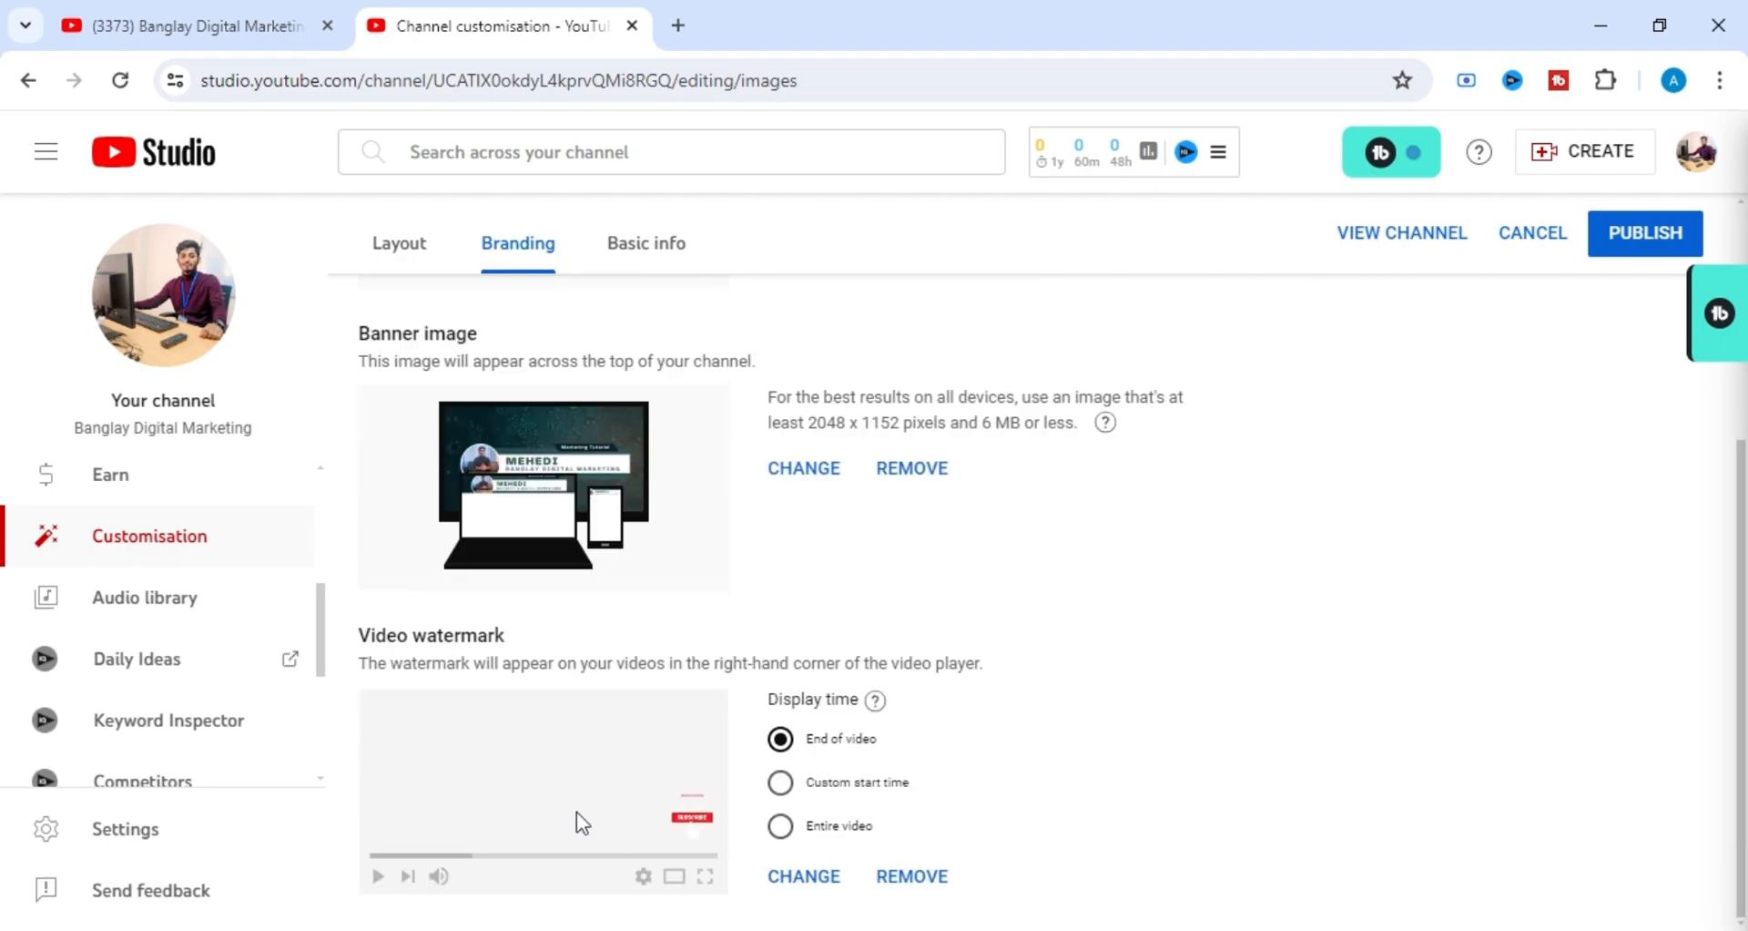
left_click(785, 836)
scroll(785, 604, "up", 4)
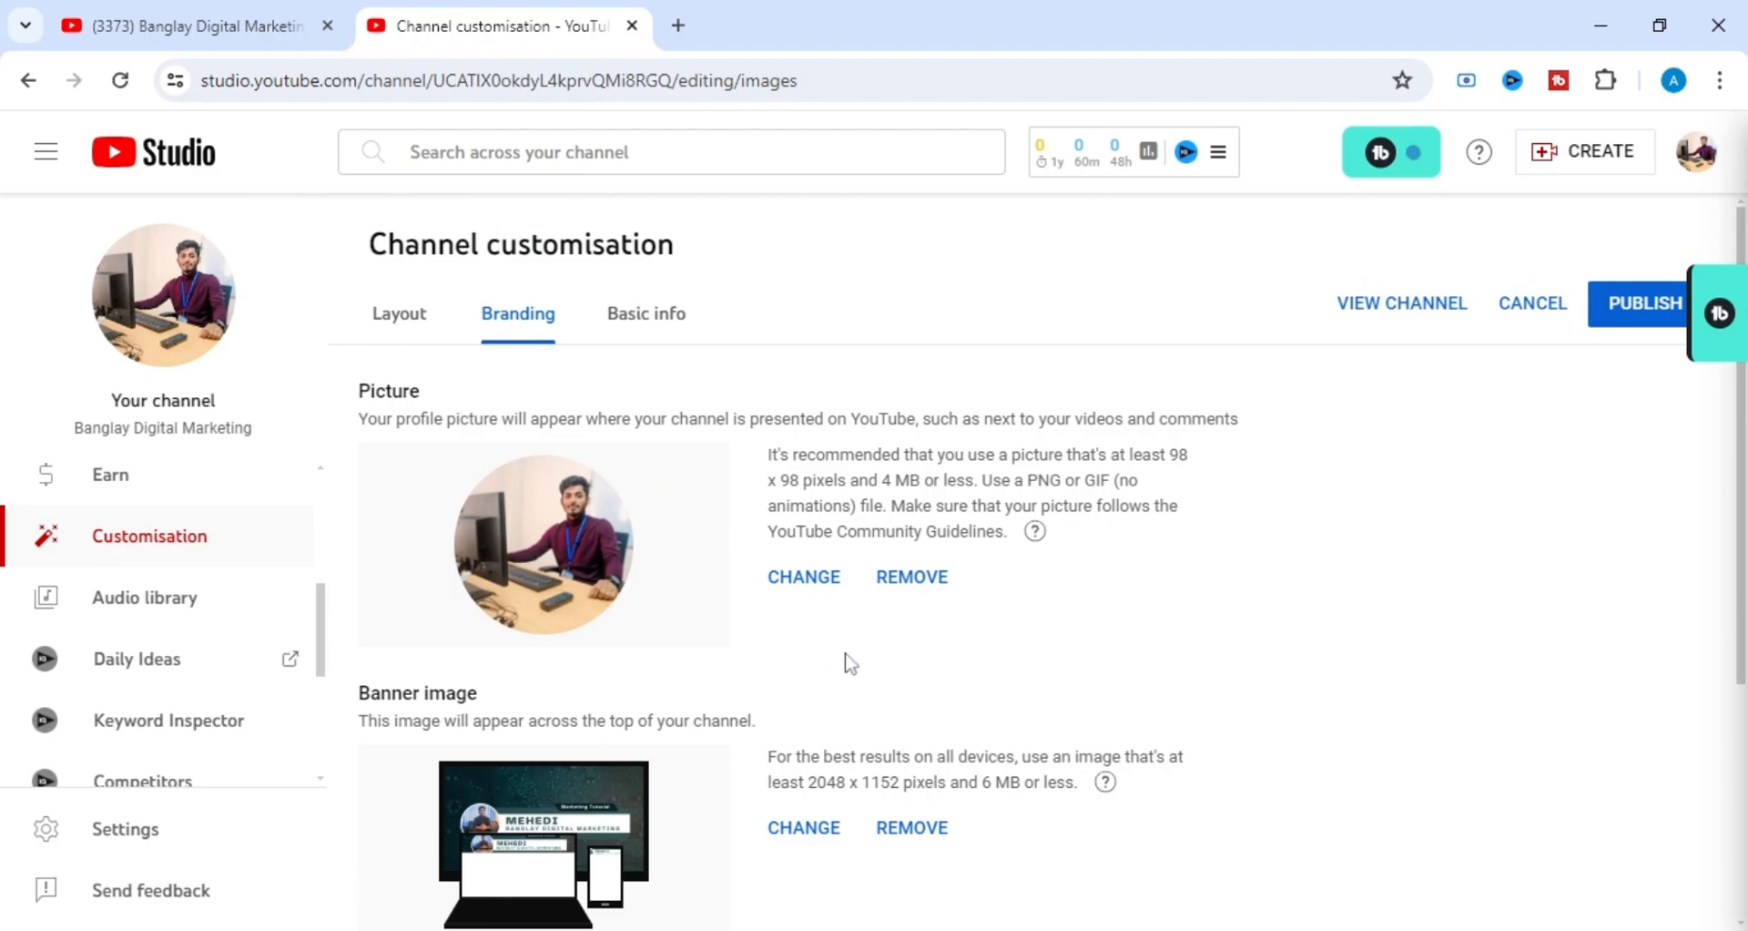
scroll(870, 651, "down", 3)
scroll(879, 654, "up", 1)
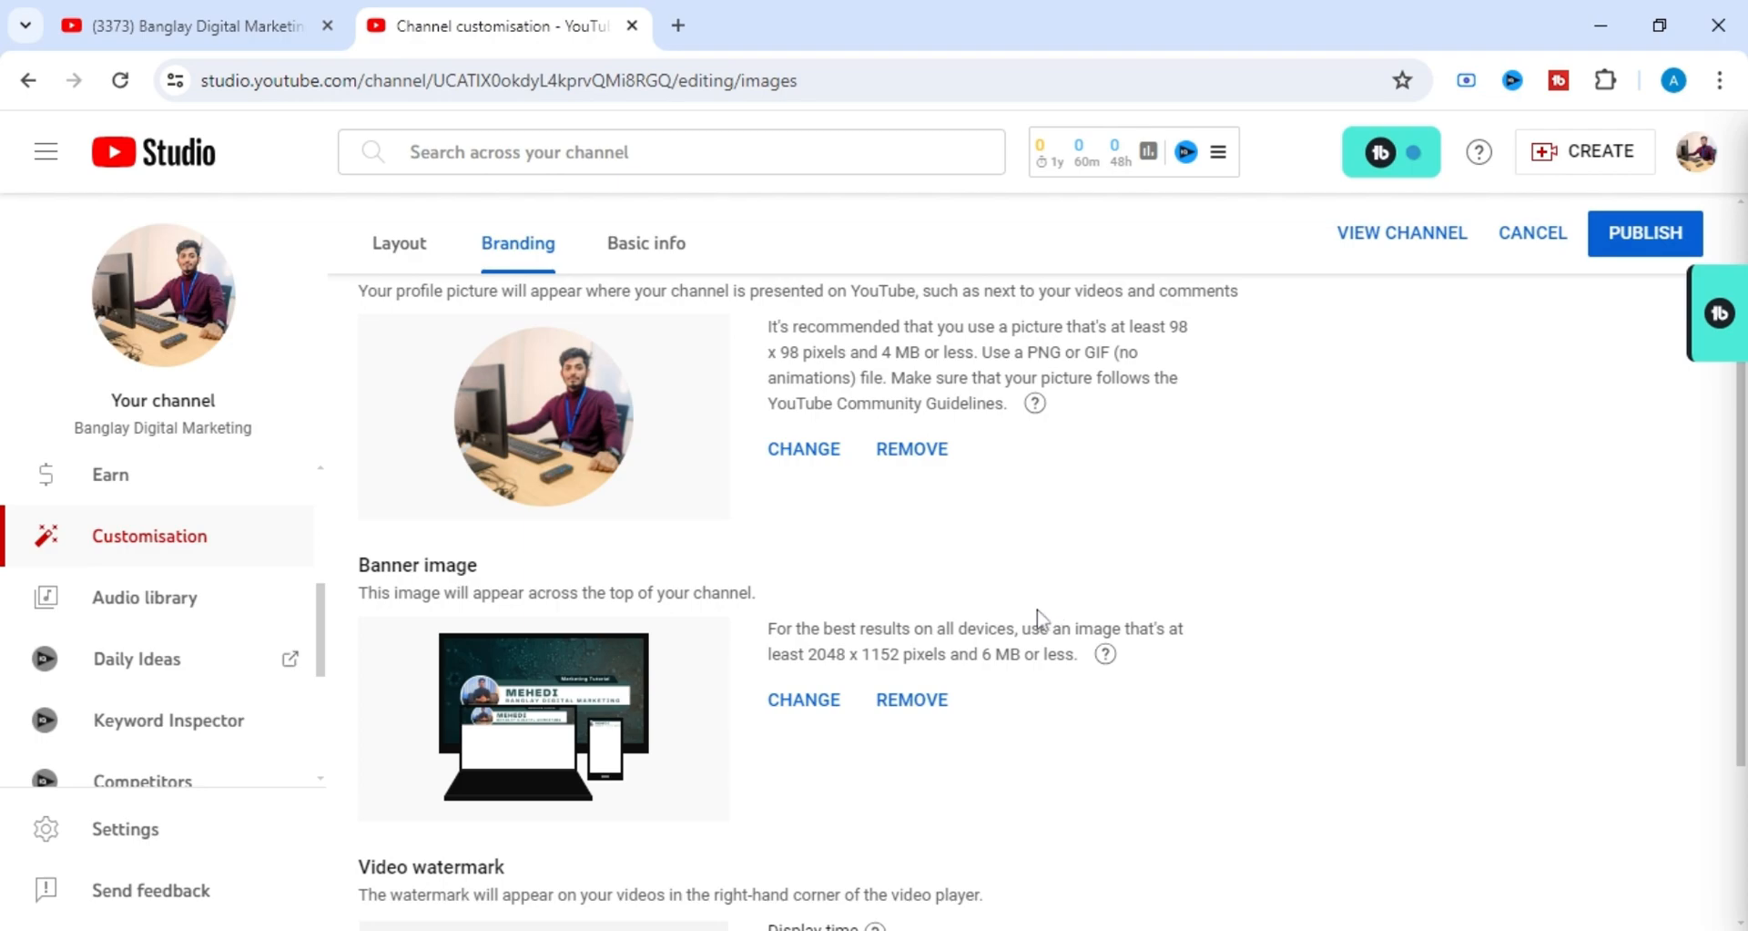
scroll(1038, 619, "down", 2)
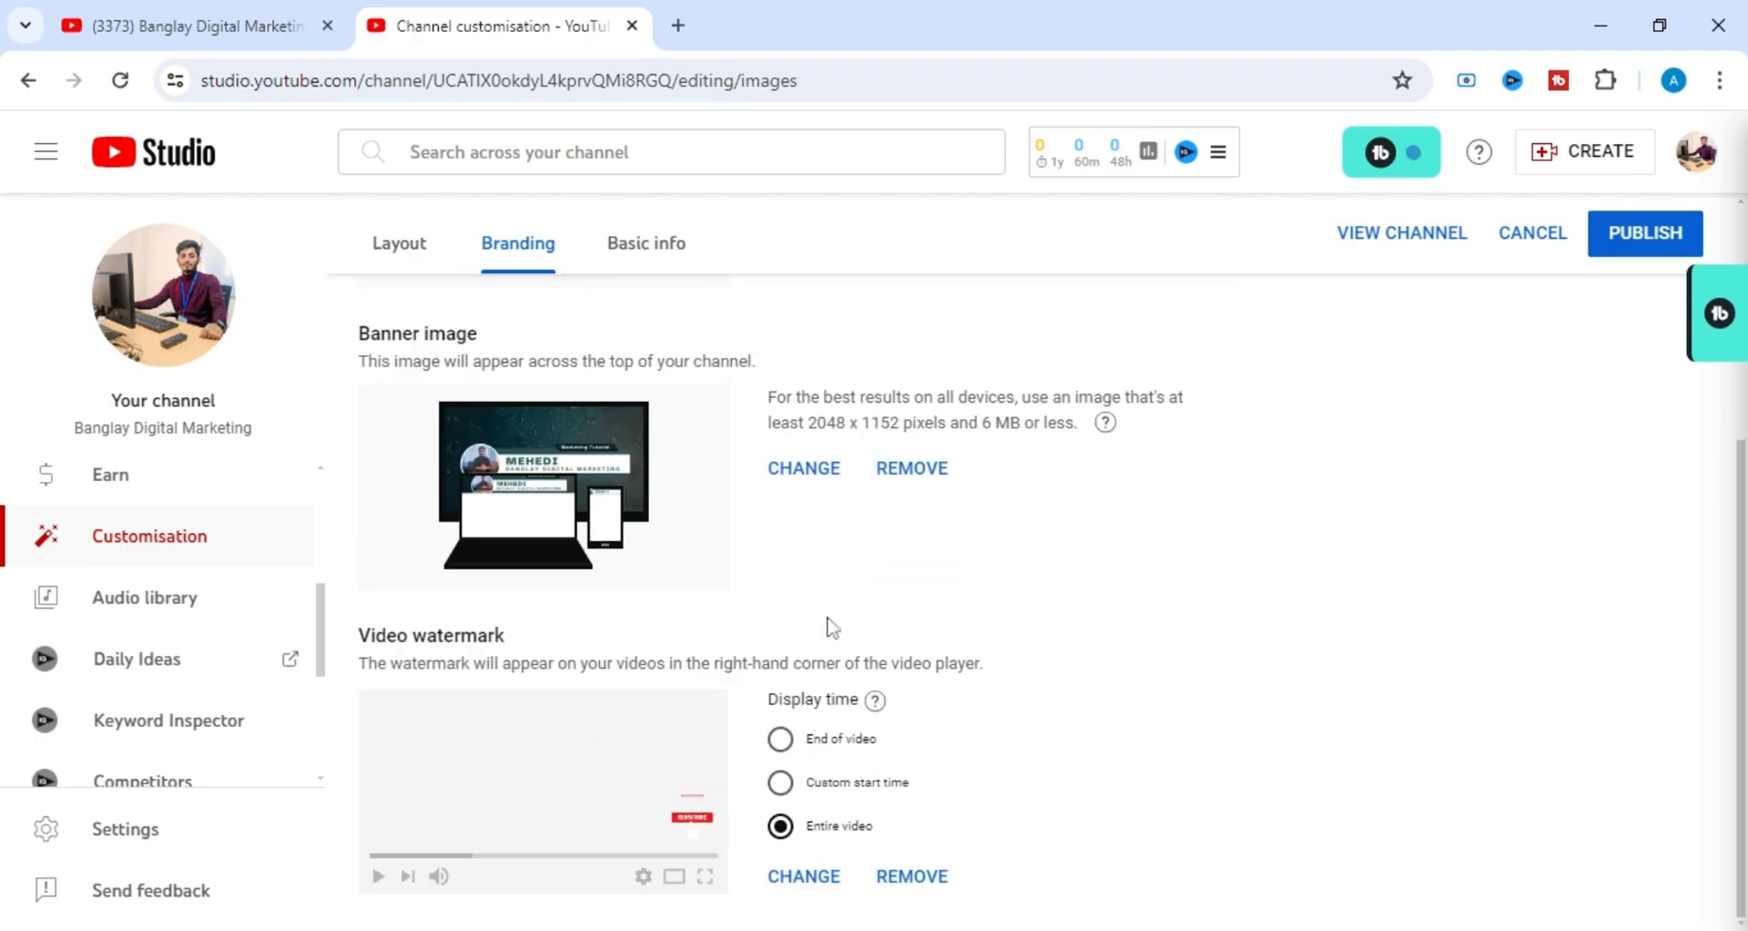
Switch the watermark's display time to End of video and examine the Custom start time option.
left_click(781, 743)
mouse_move(816, 700)
left_mouse_down()
mouse_move(768, 700)
mouse_move(850, 699)
left_mouse_up()
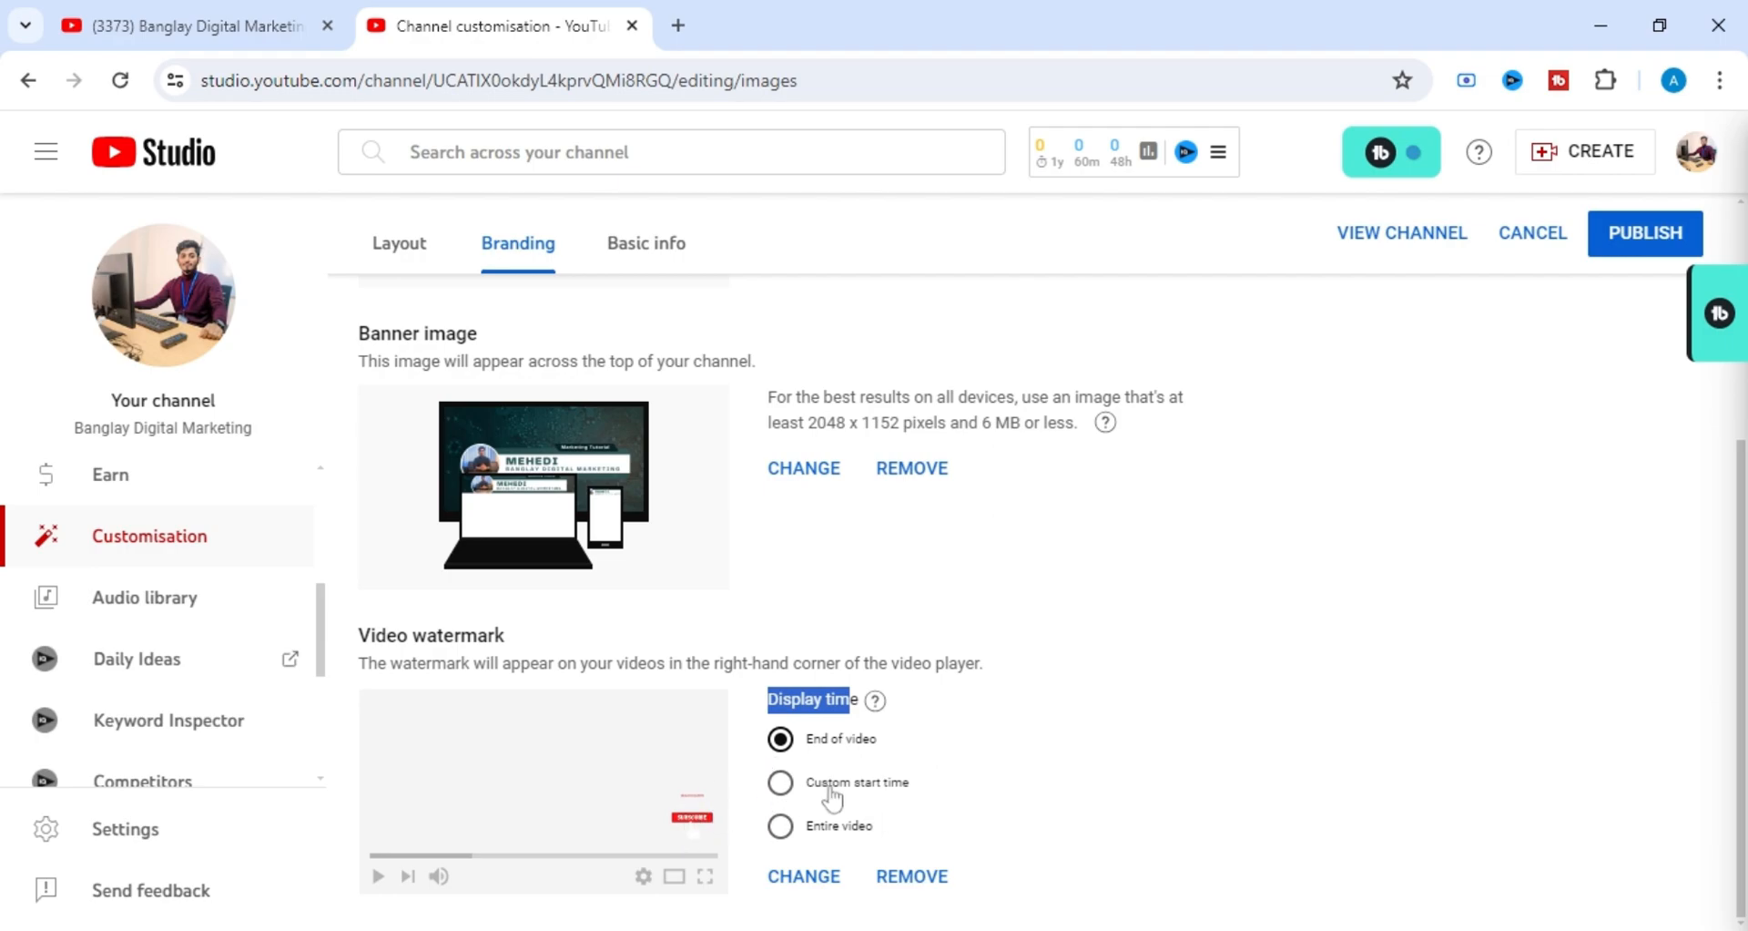
left_click_drag(811, 781, 936, 785)
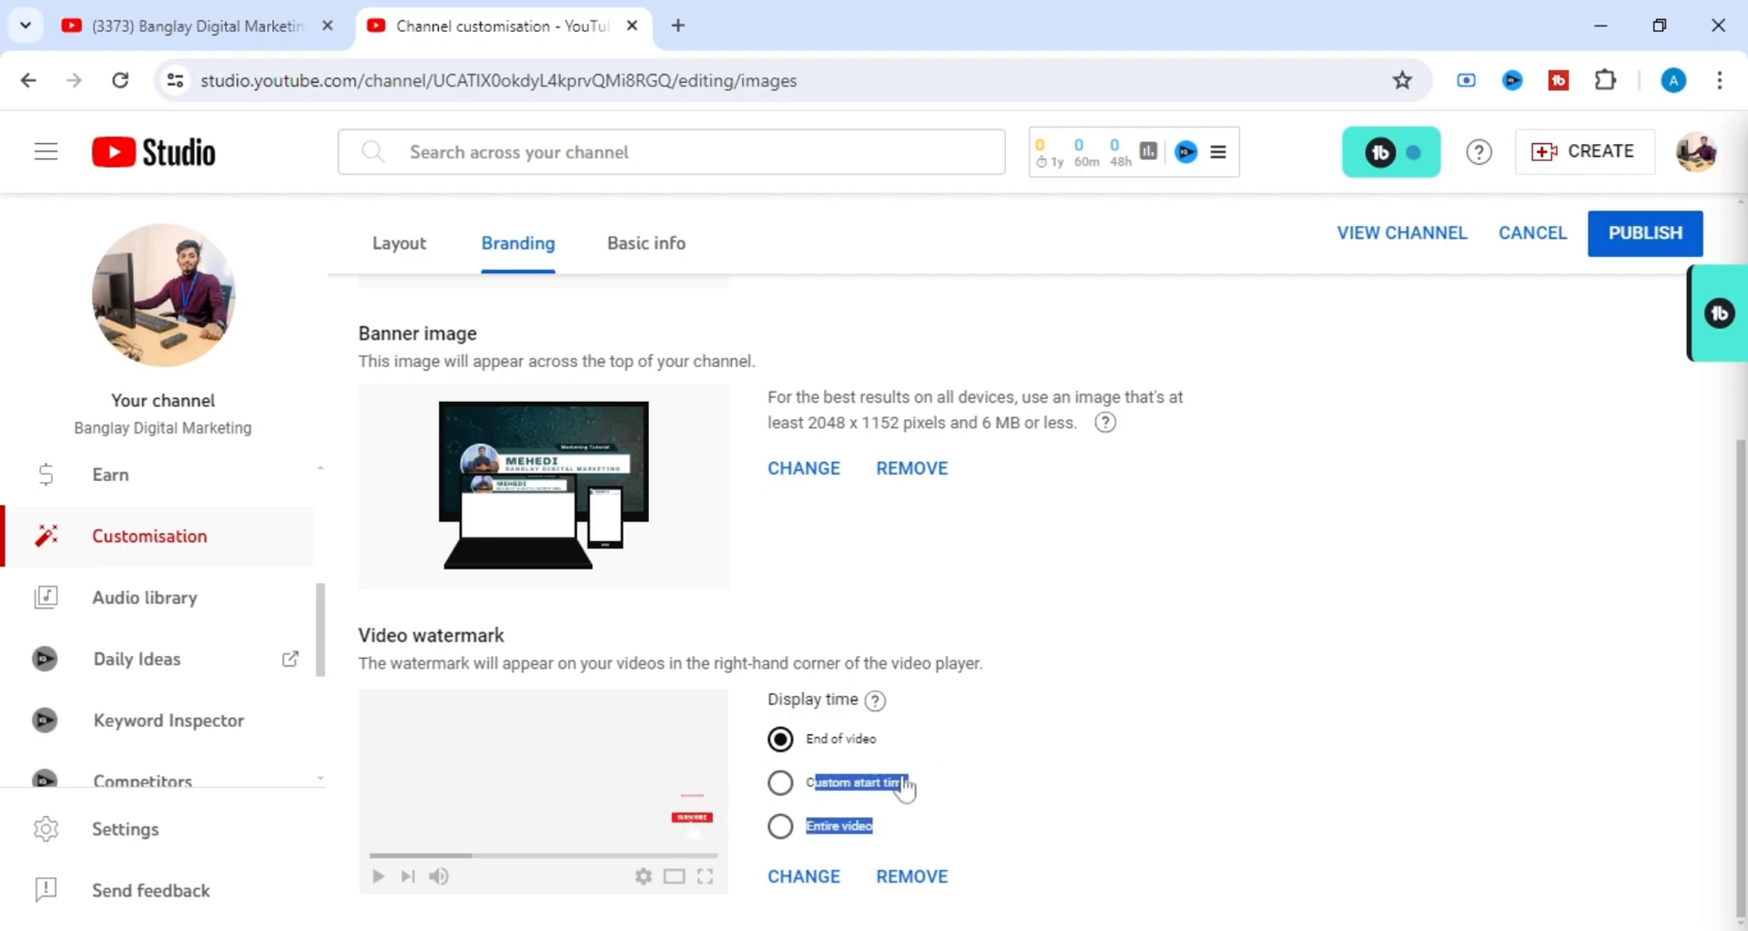
left_click(974, 770)
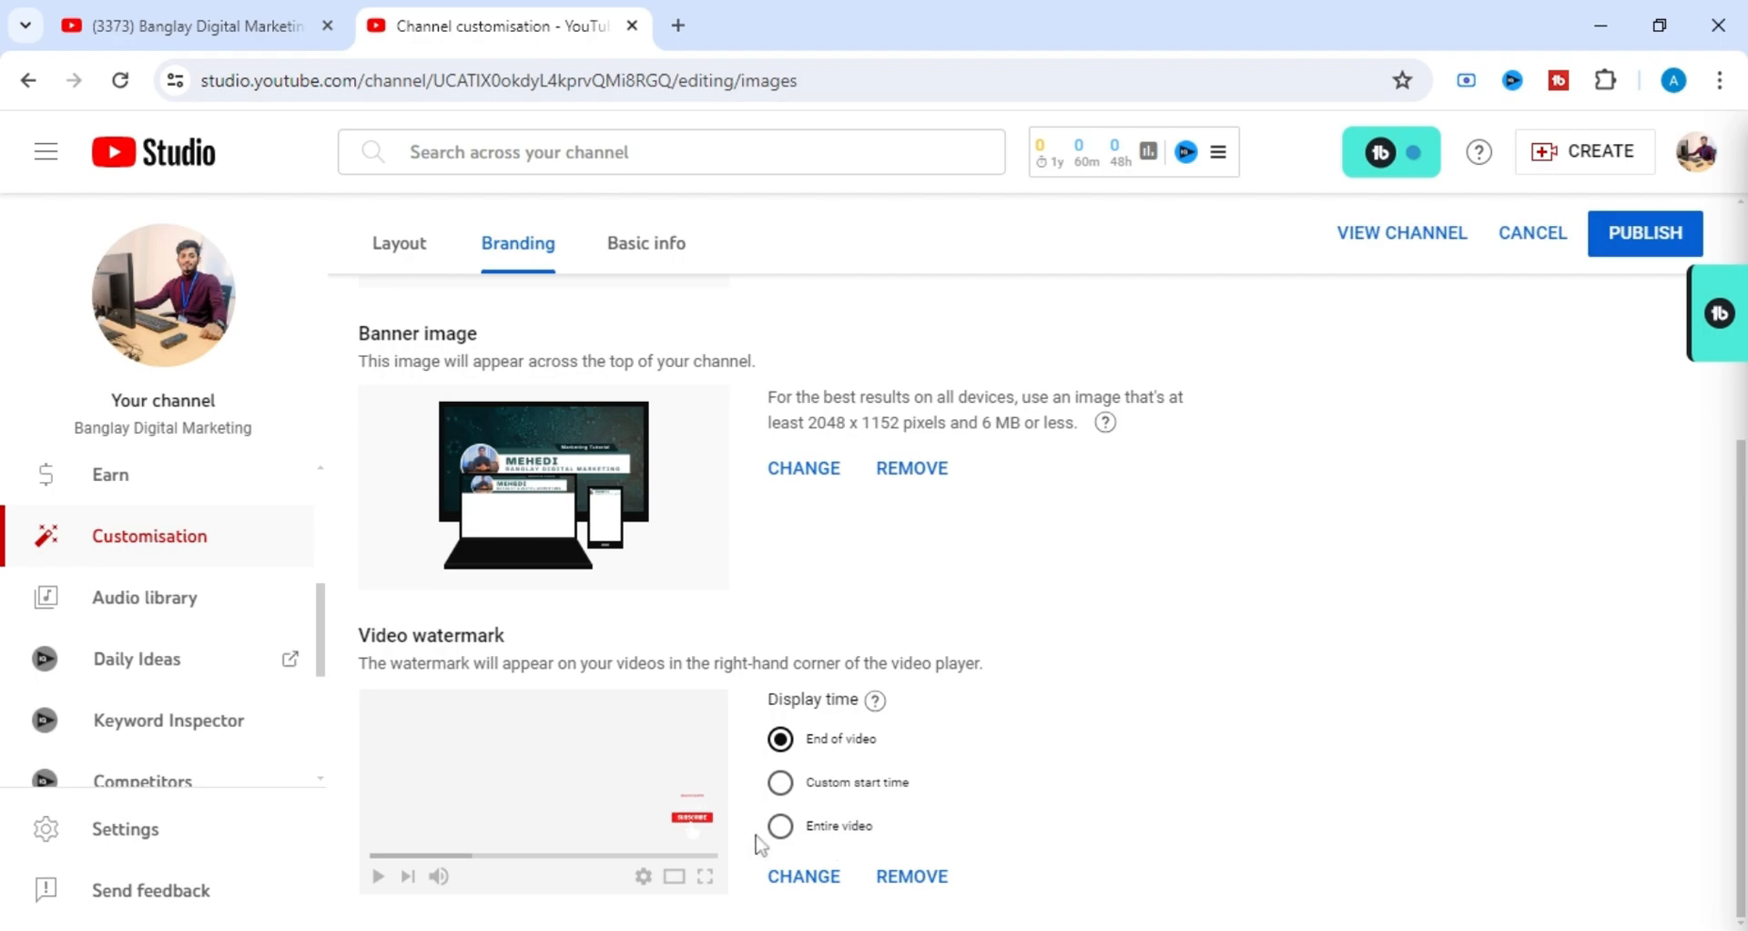
Set the watermark's display time back to Entire video and review the picture, banner and watermark settings.
left_click(782, 828)
scroll(1034, 703, "up", 3)
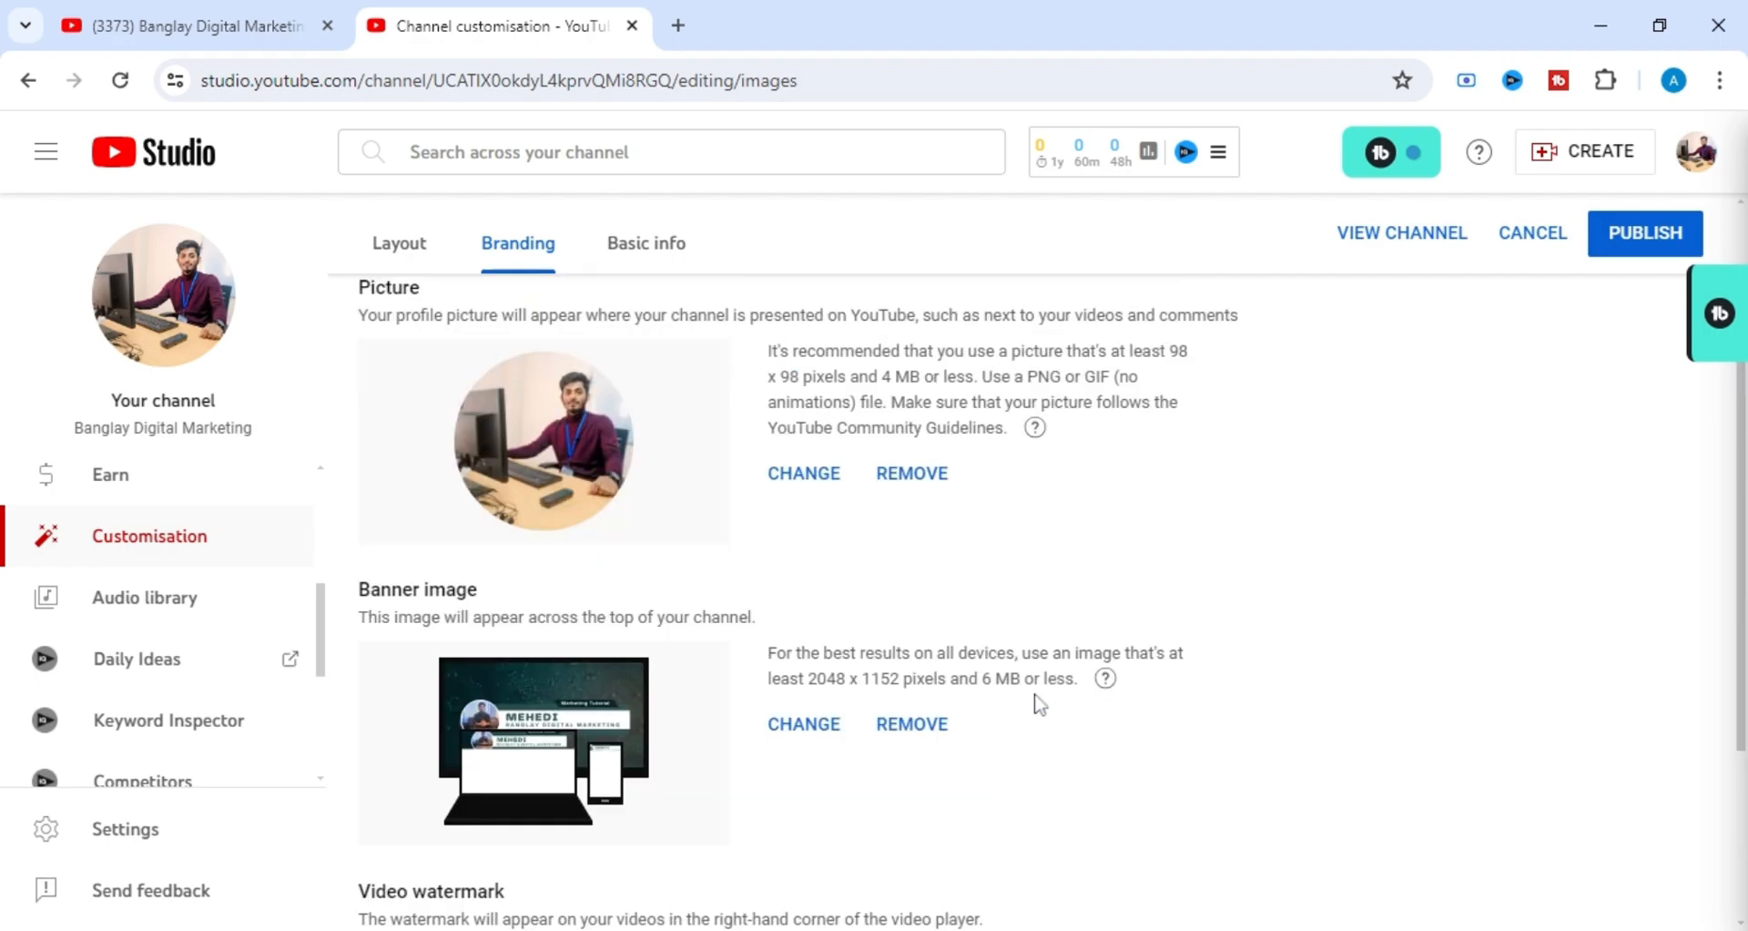
scroll(1034, 703, "down", 3)
scroll(1035, 703, "up", 4)
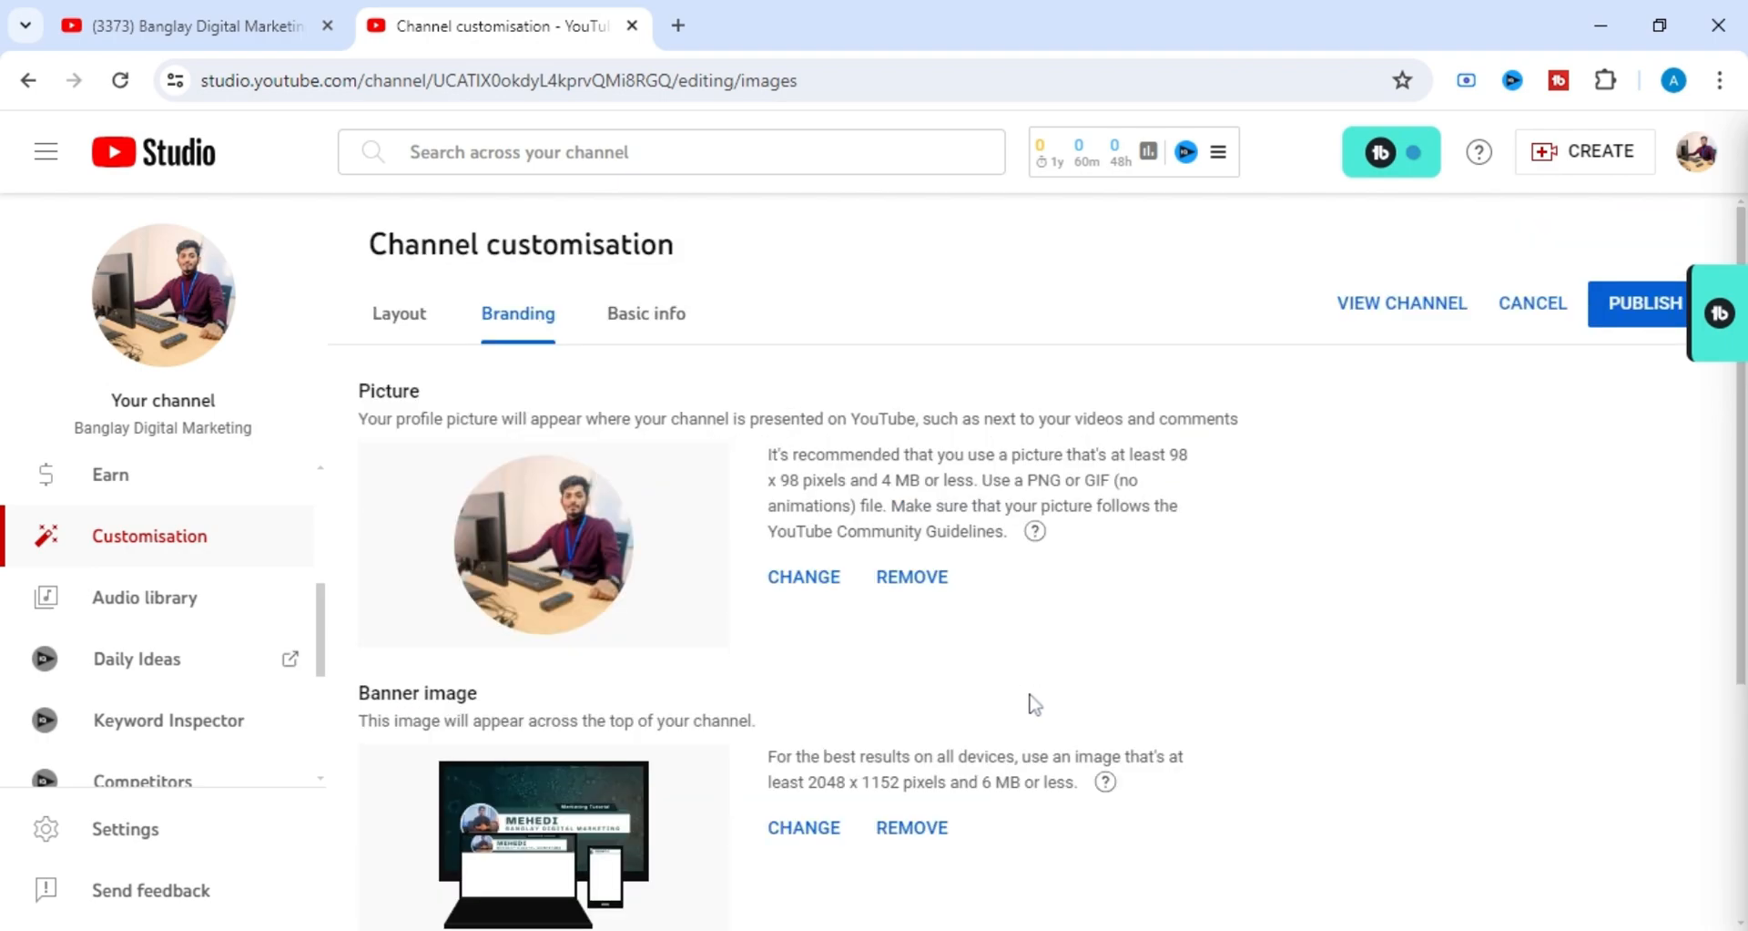
scroll(1257, 665, "down", 4)
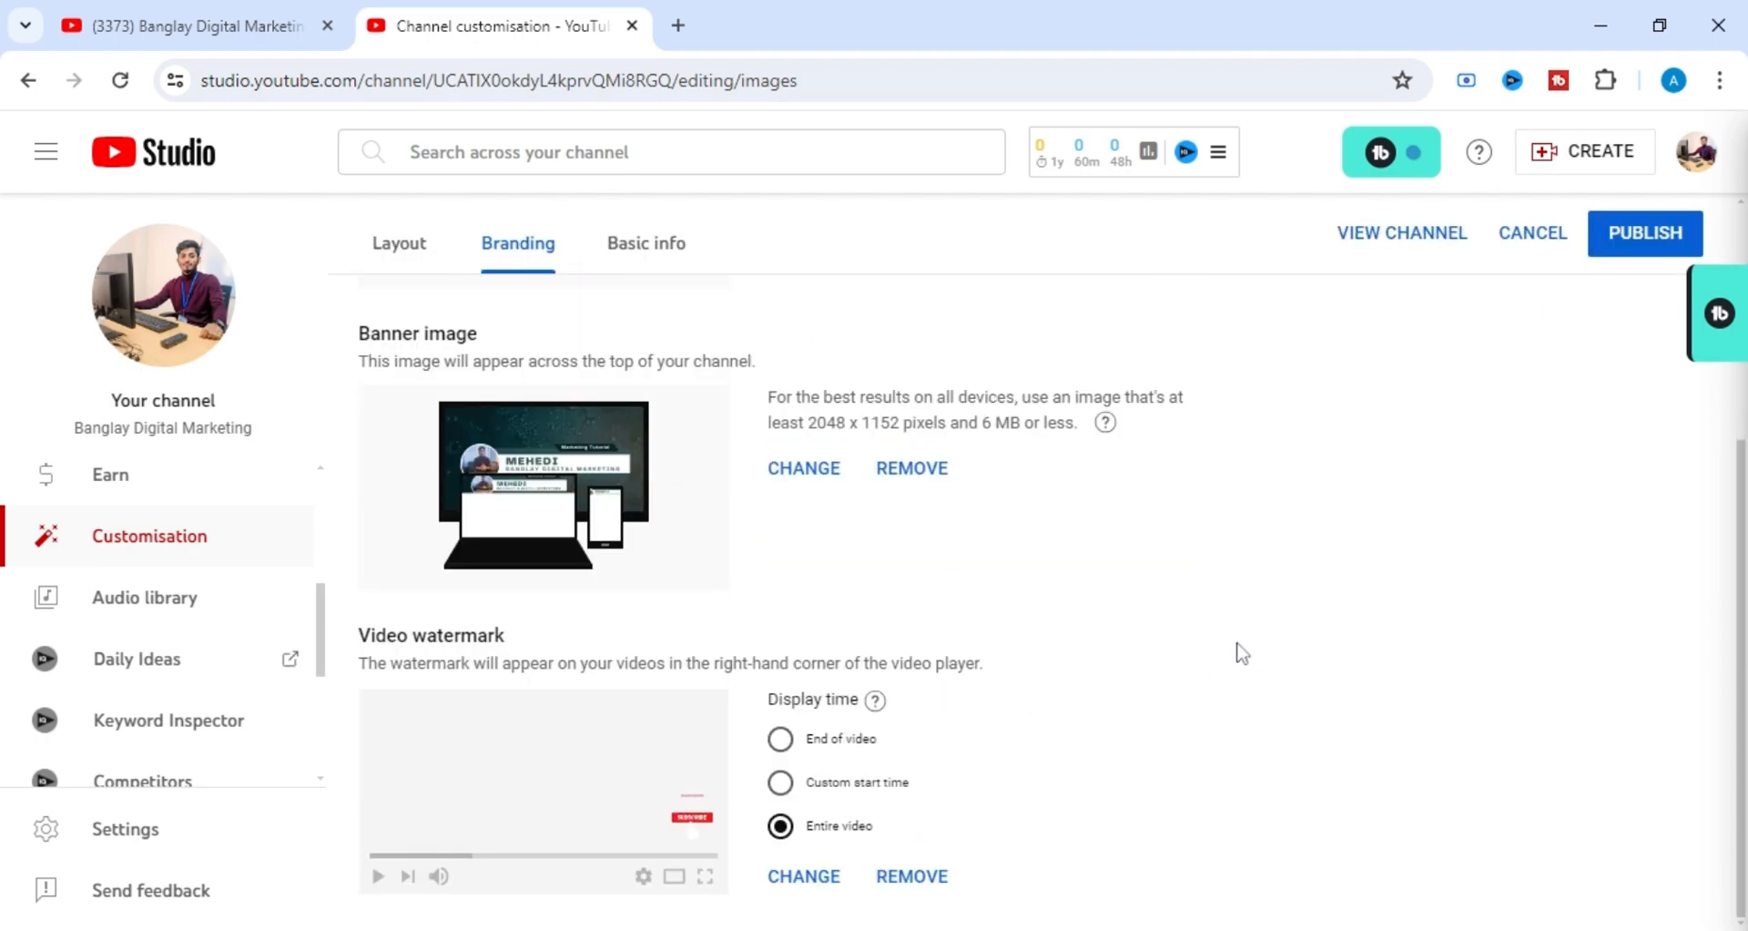
scroll(685, 754, "up", 4)
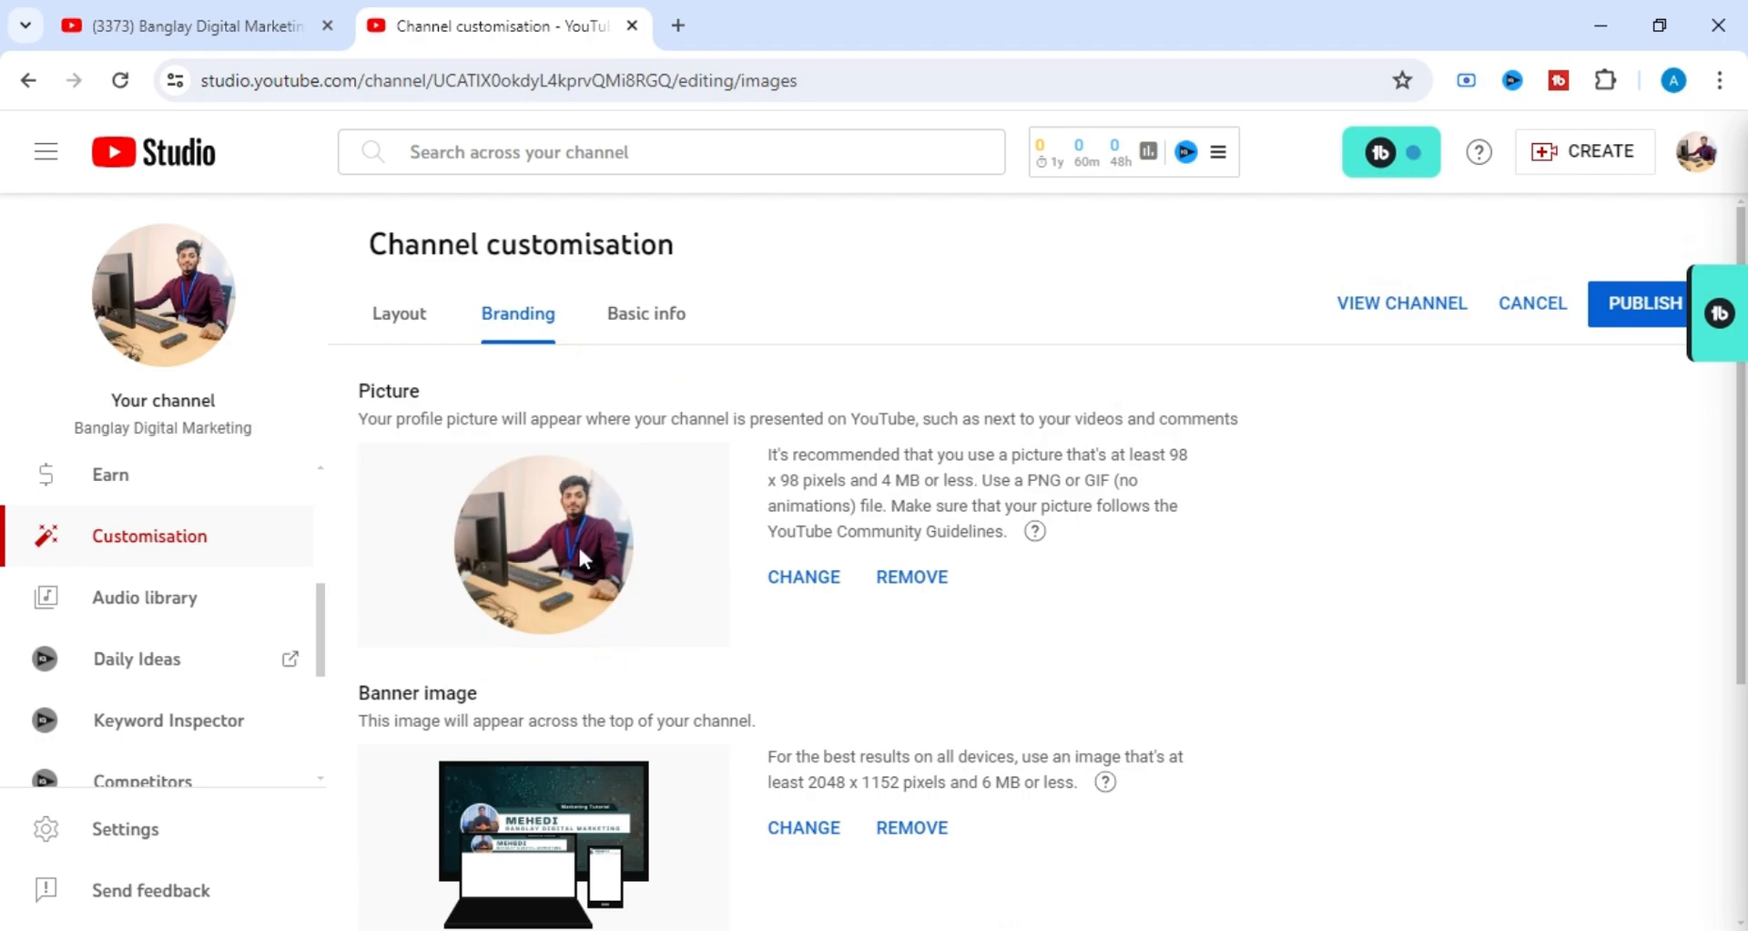
scroll(656, 657, "down", 3)
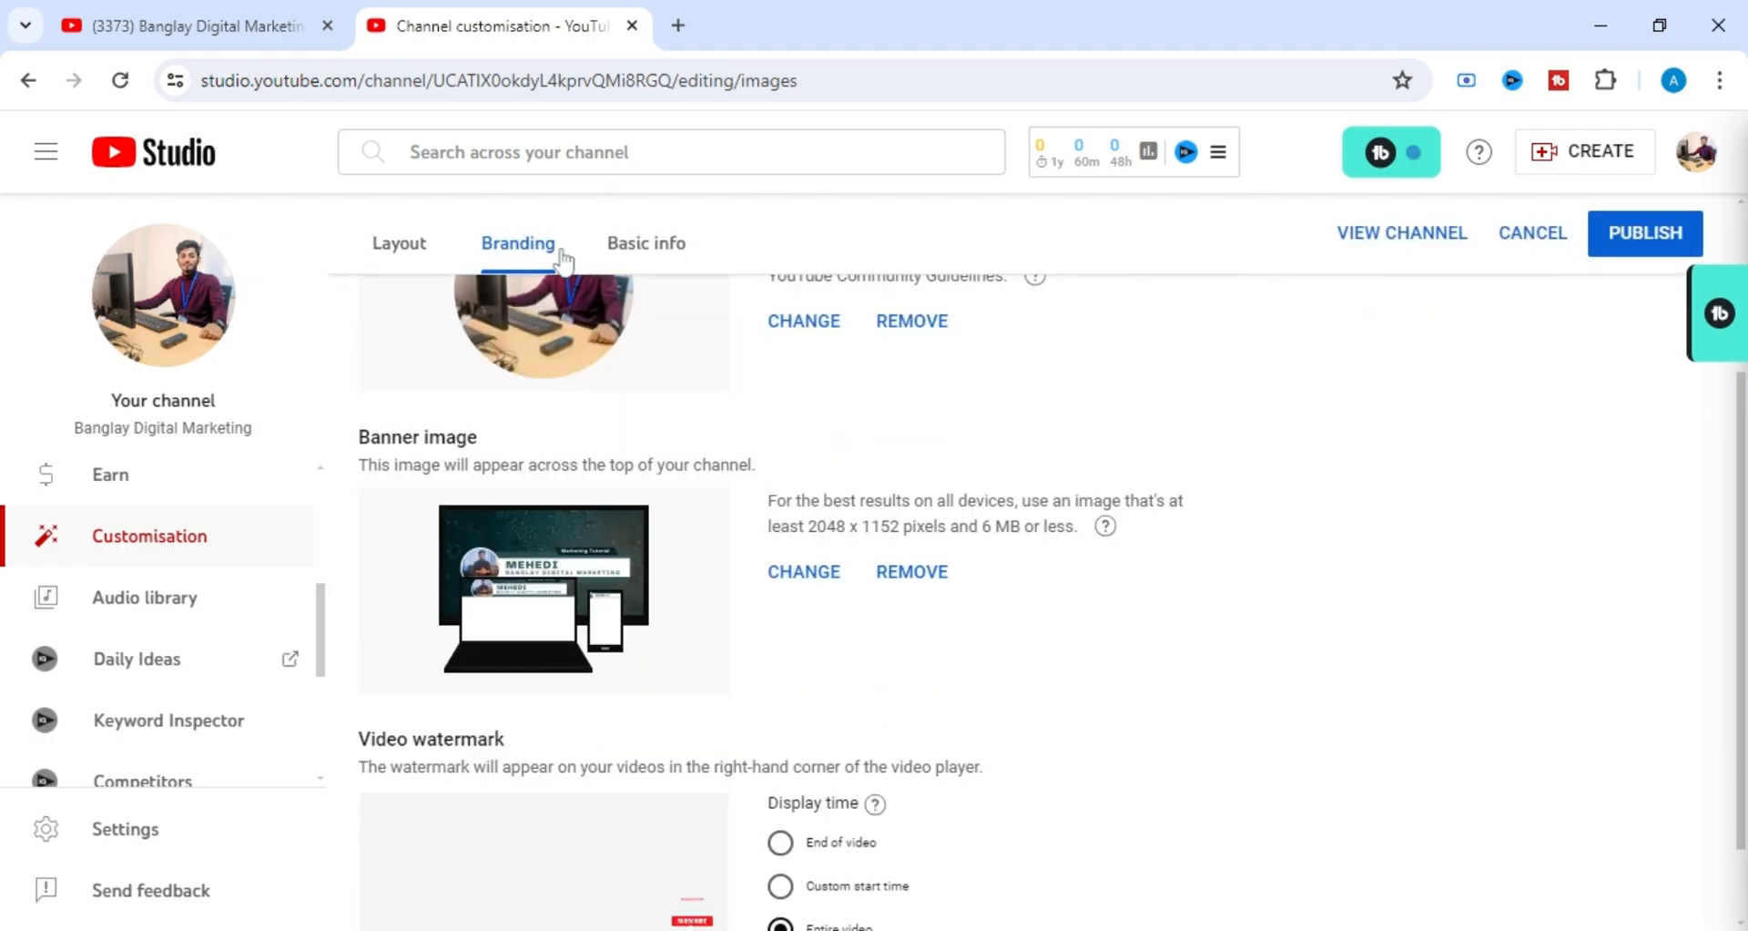
scroll(619, 659, "down", 1)
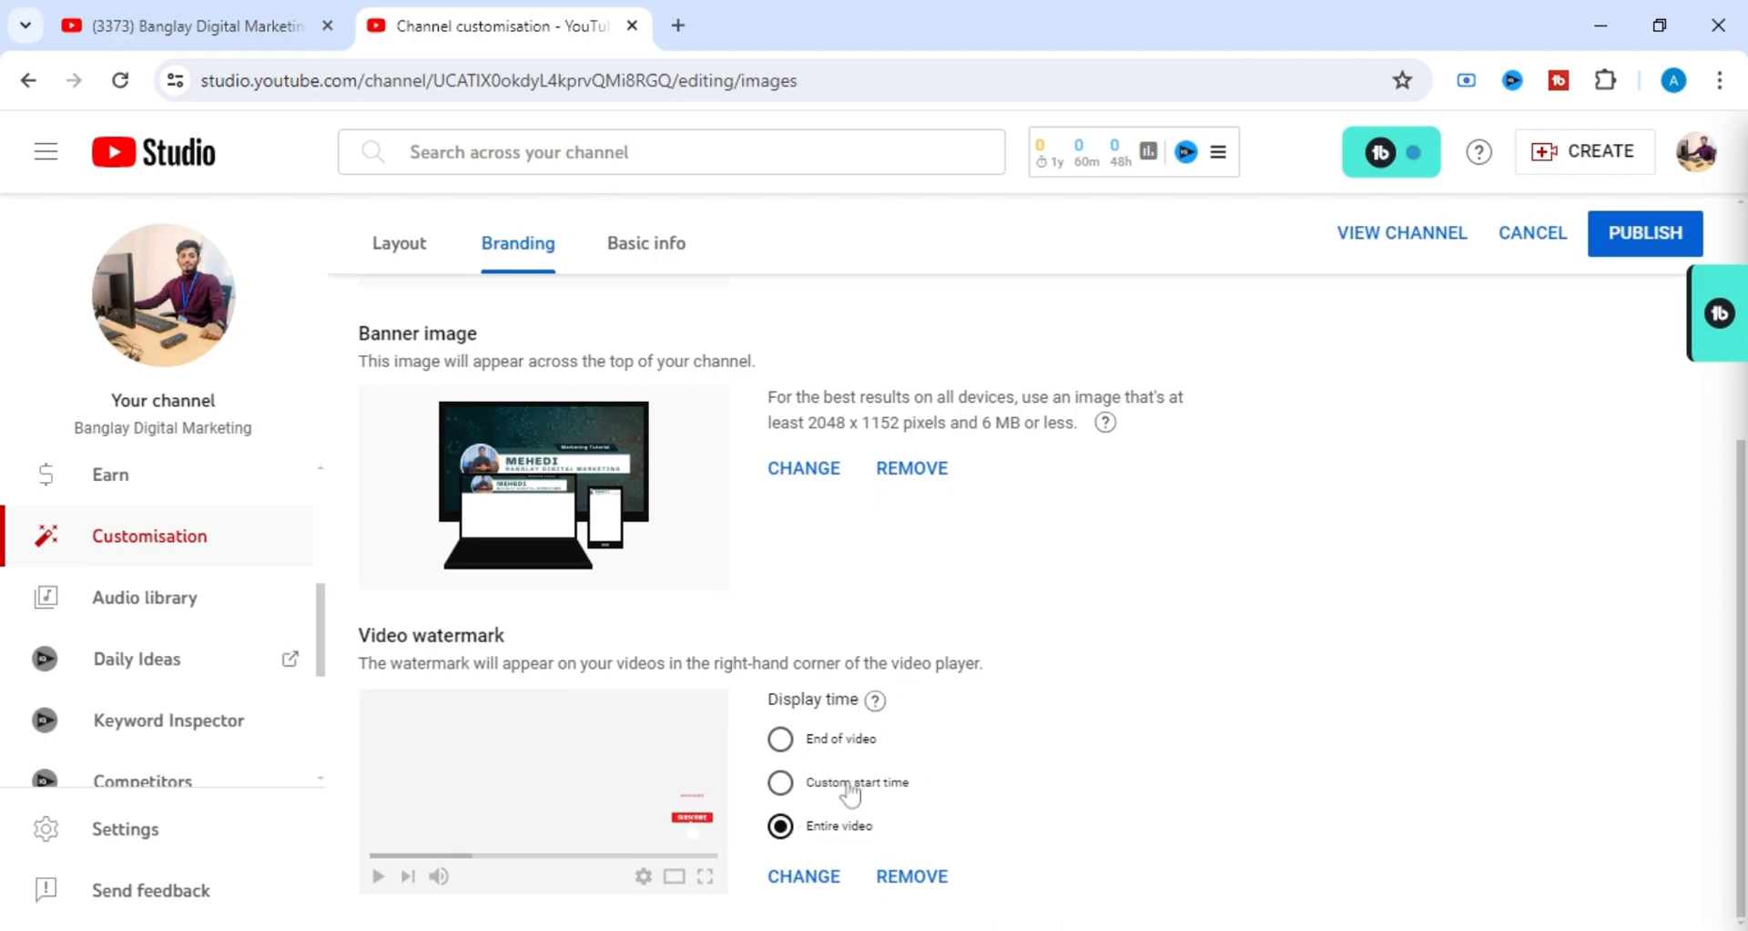
scroll(849, 794, "up", 4)
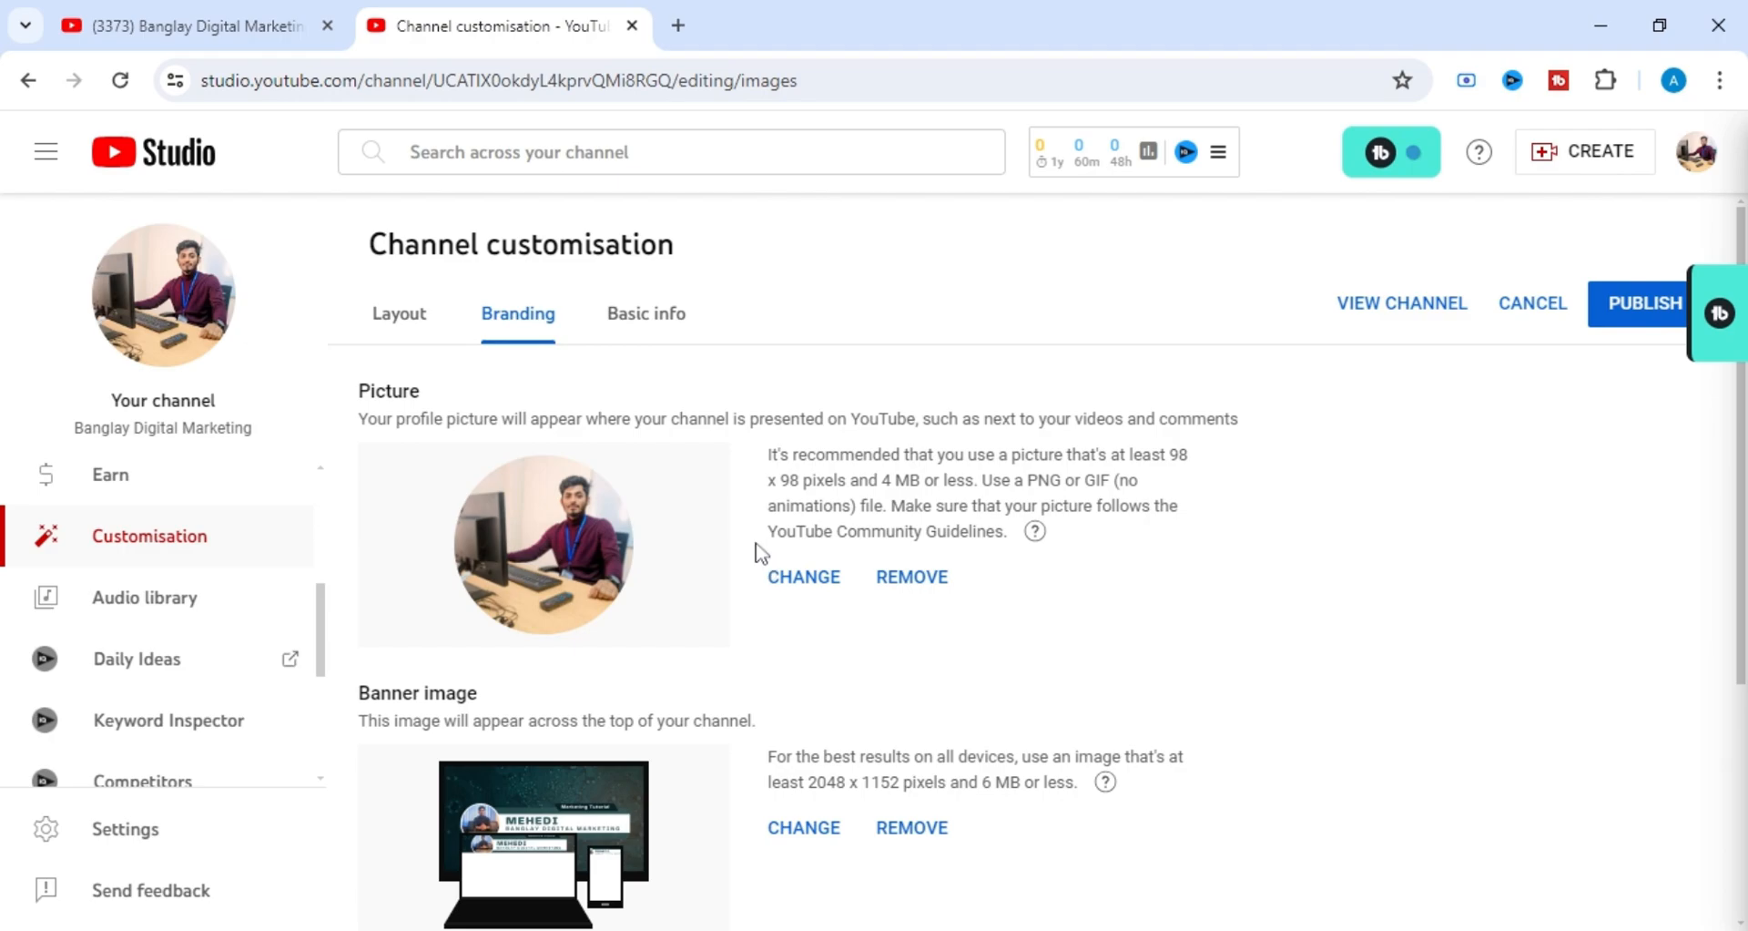
Open the channel's basic info and examine the Name, Handle and Description fields and their change rules.
left_click(640, 318)
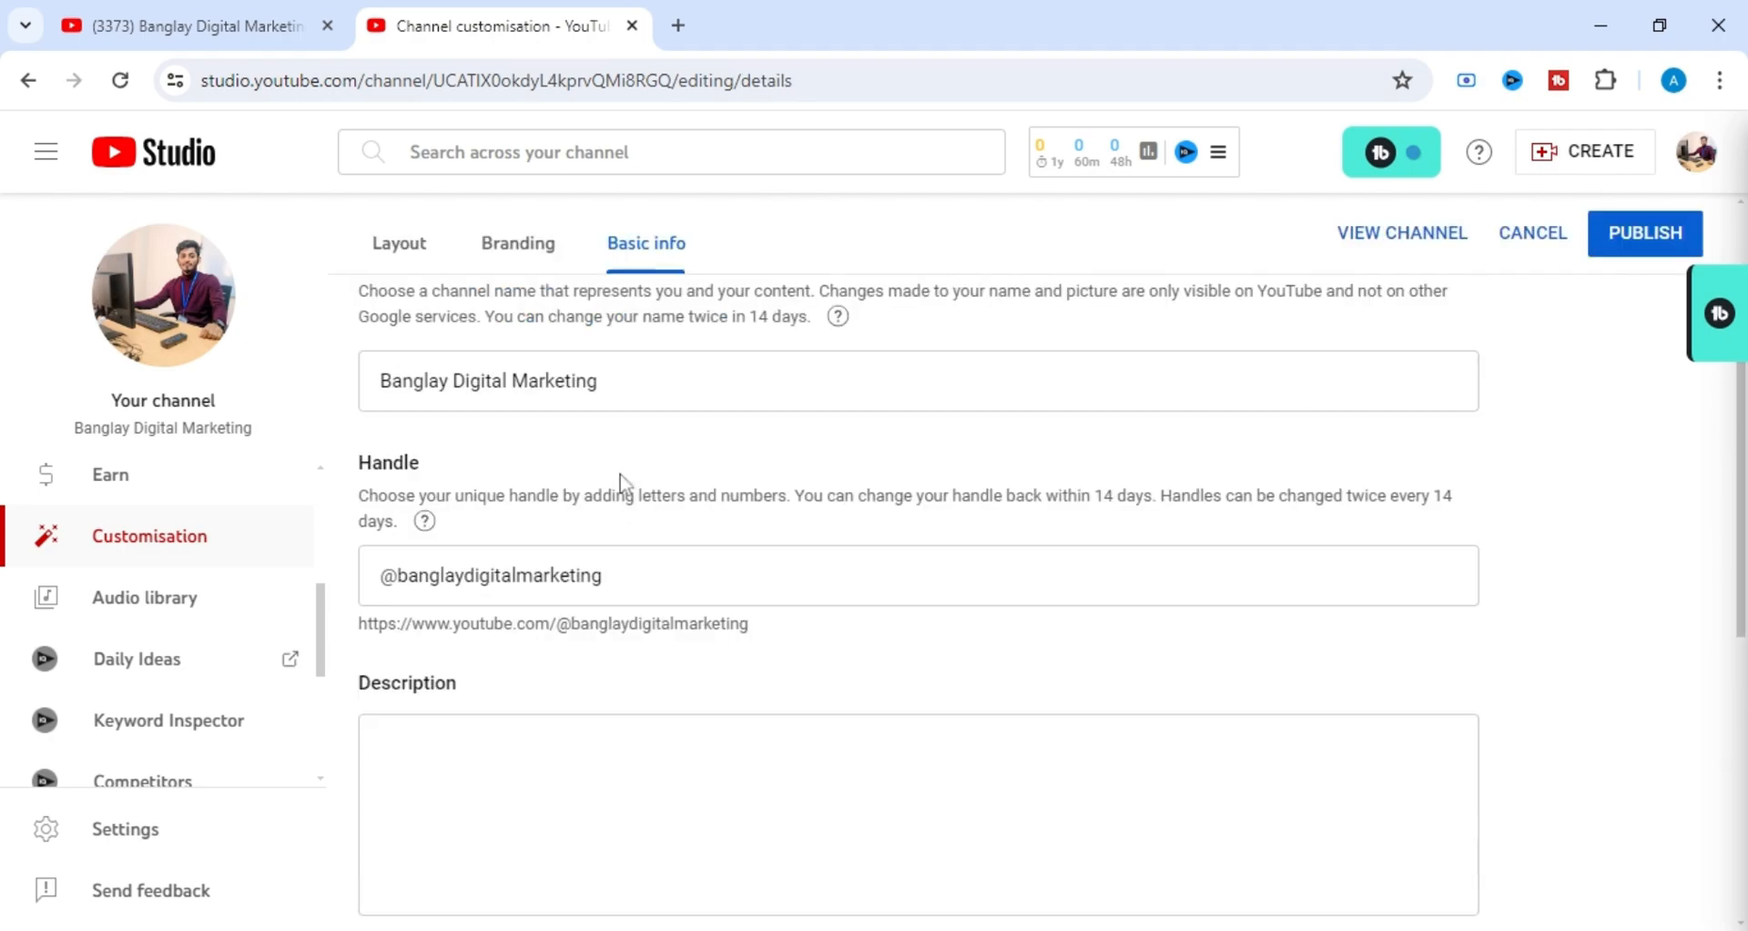
scroll(621, 482, "down", 1)
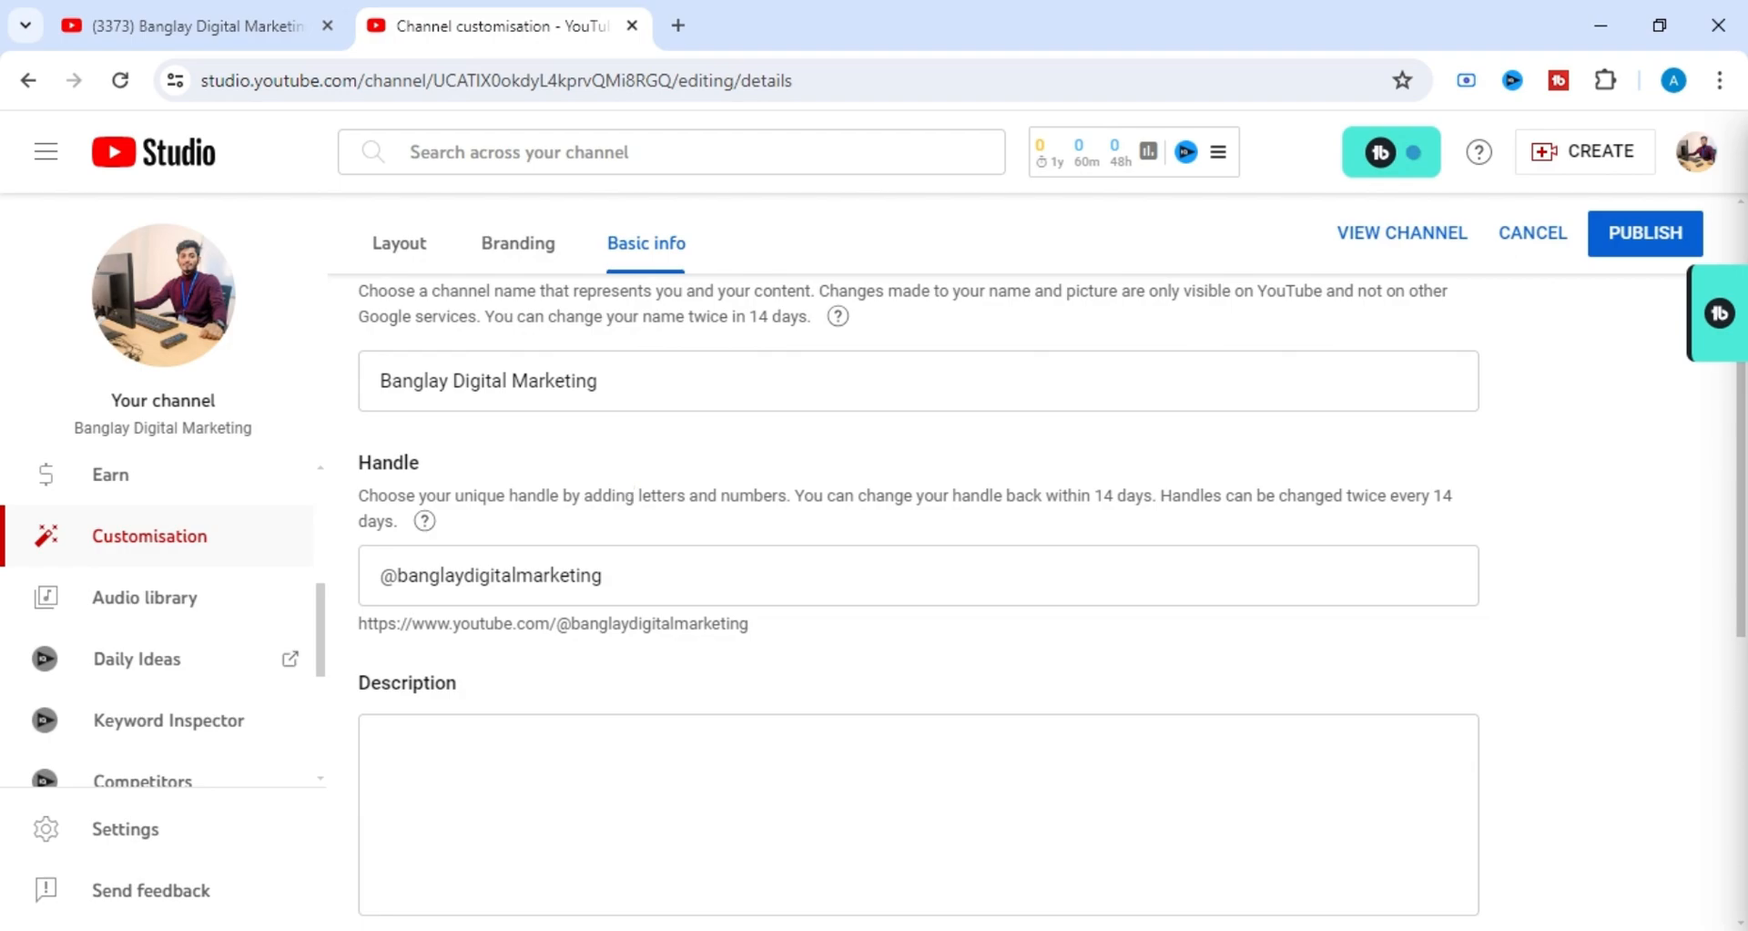
scroll(564, 414, "up", 1)
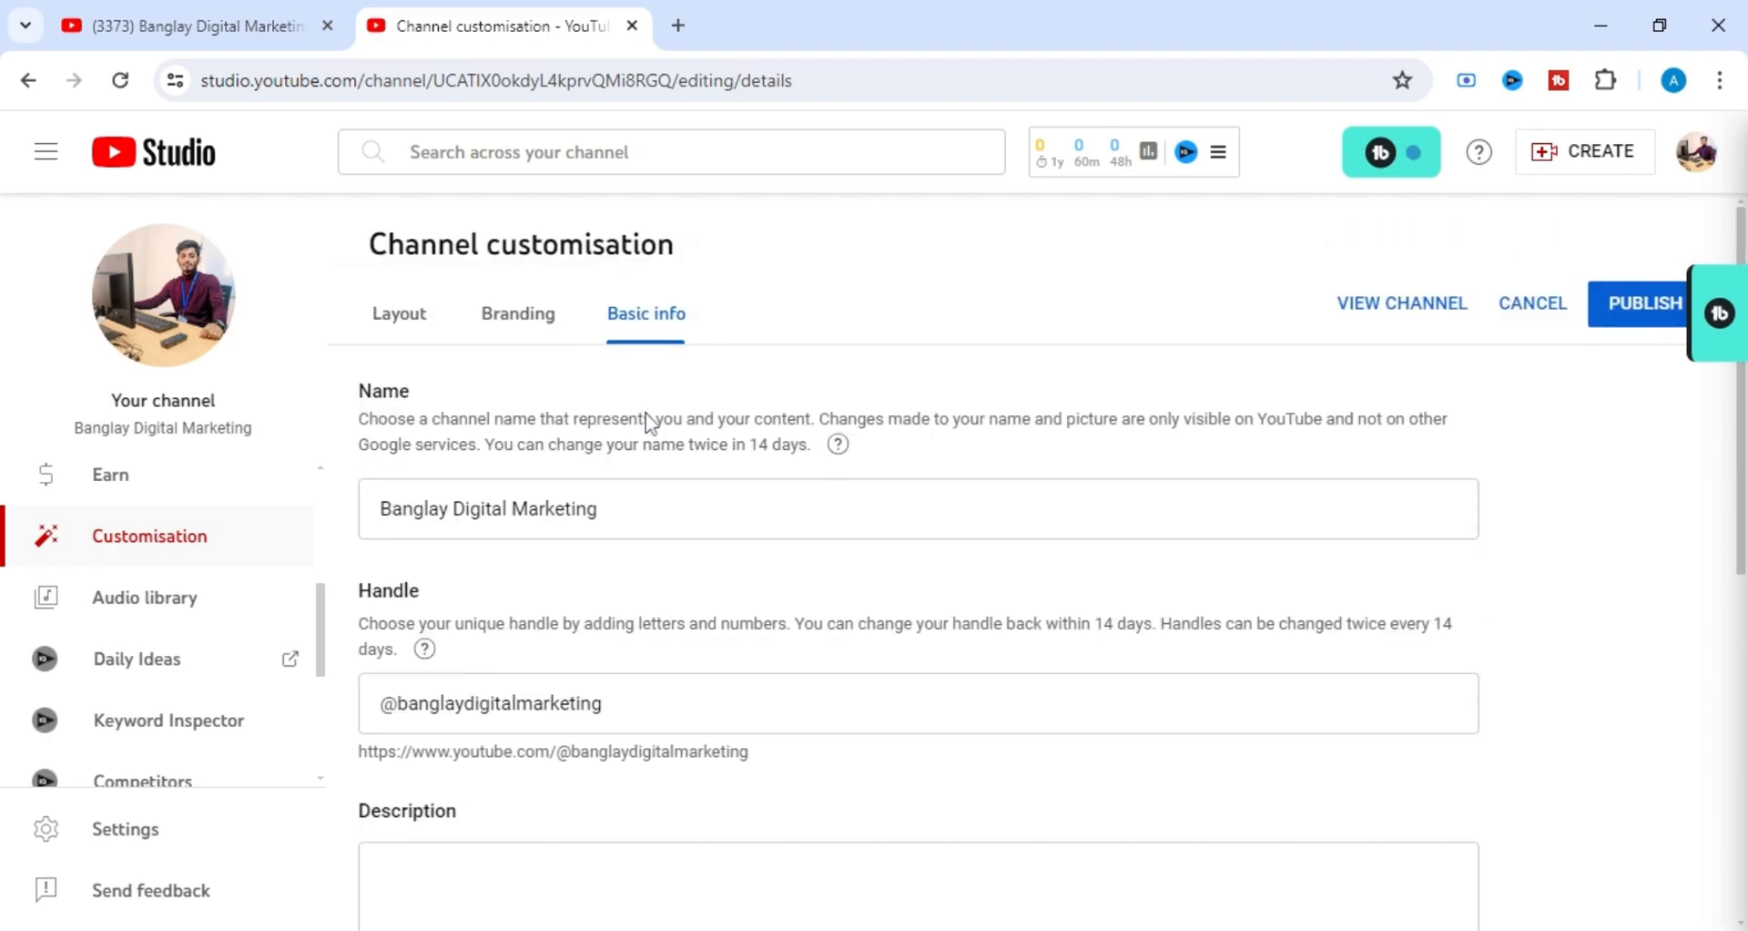
scroll(476, 409, "down", 2)
left_click(577, 445)
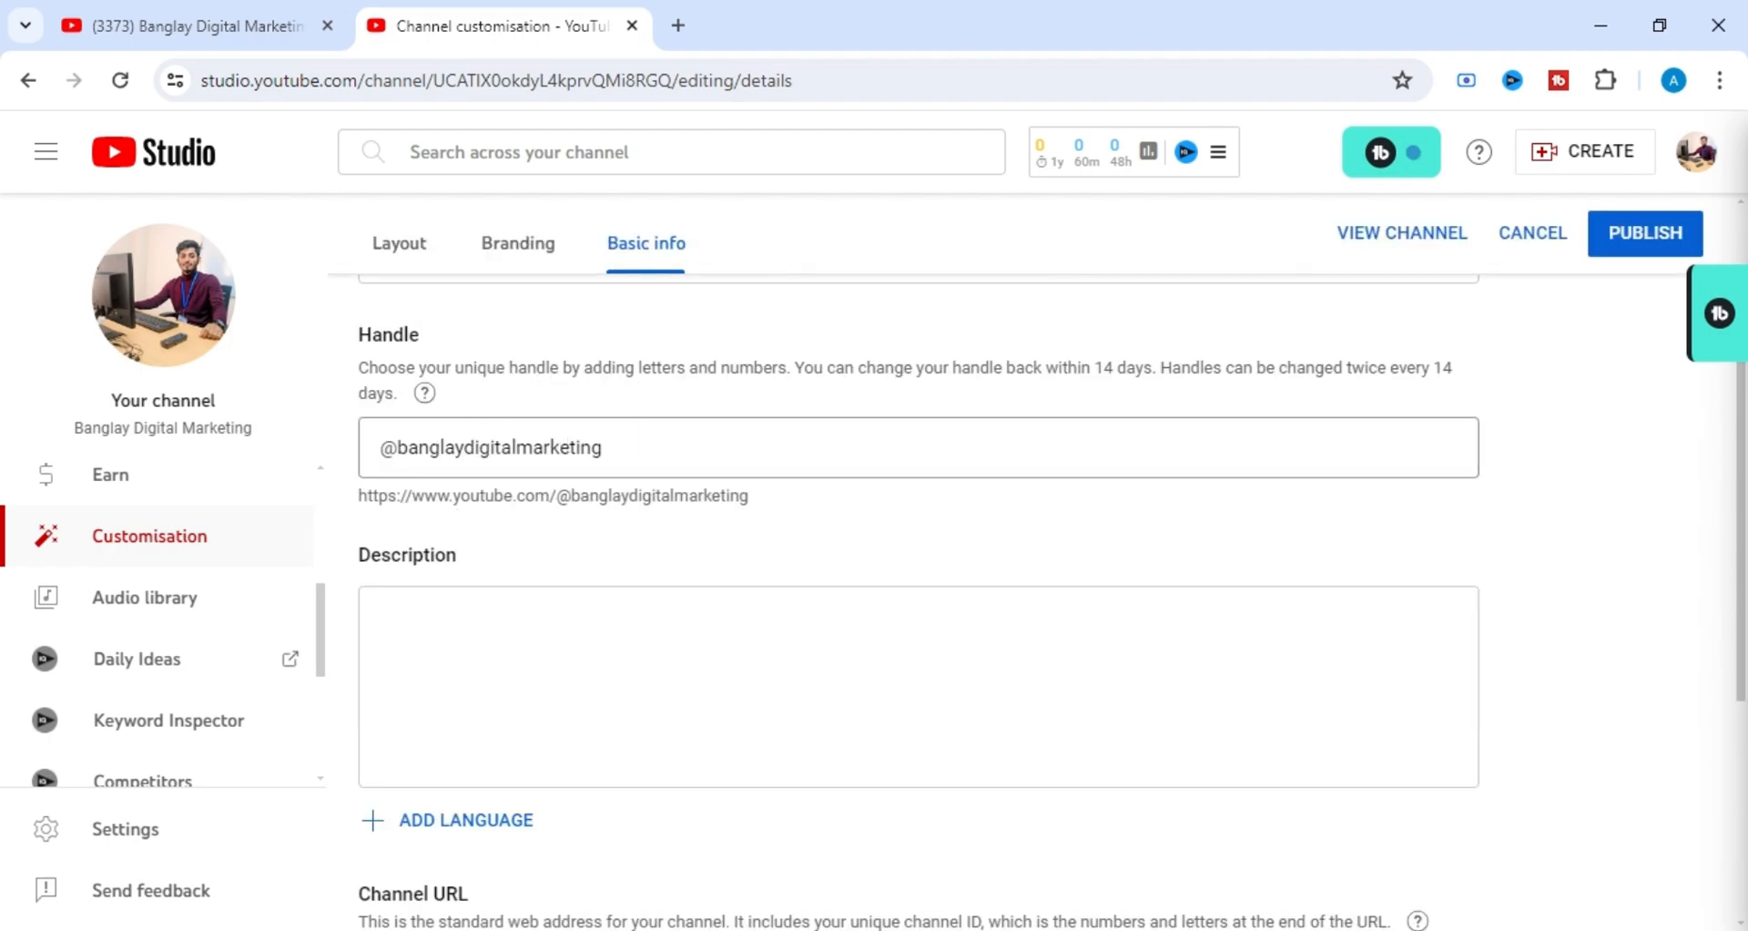
scroll(673, 463, "up", 1)
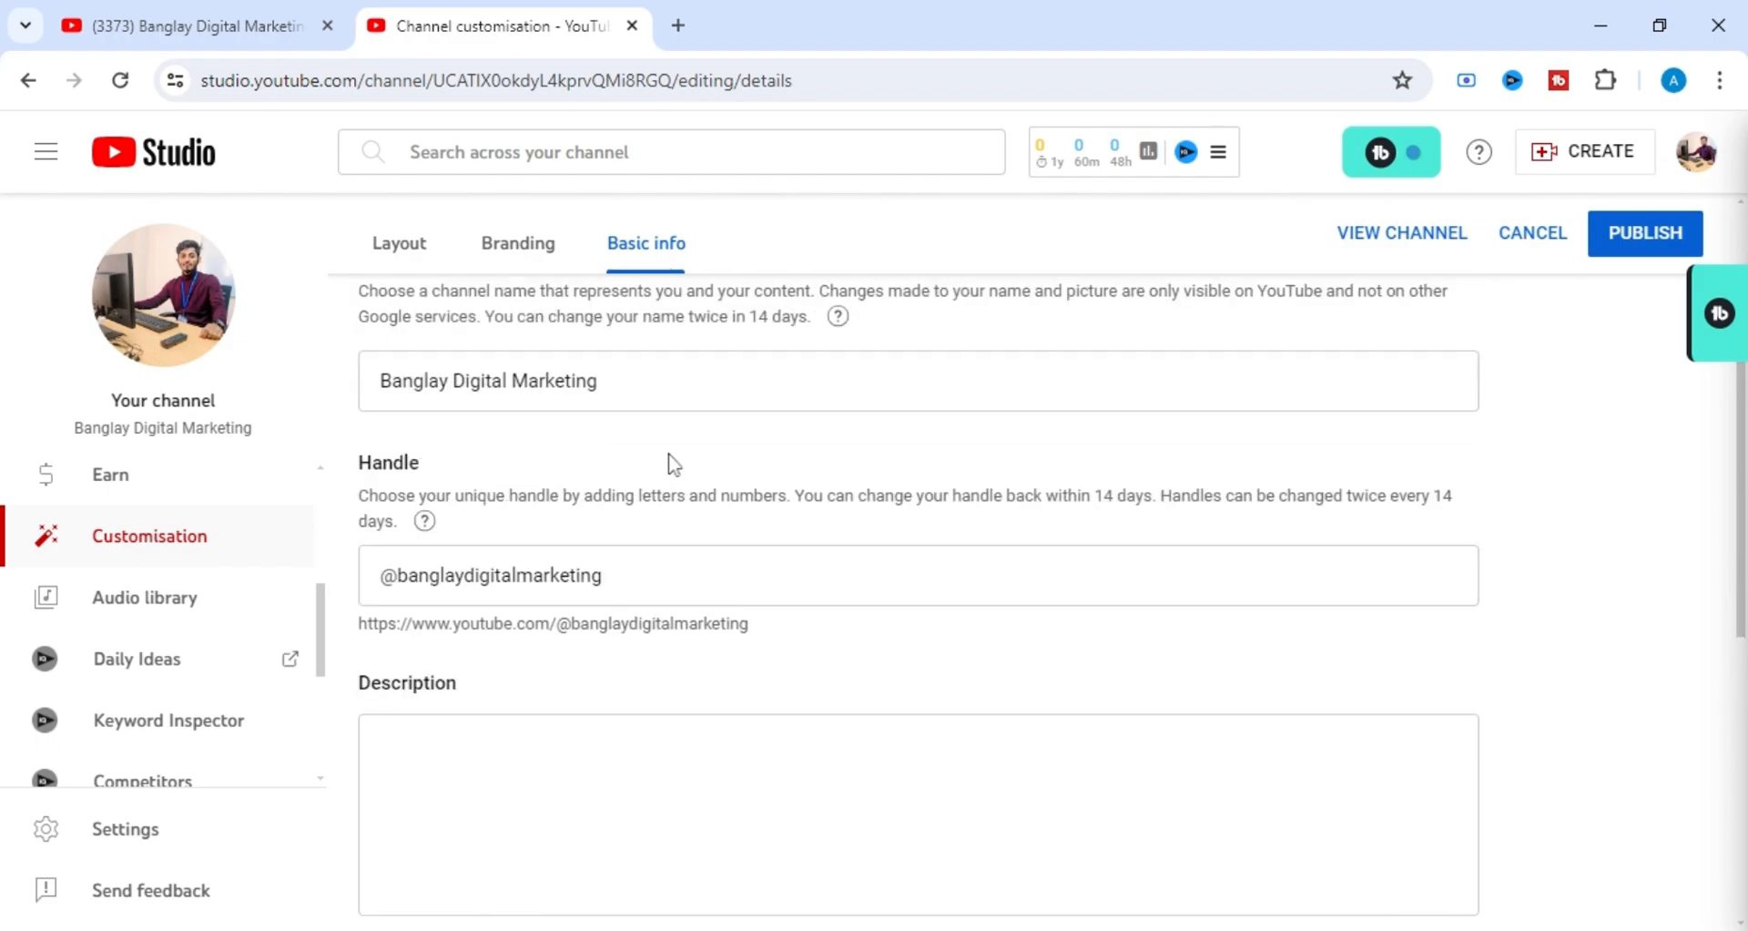
scroll(673, 463, "up", 1)
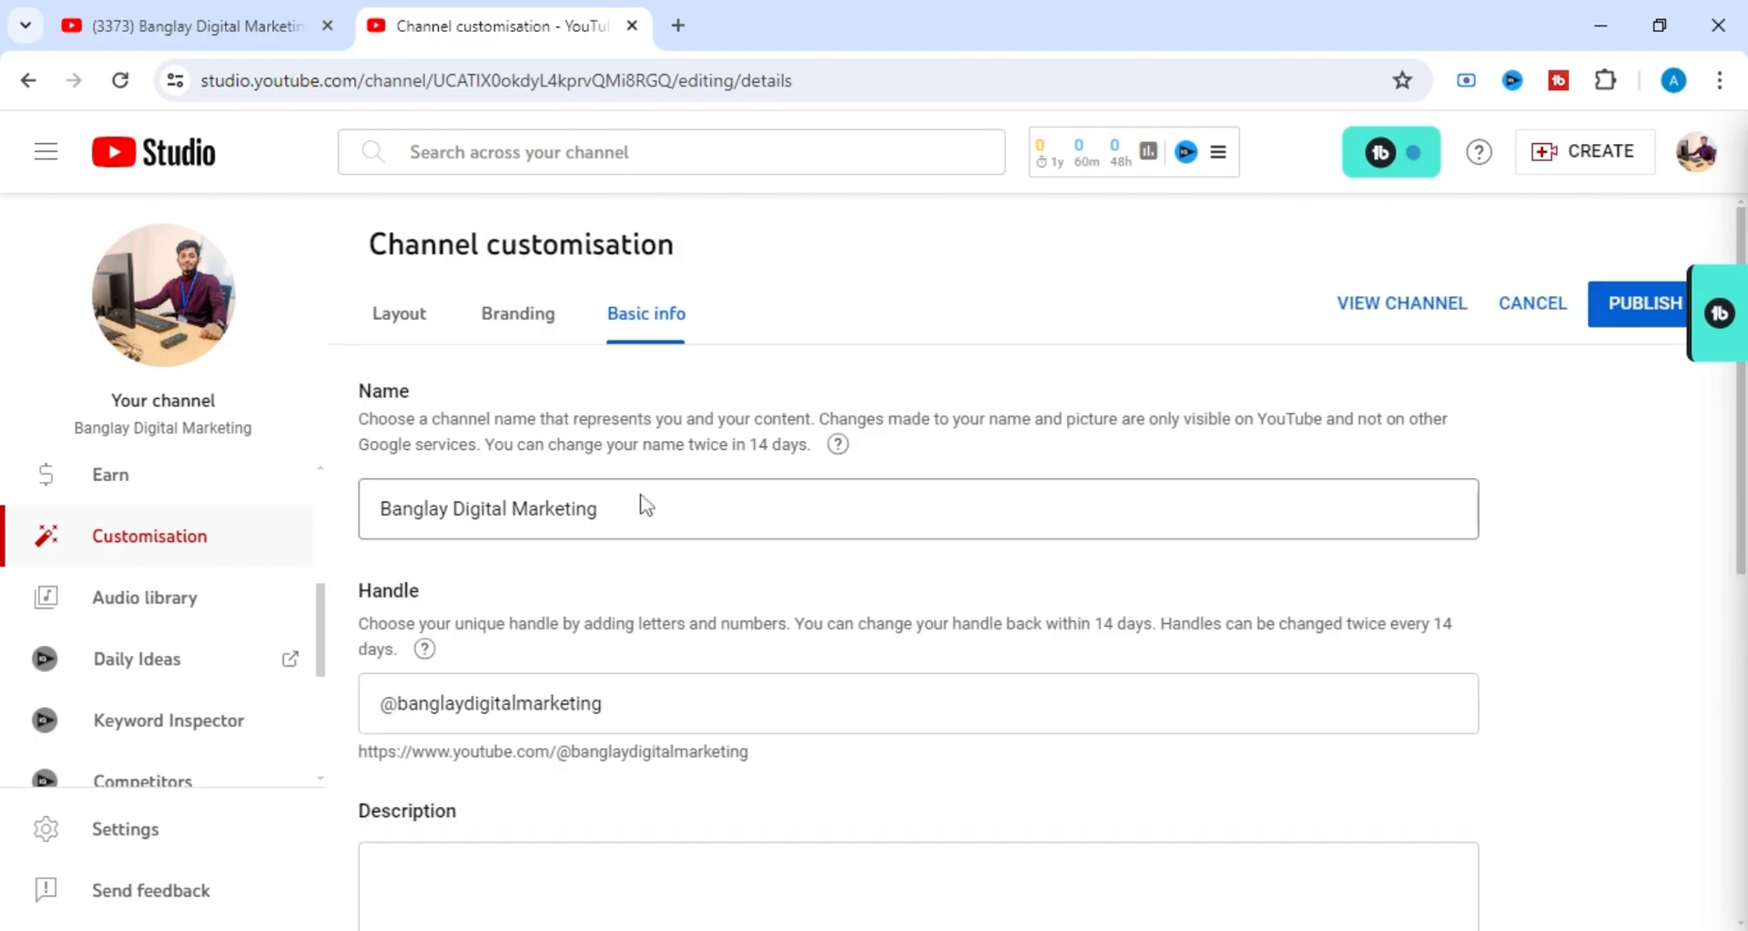
scroll(652, 539, "down", 1)
scroll(608, 386, "up", 1)
scroll(625, 690, "down", 1)
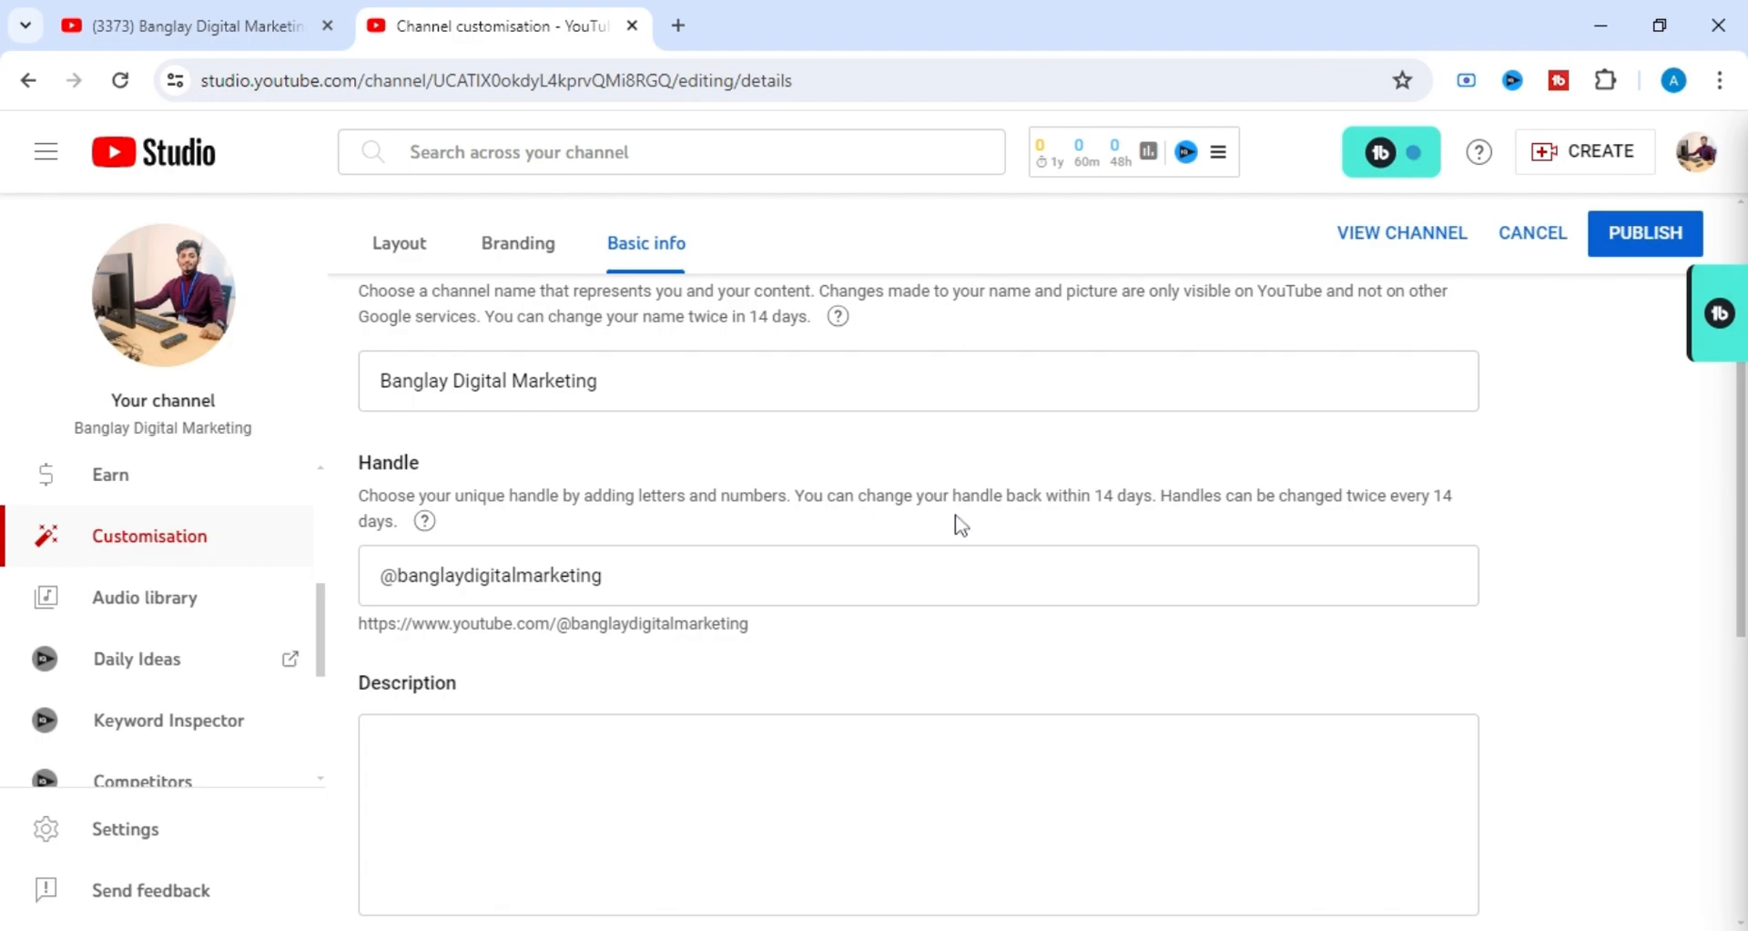
Examine the Handle rules on changing the handle back within 14 days and changing it twice every 14 days.
left_click_drag(874, 496, 1060, 497)
left_click(815, 540)
left_click_drag(803, 495, 1151, 499)
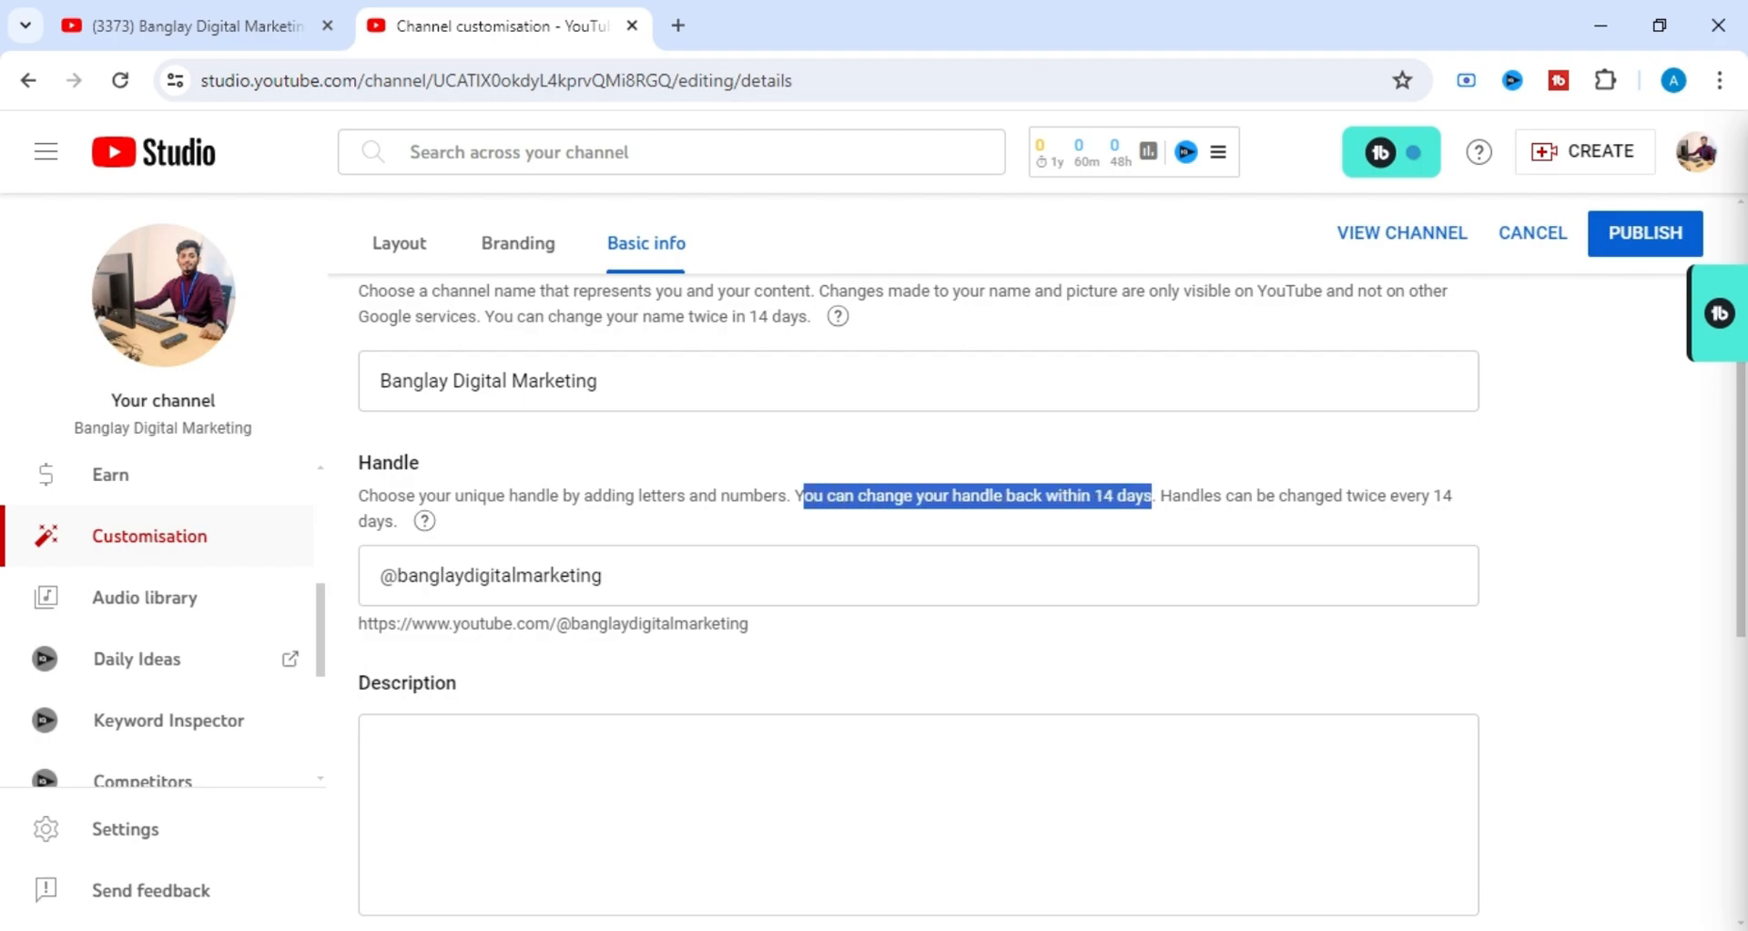
left_click(1068, 541)
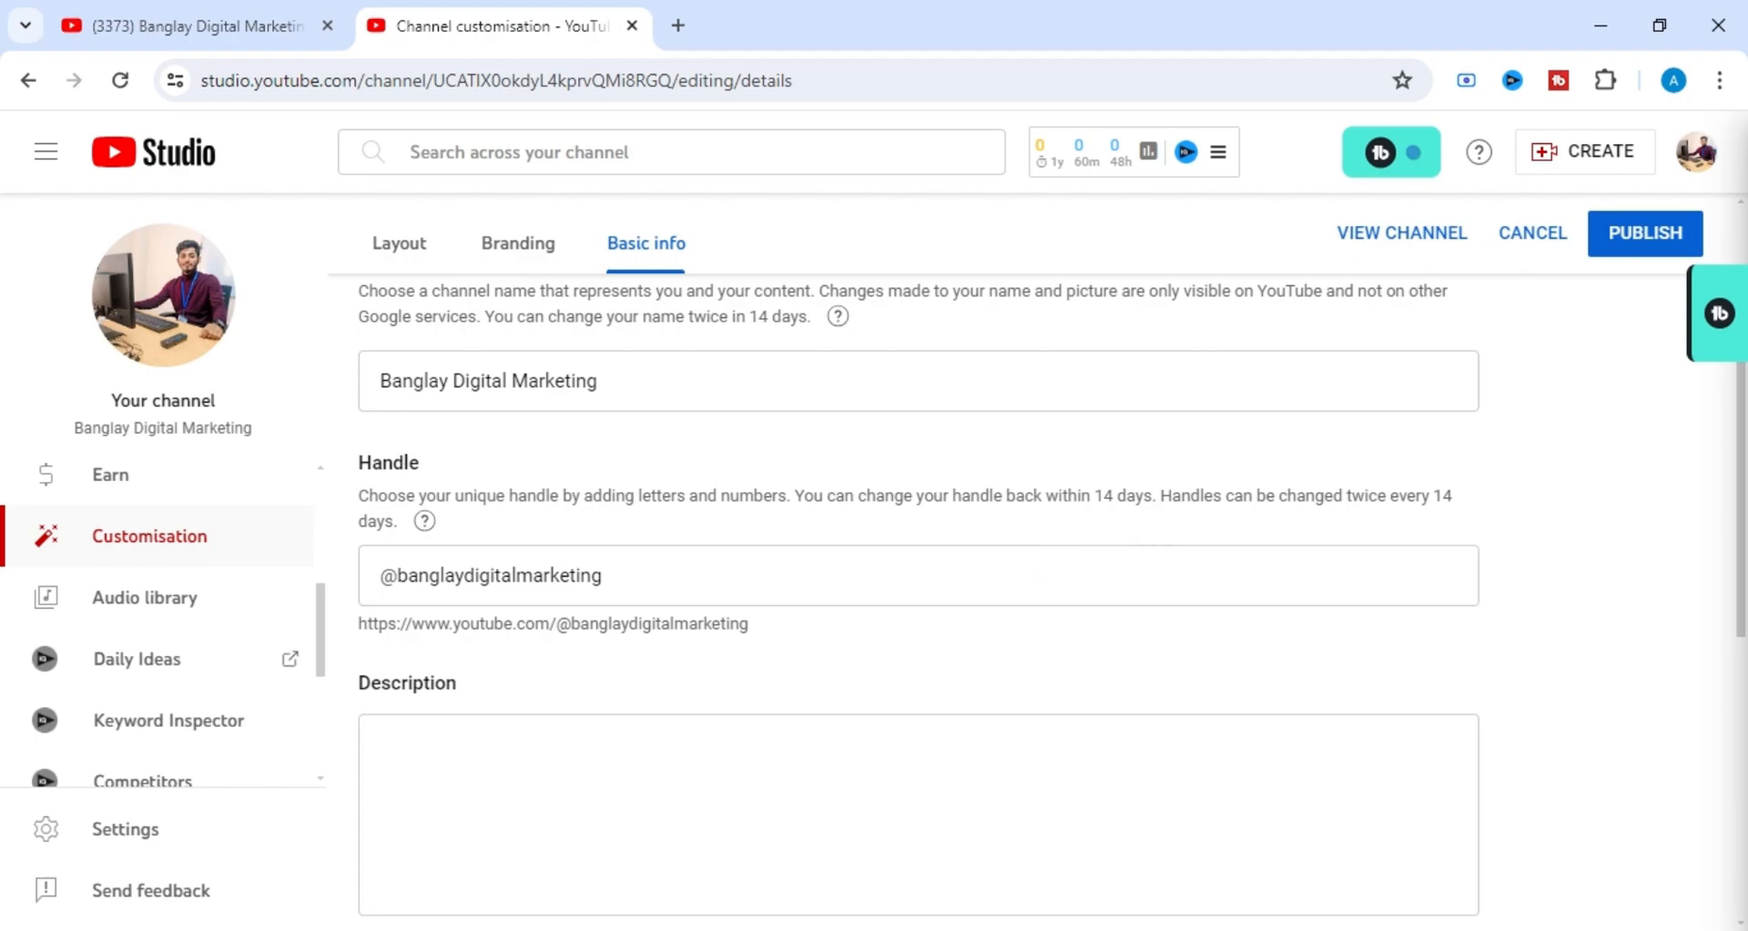
left_click_drag(1171, 495, 1443, 527)
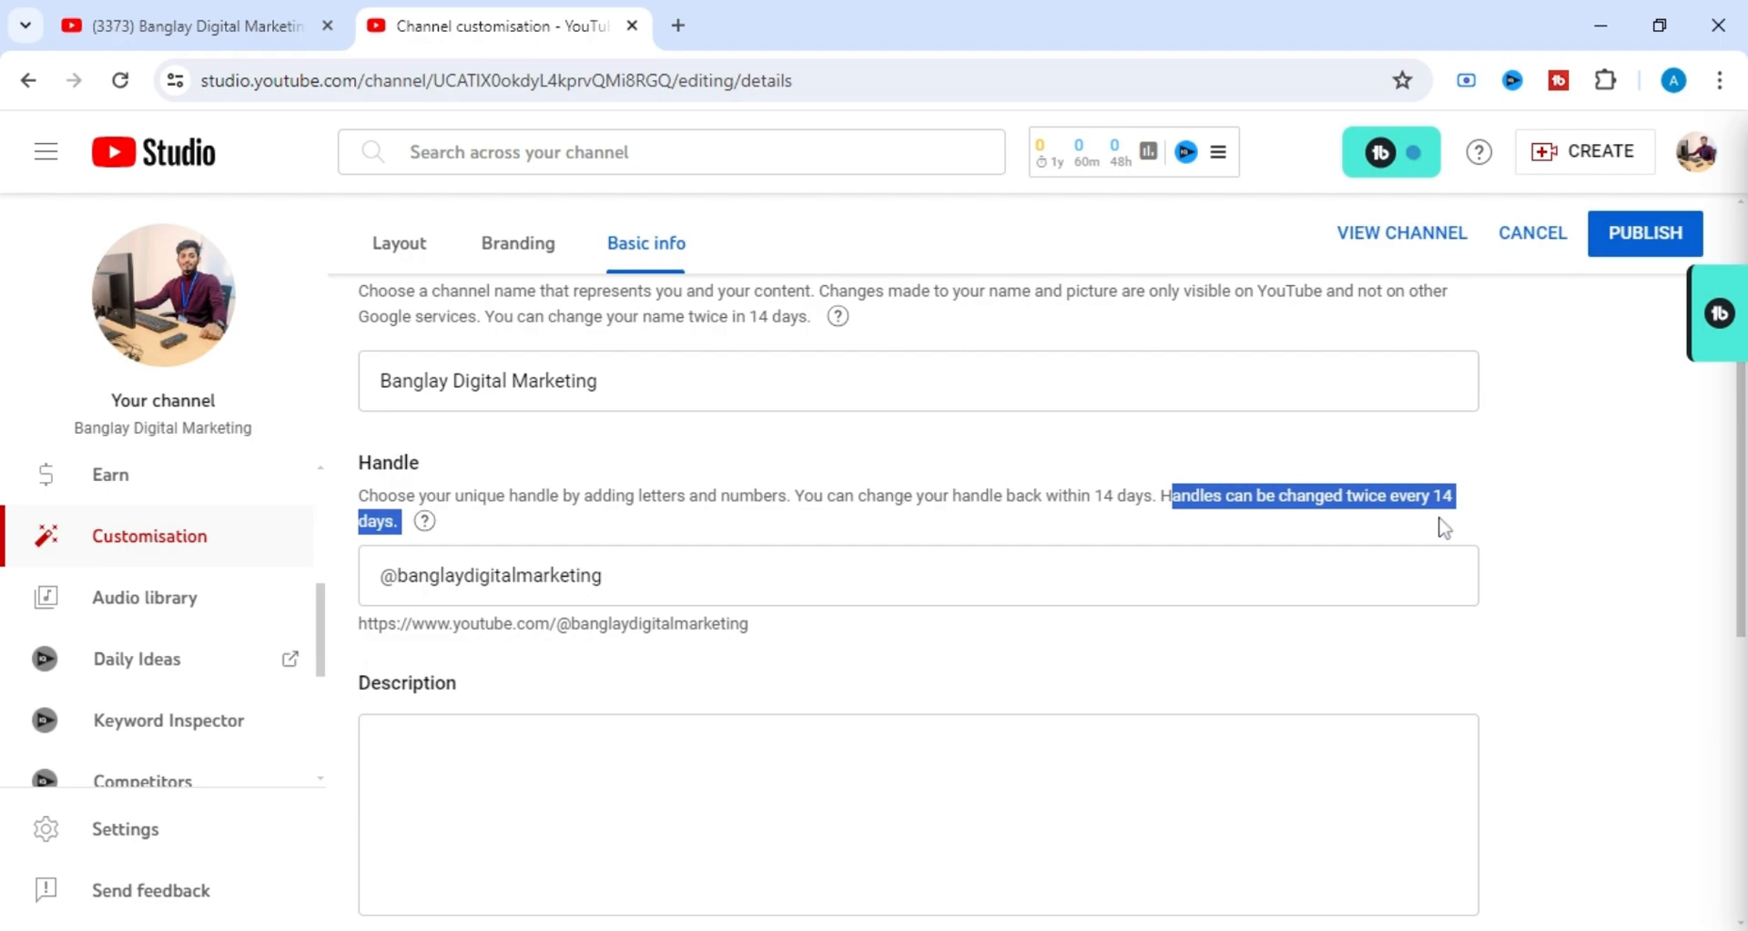
left_click(1037, 520)
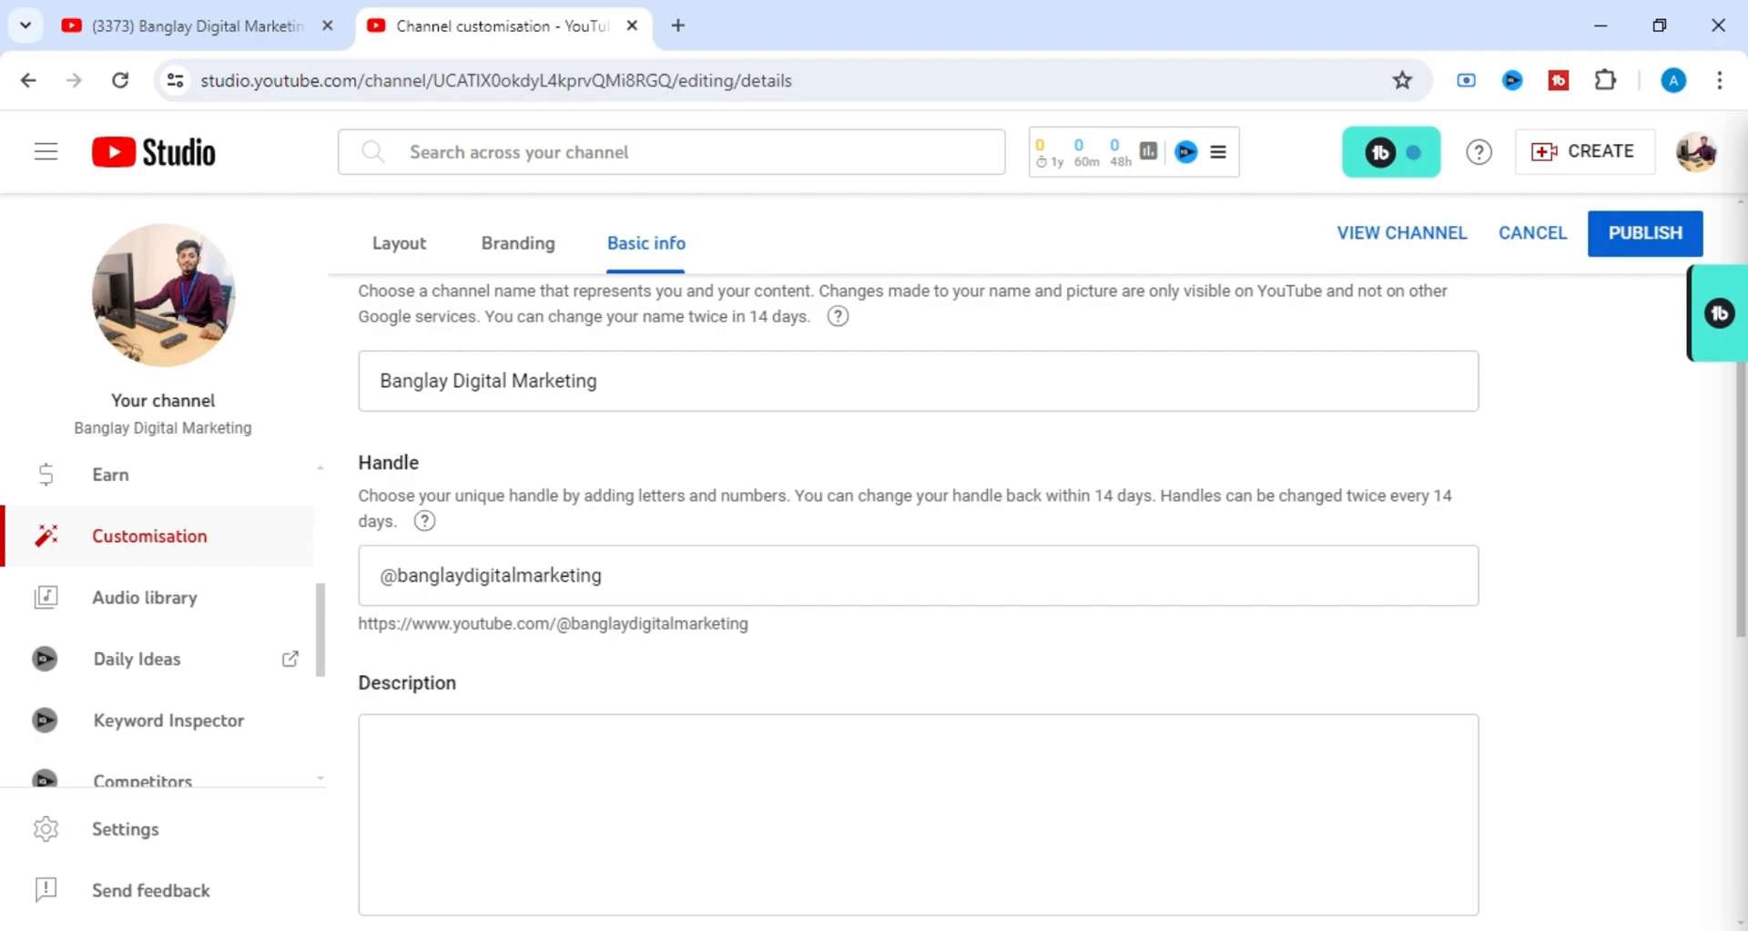
left_click_drag(1345, 495, 1386, 495)
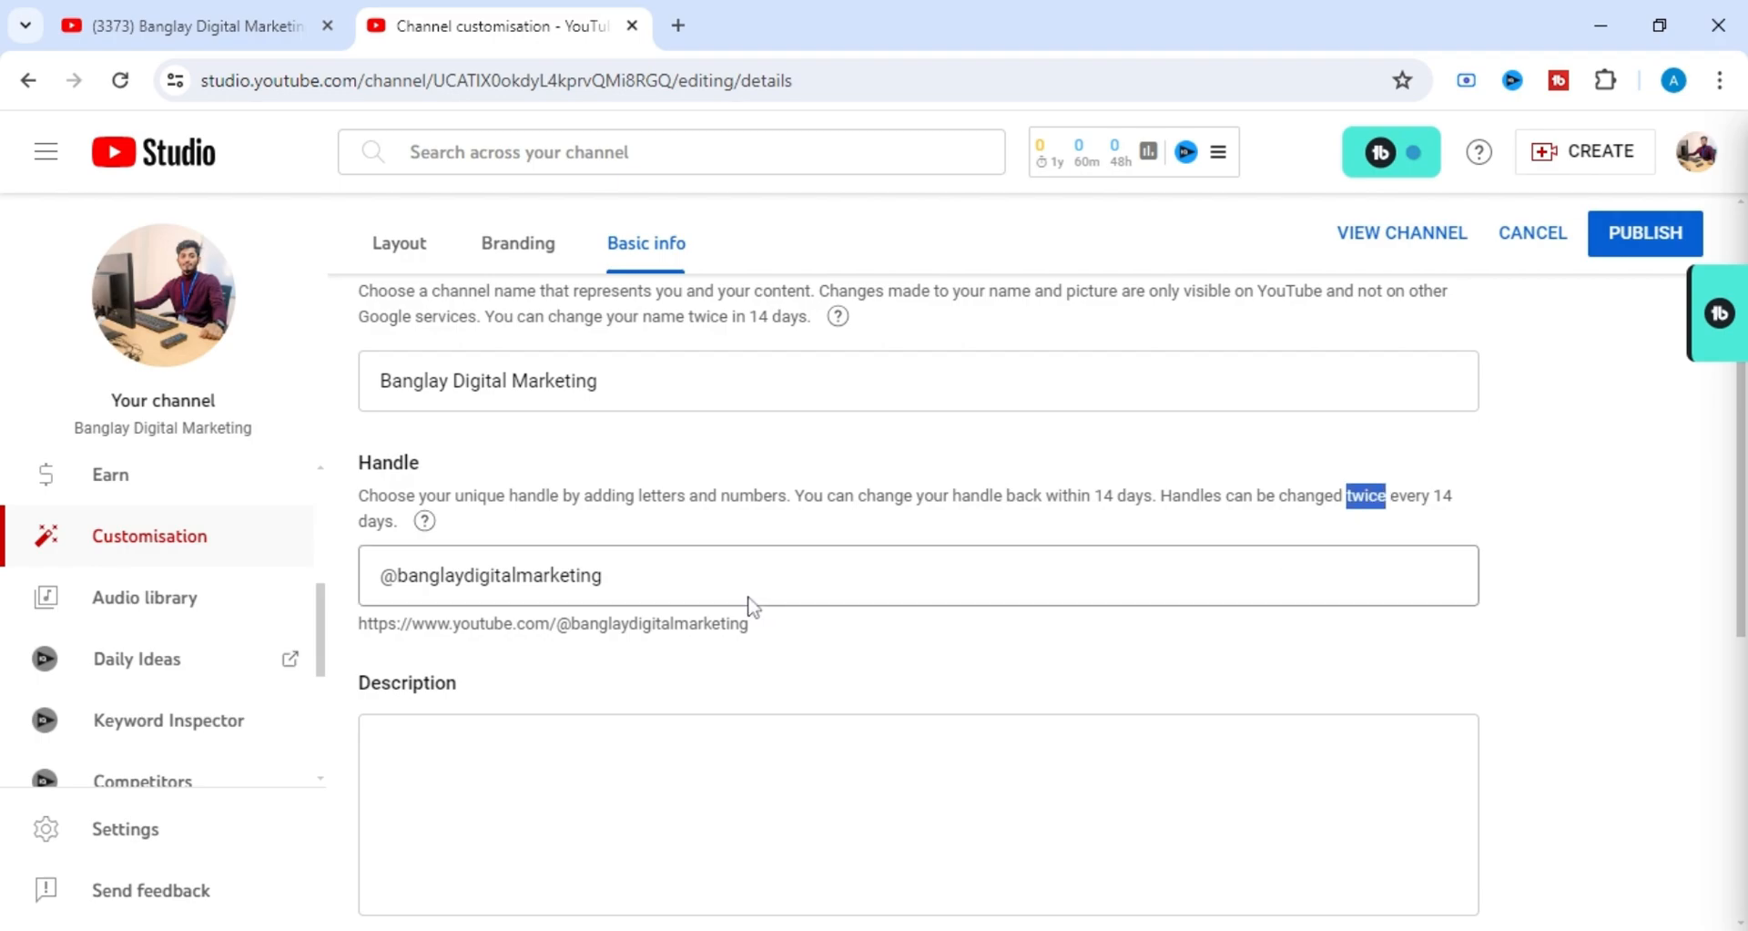
Look over the Description and Channel URL fields in the channel's basic info.
scroll(749, 605, "down", 3)
scroll(750, 605, "up", 2)
scroll(744, 606, "down", 1)
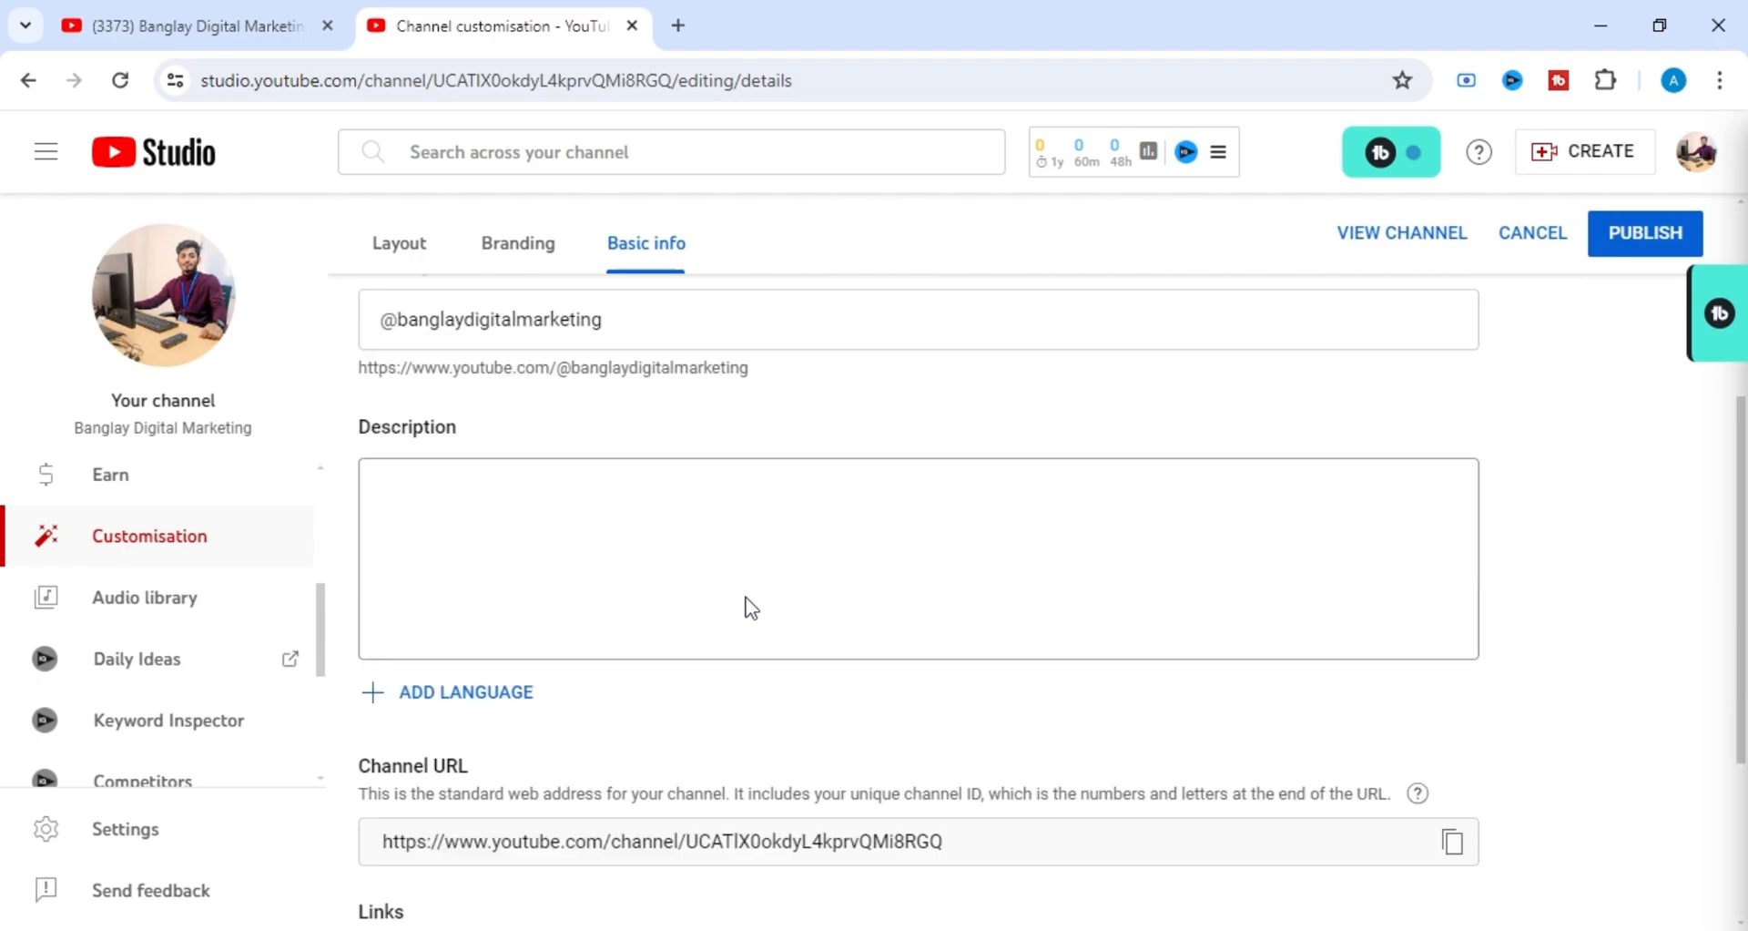
scroll(745, 606, "up", 1)
scroll(745, 605, "down", 1)
scroll(749, 604, "up", 2)
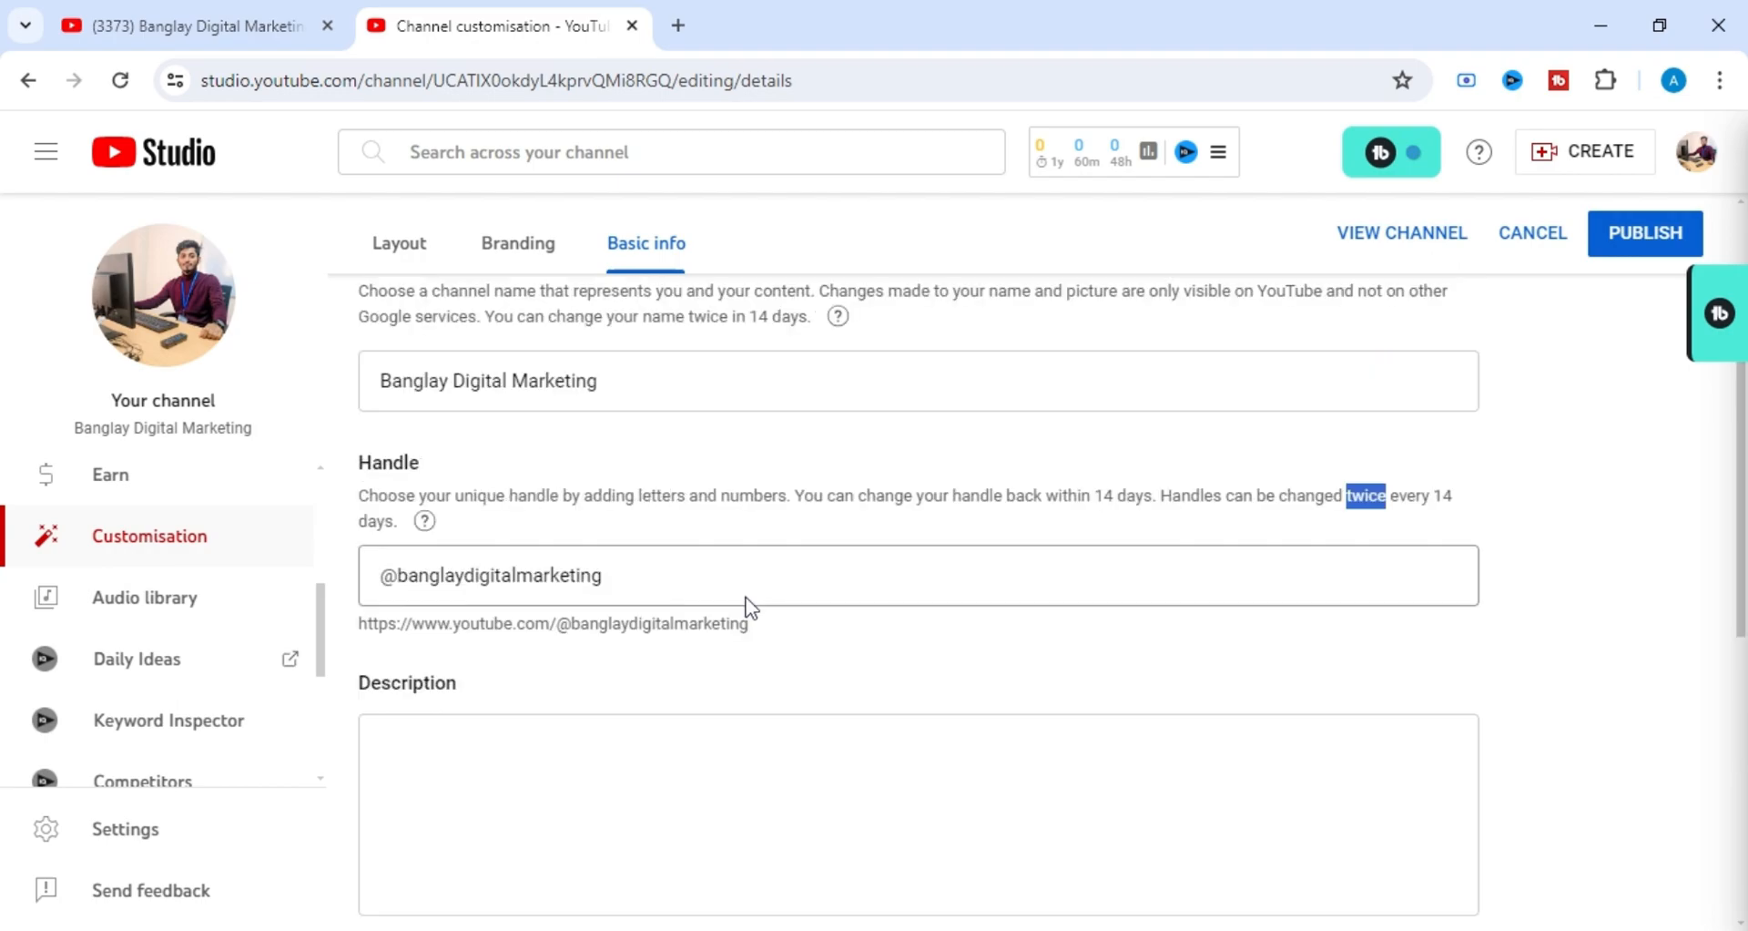
scroll(749, 604, "down", 6)
scroll(750, 605, "up", 3)
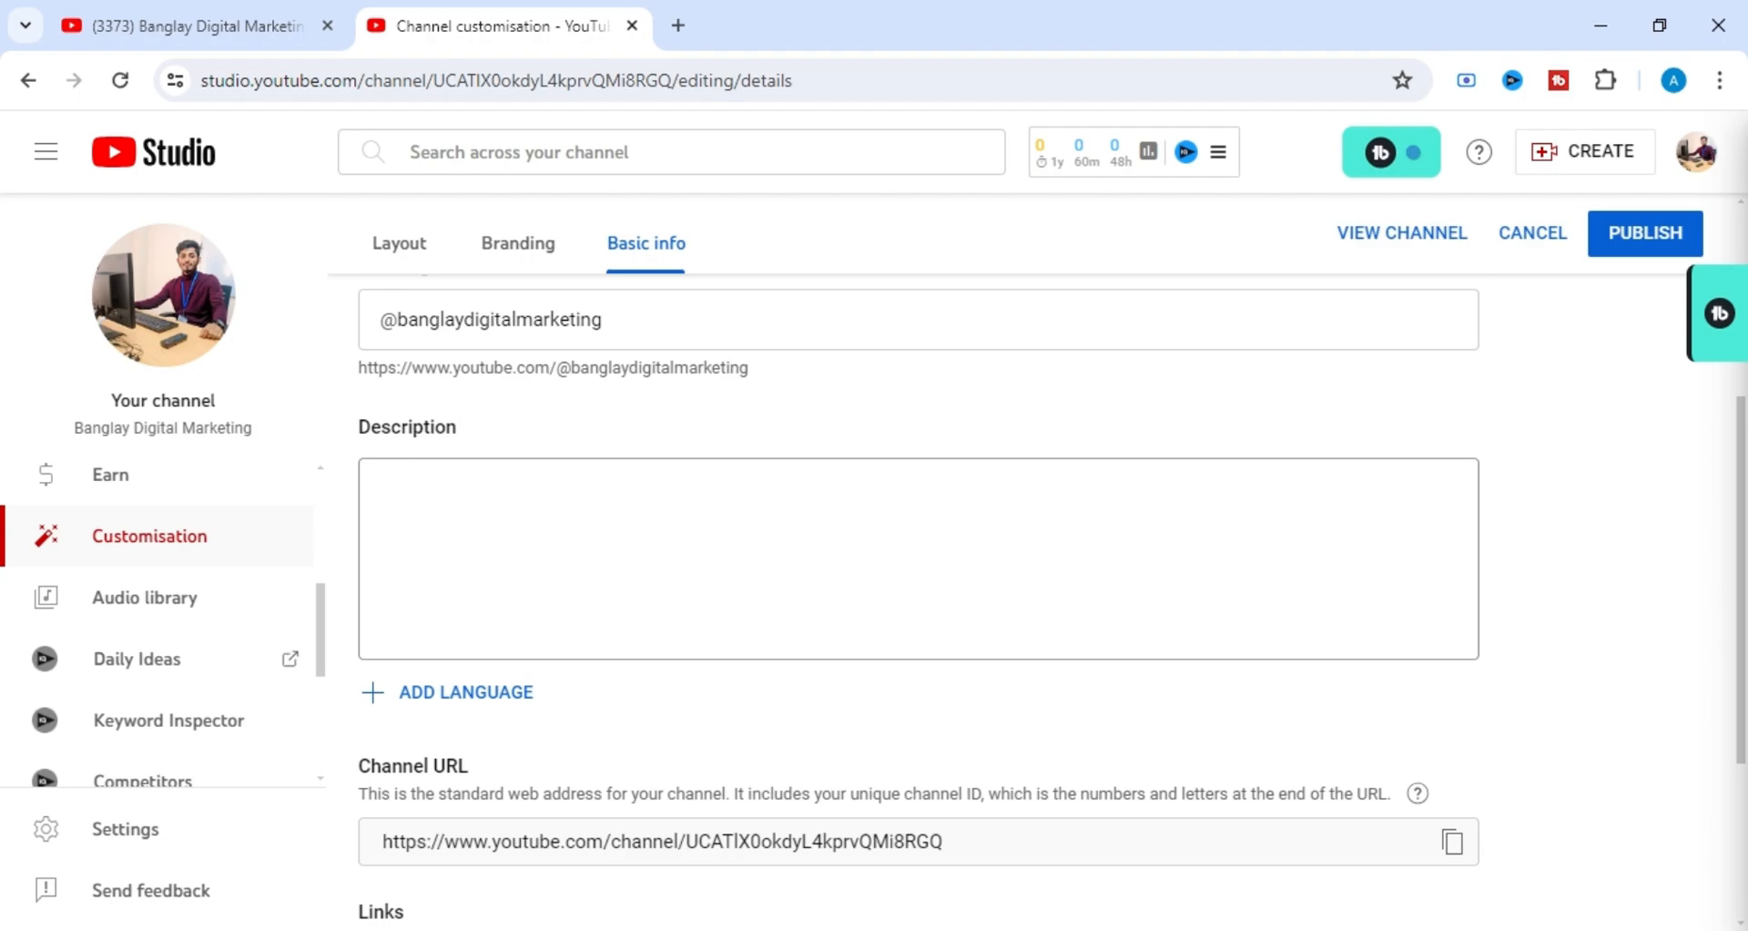
left_click(381, 489)
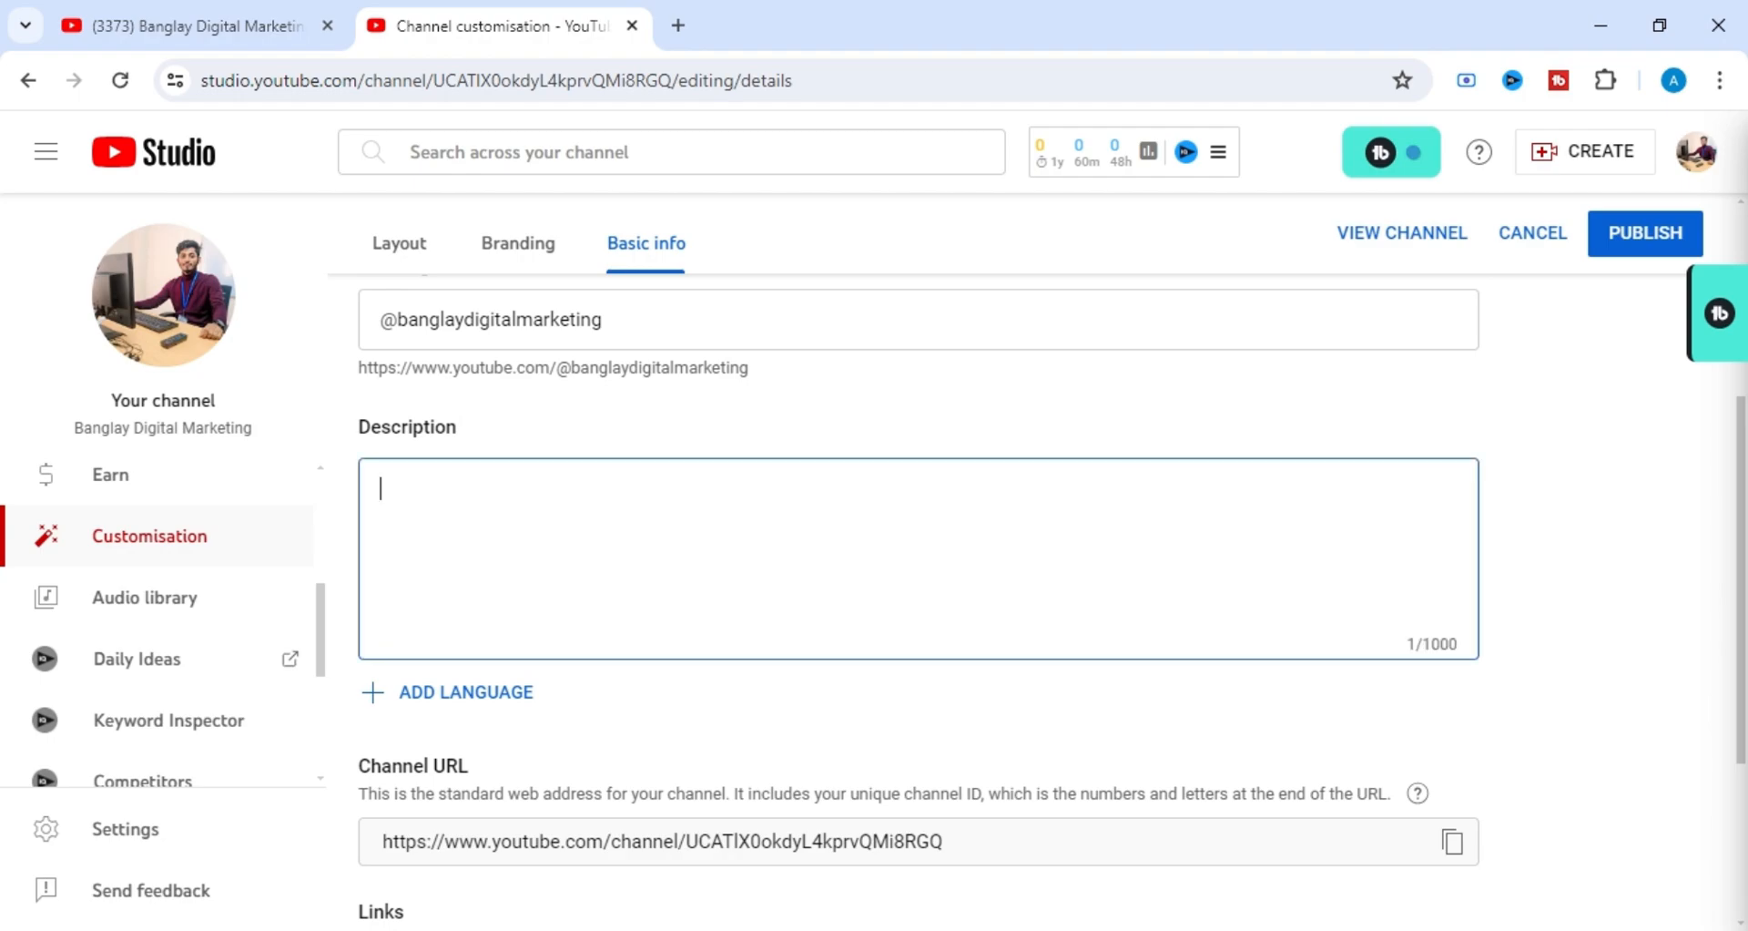
scroll(917, 558, "down", 1)
scroll(917, 558, "up", 1)
scroll(671, 633, "down", 3)
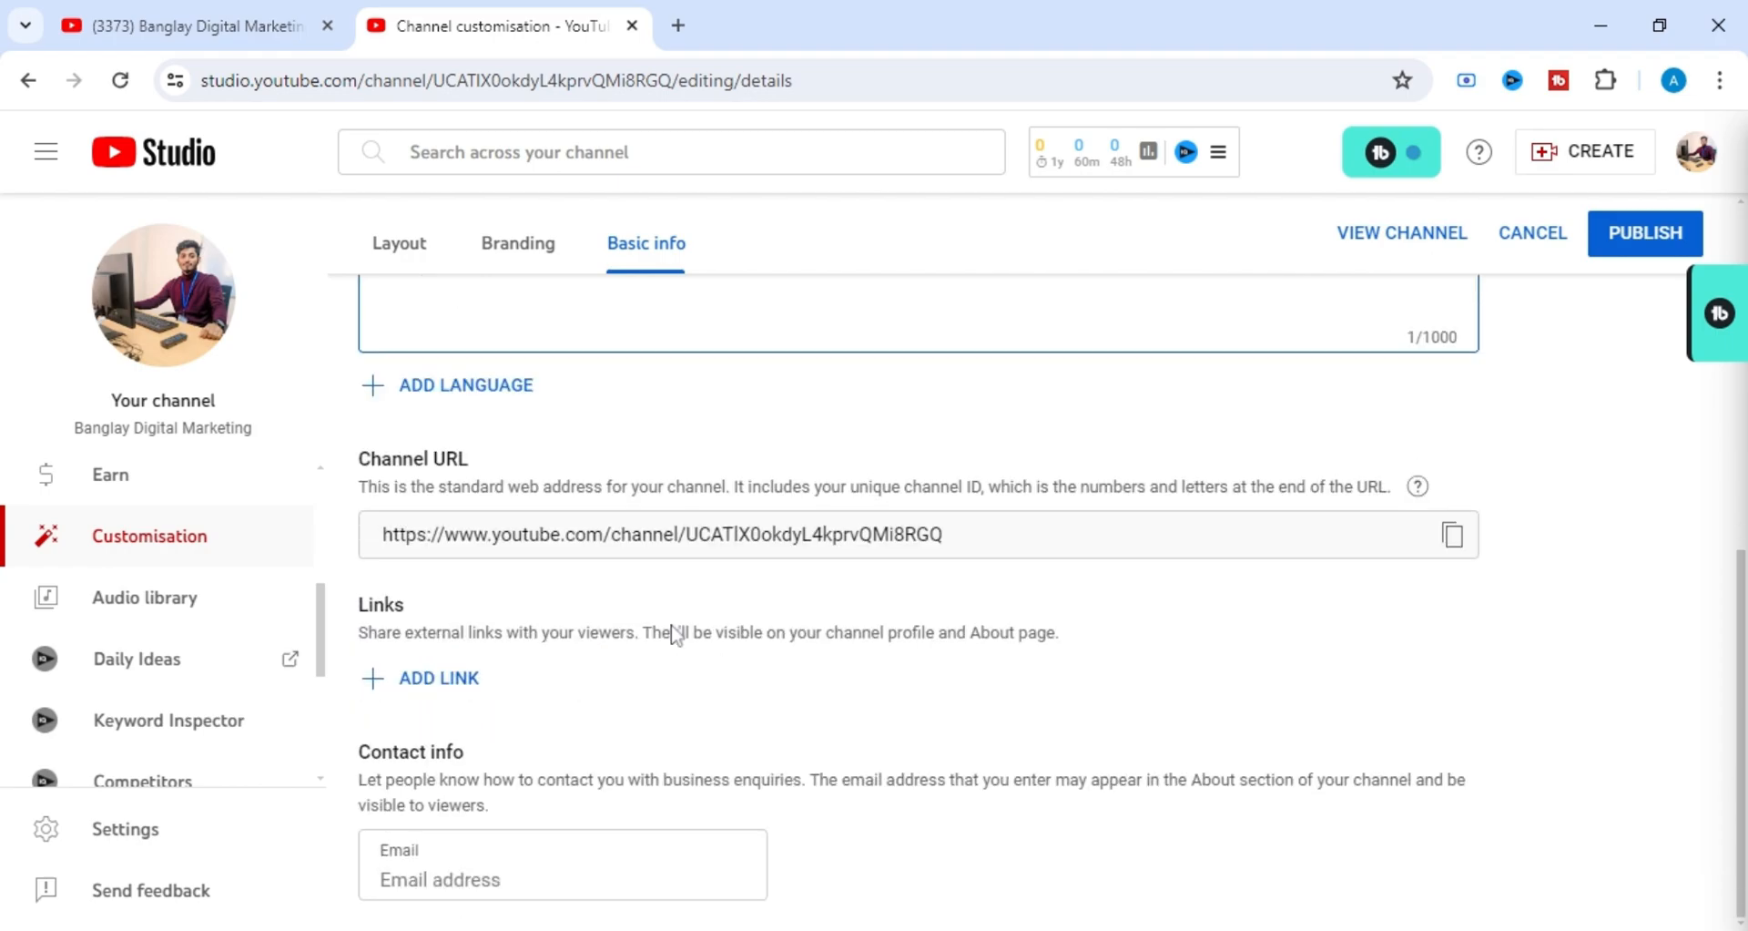
Examine the Links and Contact info sections, and return to the empty Description field.
left_click_drag(357, 605, 430, 608)
left_click(546, 604)
scroll(558, 605, "up", 4)
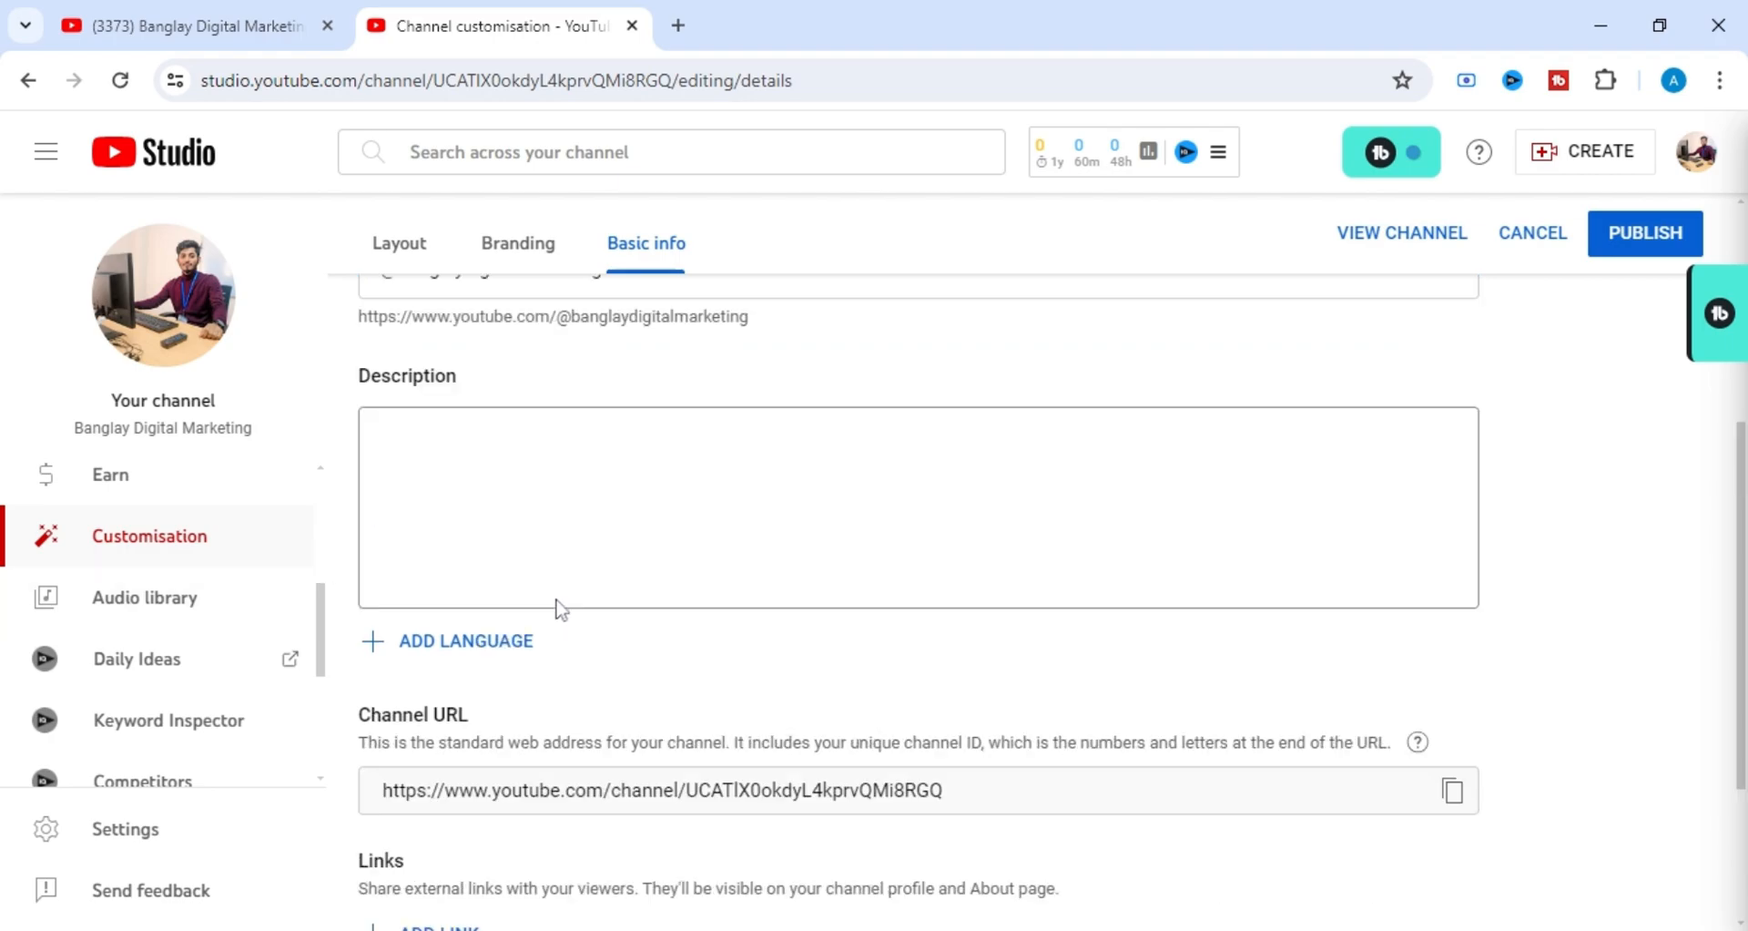
scroll(559, 608, "down", 1)
scroll(559, 609, "up", 3)
scroll(559, 608, "down", 3)
scroll(558, 605, "up", 1)
scroll(558, 605, "down", 1)
scroll(919, 592, "up", 1)
scroll(919, 592, "down", 3)
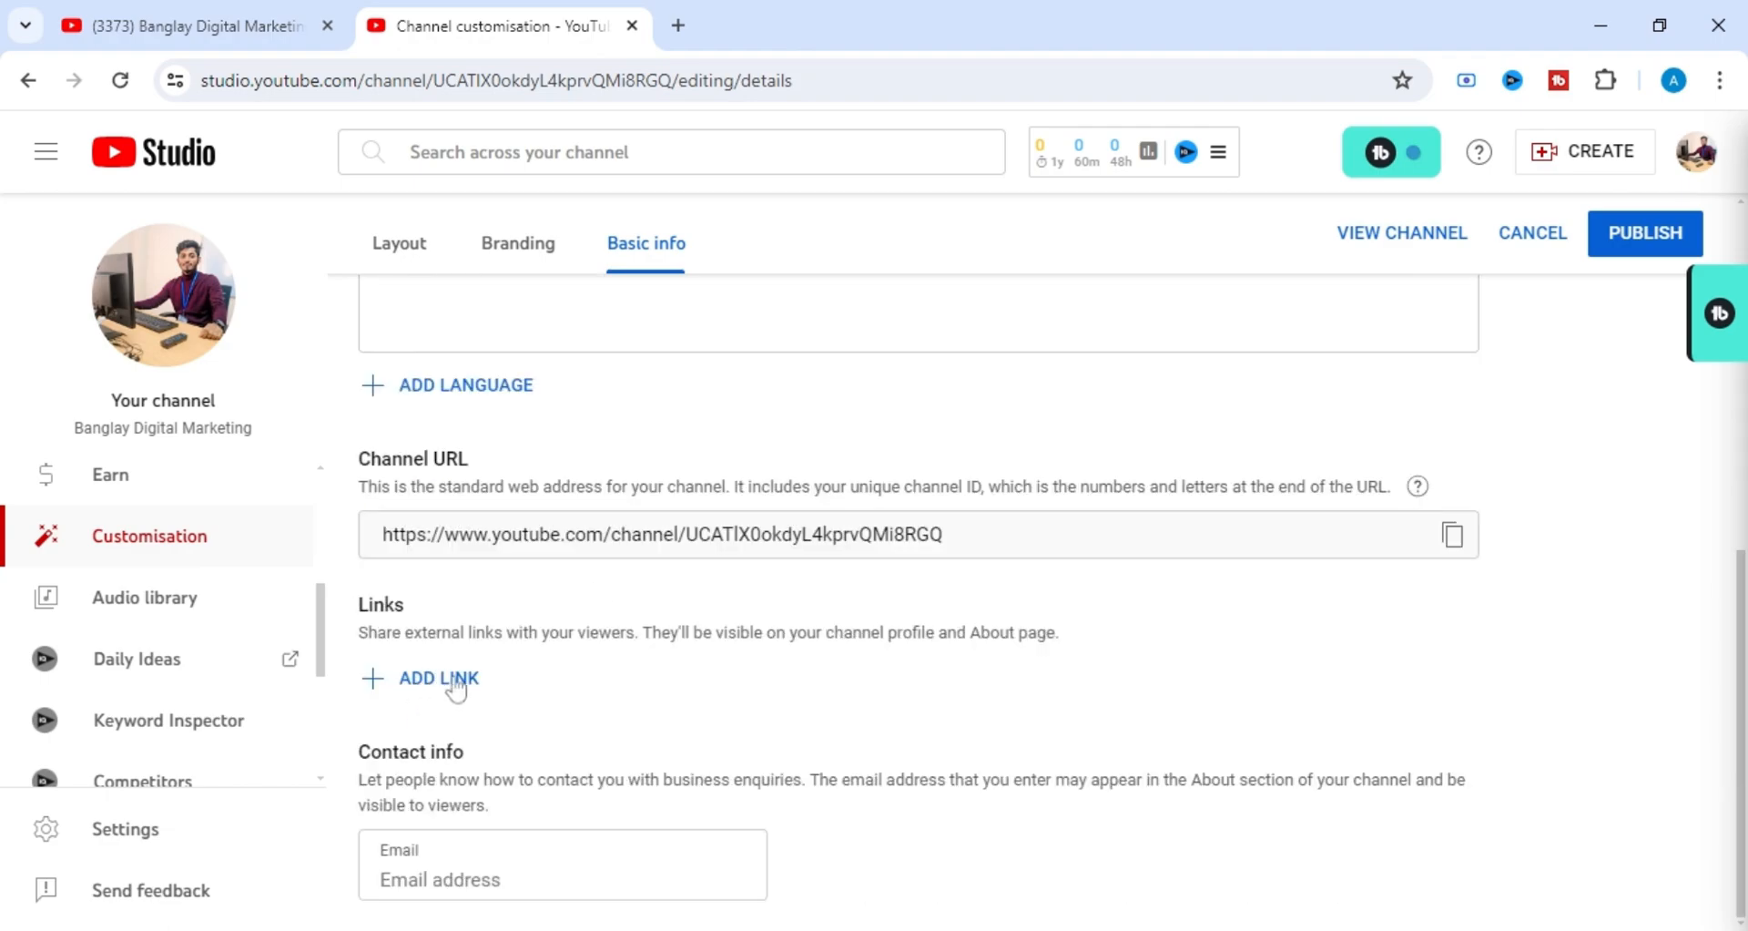
scroll(651, 673, "up", 5)
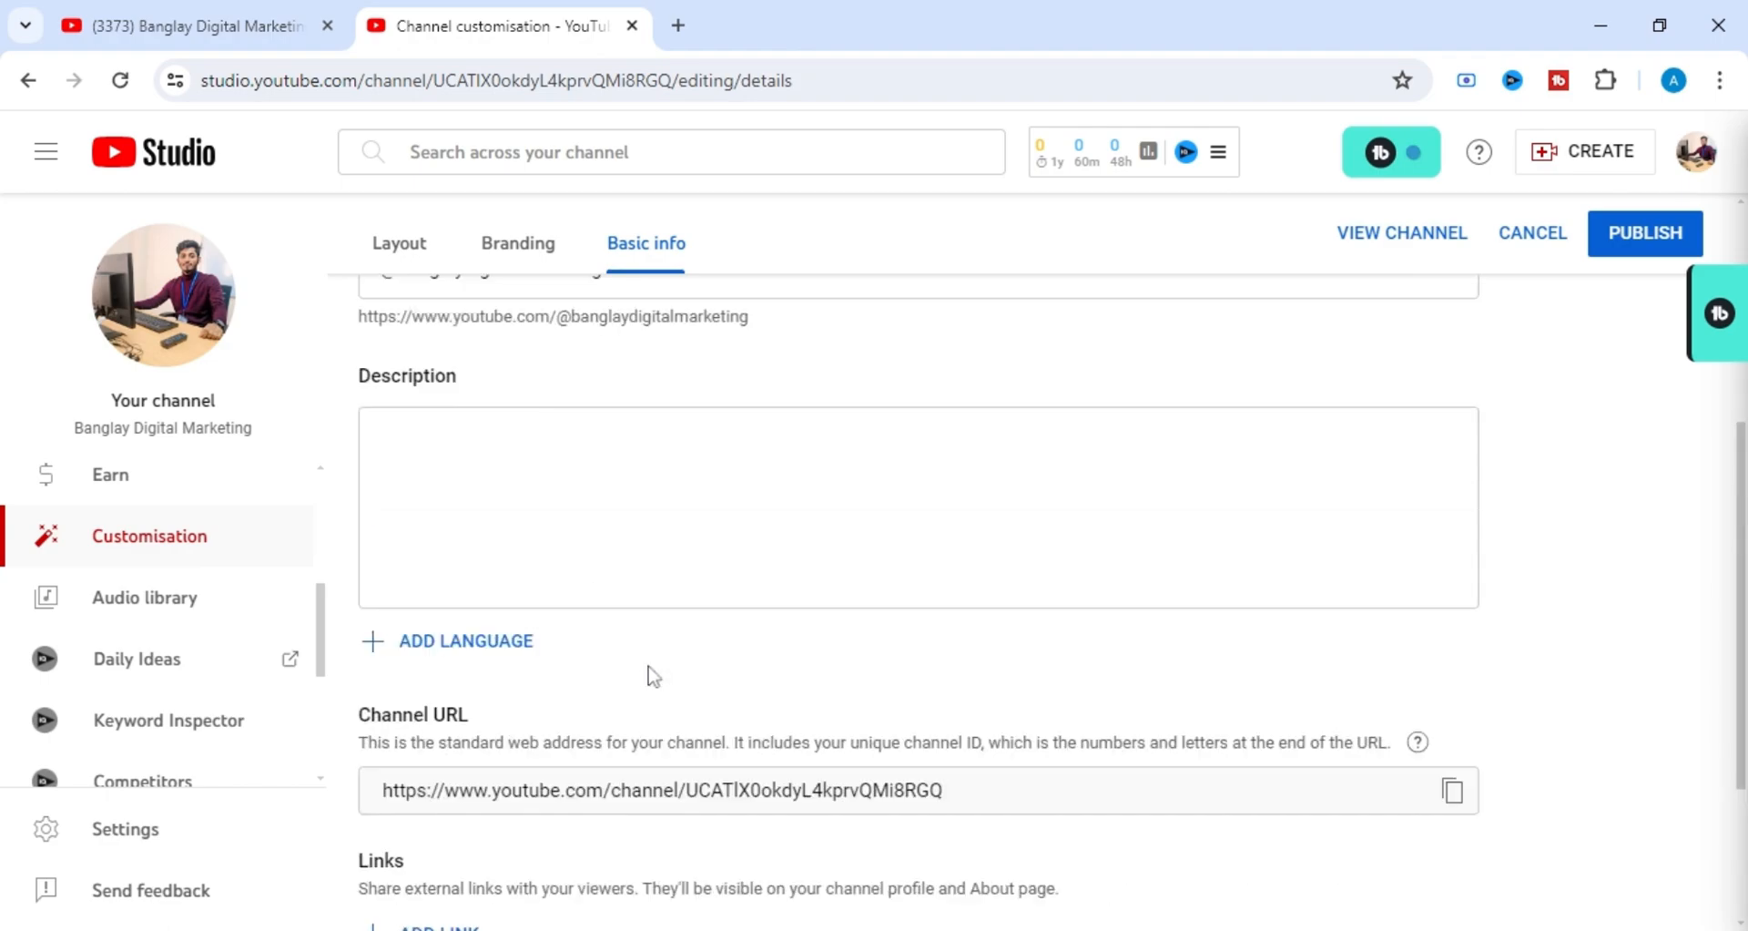
left_click(572, 668)
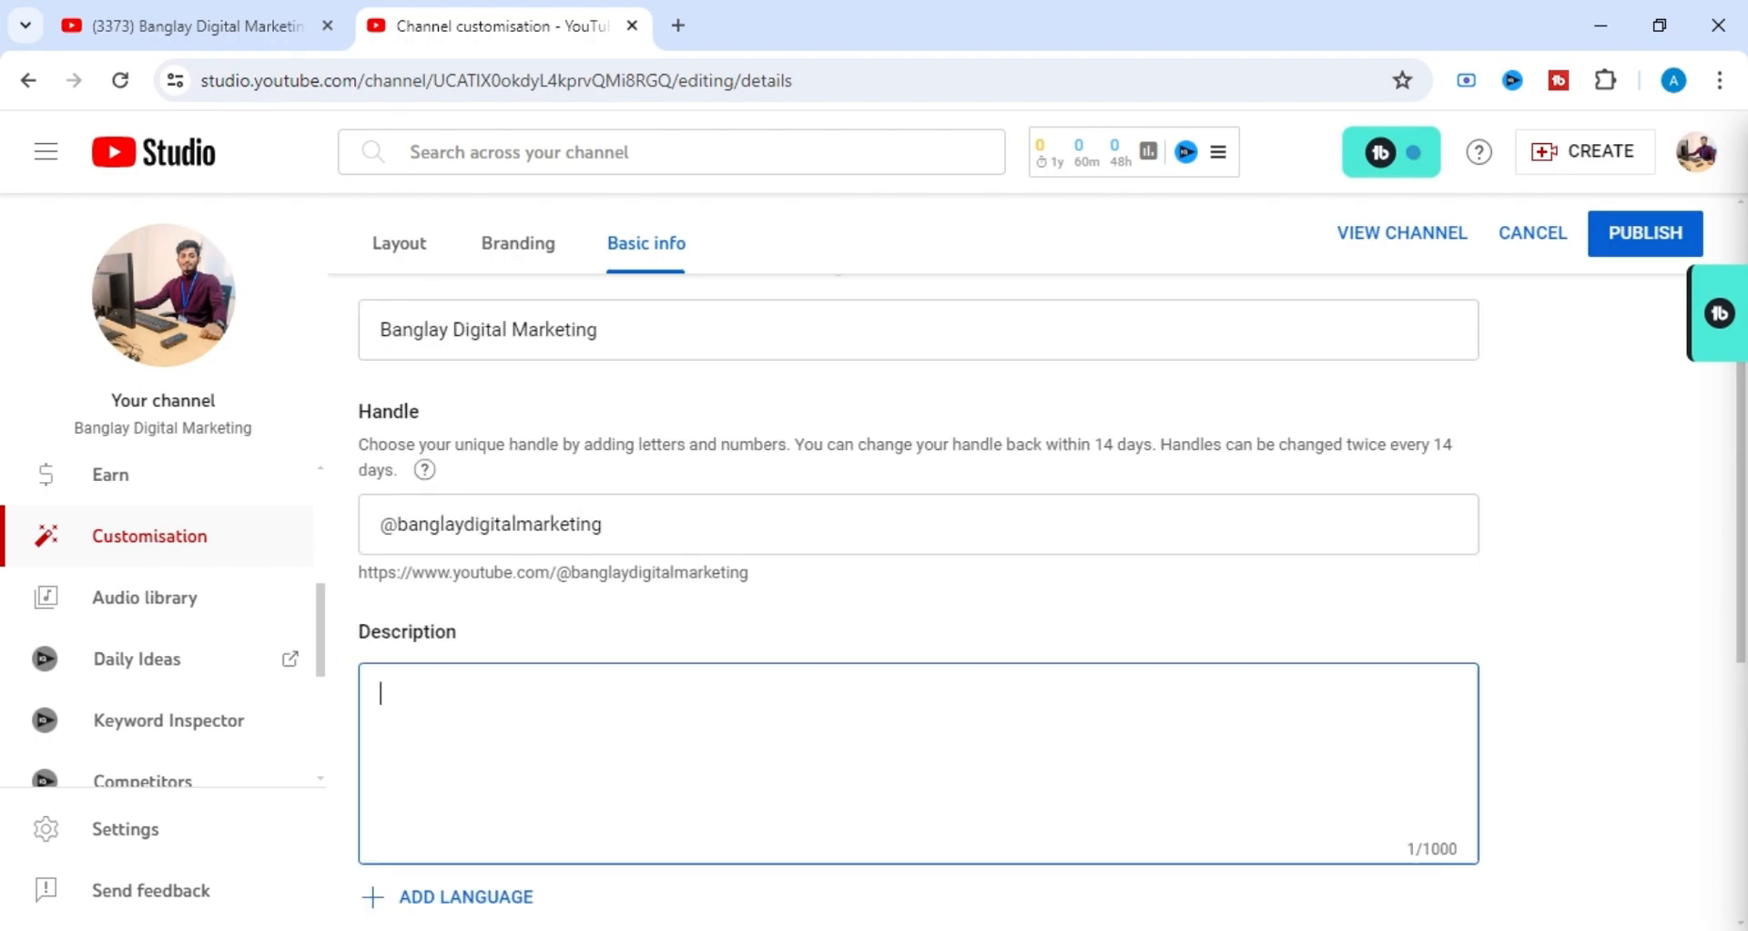
Open a new browser tab and switch Google to the other signed-in account.
left_click(674, 24)
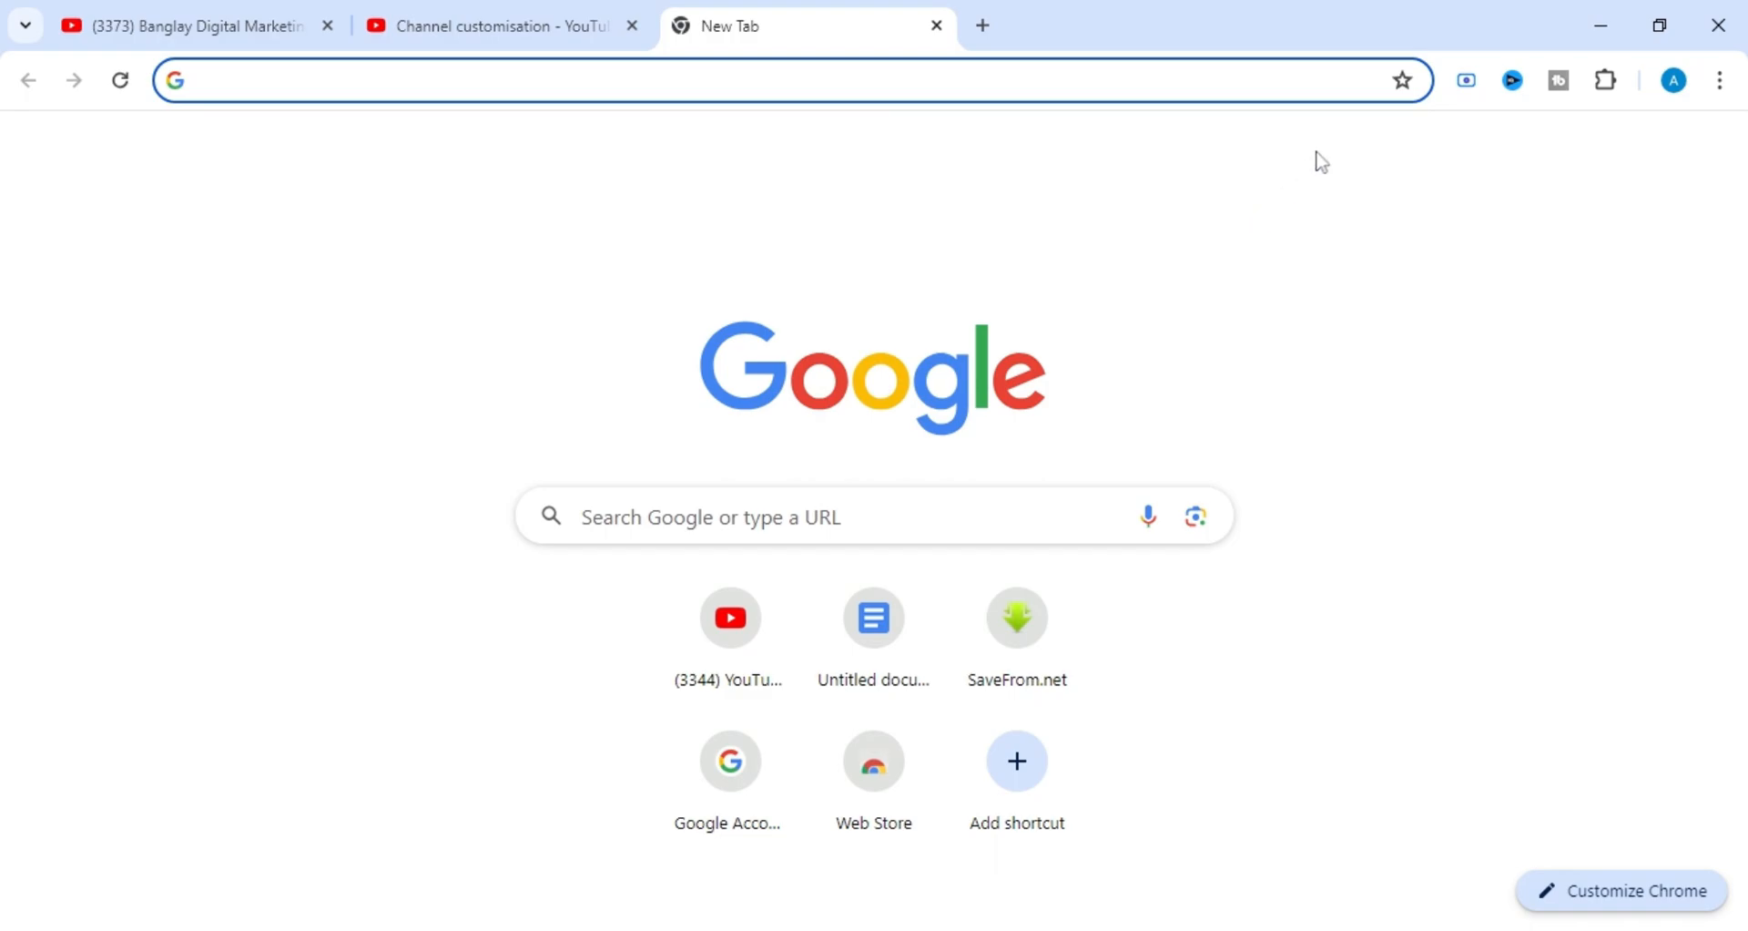
left_click(1644, 164)
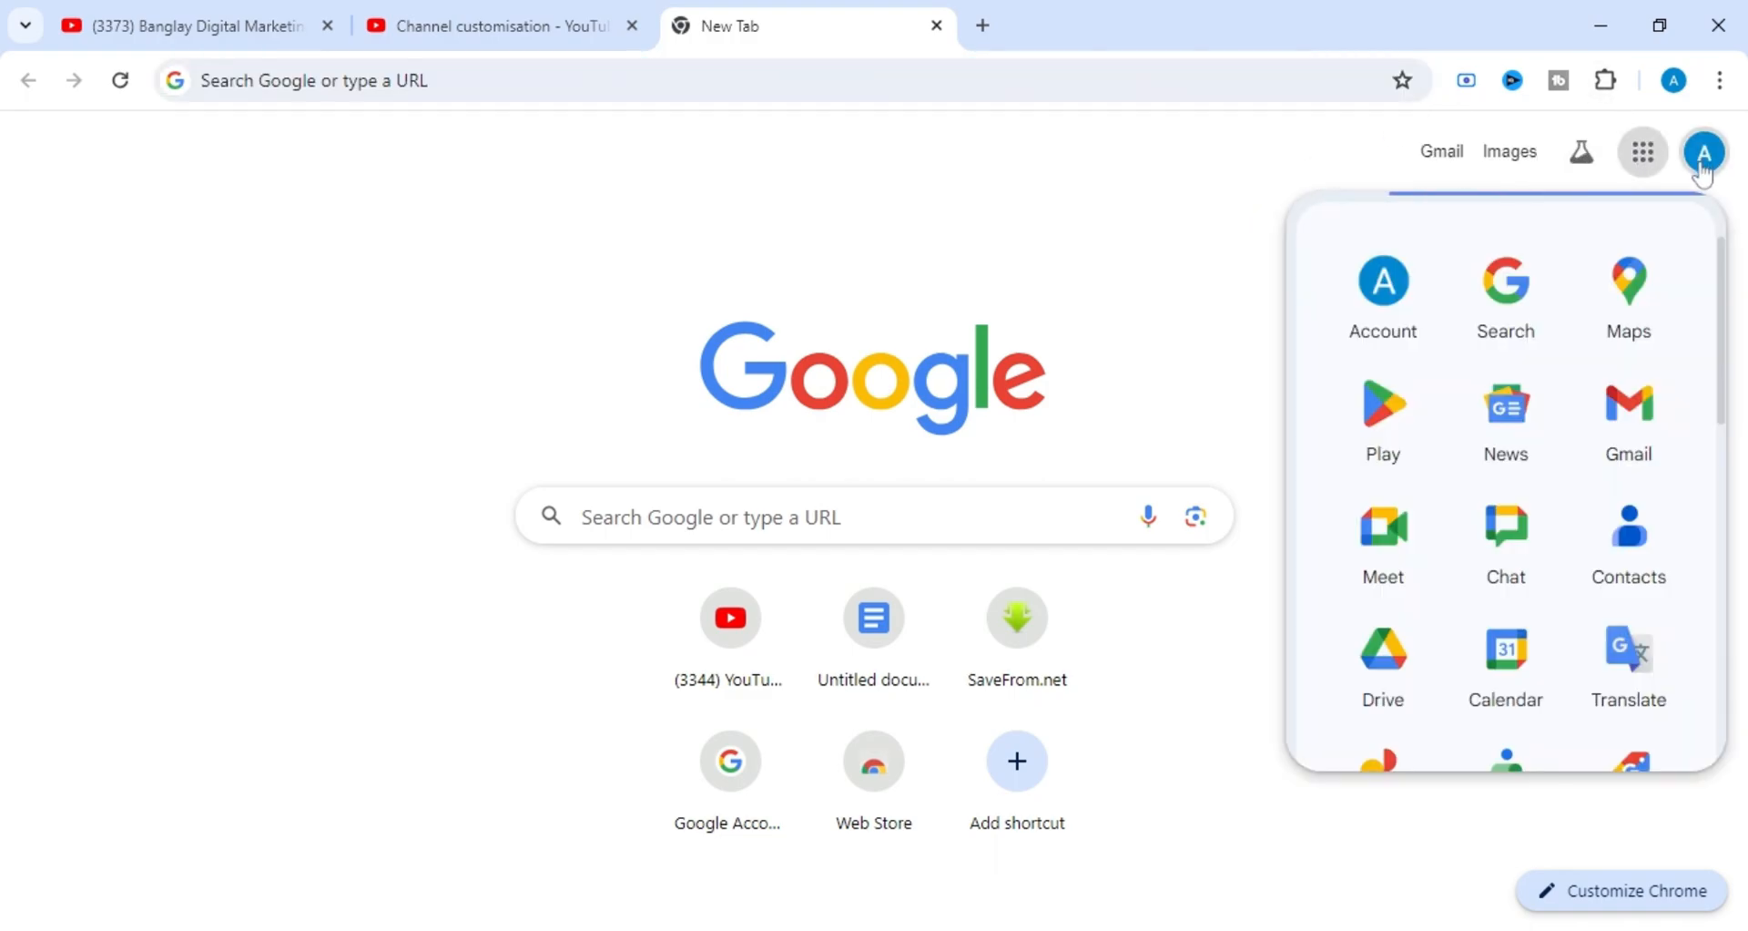
left_click(1705, 164)
left_click(1706, 174)
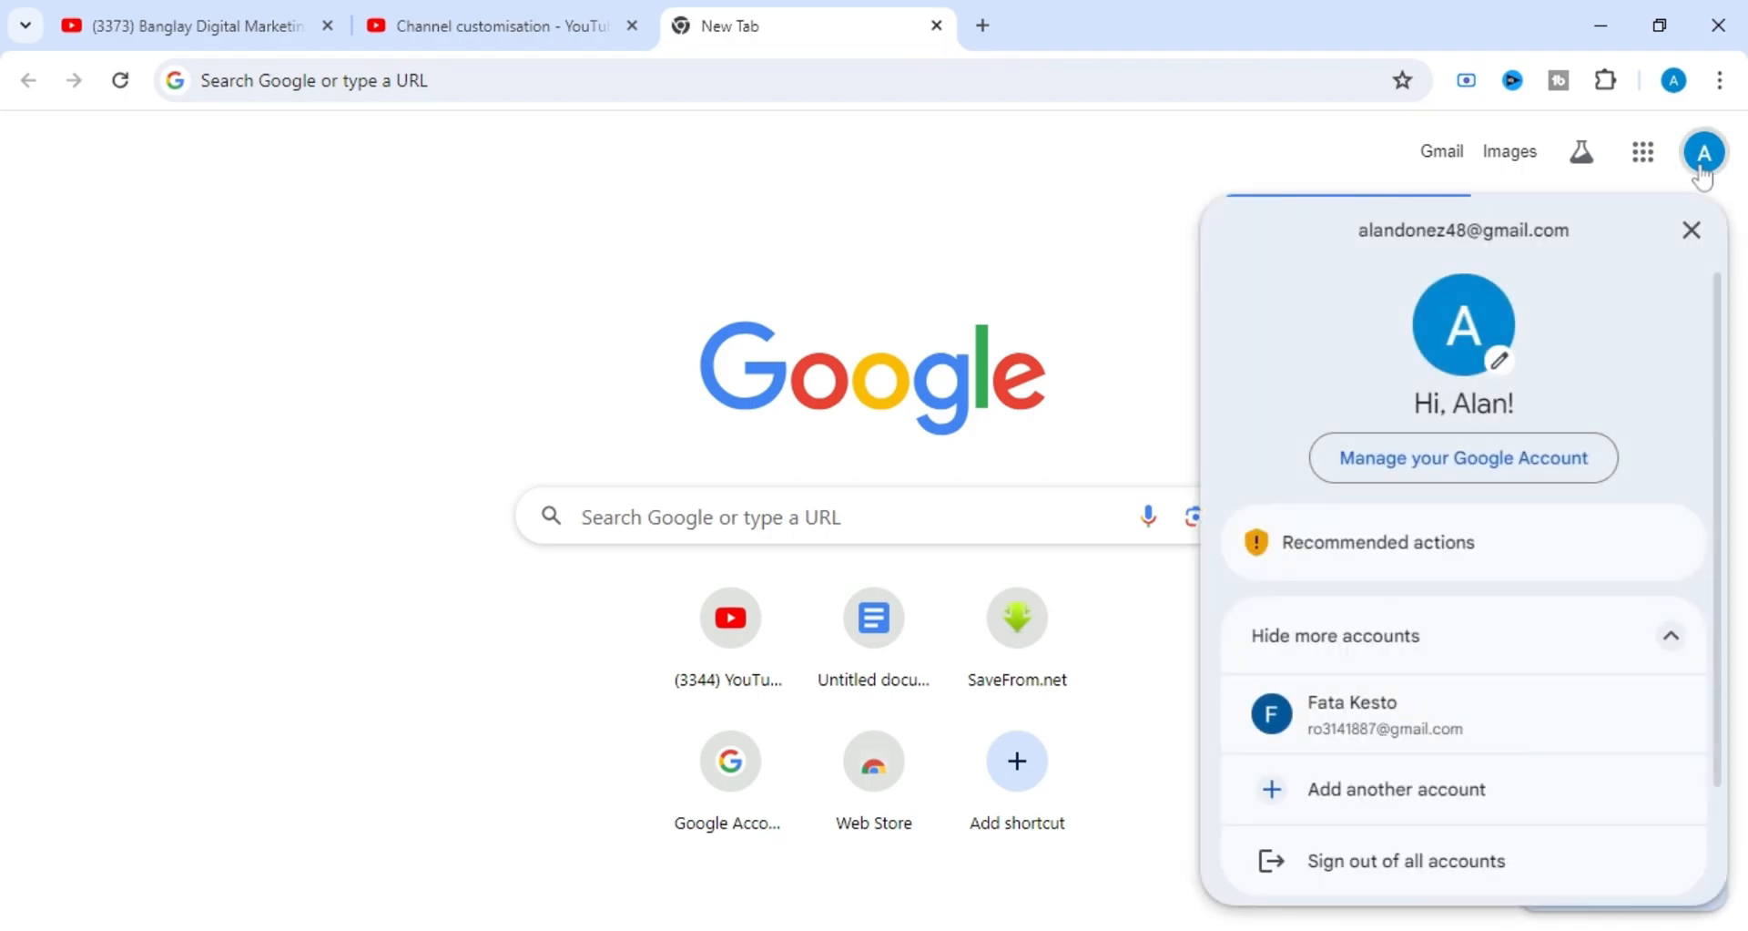
left_click(1418, 715)
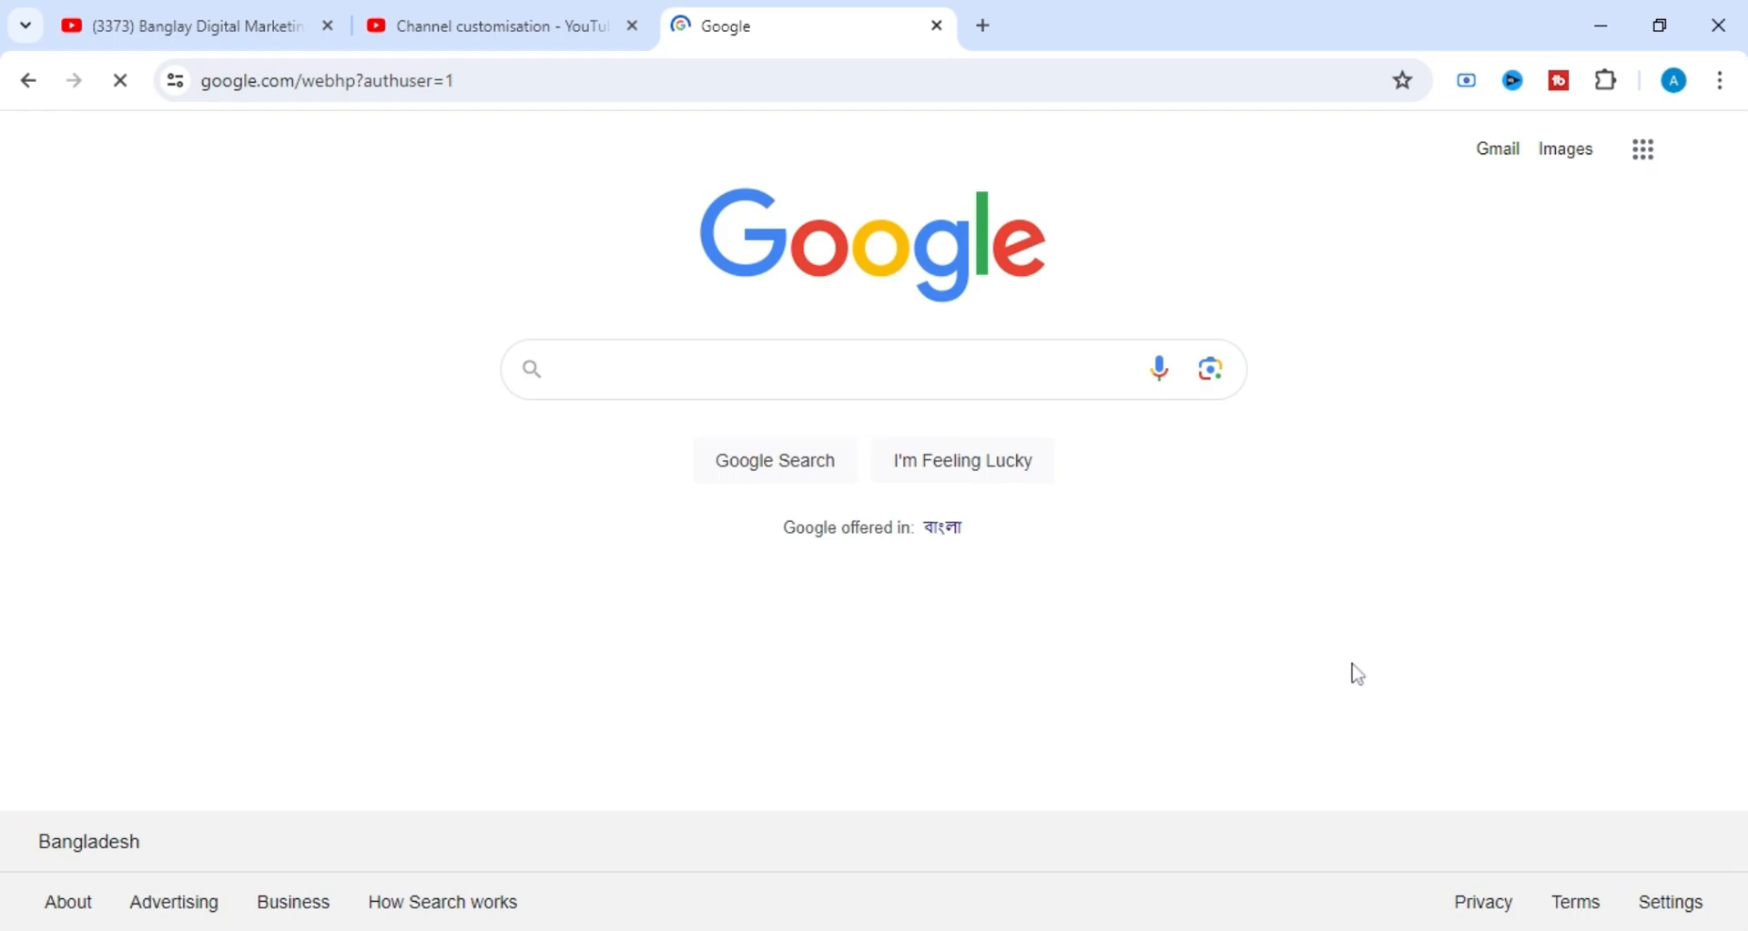
Open Google Docs from the Google apps list.
left_click(963, 355)
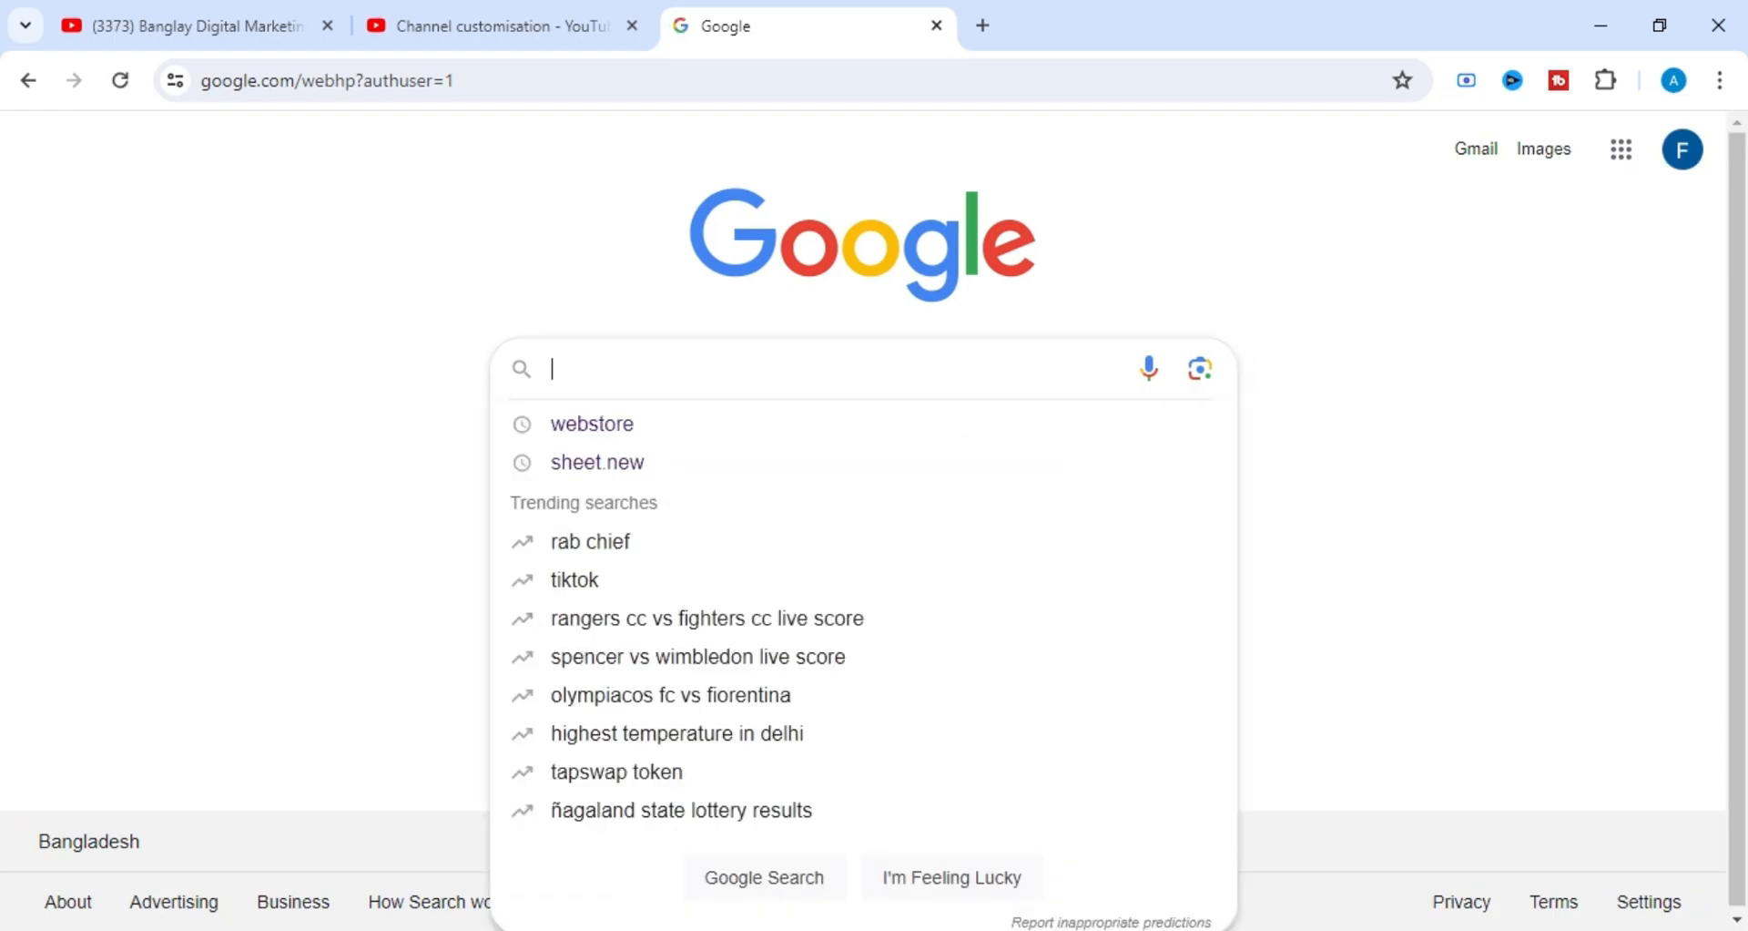
left_click(1627, 166)
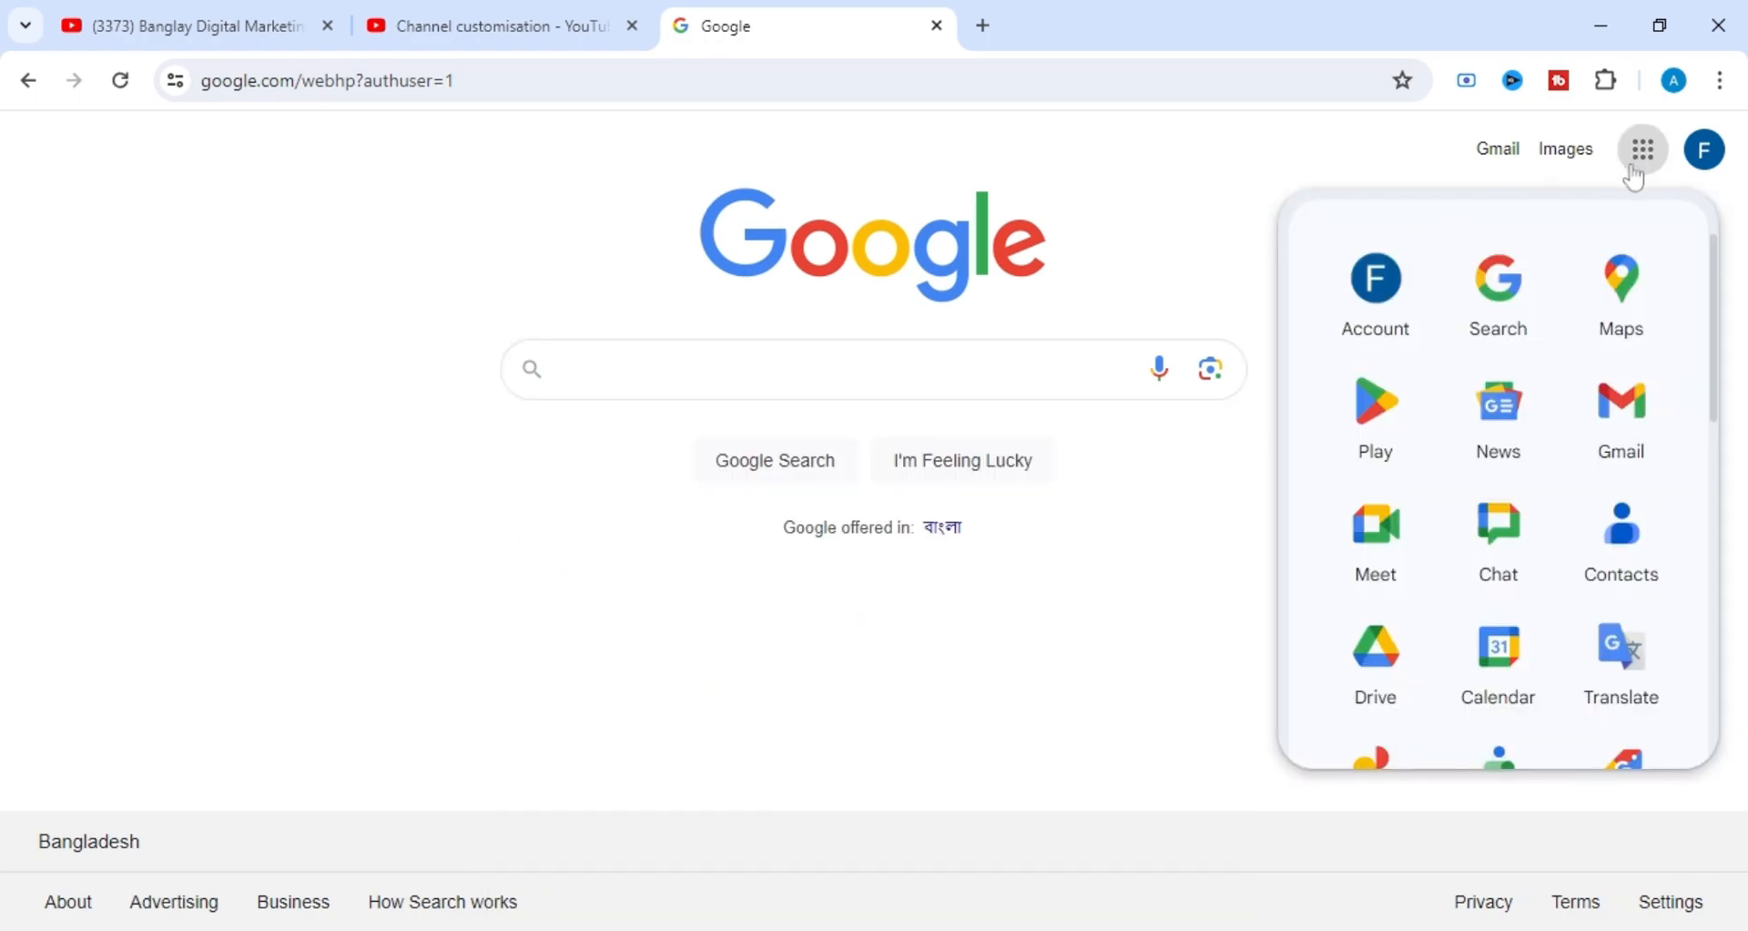
scroll(1545, 507, "down", 4)
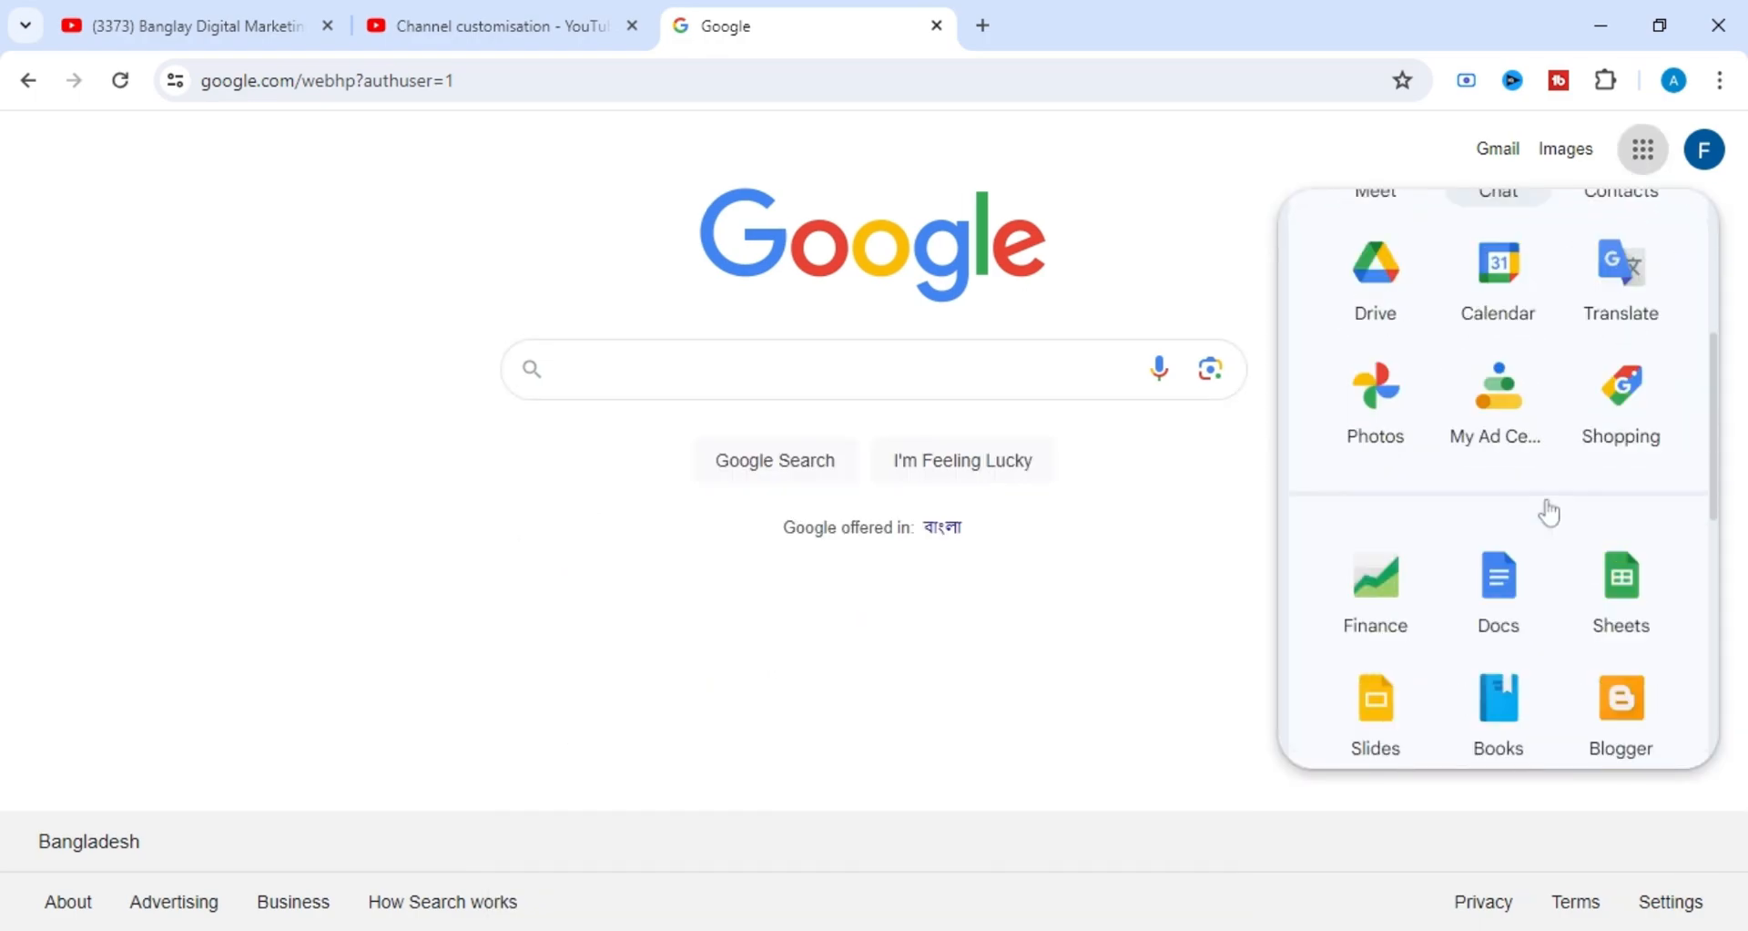
left_click(1537, 598)
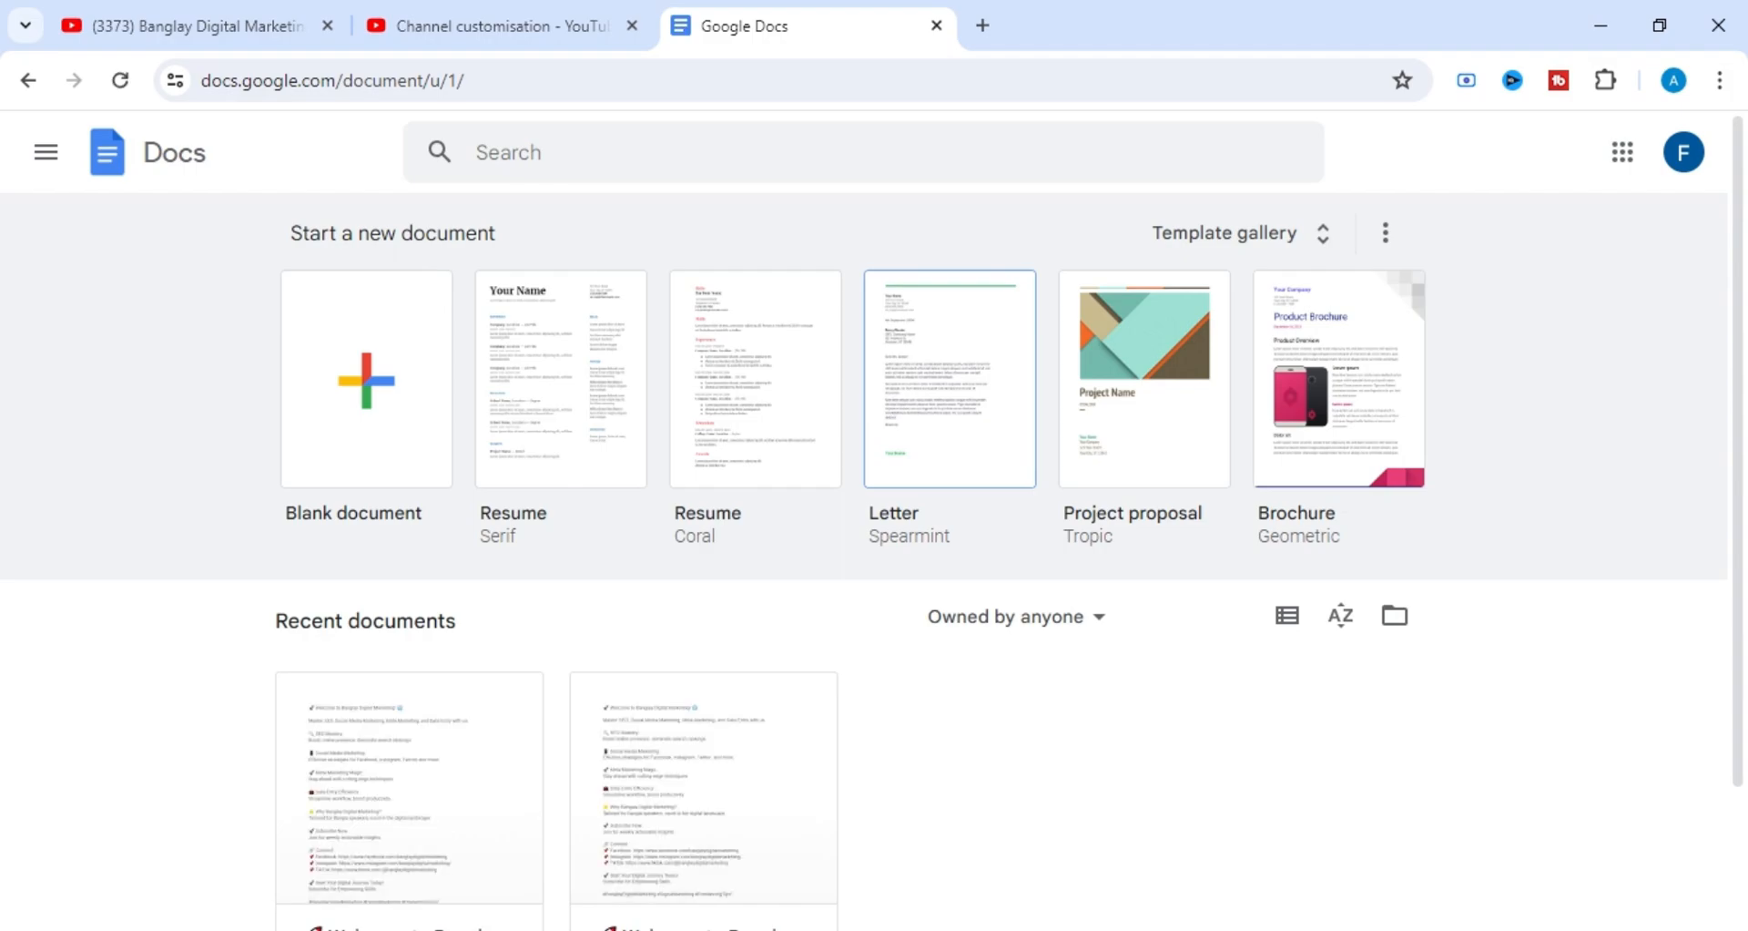
Open the first recent document, "Welcome to Banglay Digital Marketing", and look over its text.
scroll(542, 546, "down", 2)
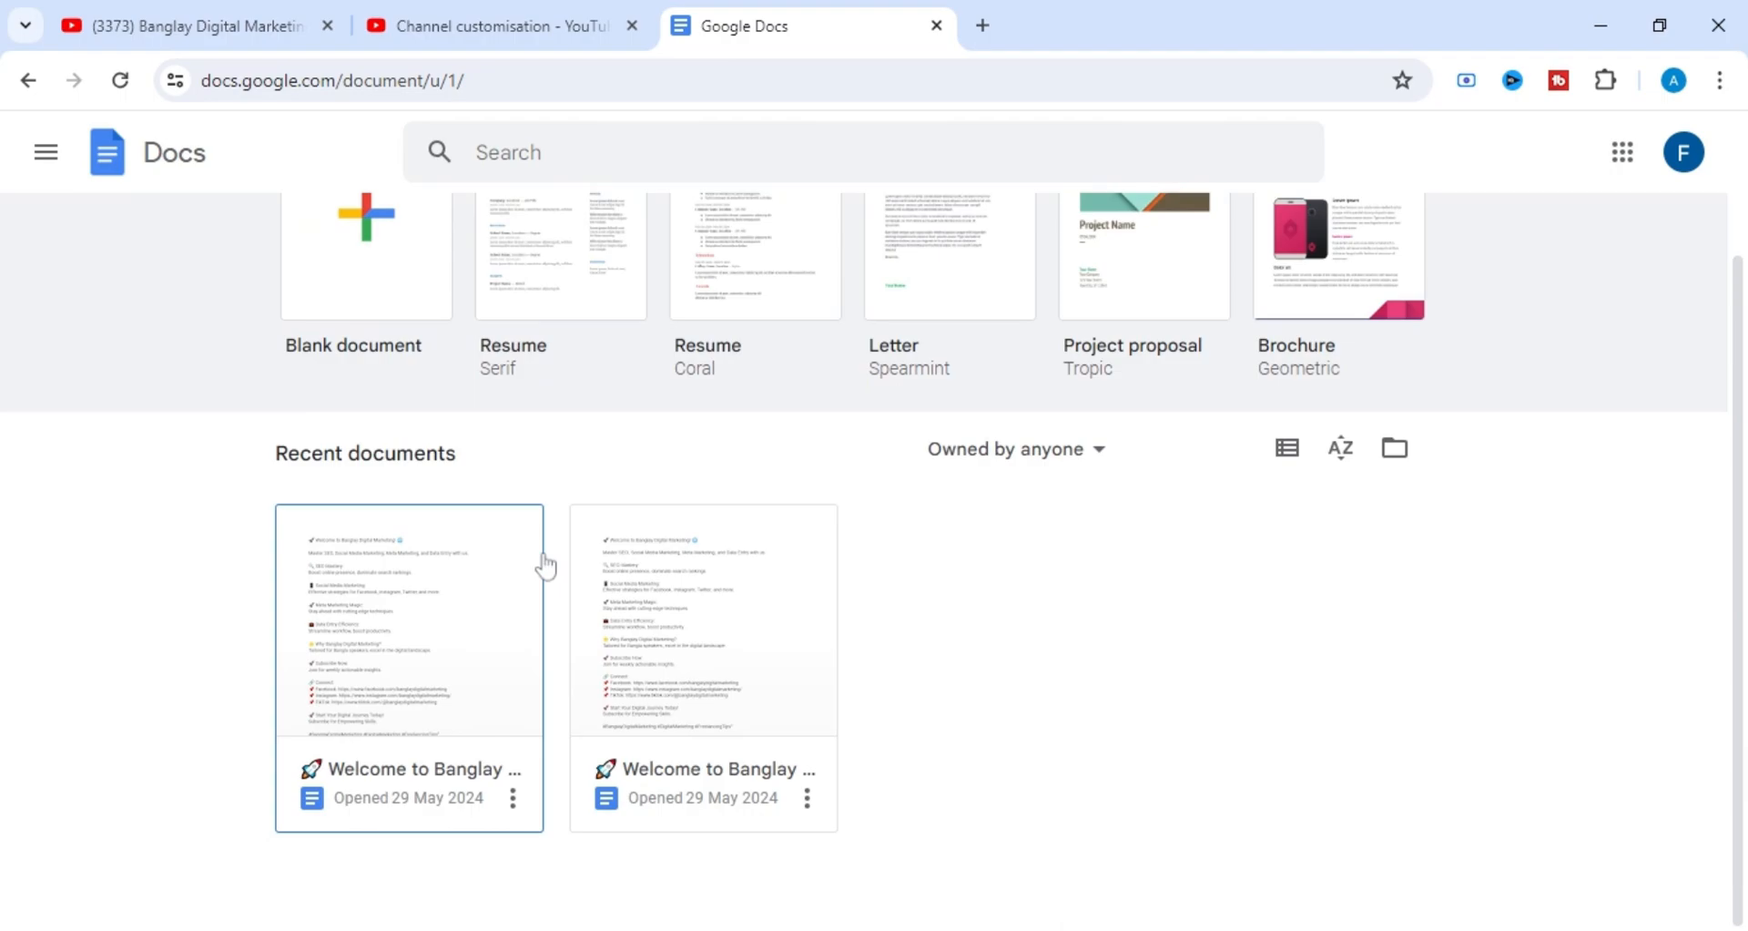
left_click(474, 608)
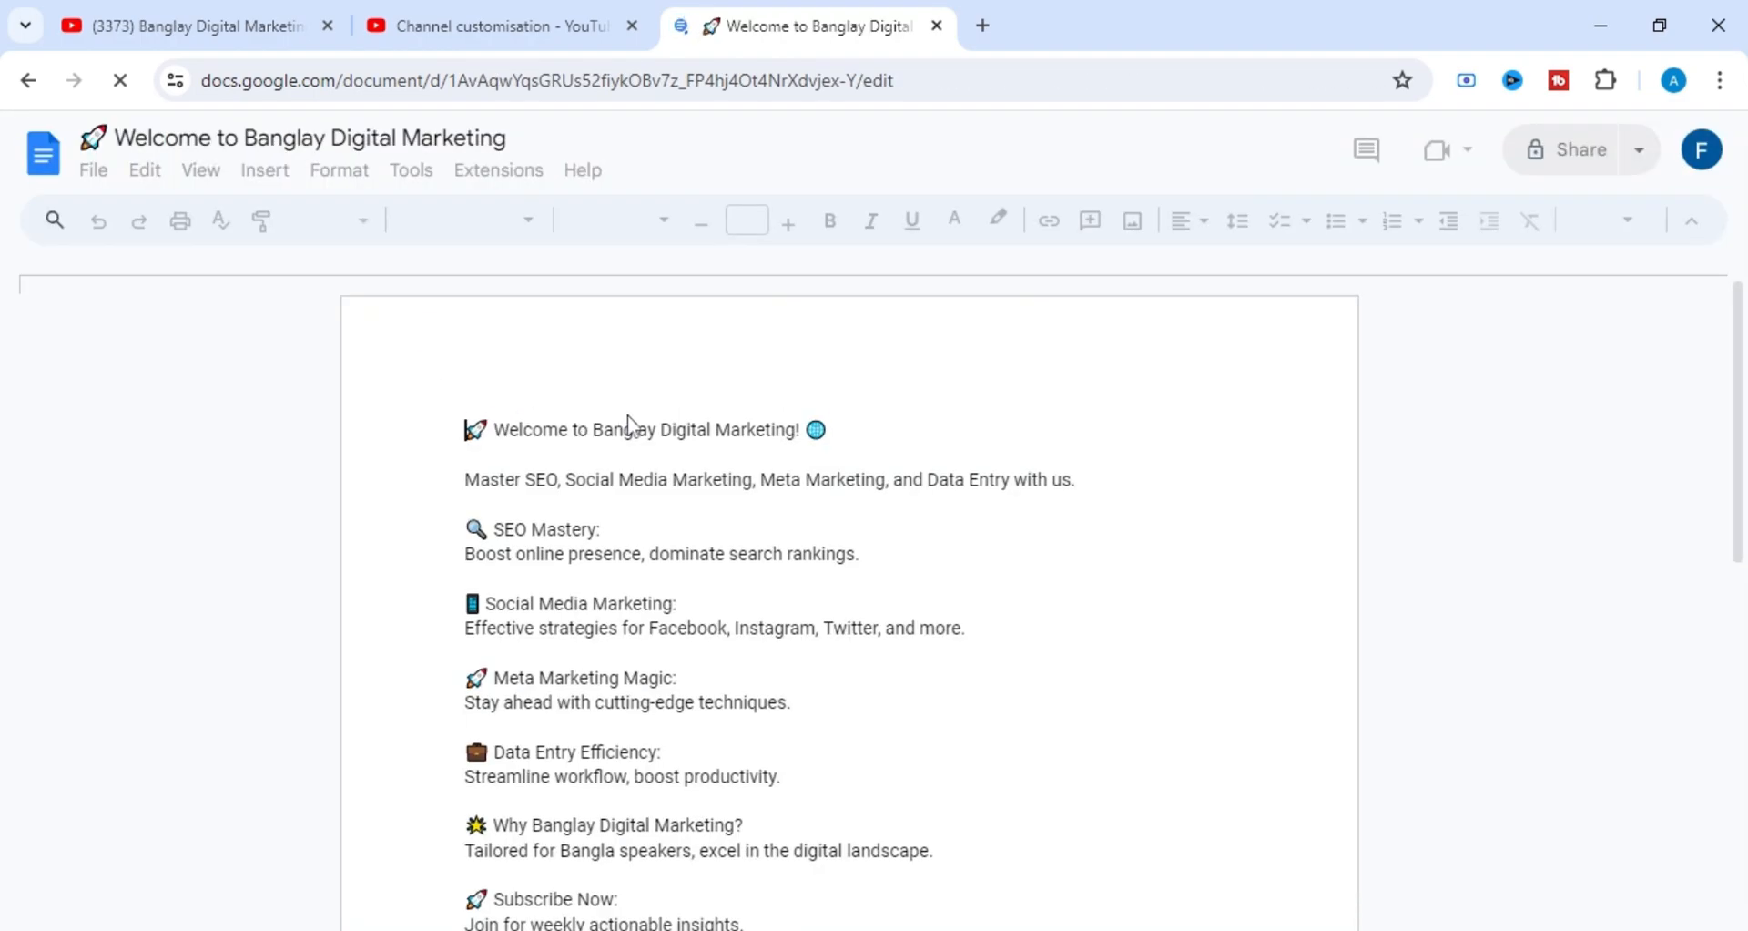
scroll(689, 453, "down", 3)
scroll(690, 452, "up", 1)
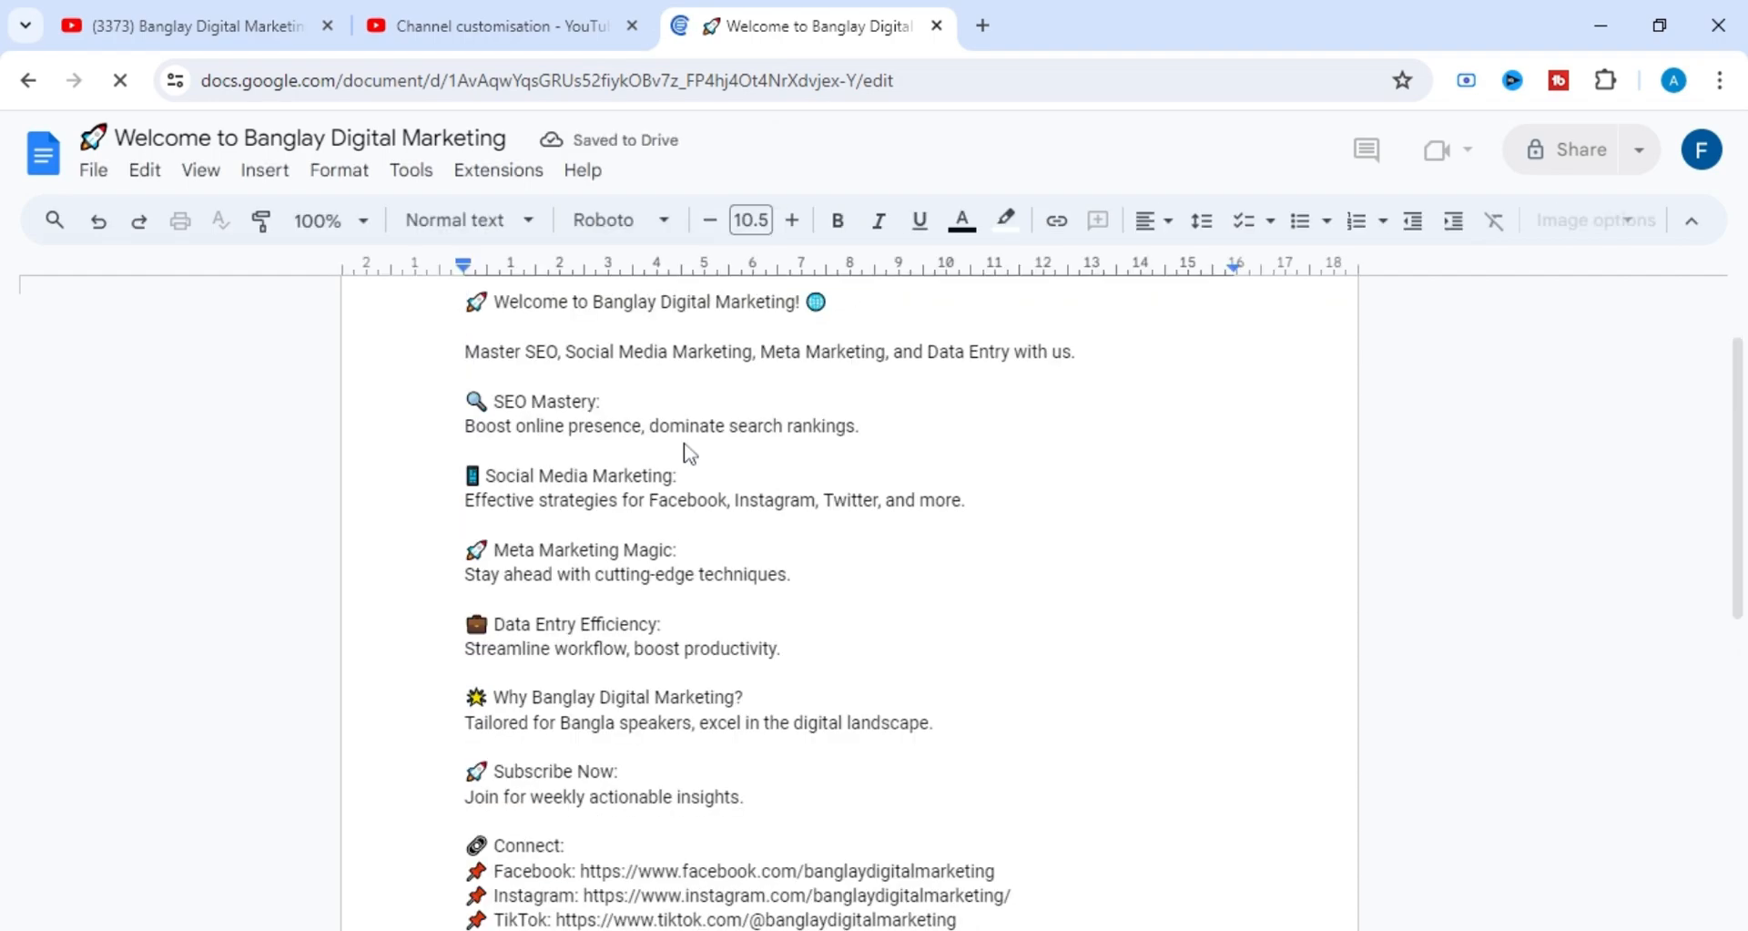
scroll(689, 453, "up", 1)
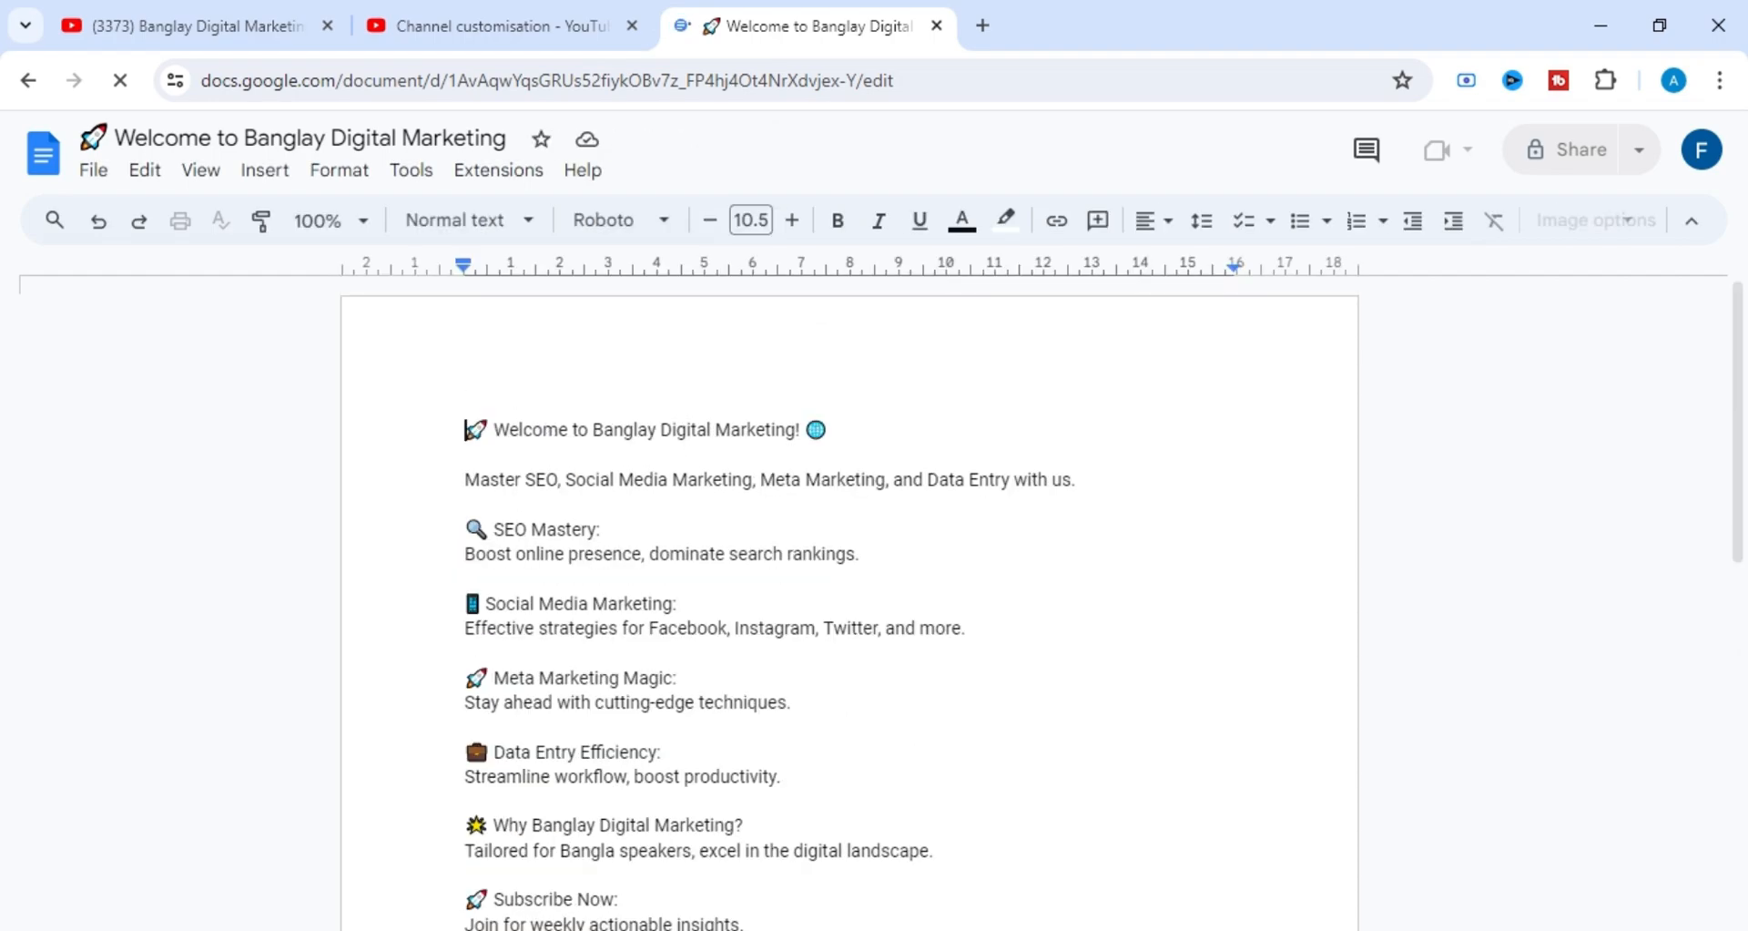
Copy the document's entire text, from the "Welcome to Banglay Digital Marketing!" heading to the closing hashtags.
left_click_drag(466, 428, 659, 679)
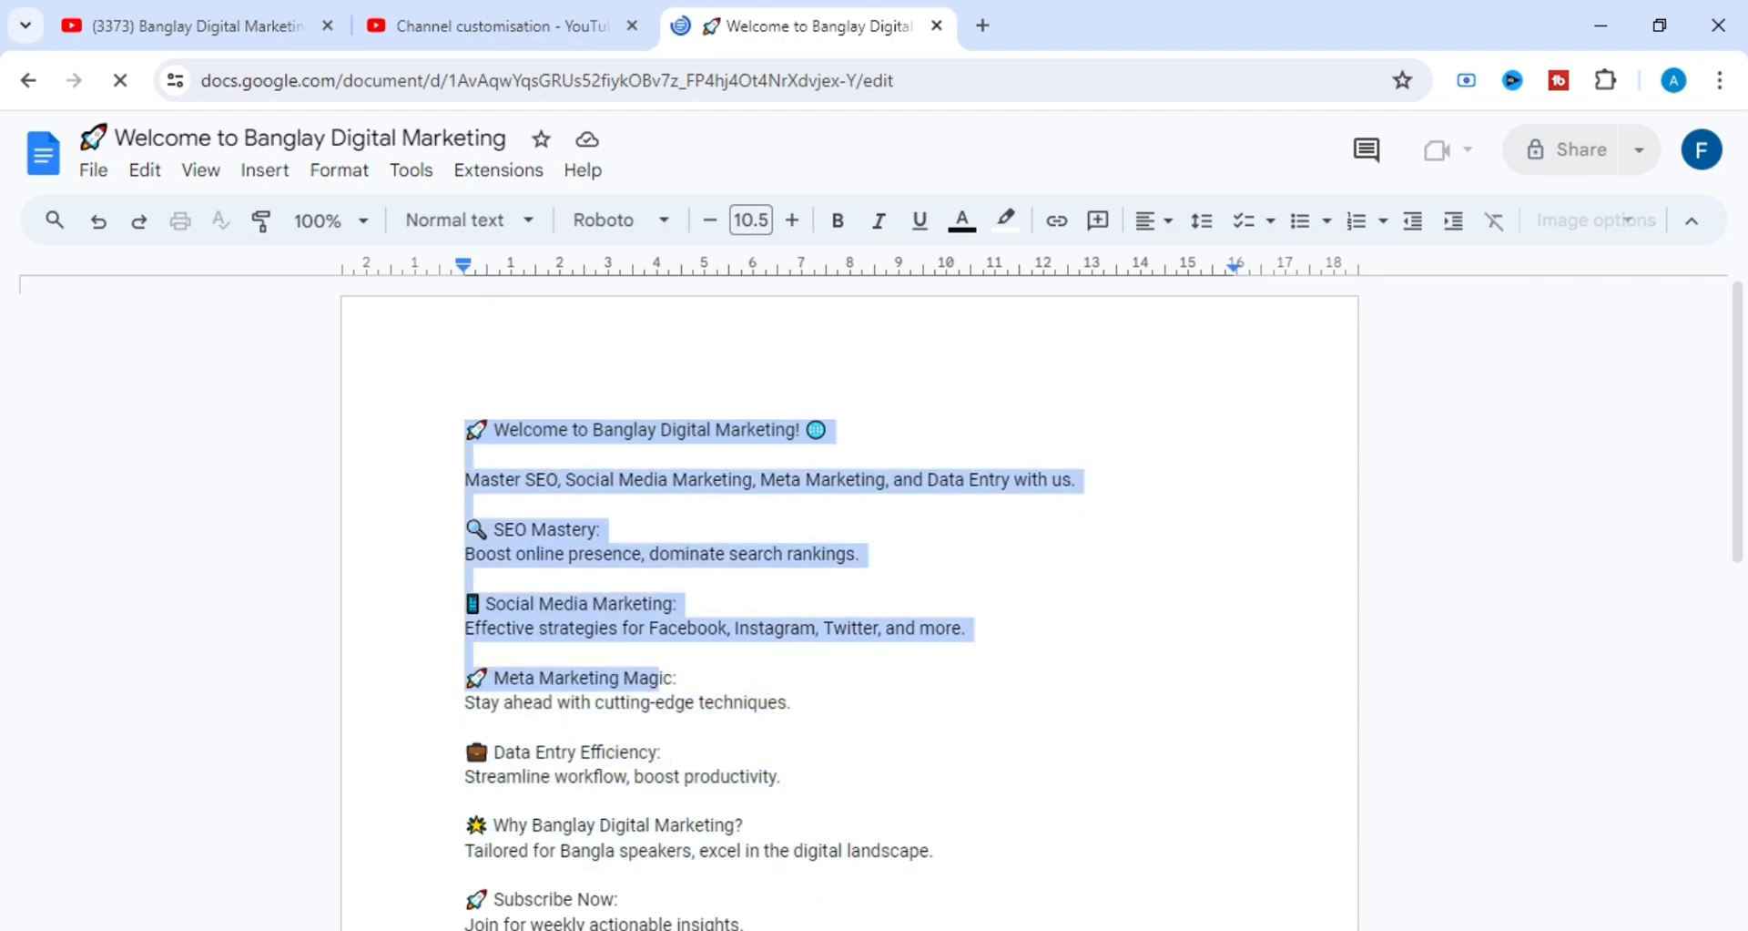
scroll(849, 601, "down", 1)
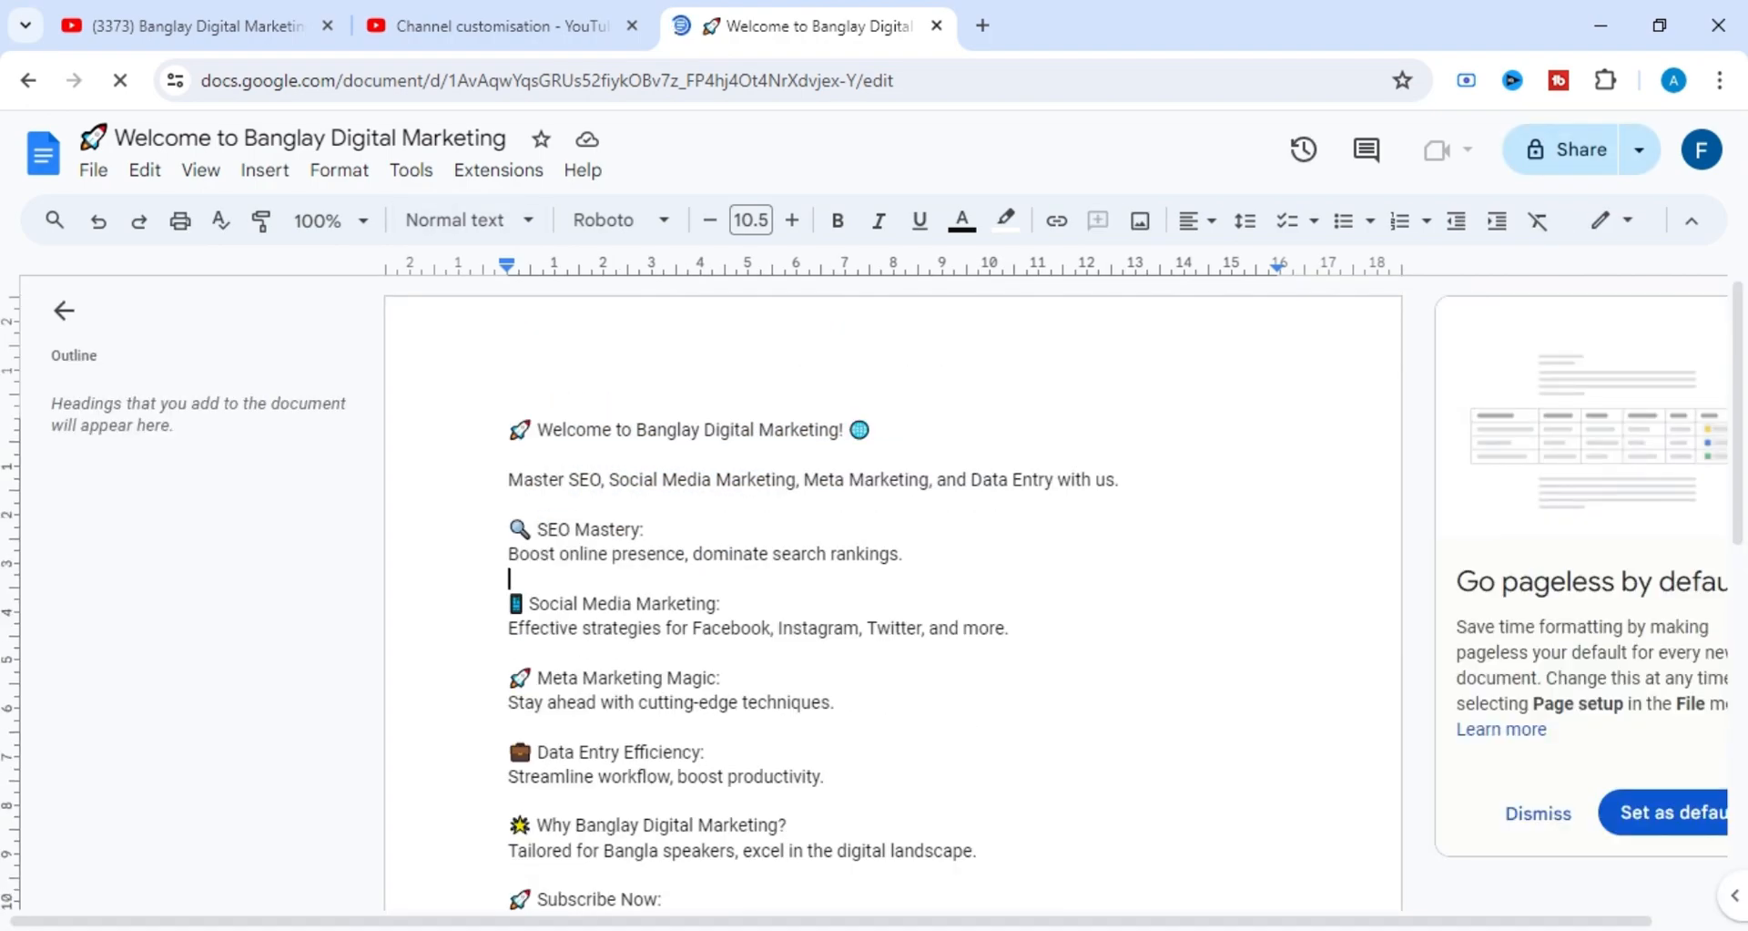
scroll(509, 579, "down", 1)
left_click_drag(510, 301, 515, 524)
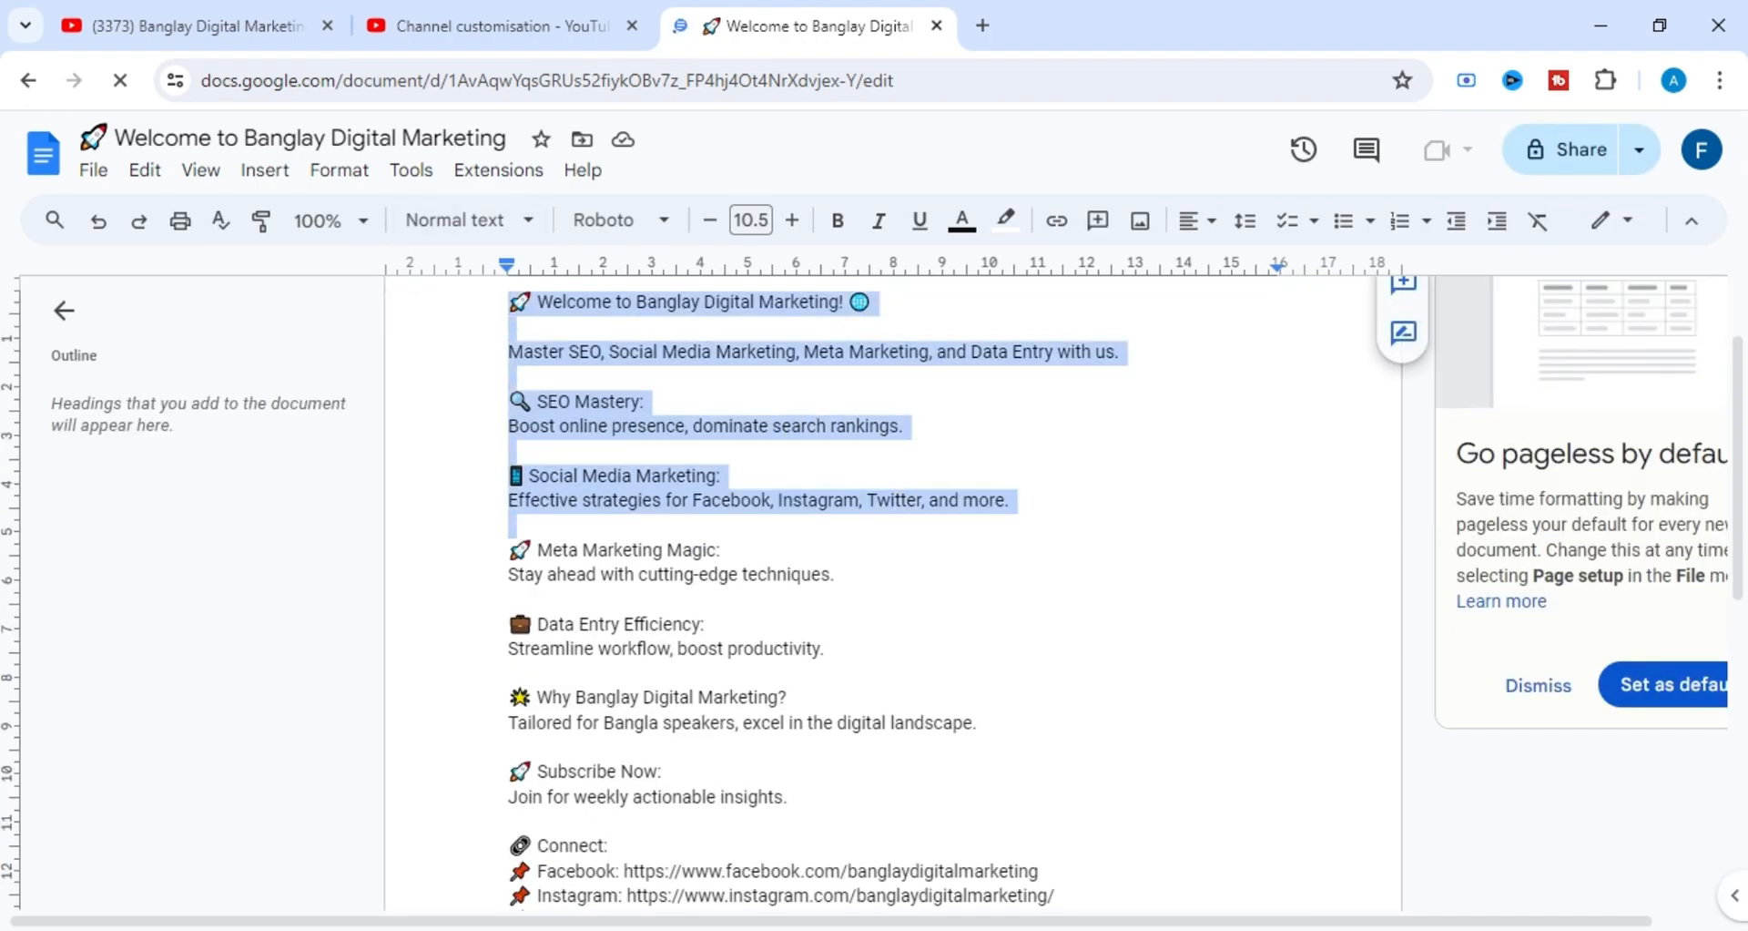
left_click(645, 401)
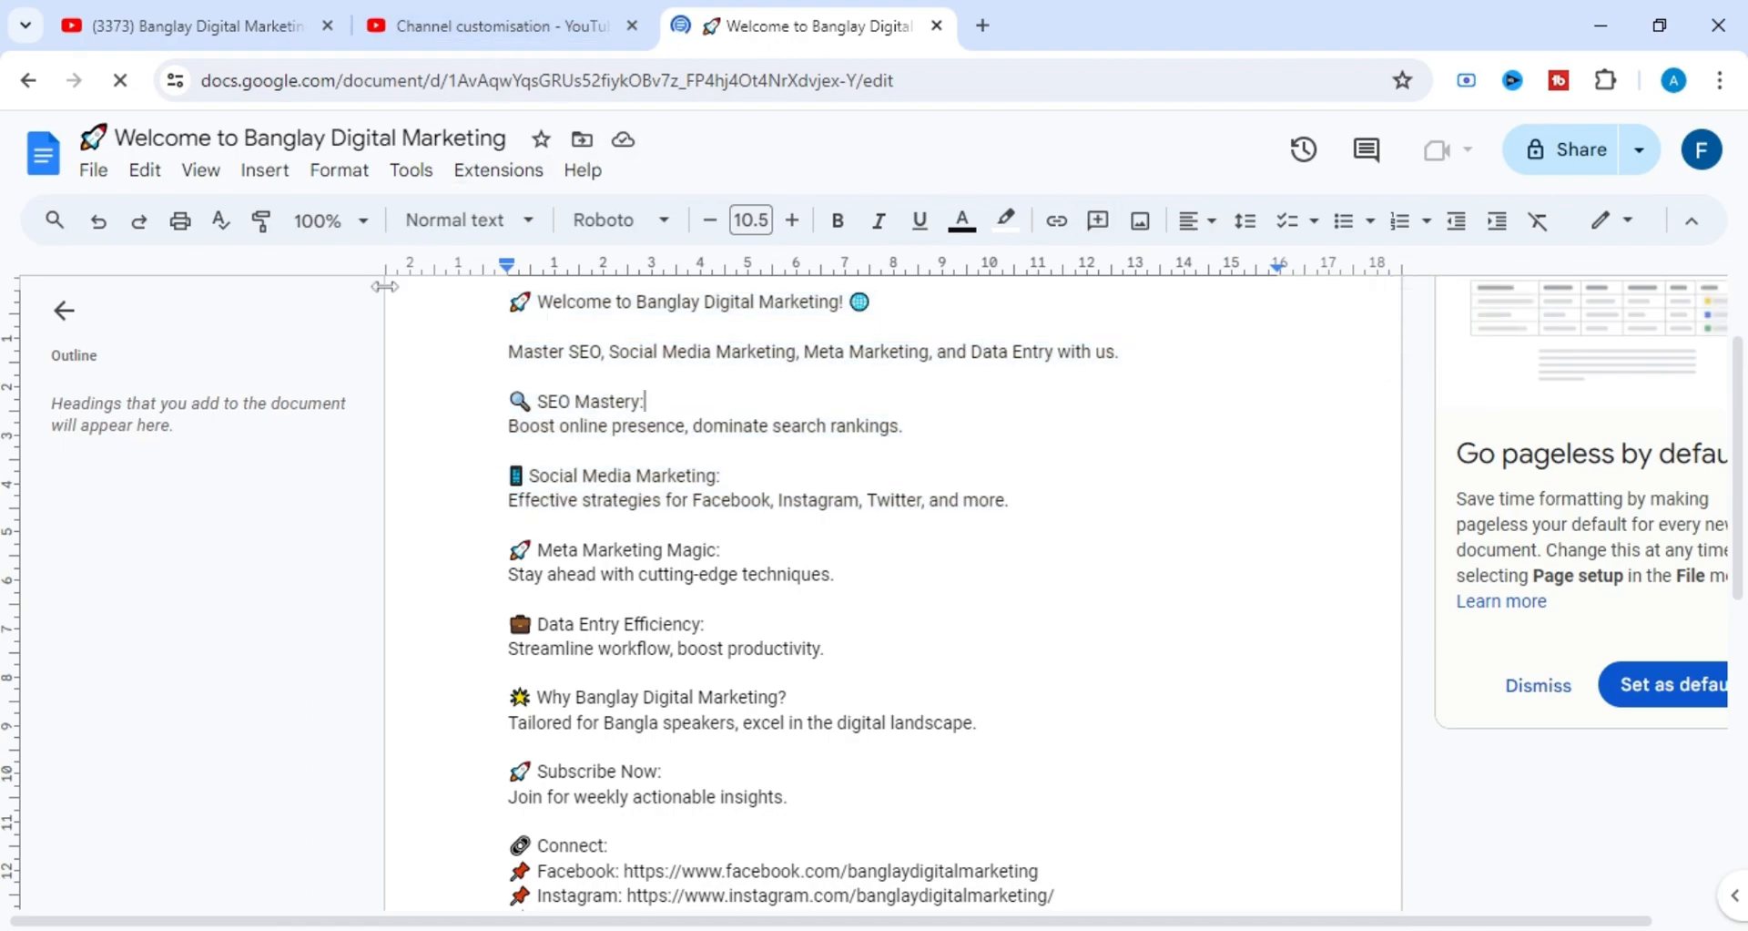
left_click_drag(508, 302, 1034, 808)
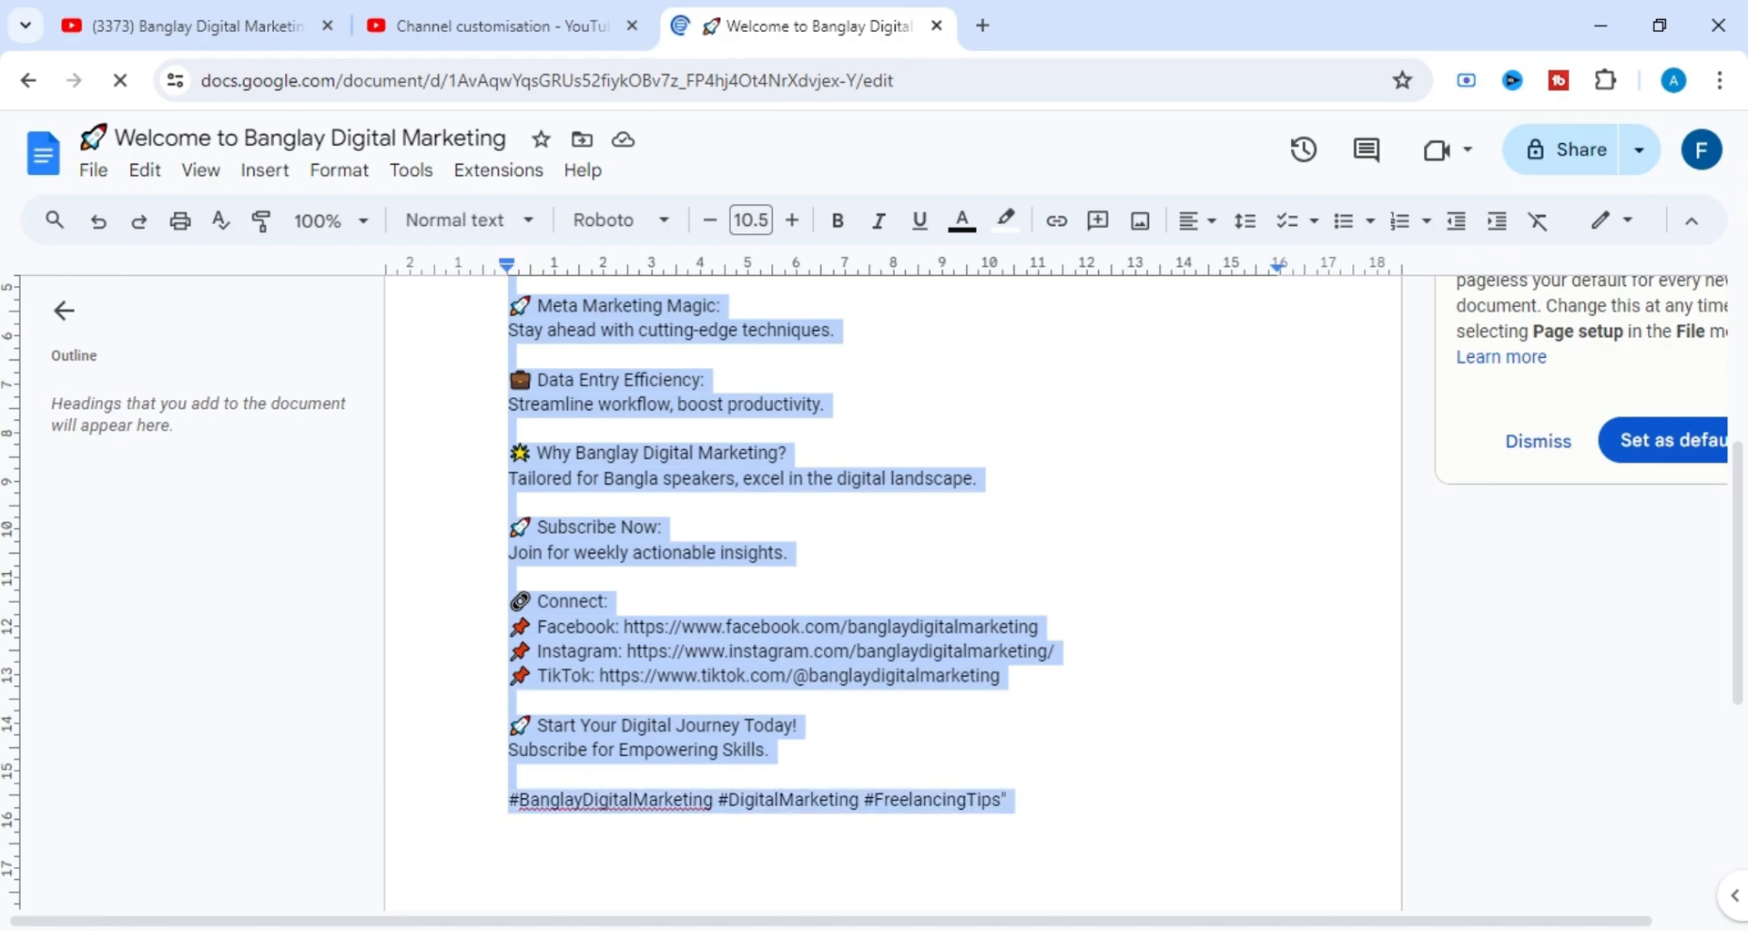
right_click(705, 299)
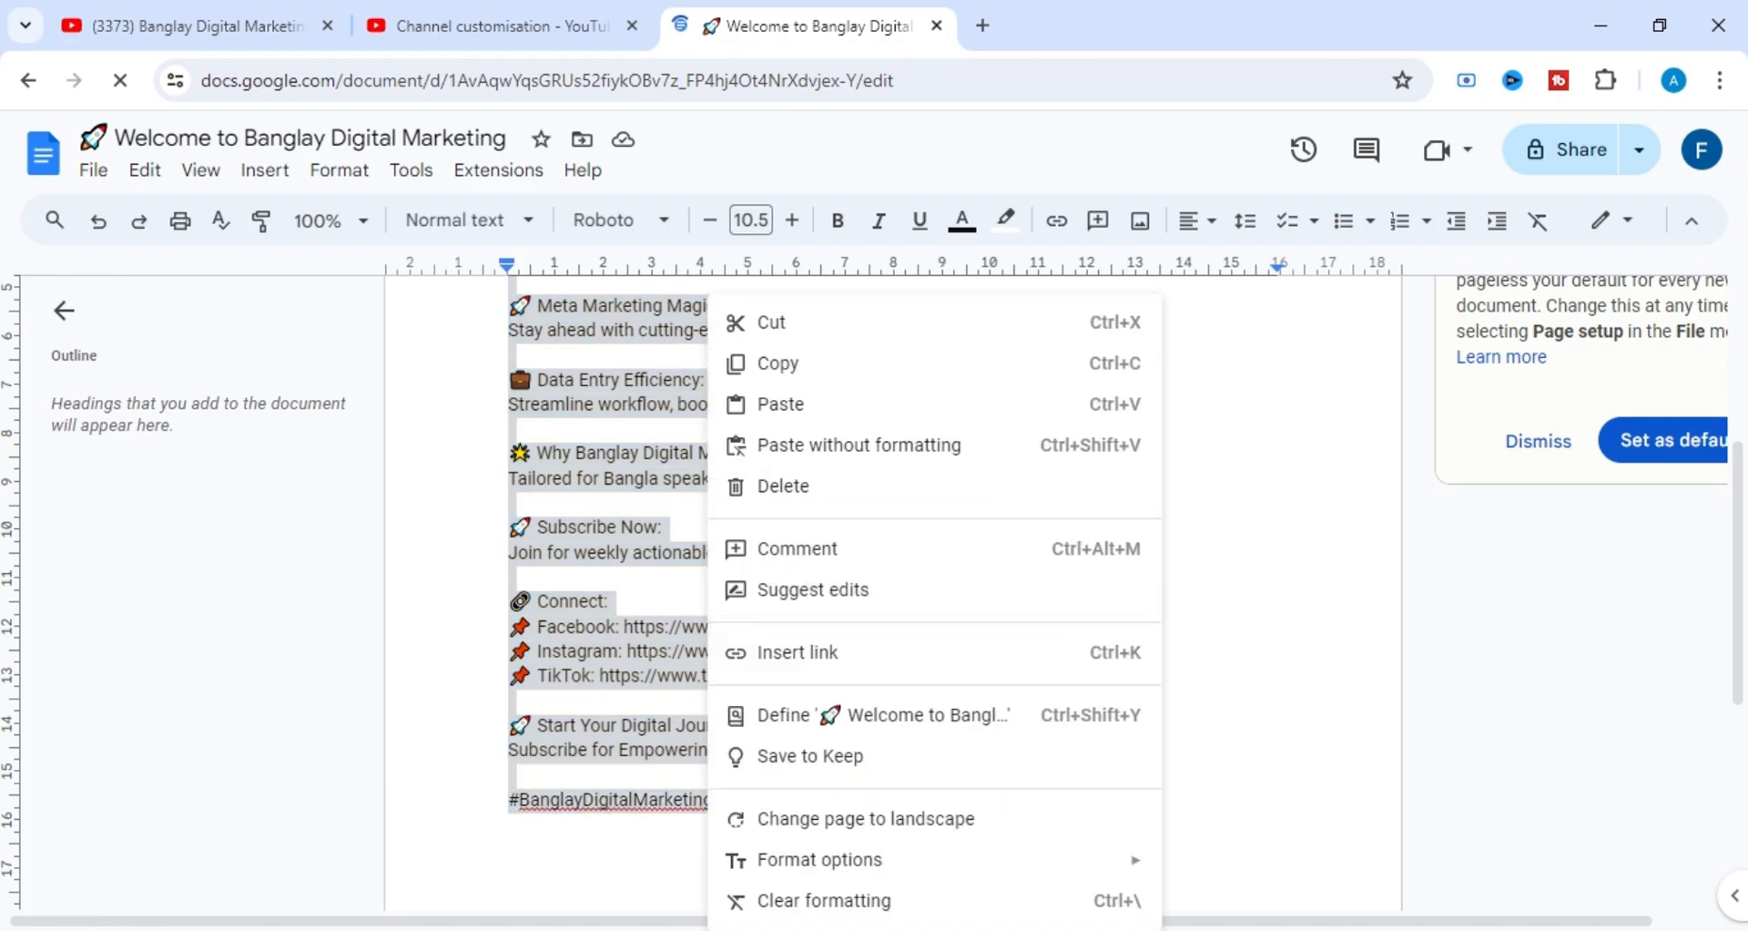
left_click(792, 361)
Return to YouTube Studio, paste the copied text into the channel's Description field and review it.
left_click(414, 32)
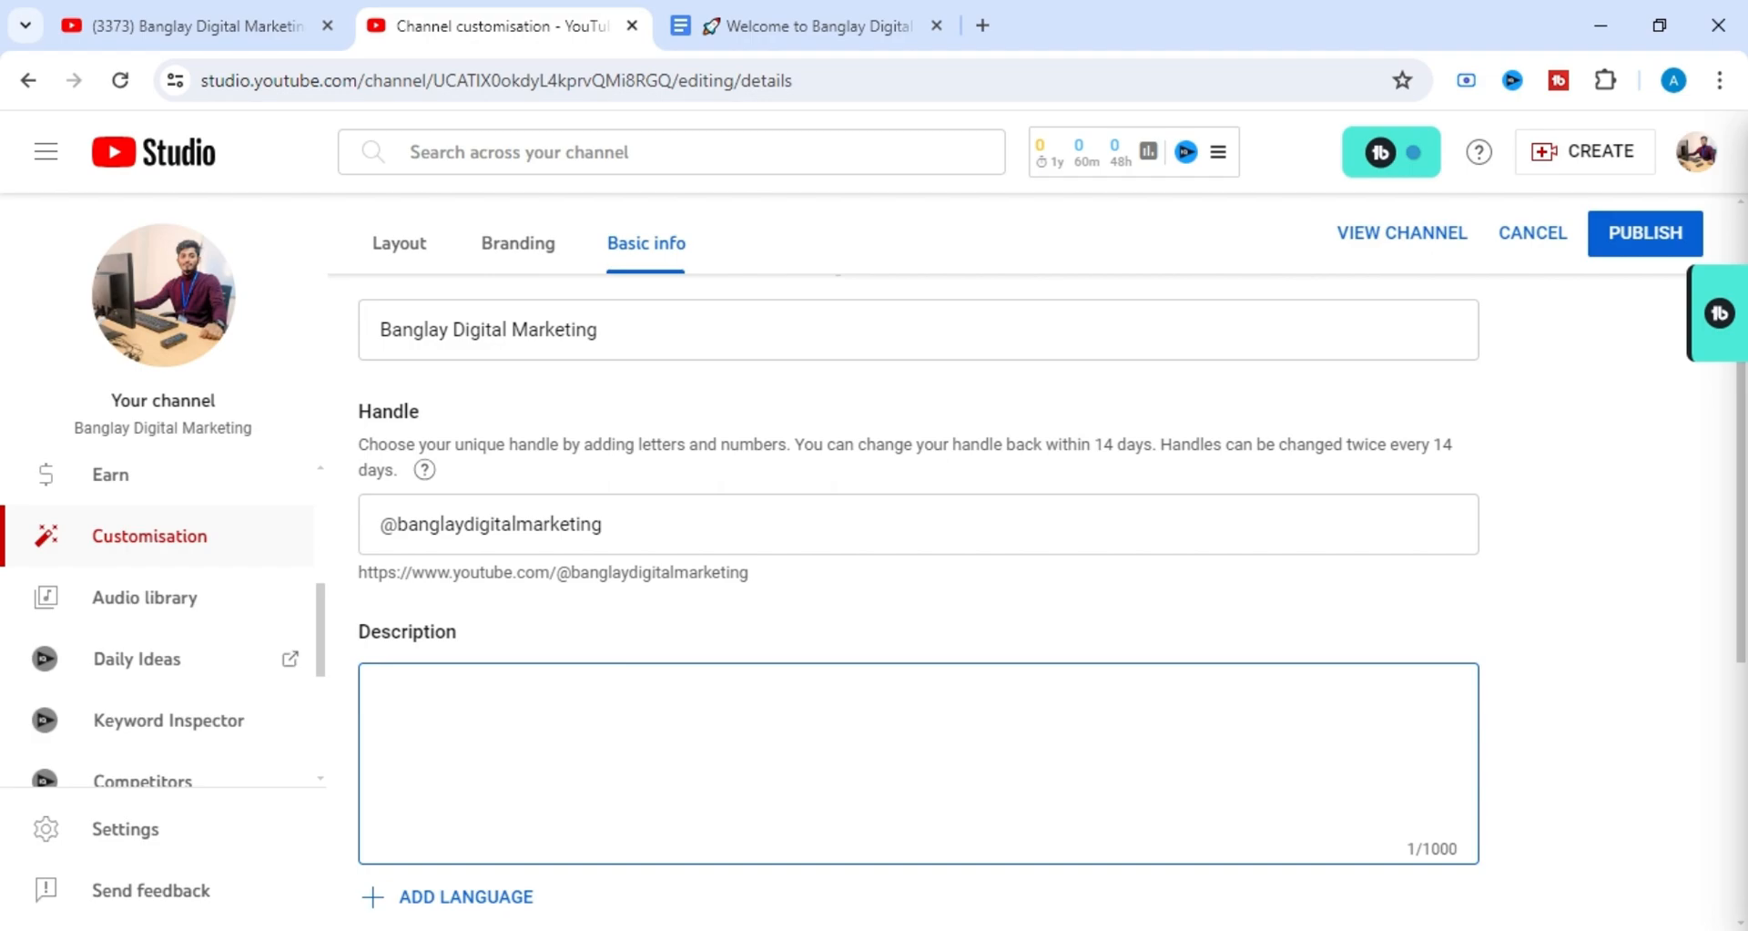
key("ctrl+v")
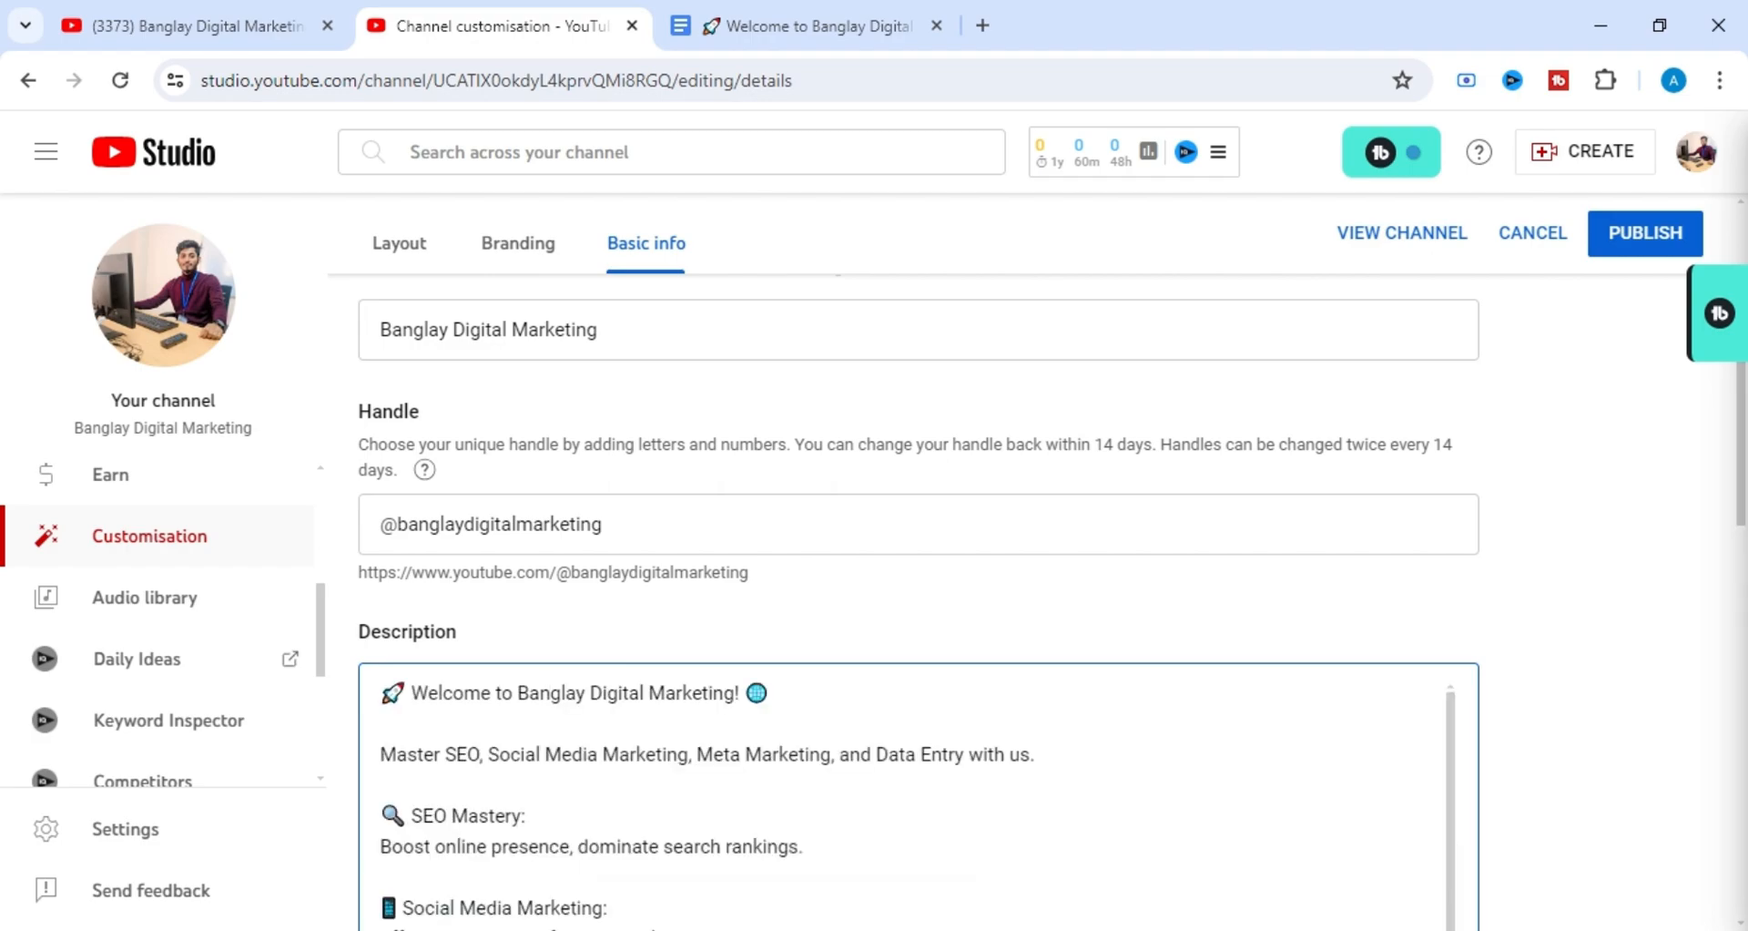
scroll(917, 797, "down", 2)
key("Up")
key("Up")
key("Up")
key("Up")
left_click_drag(429, 693, 455, 723)
scroll(918, 796, "down", 1)
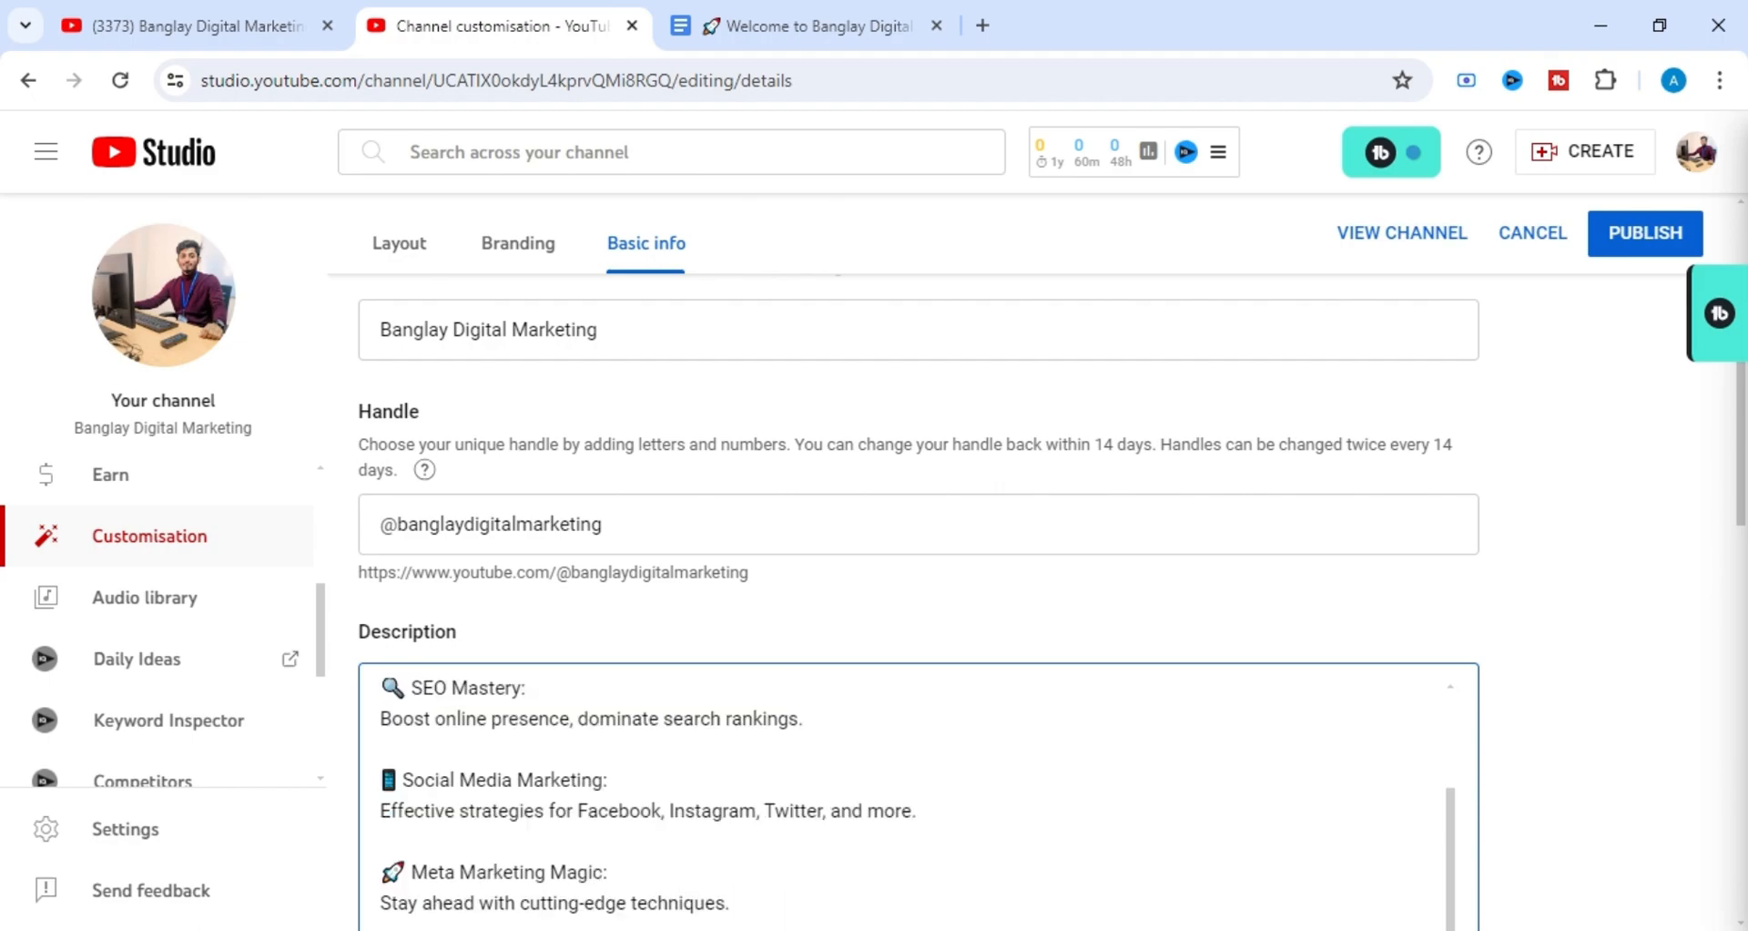
Review the pasted channel description, highlighting passages from the welcome lines through the Facebook, Instagram and TikTok links.
scroll(918, 797, "up", 1)
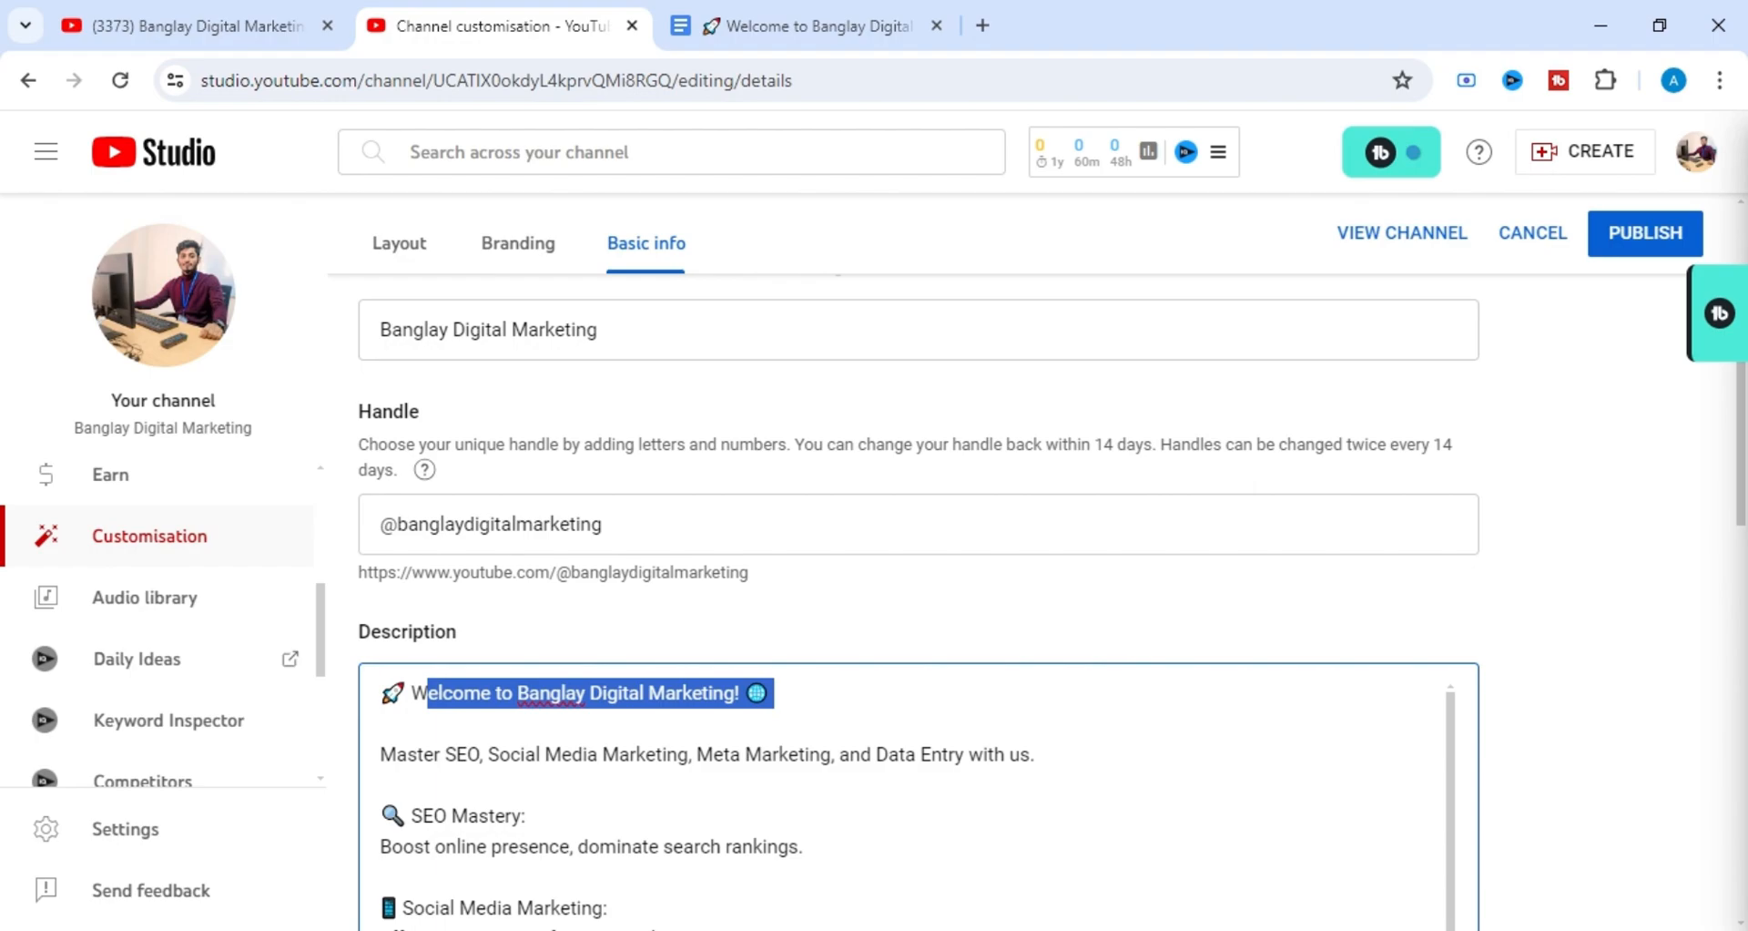
left_click_drag(435, 754, 536, 755)
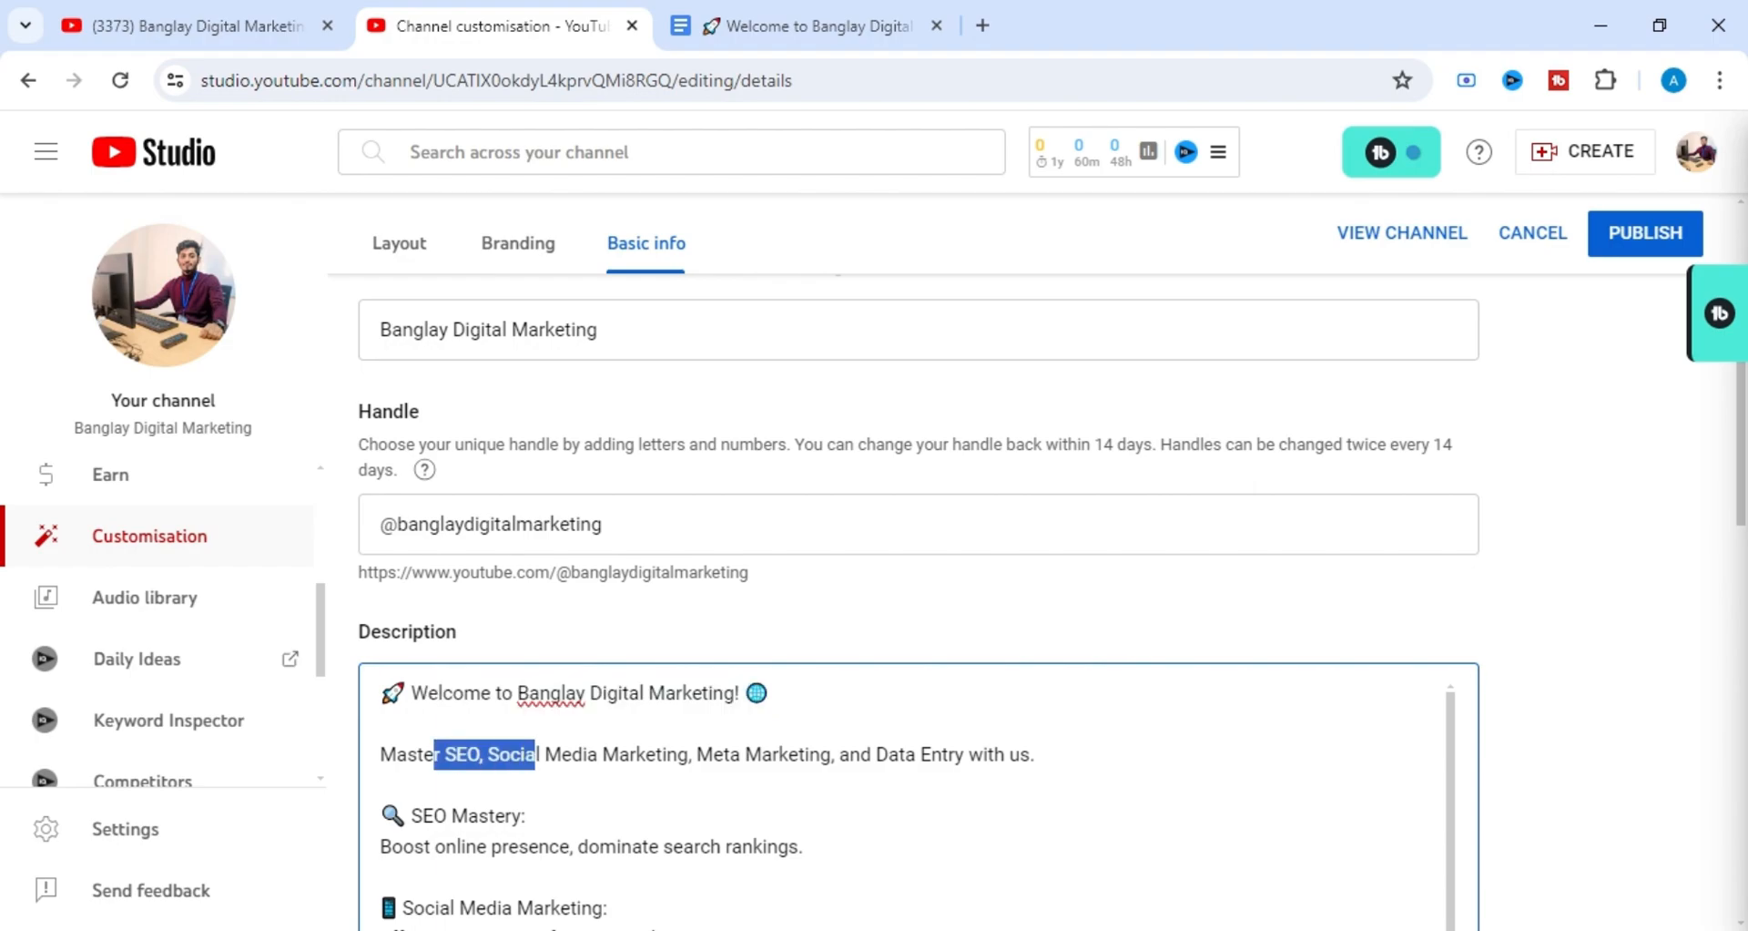
scroll(918, 797, "down", 1)
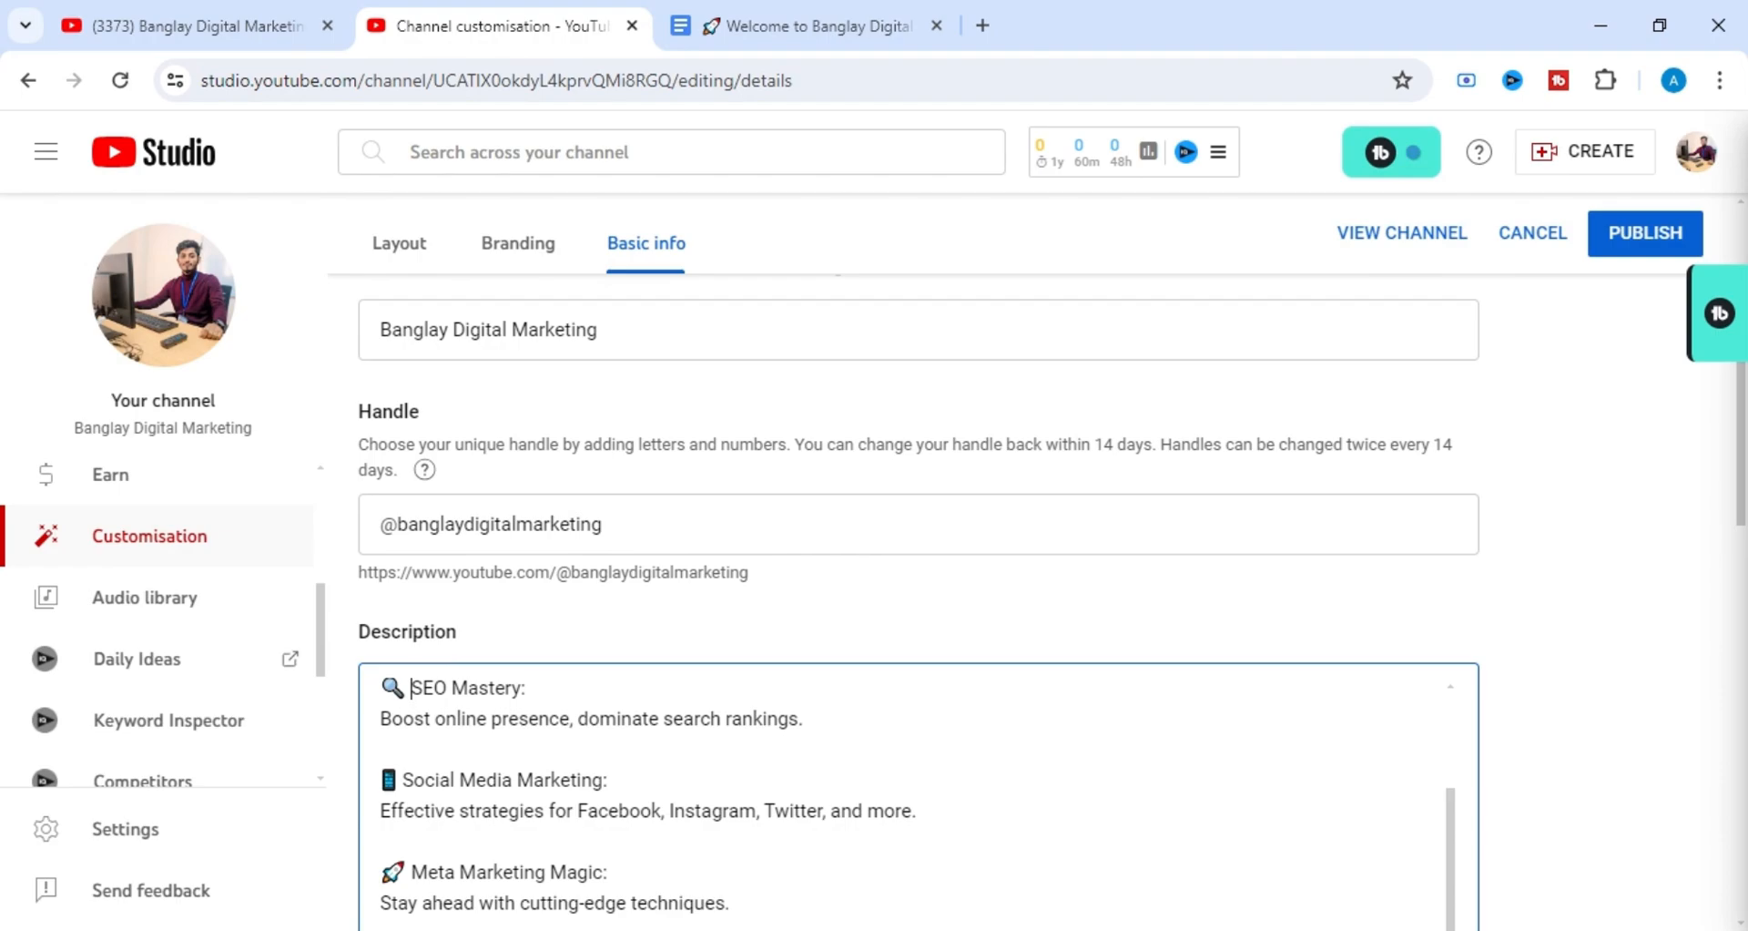
left_click_drag(411, 687, 550, 694)
left_click(383, 785)
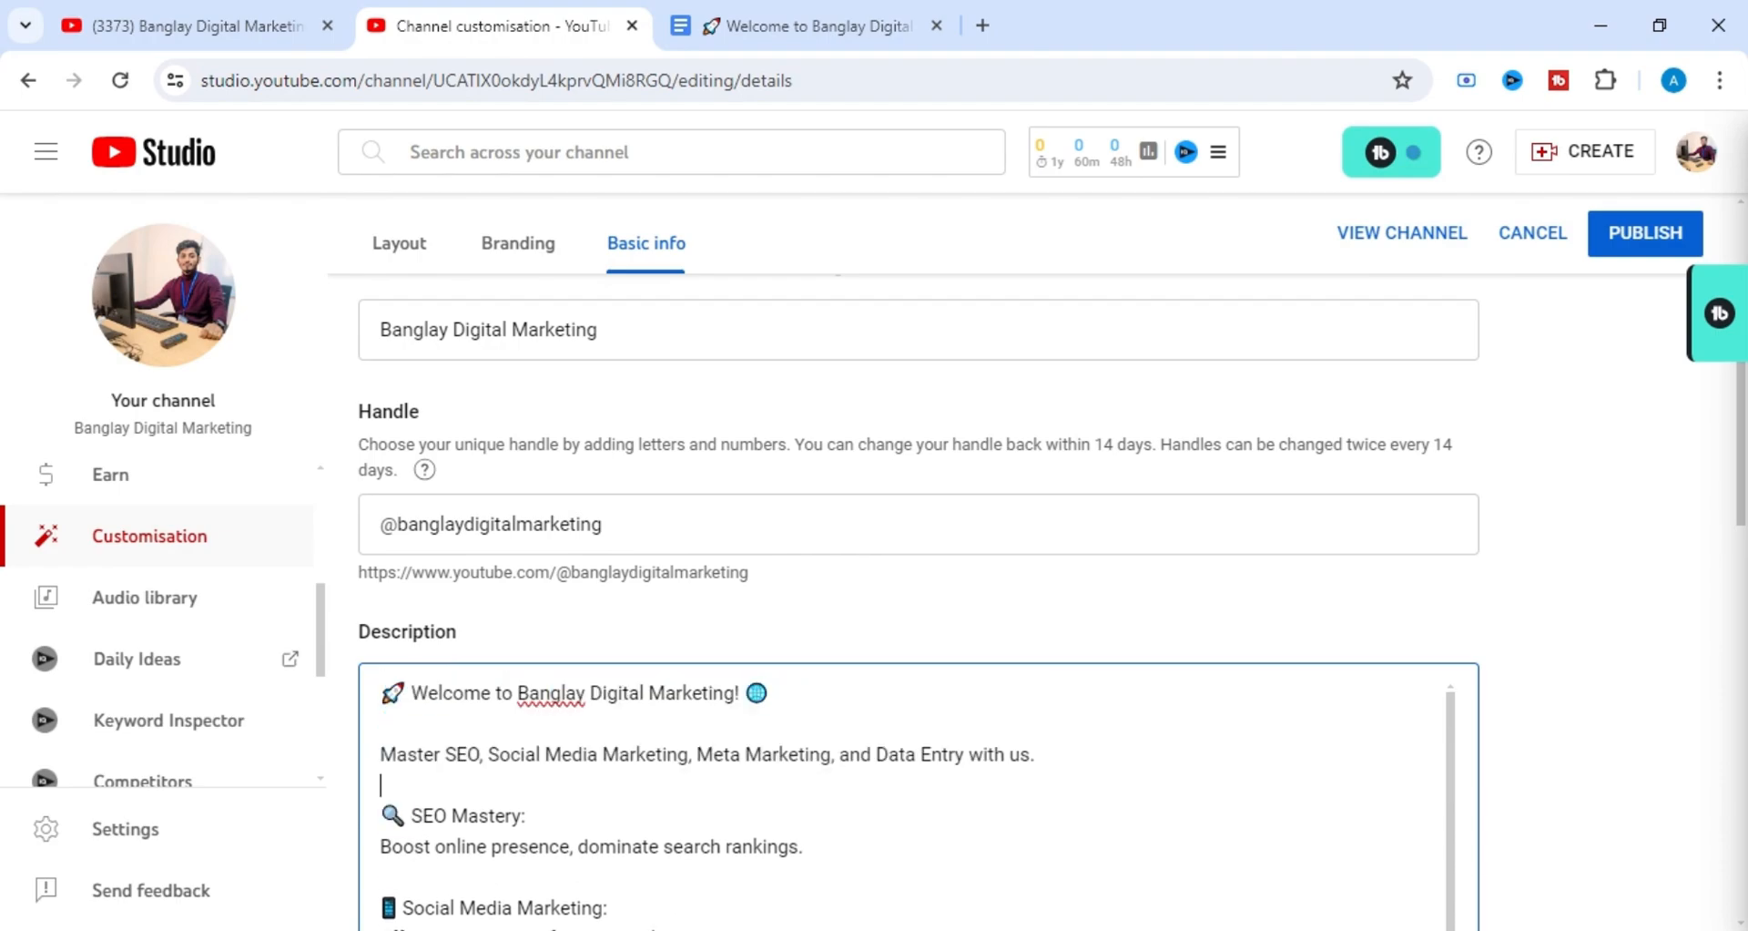
scroll(917, 797, "down", 2)
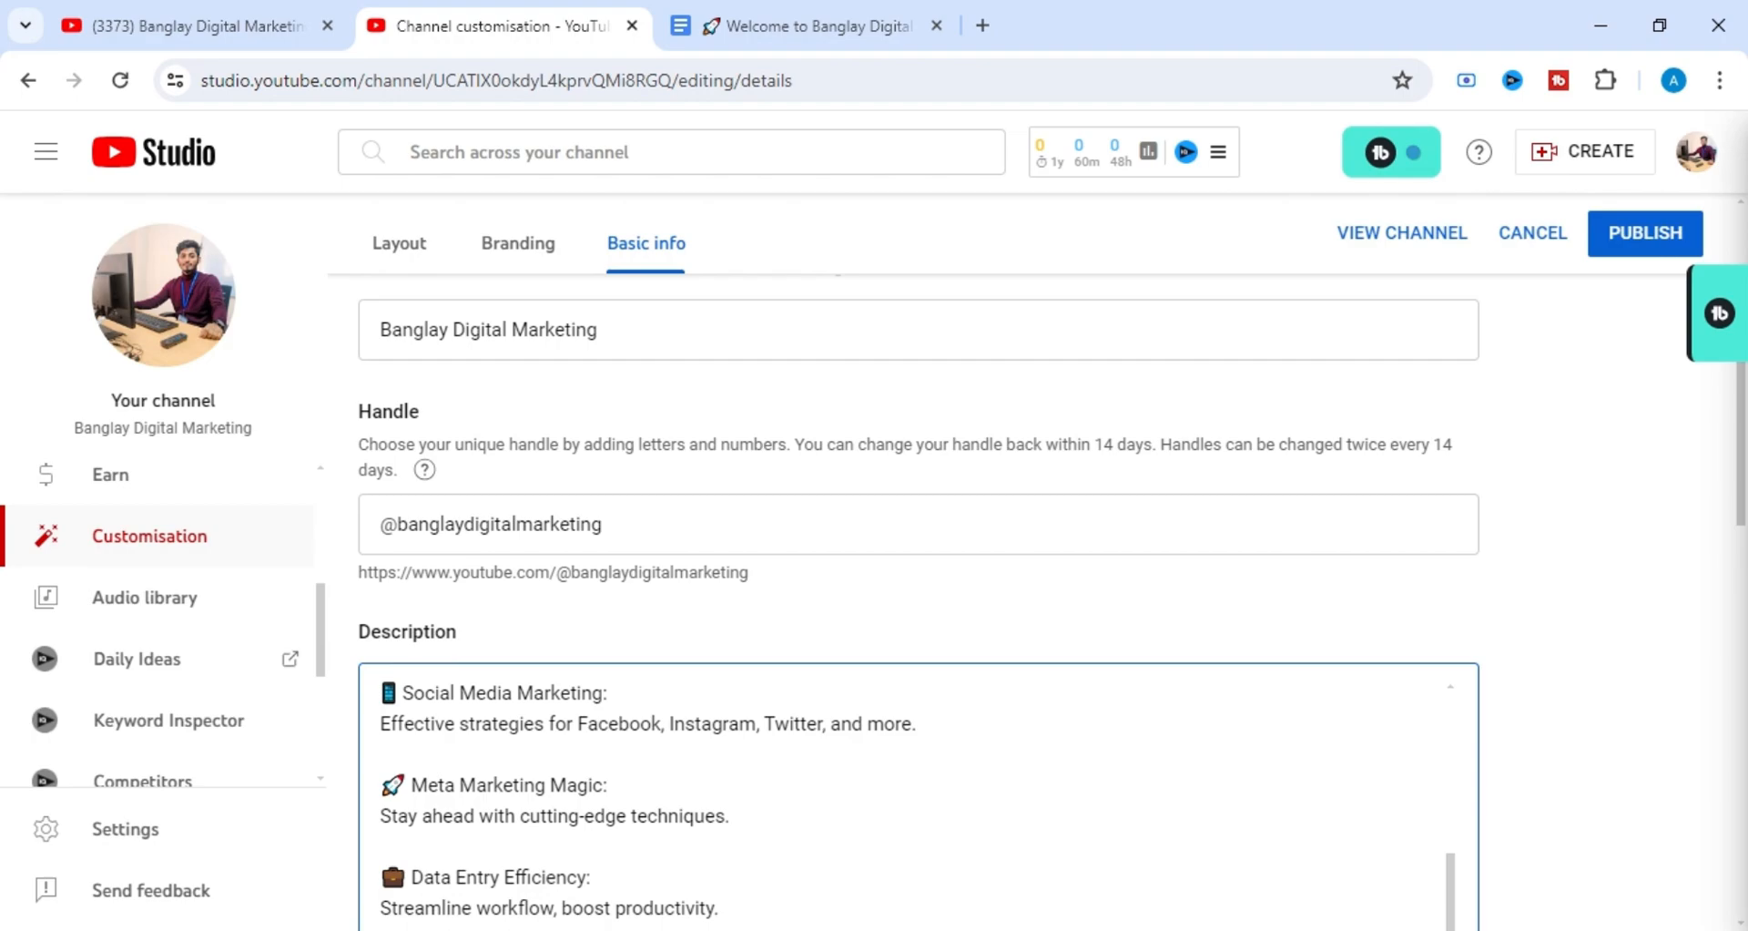
scroll(918, 601, "down", 2)
scroll(918, 601, "down", 4)
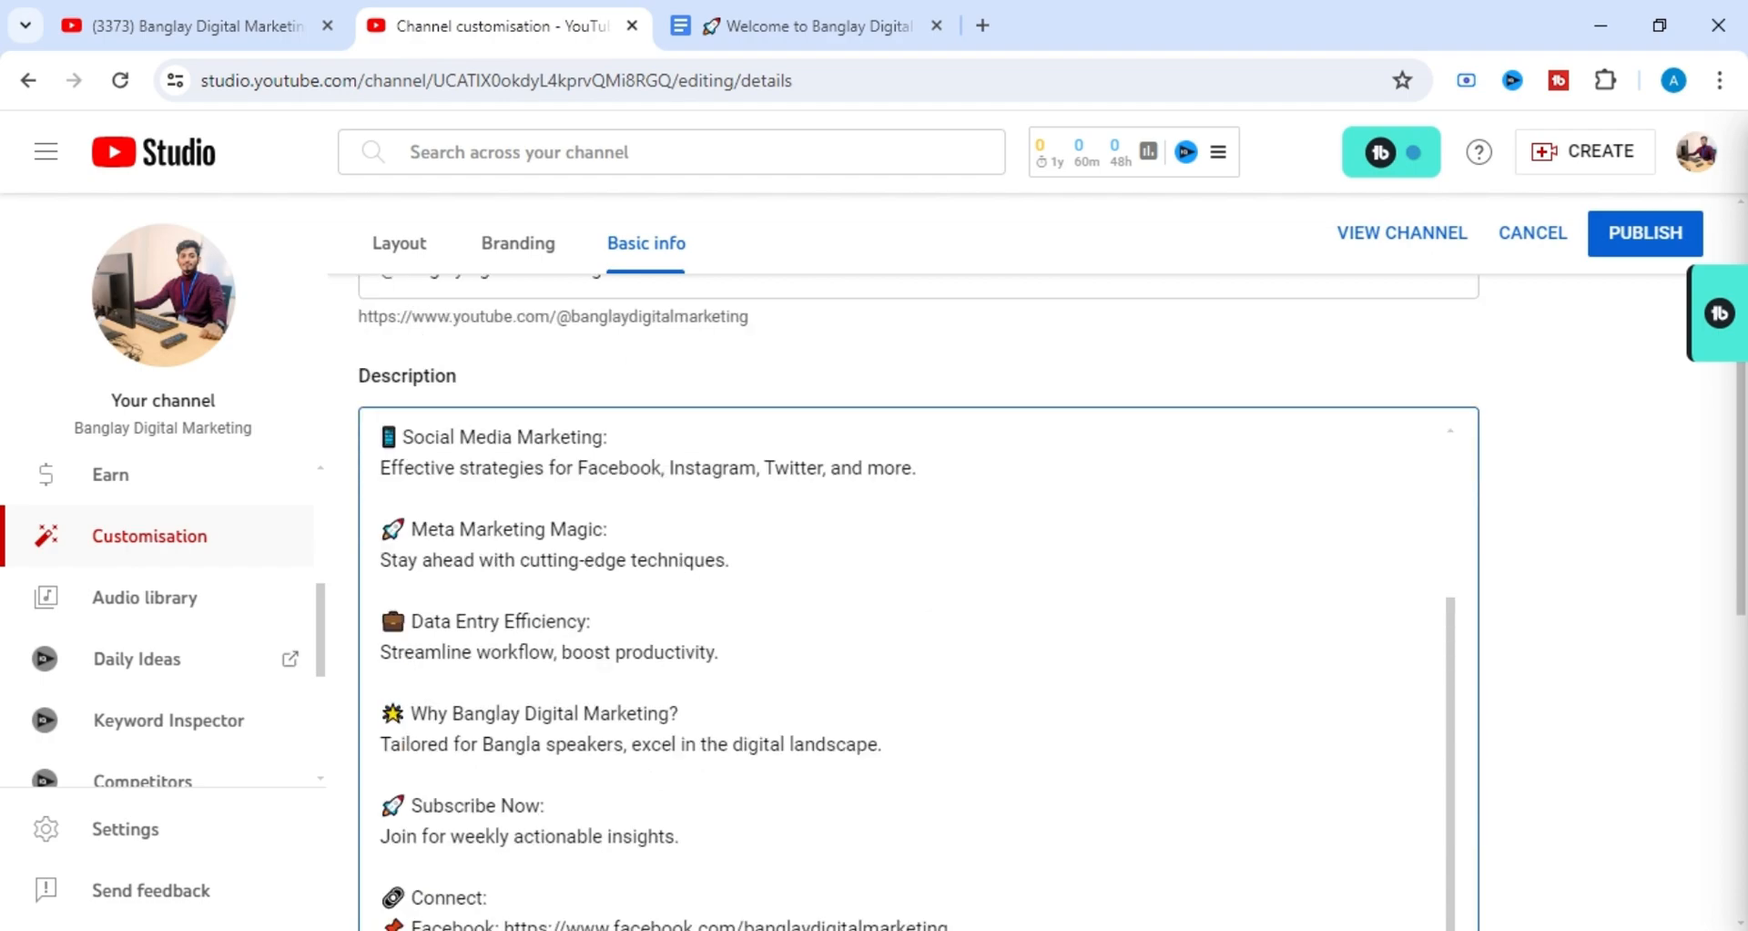
scroll(918, 601, "down", 2)
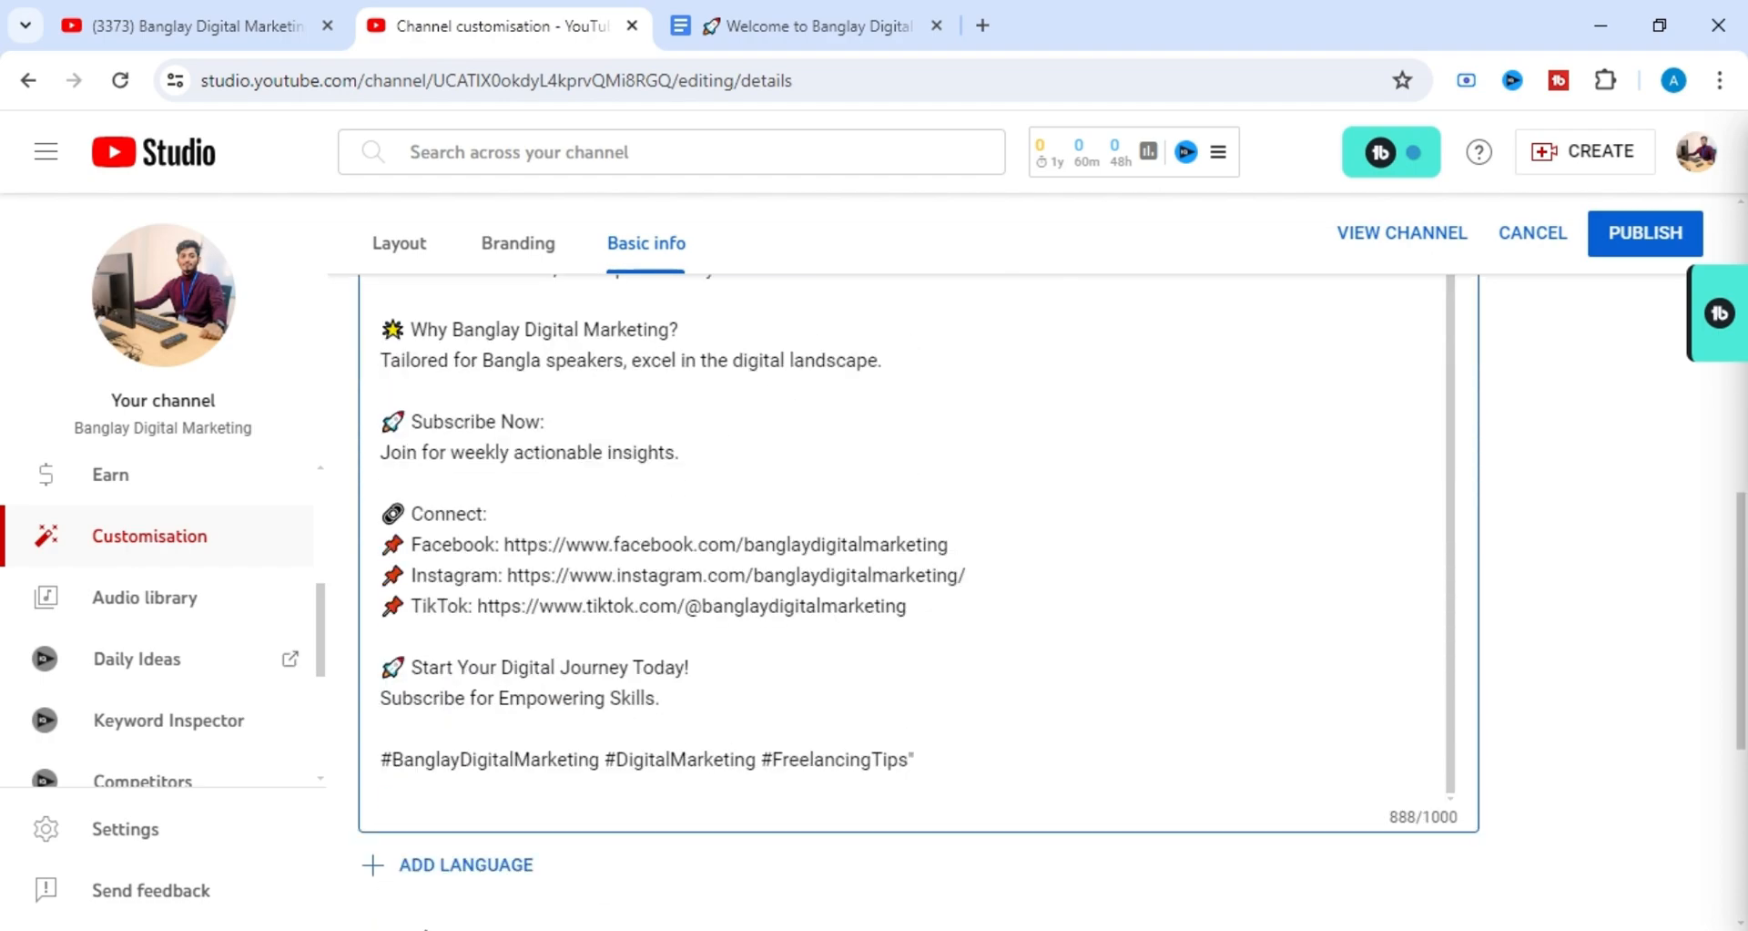
left_click_drag(407, 544, 910, 605)
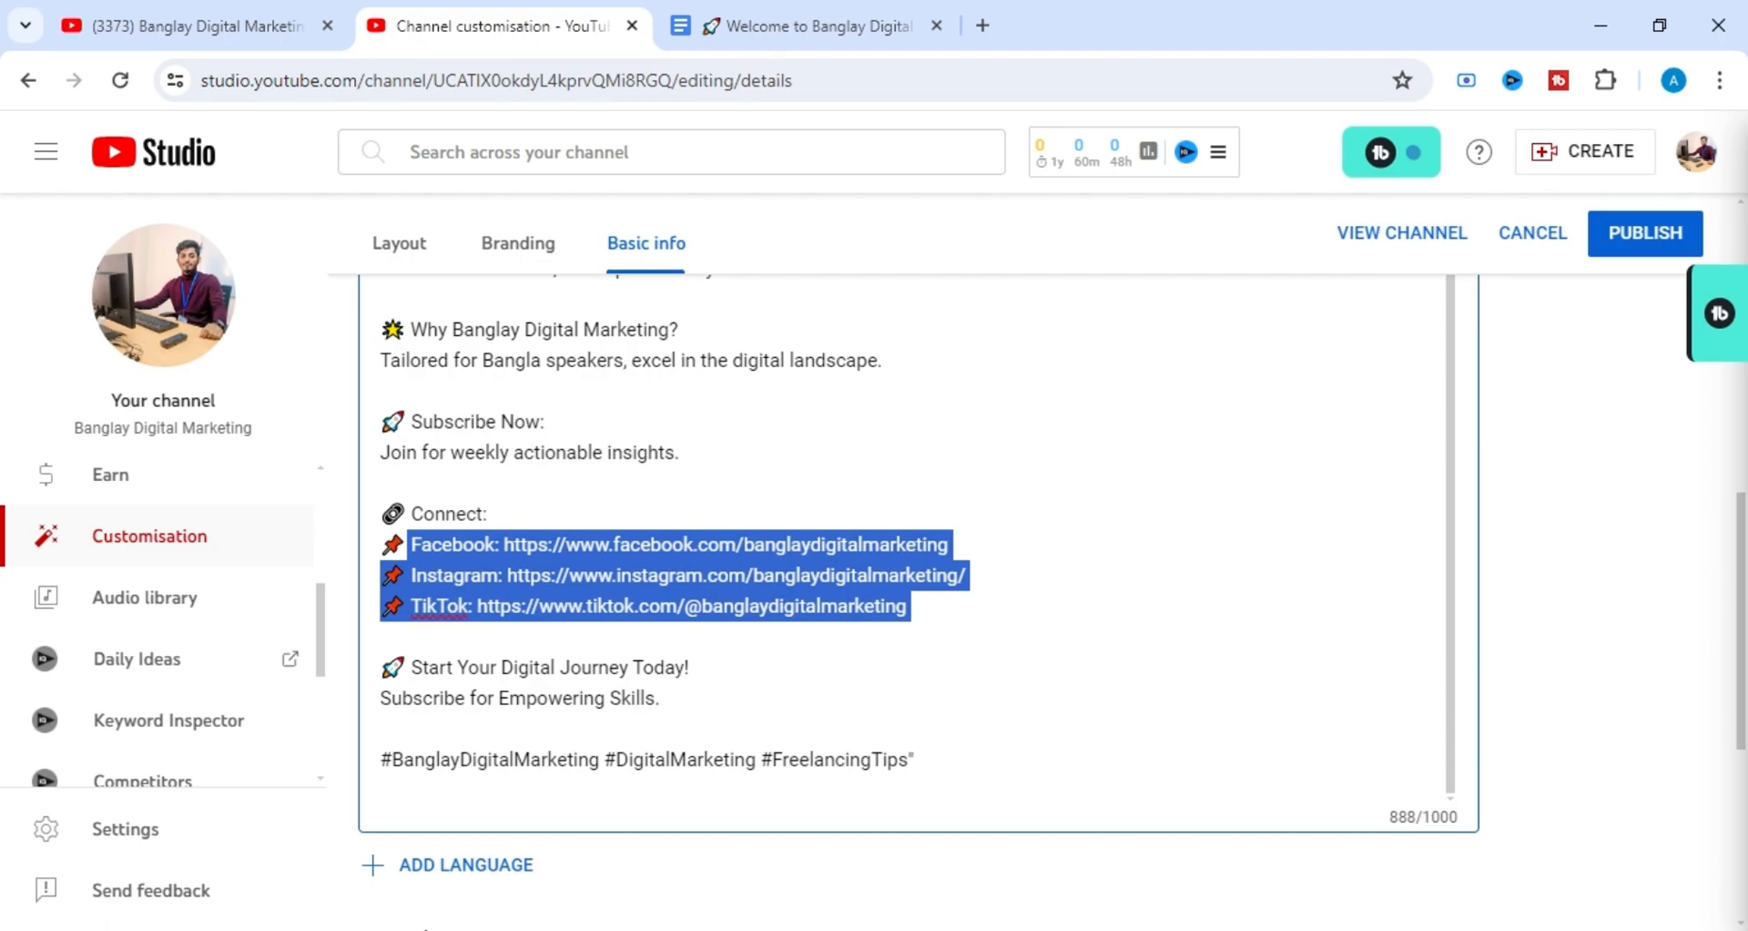
left_click(691, 667)
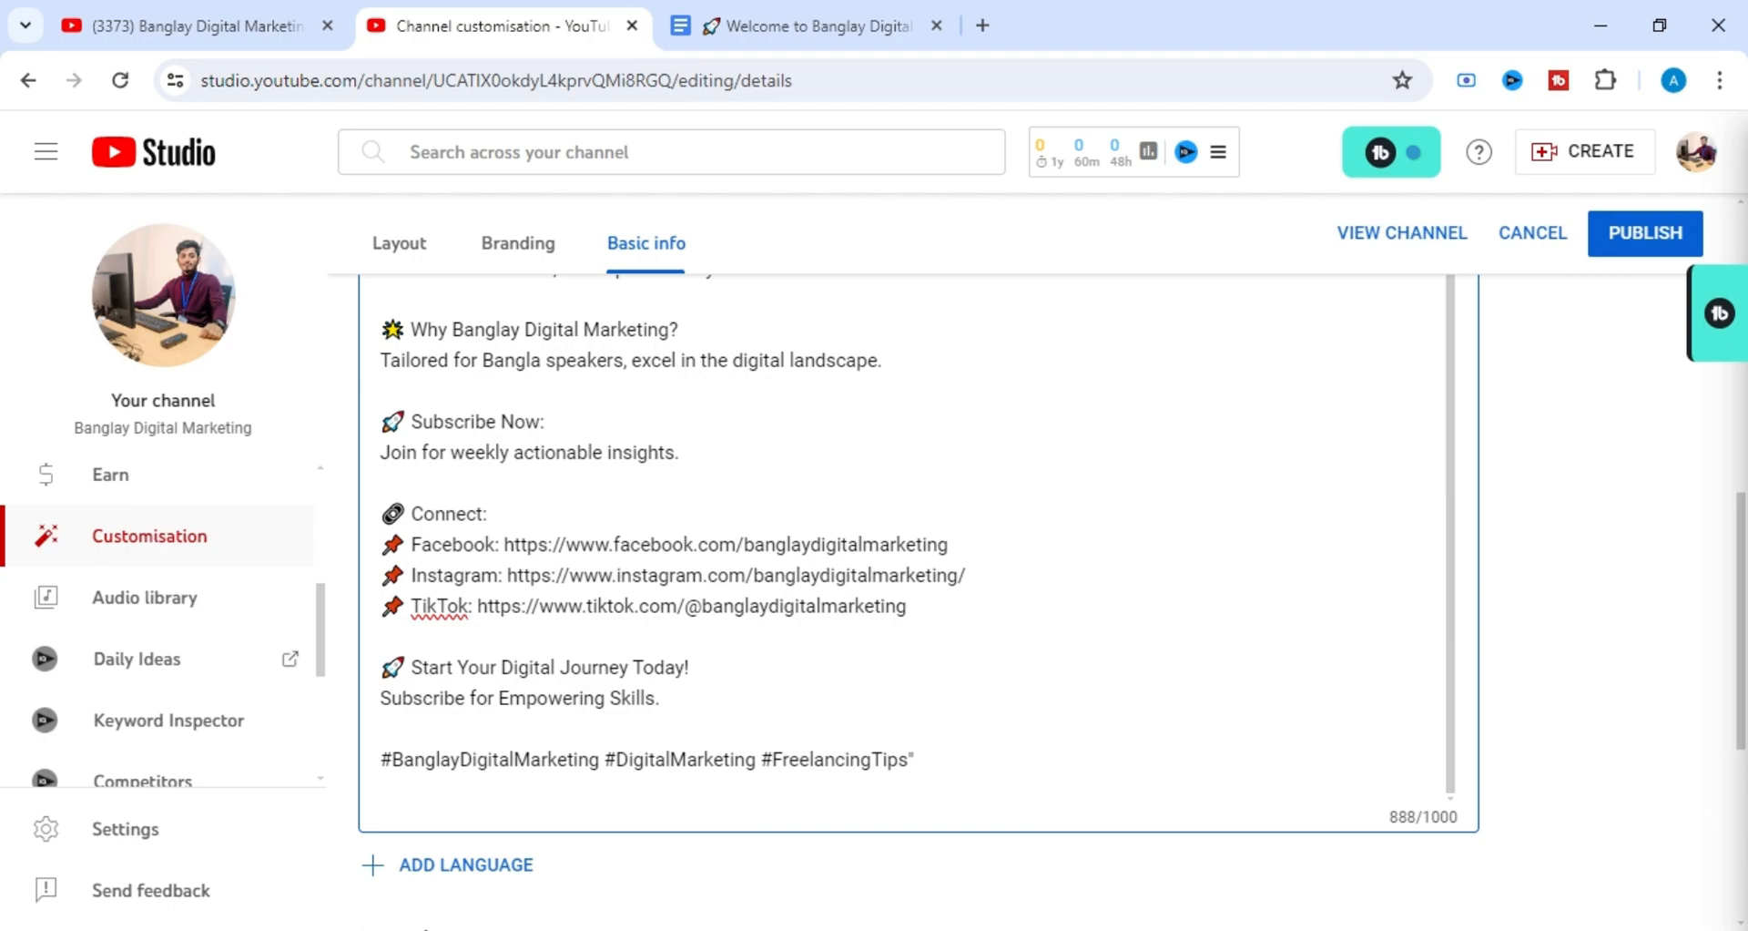
Look over the end of the description and the Channel URL, Links and Contact info sections of Basic info.
scroll(918, 546, "down", 2)
scroll(719, 592, "up", 2)
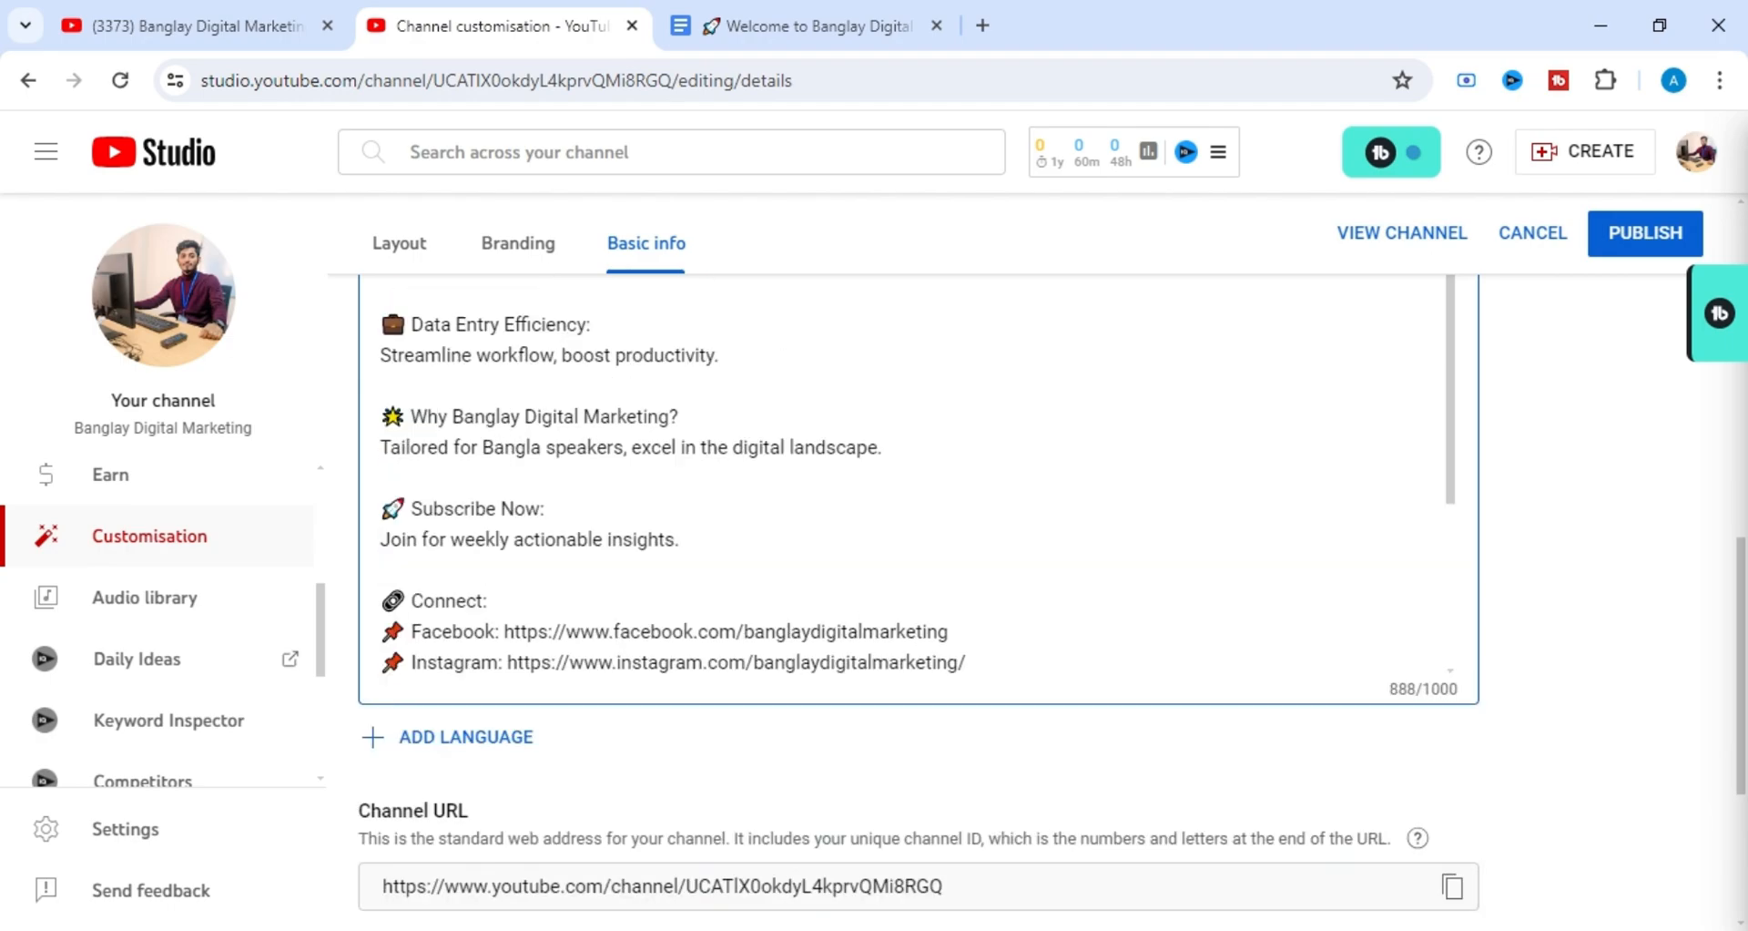
scroll(719, 592, "down", 2)
scroll(637, 765, "down", 3)
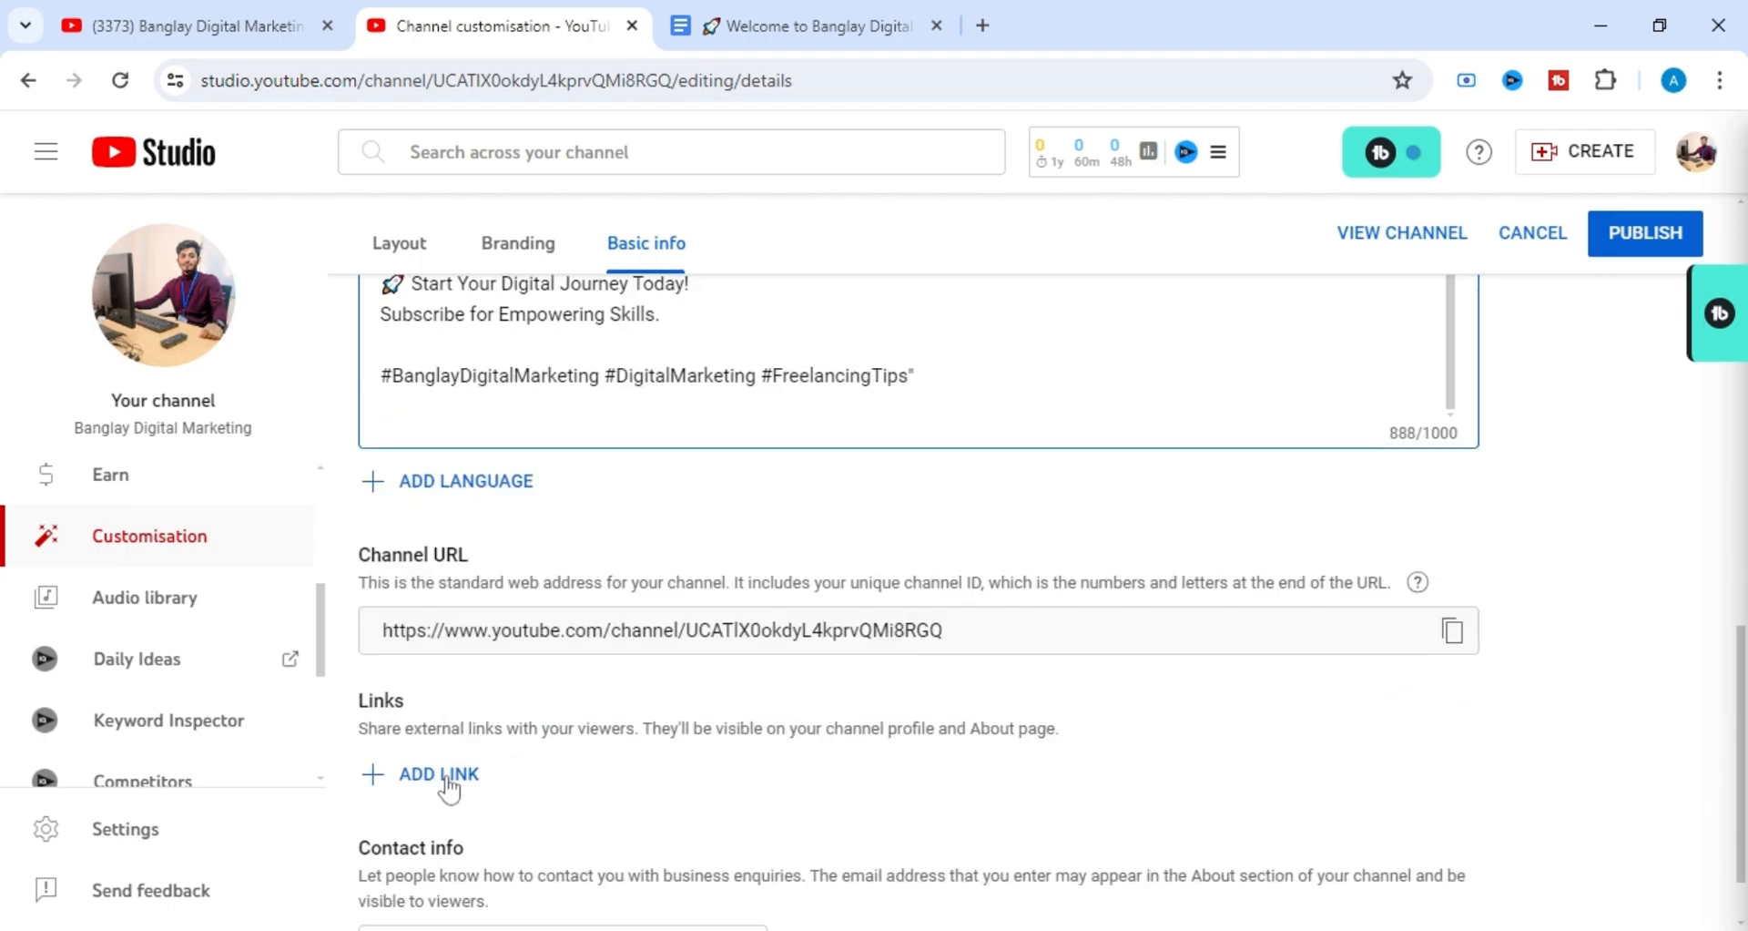
scroll(456, 784, "up", 4)
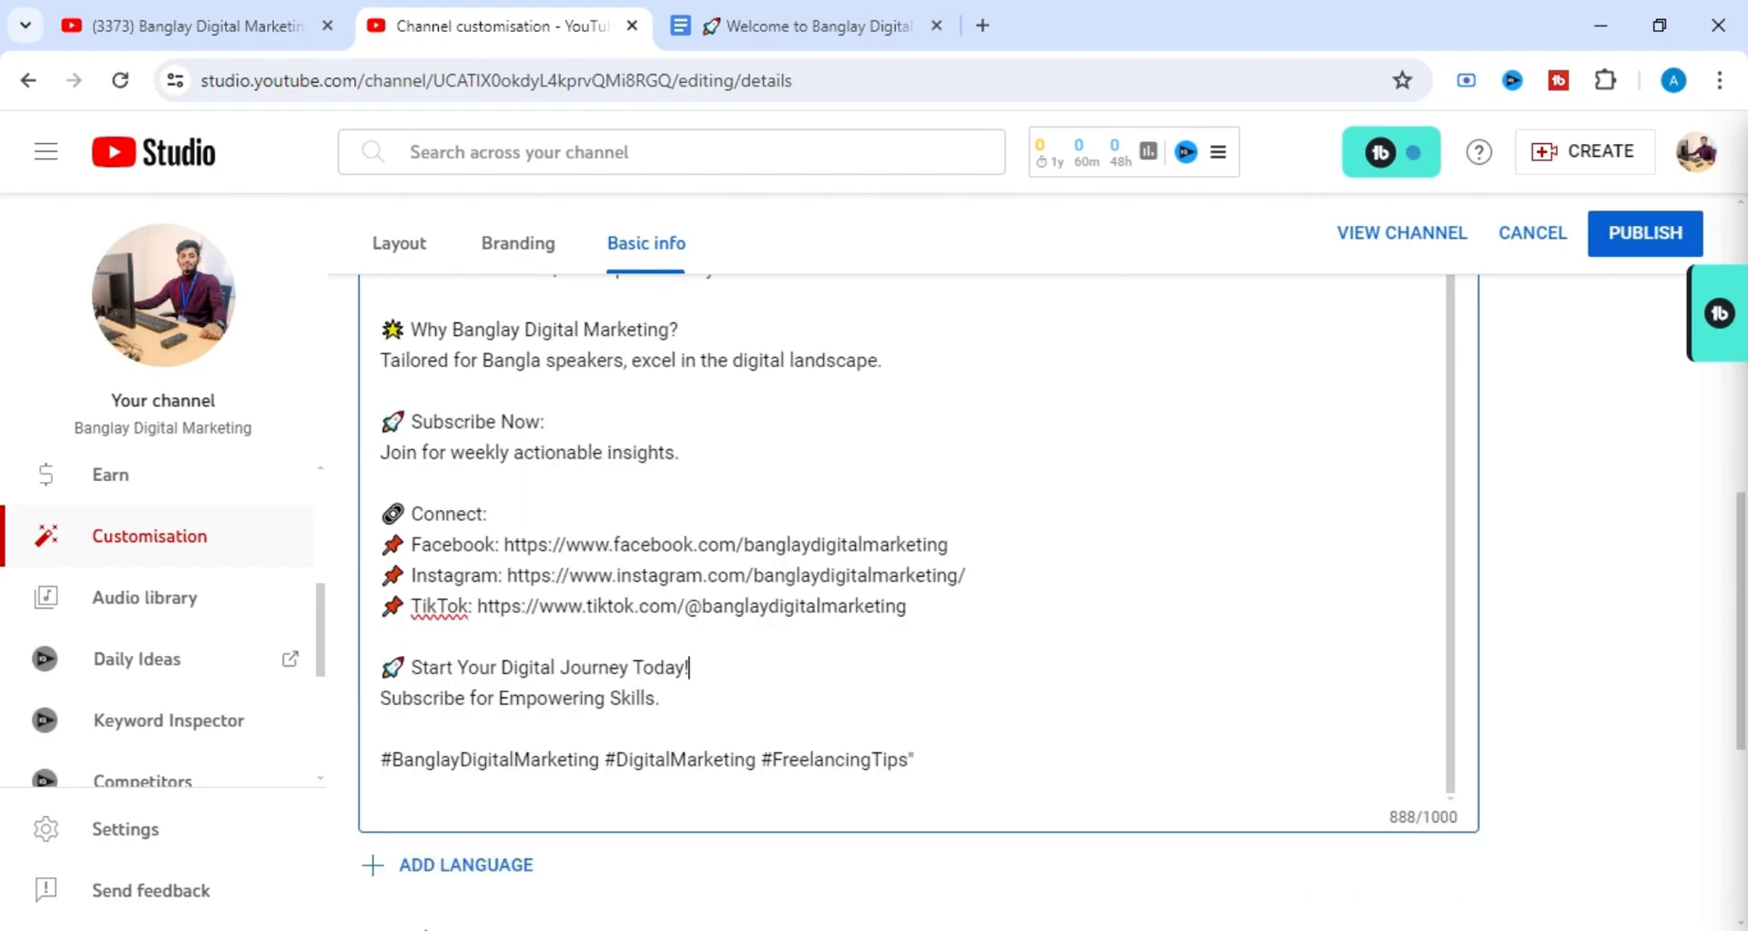
scroll(910, 592, "down", 2)
scroll(911, 591, "up", 6)
scroll(911, 592, "down", 3)
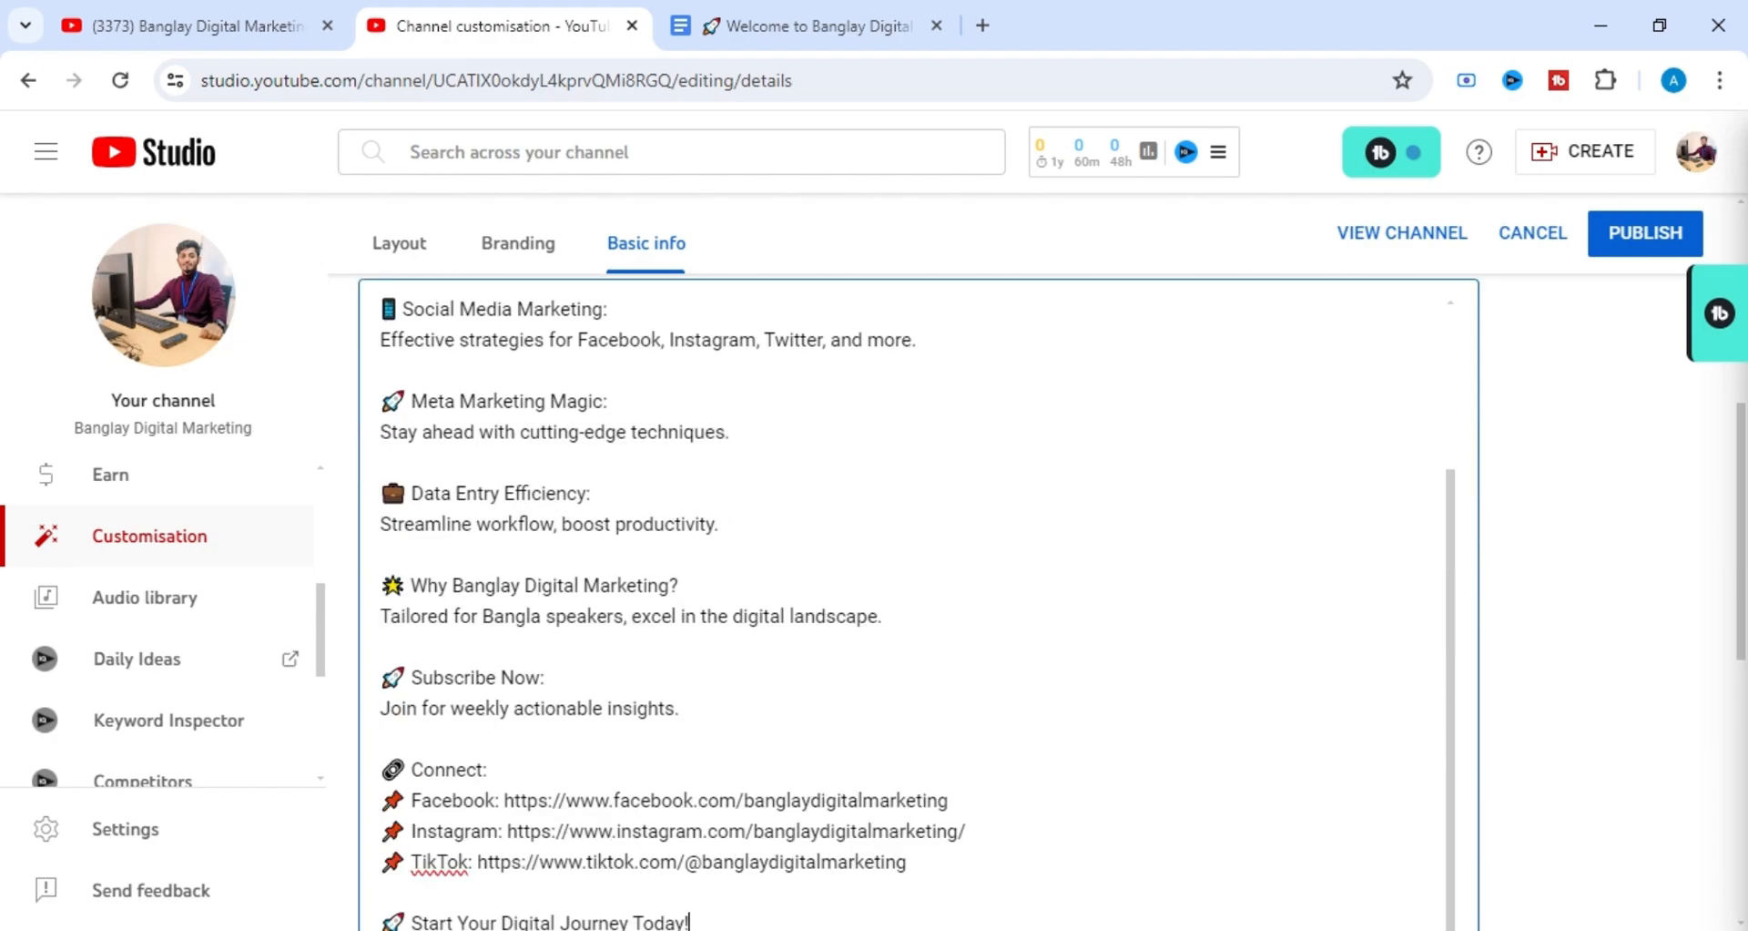
scroll(910, 592, "down", 3)
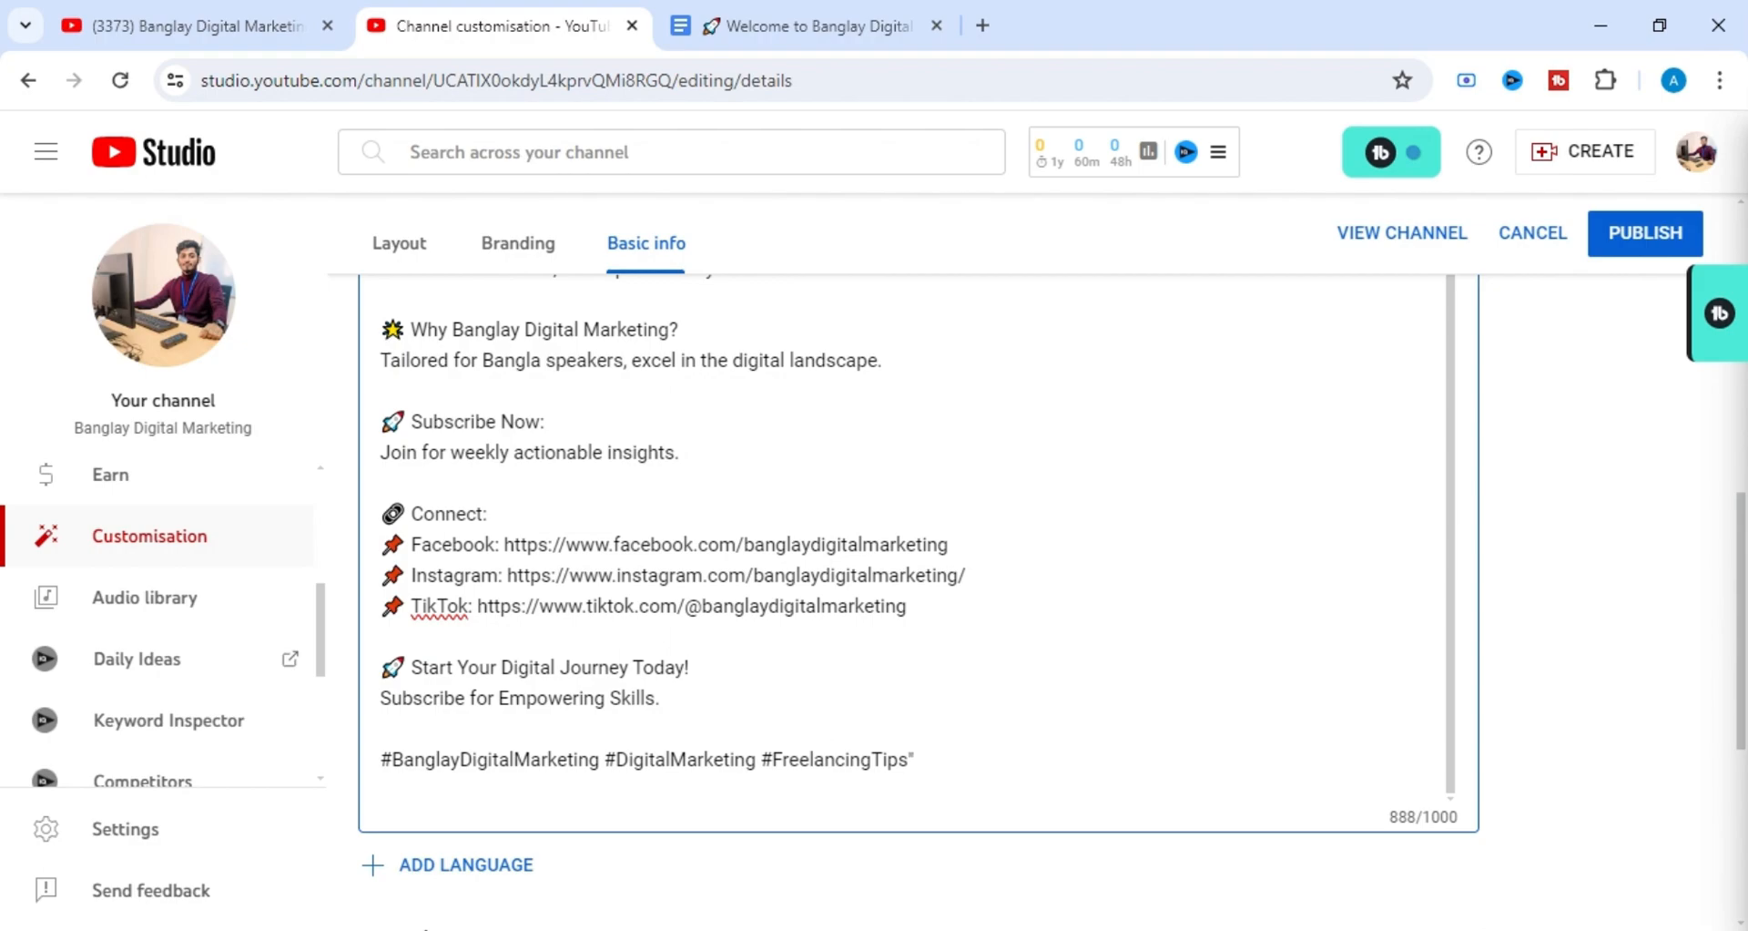
scroll(910, 592, "up", 2)
scroll(910, 591, "down", 2)
scroll(1541, 719, "down", 2)
scroll(1541, 719, "down", 2)
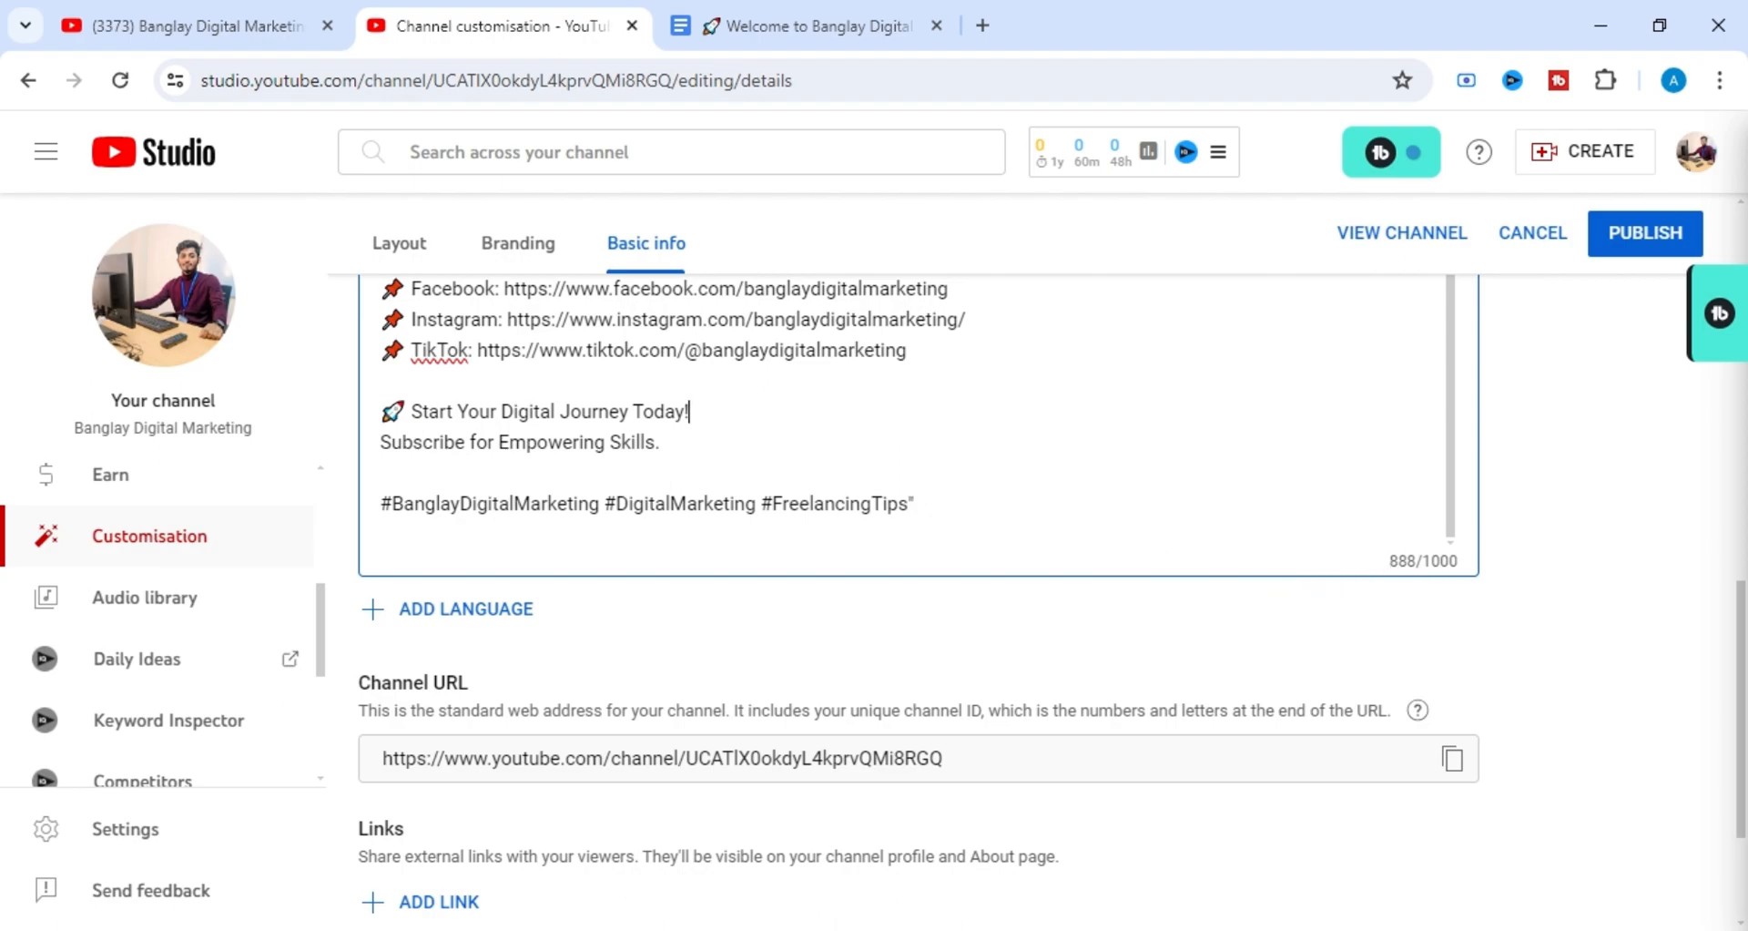
scroll(942, 563, "down", 3)
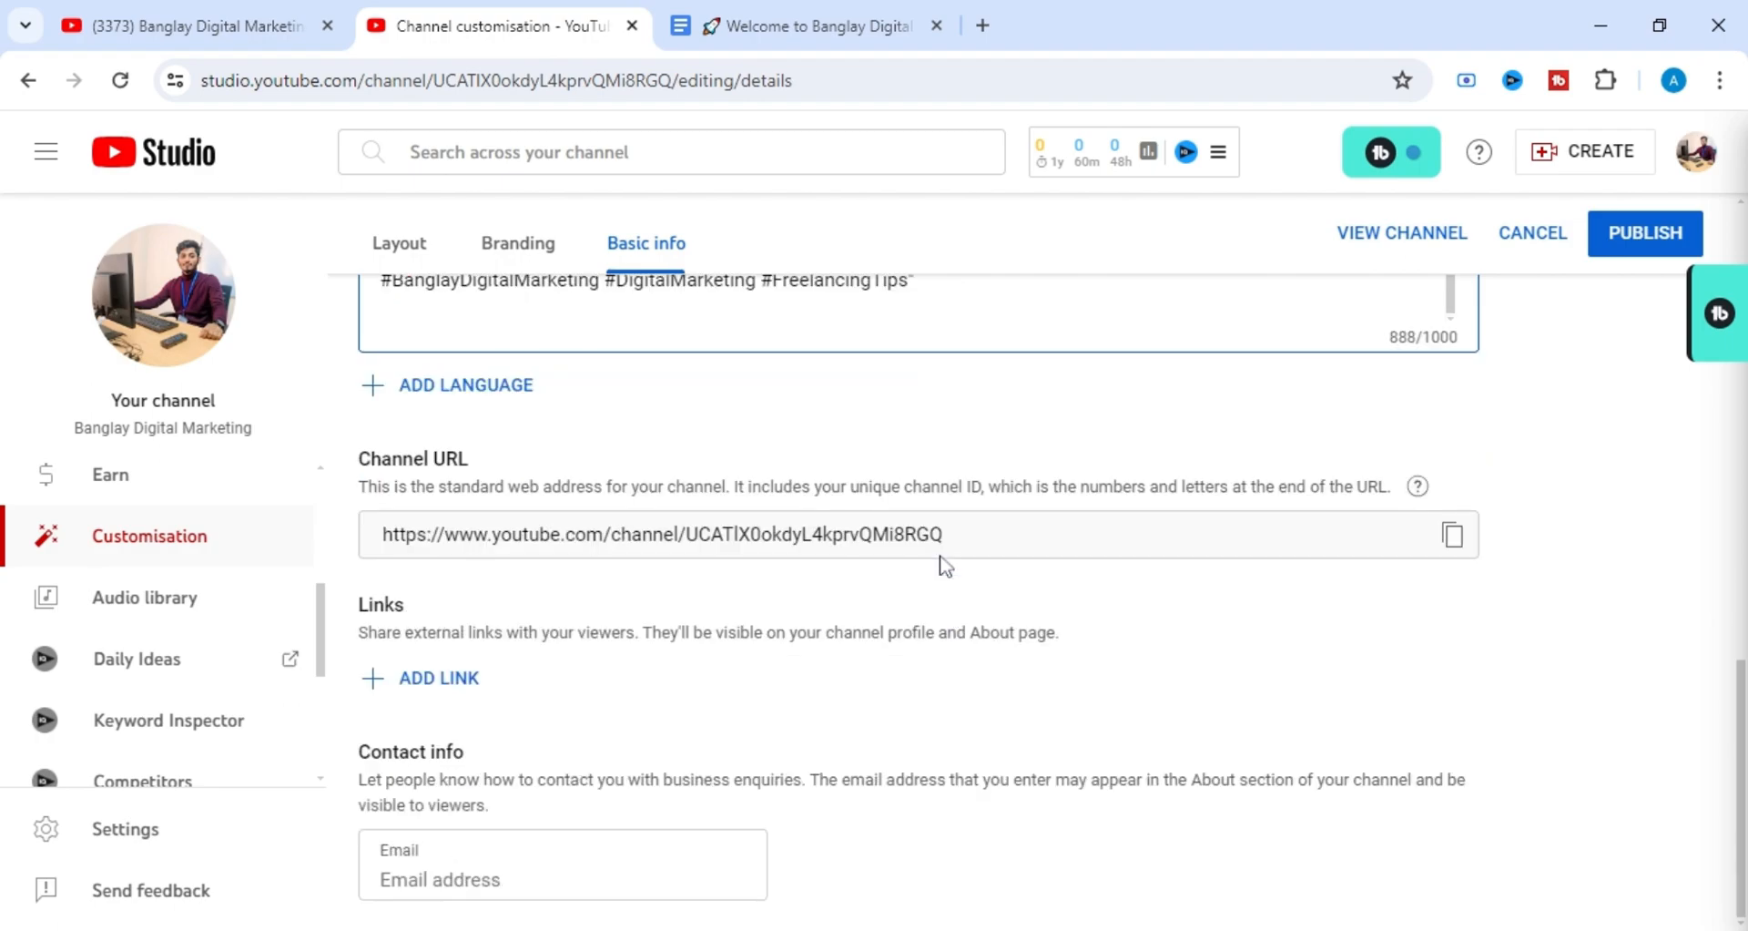
Open the channel translation dialog, examine its original and translation language options, and close it without adding a translation.
left_click(452, 391)
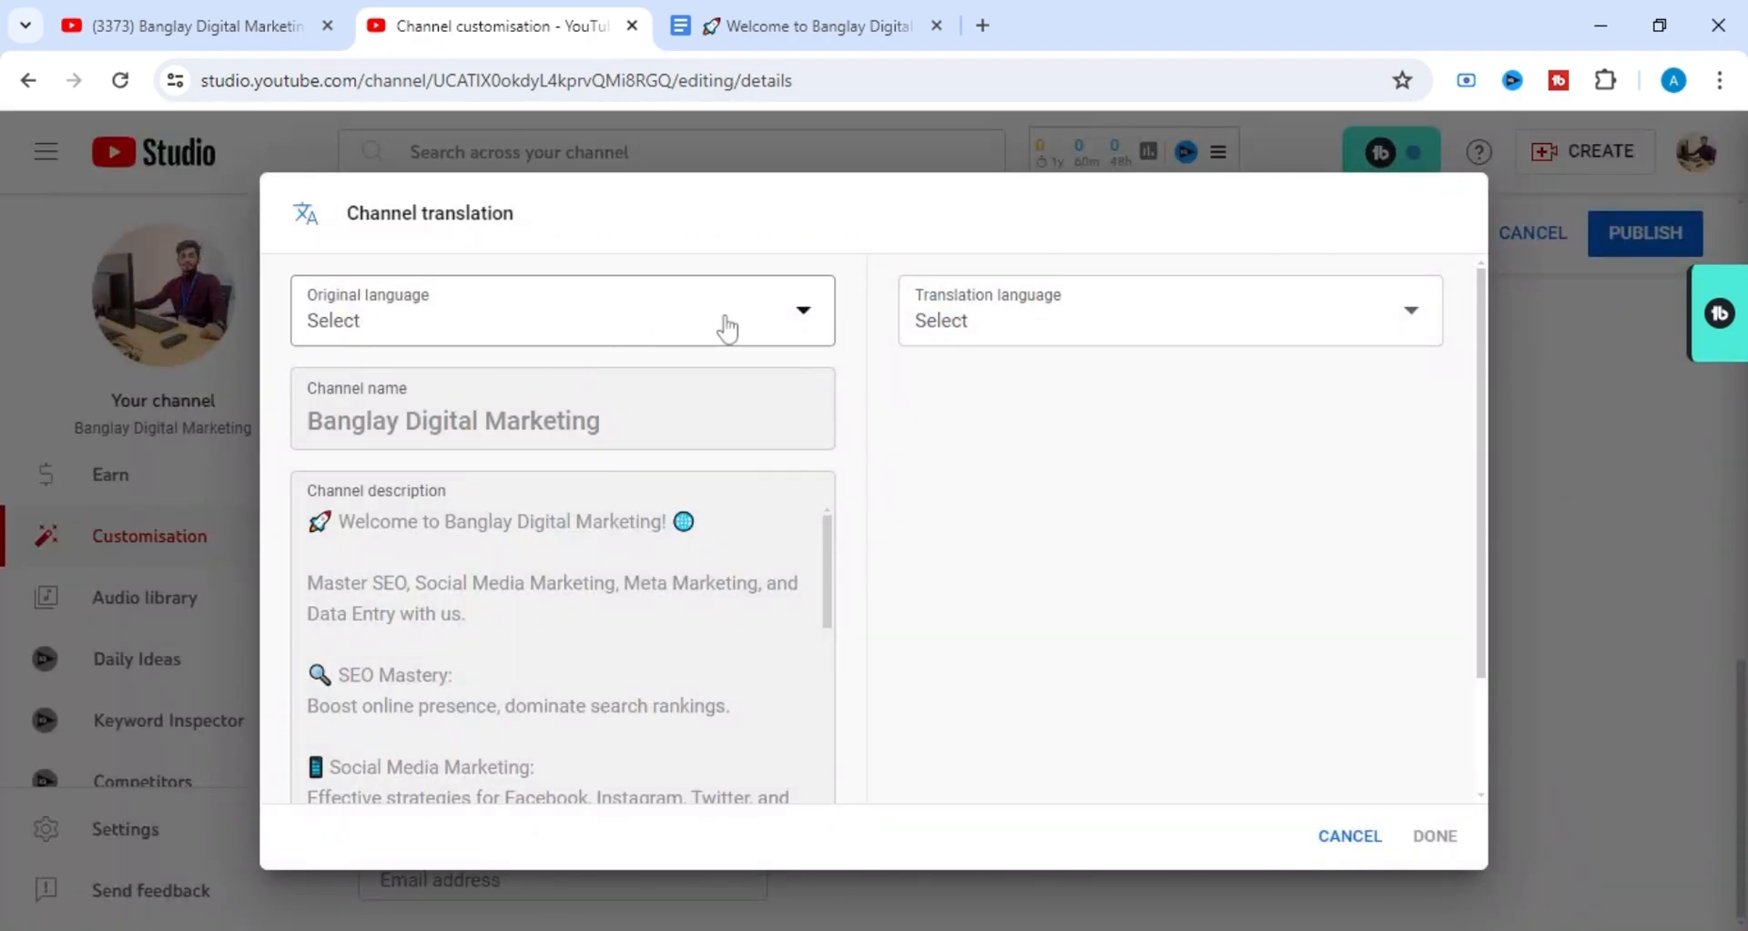
left_click(793, 321)
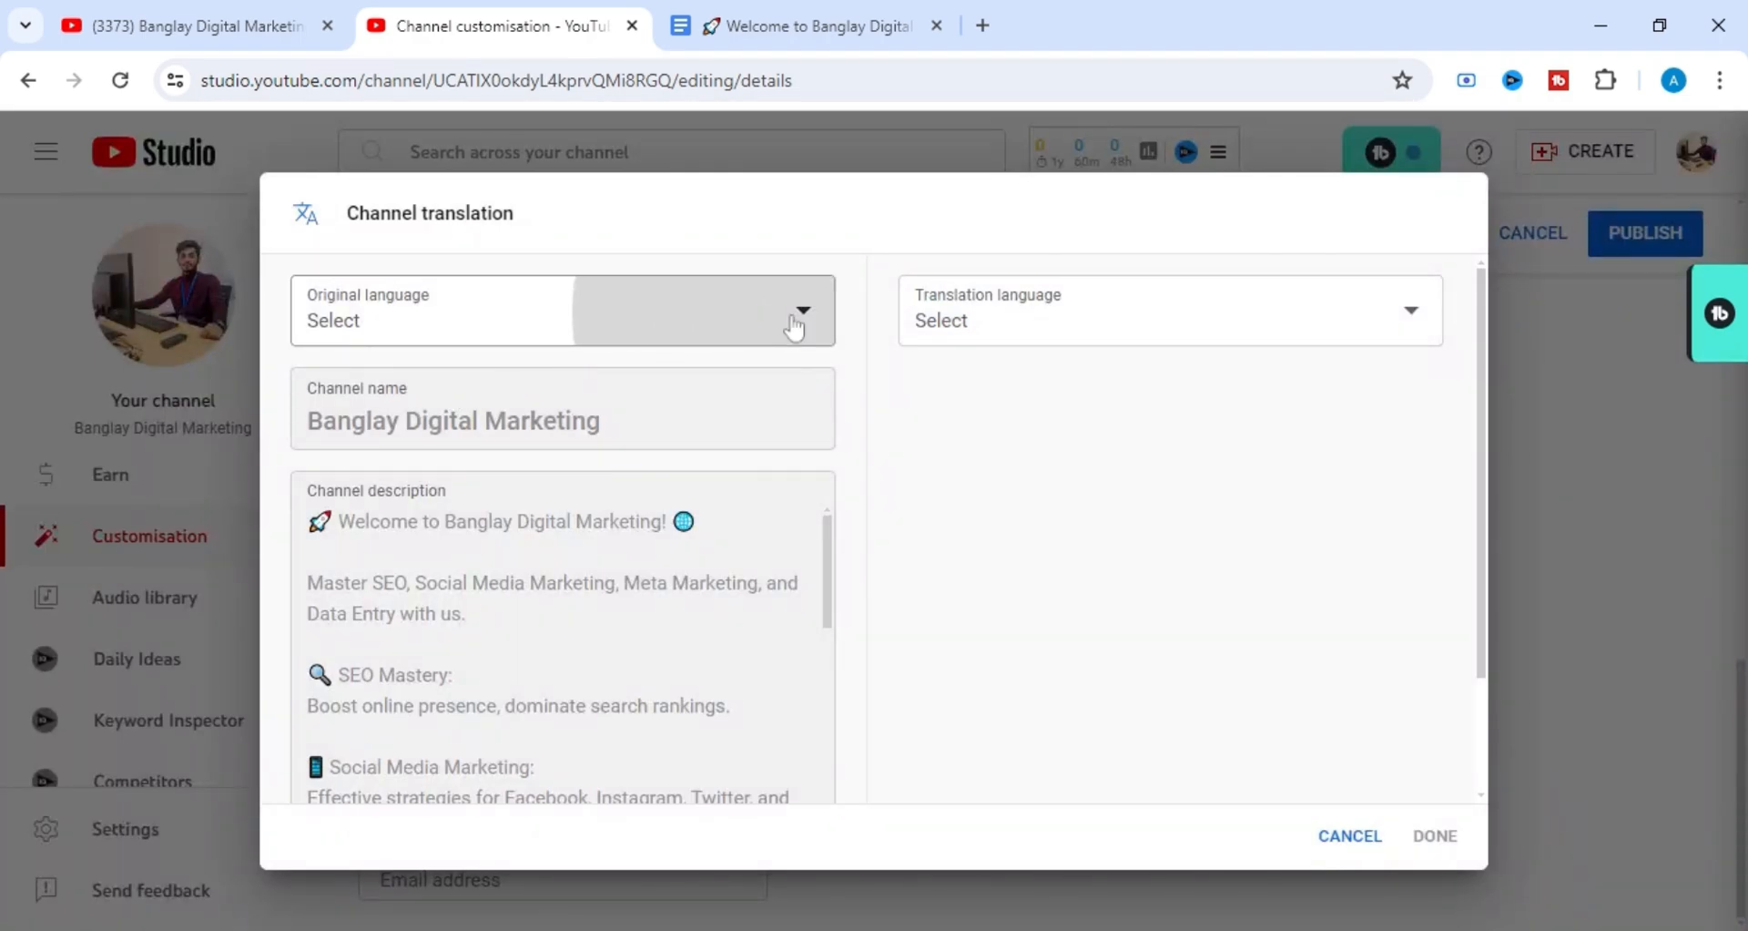
left_click(919, 421)
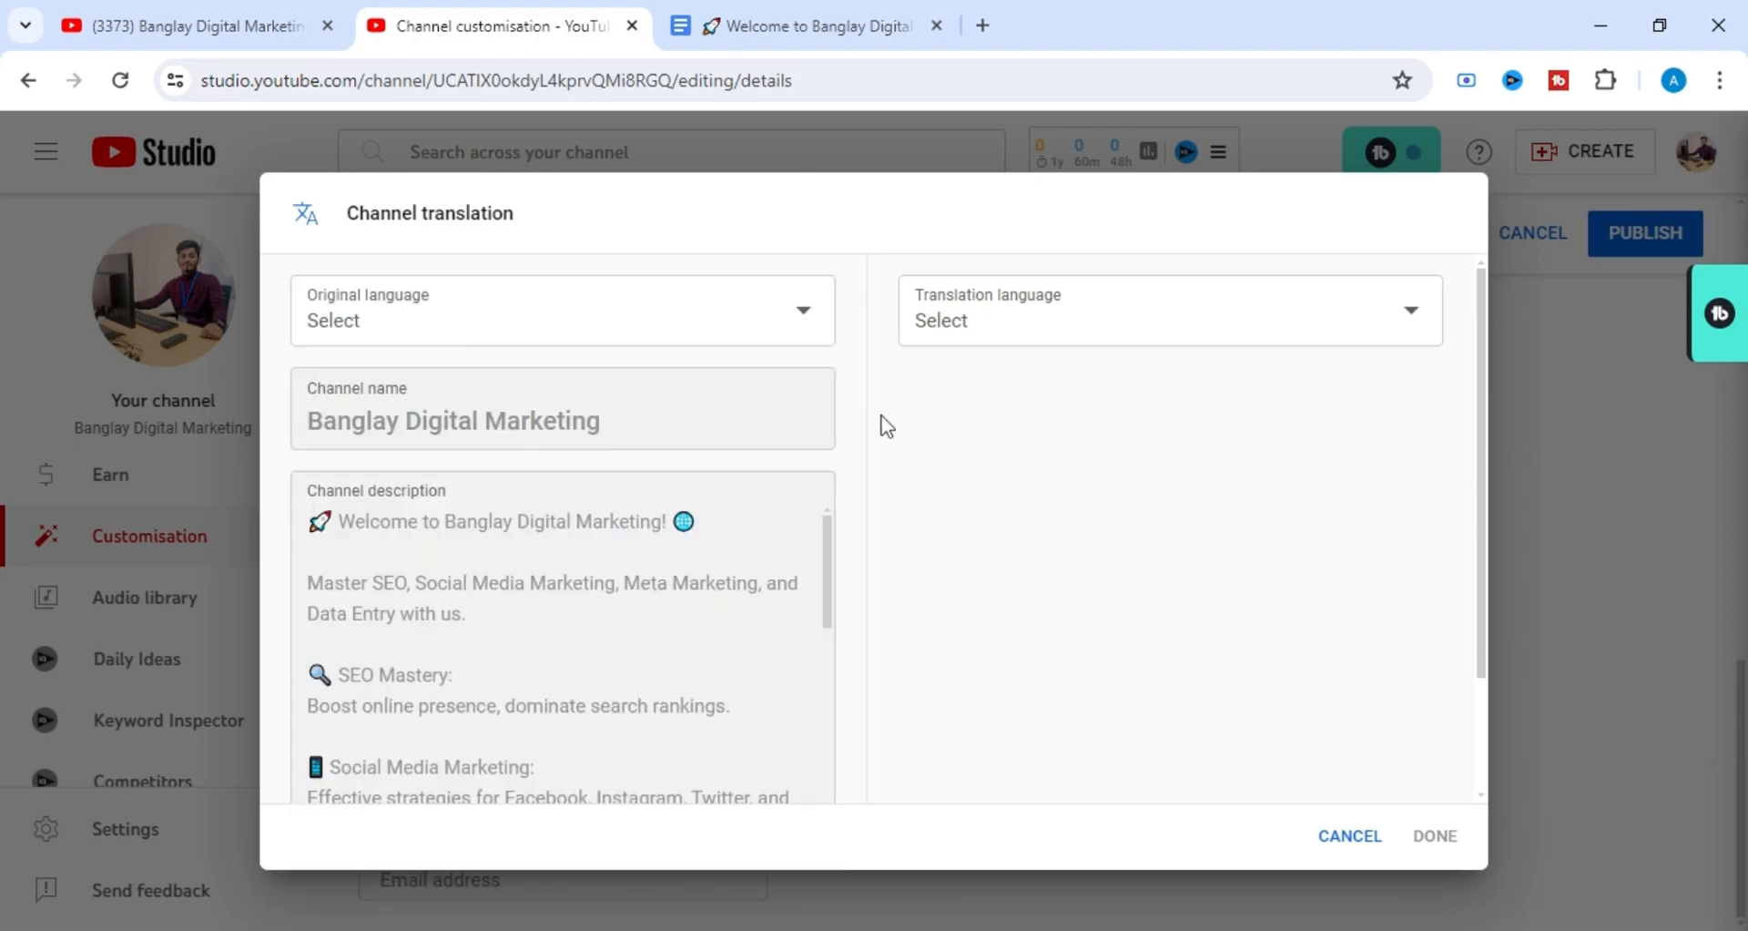
scroll(550, 456, "down", 2)
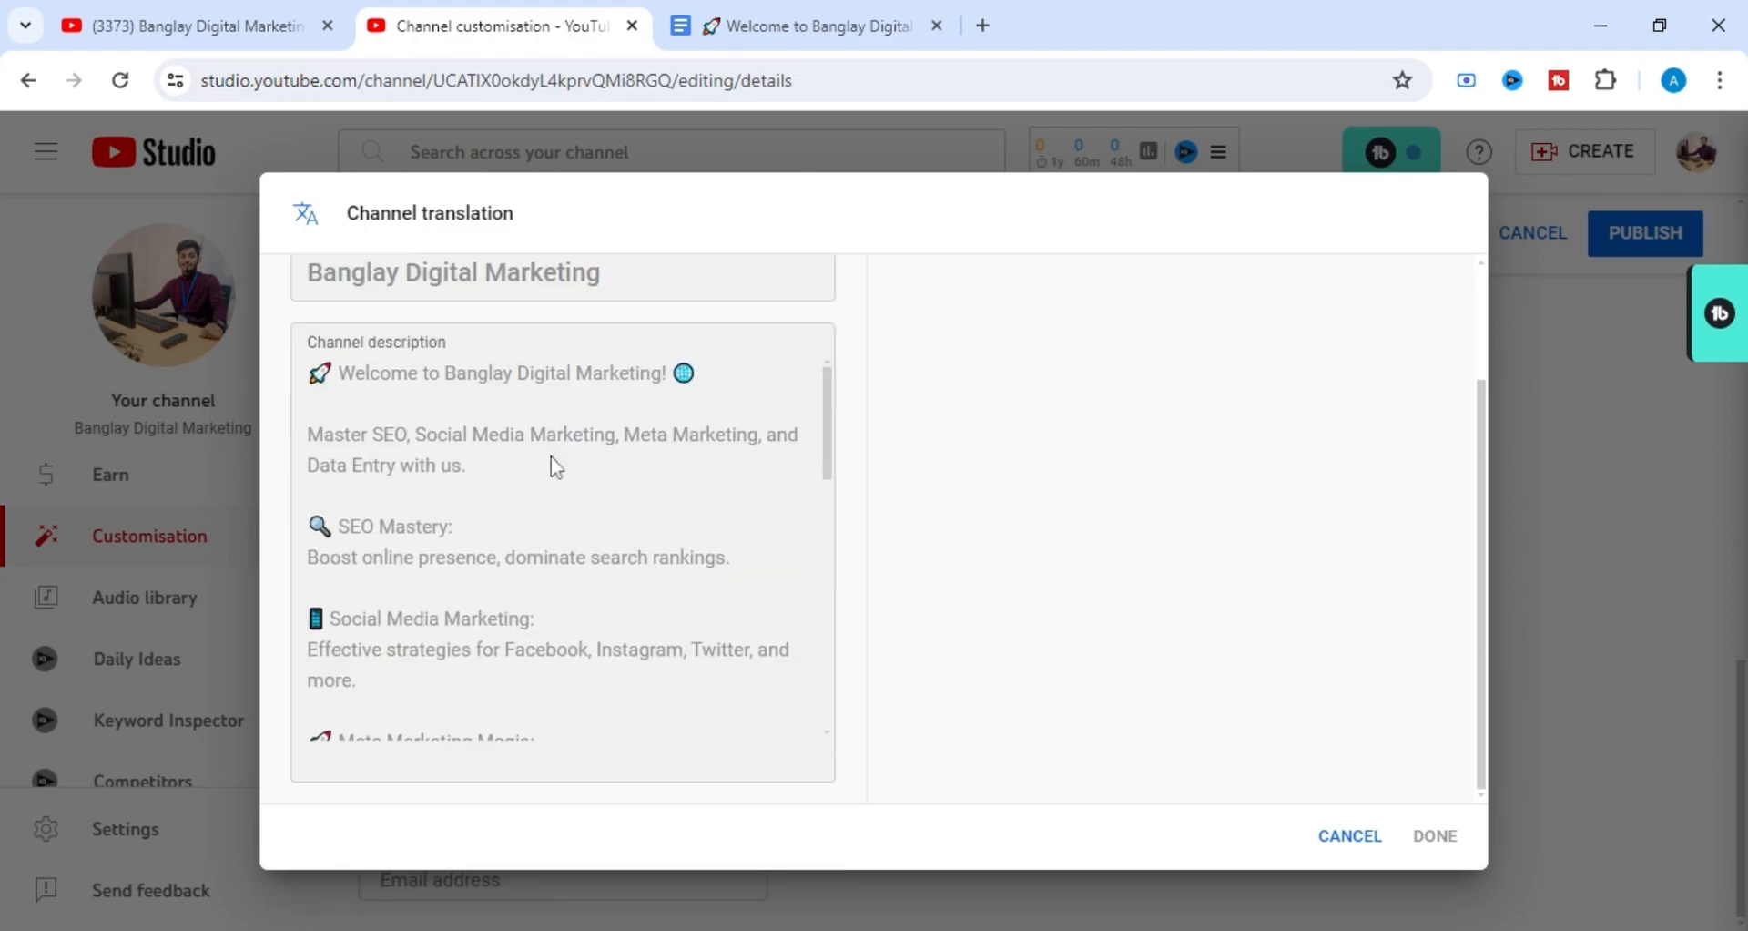
scroll(556, 467, "up", 2)
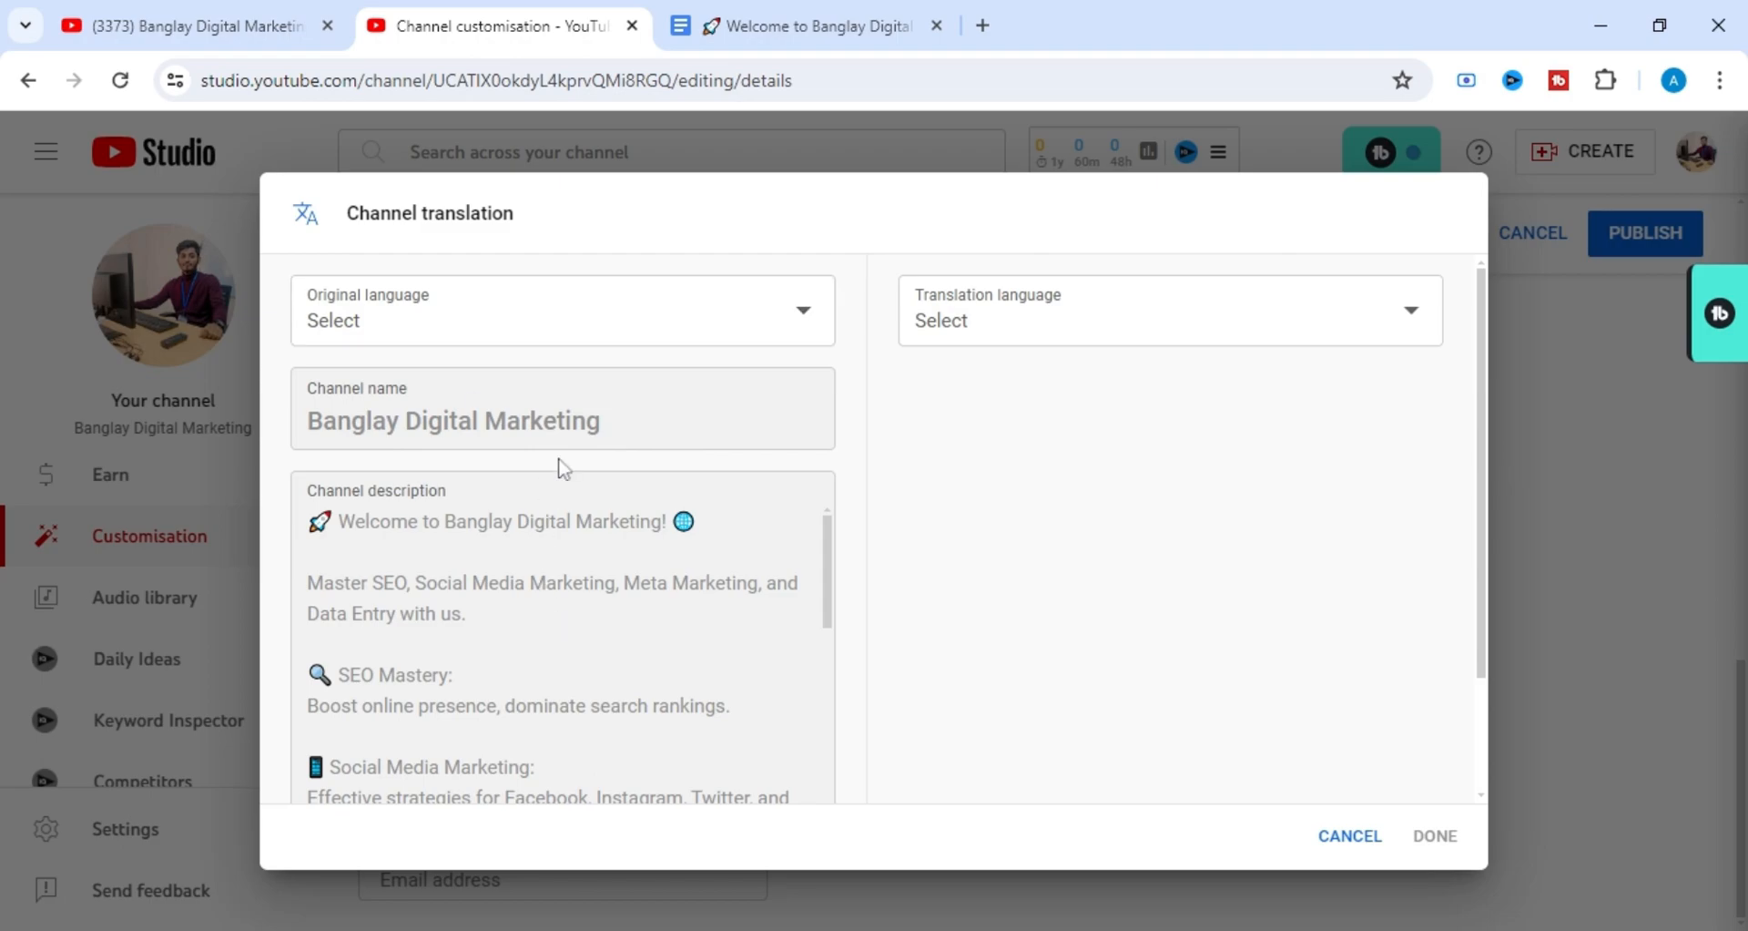
left_click(787, 329)
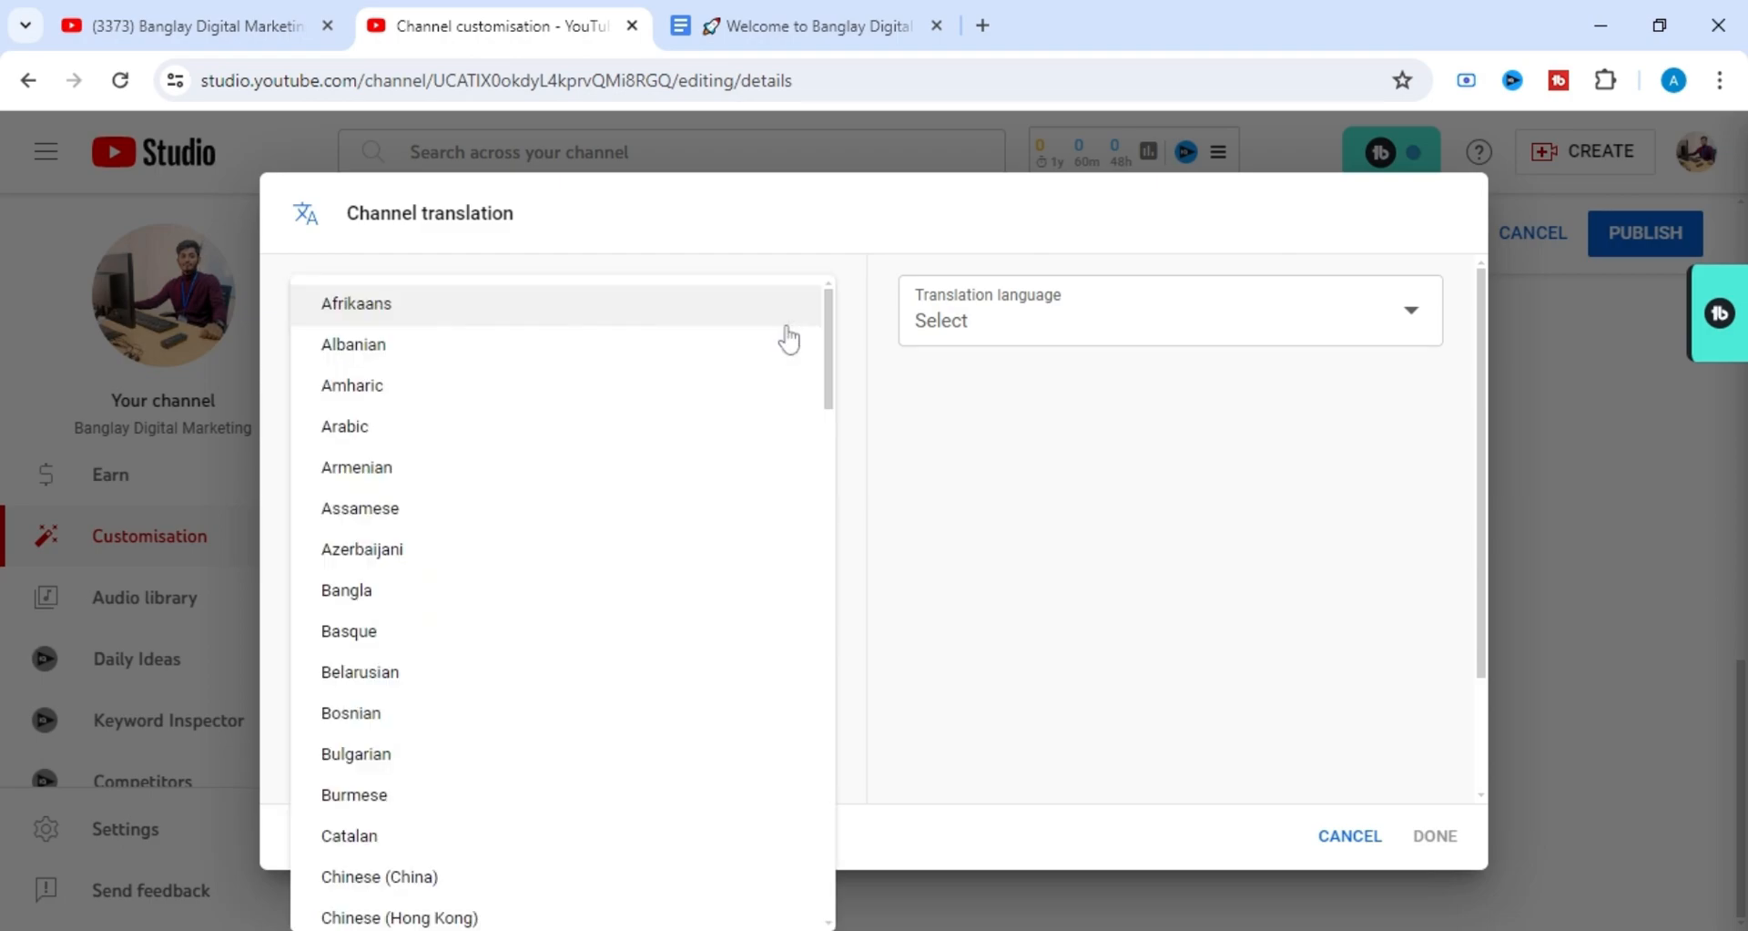
left_click(897, 571)
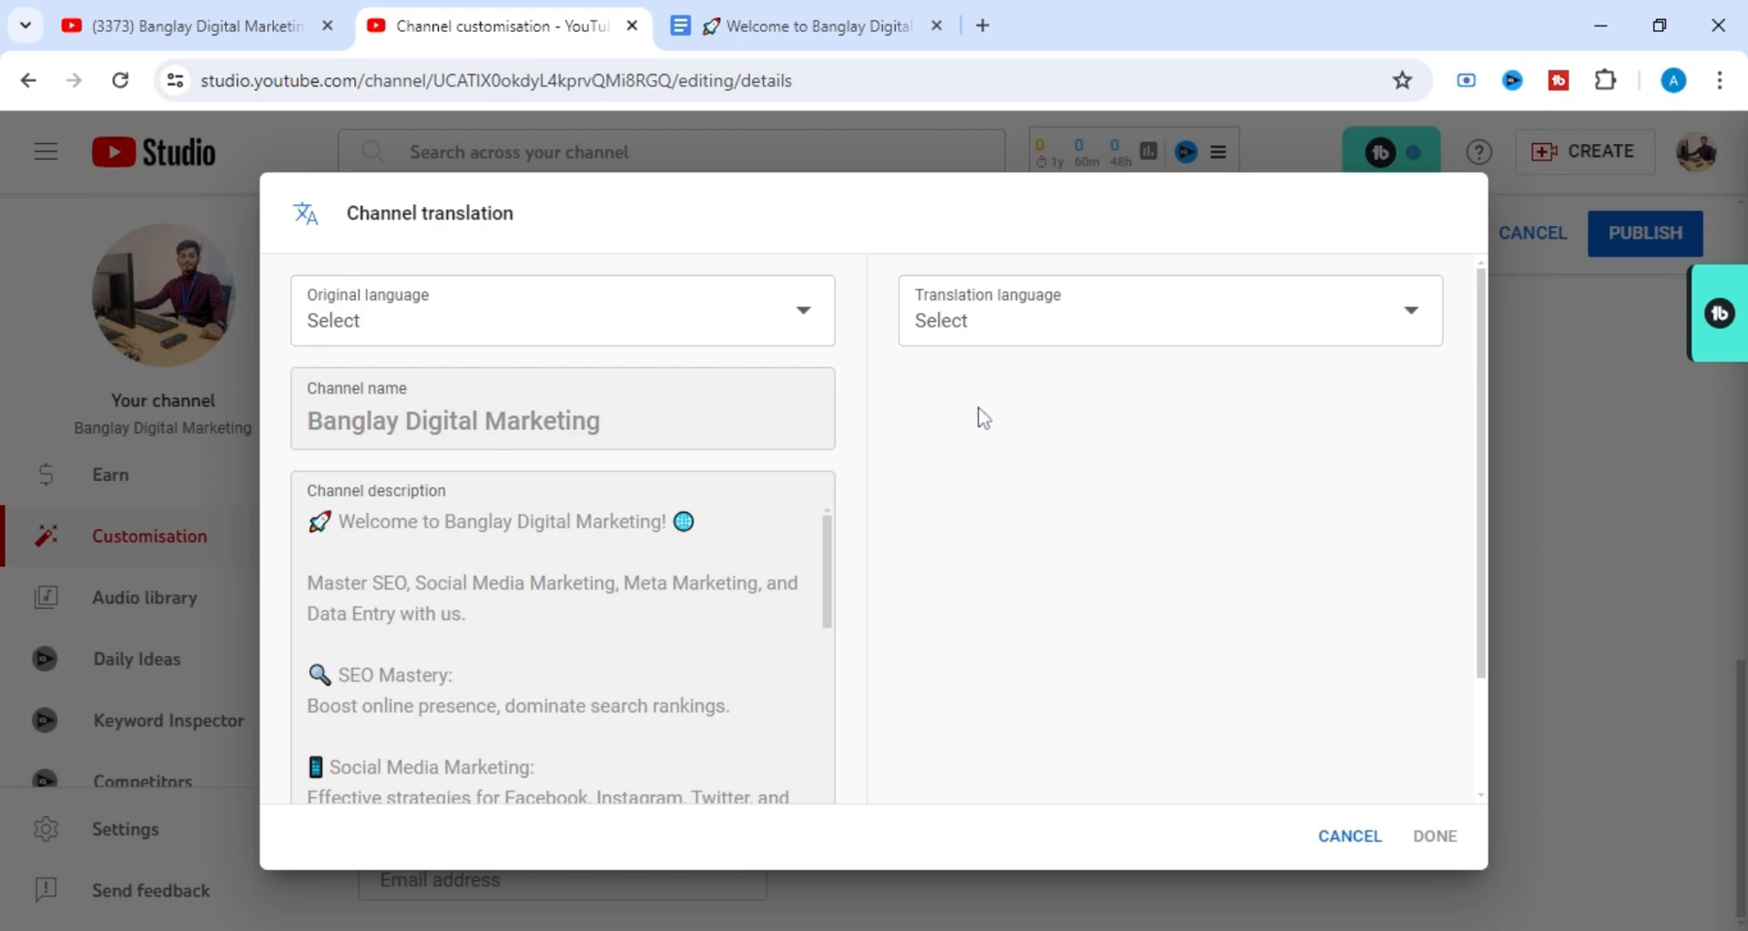
left_click(1217, 335)
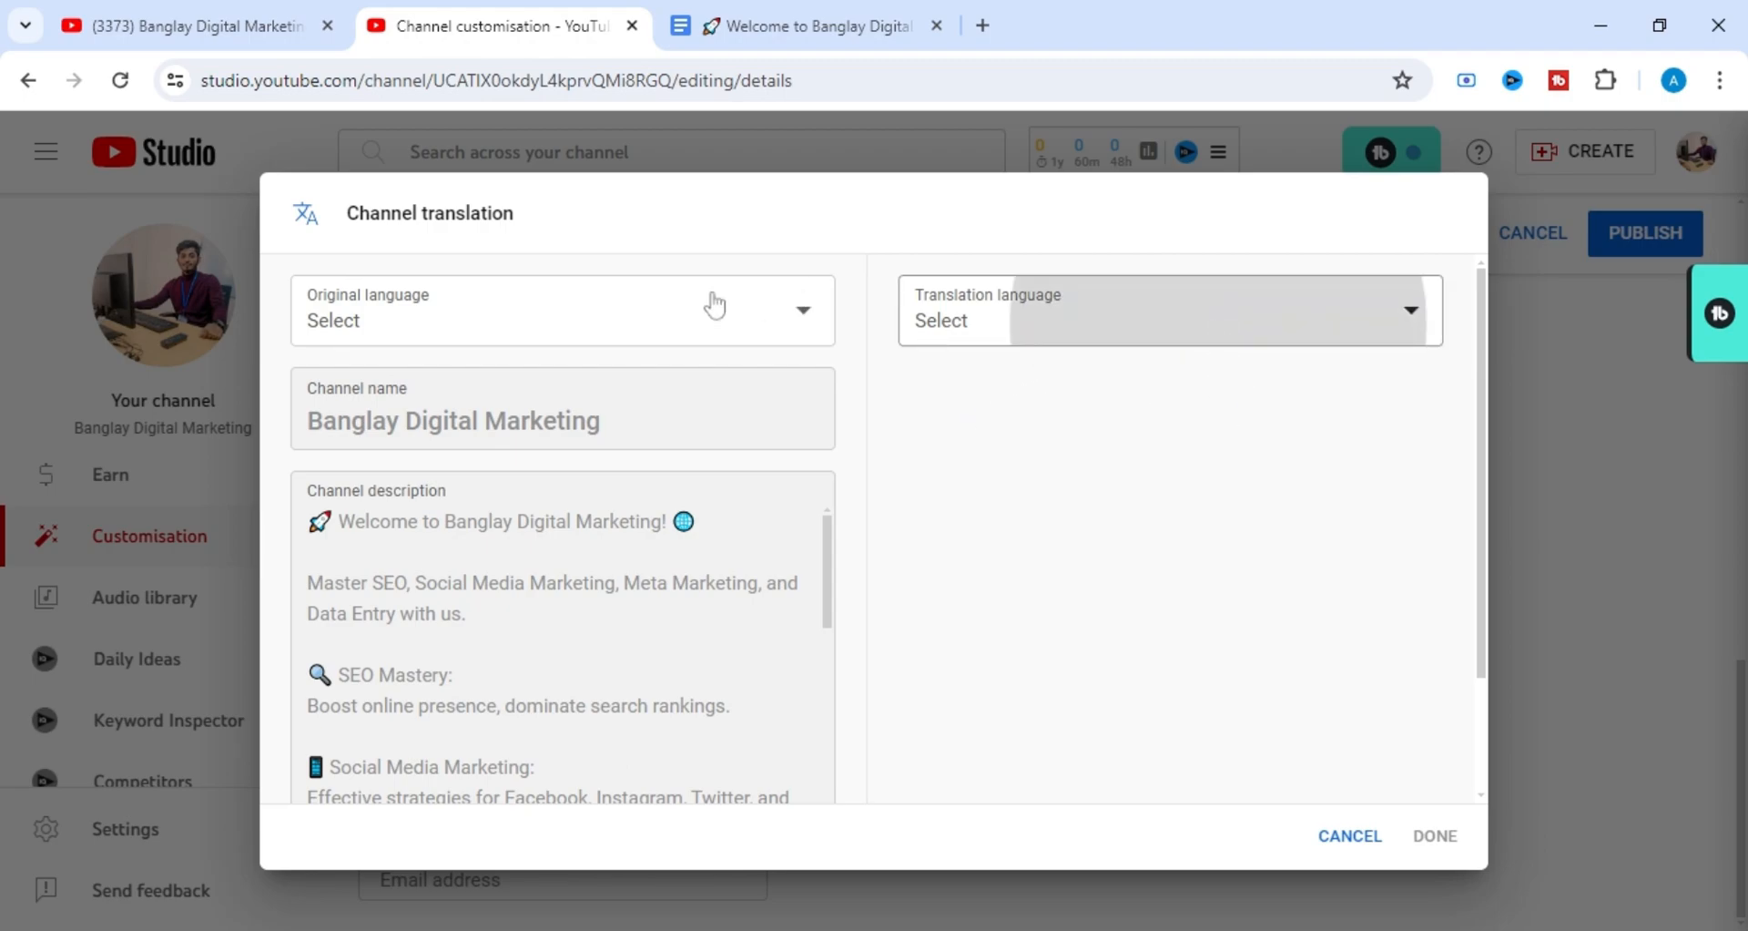
left_click(856, 246)
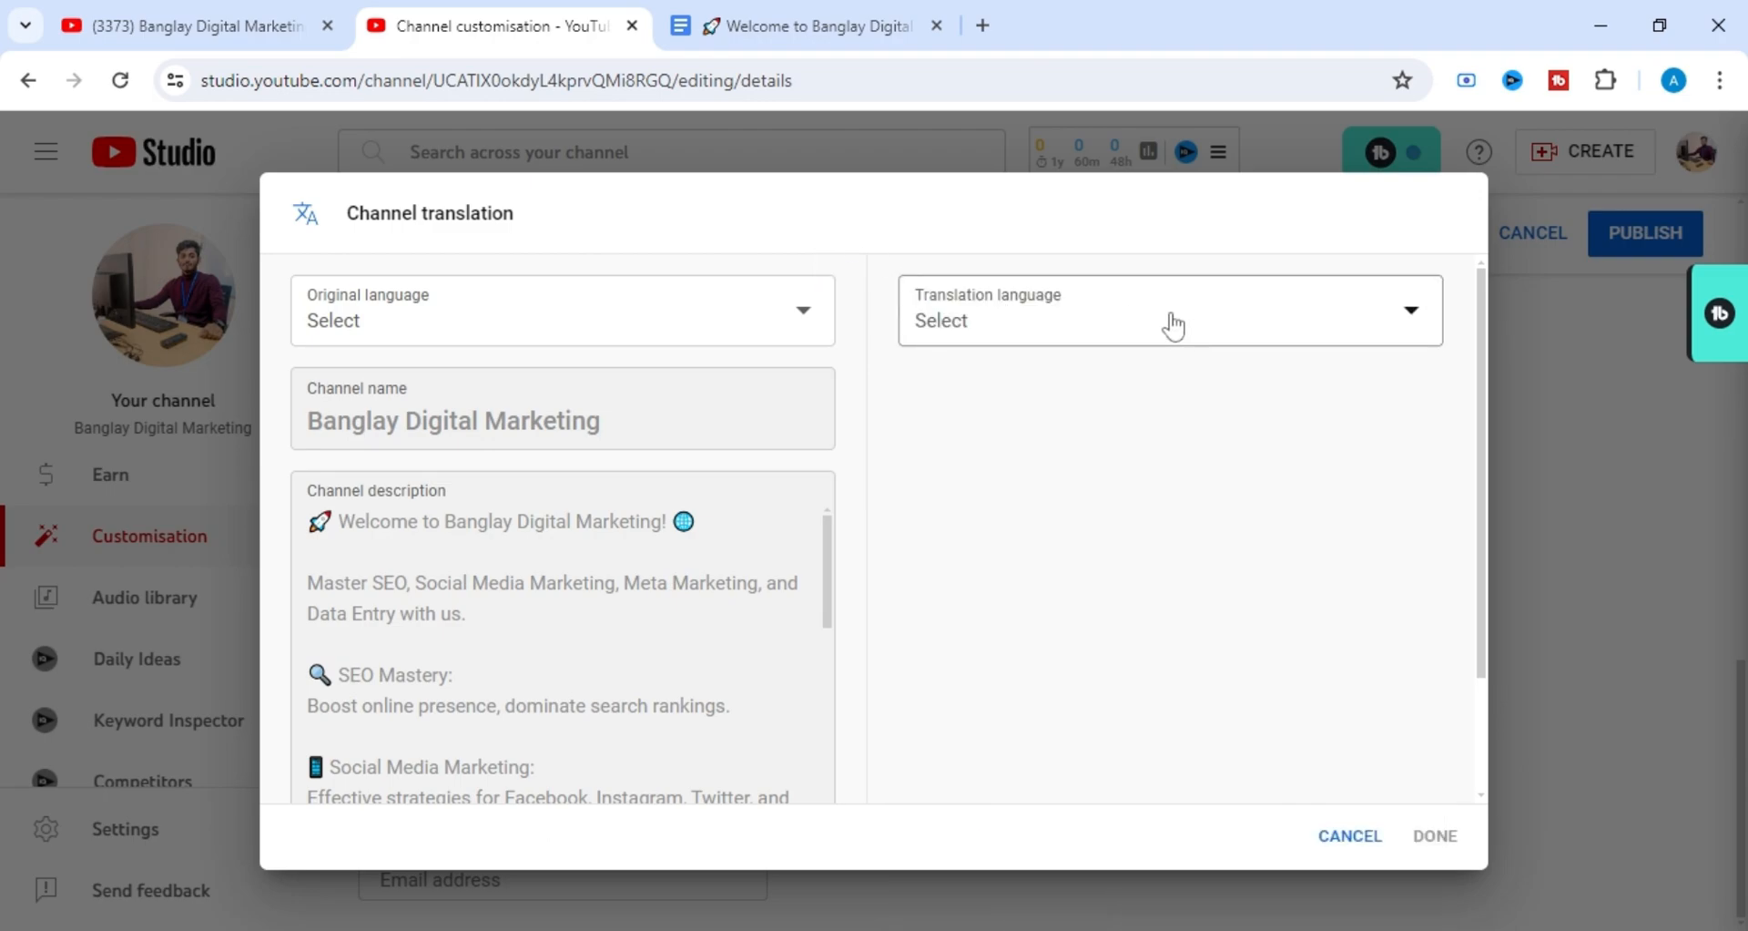
left_click(1348, 836)
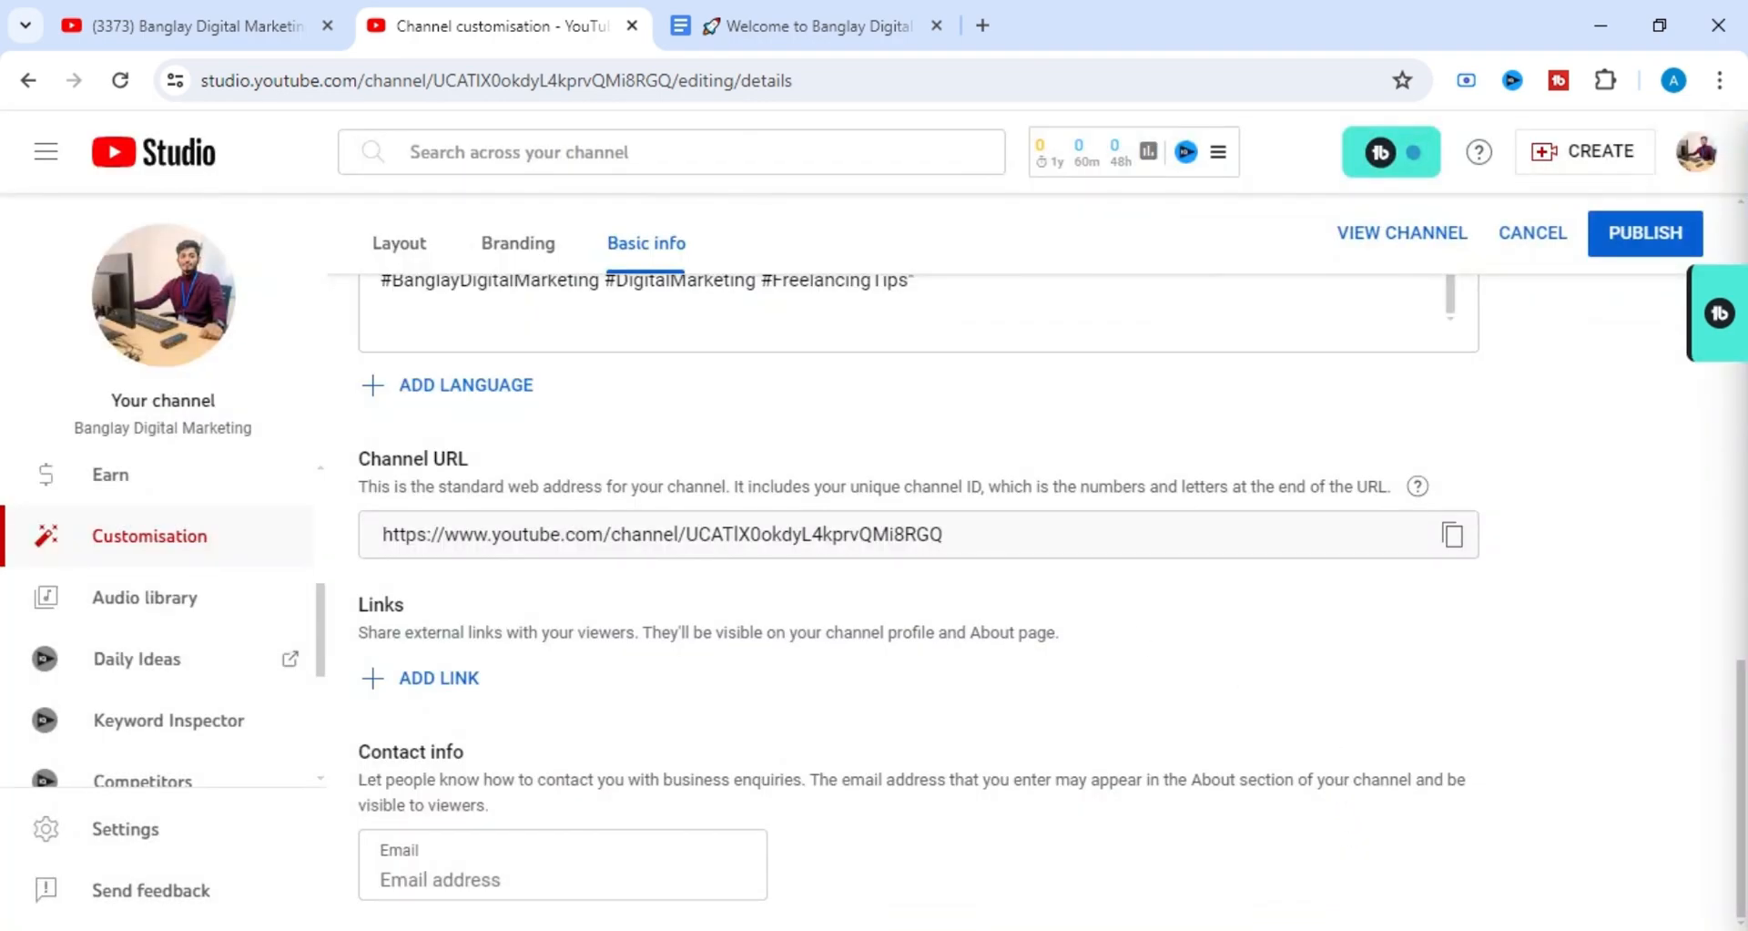
Copy the Facebook page URL from the Connect section of the channel description.
scroll(785, 607, "up", 1)
scroll(786, 608, "down", 1)
scroll(451, 694, "up", 4)
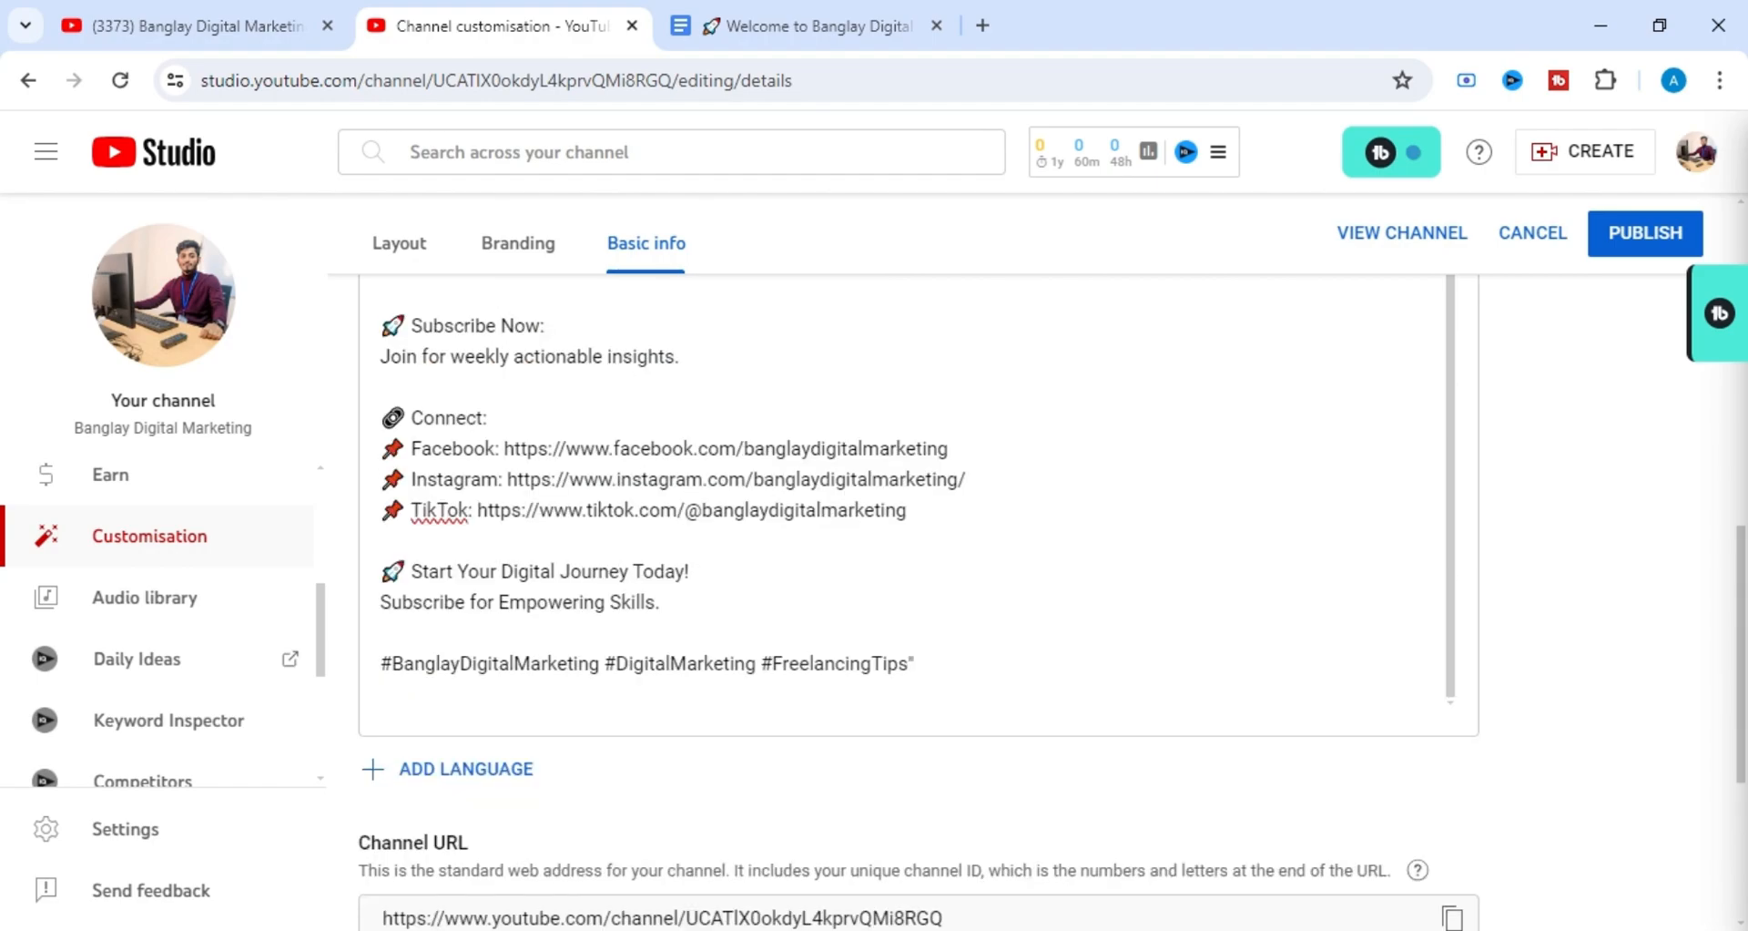
left_click_drag(504, 448, 948, 448)
key("ctrl+c")
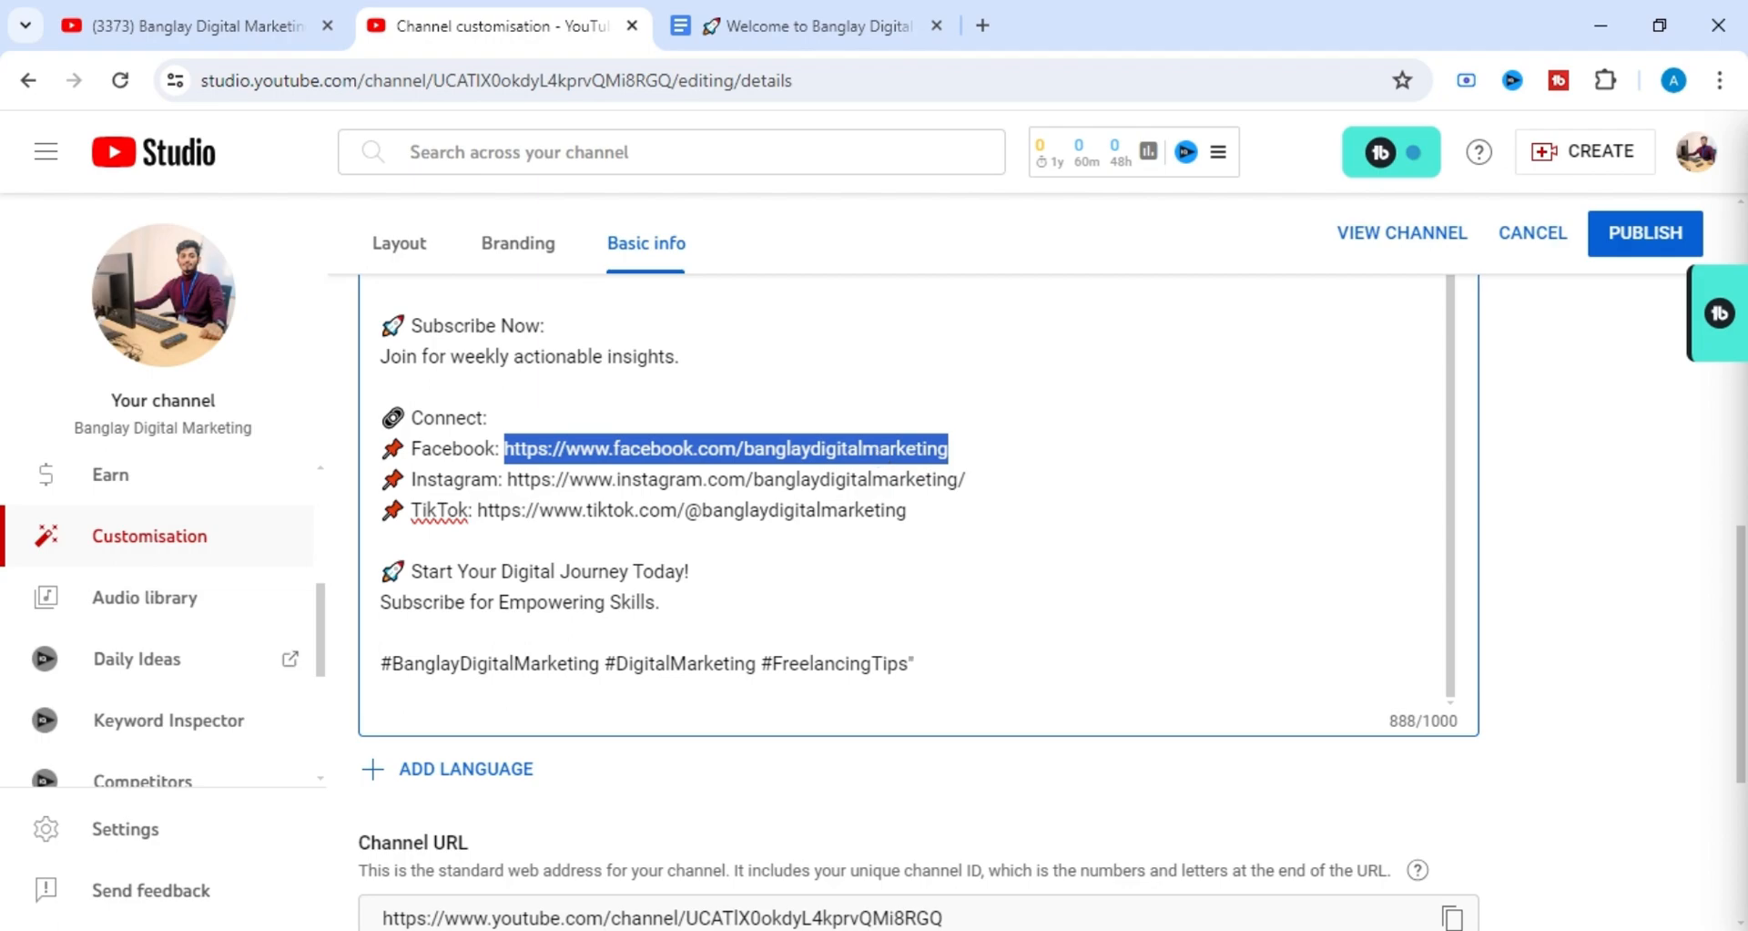
scroll(503, 681, "down", 4)
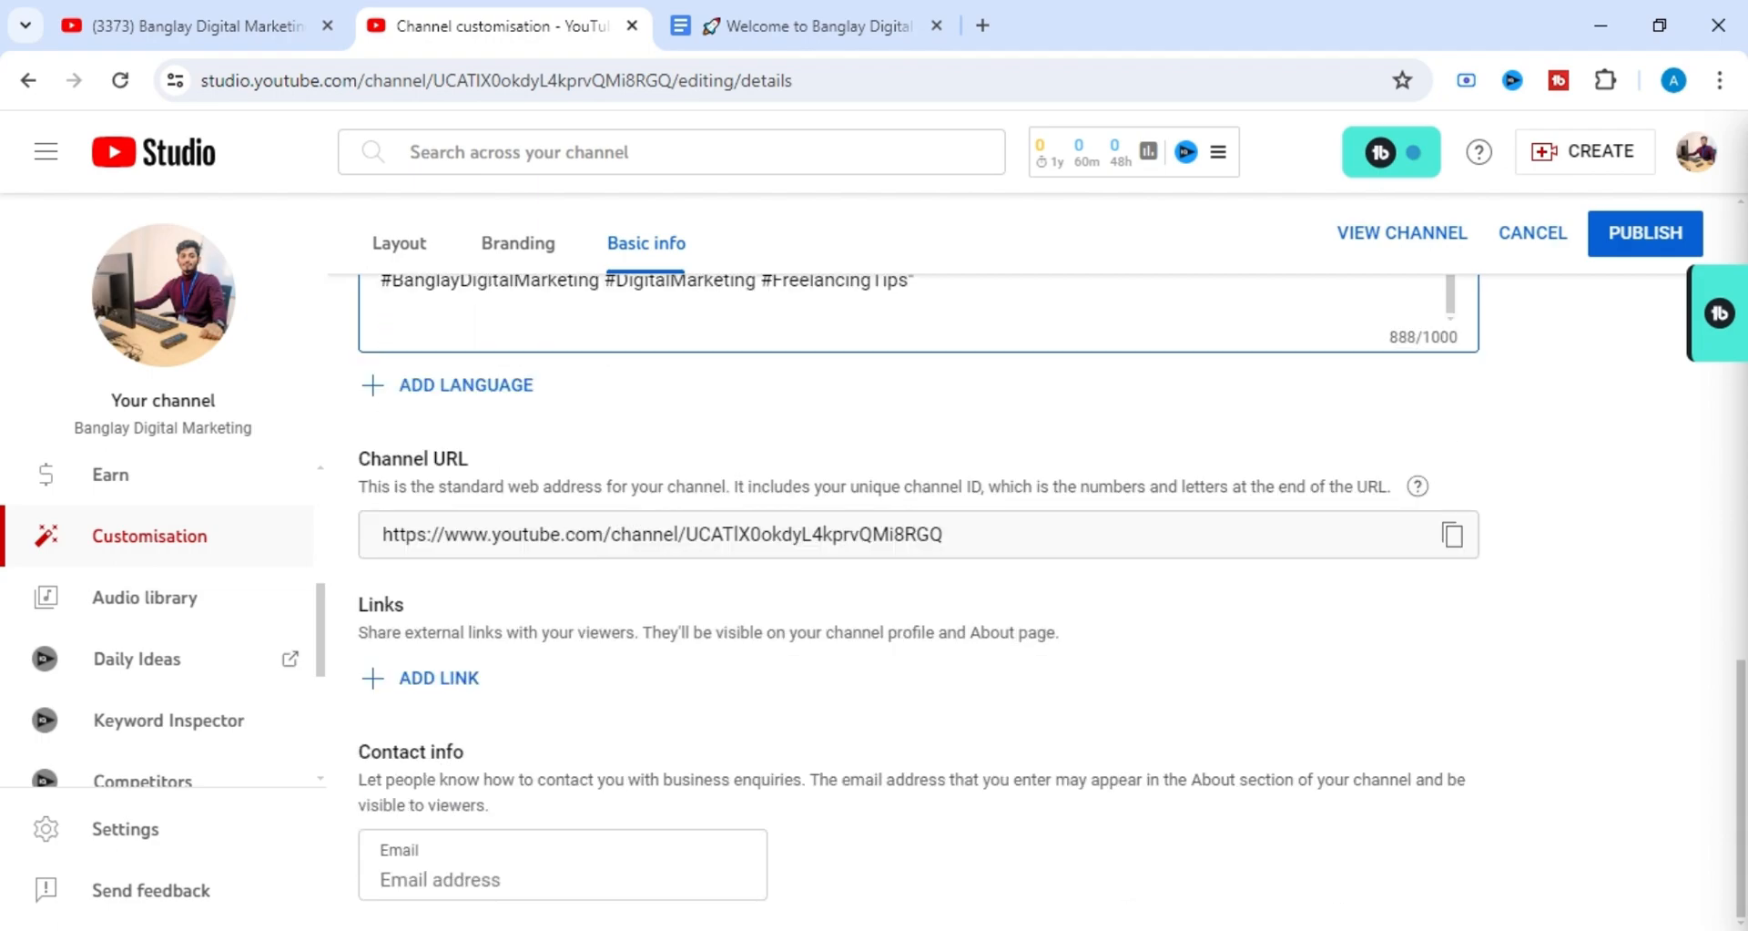
left_click(458, 678)
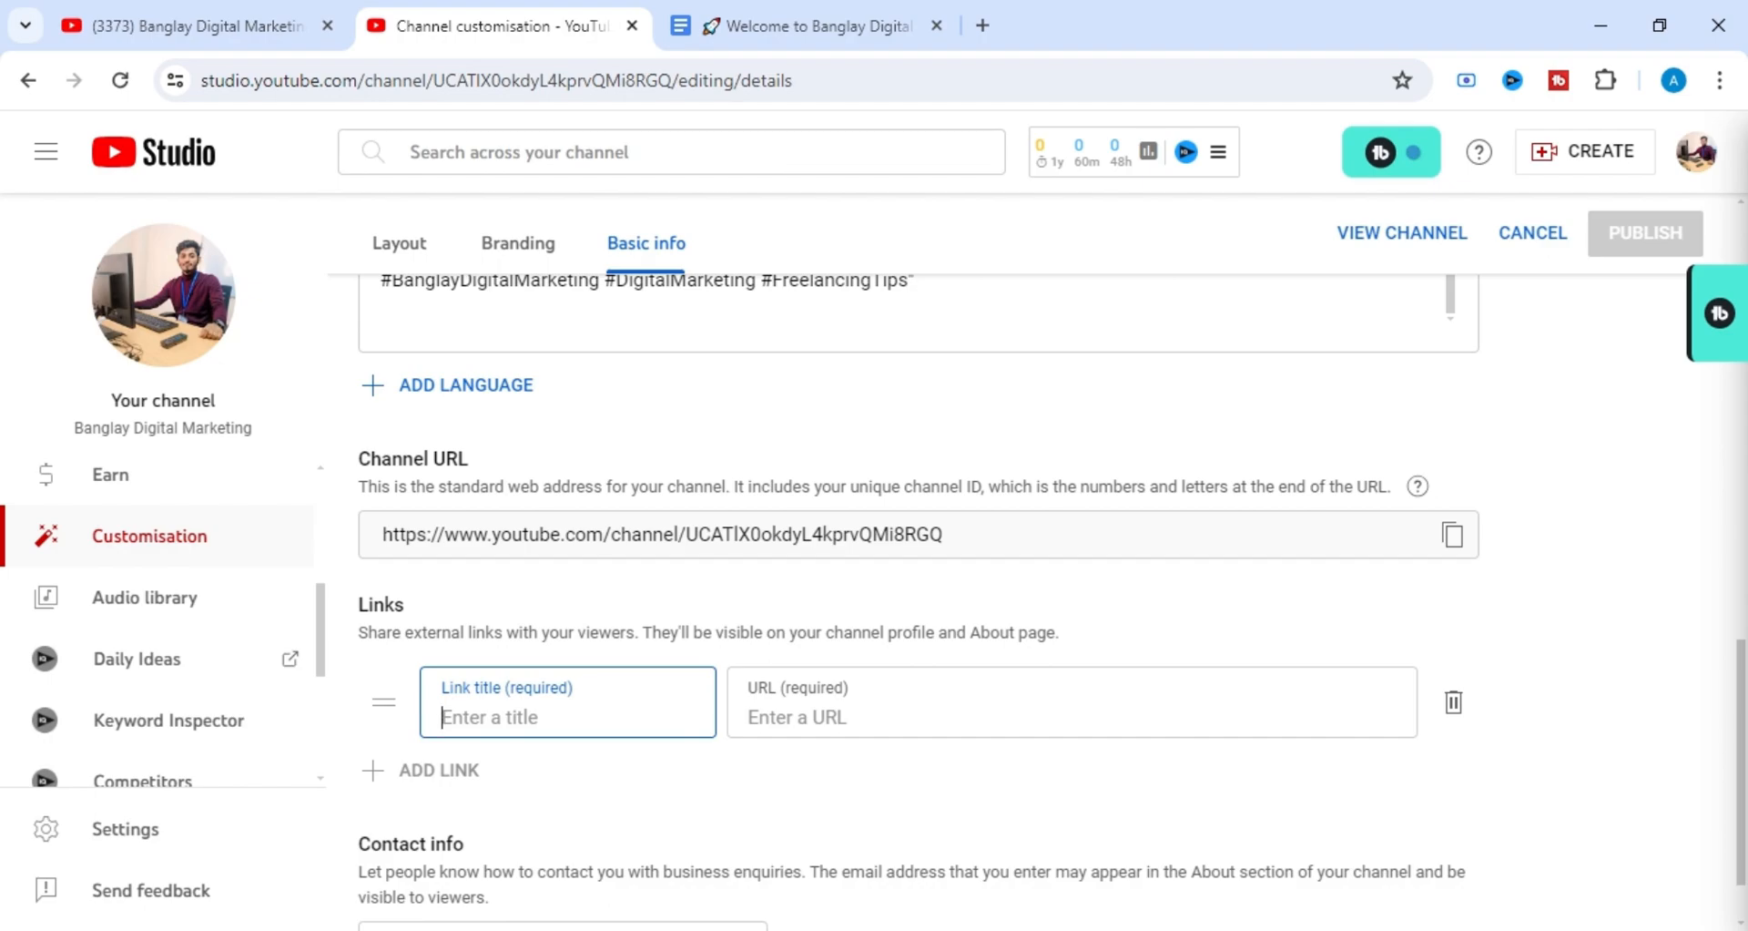
type("Fa")
type("cebiik")
key("BackSpace")
key("BackSpace")
key("BackSpace")
type("ook")
left_click(852, 724)
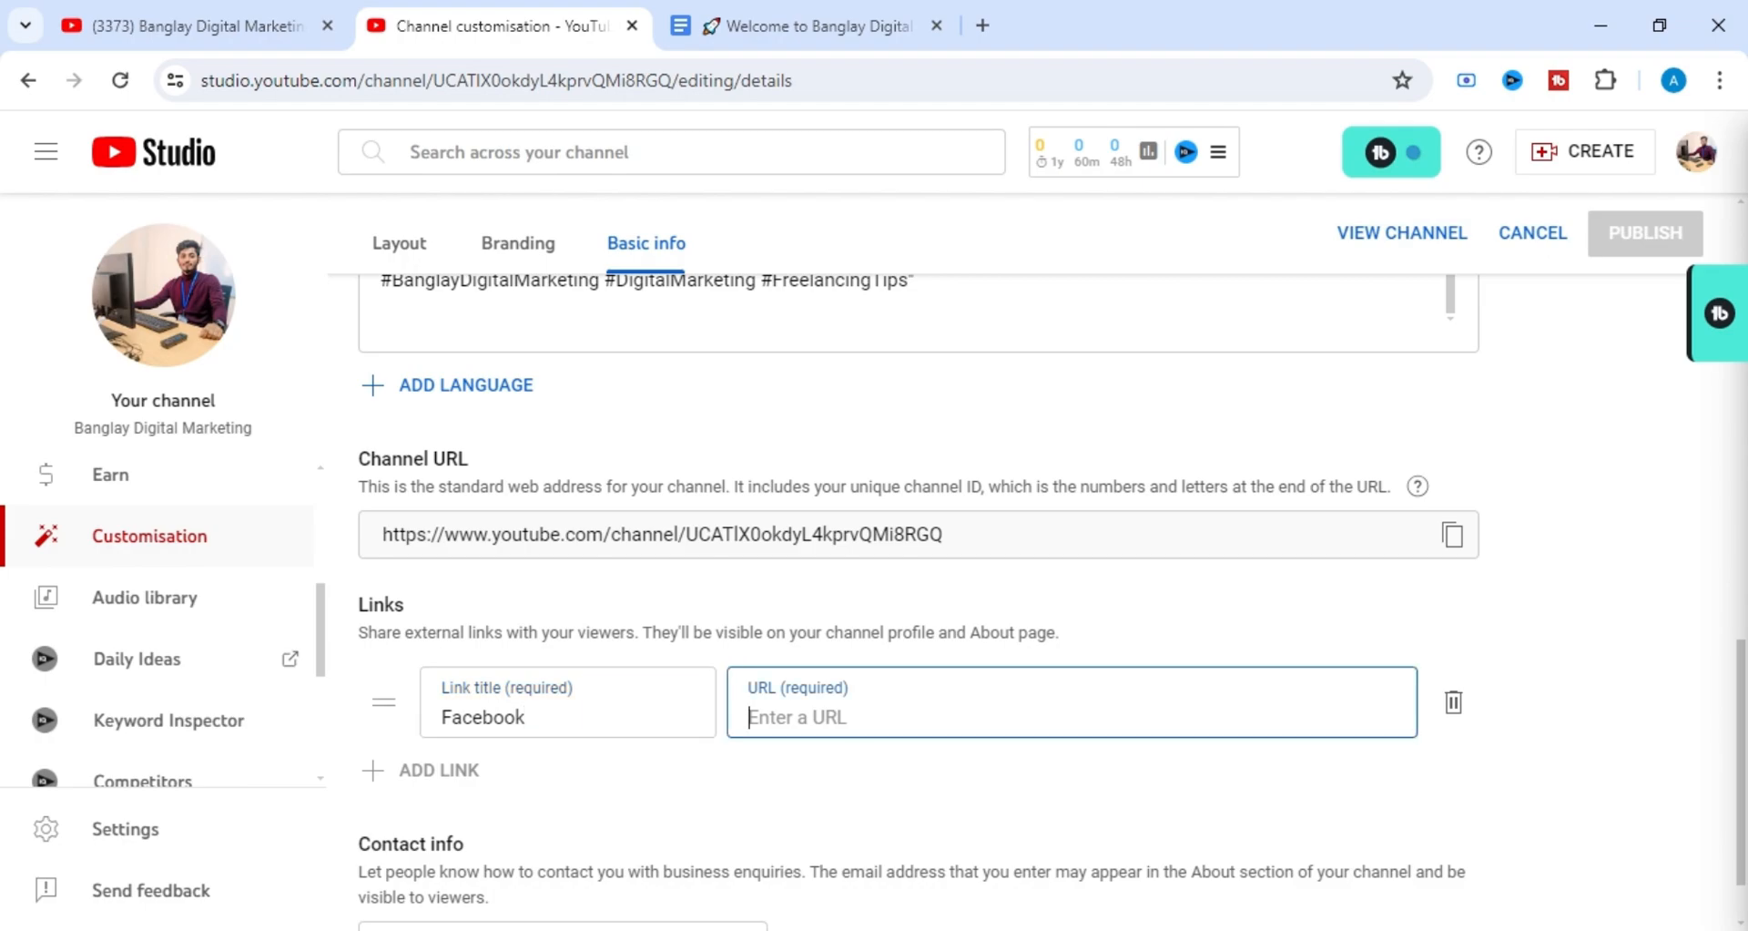
key("ctrl+v")
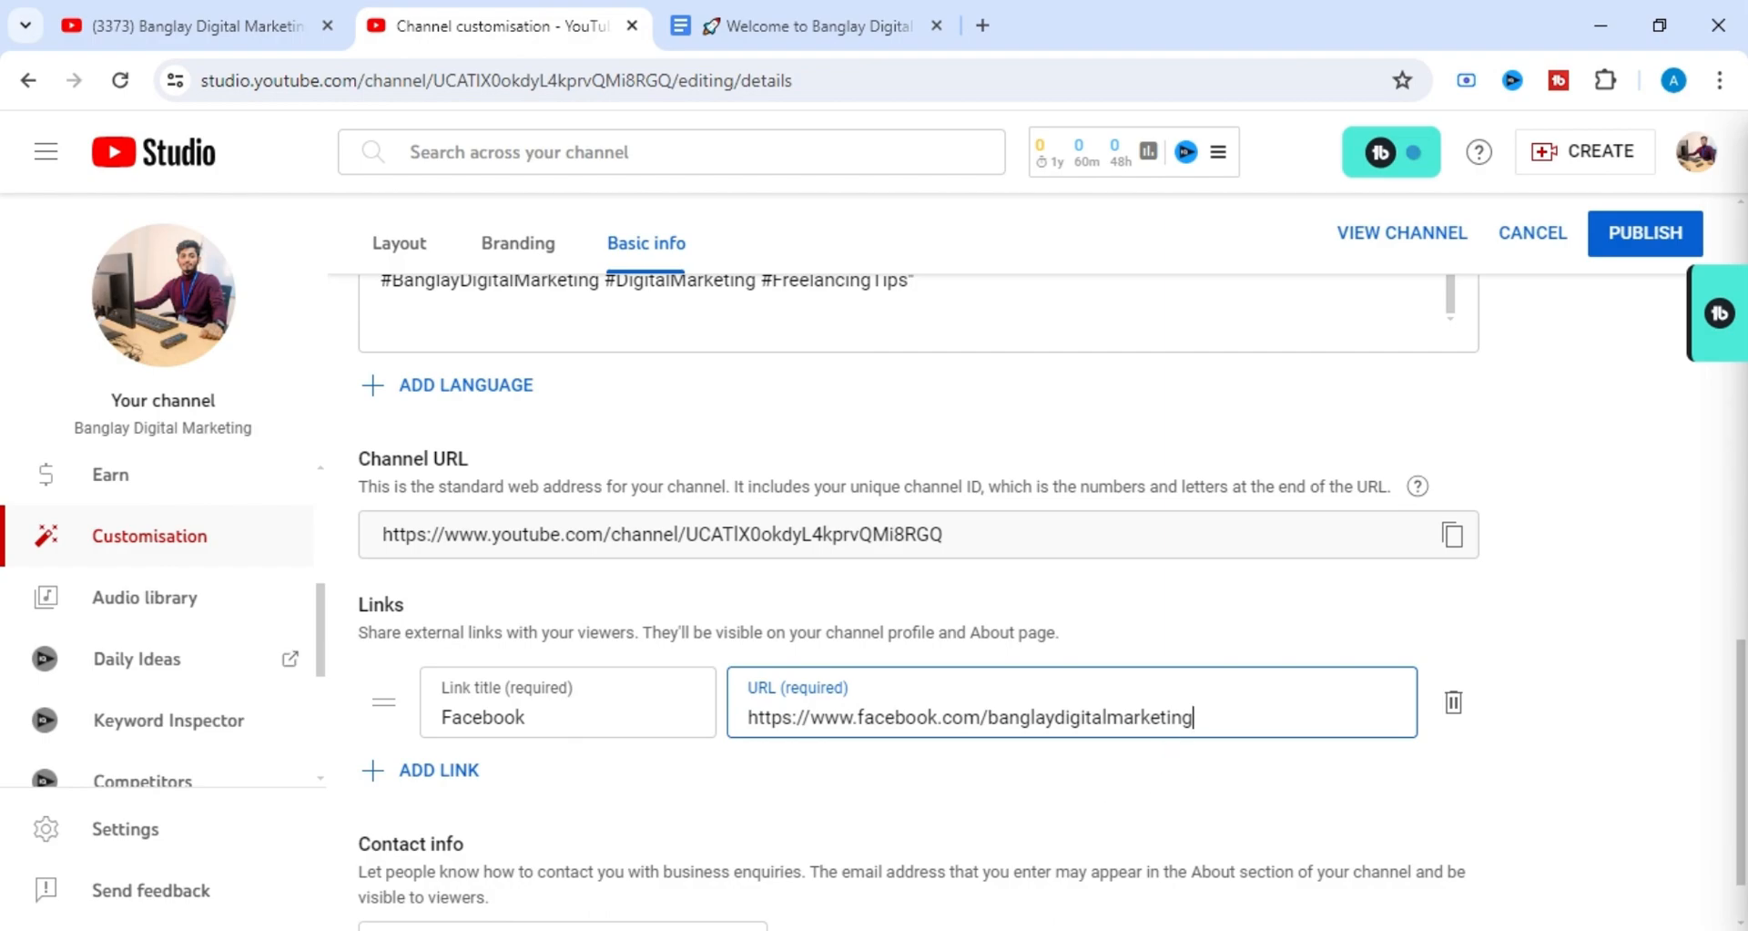
Highlight the "banglaydigitalmarketing" part of the Facebook link's URL to examine it, and clear the selection.
key("shift+Left")
key("shift+Left")
key("shift+Left")
key("shift+Left")
key("shift+Left")
key("shift+Left")
key("shift+Left")
key("shift+Left")
key("shift+Left")
key("shift+Left")
key("shift+Left")
key("shift+Left")
key("shift+Left")
key("shift+Left")
key("shift+Left")
key("shift+Left")
key("shift+Left")
key("shift+Left")
key("shift+Left")
key("shift+Left")
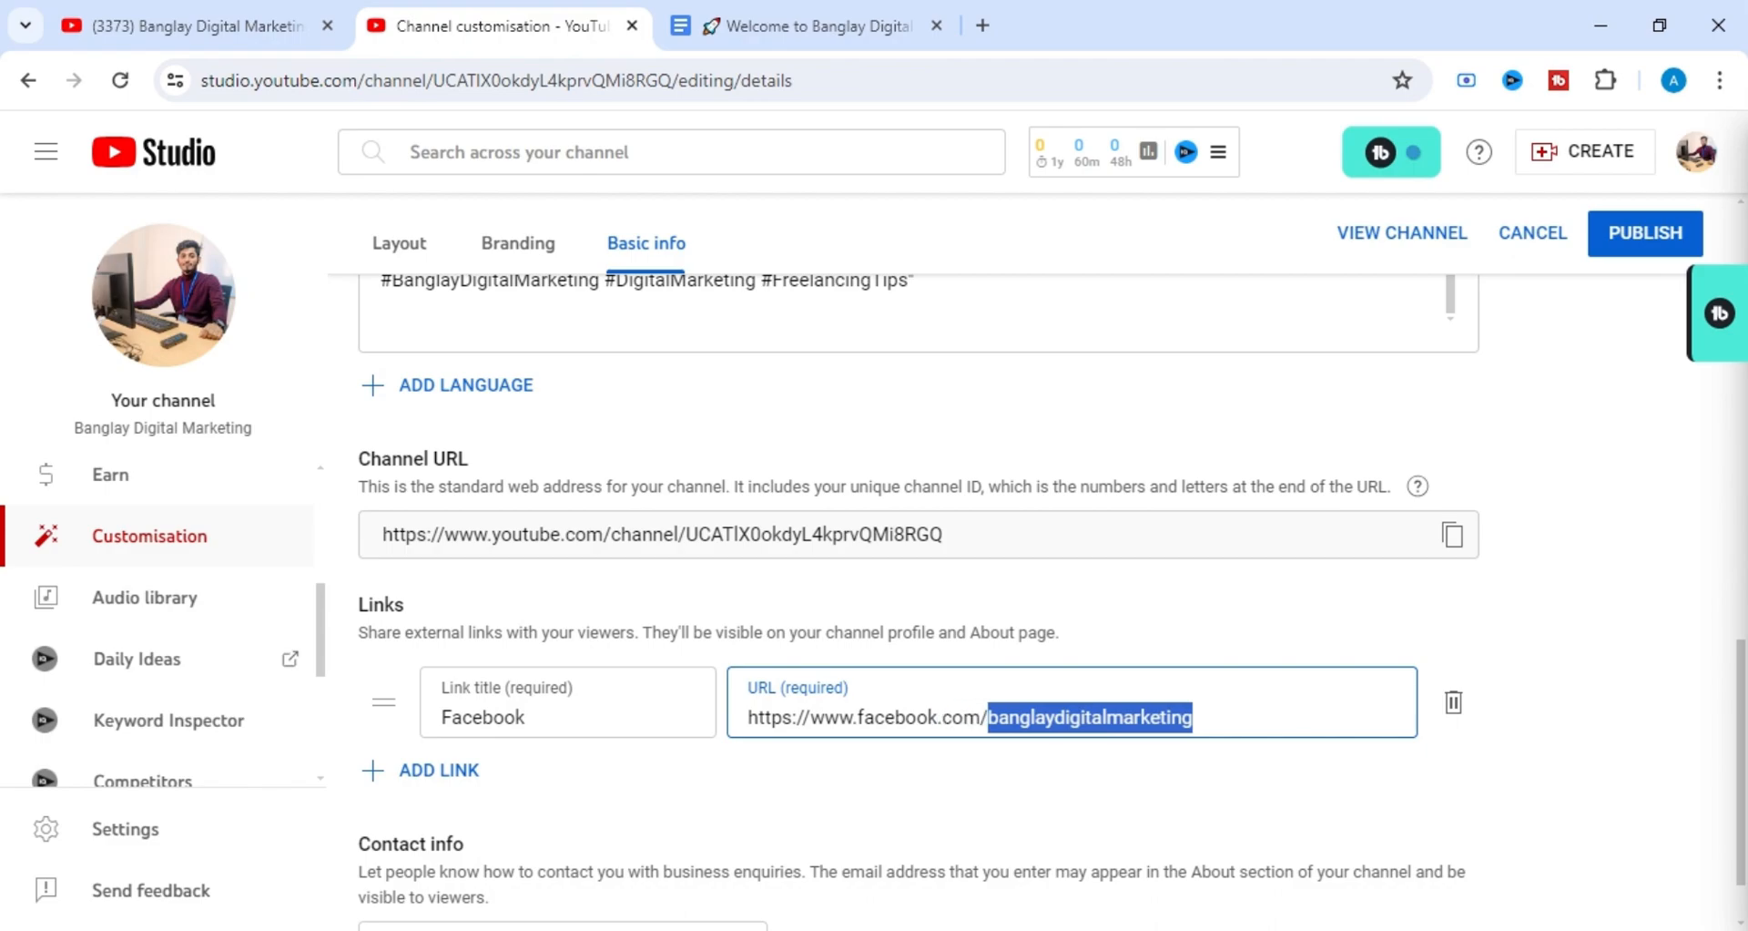
key("shift+Right")
key("shift+Right")
key("shift+Right")
key("shift+Right")
key("shift+Right")
key("shift+Right")
key("shift+Right")
key("shift+Right")
key("shift+Right")
key("shift+Right")
key("shift+Right")
key("shift+Right")
key("shift+Left")
key("shift+Left")
key("shift+Left")
key("shift+Left")
key("shift+Left")
key("shift+Left")
key("shift+Left")
key("shift+Left")
key("shift+Left")
key("shift+Left")
key("shift+Left")
key("shift+Left")
key("shift+Left")
key("shift+Right")
left_click(782, 792)
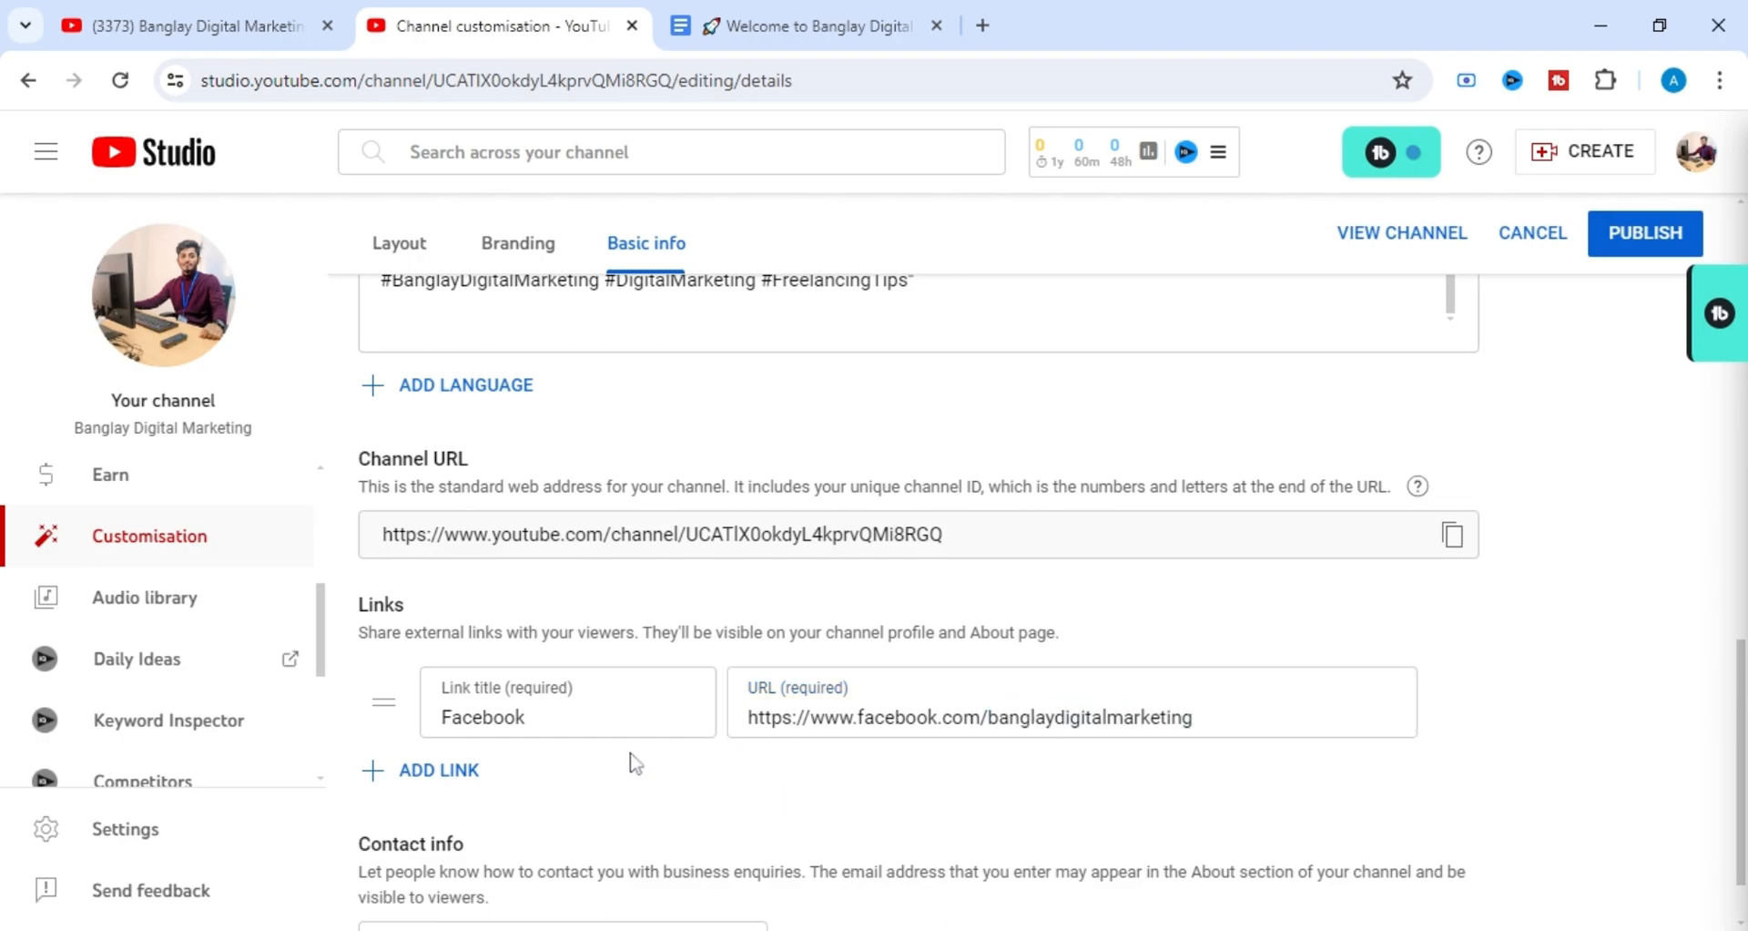
left_click(430, 772)
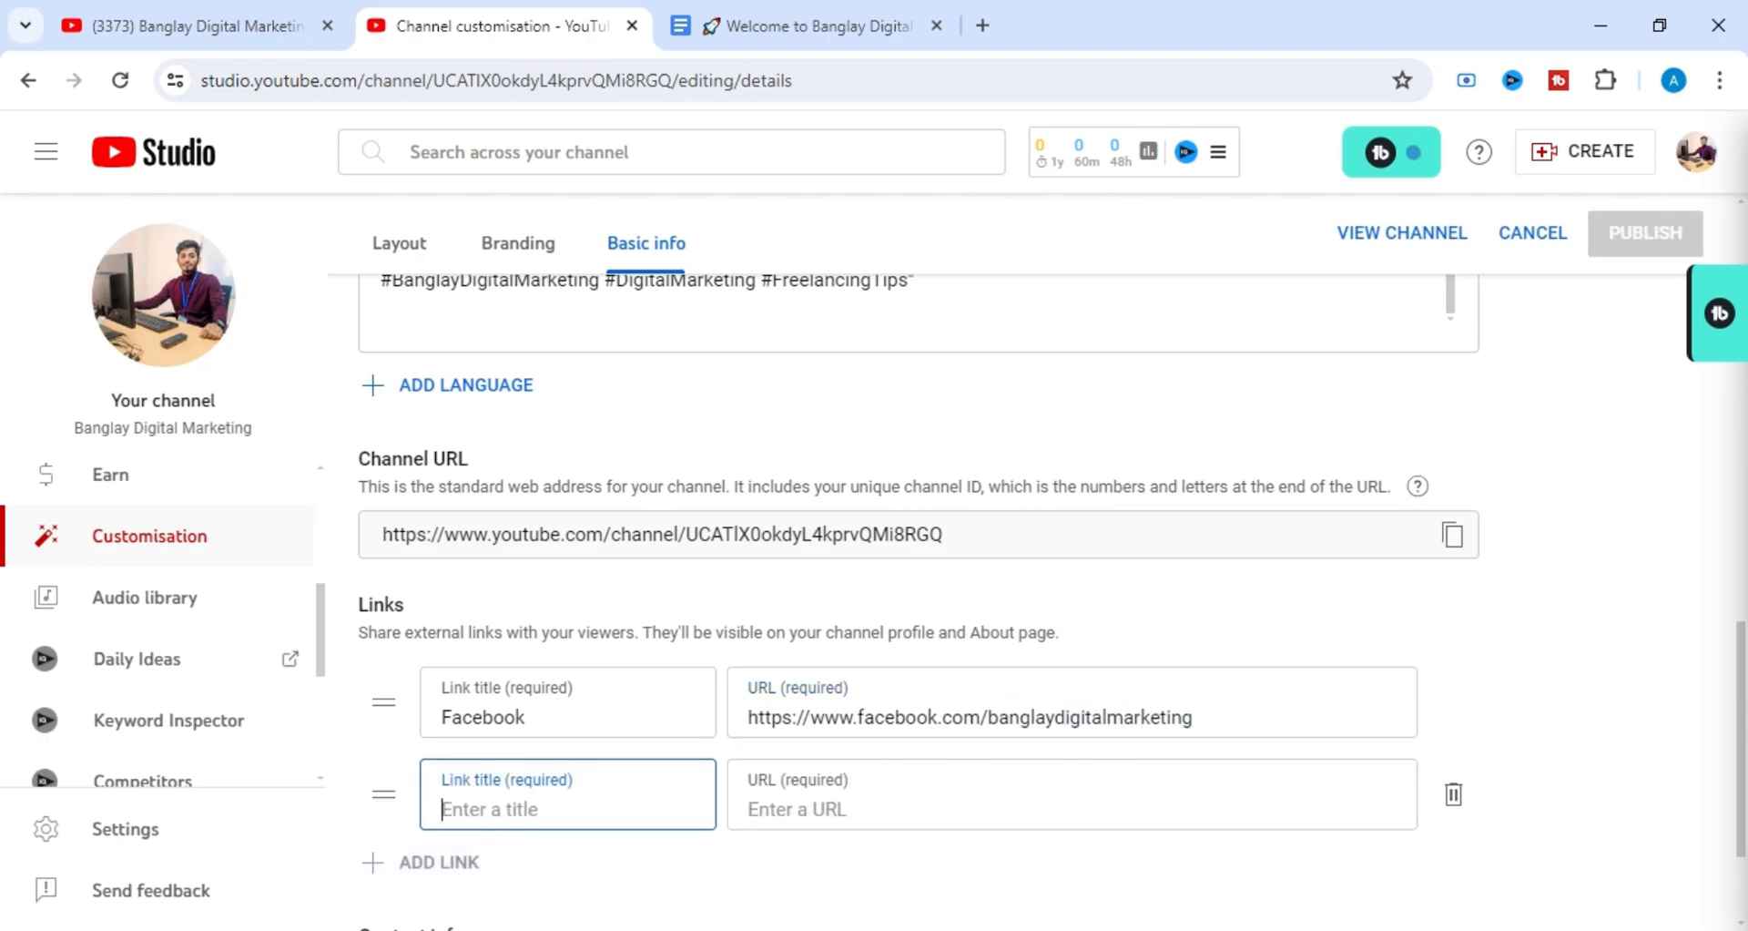
scroll(773, 644, "up", 3)
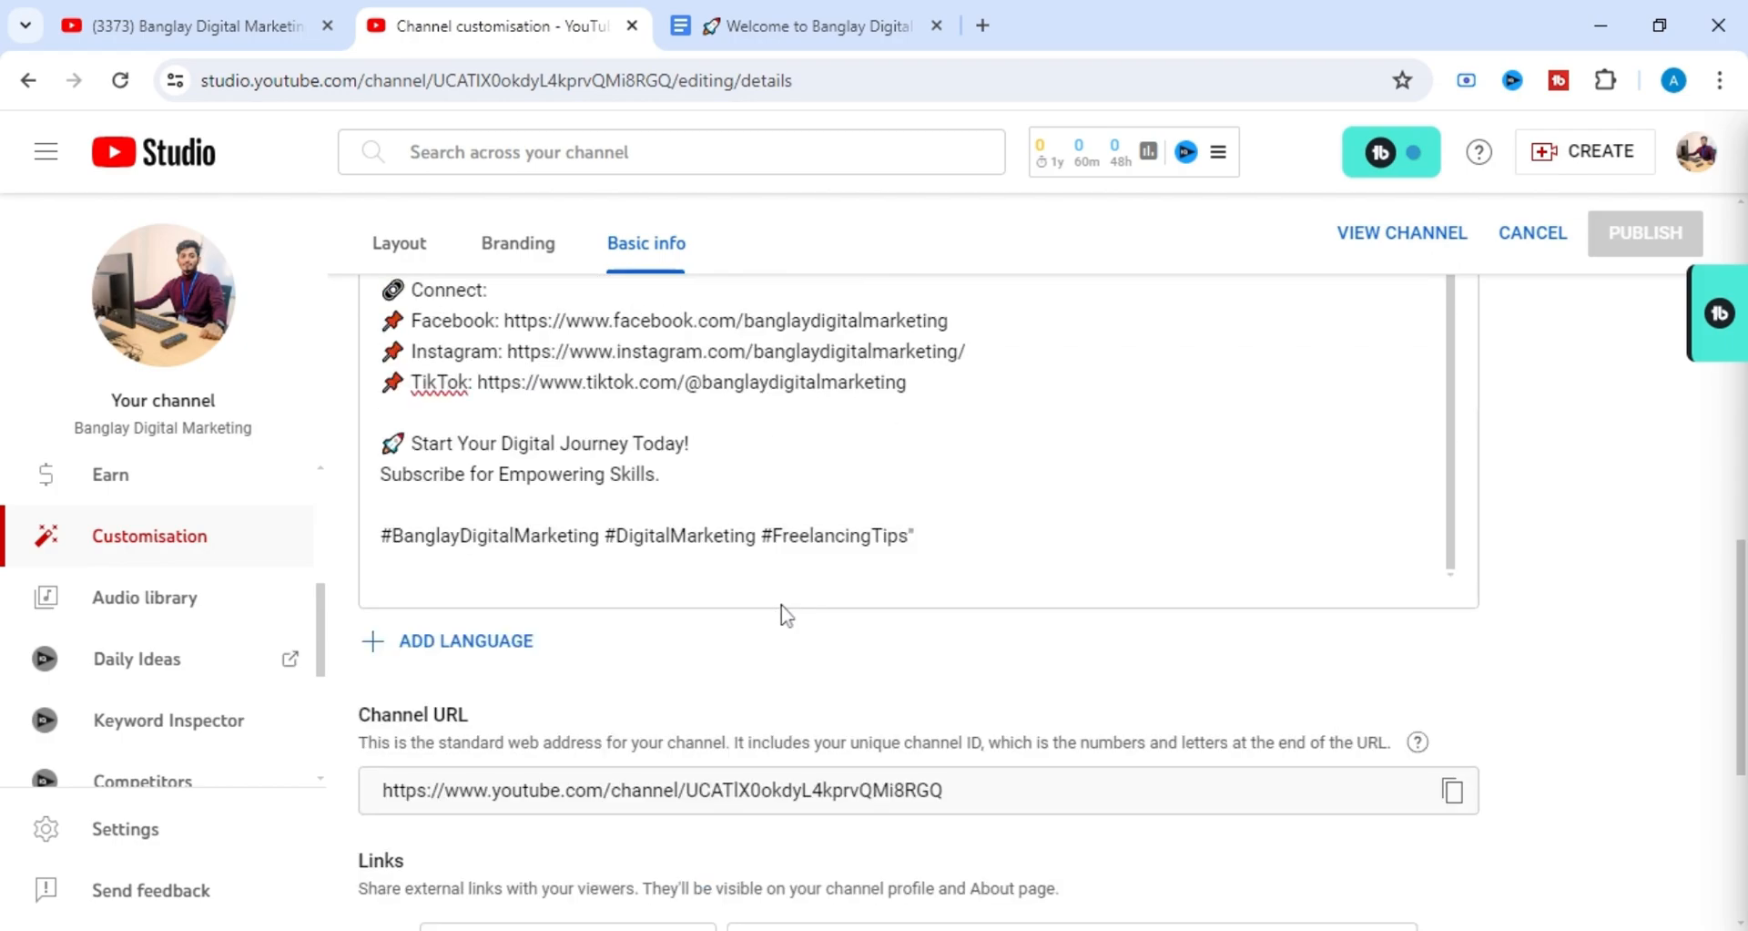
scroll(713, 612, "down", 3)
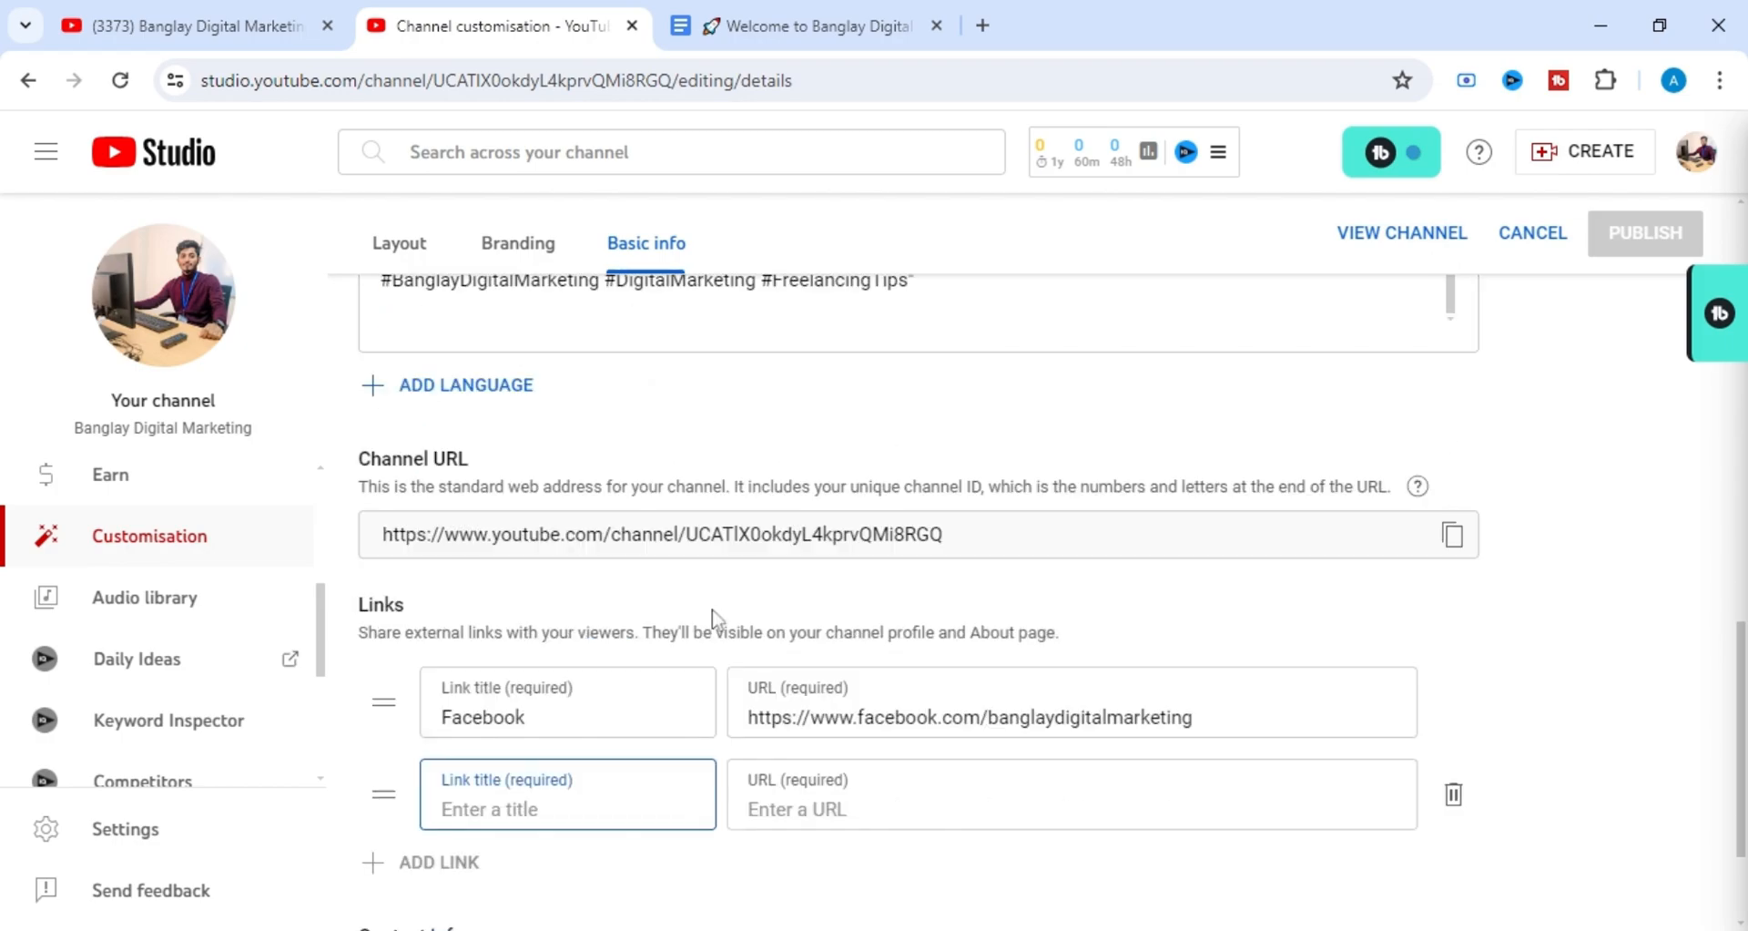
scroll(514, 808, "down", 2)
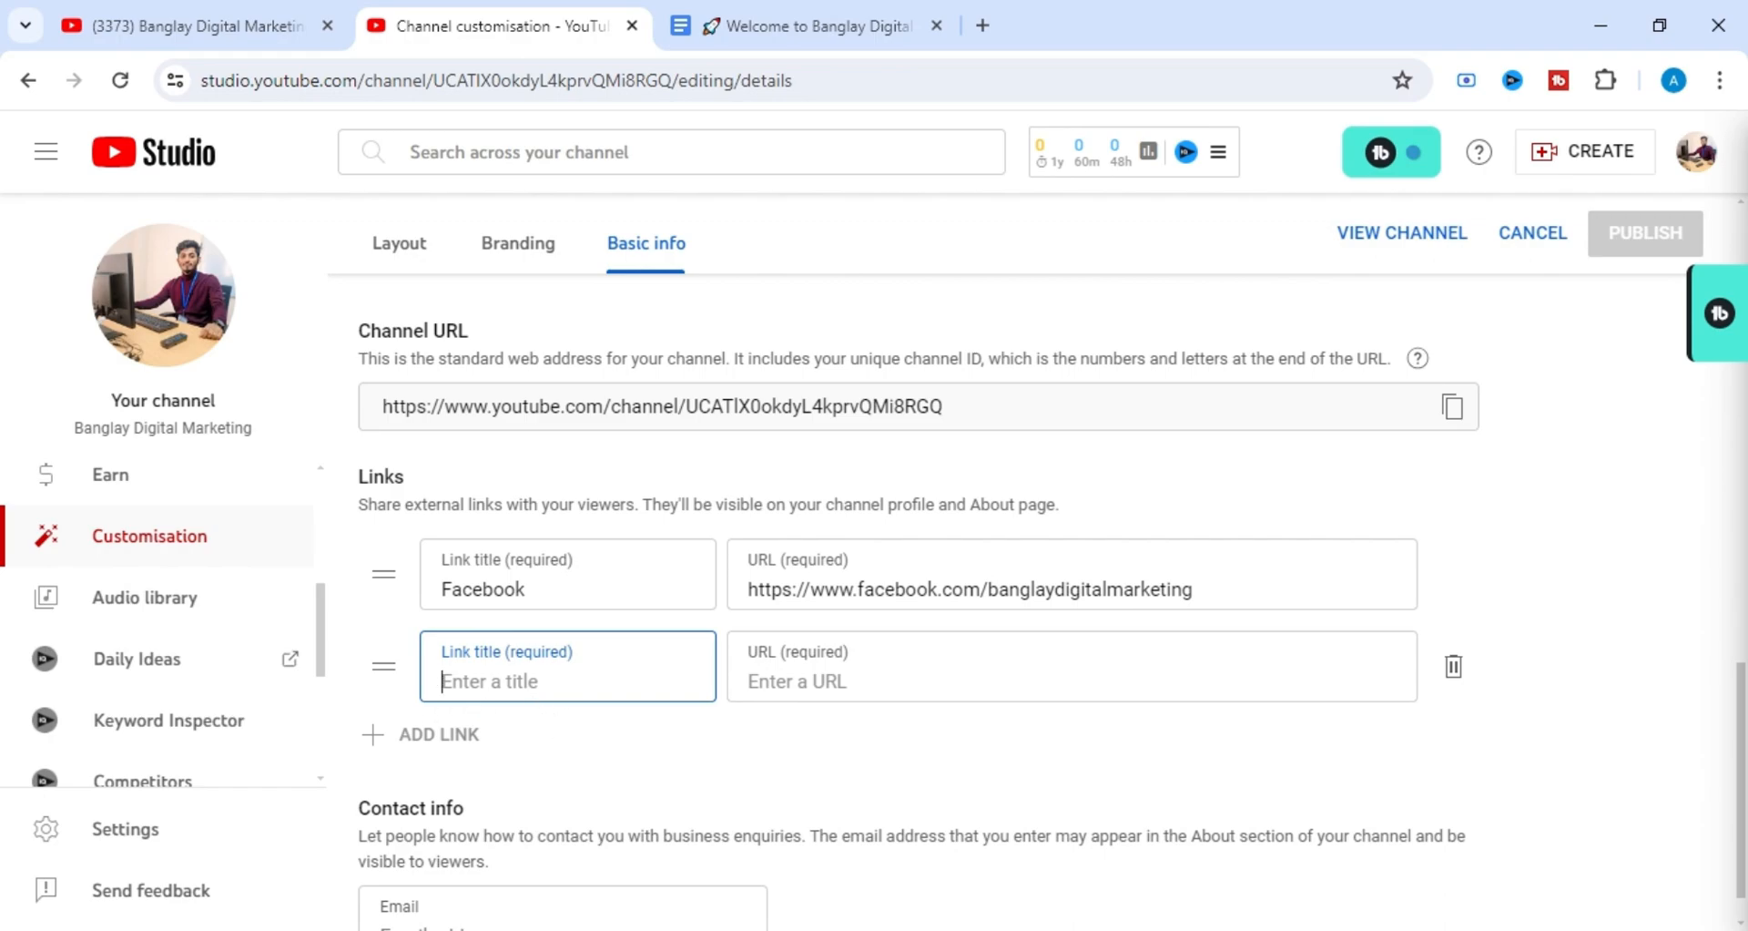
scroll(603, 663, "down", 1)
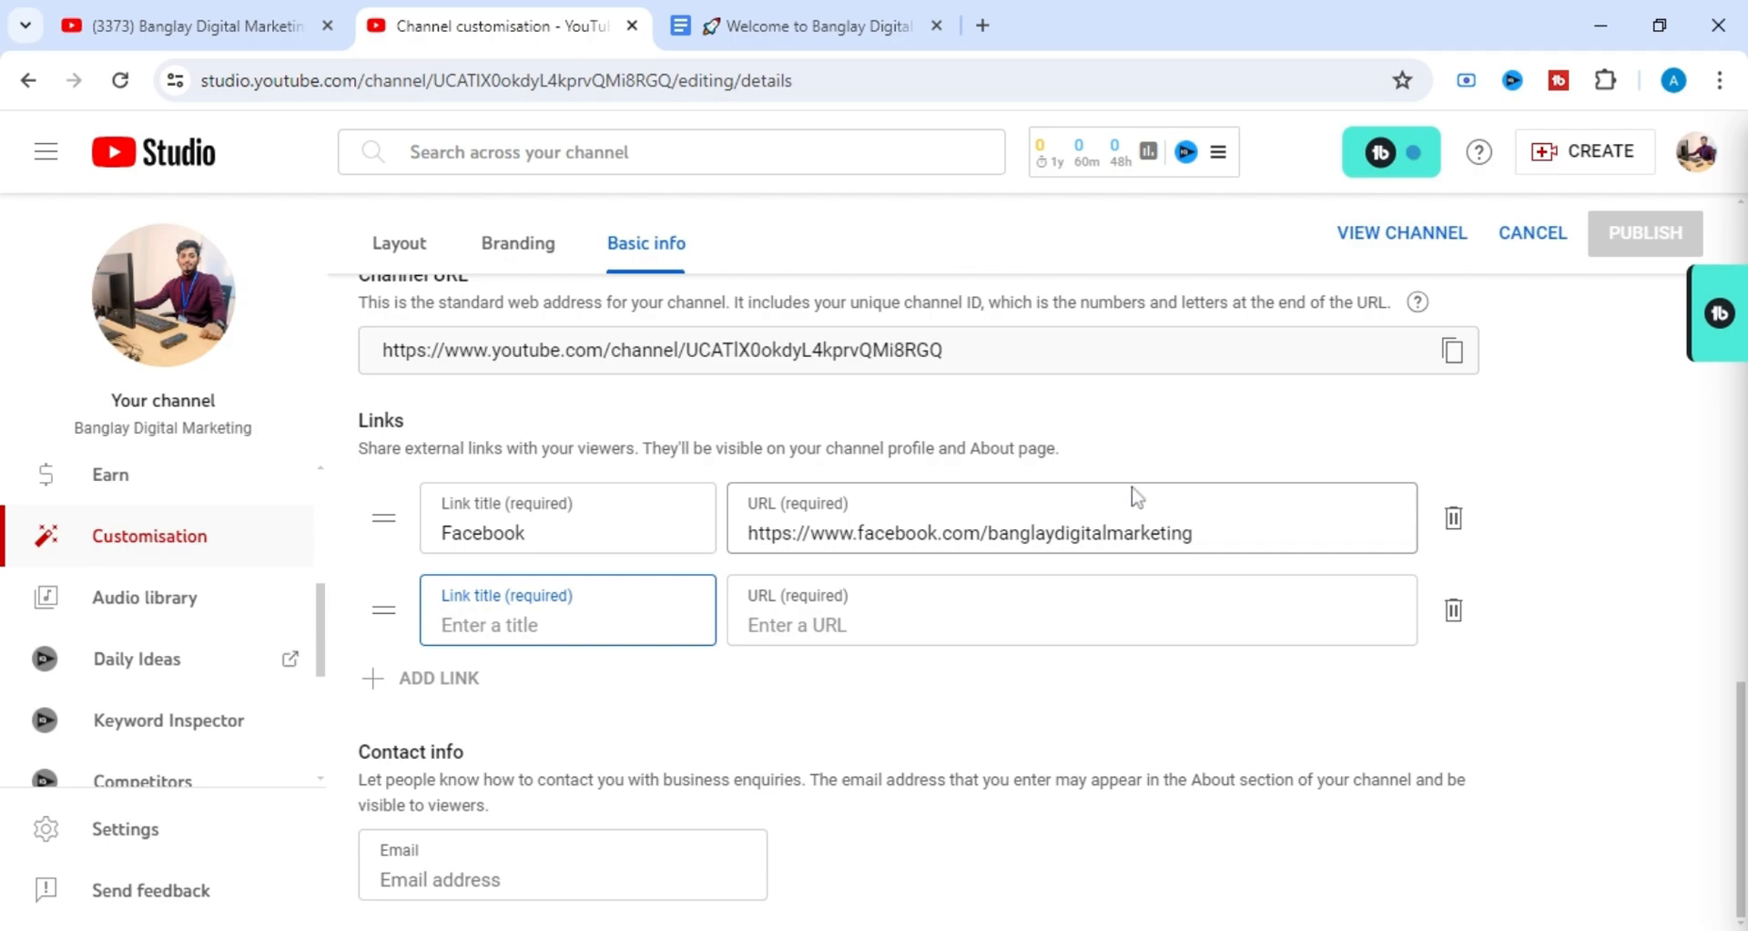
scroll(1163, 473, "up", 1)
scroll(1163, 473, "down", 1)
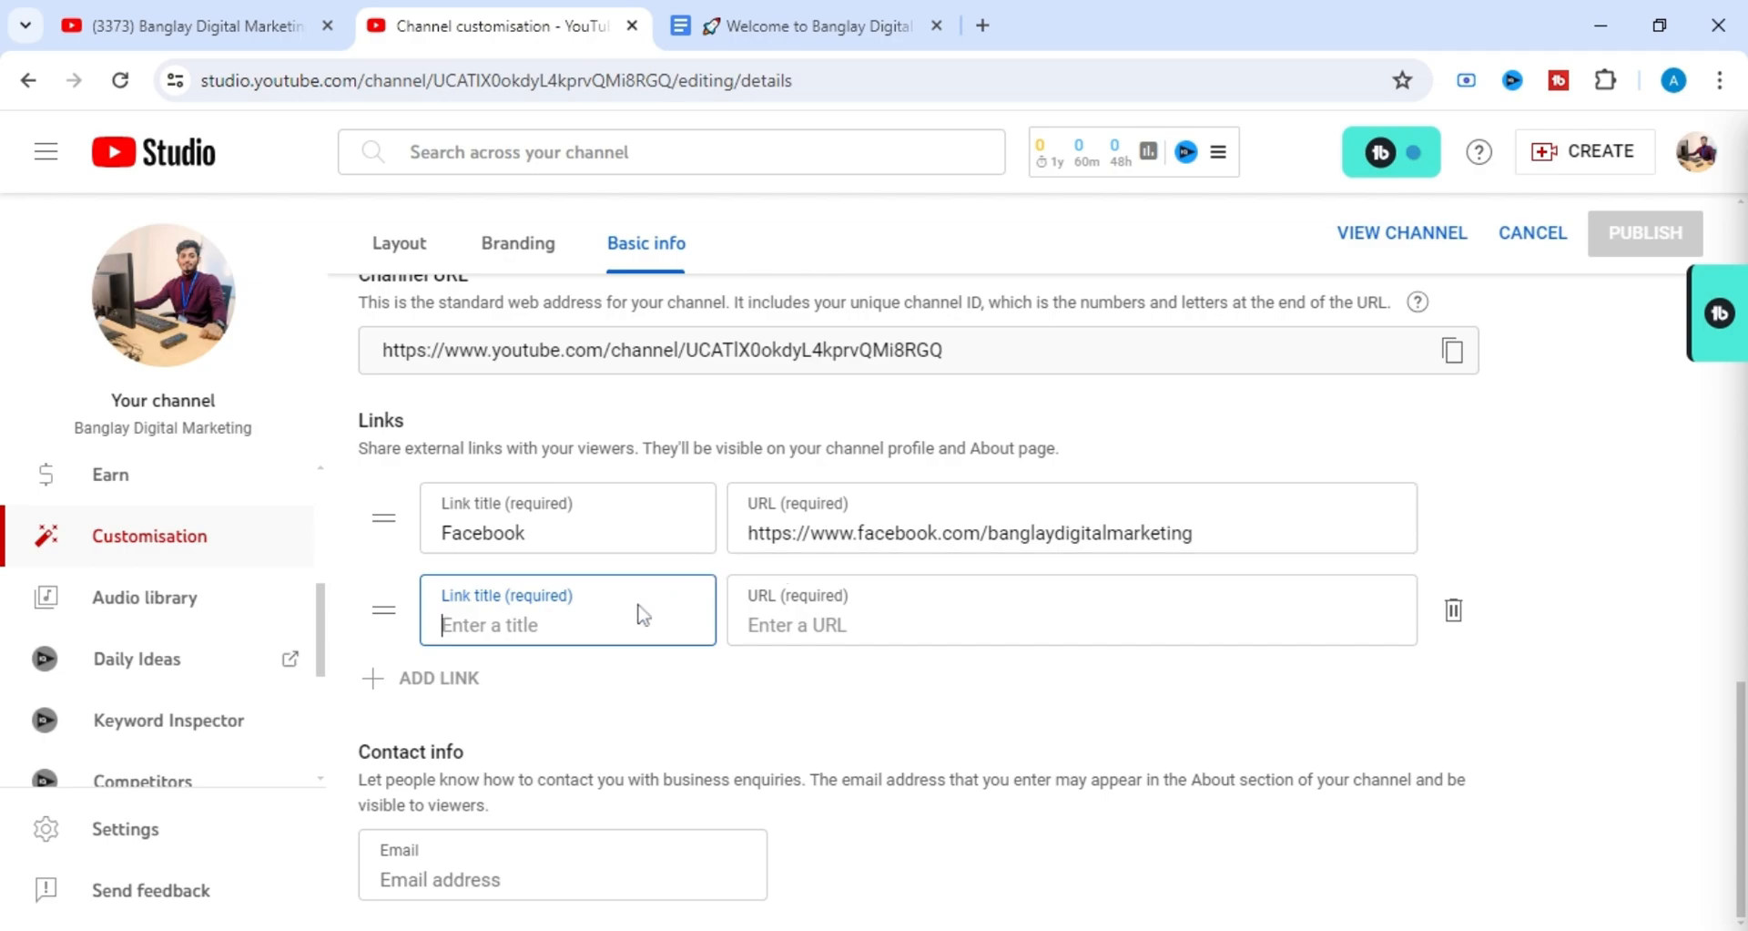
scroll(626, 696, "up", 2)
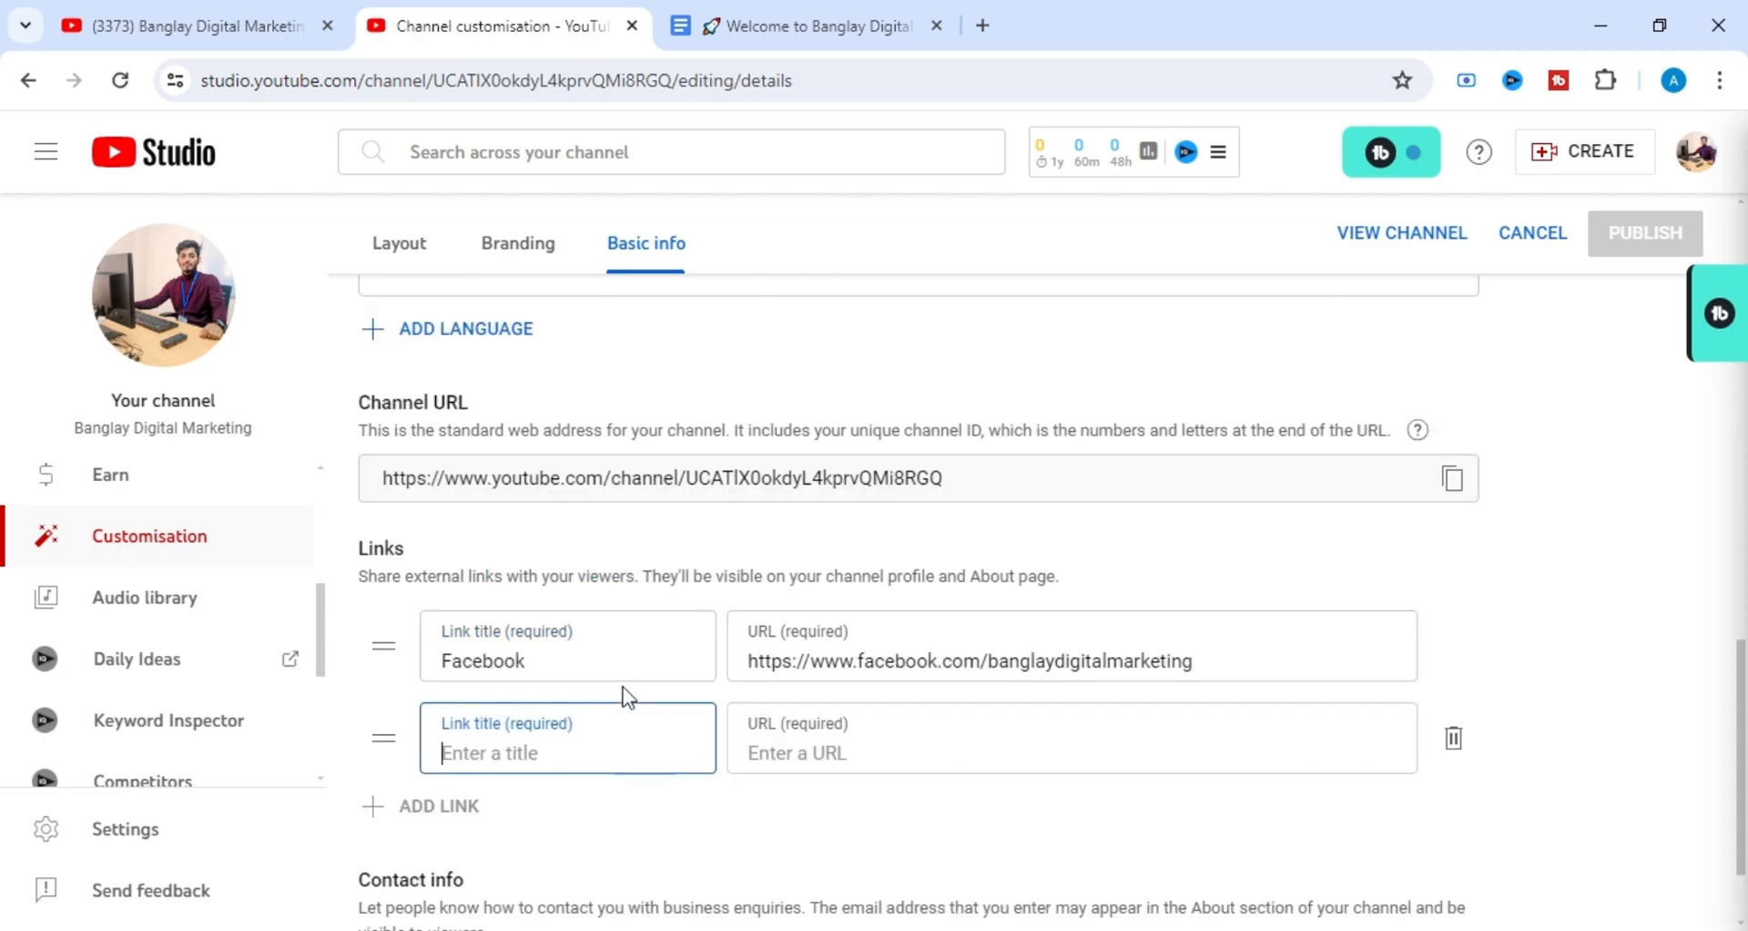
scroll(625, 697, "down", 2)
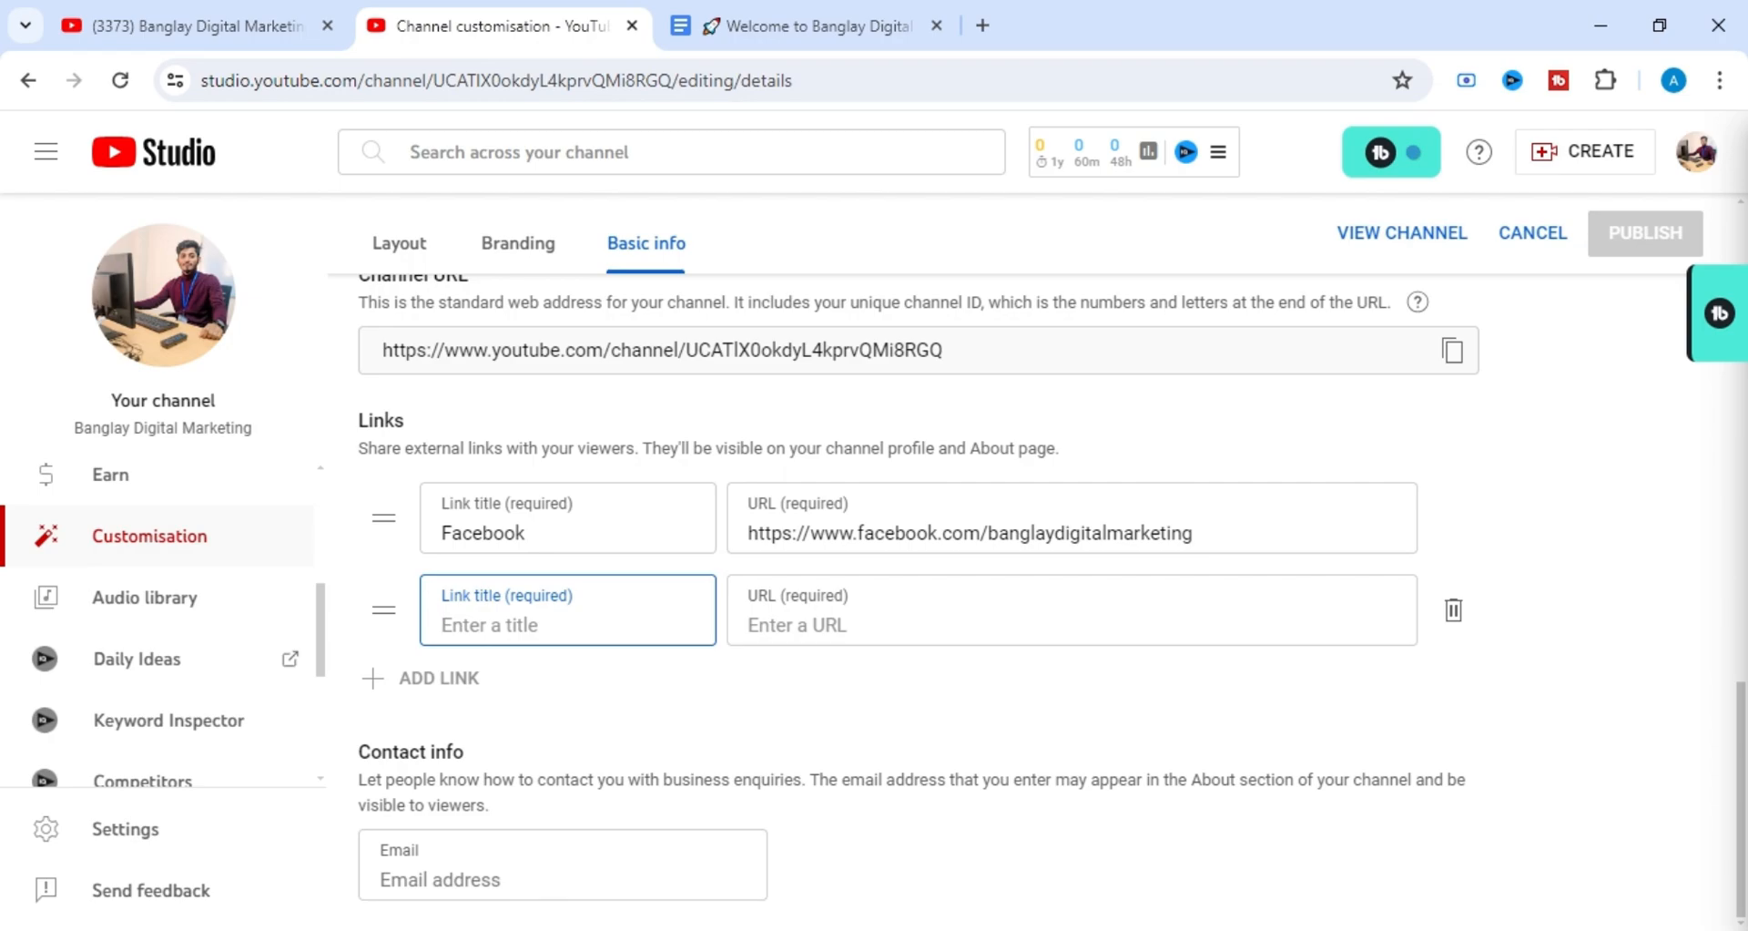
left_click(396, 877)
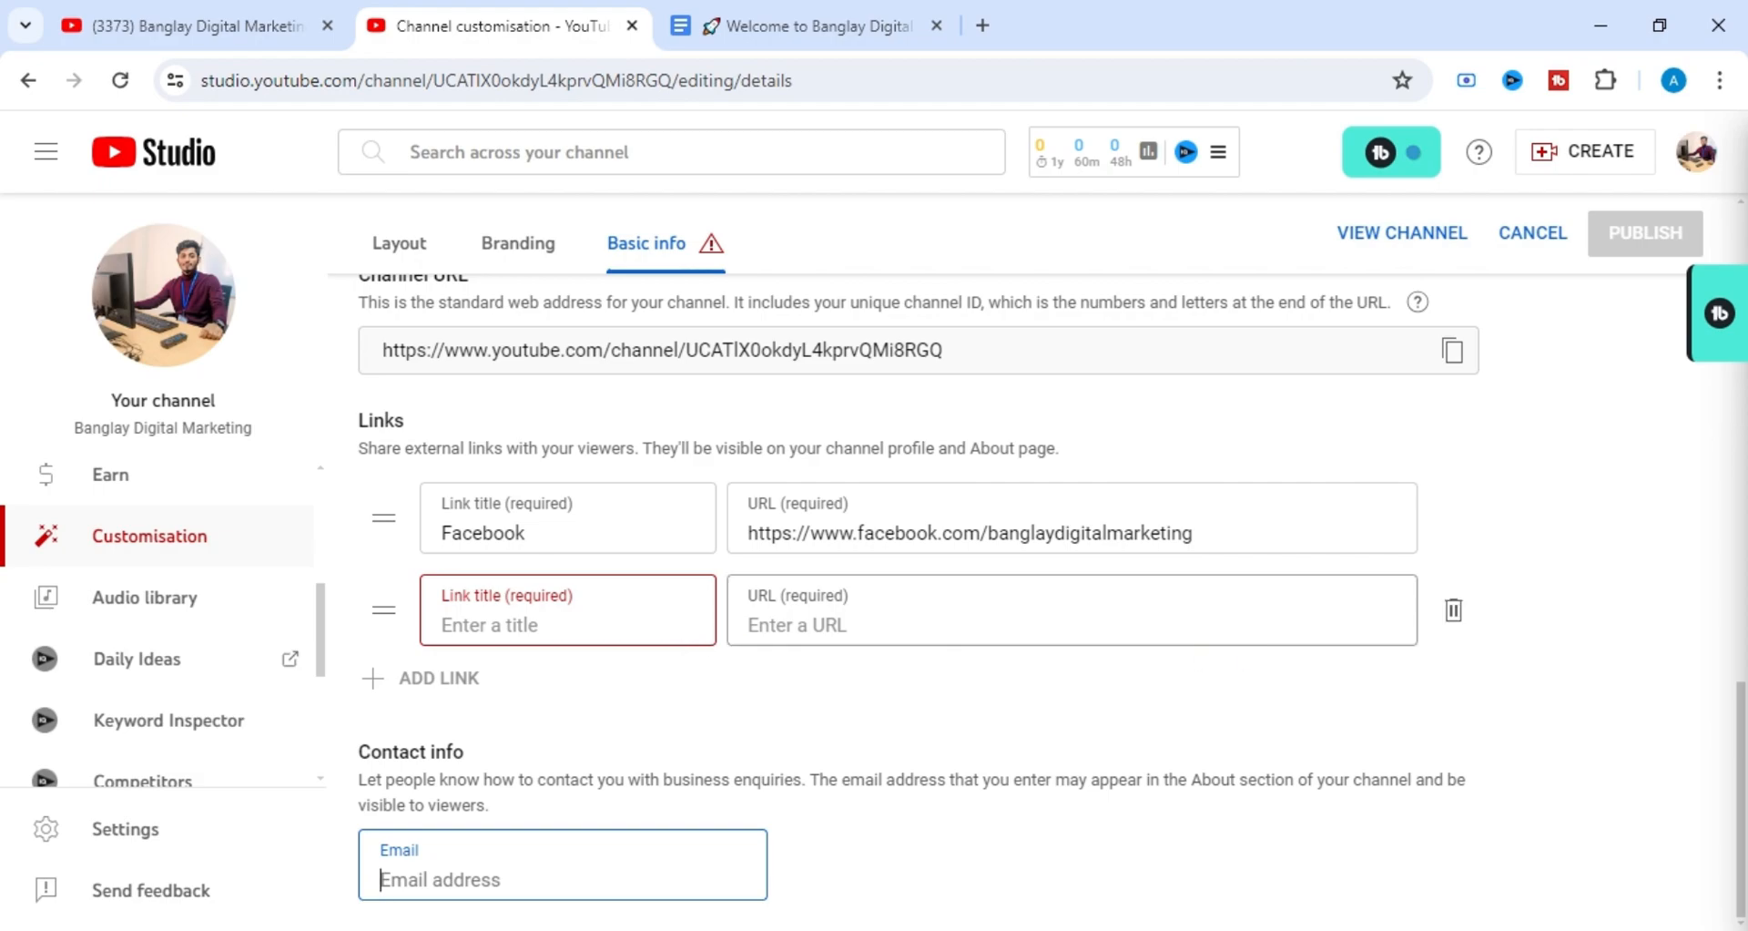
left_click(1453, 610)
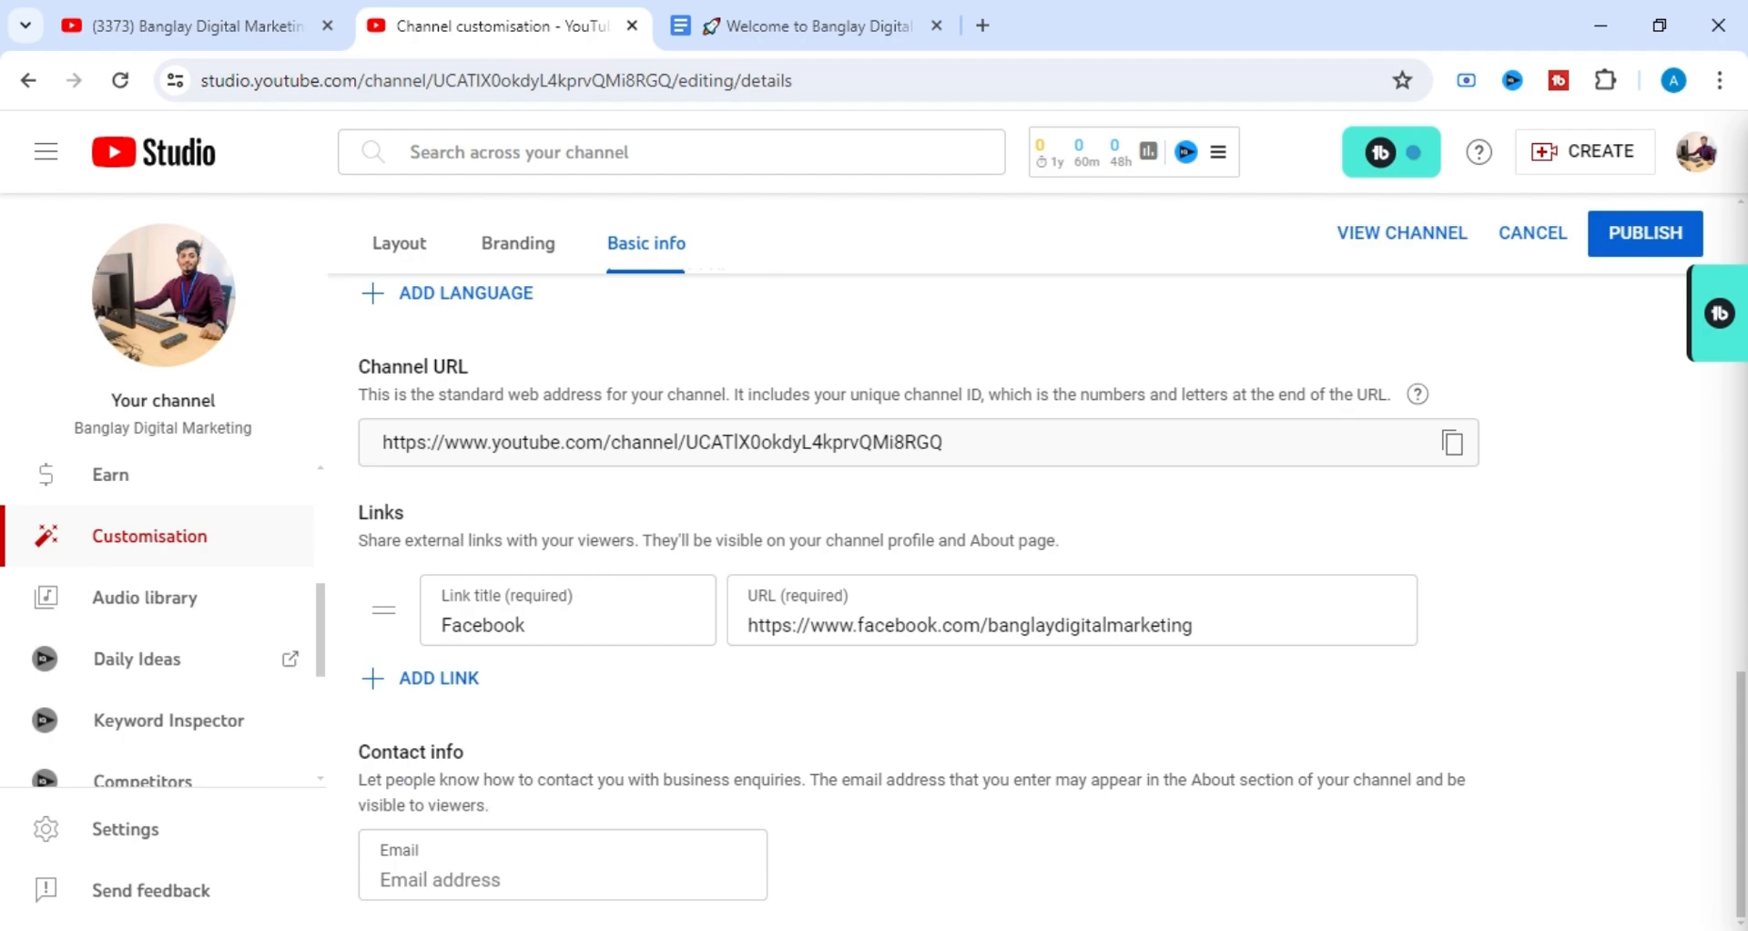
Activate the email field in the channel's contact info for entry.
left_click(563, 878)
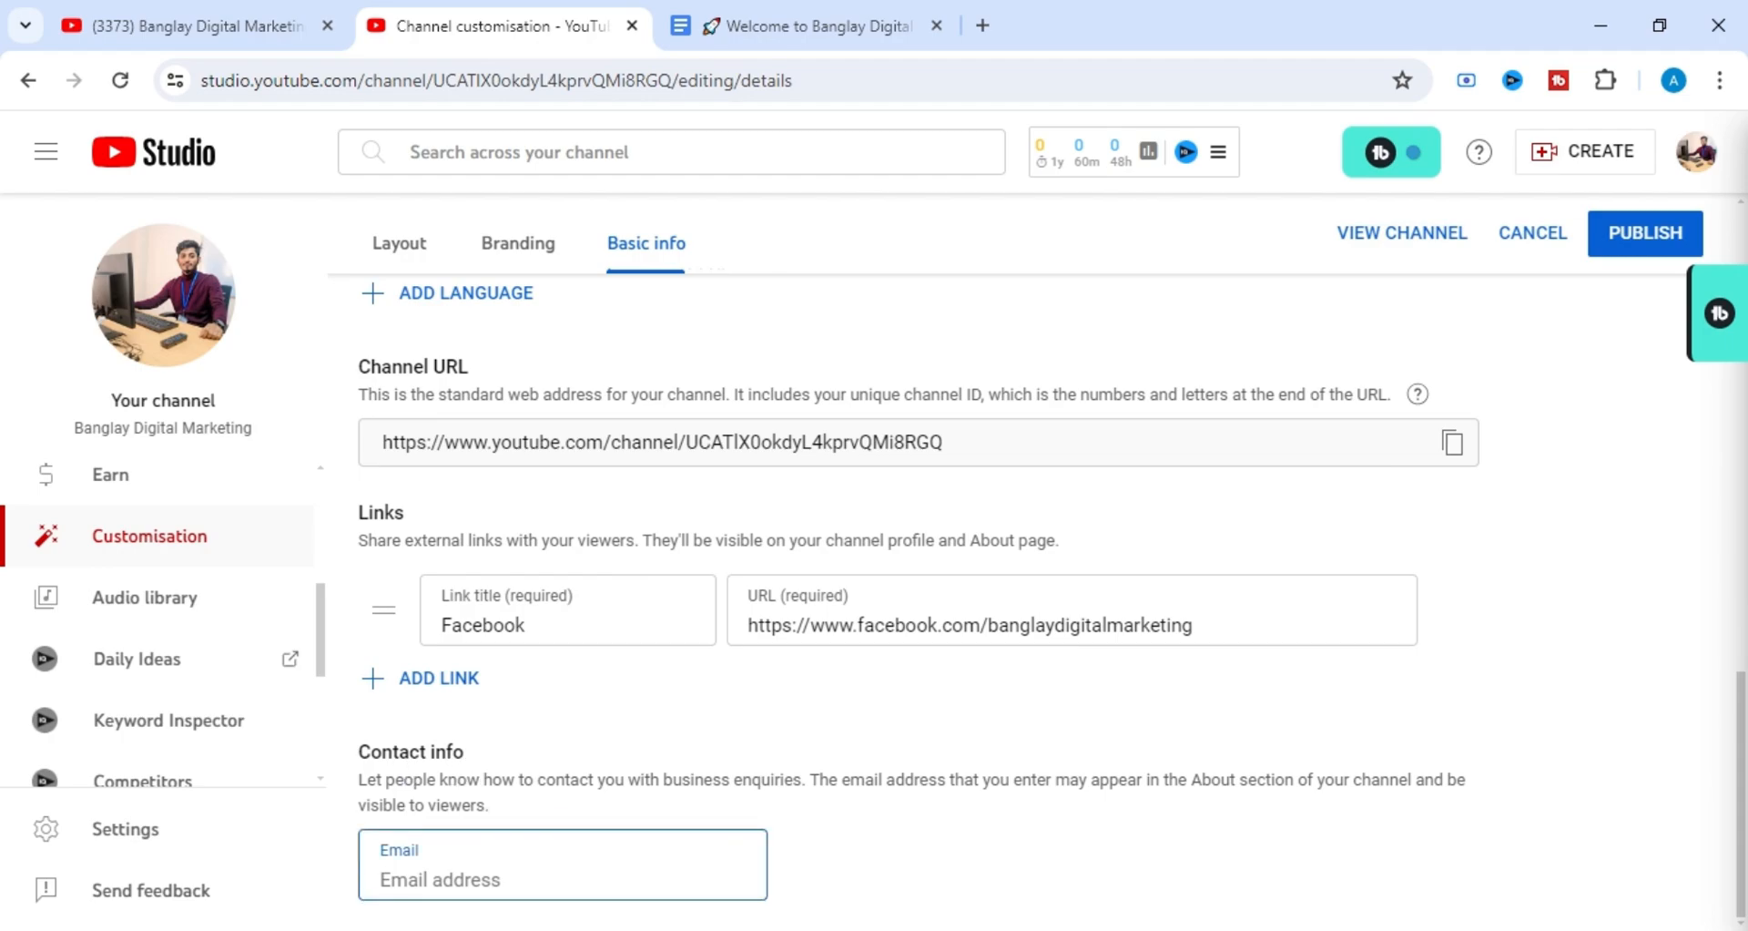
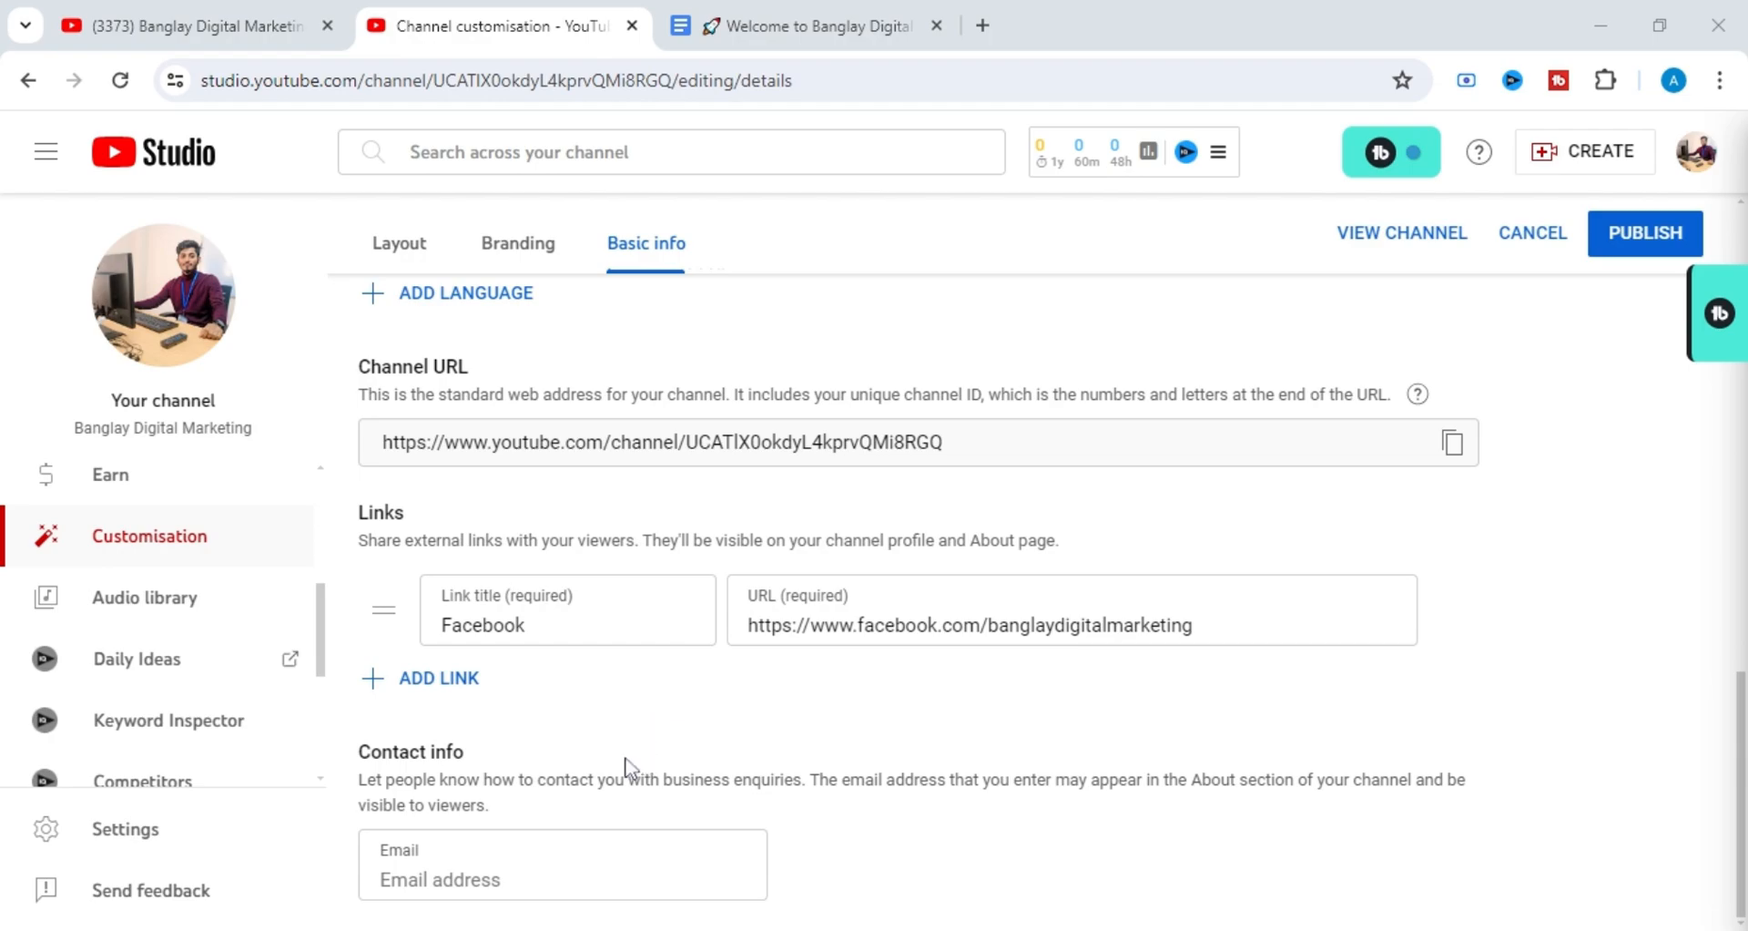
Publish the edited basic info of the channel and look back over the description and links.
left_click(565, 872)
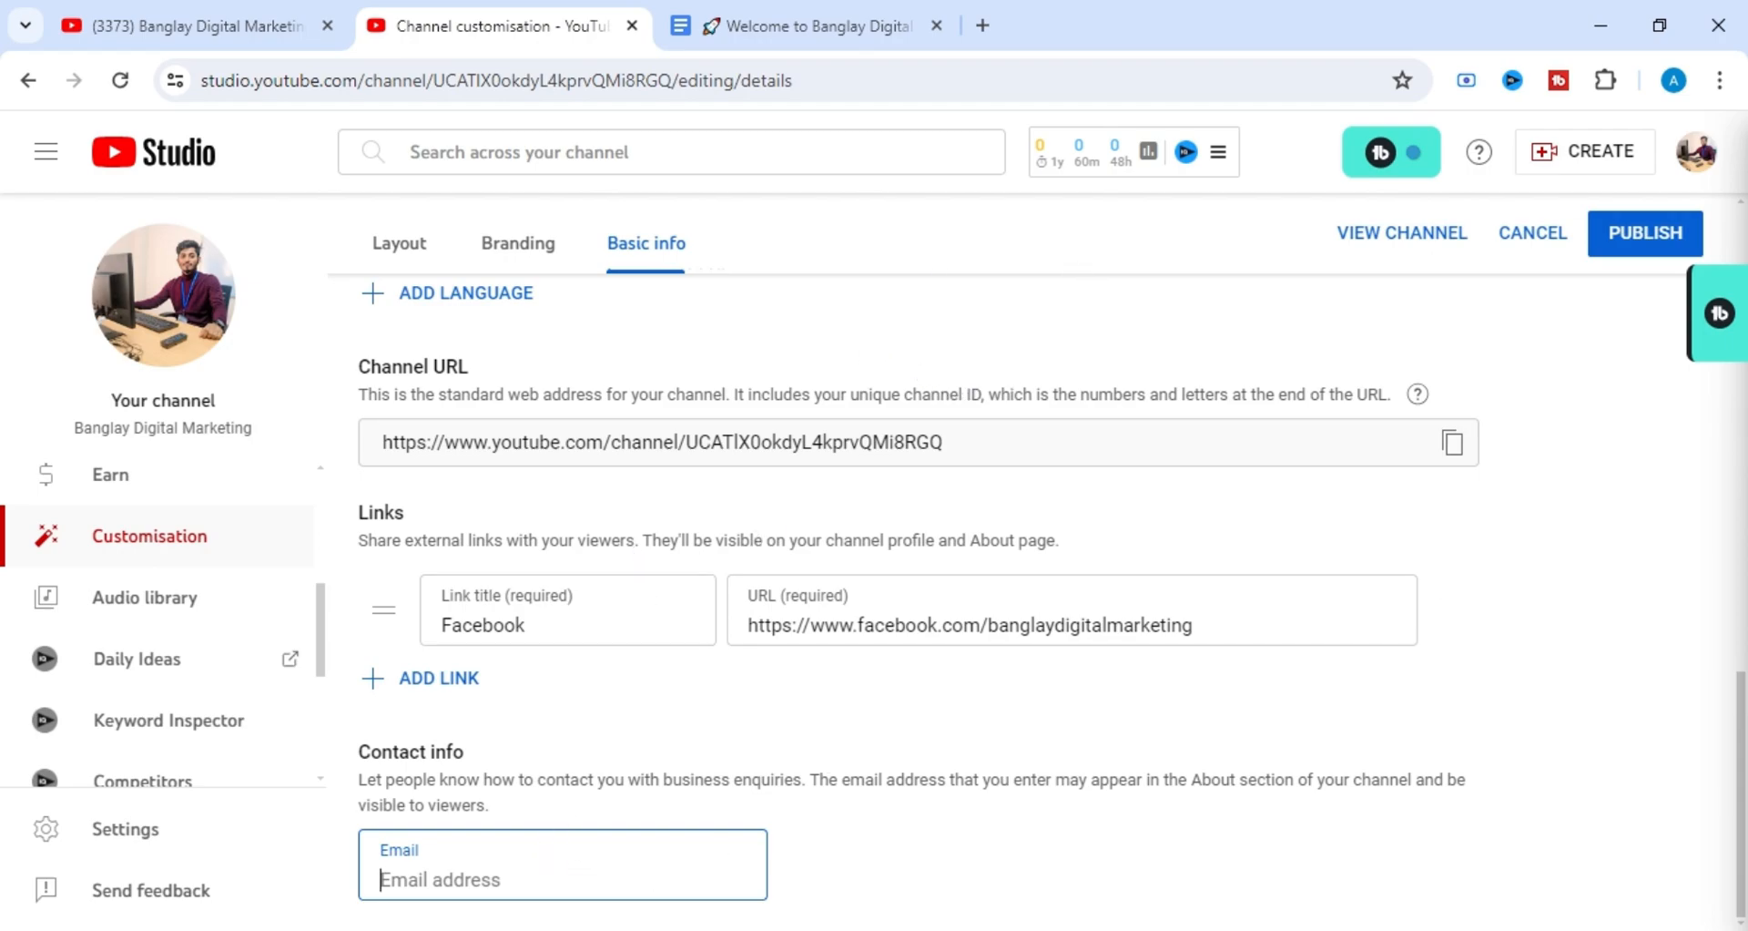
scroll(587, 683, "up", 15)
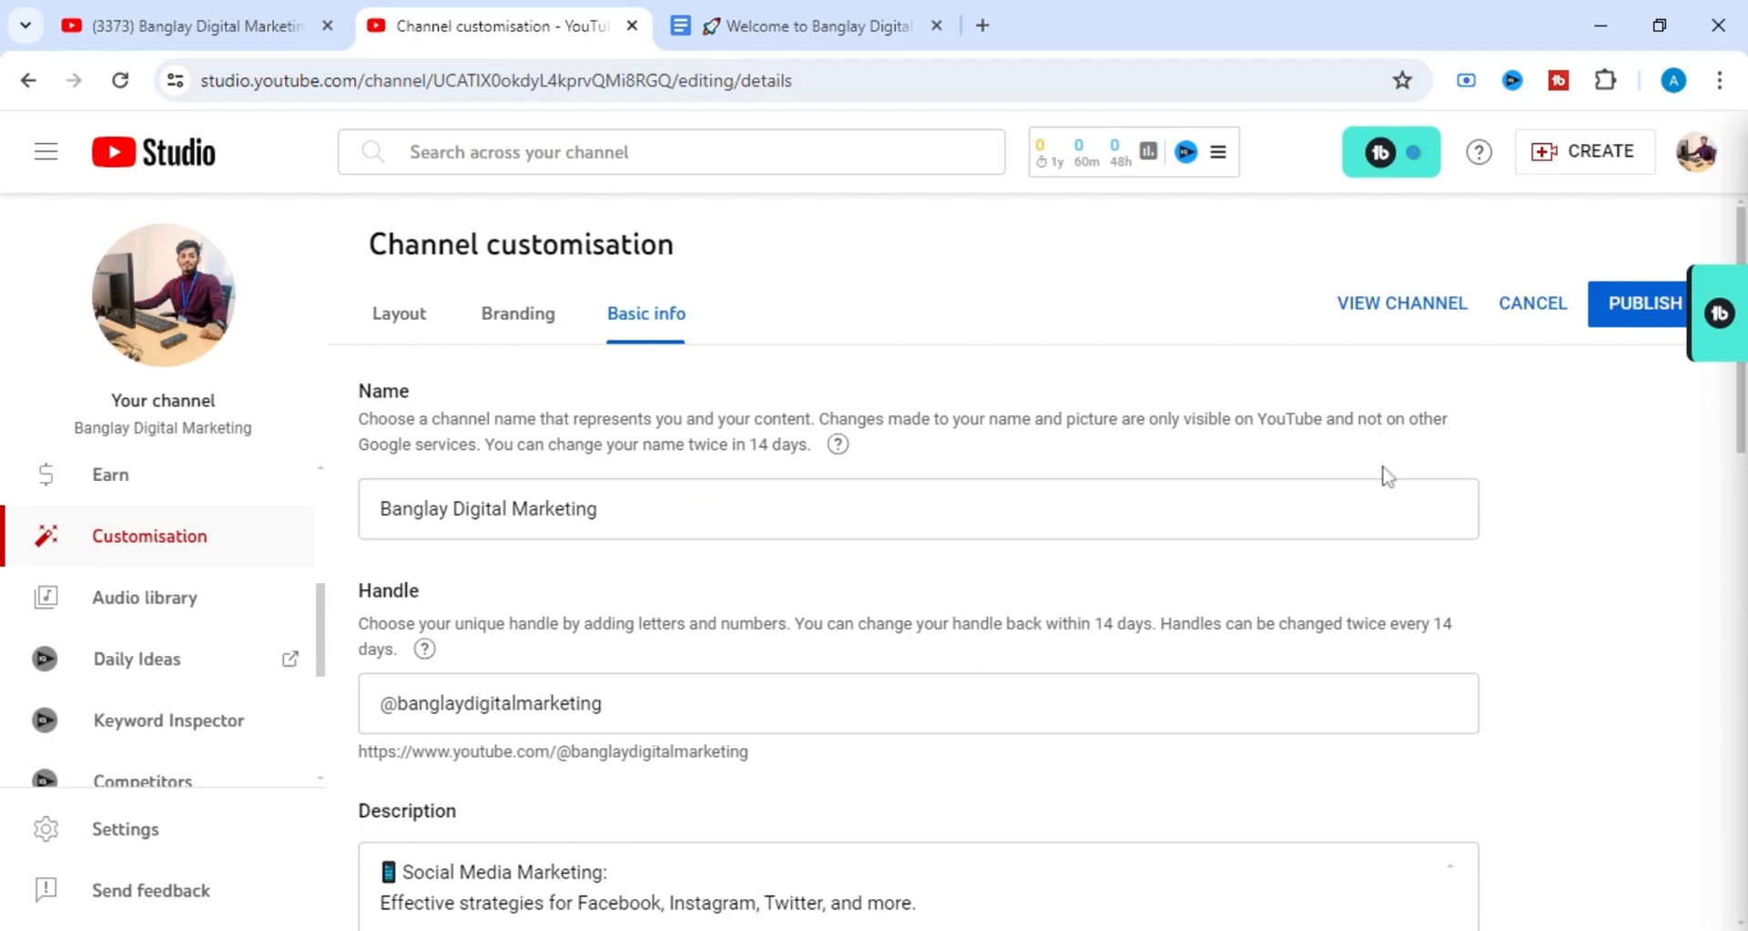
left_click(1617, 331)
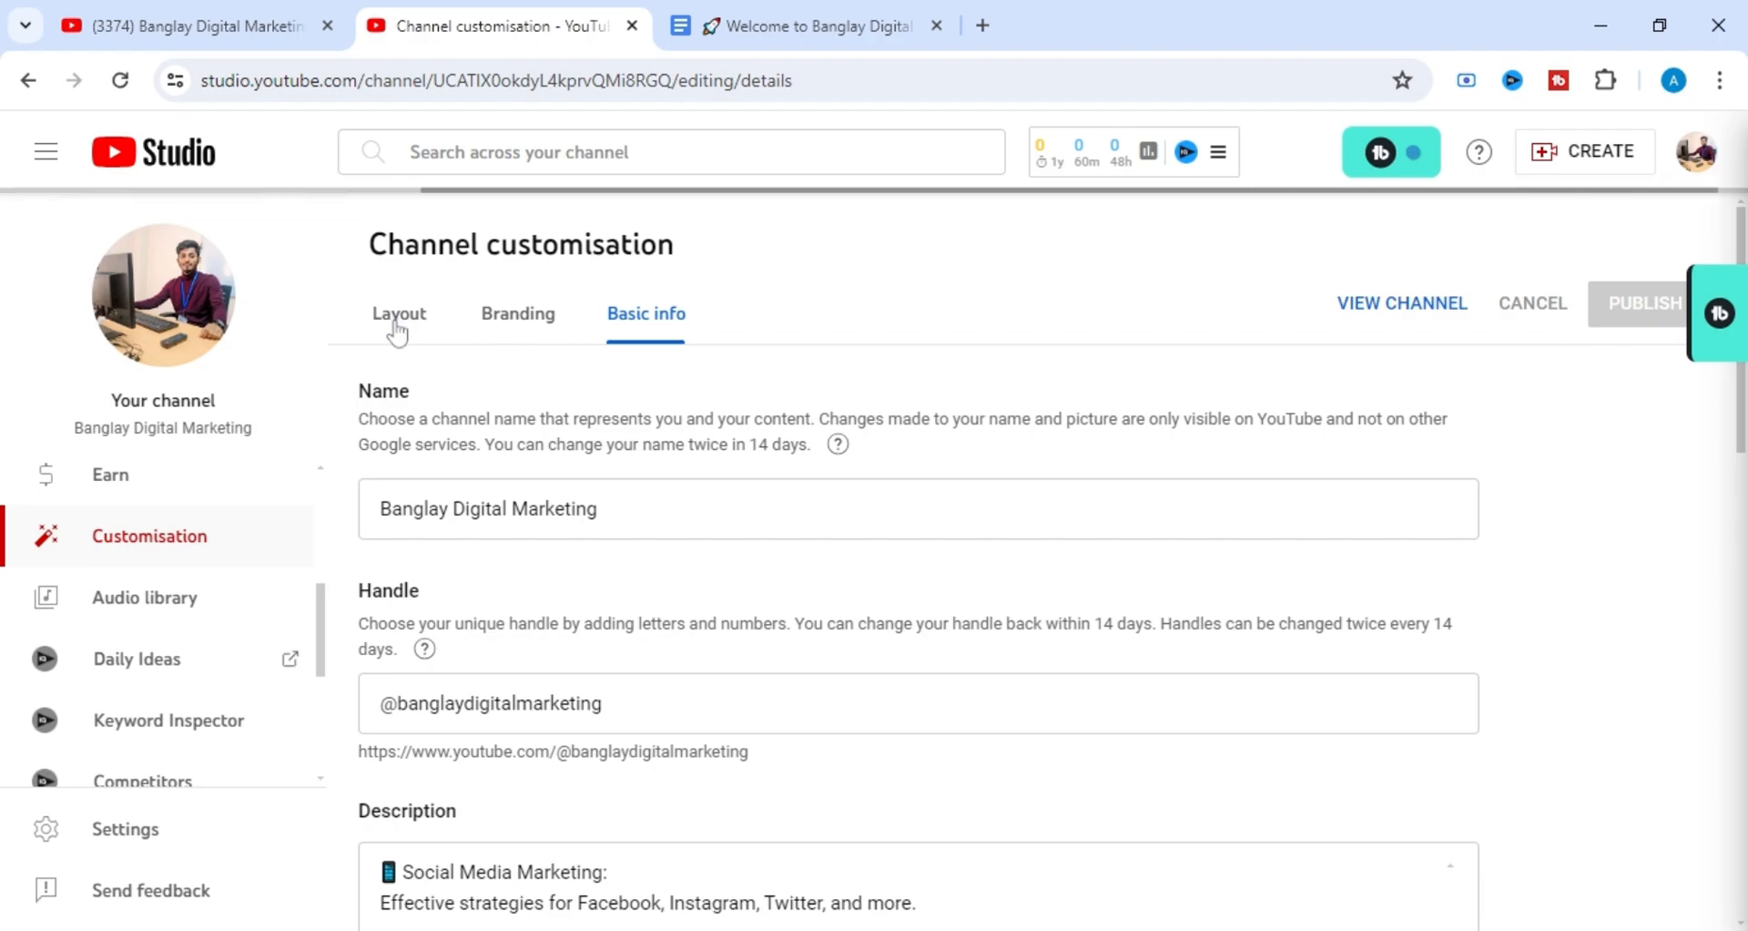
scroll(378, 377, "down", 7)
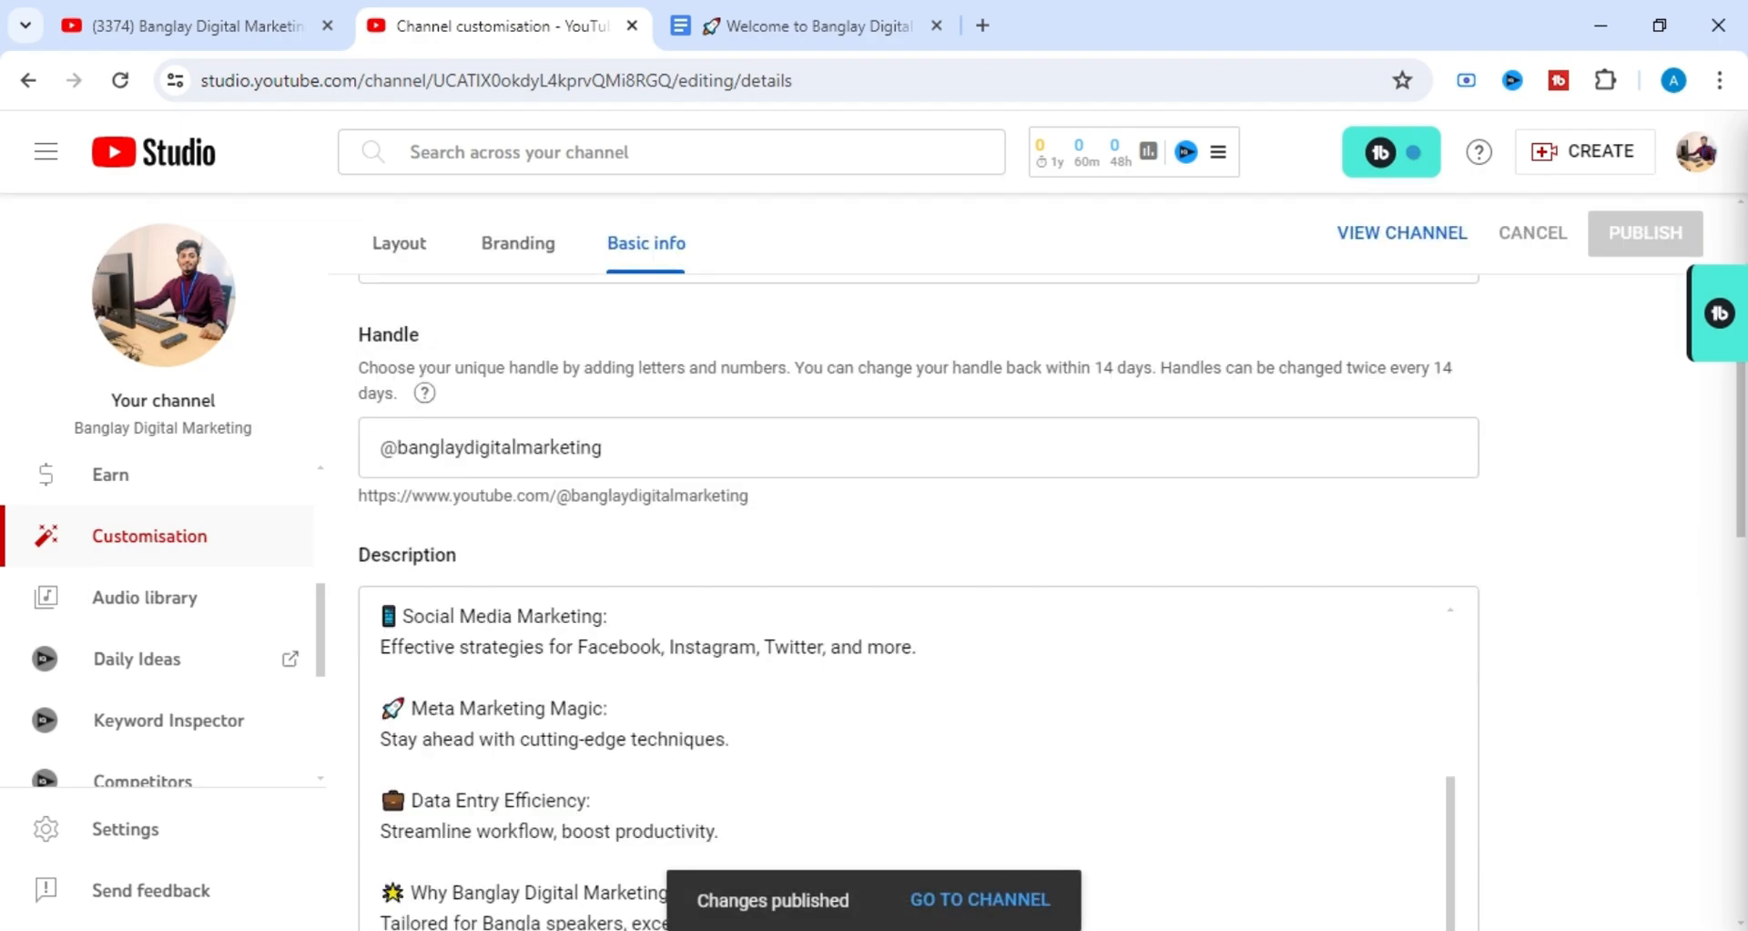
scroll(536, 381, "down", 5)
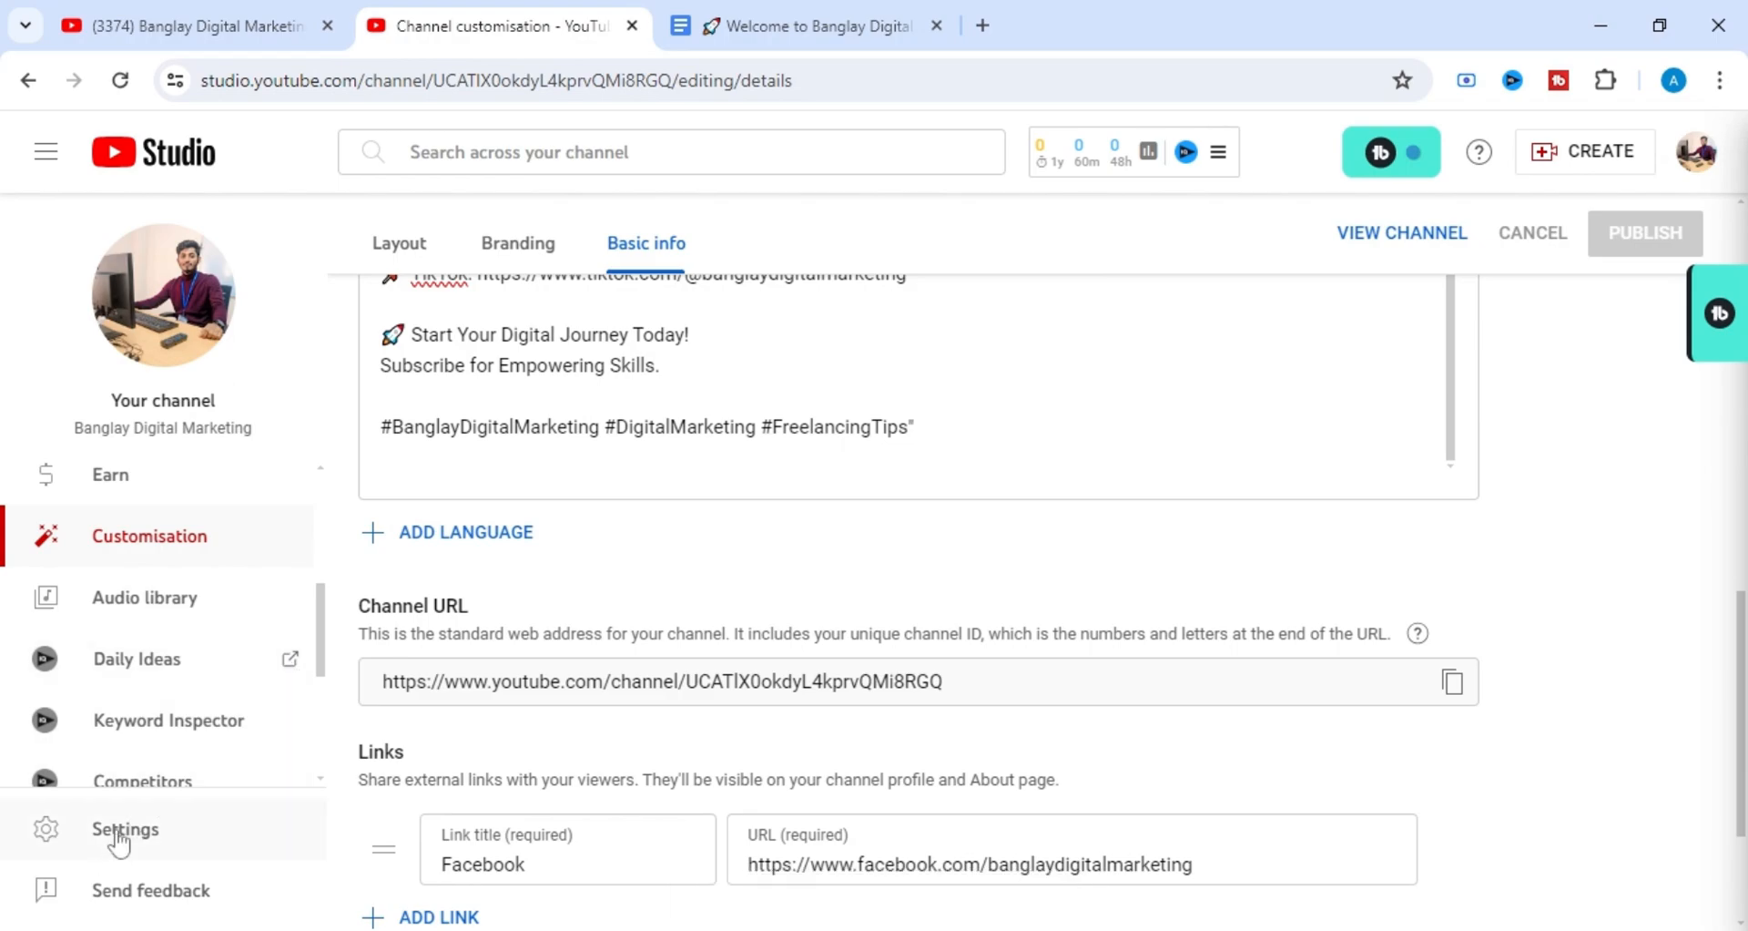
Open the channel settings and look through the advanced settings and feature eligibility.
left_click(160, 830)
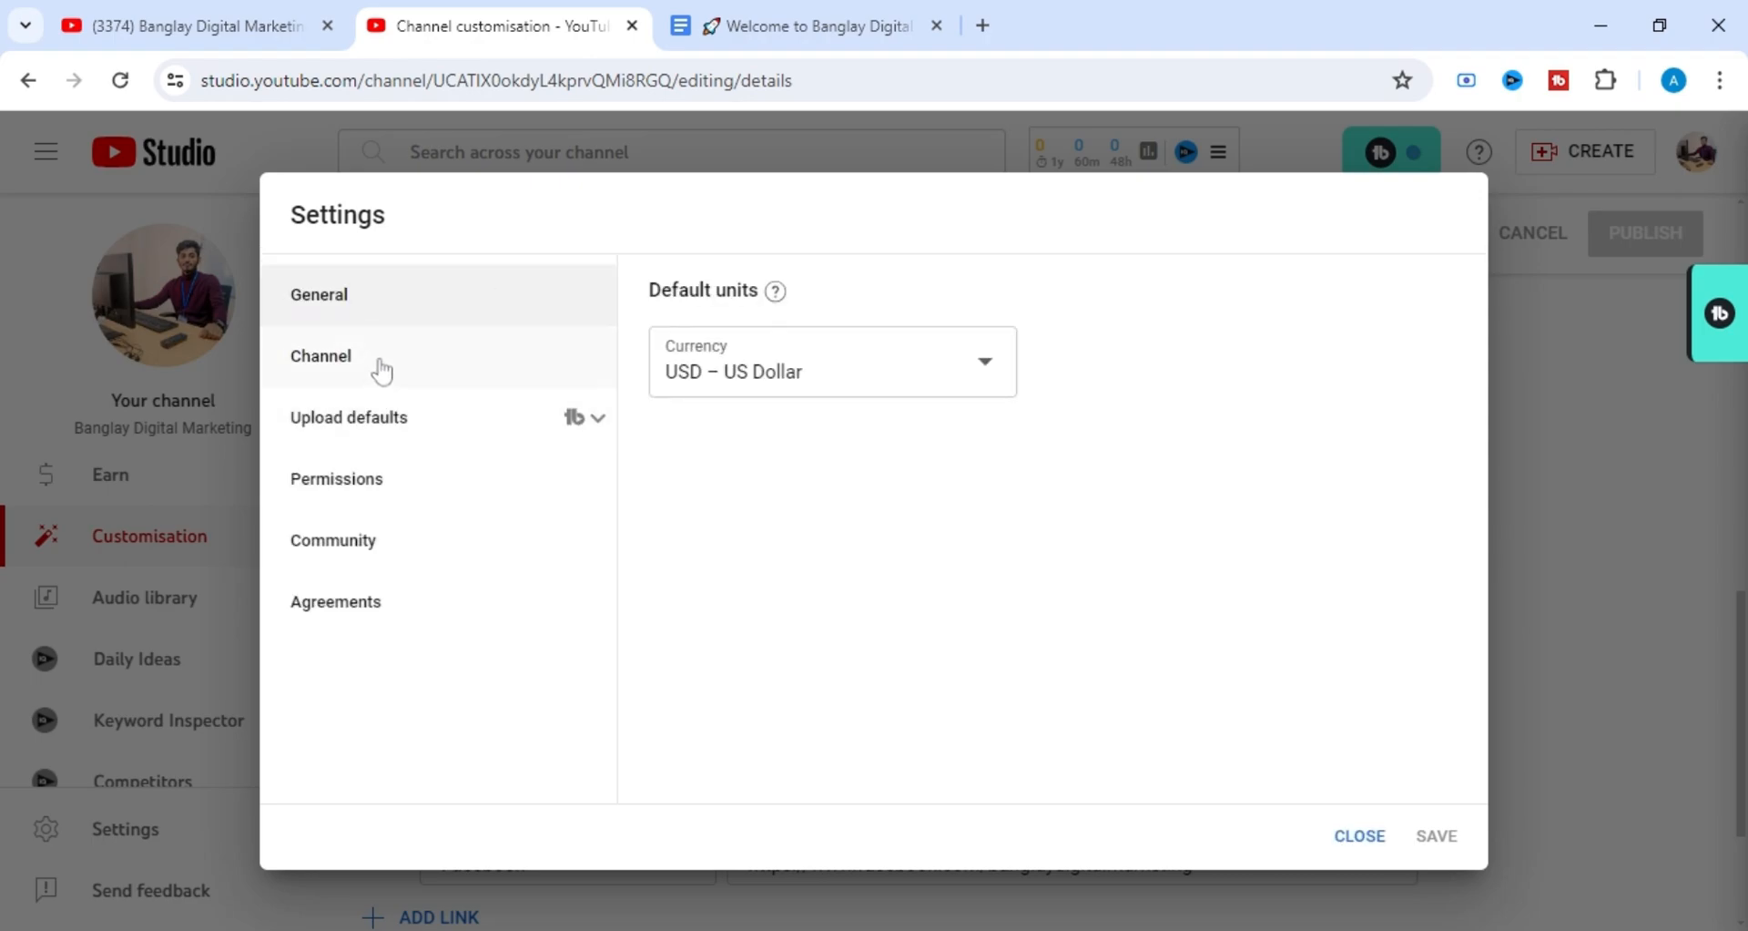
left_click(381, 370)
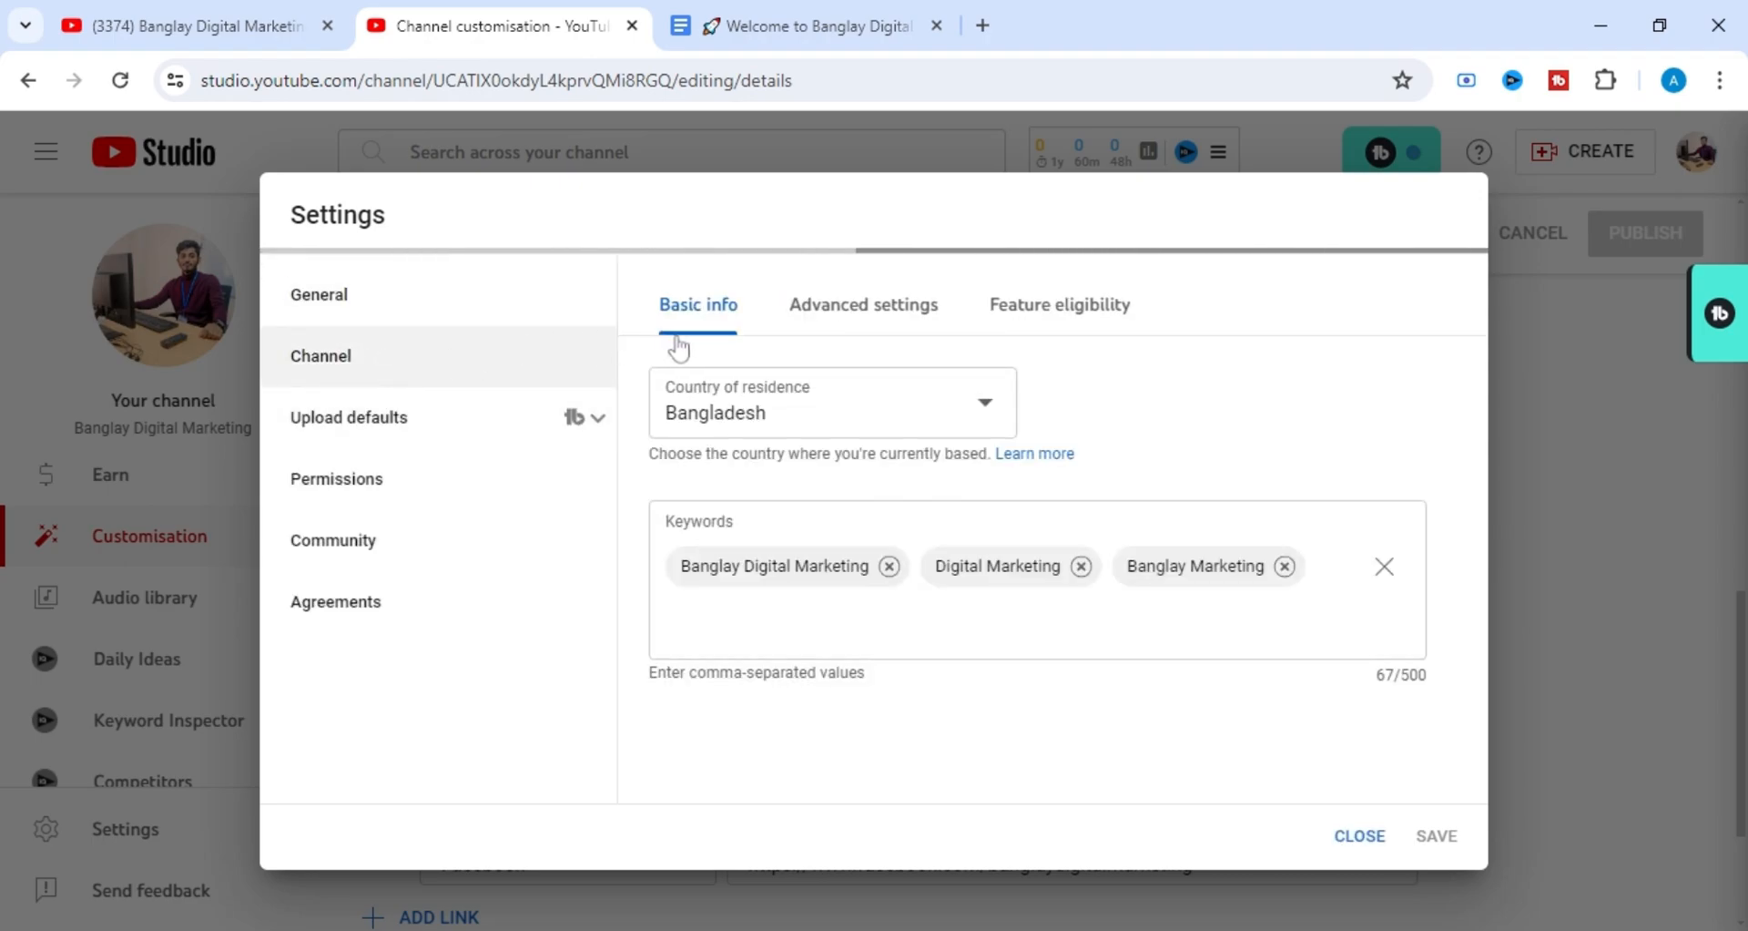
left_click(872, 326)
left_click(1055, 323)
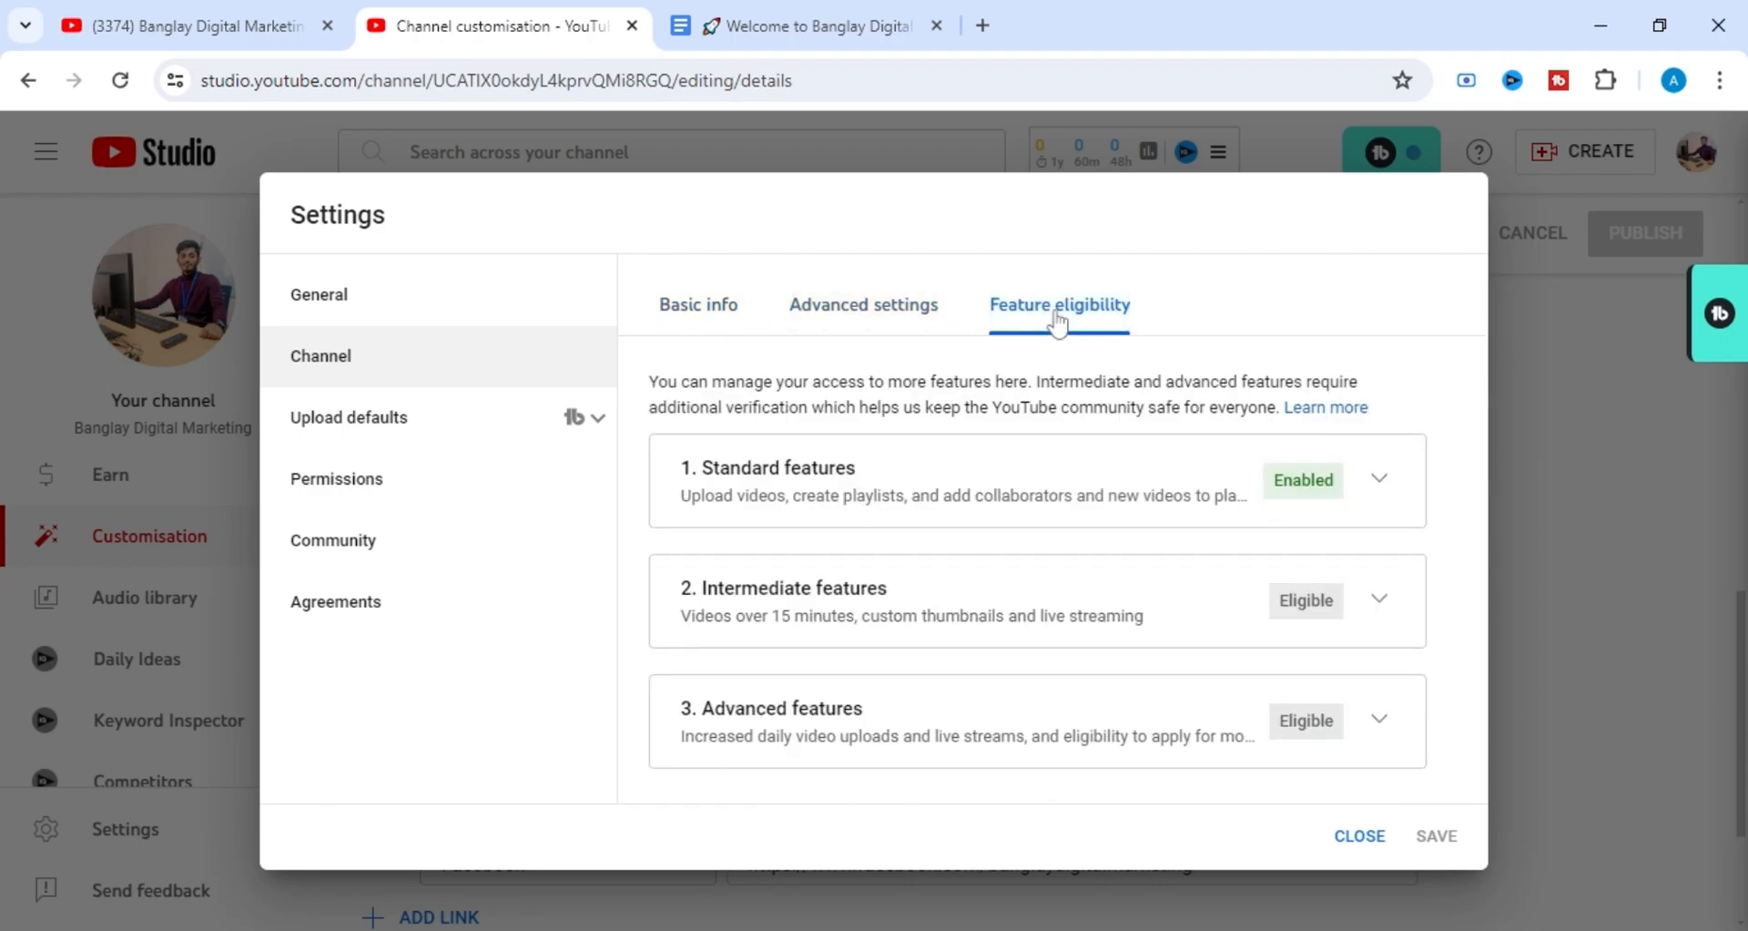
left_click(927, 314)
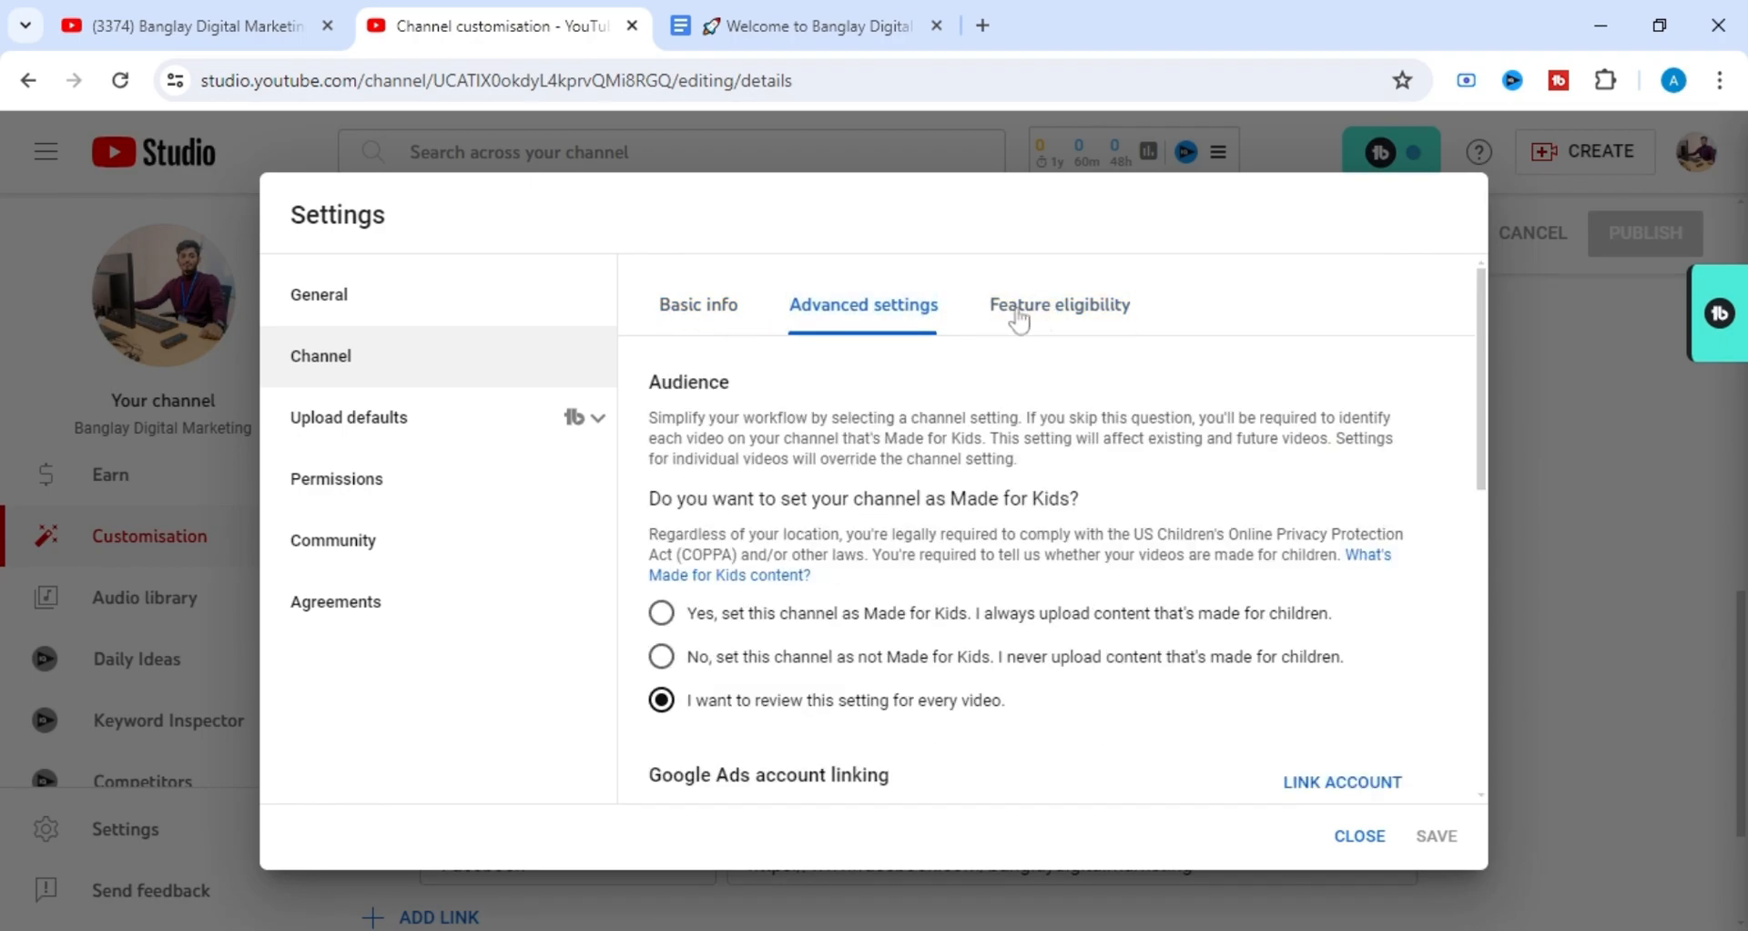
left_click(1090, 329)
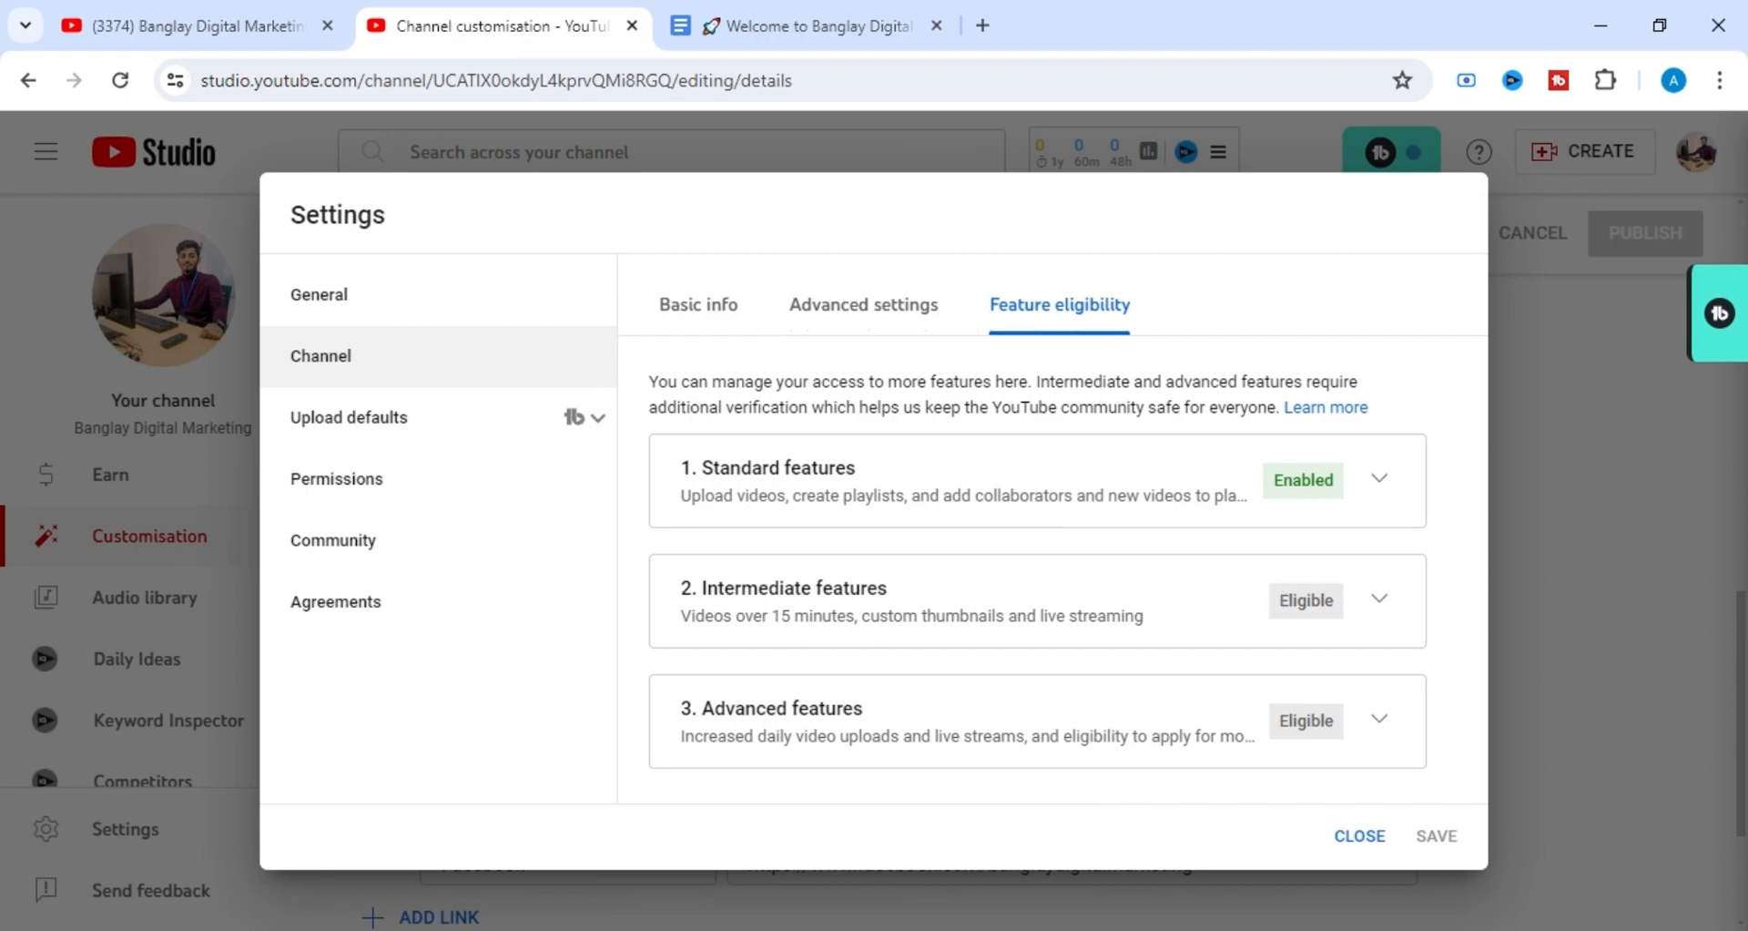
Expand the intermediate features and read which features they include and what they require.
left_click(1382, 608)
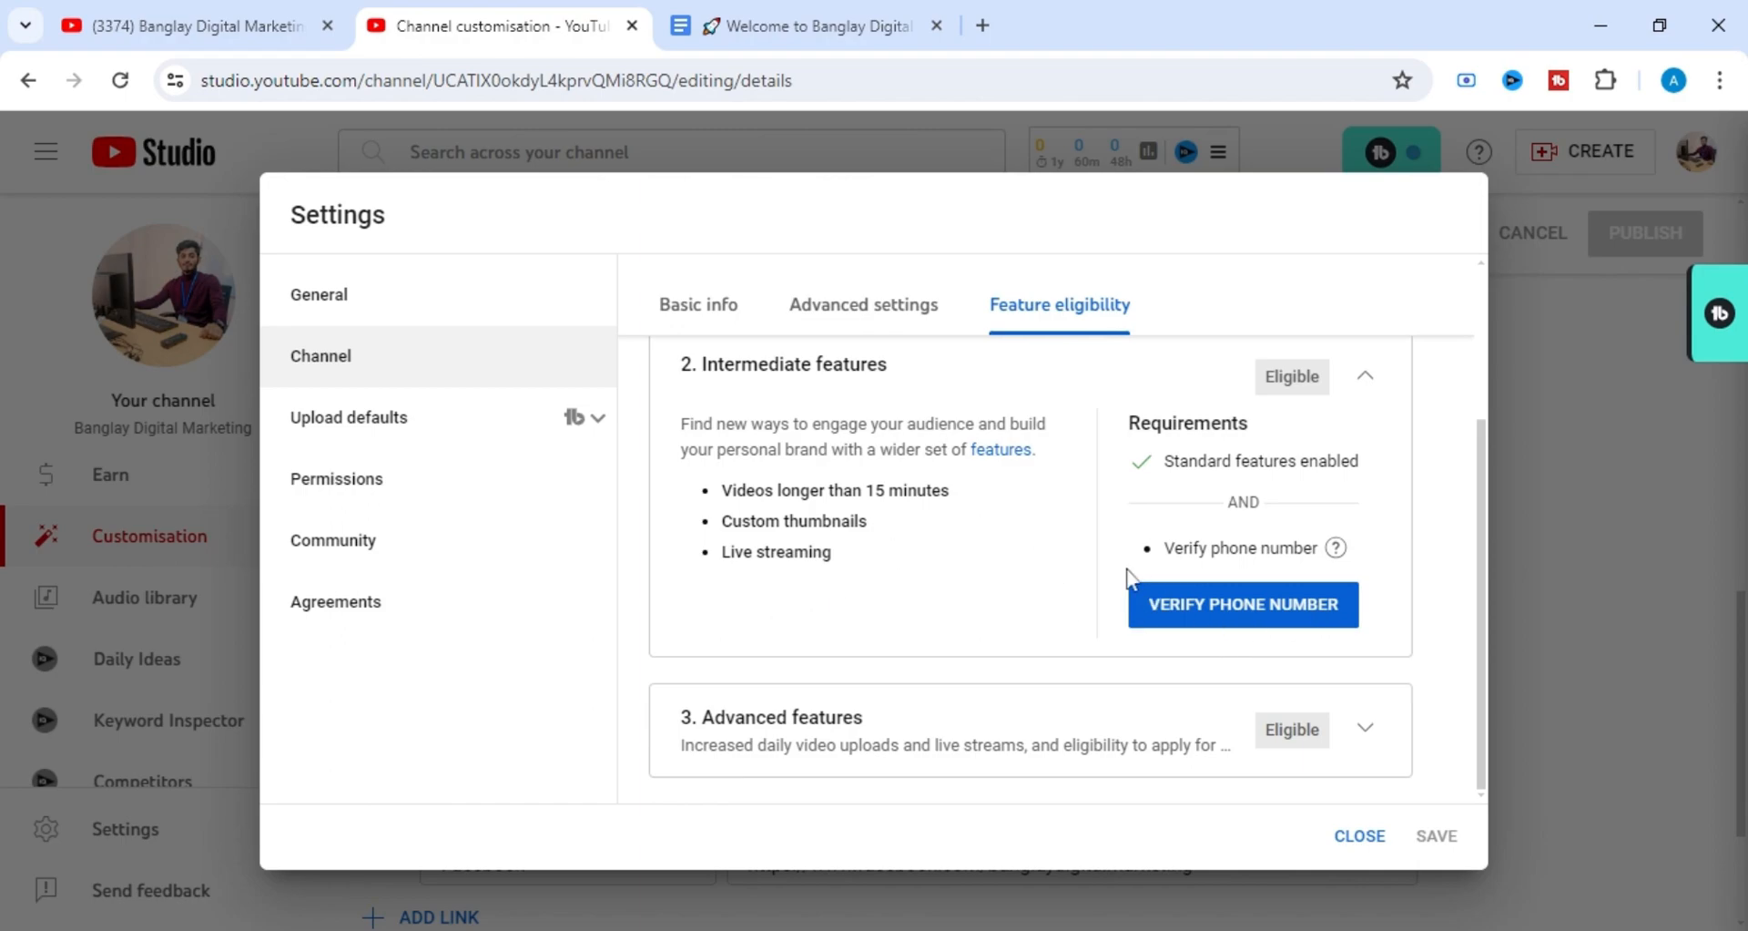
scroll(1130, 569, "up", 3)
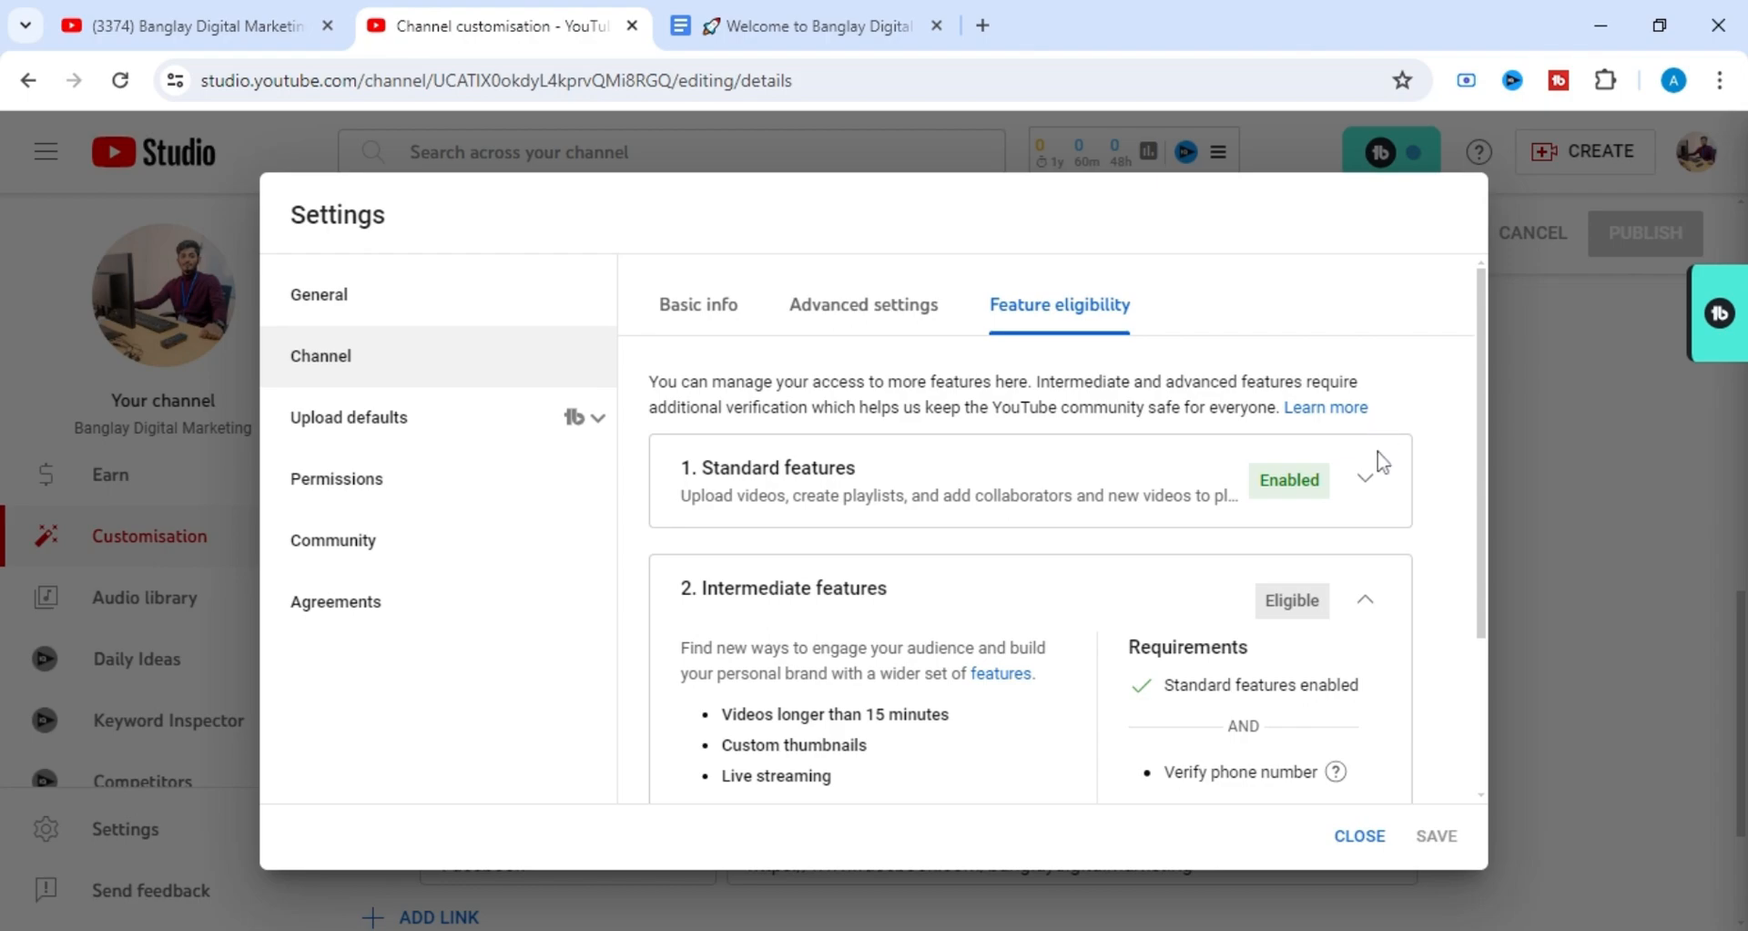
scroll(896, 714, "down", 1)
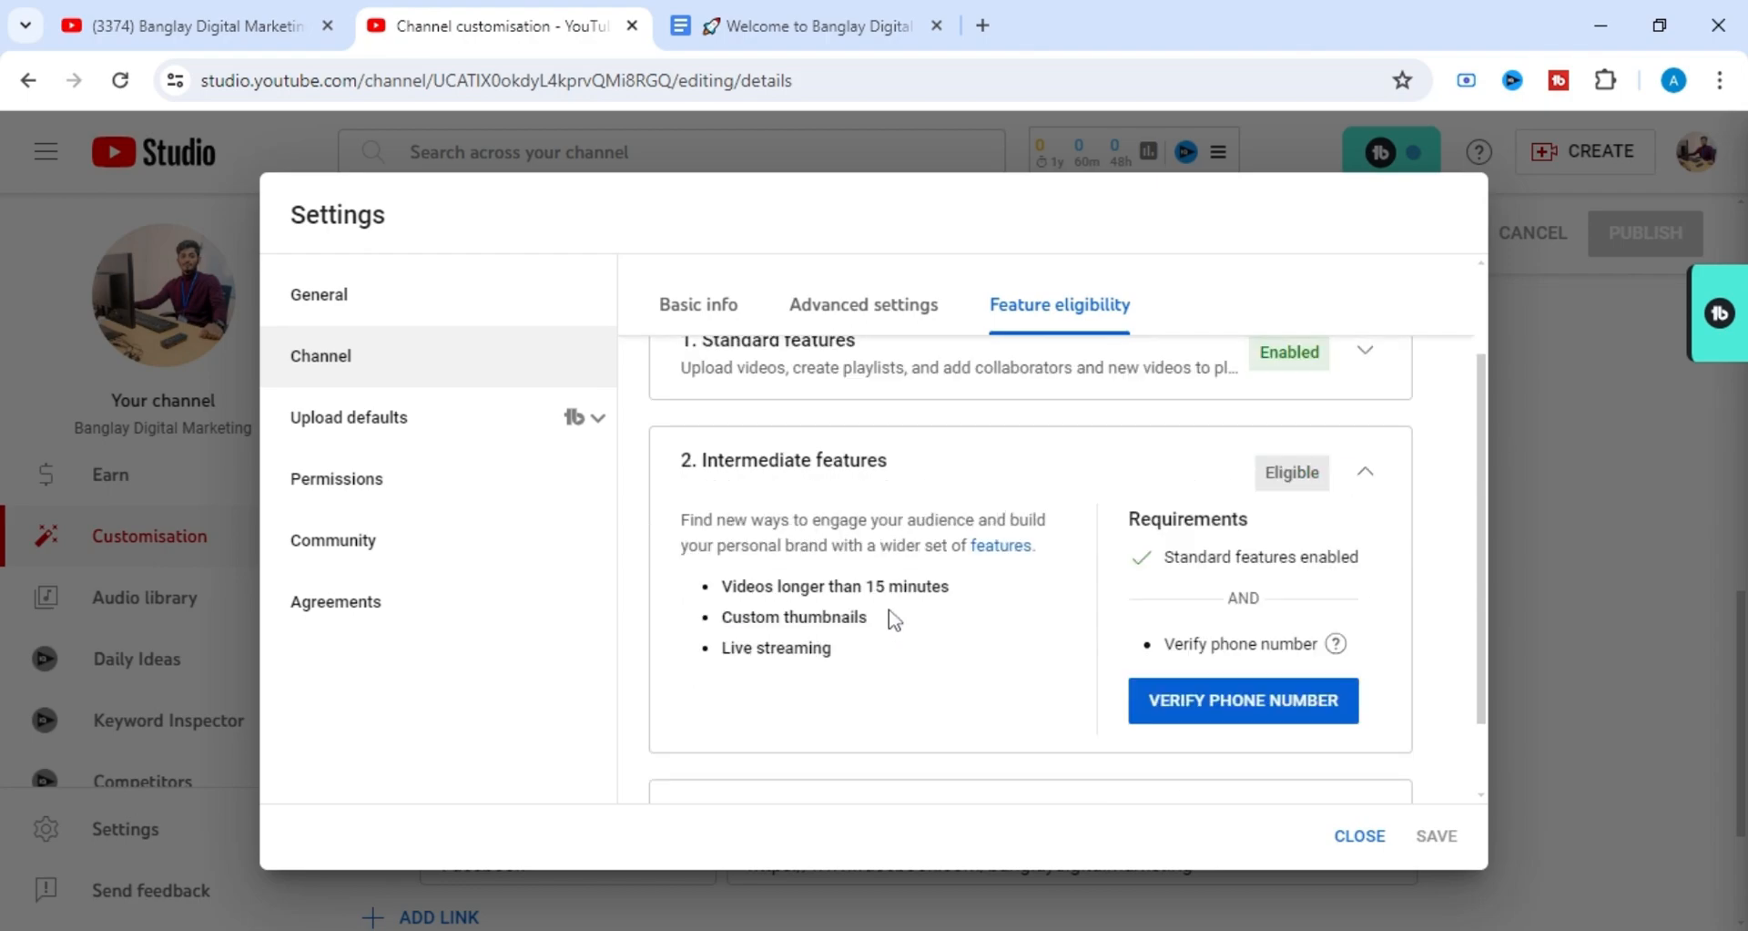
scroll(970, 506, "up", 1)
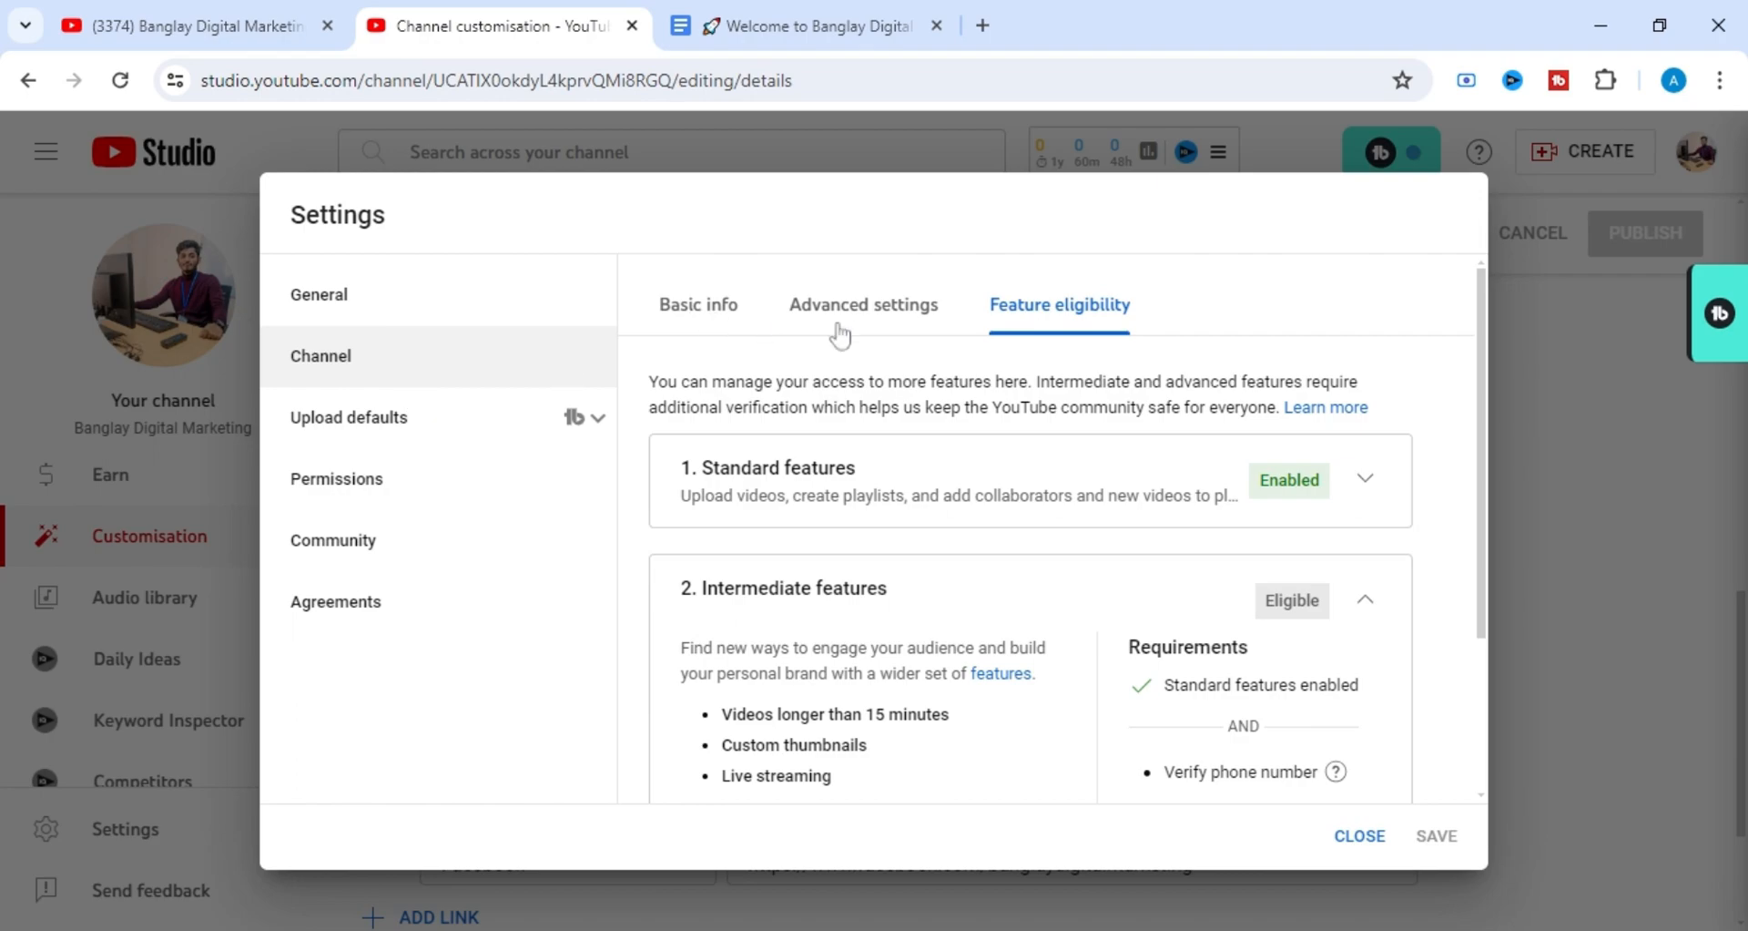
Select Bangladesh as the country of residence in the channel's basic info settings.
left_click(698, 308)
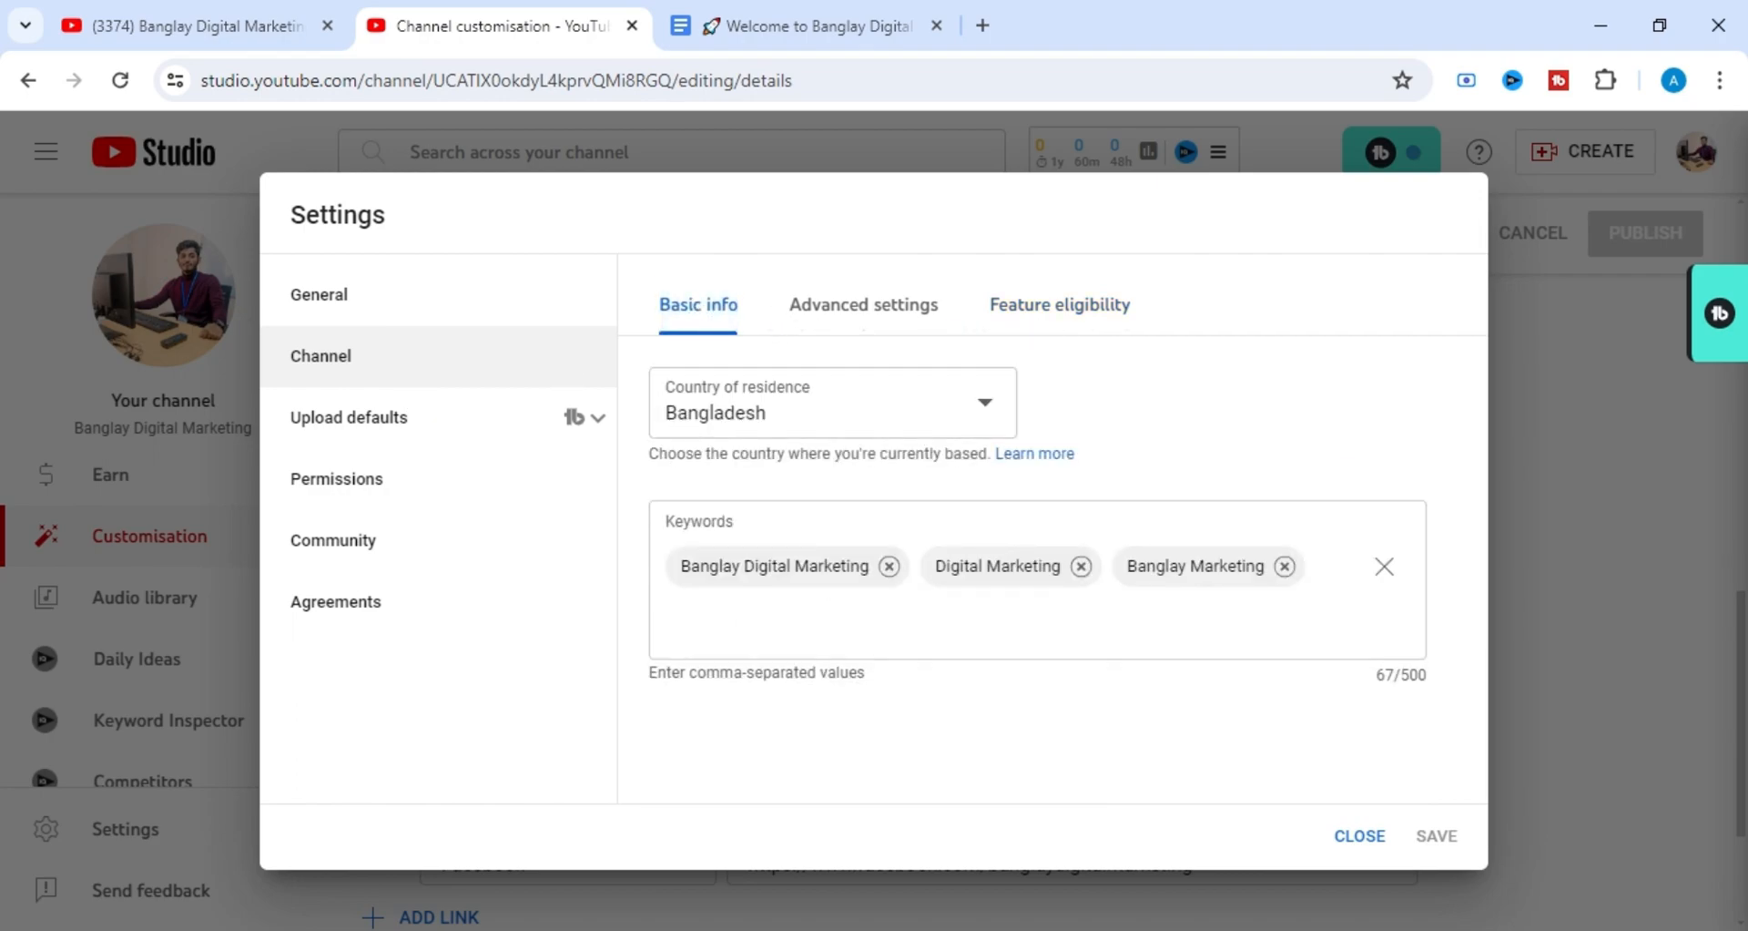
left_click(991, 414)
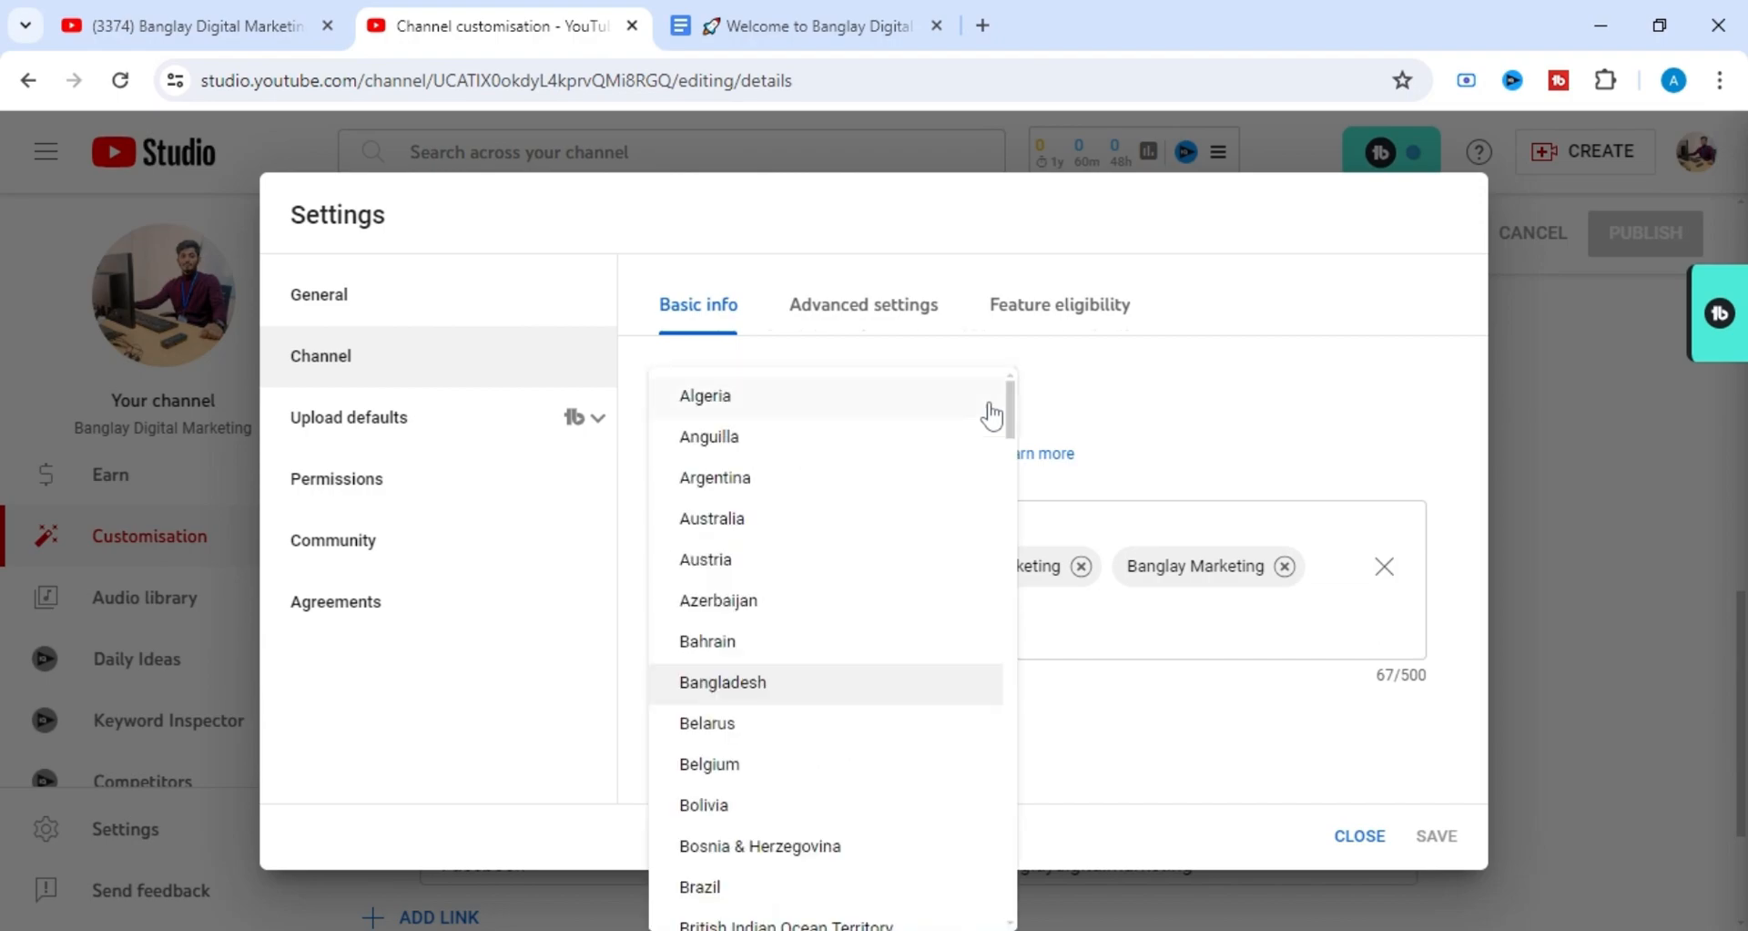
left_click(901, 691)
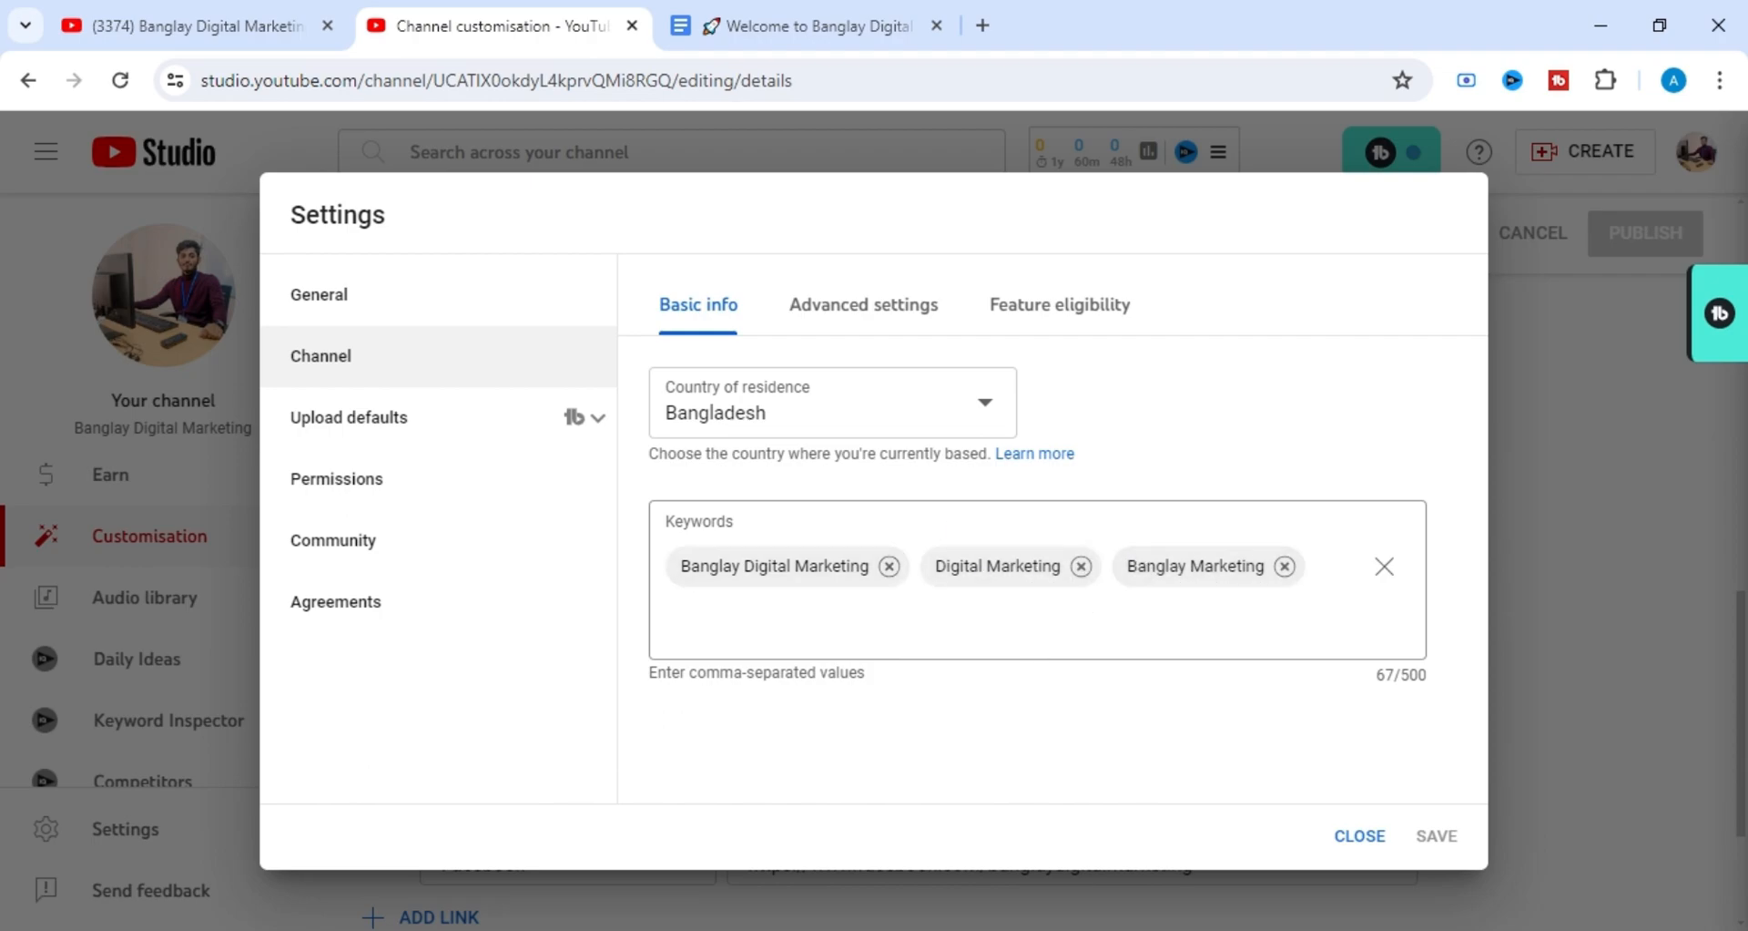
Add "Freelancing Tips" to the channel keywords as a comma-separated entry.
left_click(1089, 619)
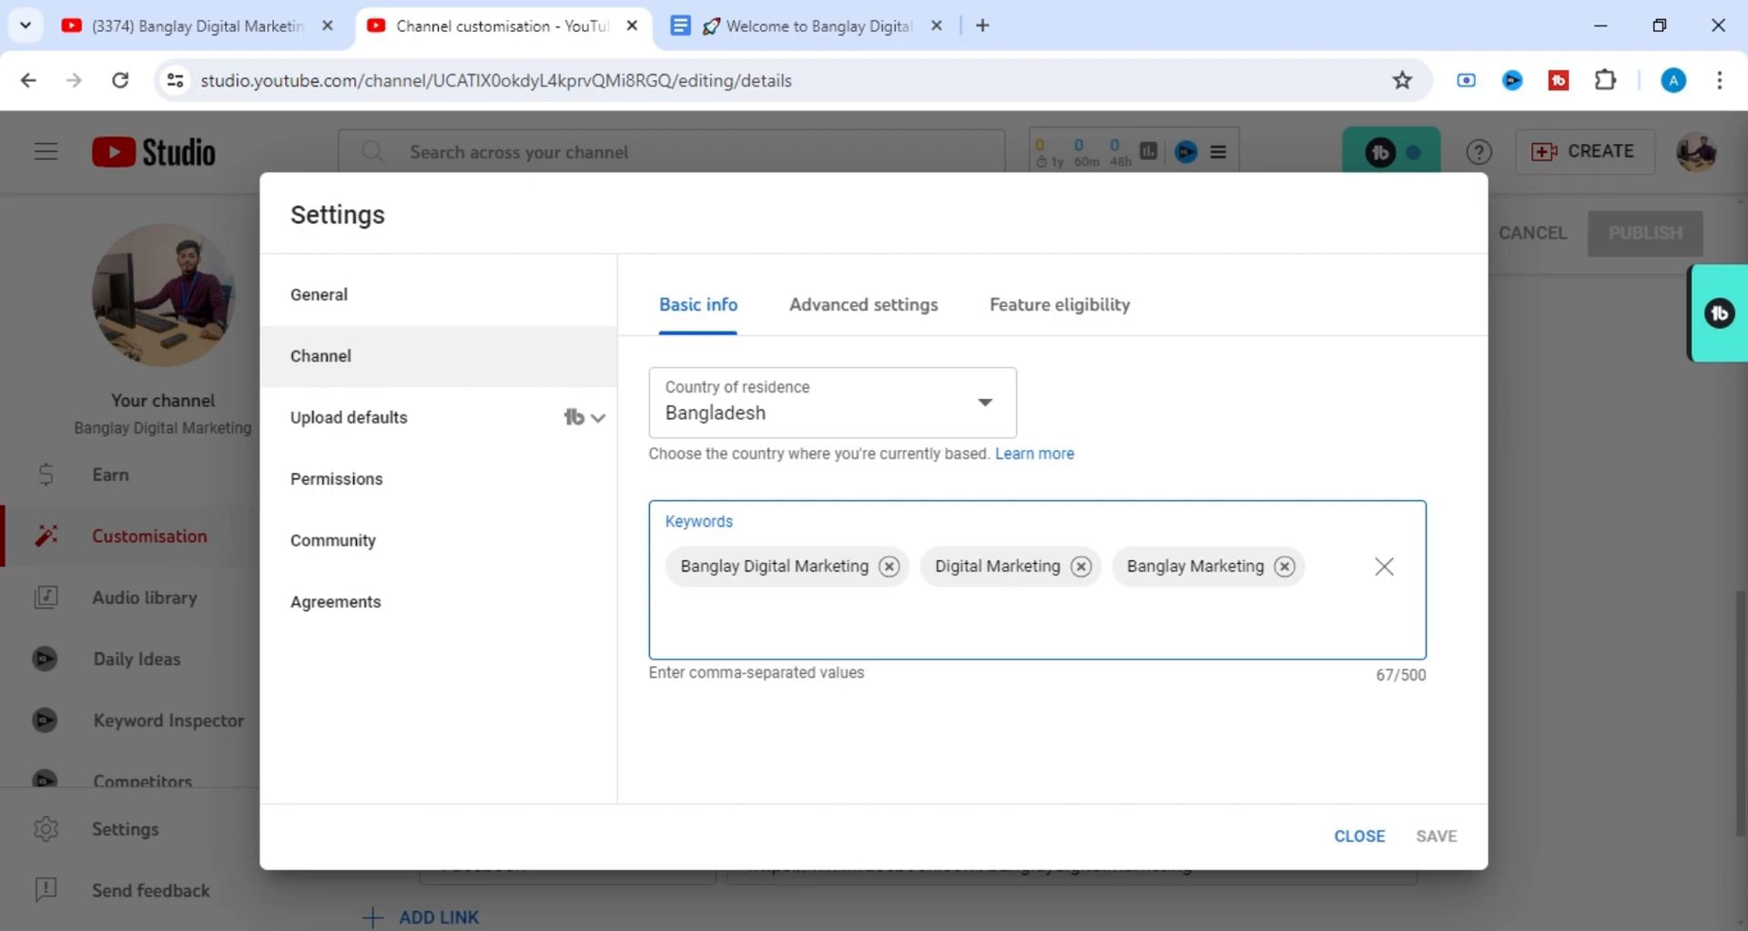
type("Freelancing Tips")
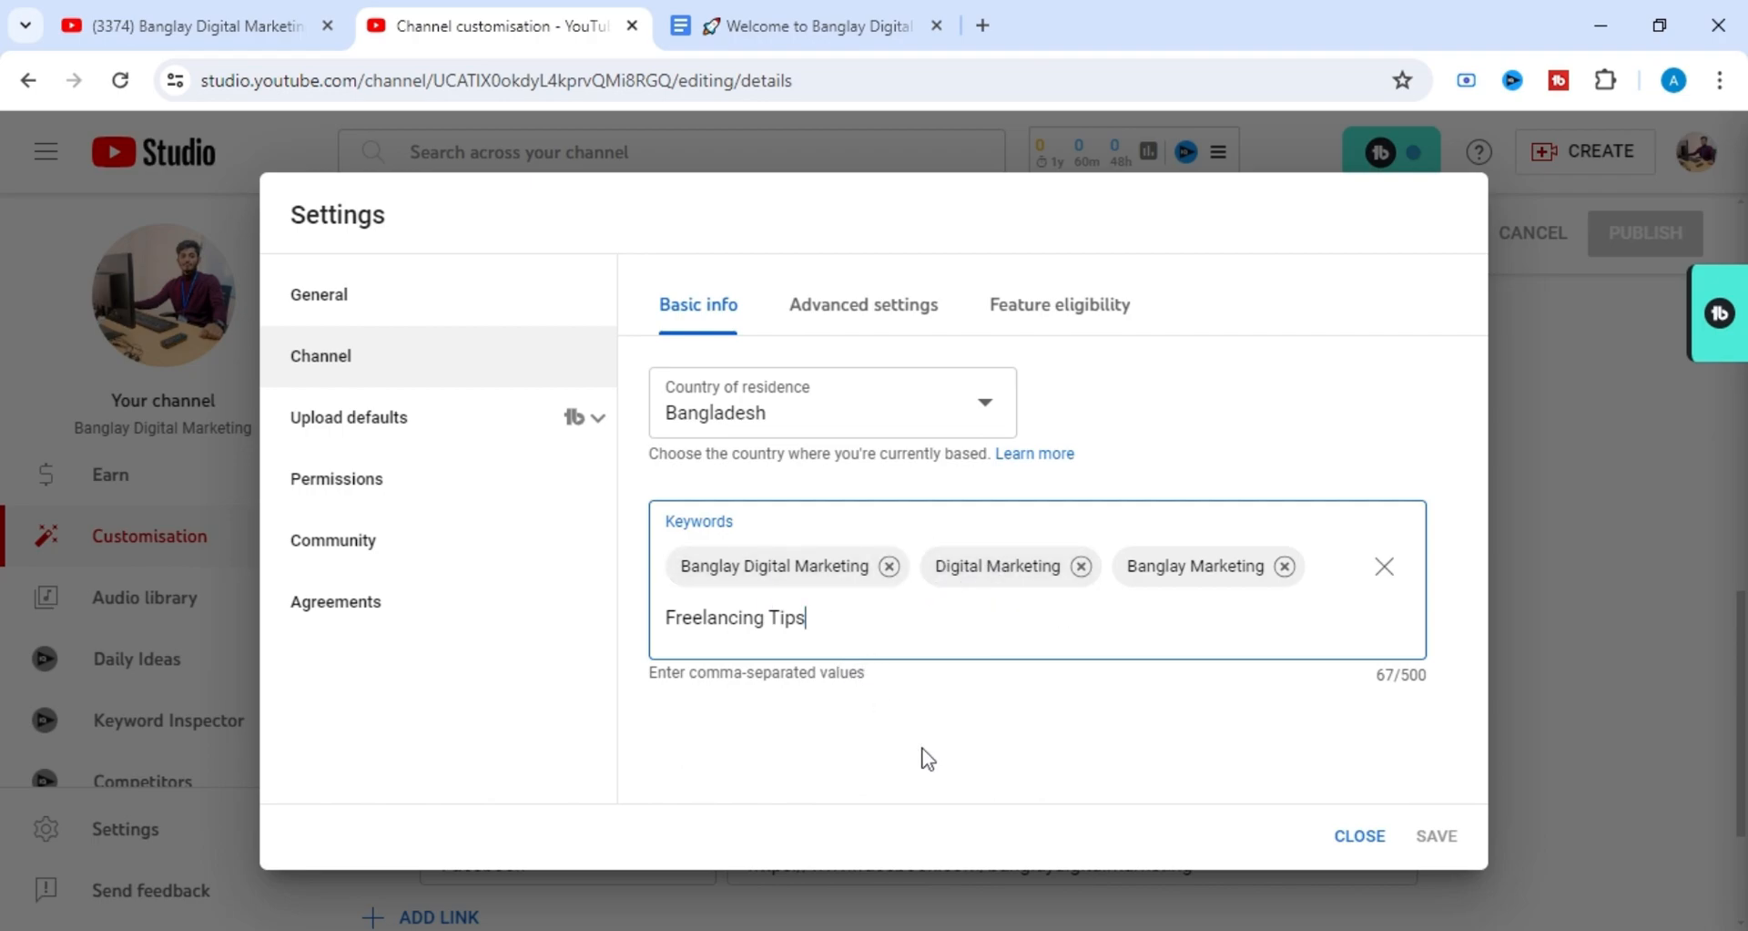
left_click_drag(649, 672, 889, 679)
left_click(861, 618)
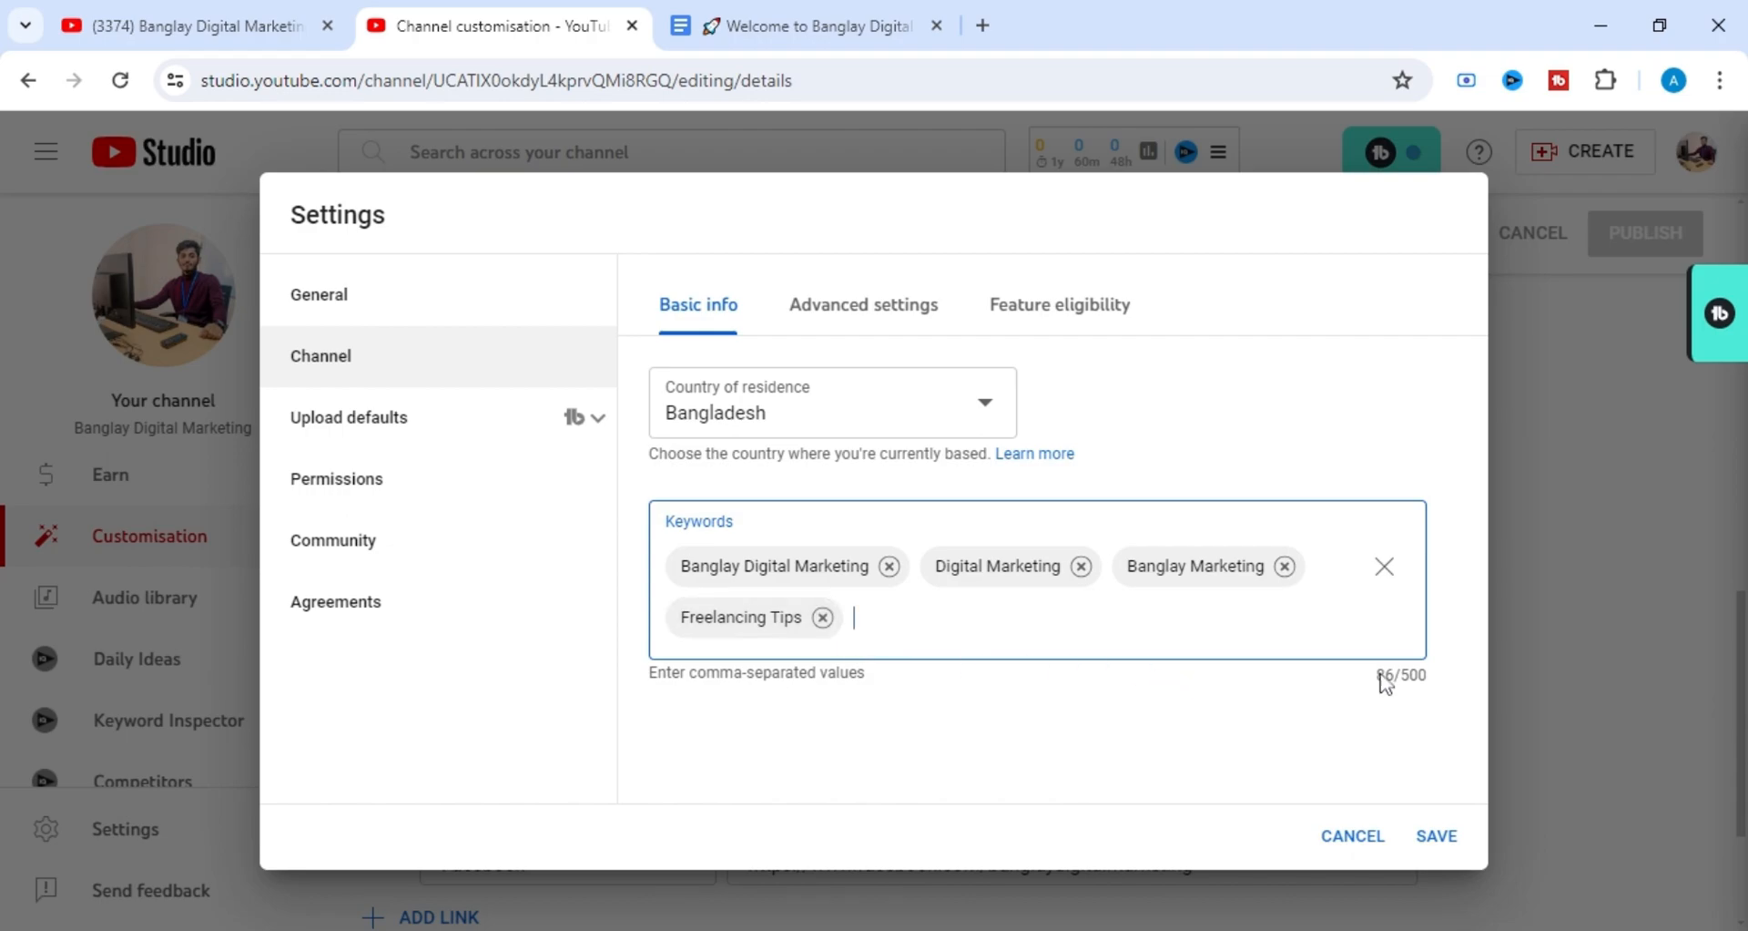
Highlight the character limit of the channel keywords to examine it, and clear the selection.
left_click_drag(1401, 674, 1418, 675)
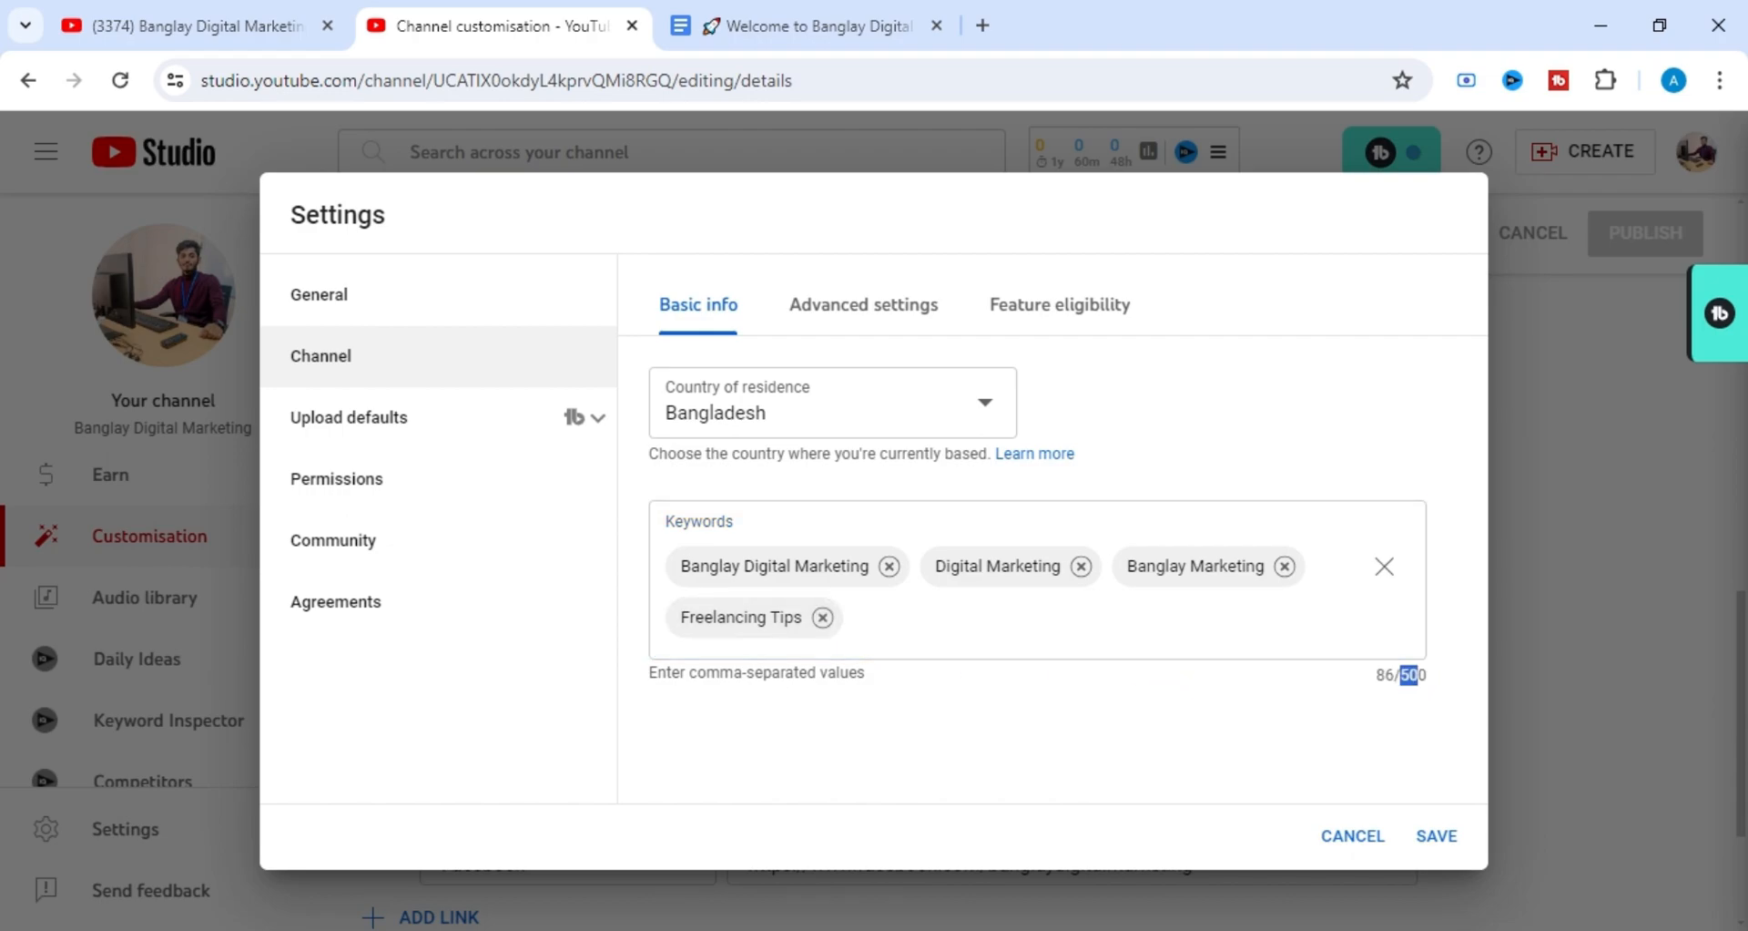
left_click(1386, 673)
left_click(1133, 729)
Review the channel's advanced settings from audience to clips, and return to the basic info with the keywords.
left_click(912, 328)
scroll(915, 572, "down", 8)
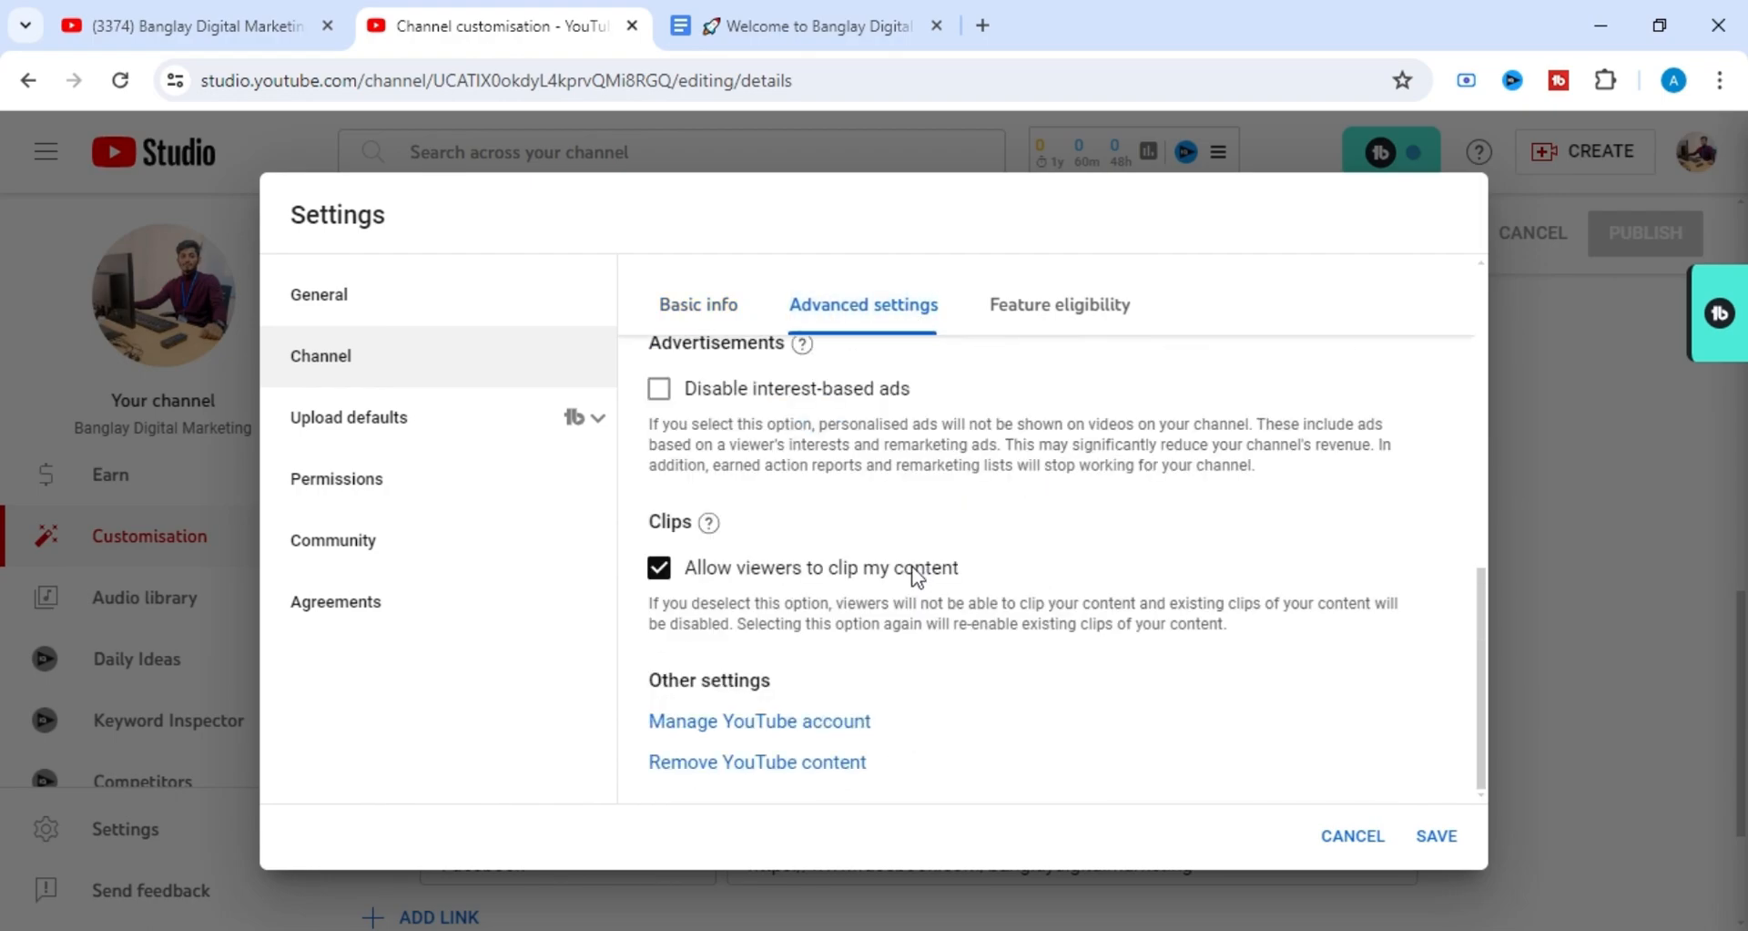
scroll(913, 570, "up", 8)
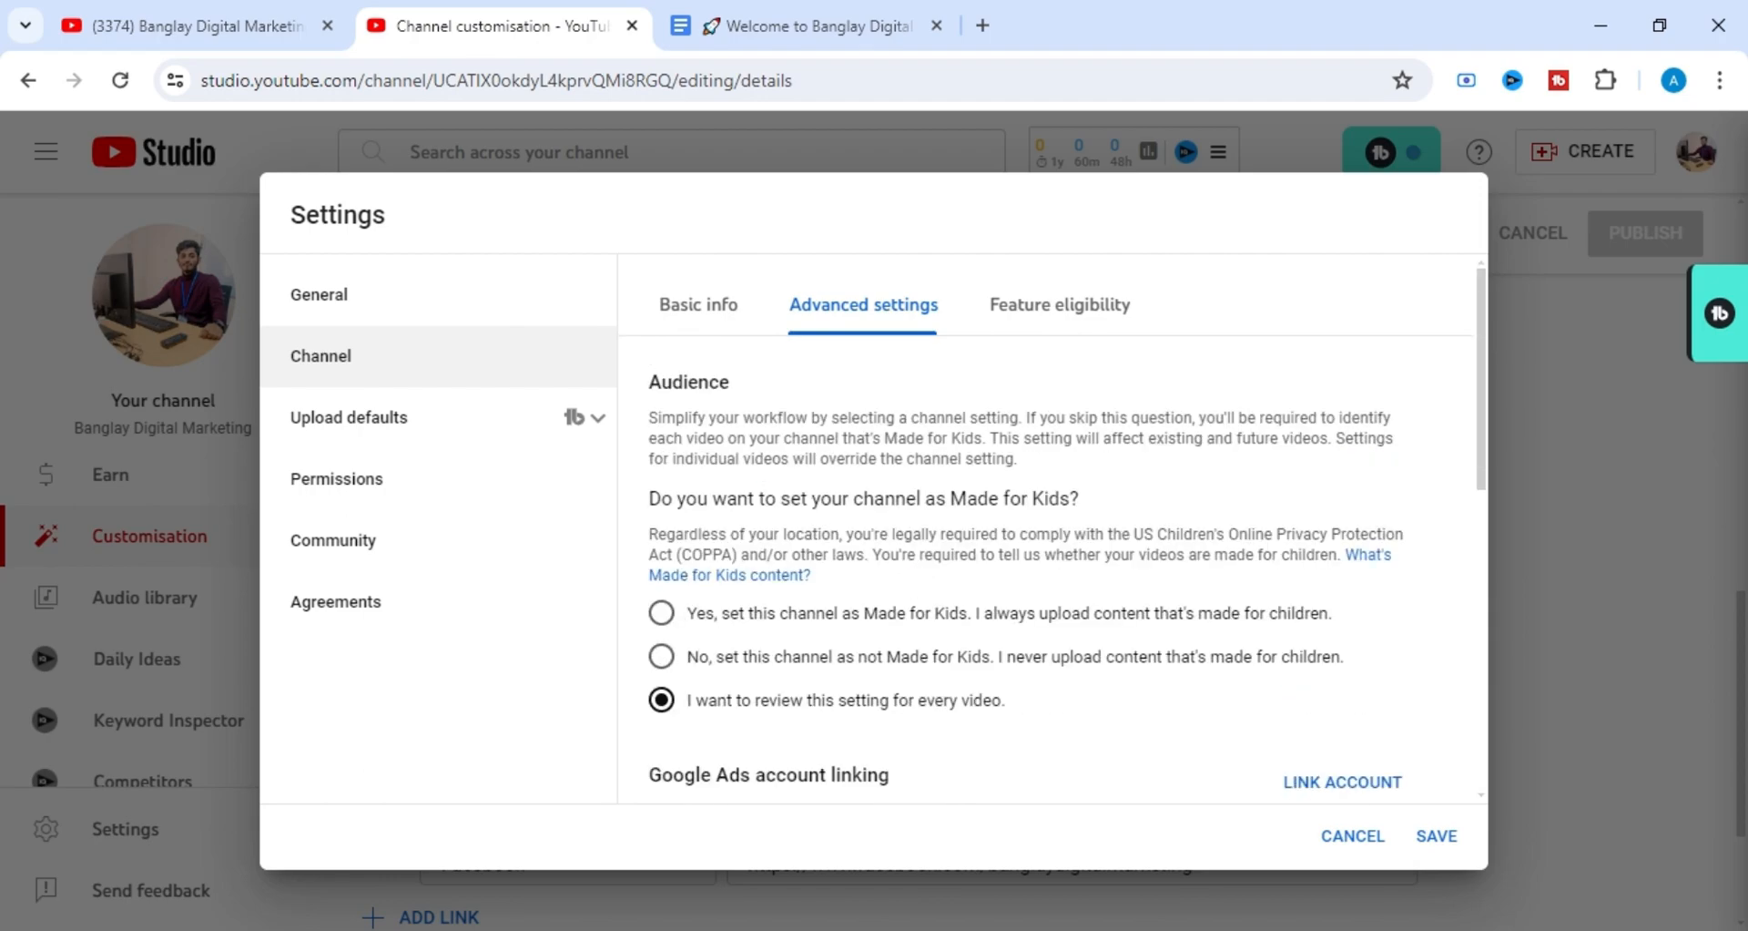
scroll(1076, 611, "down", 3)
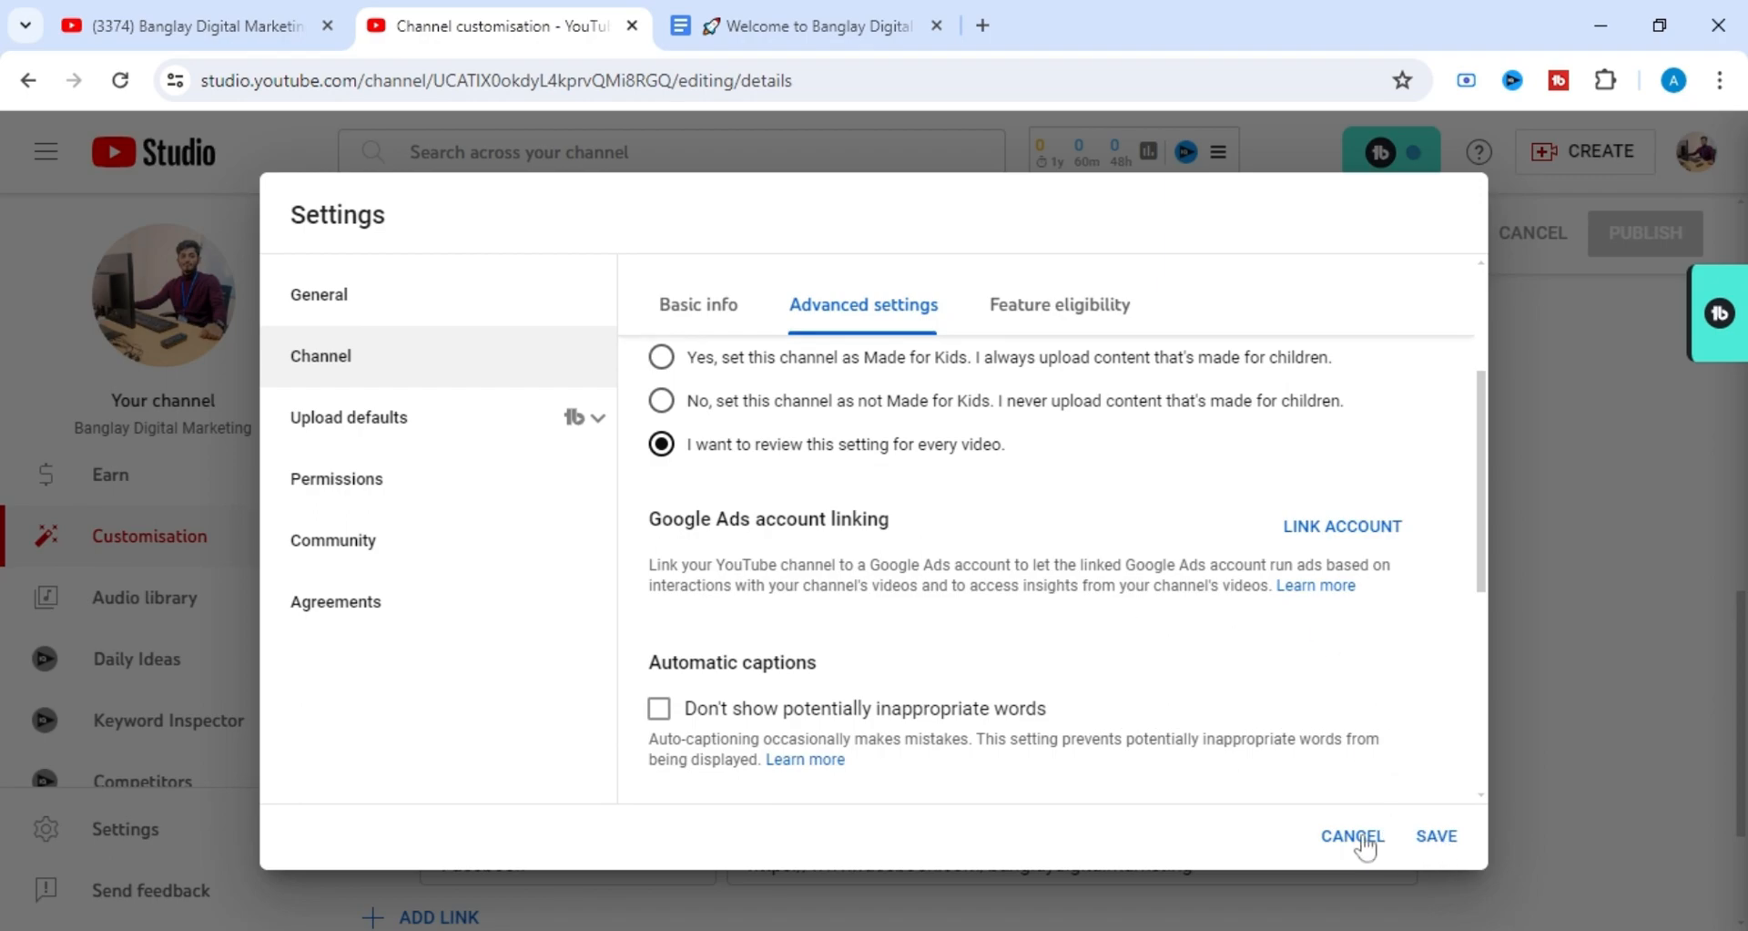
left_click(726, 304)
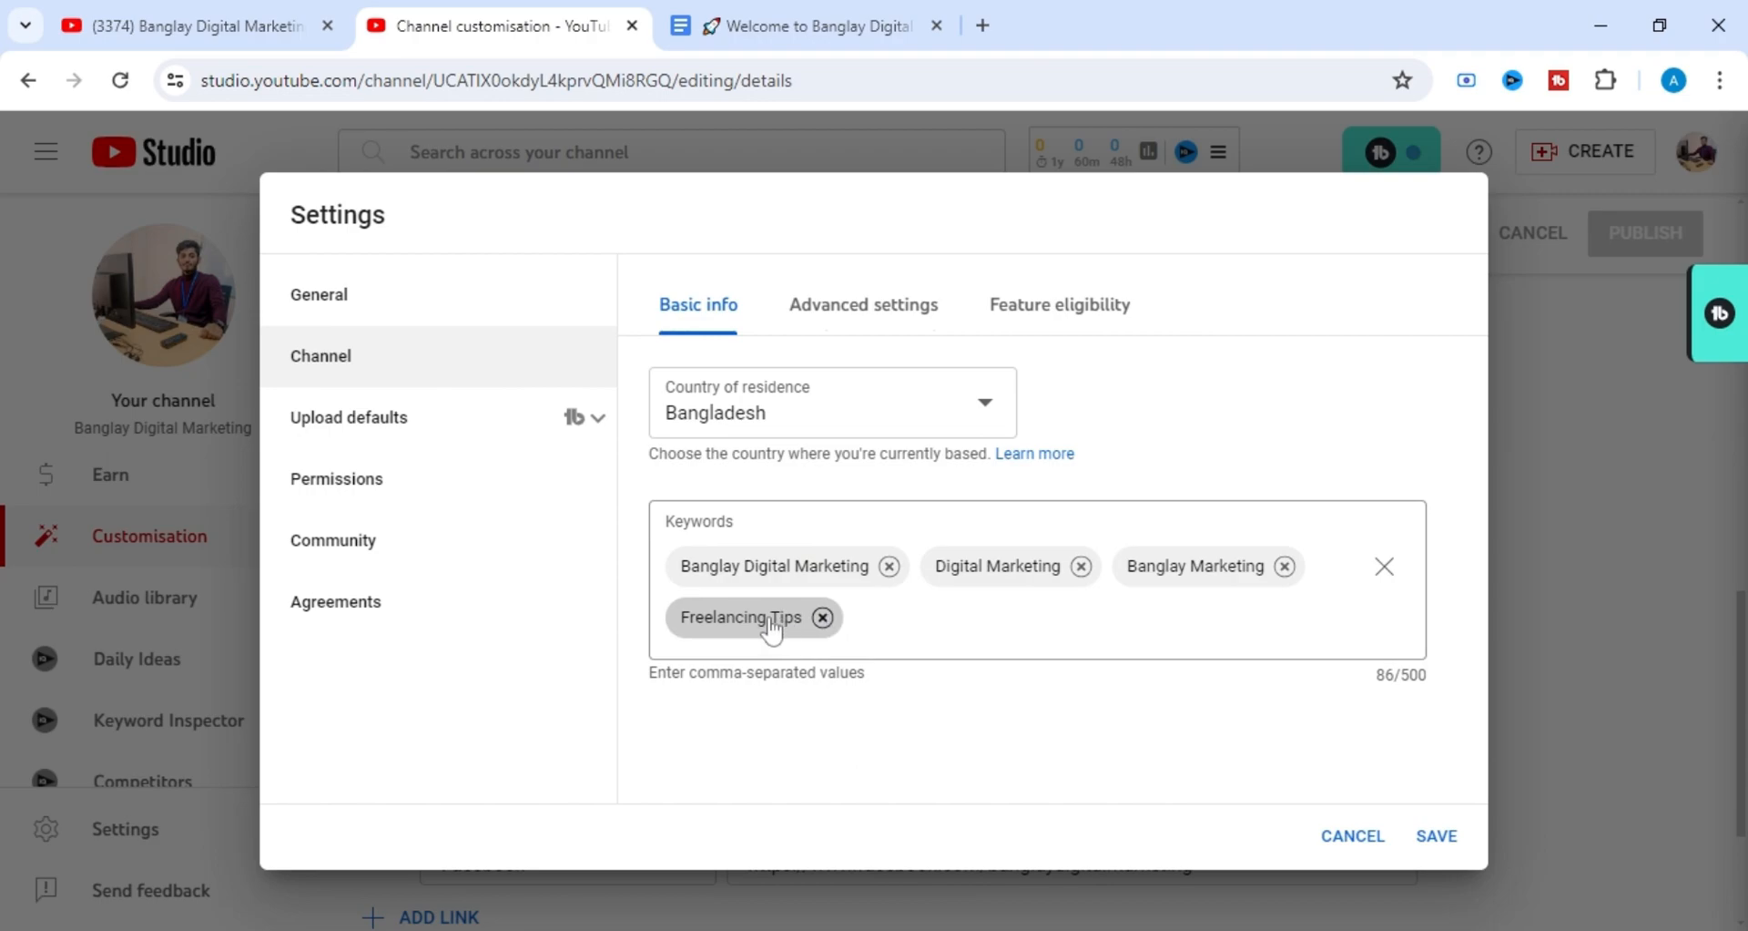
Open the channel's permissions and read through the roles available for the manager, leaving the role list without choosing one.
left_click(403, 492)
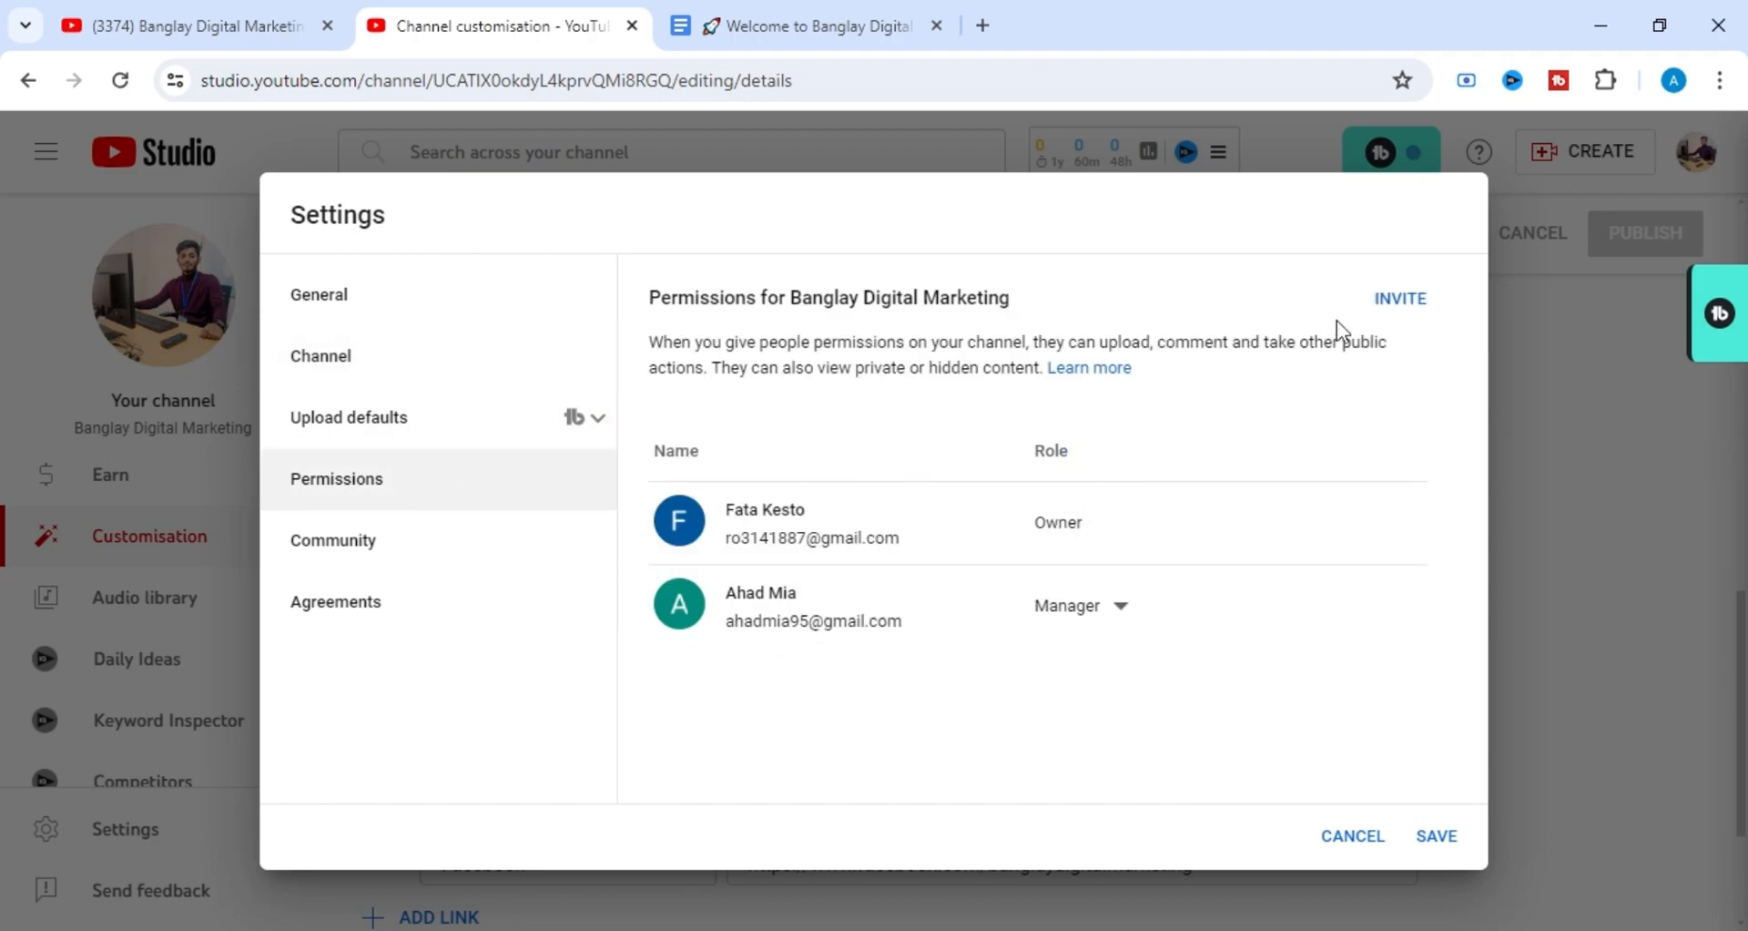
left_click(1121, 607)
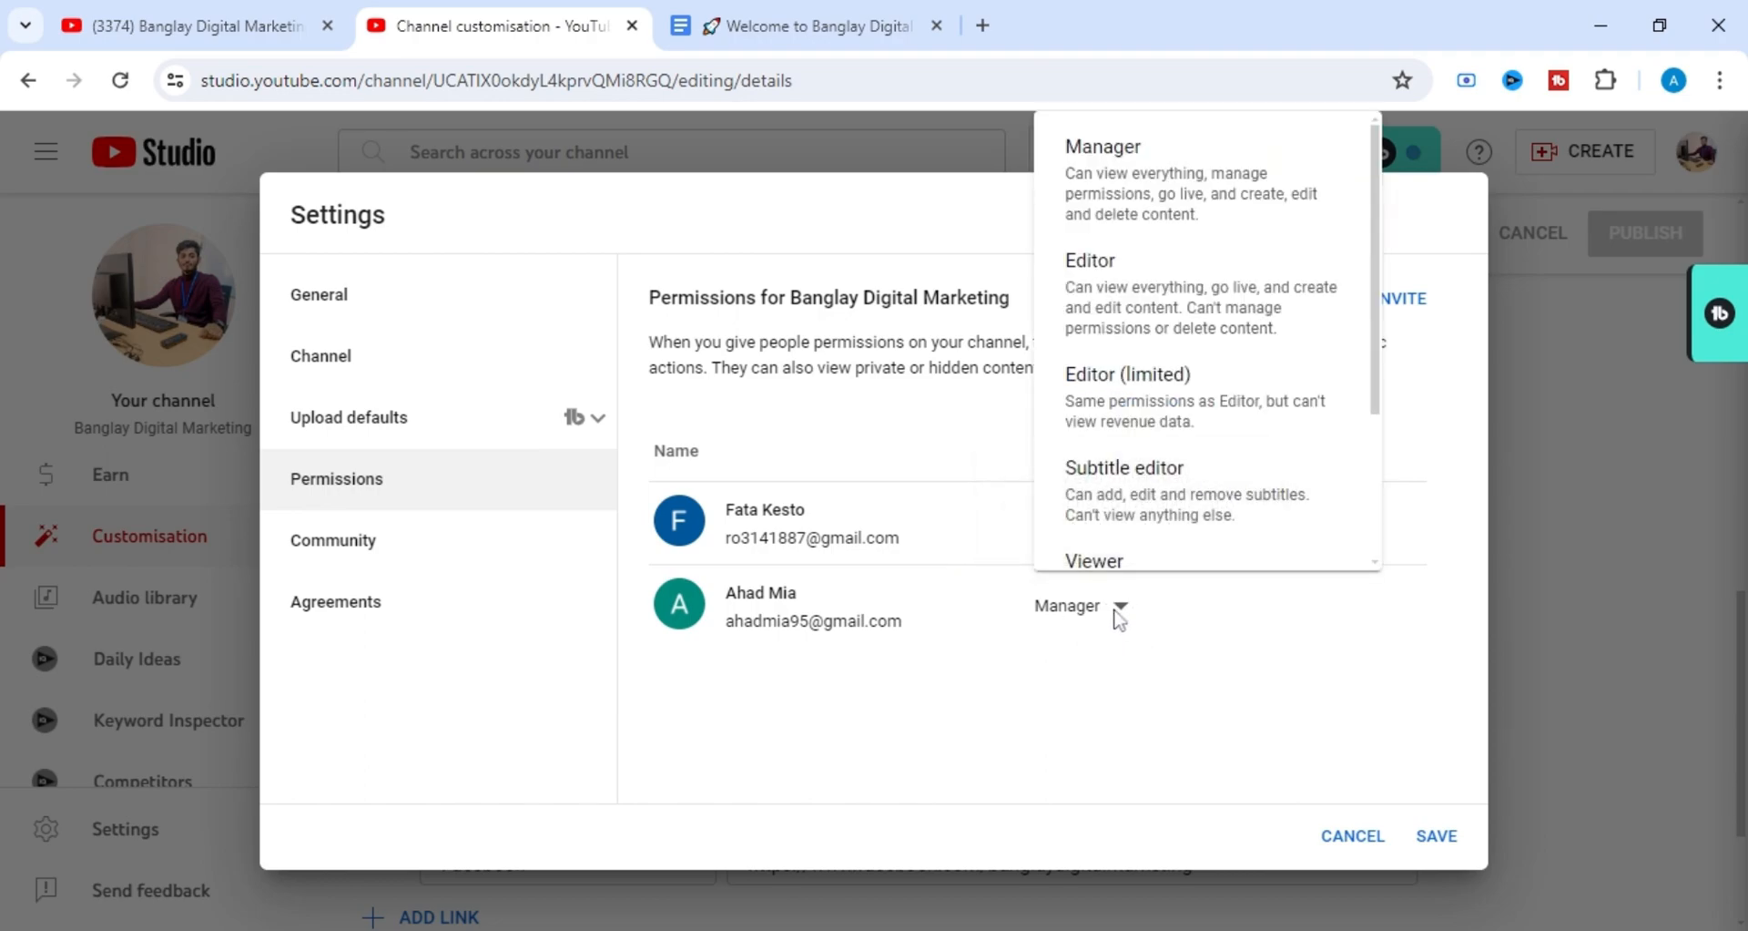
scroll(1134, 404, "down", 2)
scroll(1202, 341, "up", 2)
scroll(1202, 341, "down", 2)
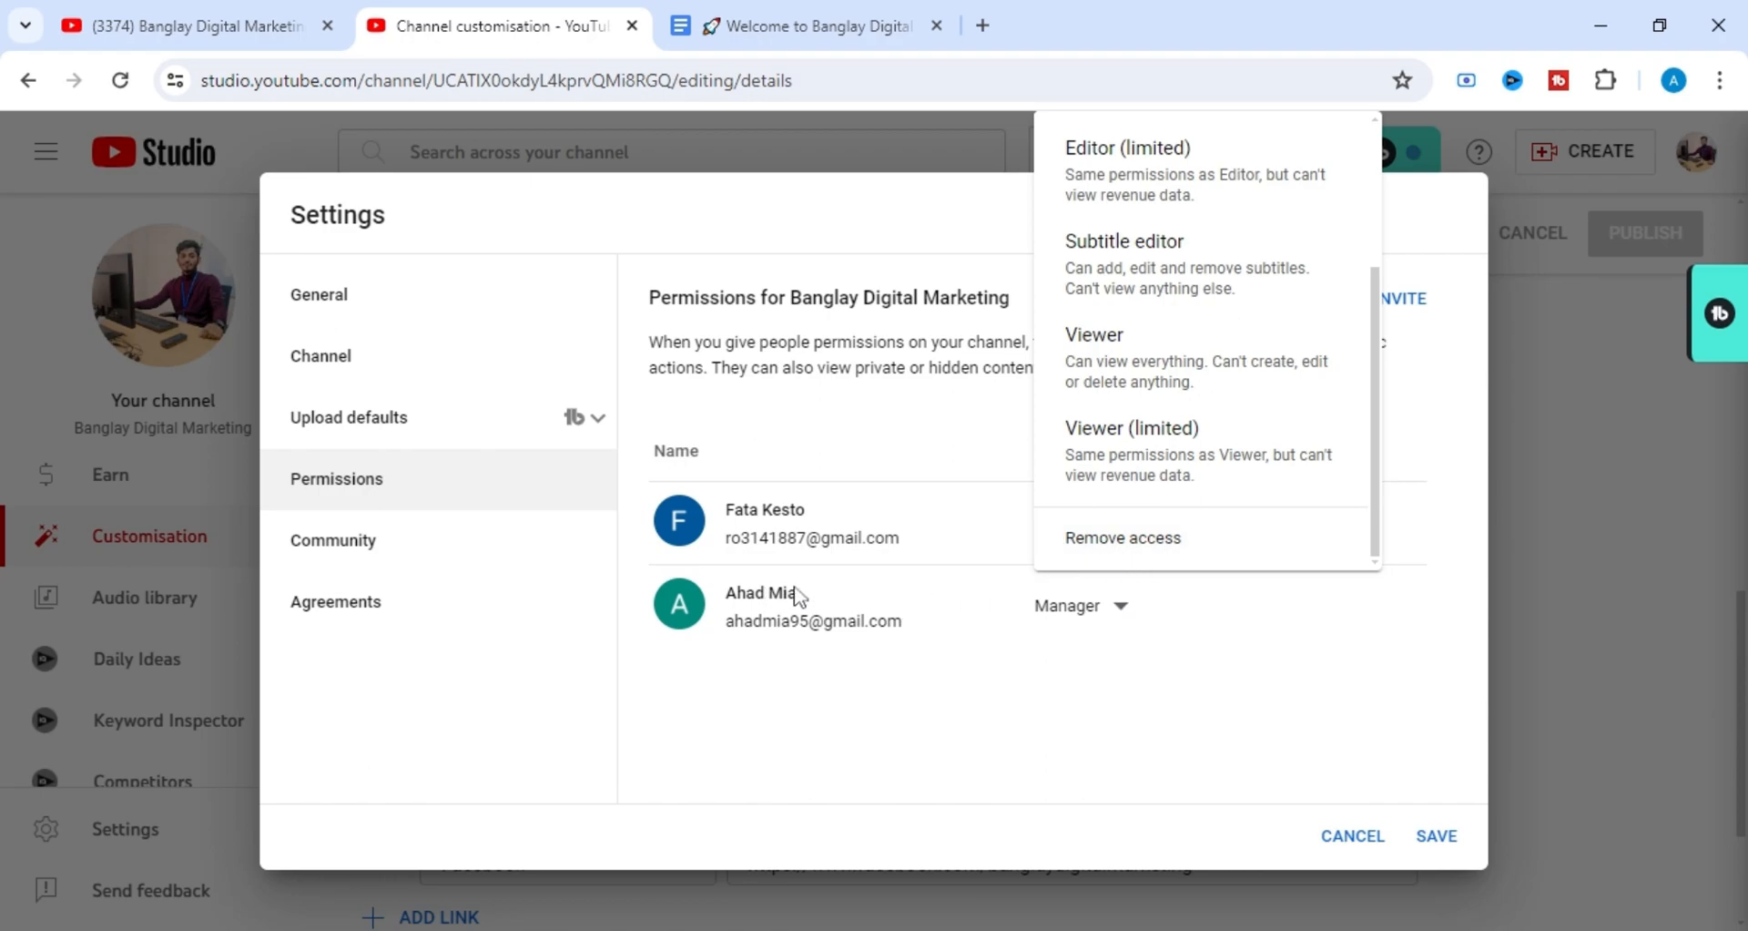
left_click(1236, 653)
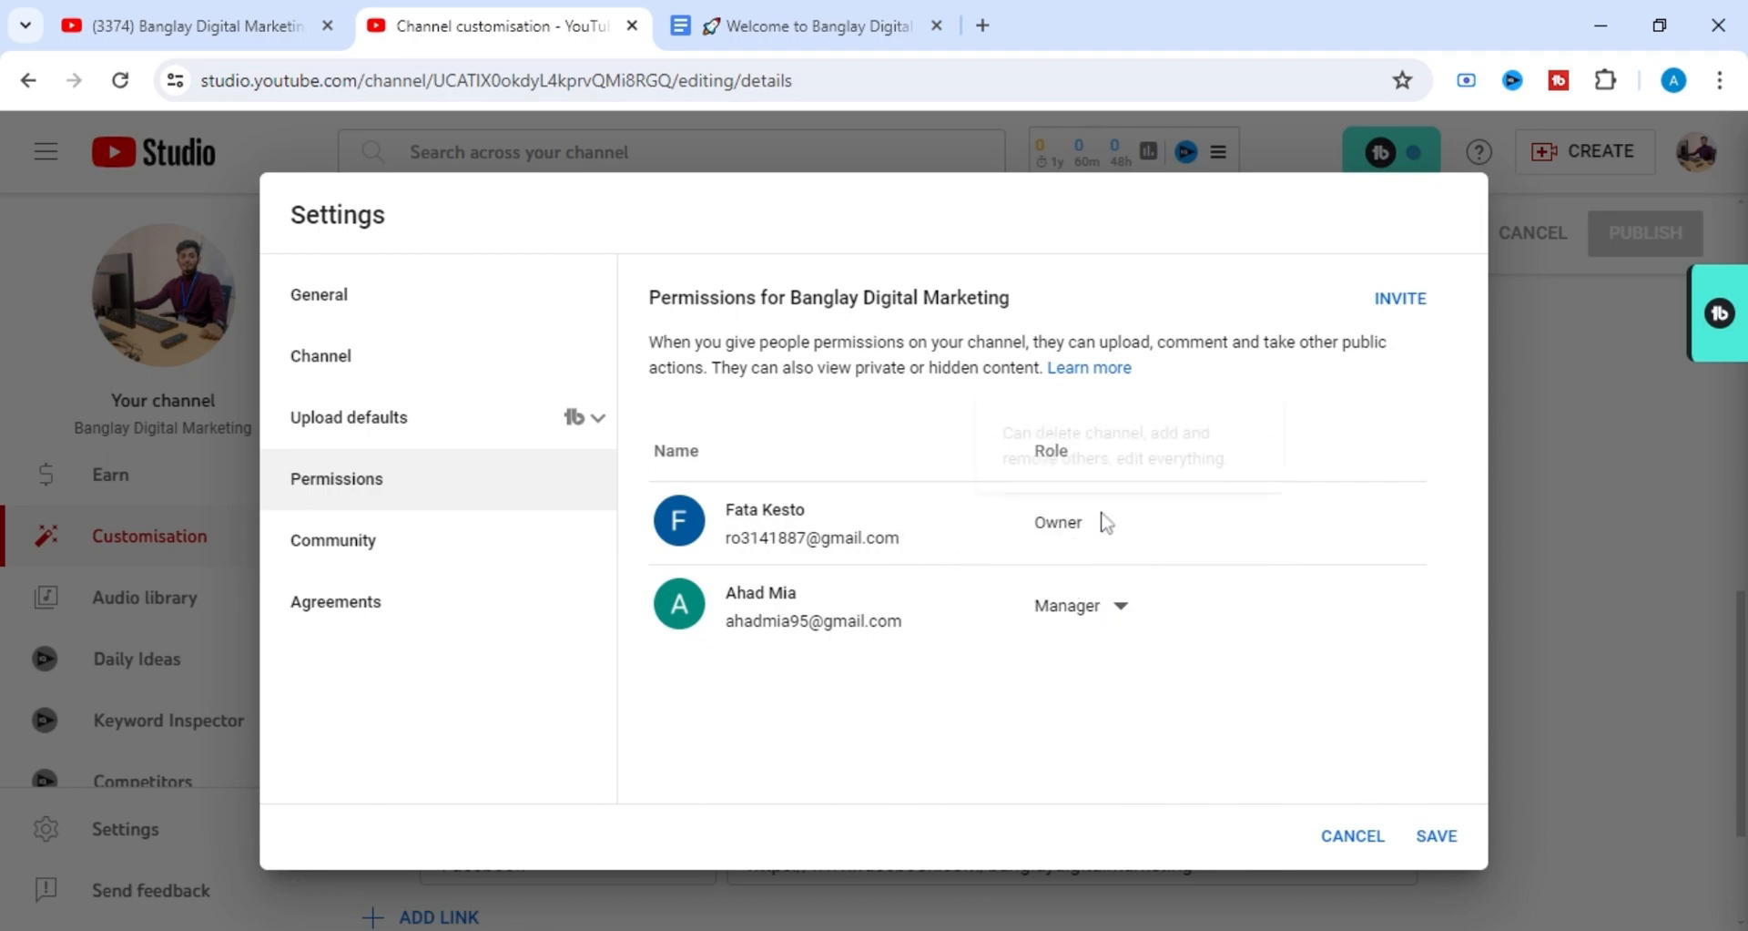
Highlight the owner's and the manager's entries in the permissions list to examine them.
left_click_drag(1101, 518, 783, 509)
left_click(942, 537)
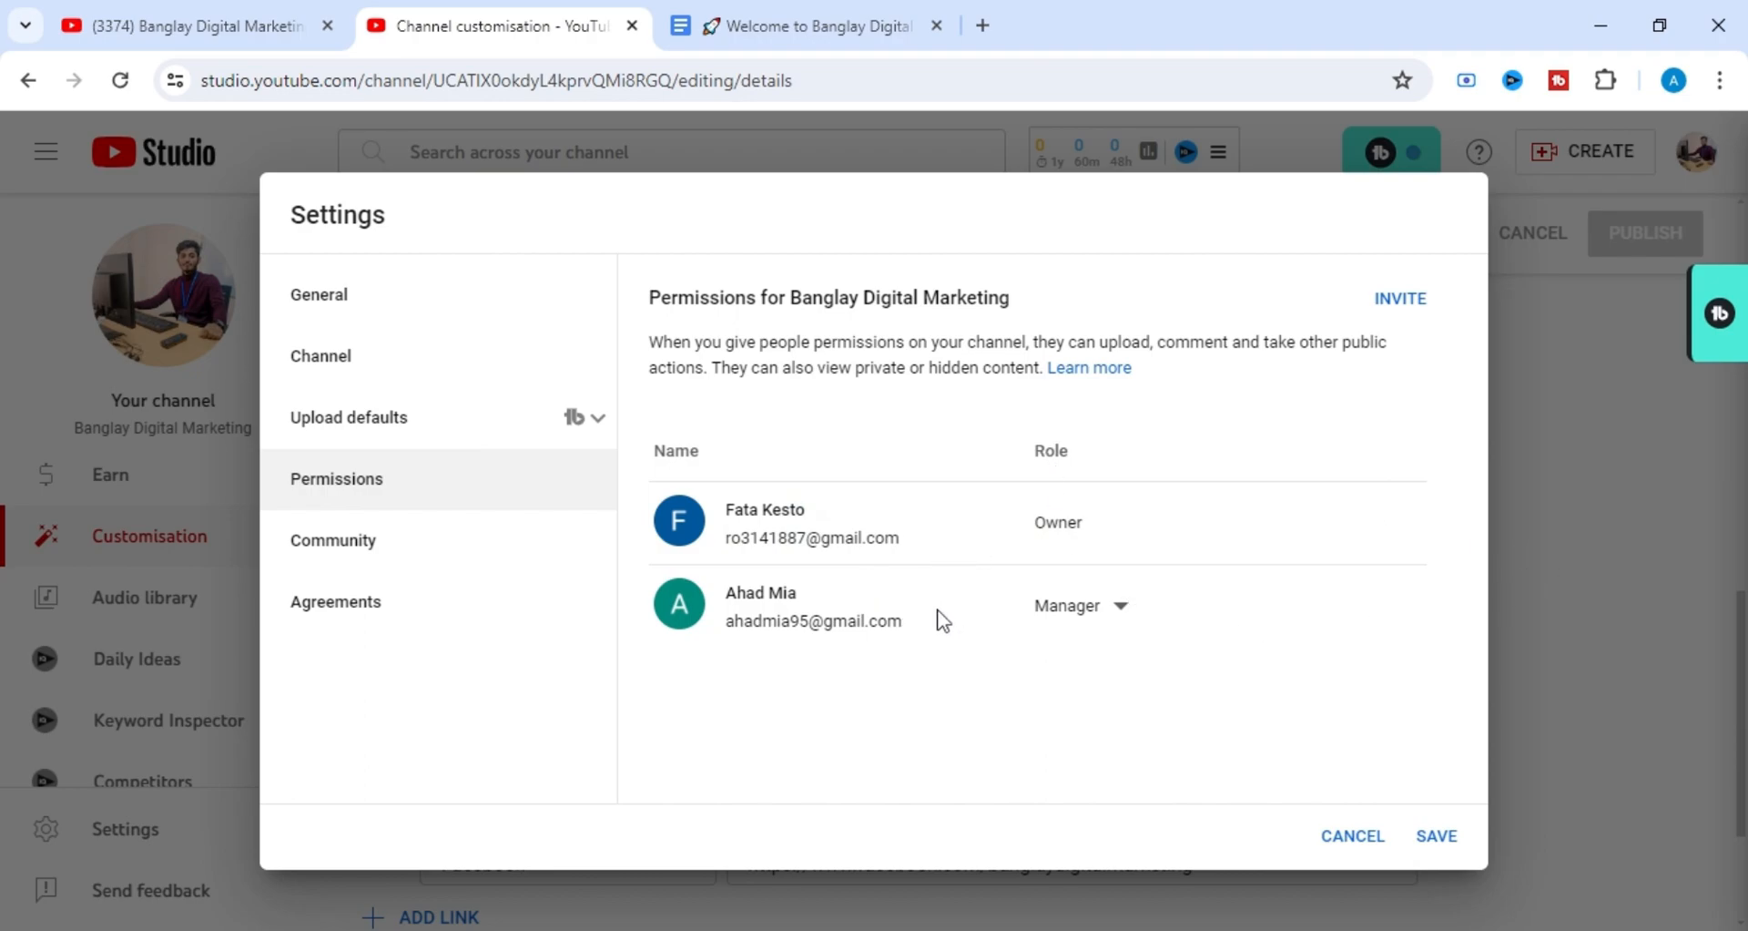
left_click_drag(908, 624, 679, 603)
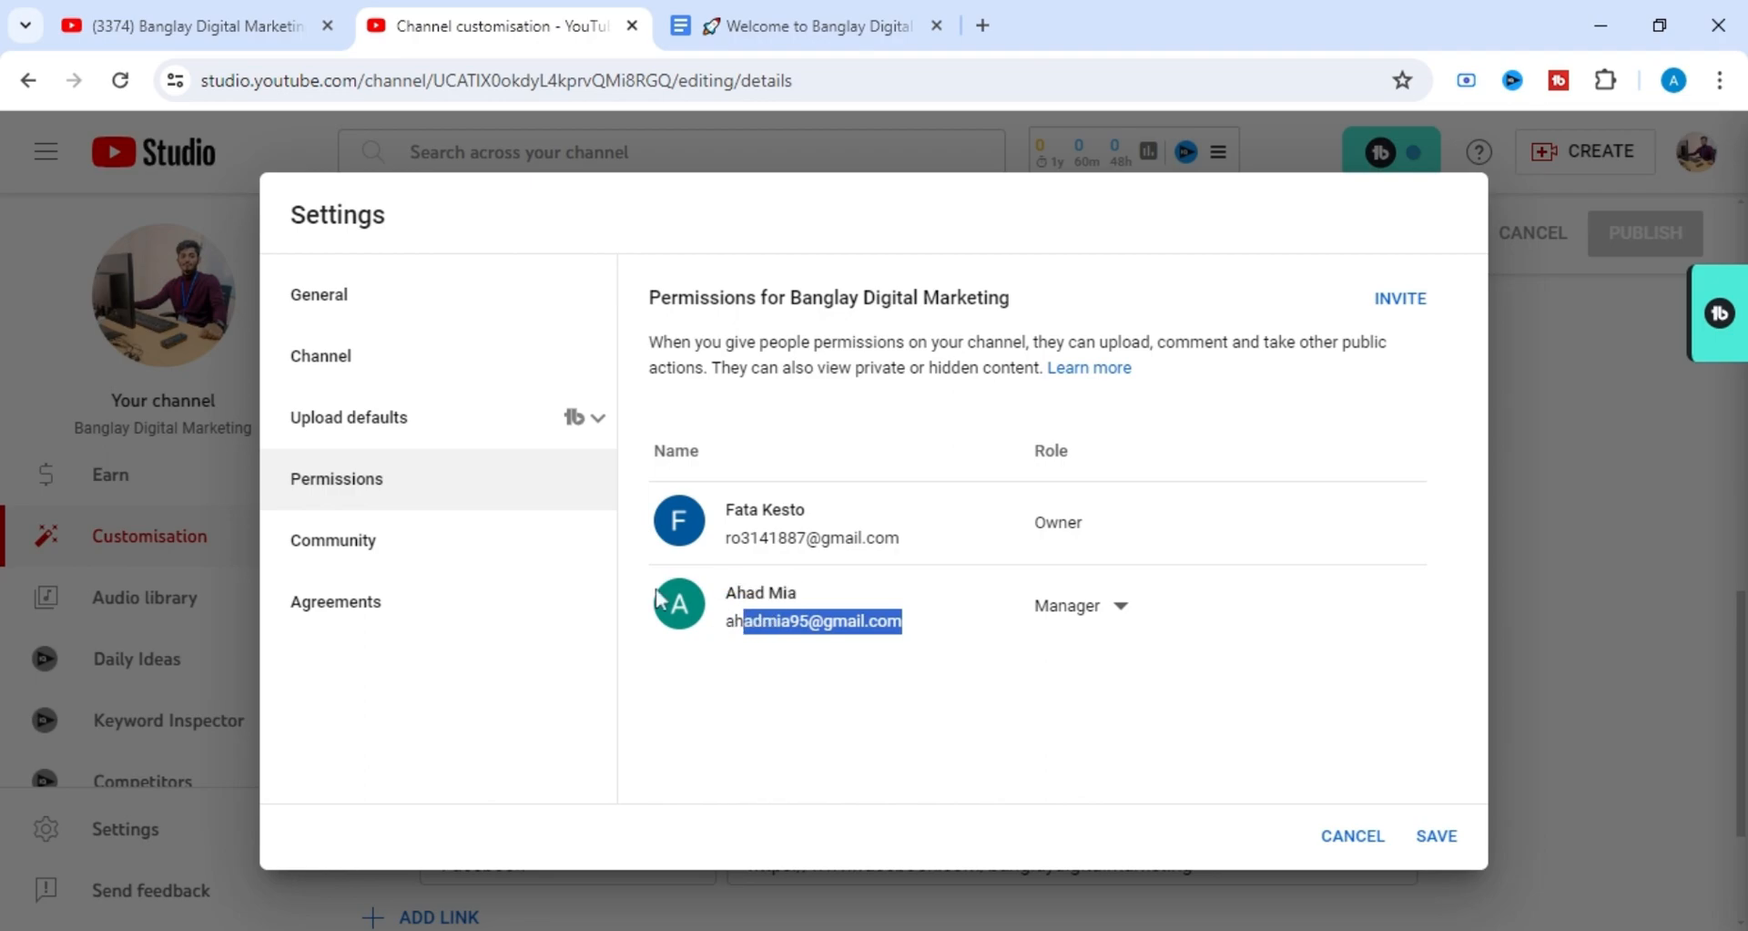
Look through the community settings' automated filters and live redirects, and reopen the channel's feature eligibility.
left_click(543, 551)
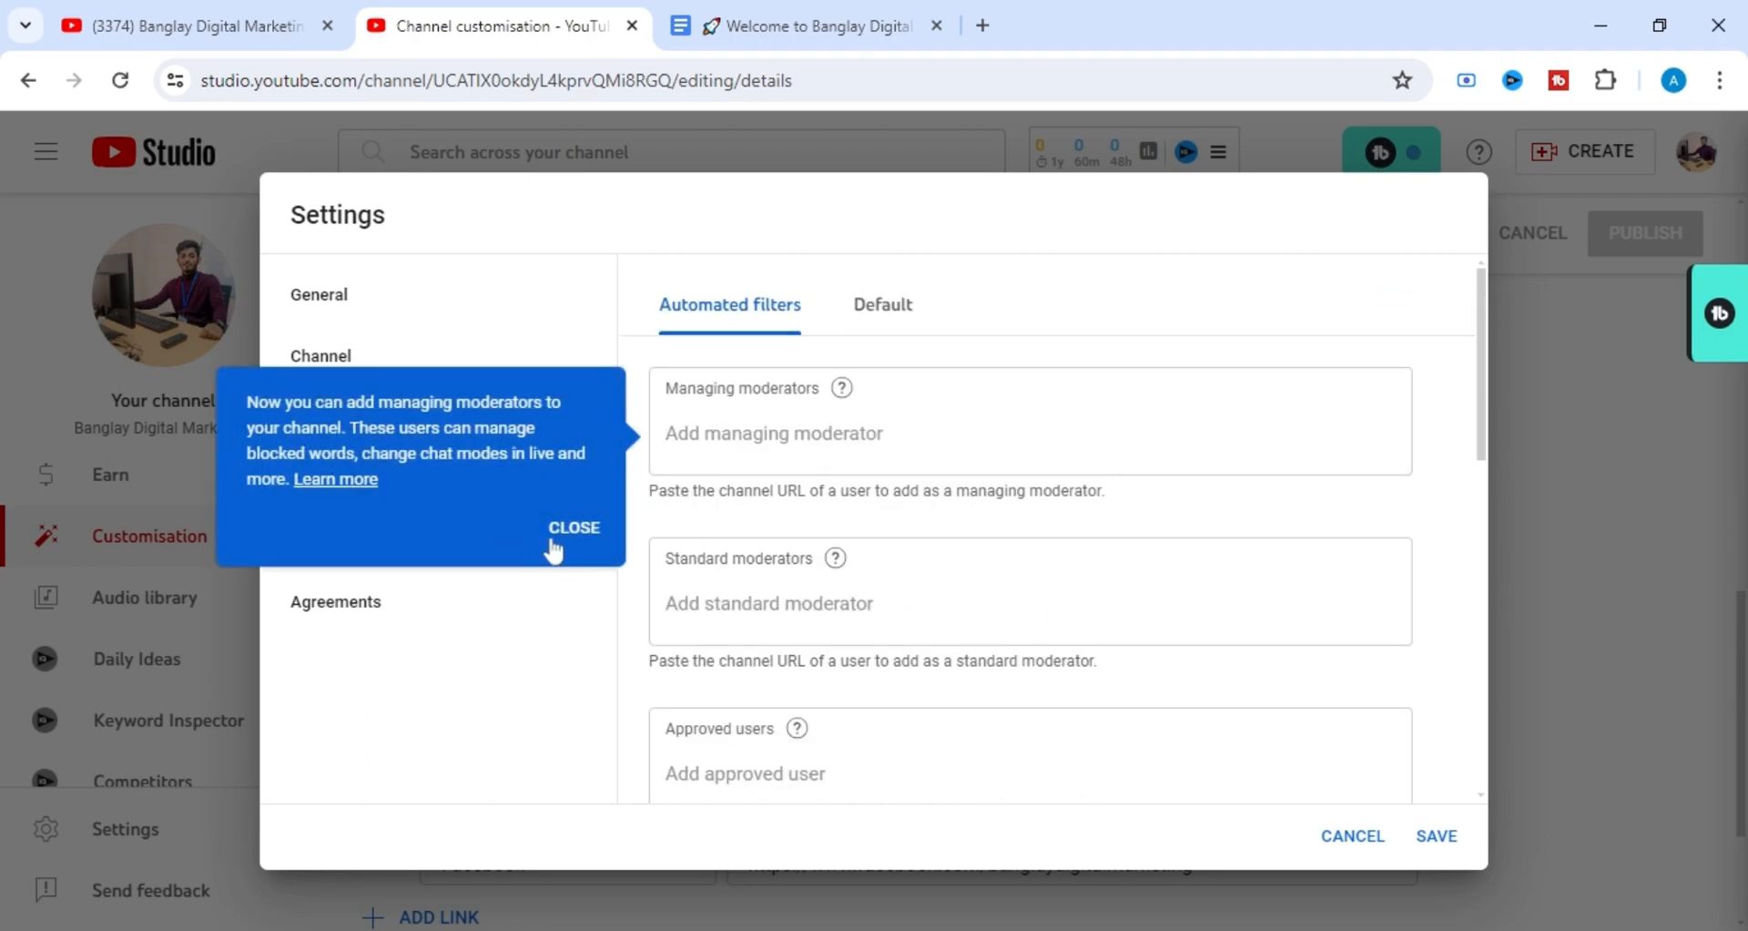
scroll(824, 380, "down", 6)
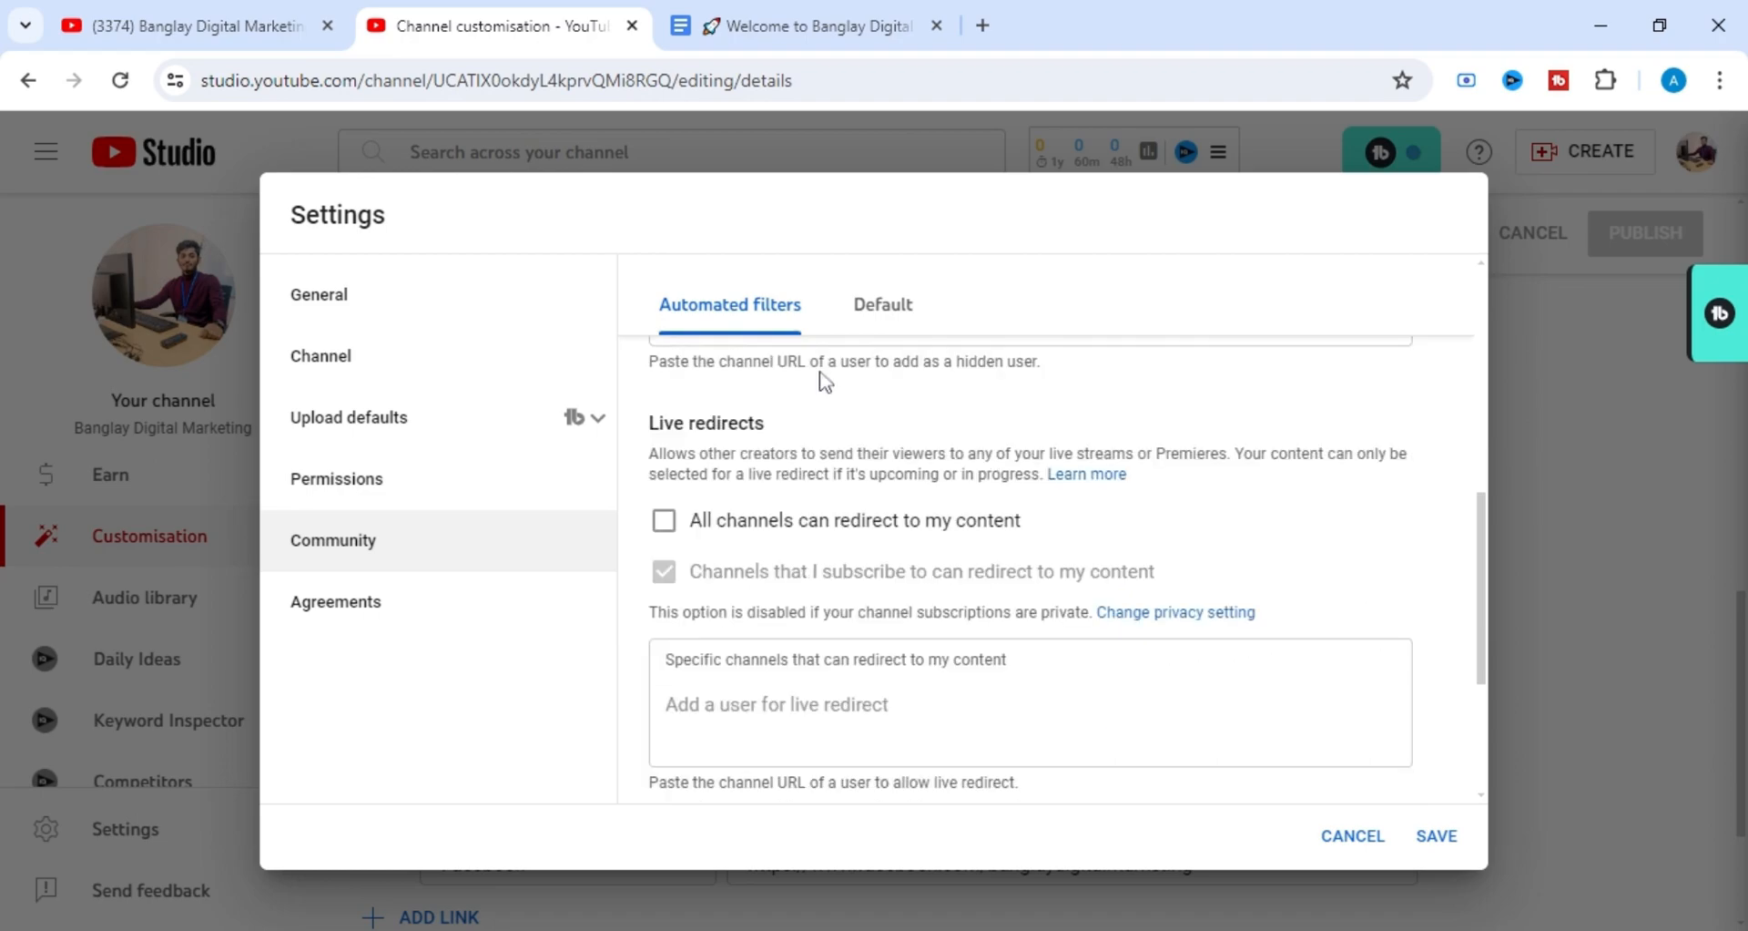
scroll(824, 381, "down", 3)
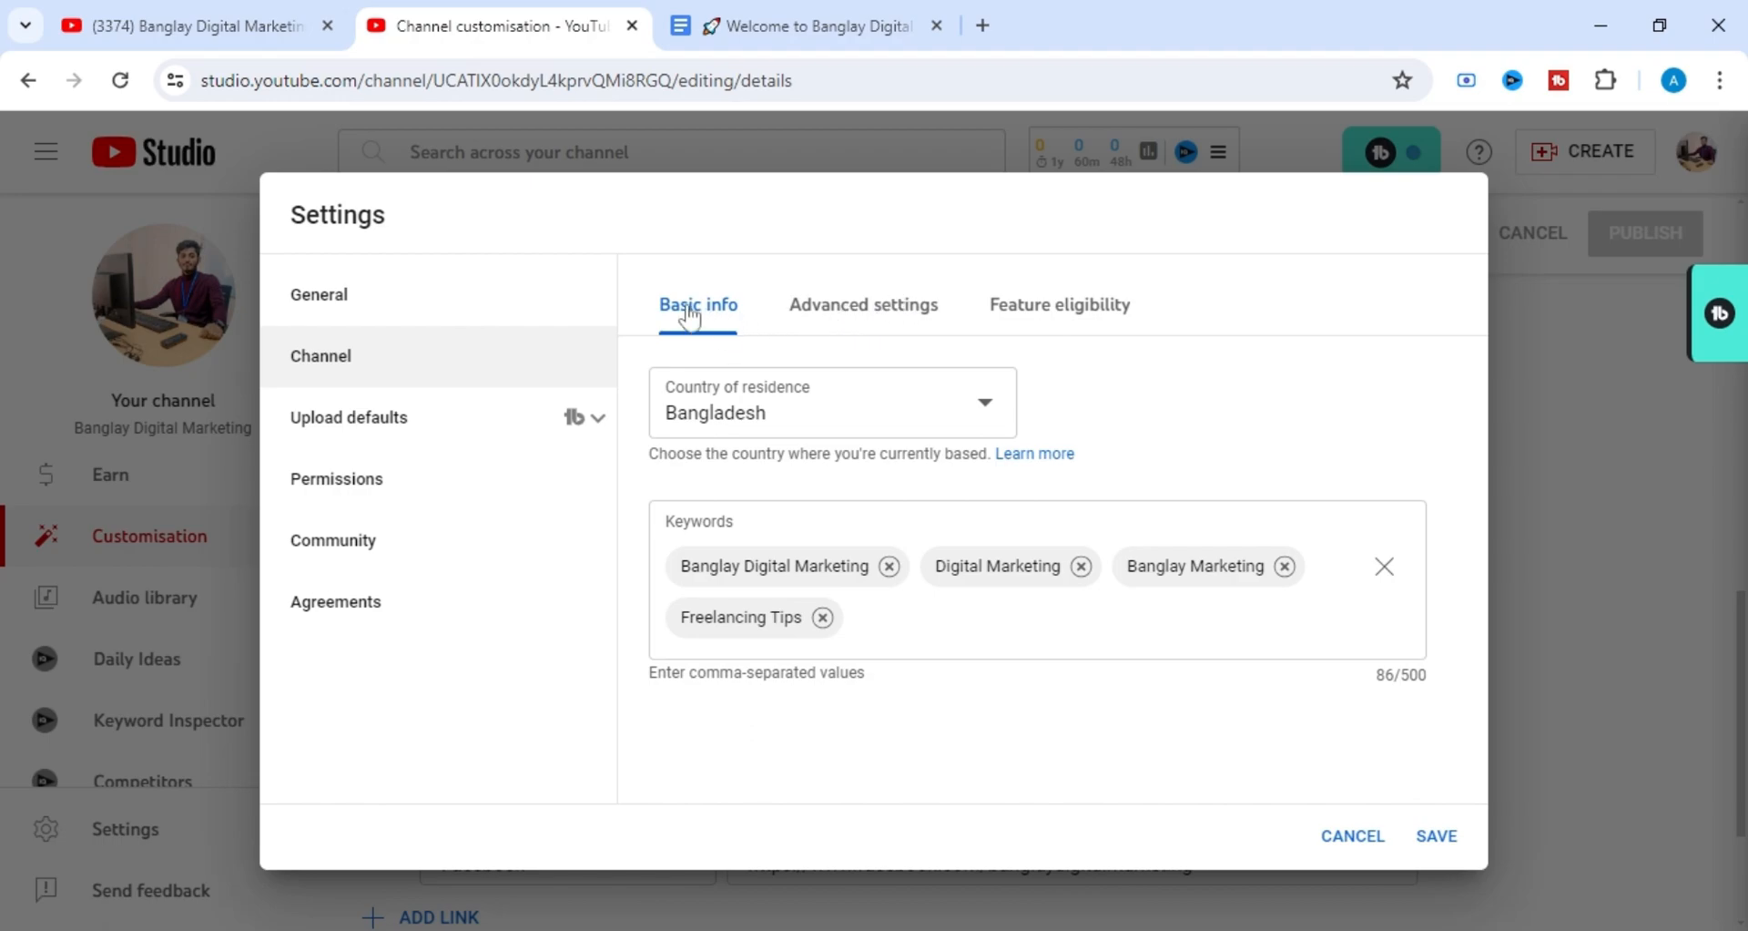
left_click(1056, 319)
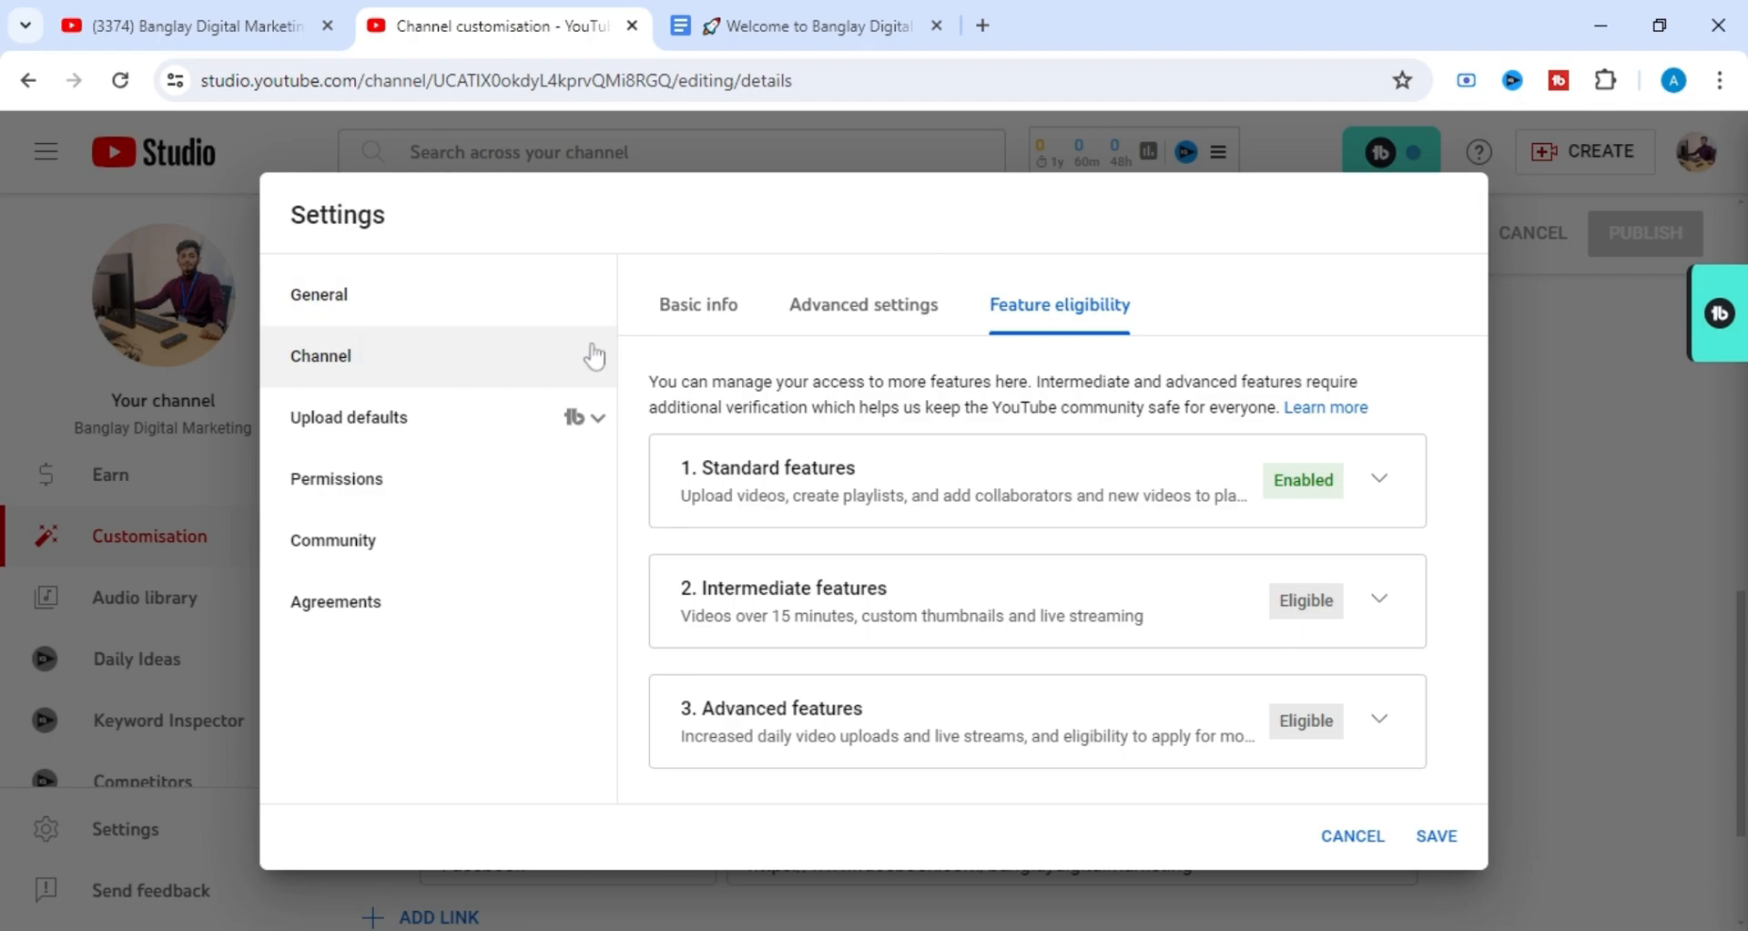
Save the channel's settings and return to the customisation page.
left_click(1437, 835)
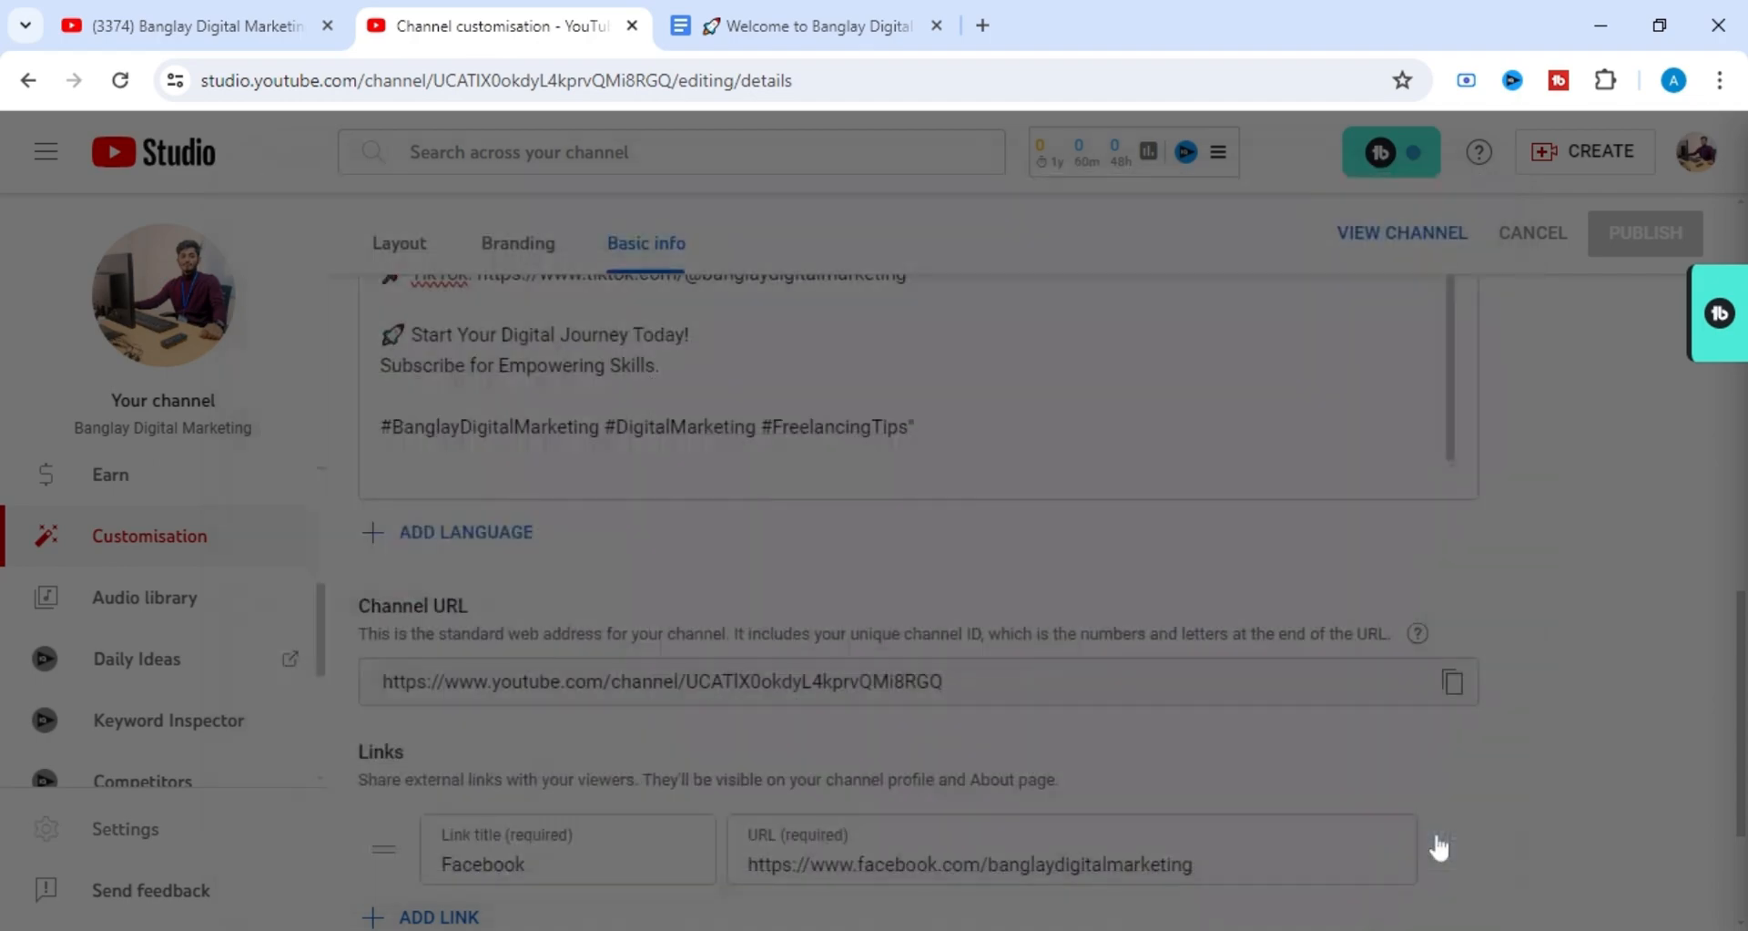
scroll(234, 582, "down", 4)
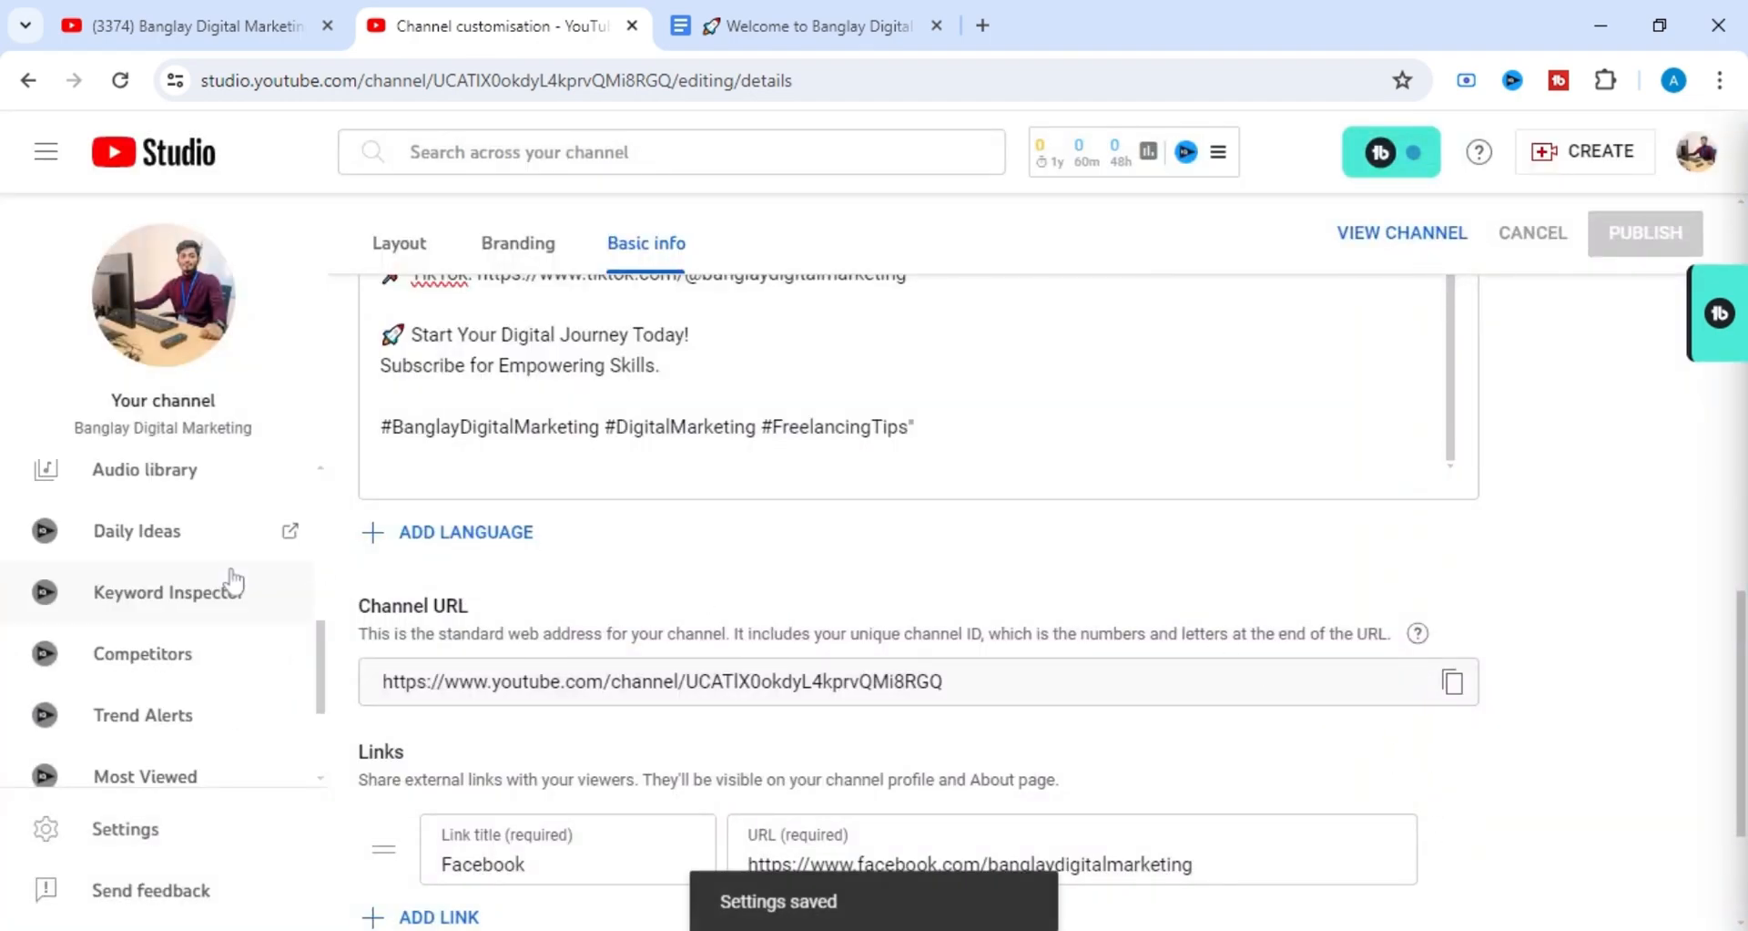
scroll(200, 587, "up", 5)
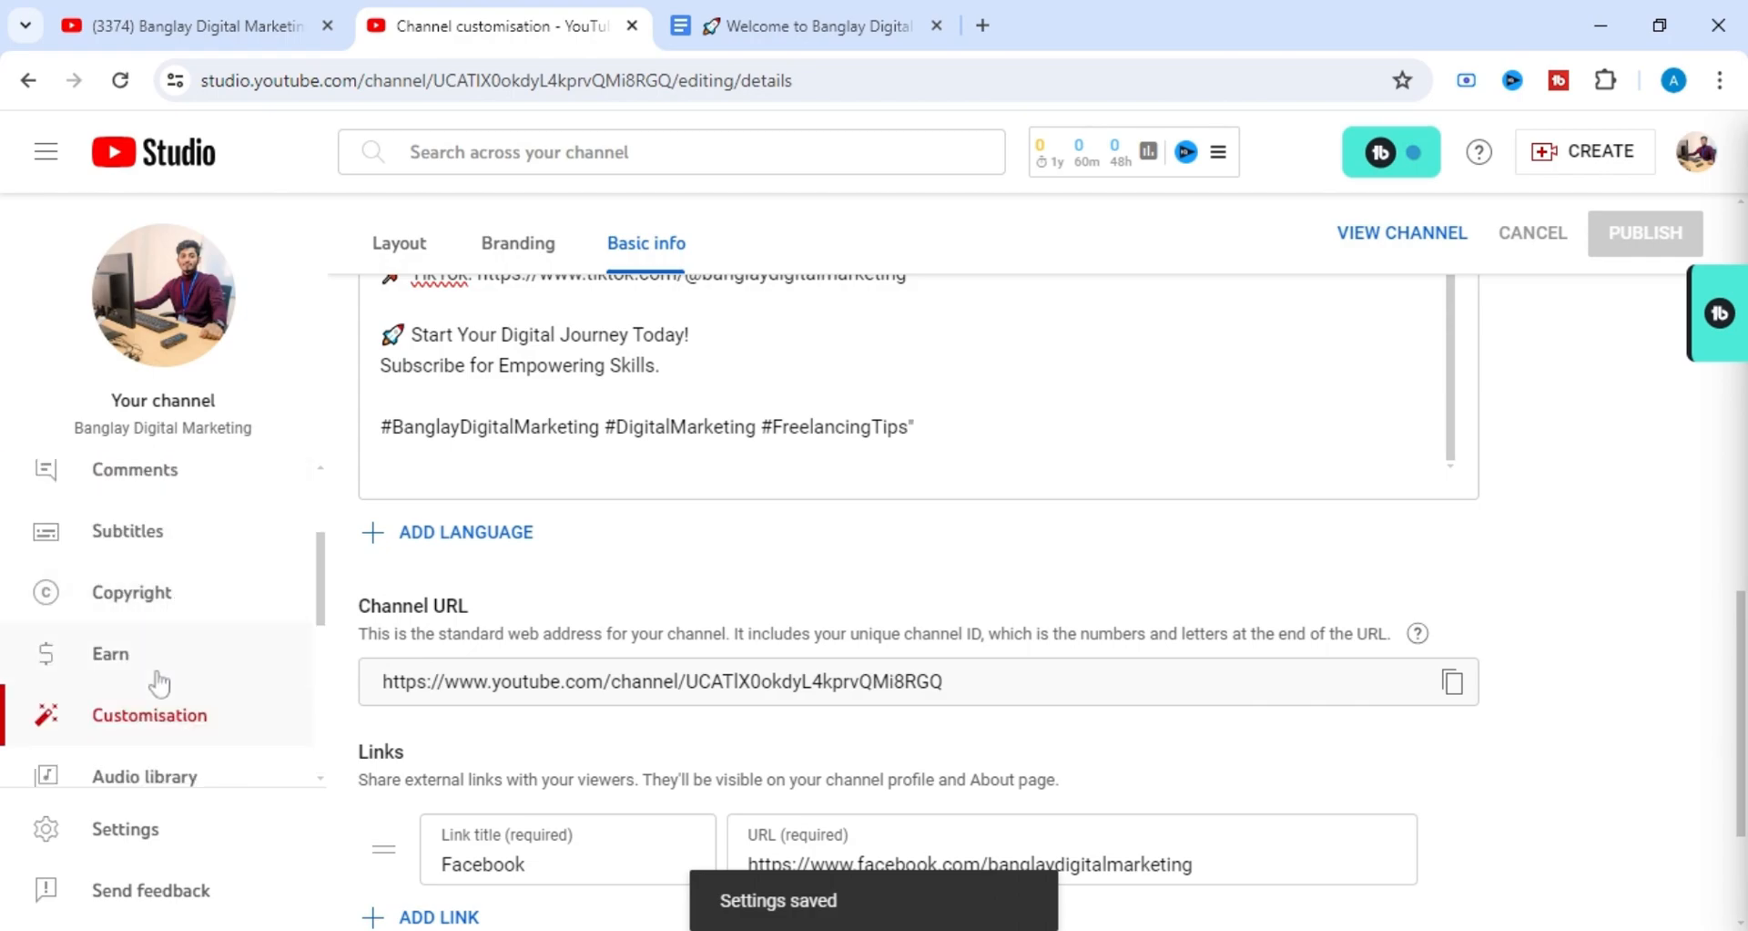
Open the channel's earning overview and examine the Partner Programme benefits and the requirements to apply.
left_click(159, 673)
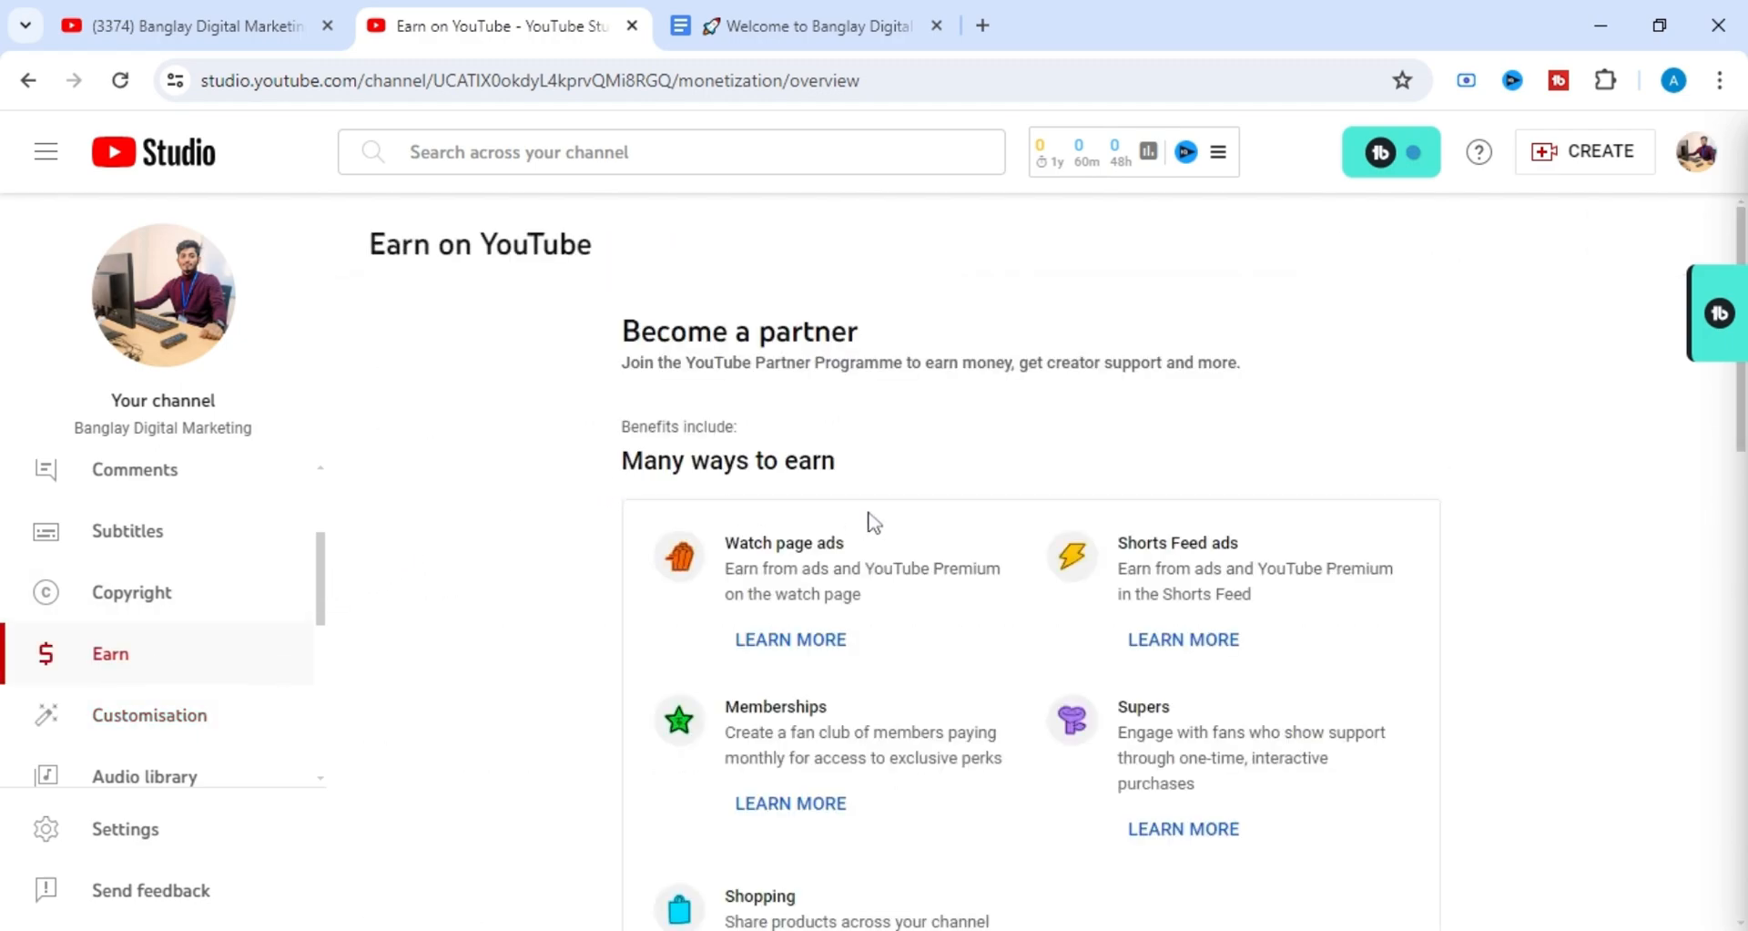
scroll(889, 514, "down", 6)
scroll(892, 520, "down", 5)
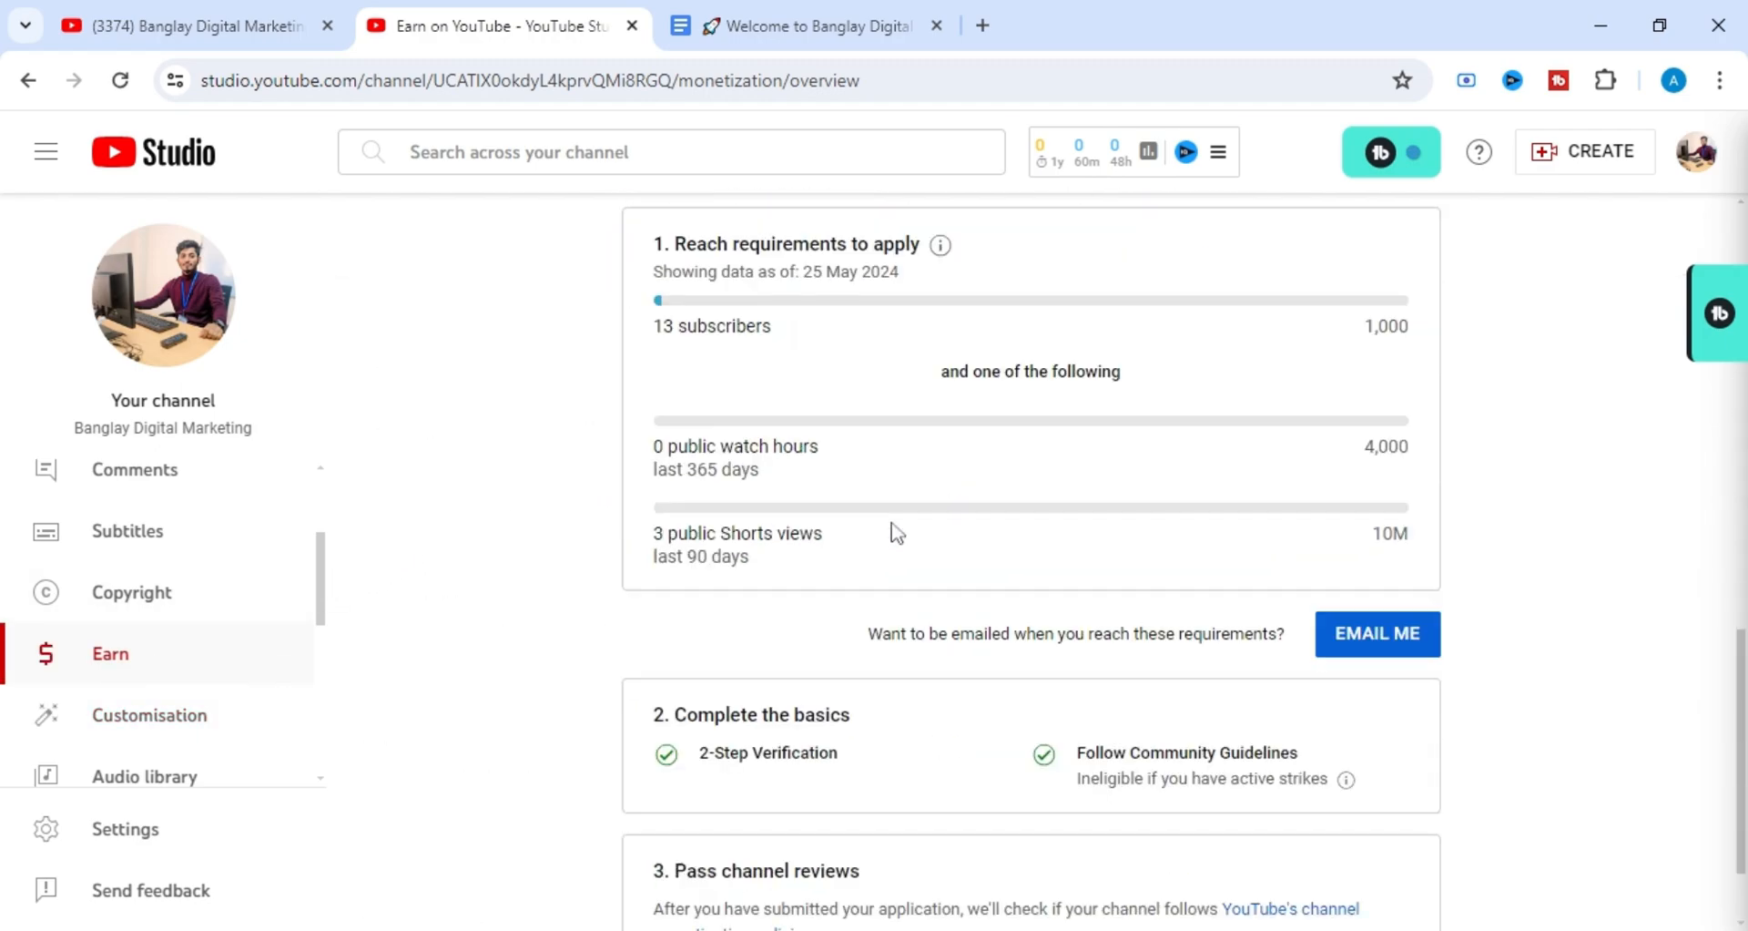
scroll(820, 510, "up", 1)
scroll(769, 496, "down", 1)
left_click_drag(672, 371, 920, 373)
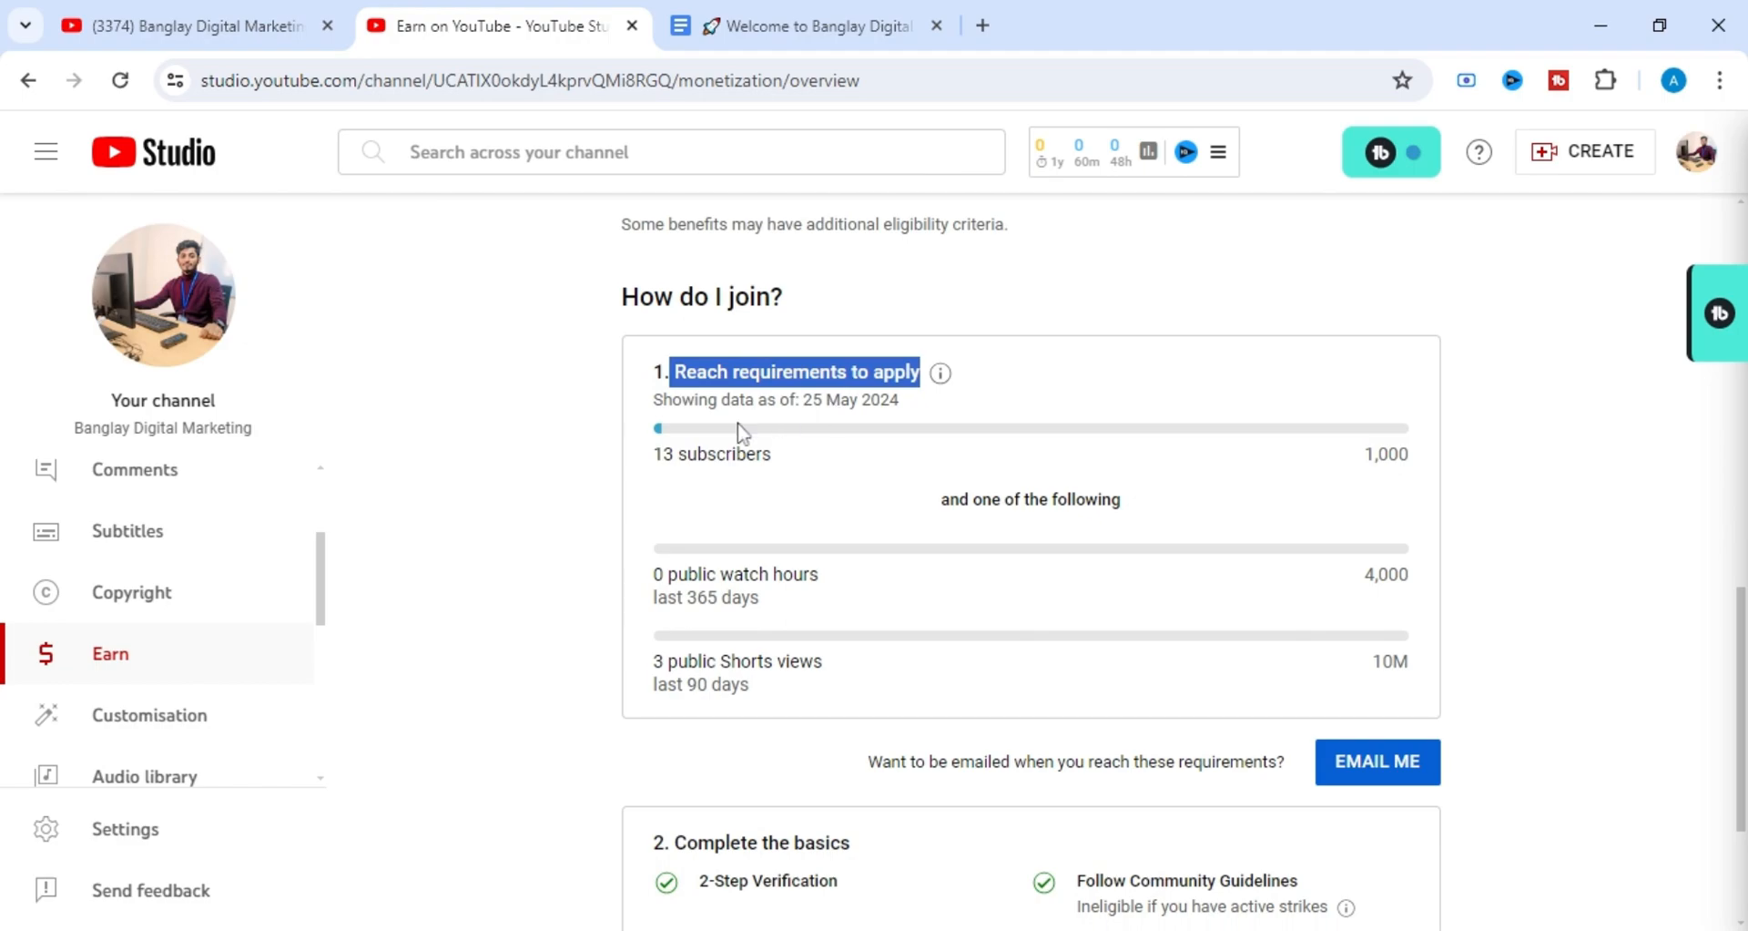
left_click(539, 462)
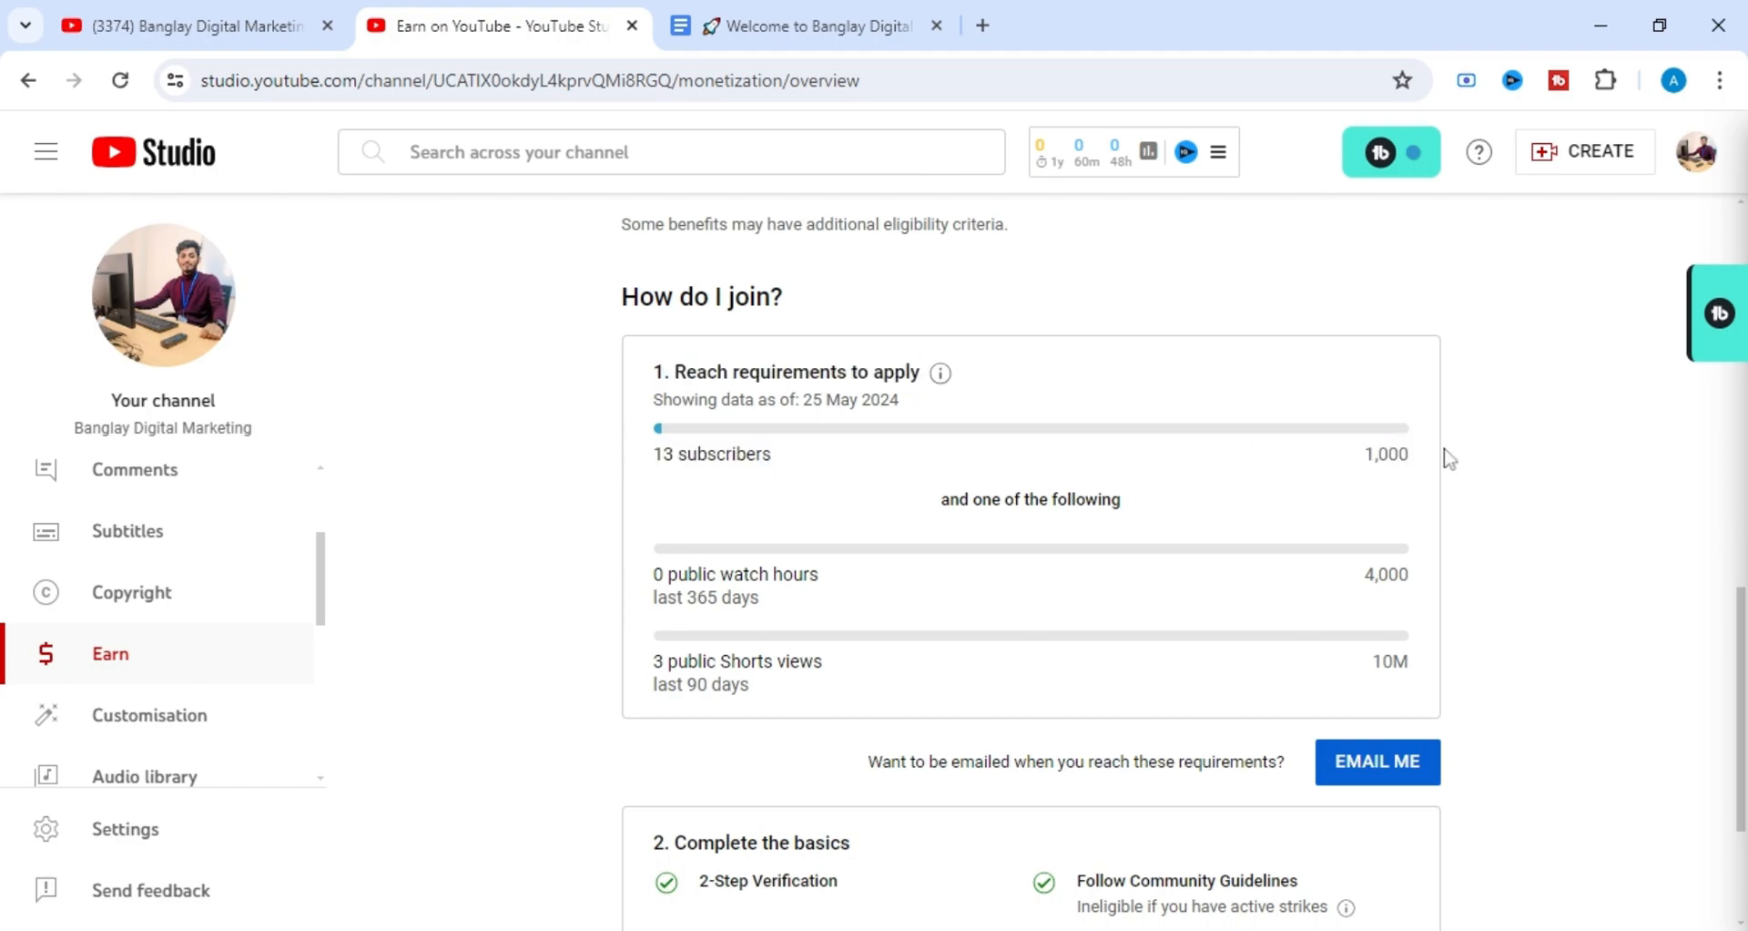
Highlight the public watch hours requirement and the public Shorts views requirement to examine them.
scroll(1088, 537, "down", 1)
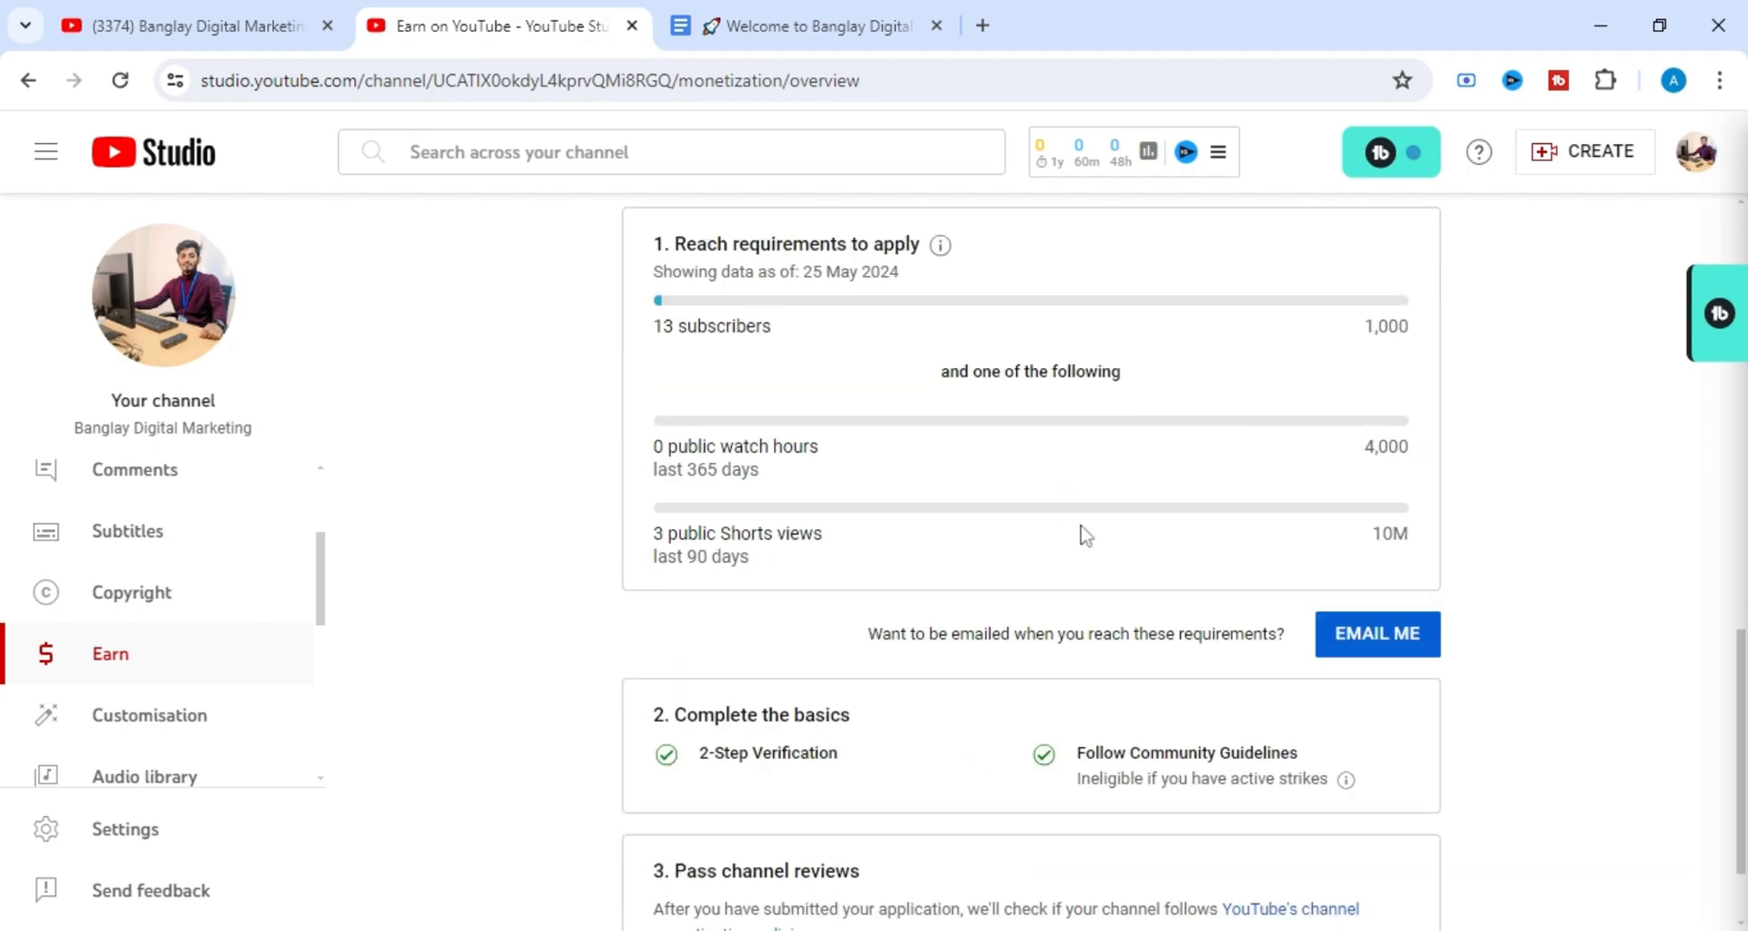
triple_click(831, 429)
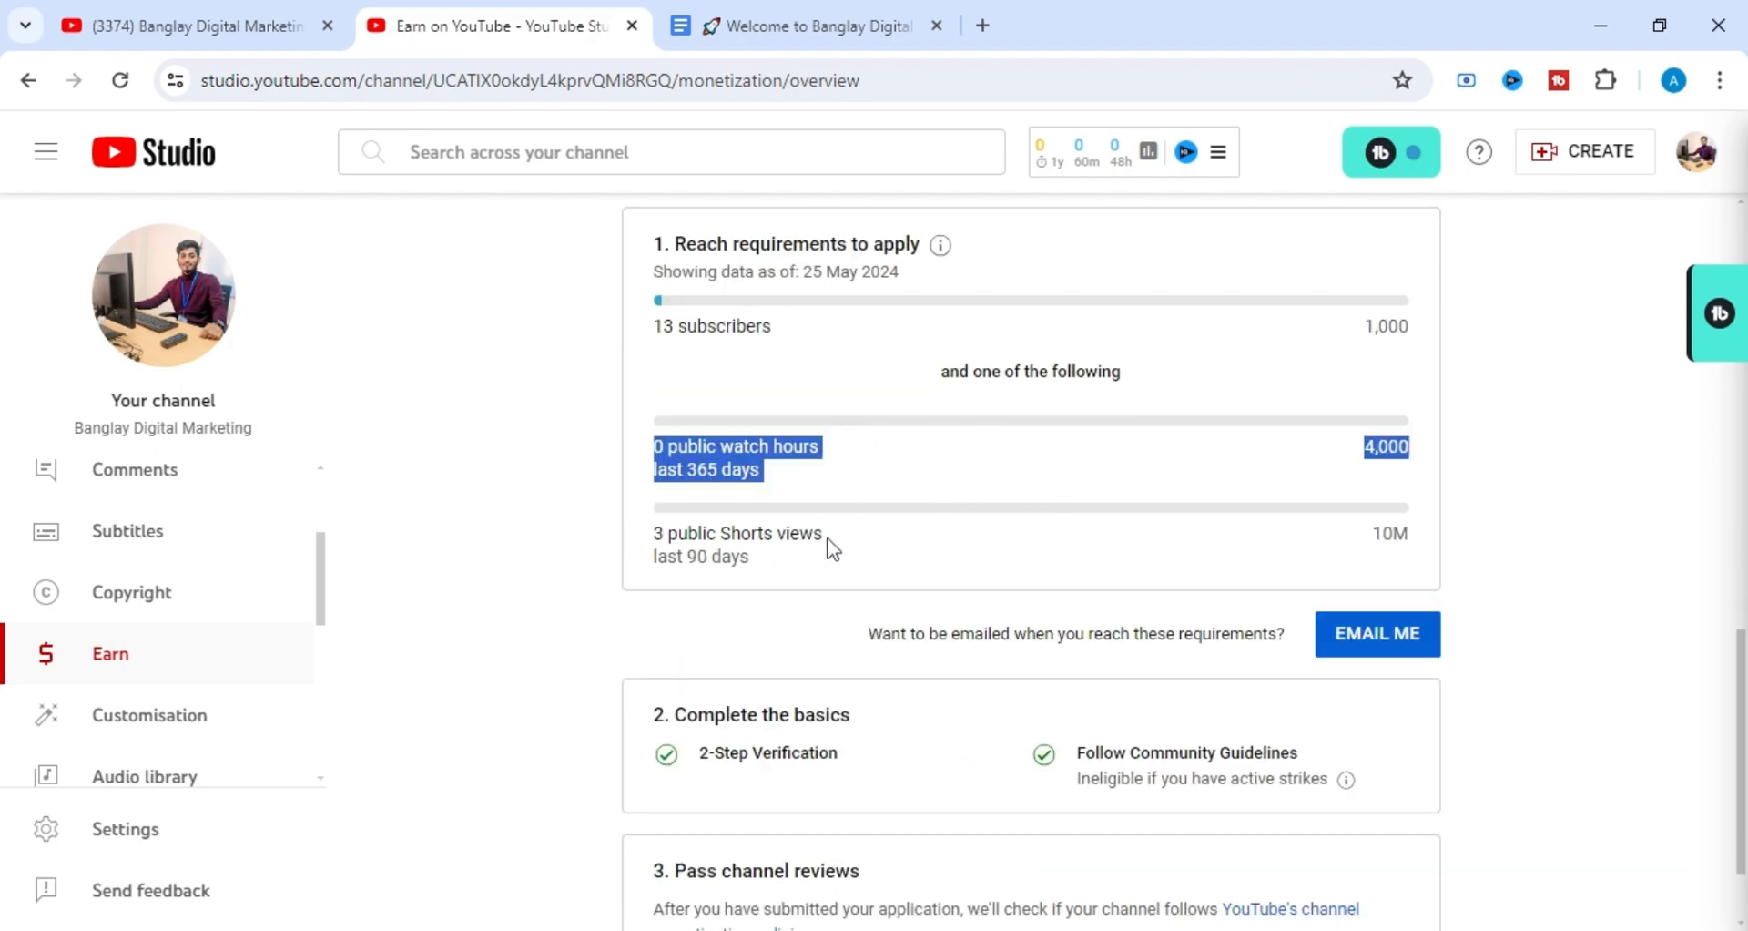
left_click(858, 462)
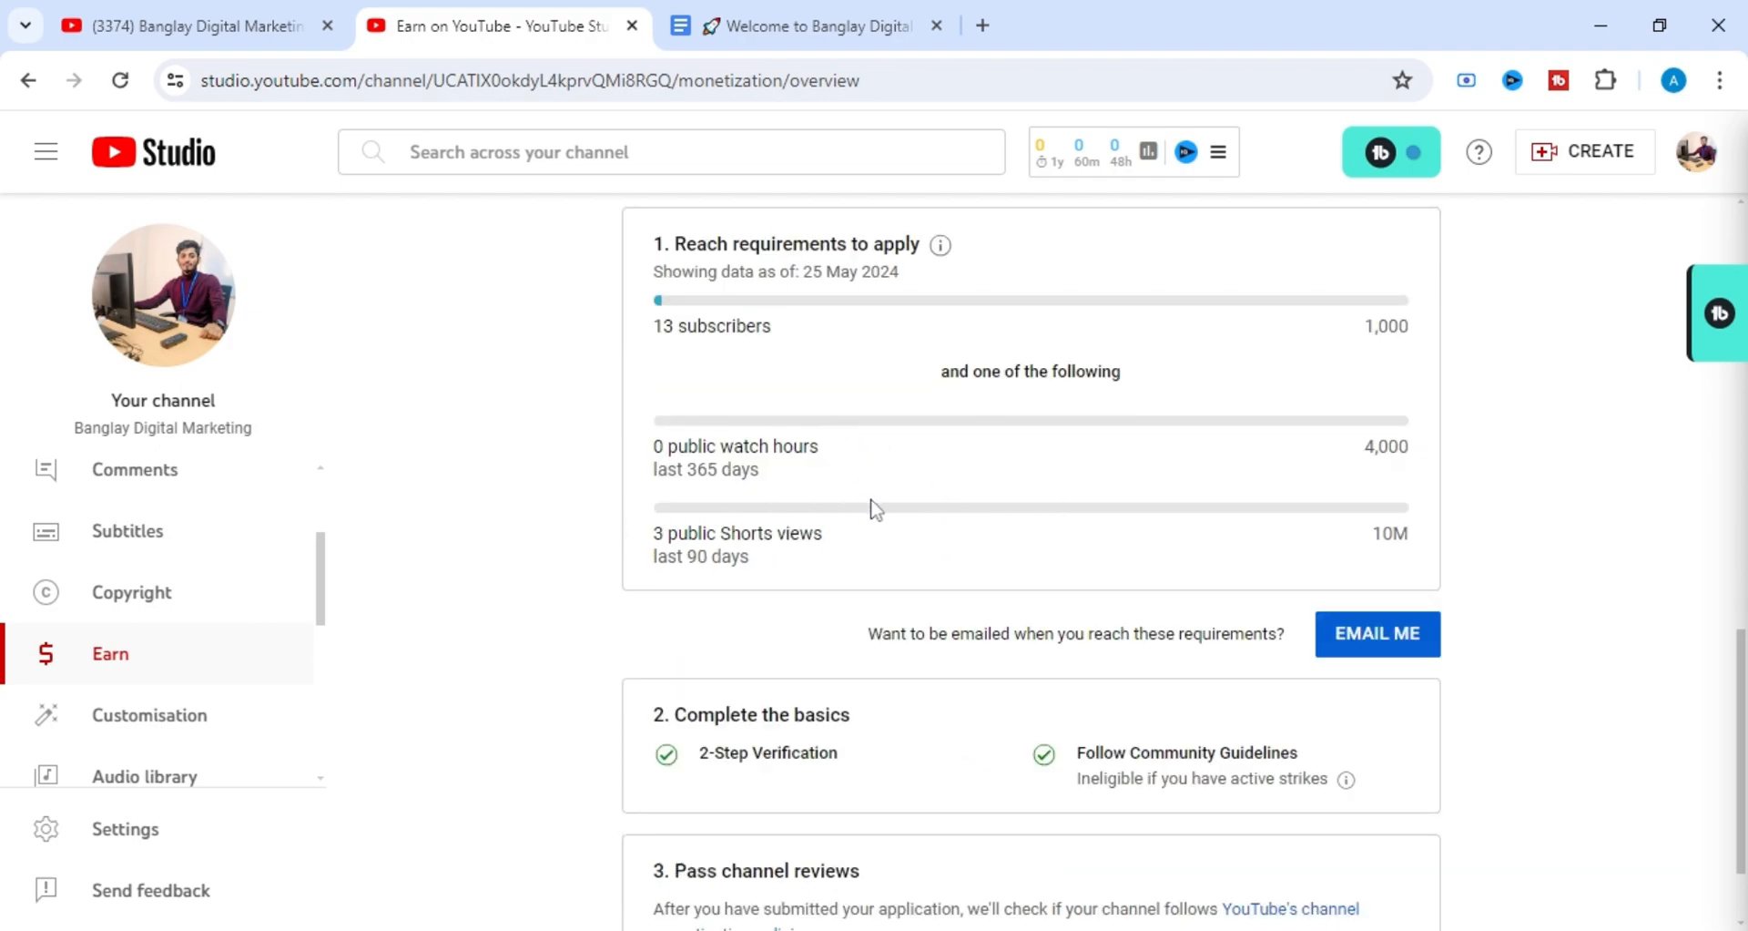
triple_click(1375, 545)
left_click(1419, 540)
left_click_drag(653, 534, 823, 535)
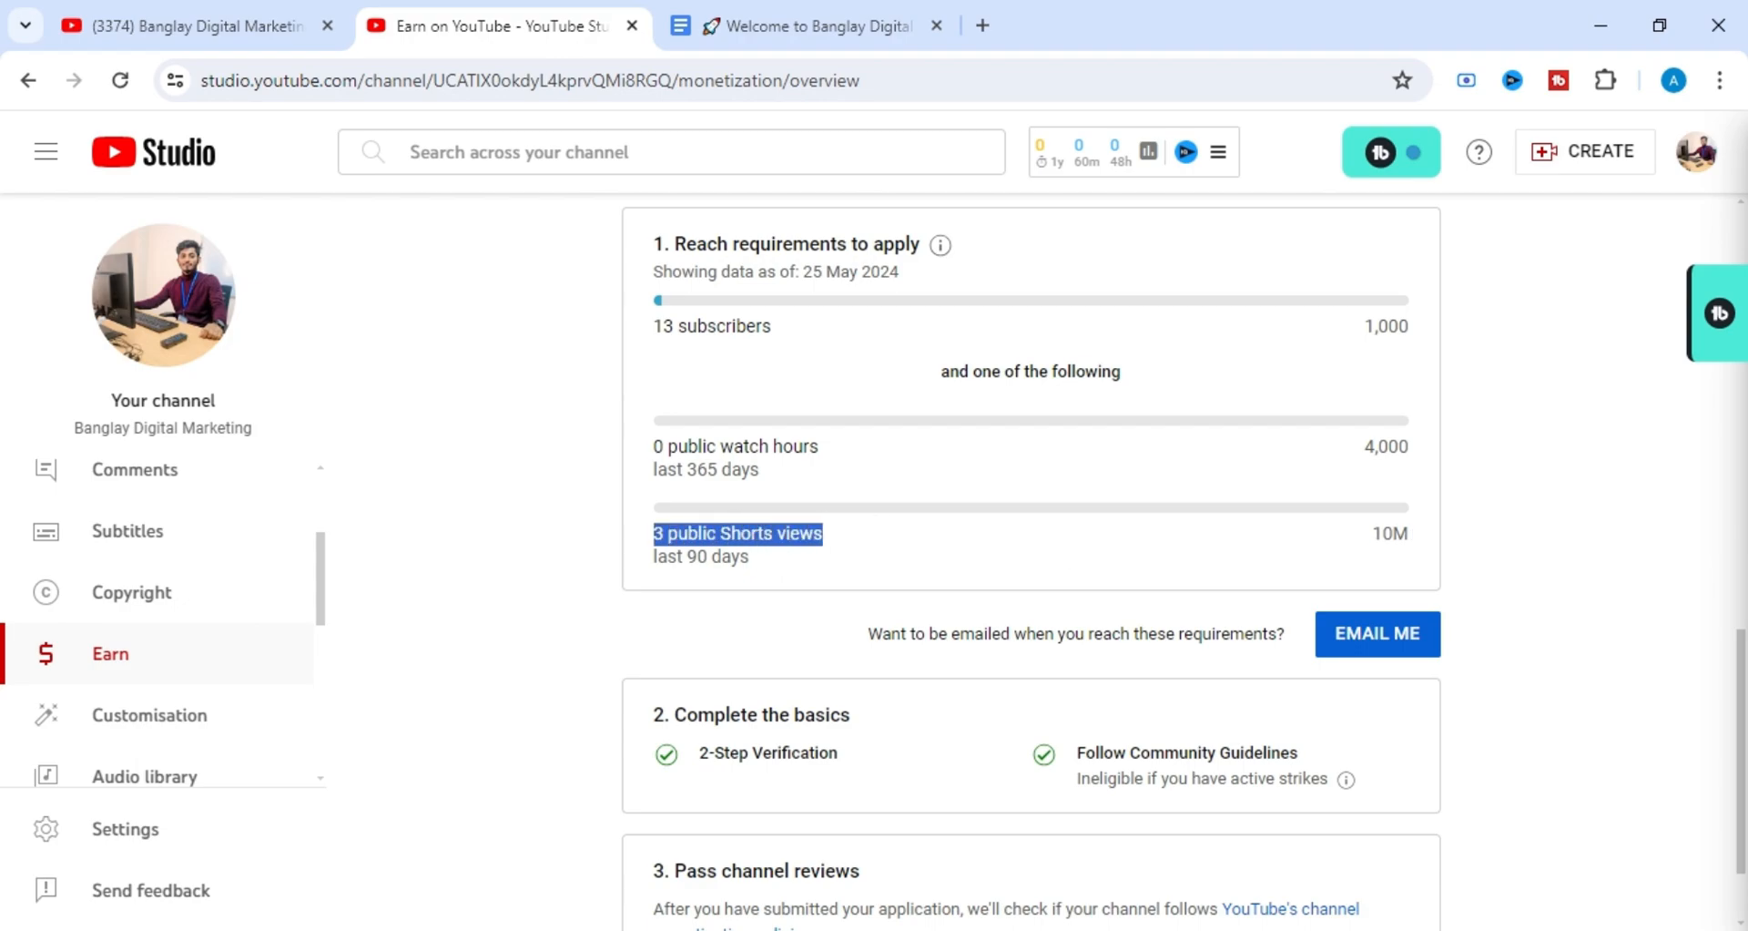
left_click(874, 579)
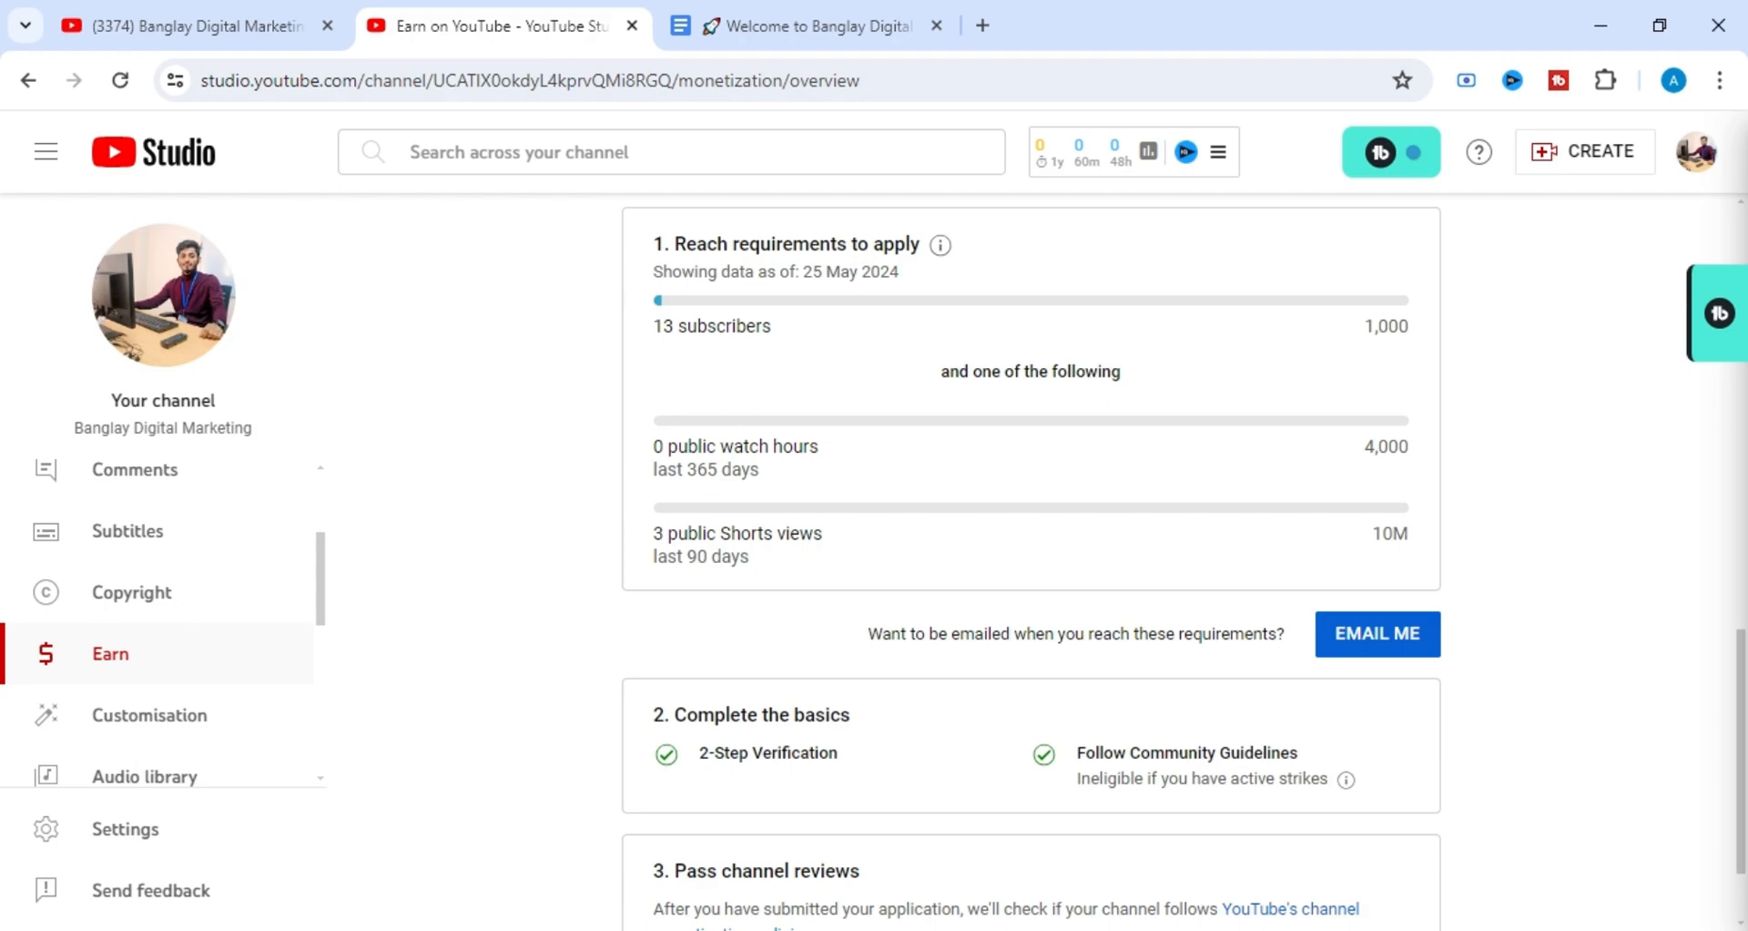
Compare the Shorts views requirement with the watch hours requirement, highlighting the latter's 365-day period and target.
double_click(654, 536)
left_click_drag(654, 536, 707, 536)
left_click(708, 535)
left_click_drag(742, 469, 677, 469)
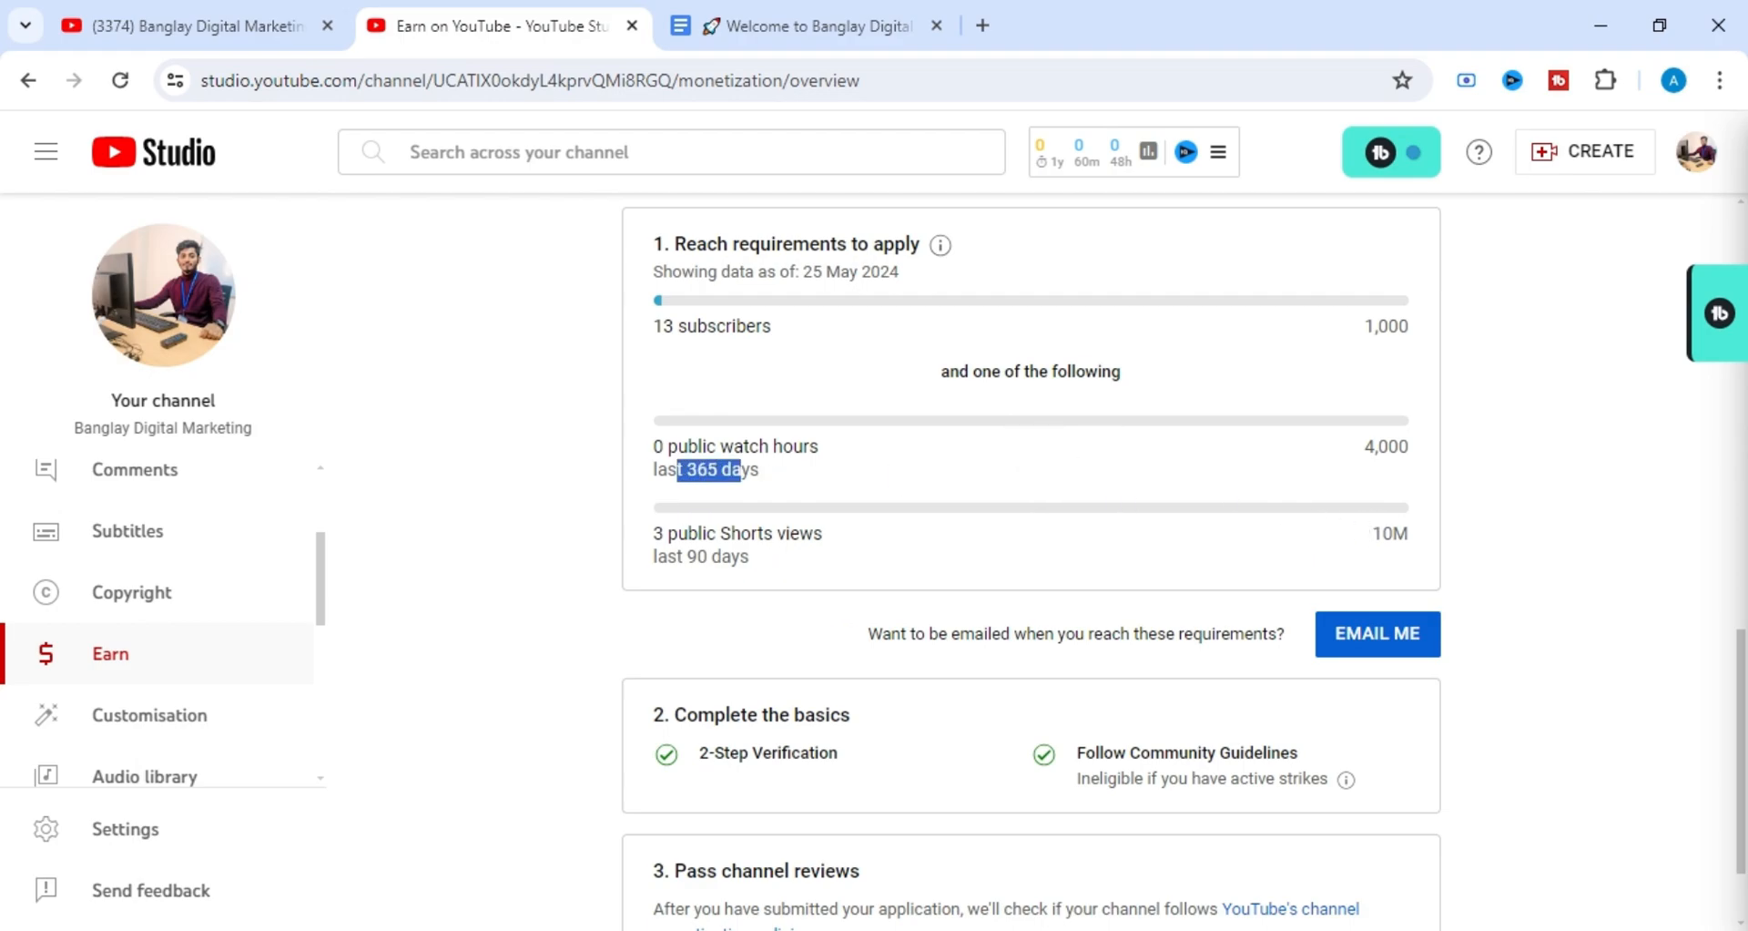
left_click_drag(1376, 447, 1356, 447)
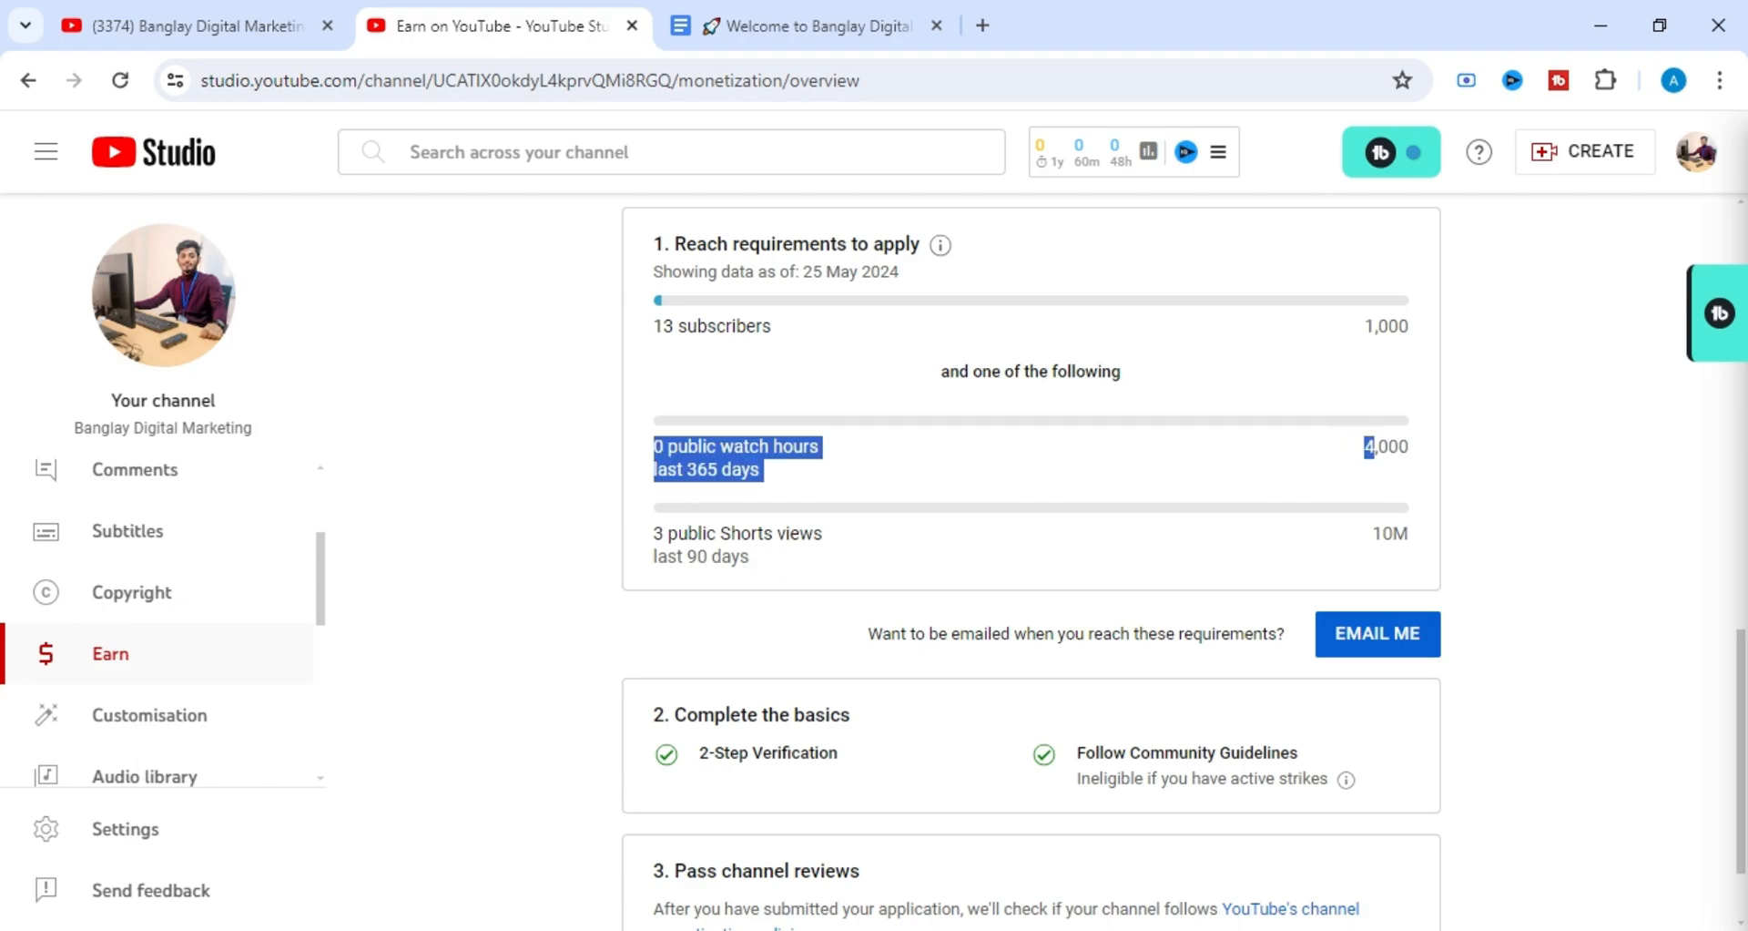
left_click(1373, 447)
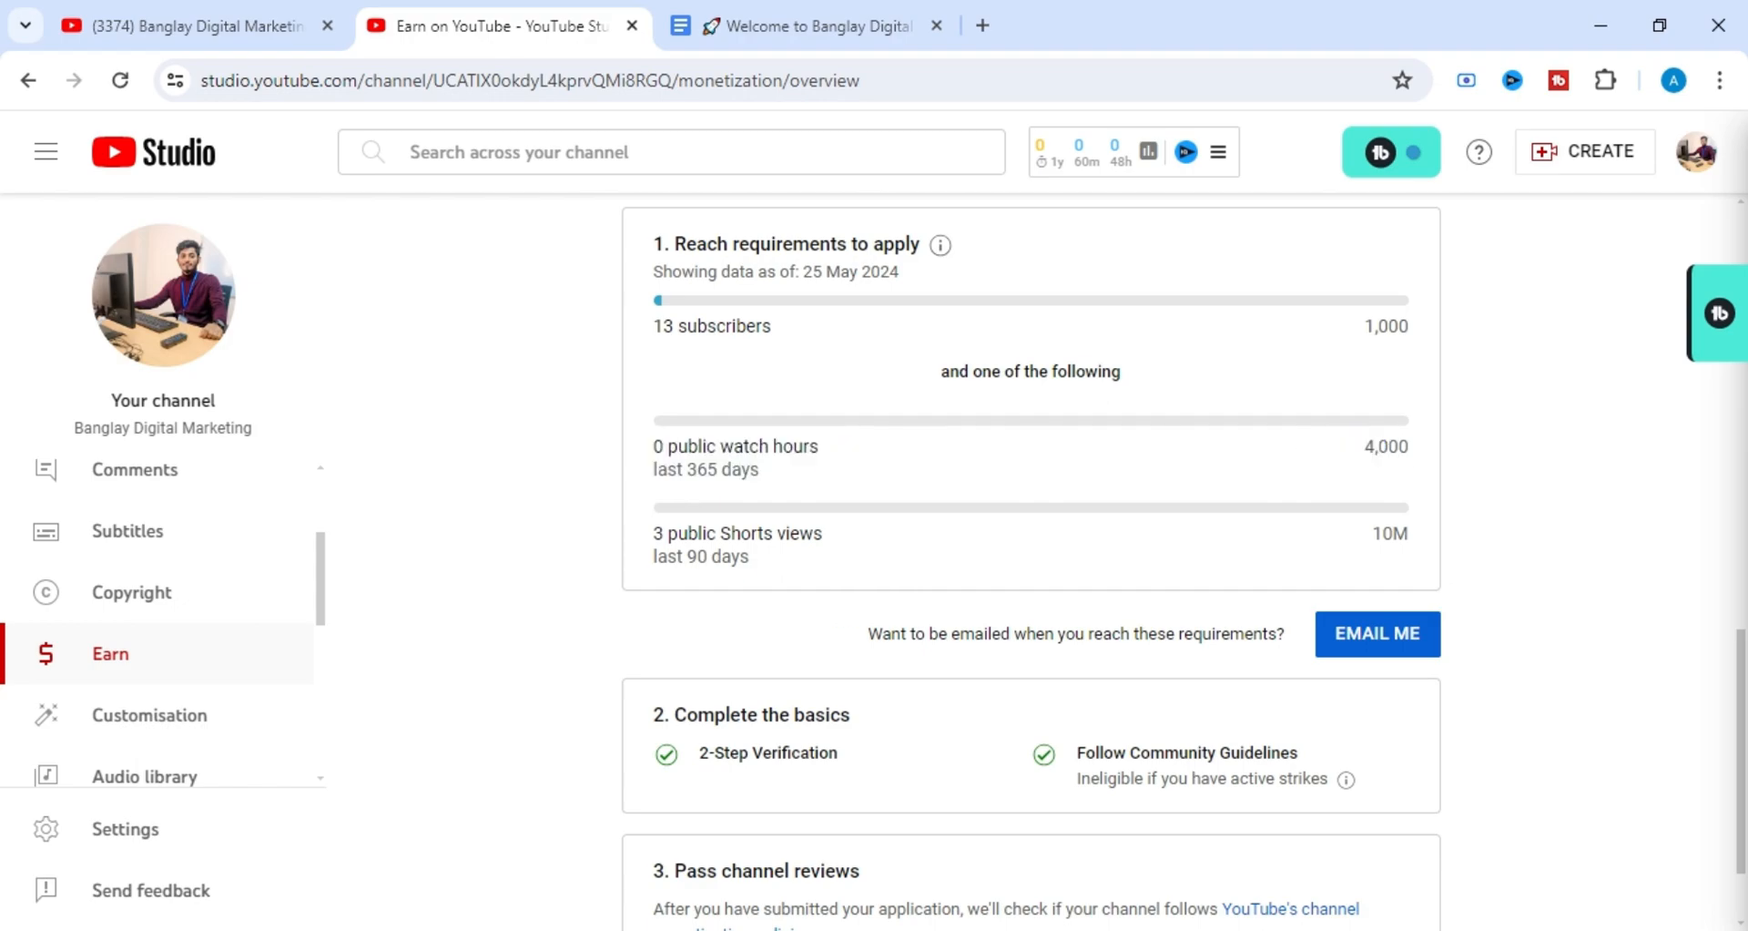
left_click_drag(811, 446, 663, 446)
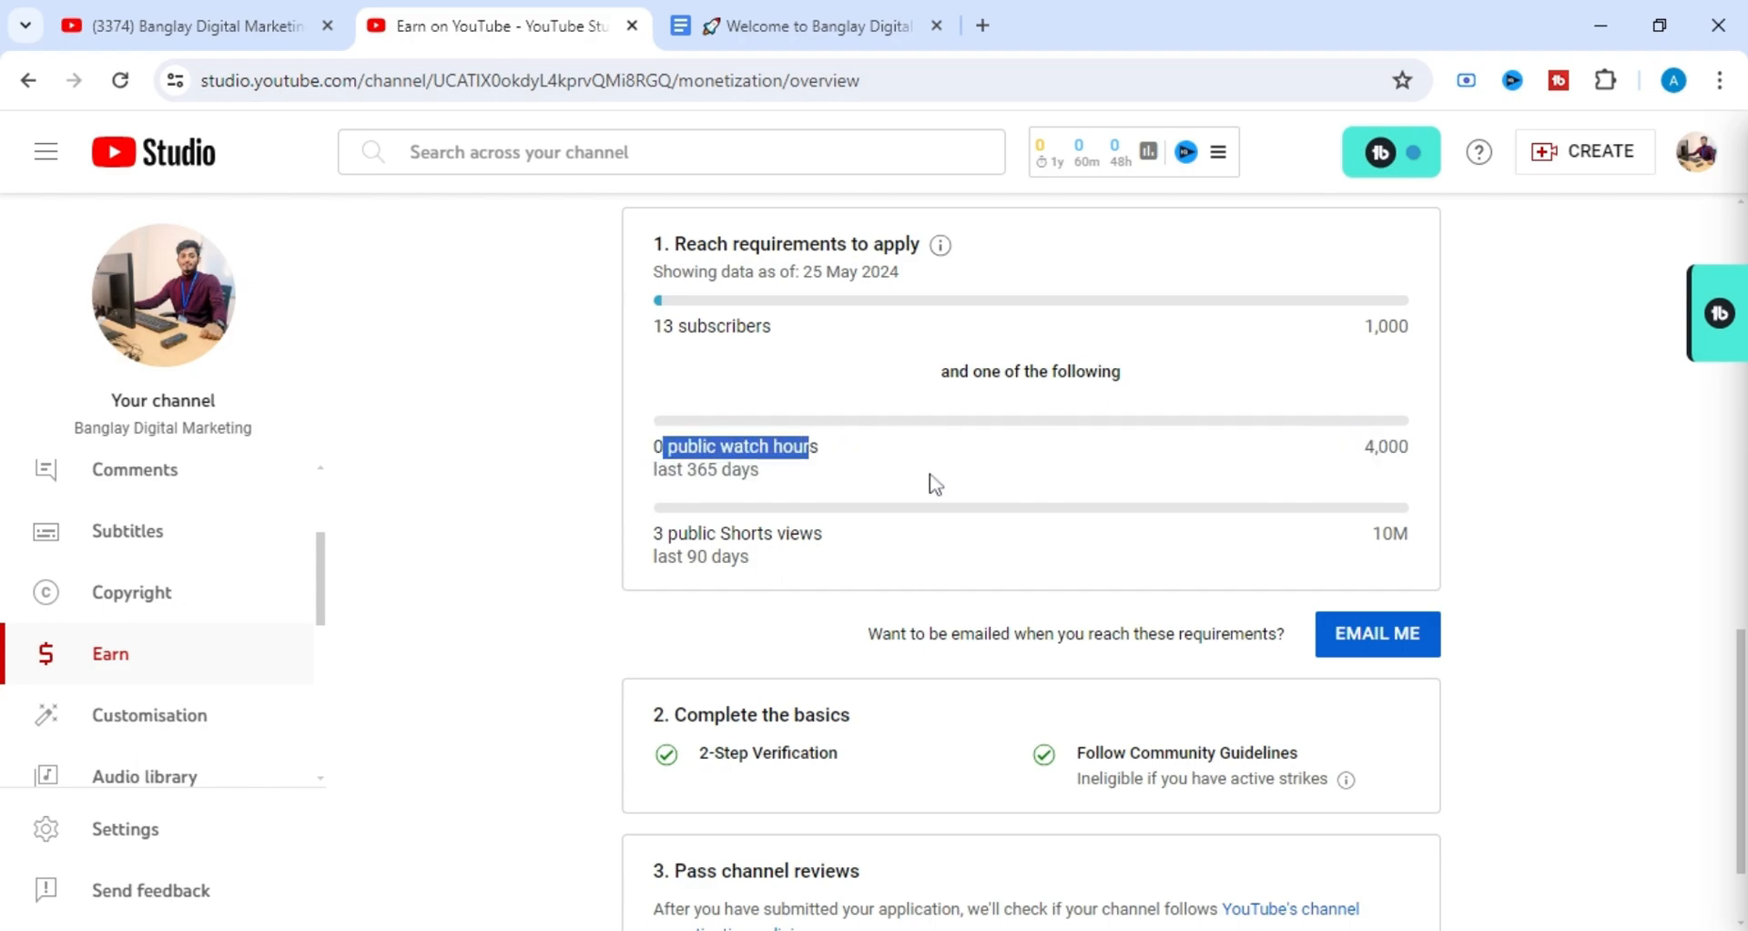
left_click(929, 484)
Highlight the public Shorts views entry and its target again to examine the Shorts route to monetisation.
left_click_drag(720, 534, 654, 534)
left_click(866, 535)
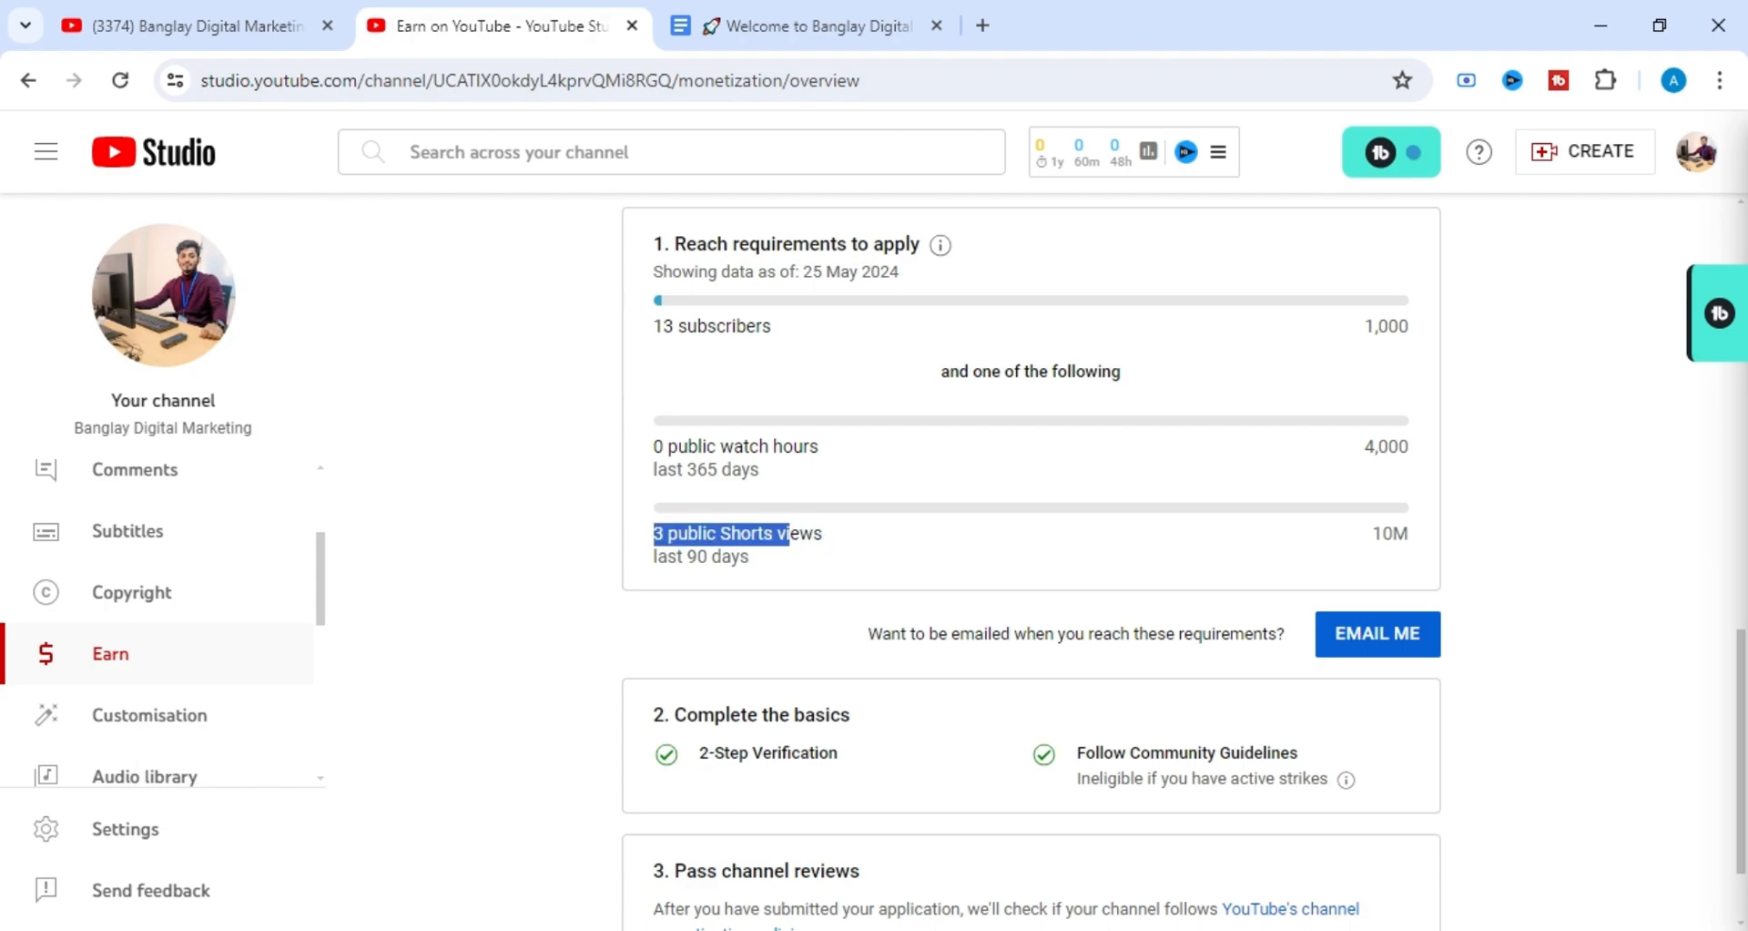
left_click_drag(801, 535, 868, 536)
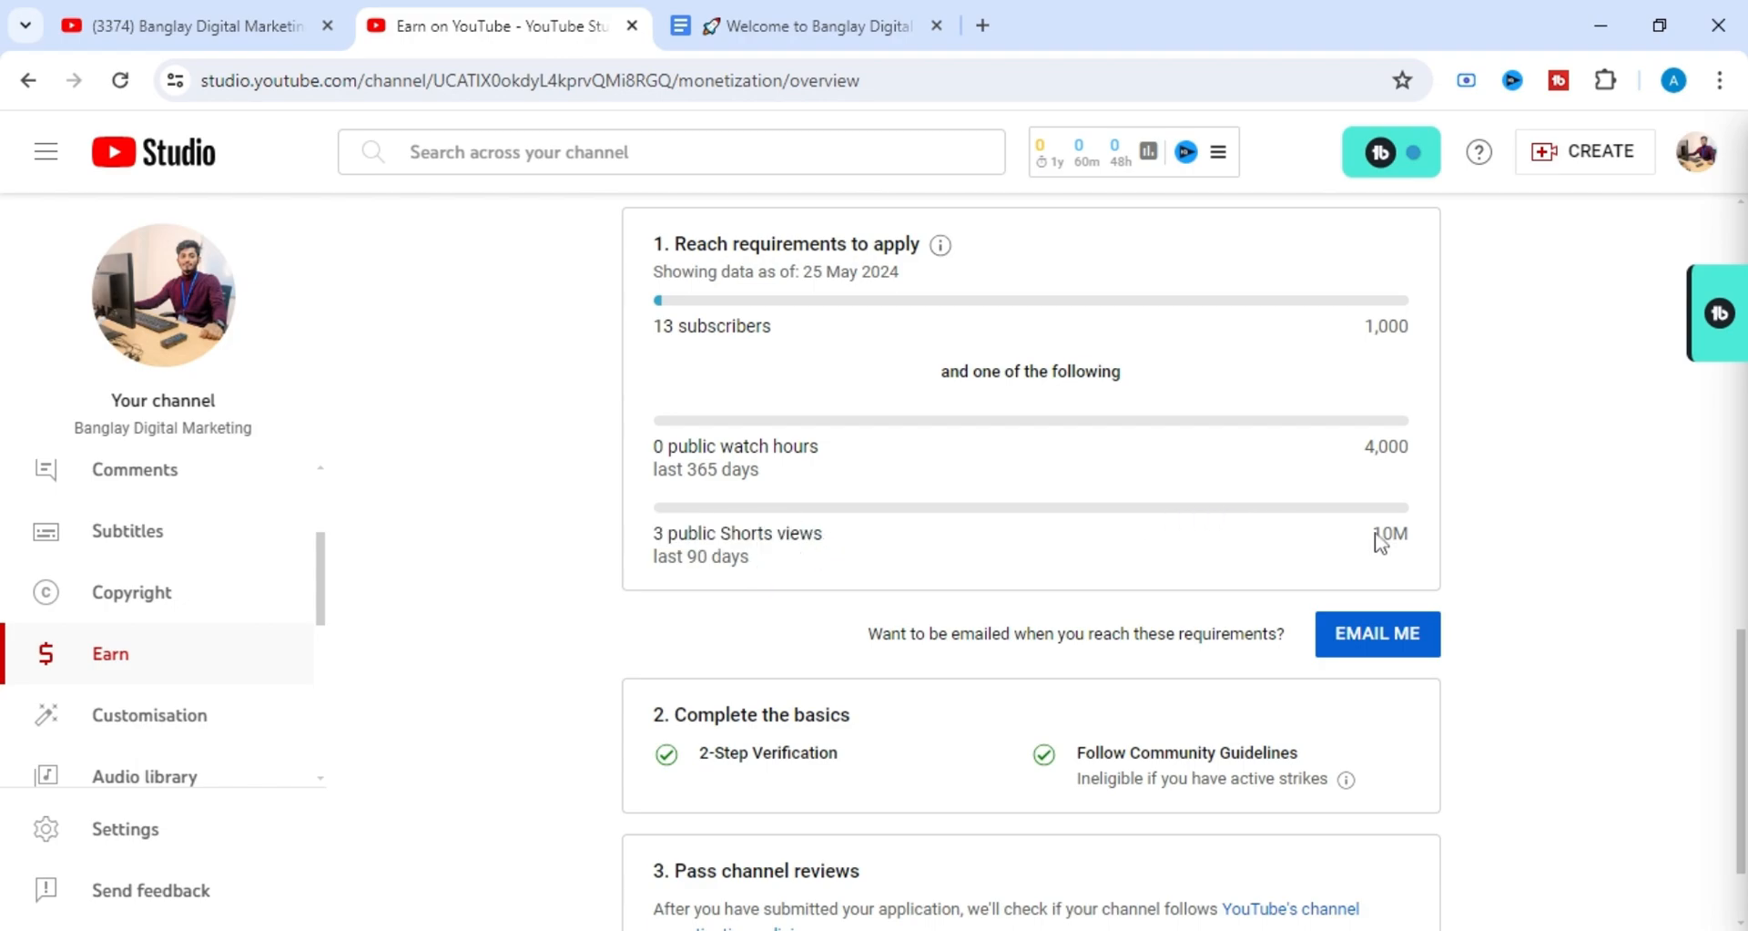
mouse_move(1375, 534)
left_mouse_down()
mouse_move(1462, 531)
mouse_move(1373, 534)
left_mouse_up()
left_click(1379, 567)
Examine the subscriber and watch hours targets, and read through the basics and channel review conditions below them.
triple_click(1418, 328)
left_click_drag(1211, 441, 1217, 515)
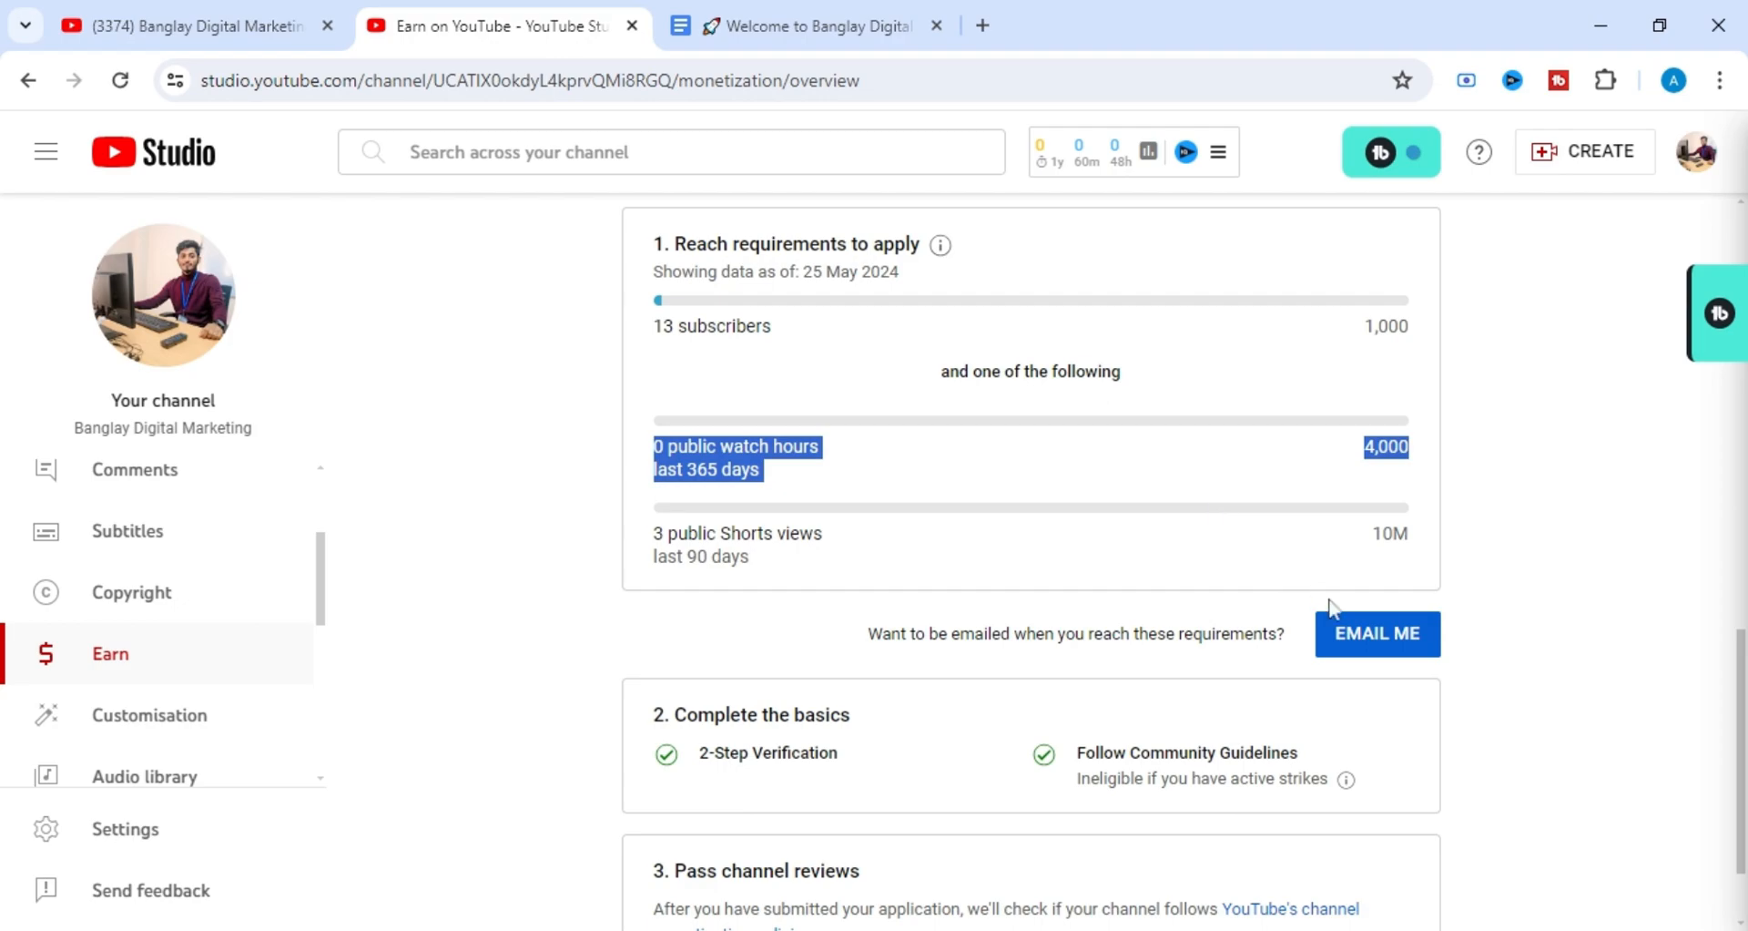
left_click(1176, 547)
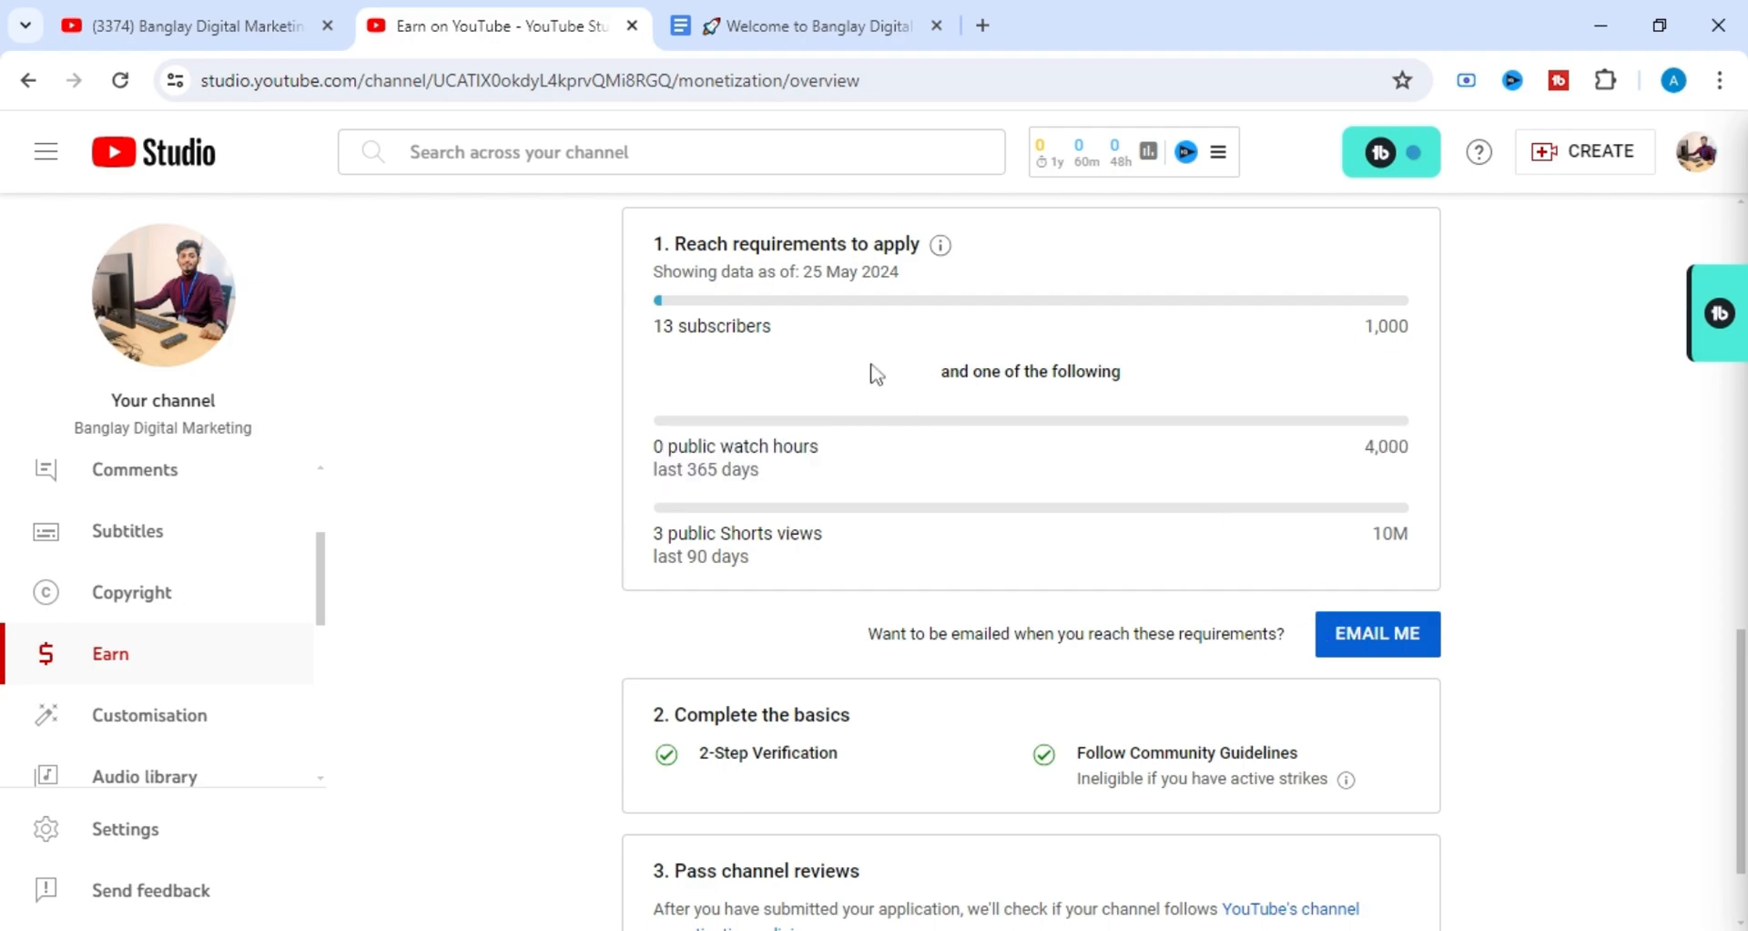
scroll(746, 625, "down", 1)
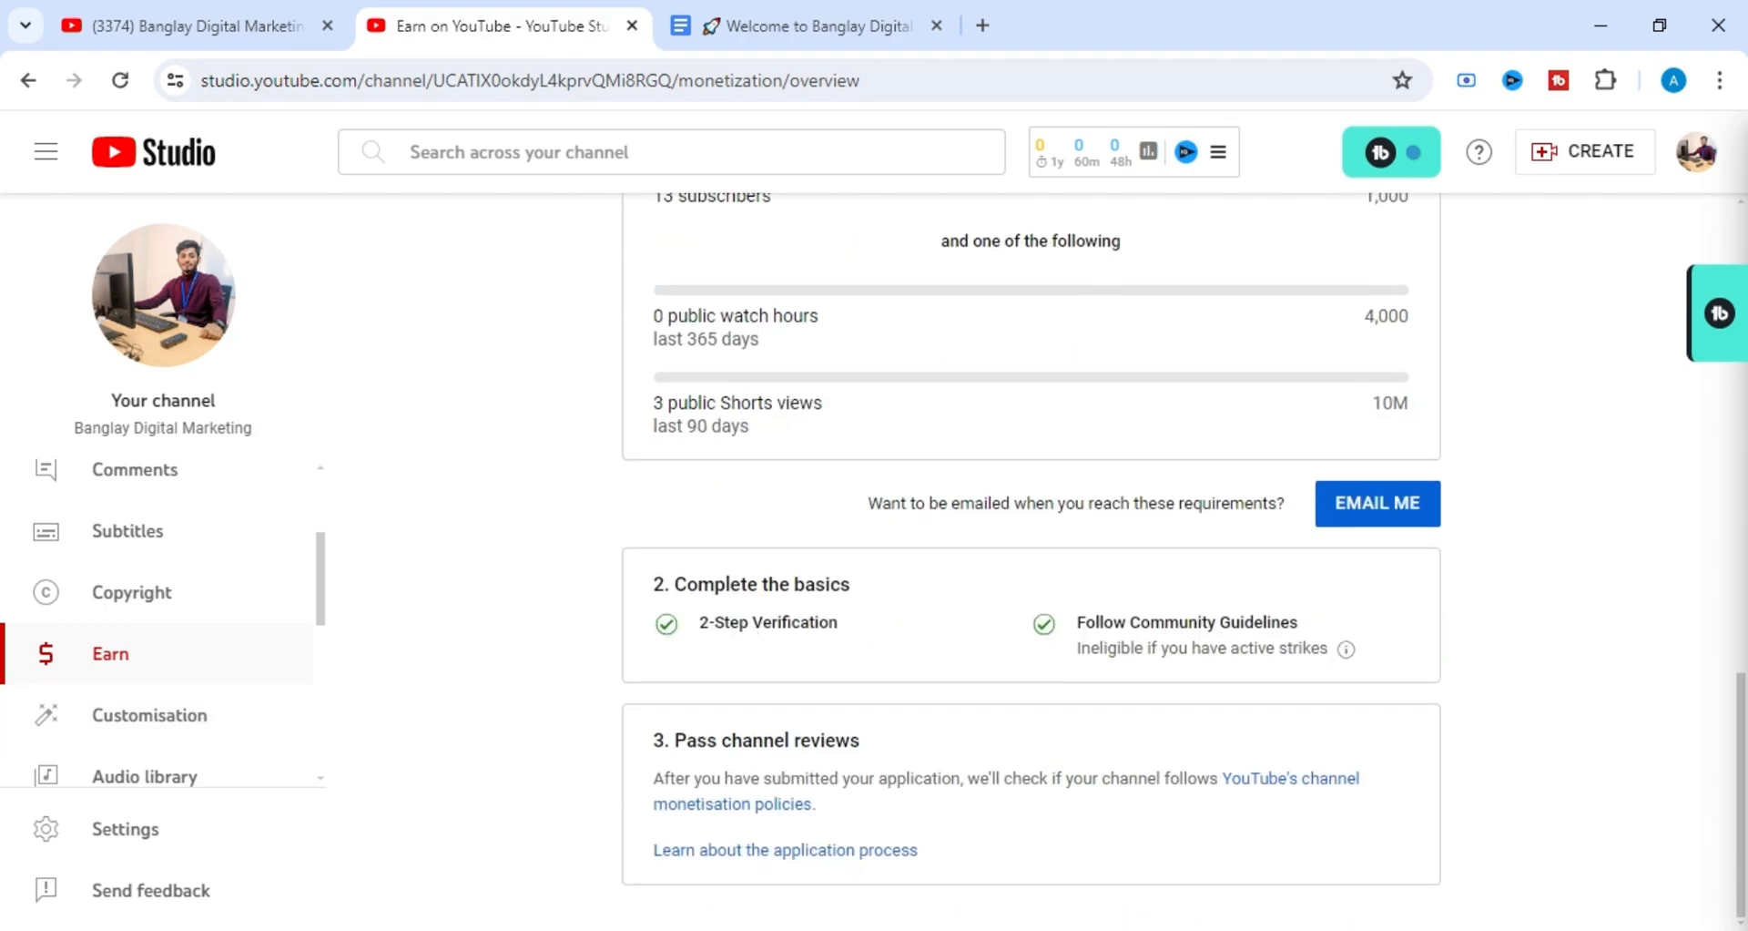
scroll(692, 623, "up", 2)
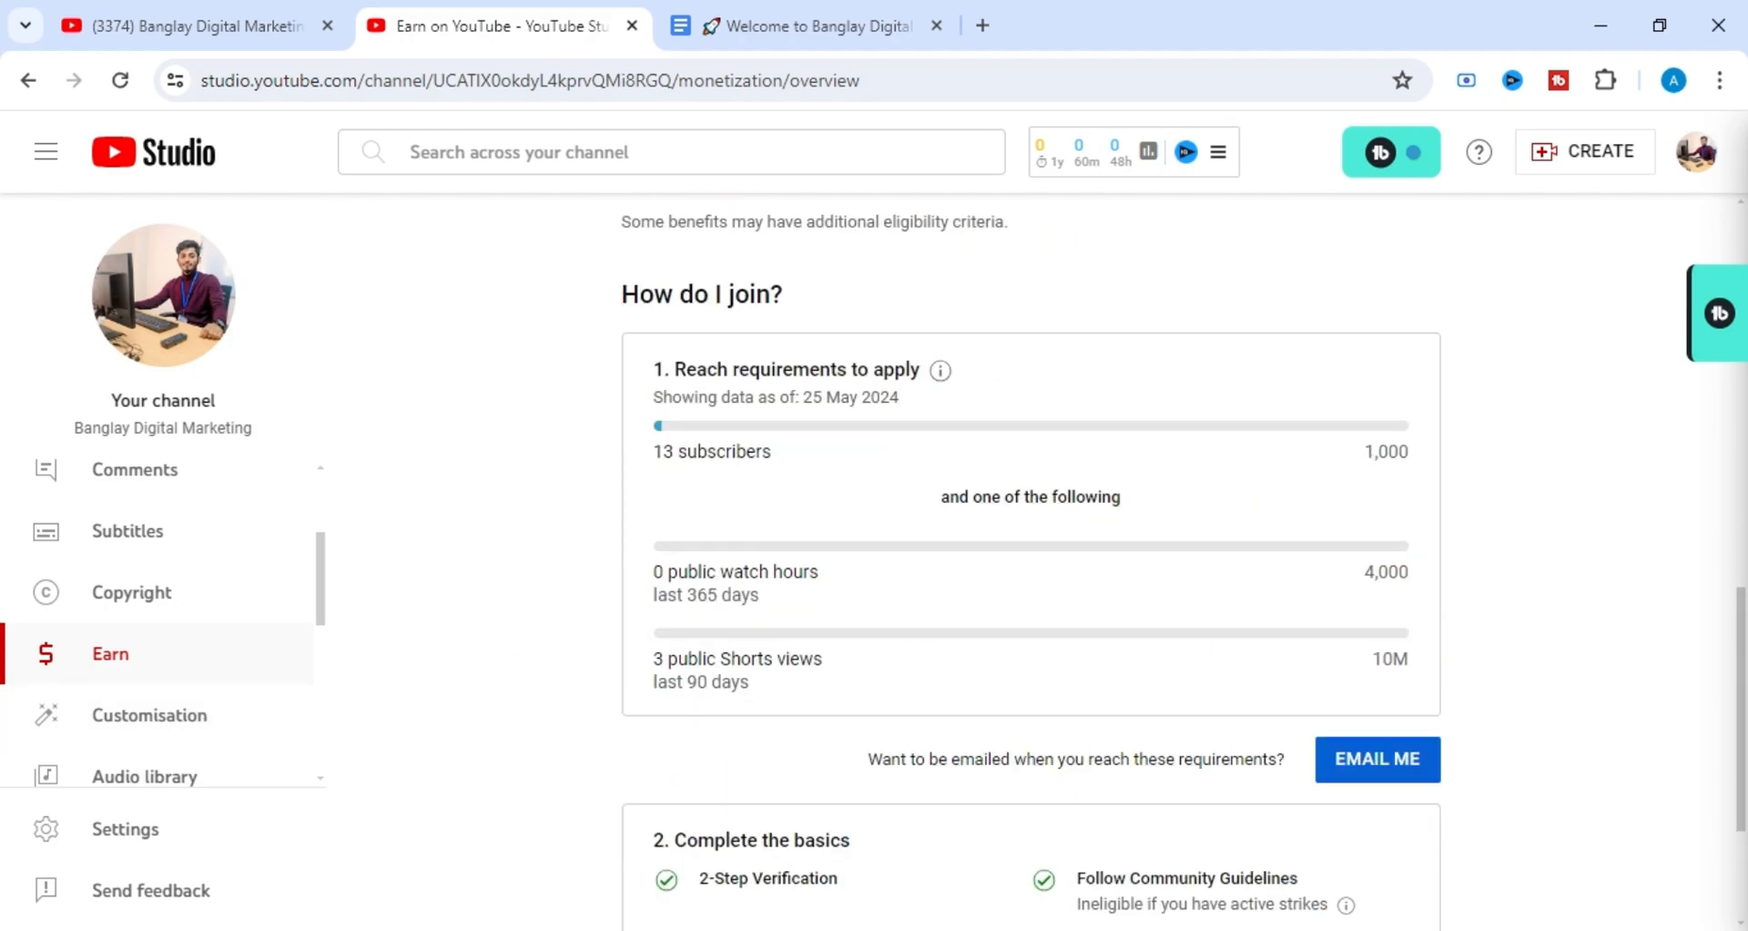
Look through the channel's copyright, analytics and subtitles pages, and return to the comments and mentions.
left_click(178, 602)
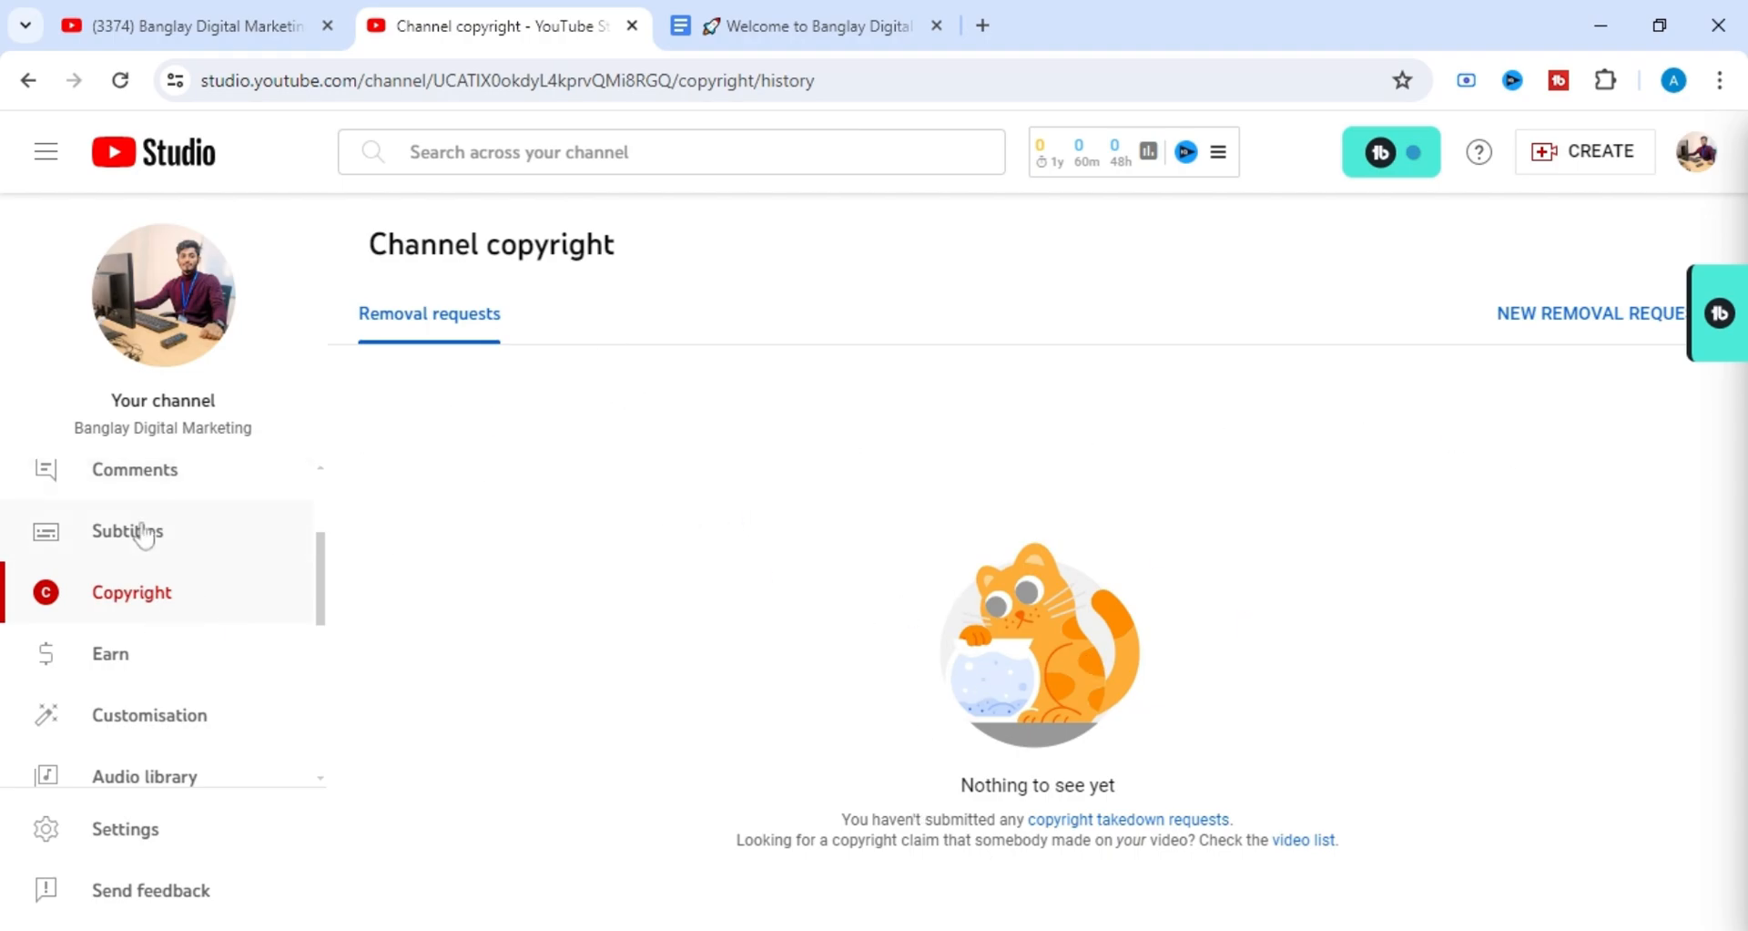
scroll(292, 572, "up", 3)
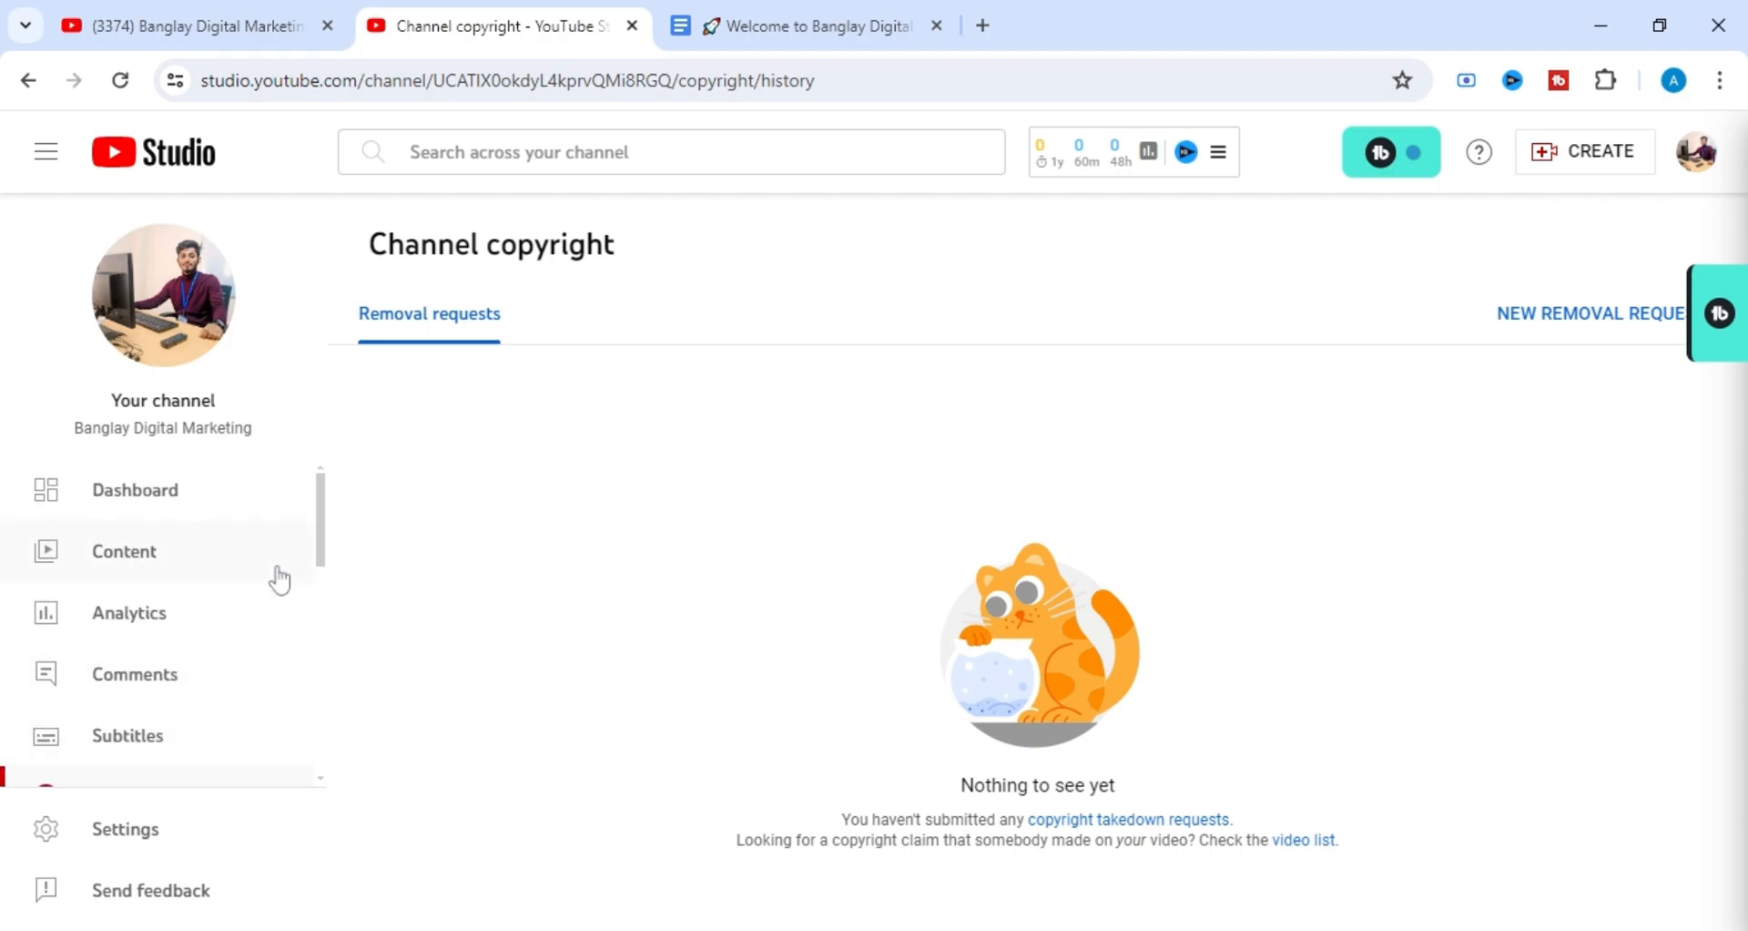
left_click(176, 616)
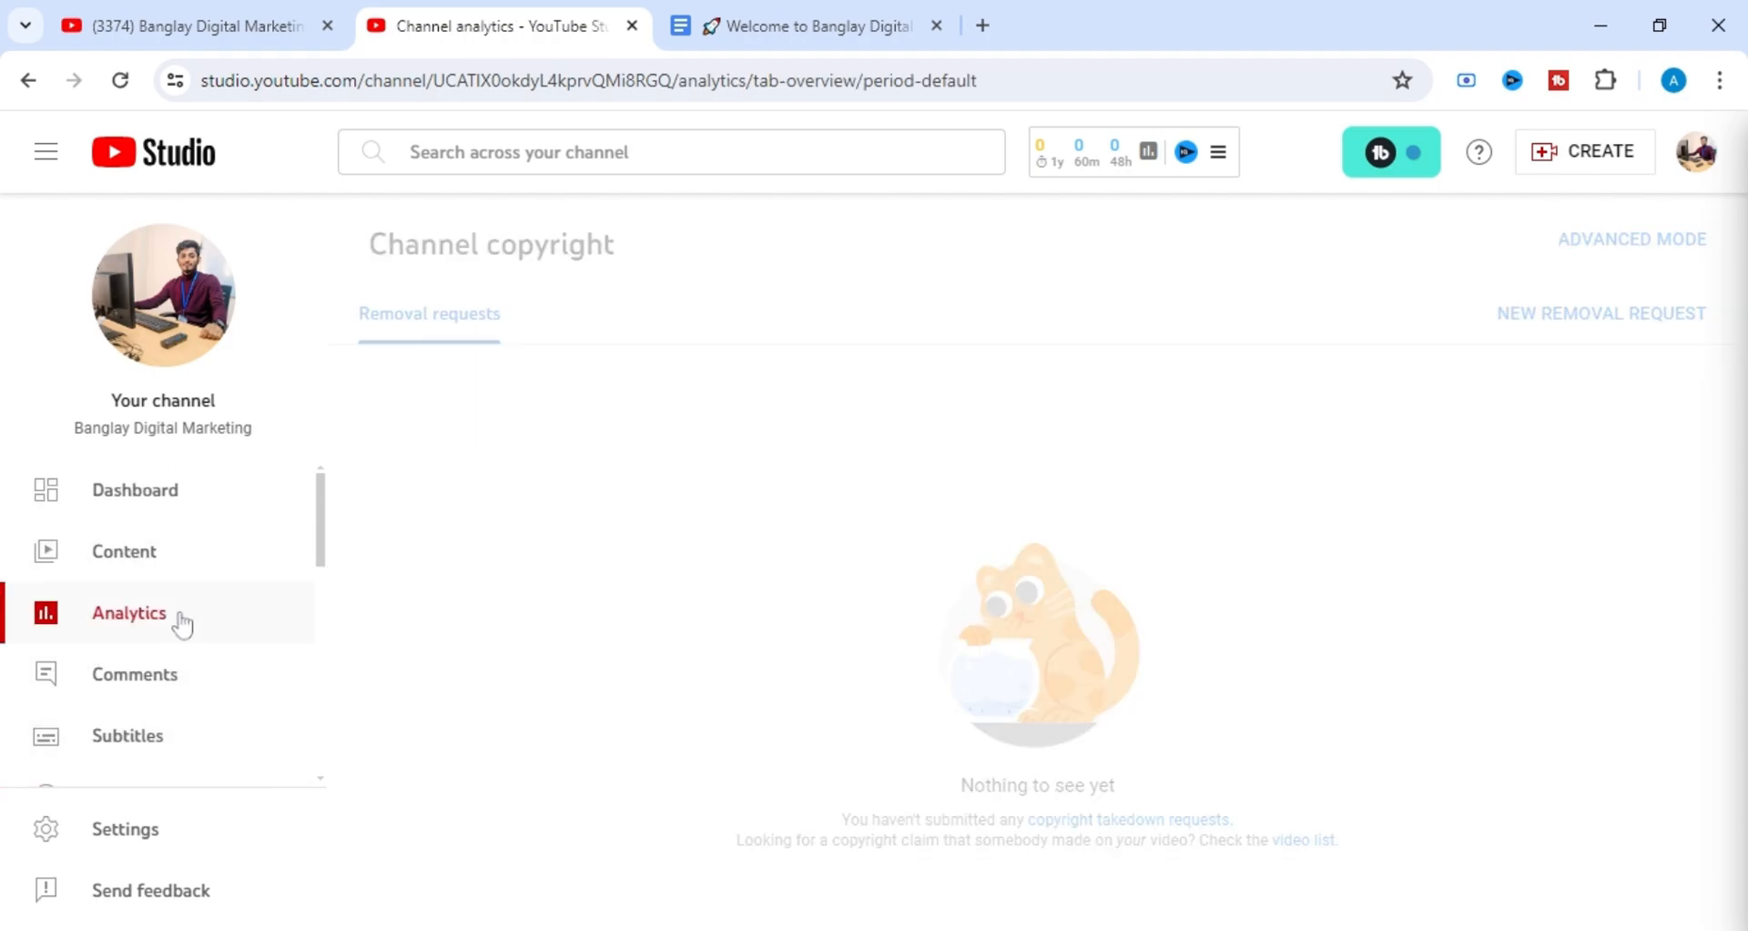
left_click(180, 692)
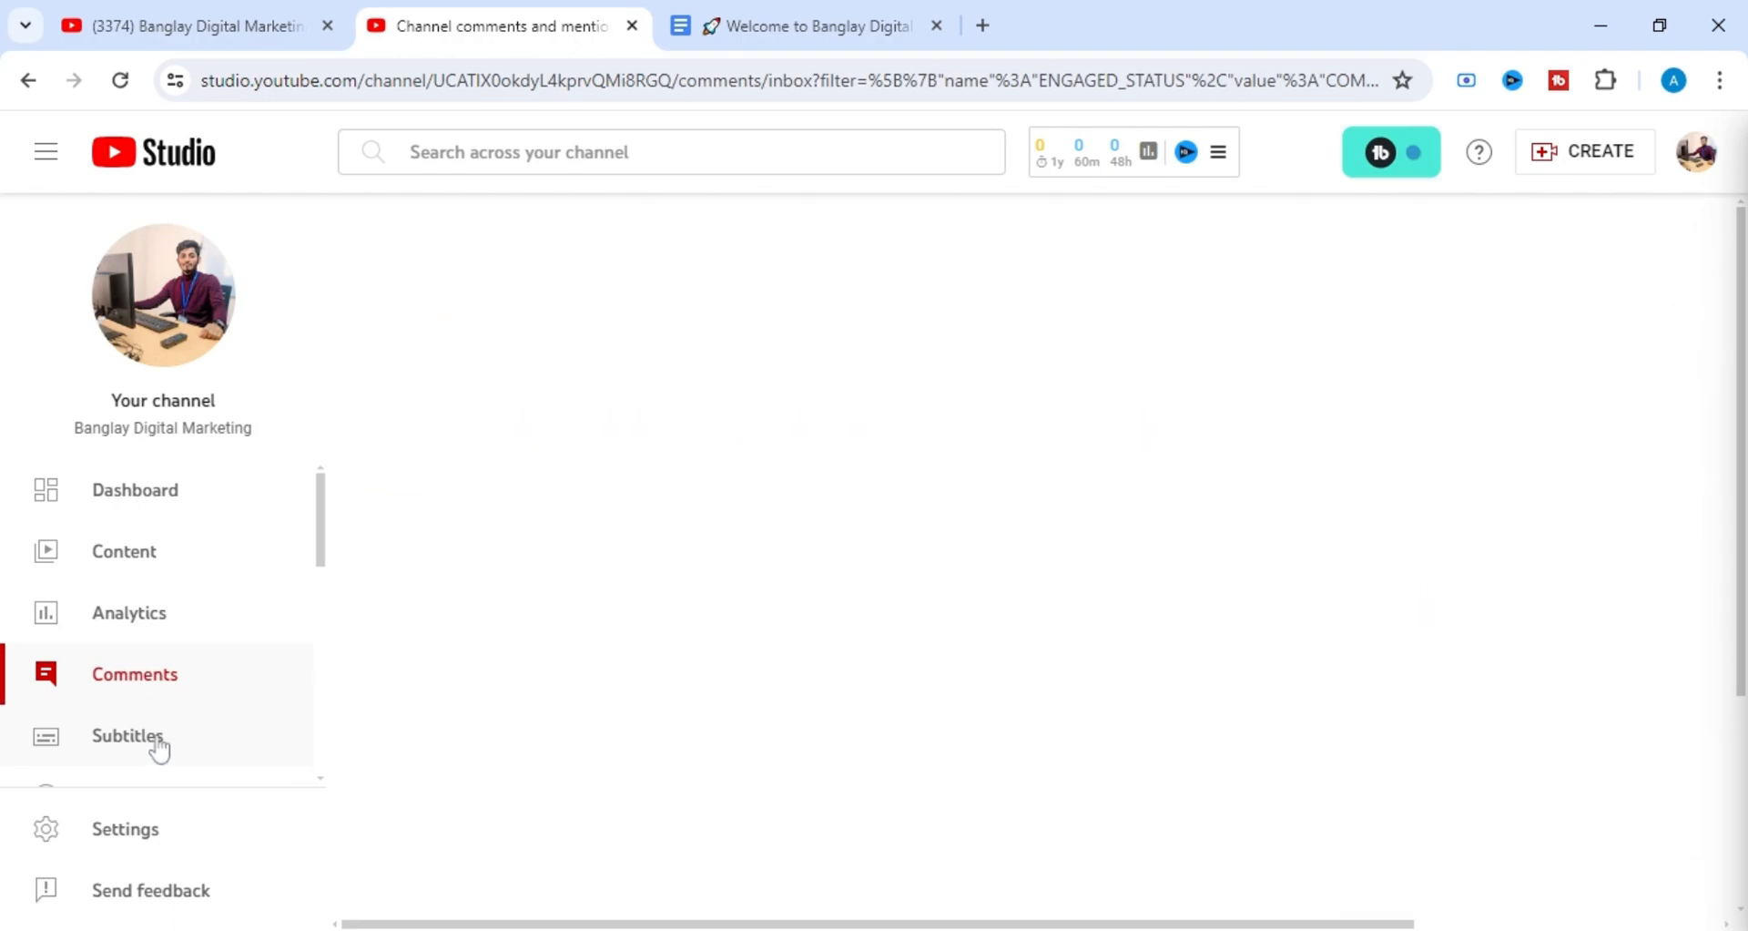
left_click(160, 742)
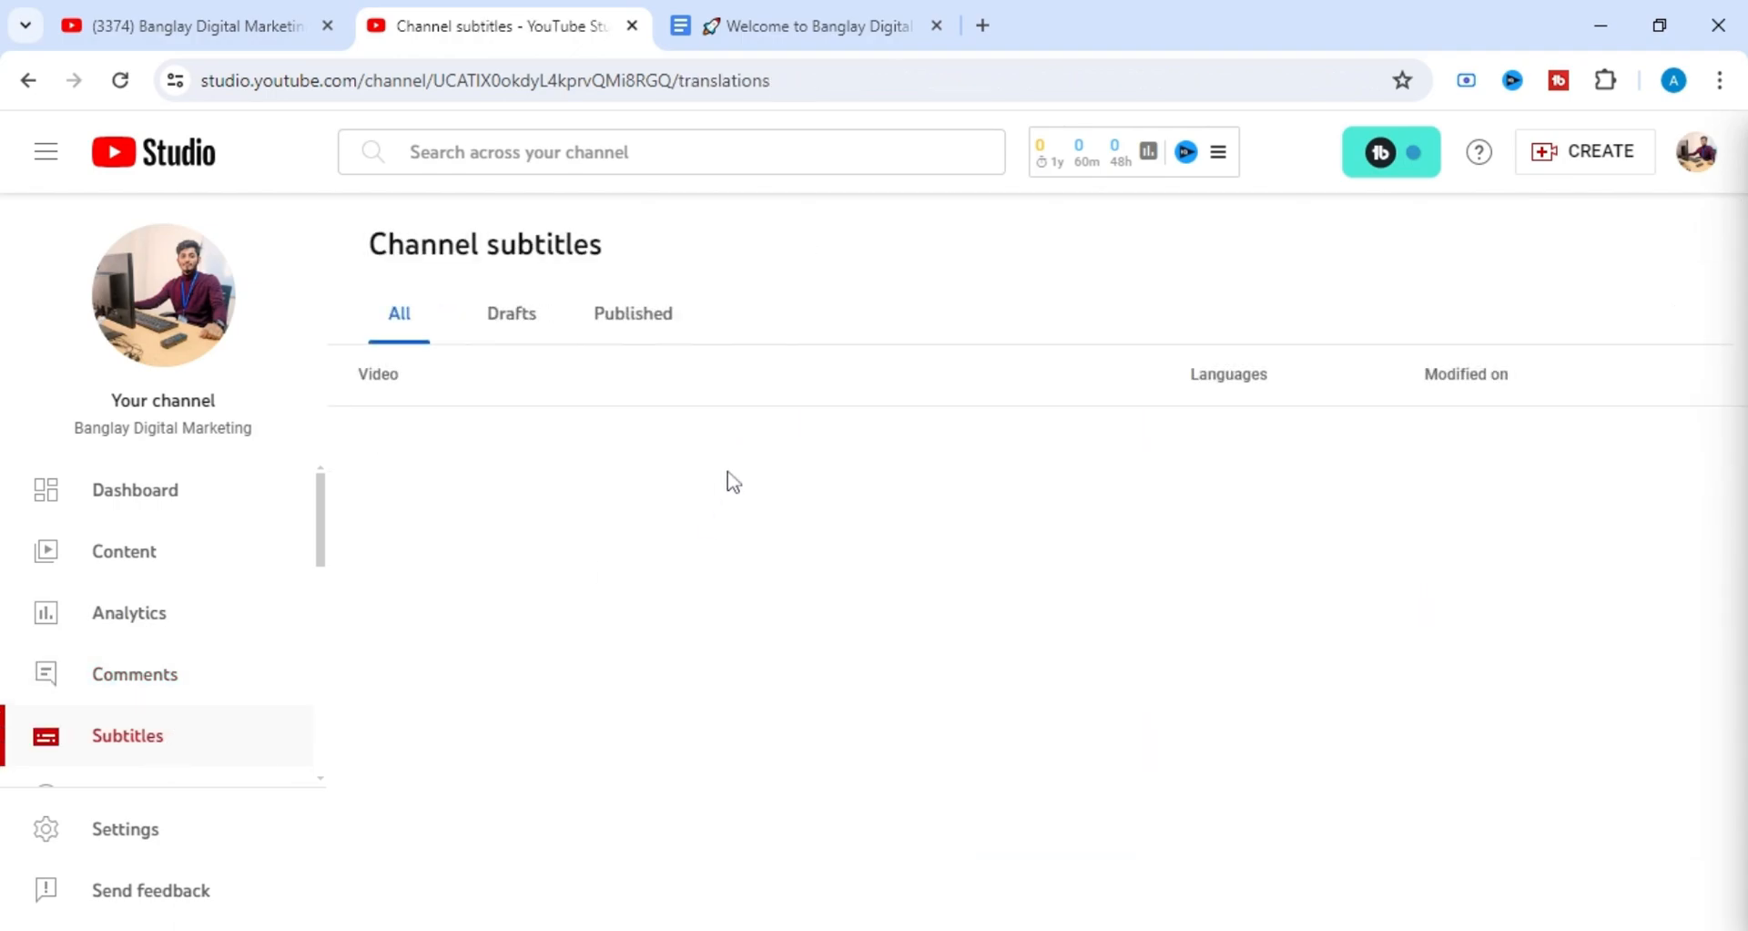
left_click(188, 690)
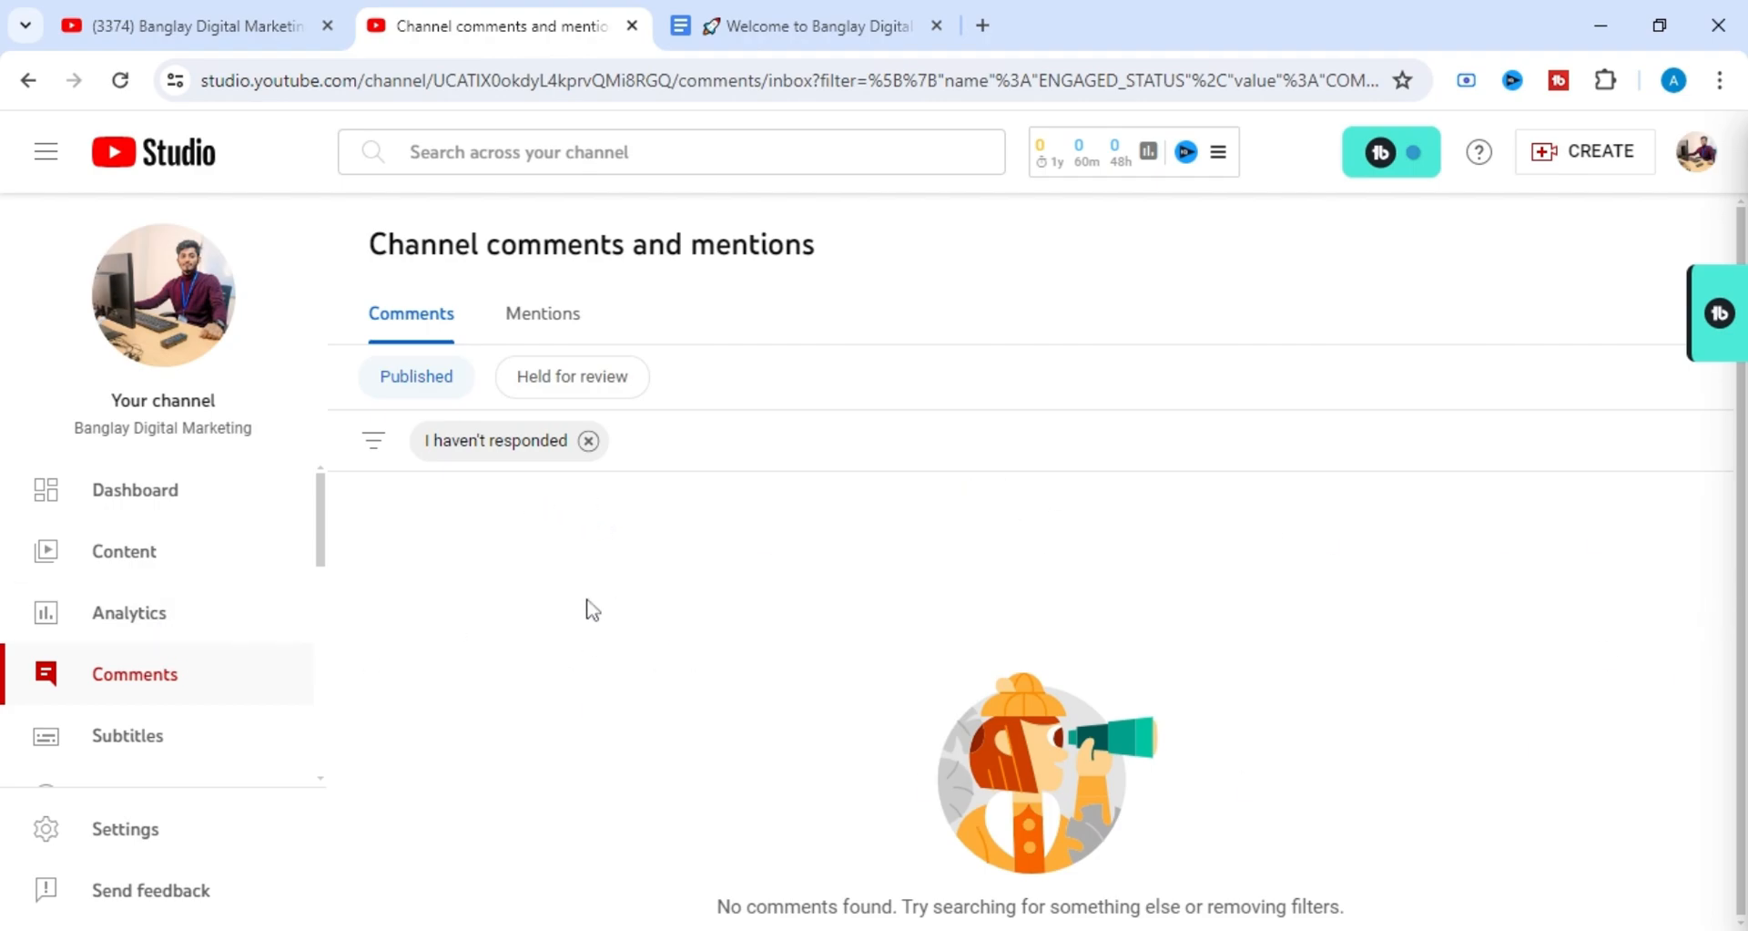
Open the channel analytics overview and examine the views, watch time, subscribers and realtime figures.
left_click(130, 624)
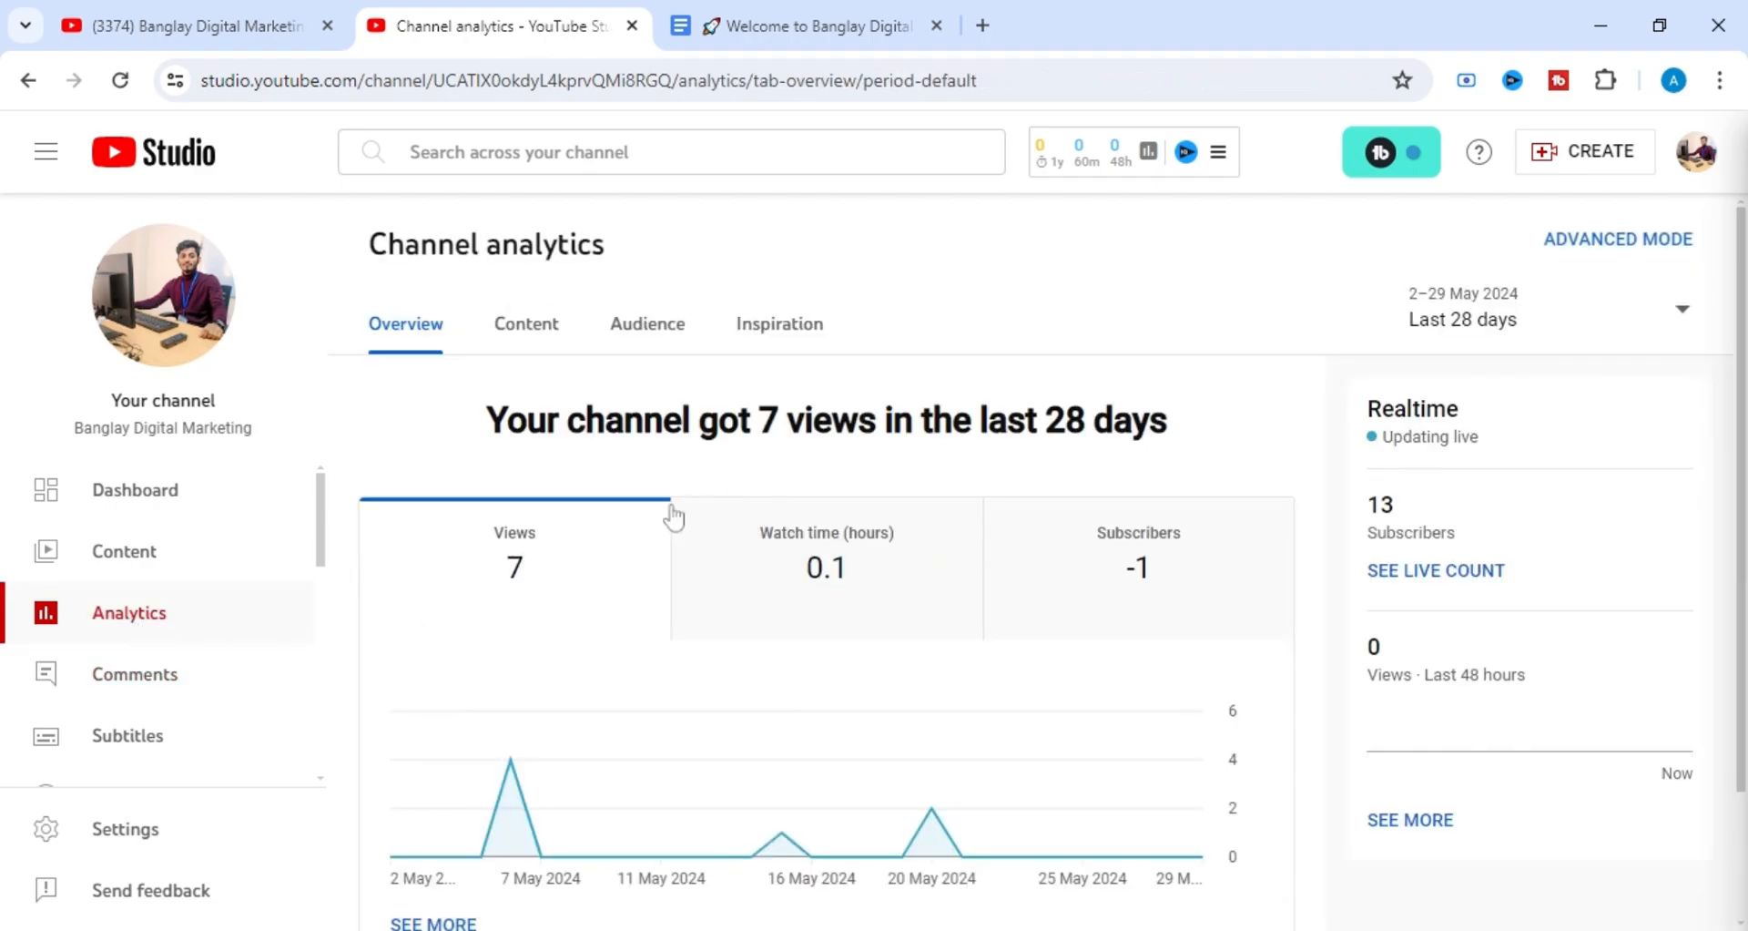
scroll(976, 499, "down", 1)
scroll(983, 508, "up", 1)
scroll(581, 597, "down", 1)
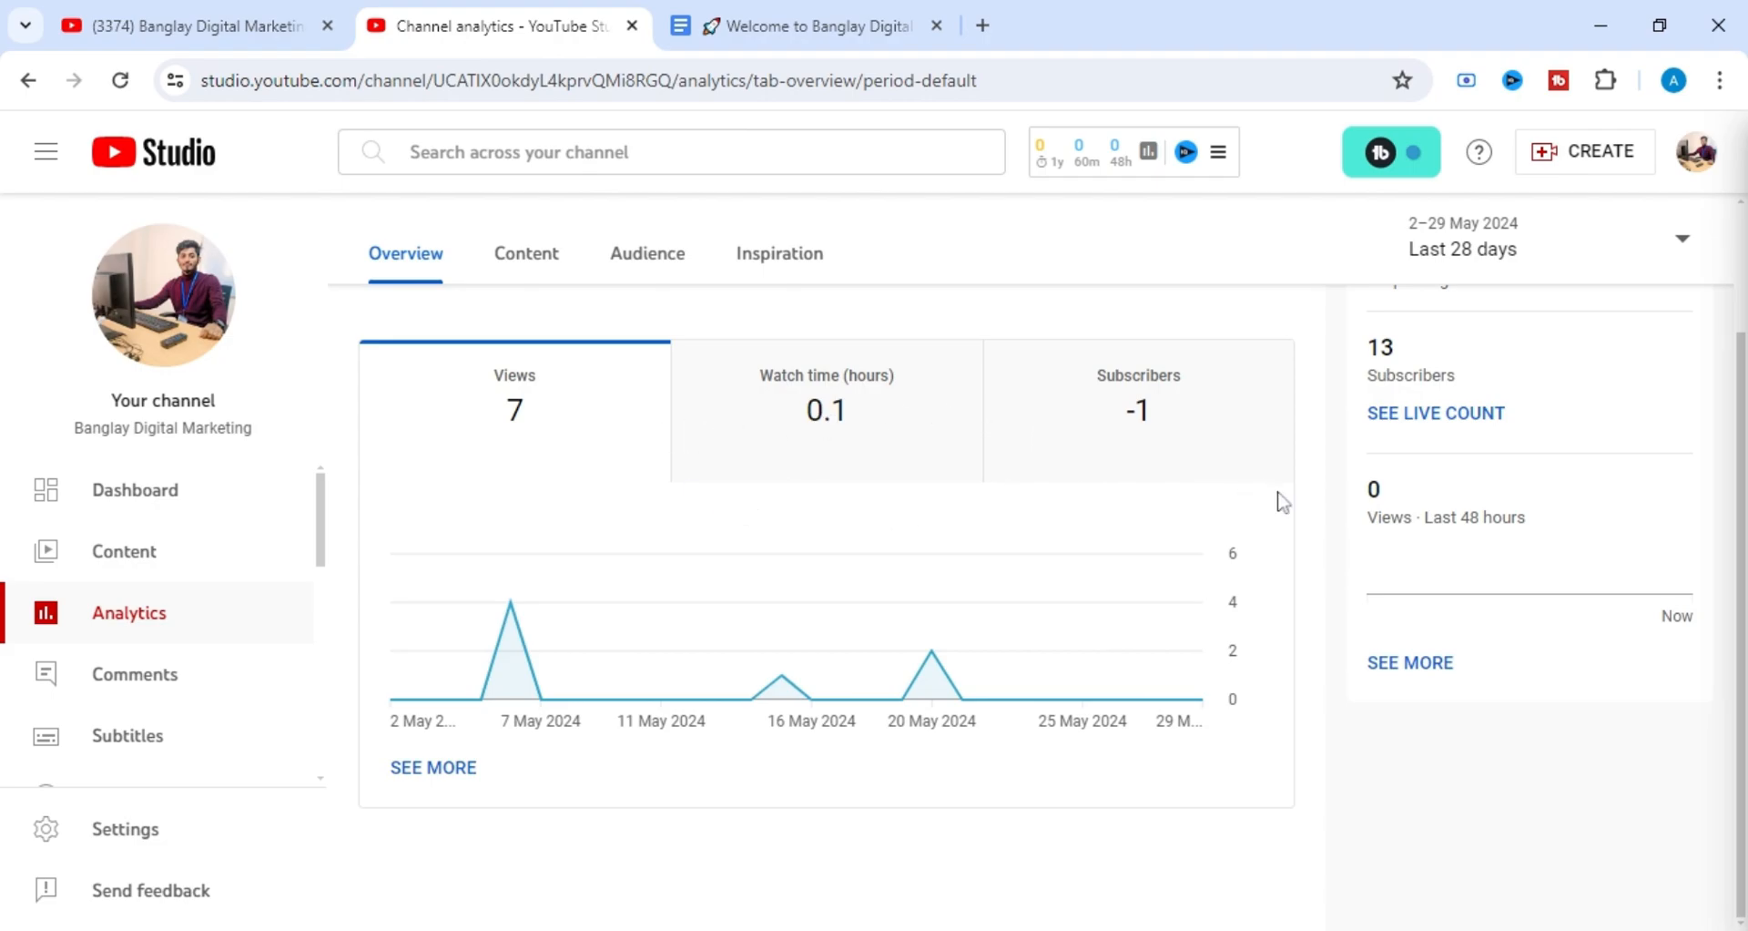
scroll(1123, 511, "up", 1)
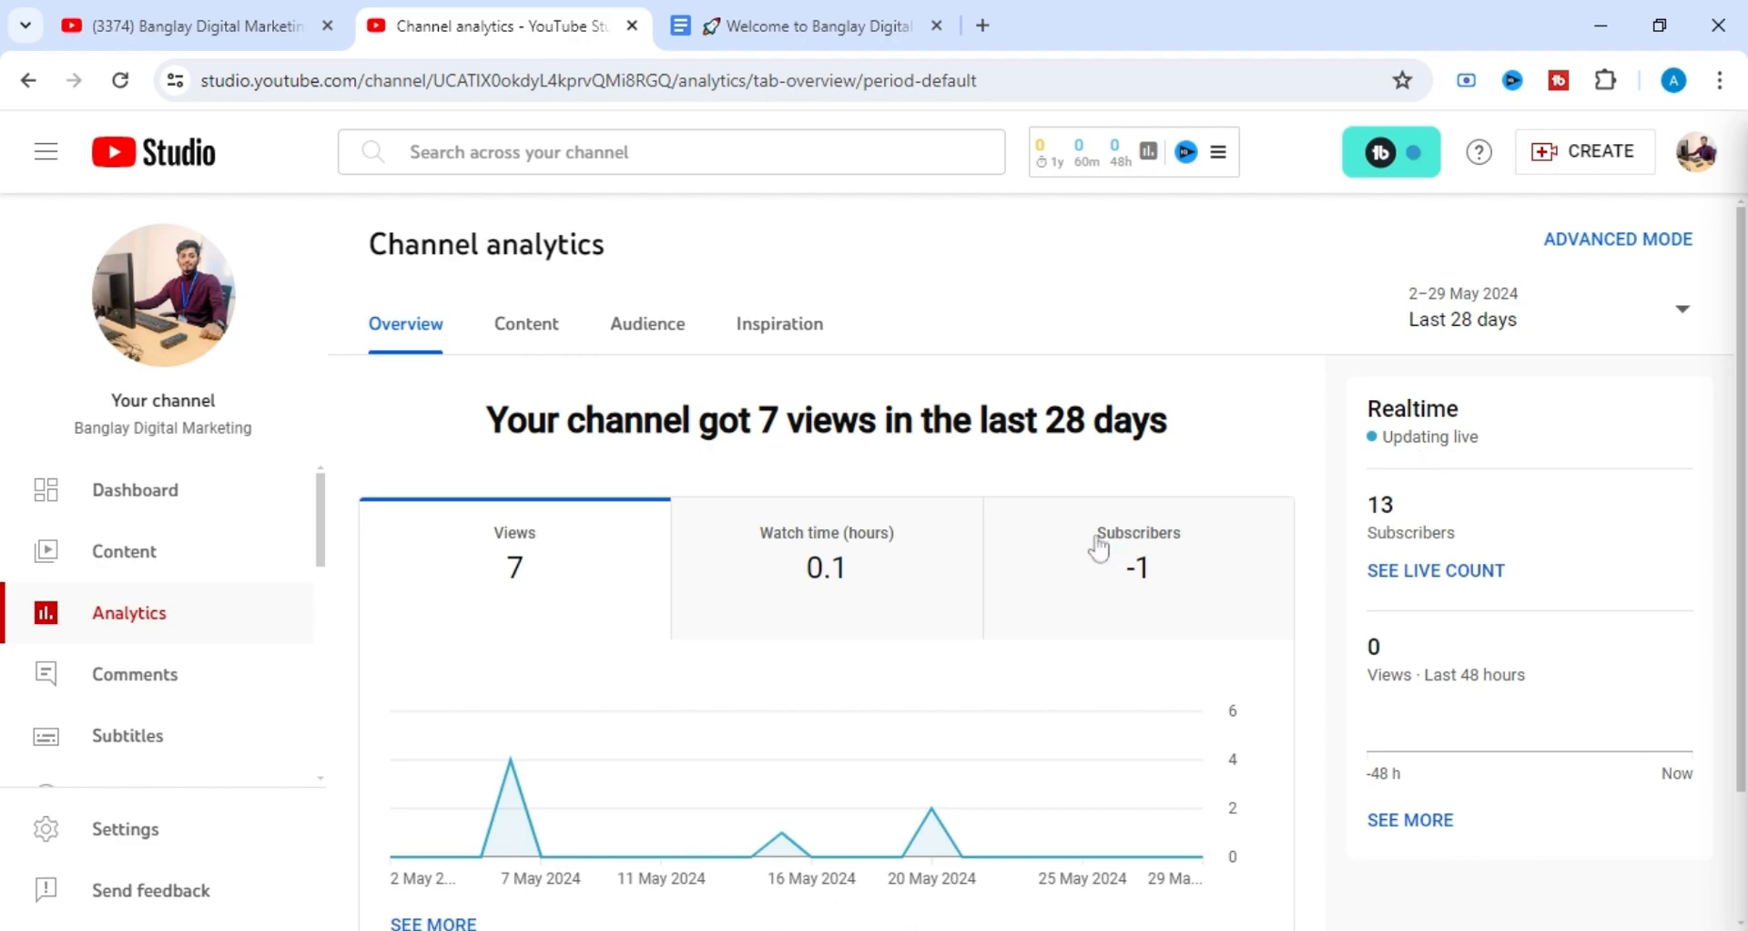
scroll(1088, 547, "down", 1)
scroll(678, 516, "up", 1)
Switch the channel analytics from content to audience and read through the audience reports.
left_click(521, 337)
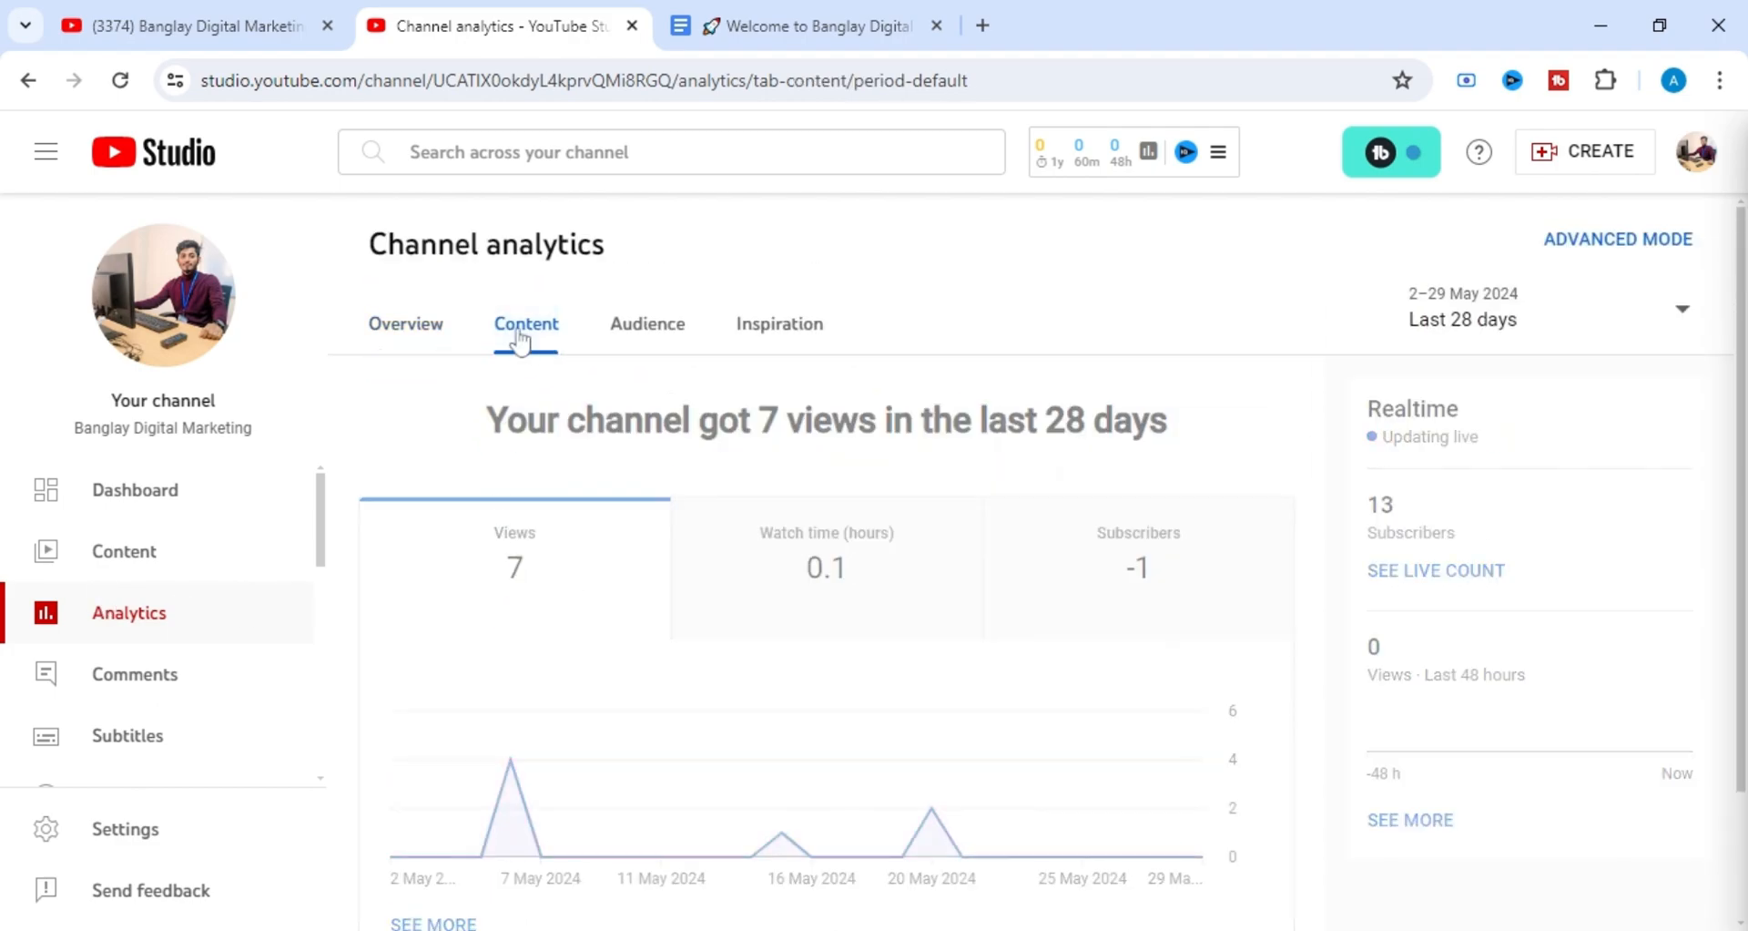
left_click(663, 347)
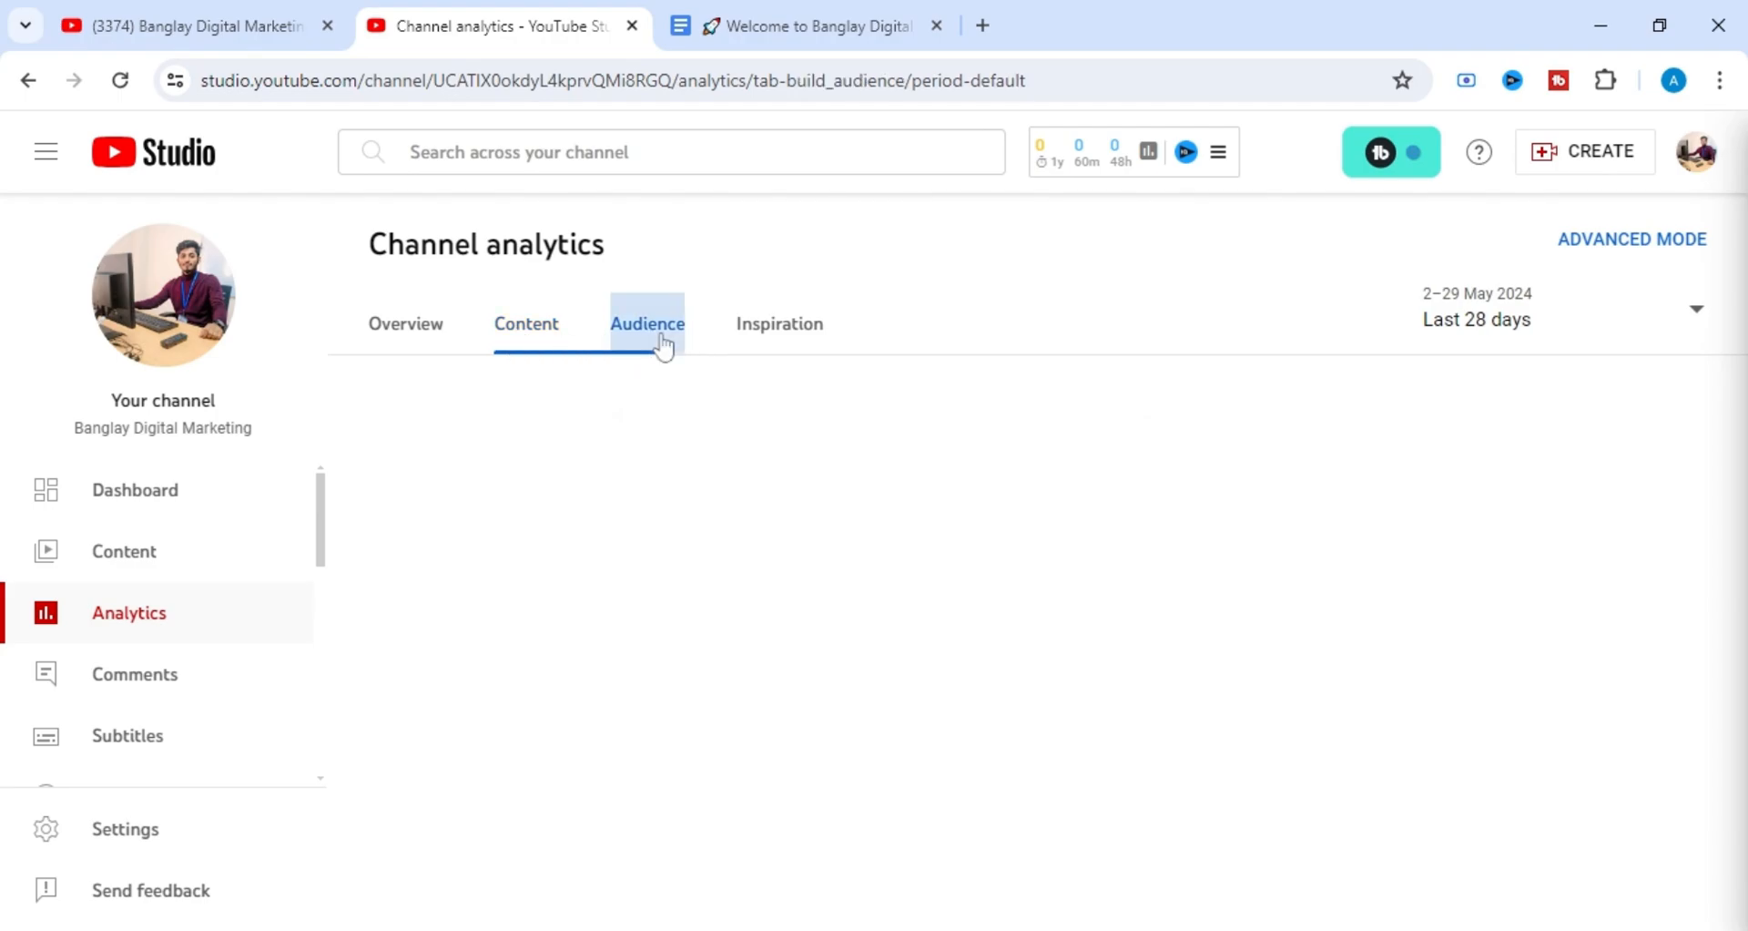
scroll(721, 510, "down", 5)
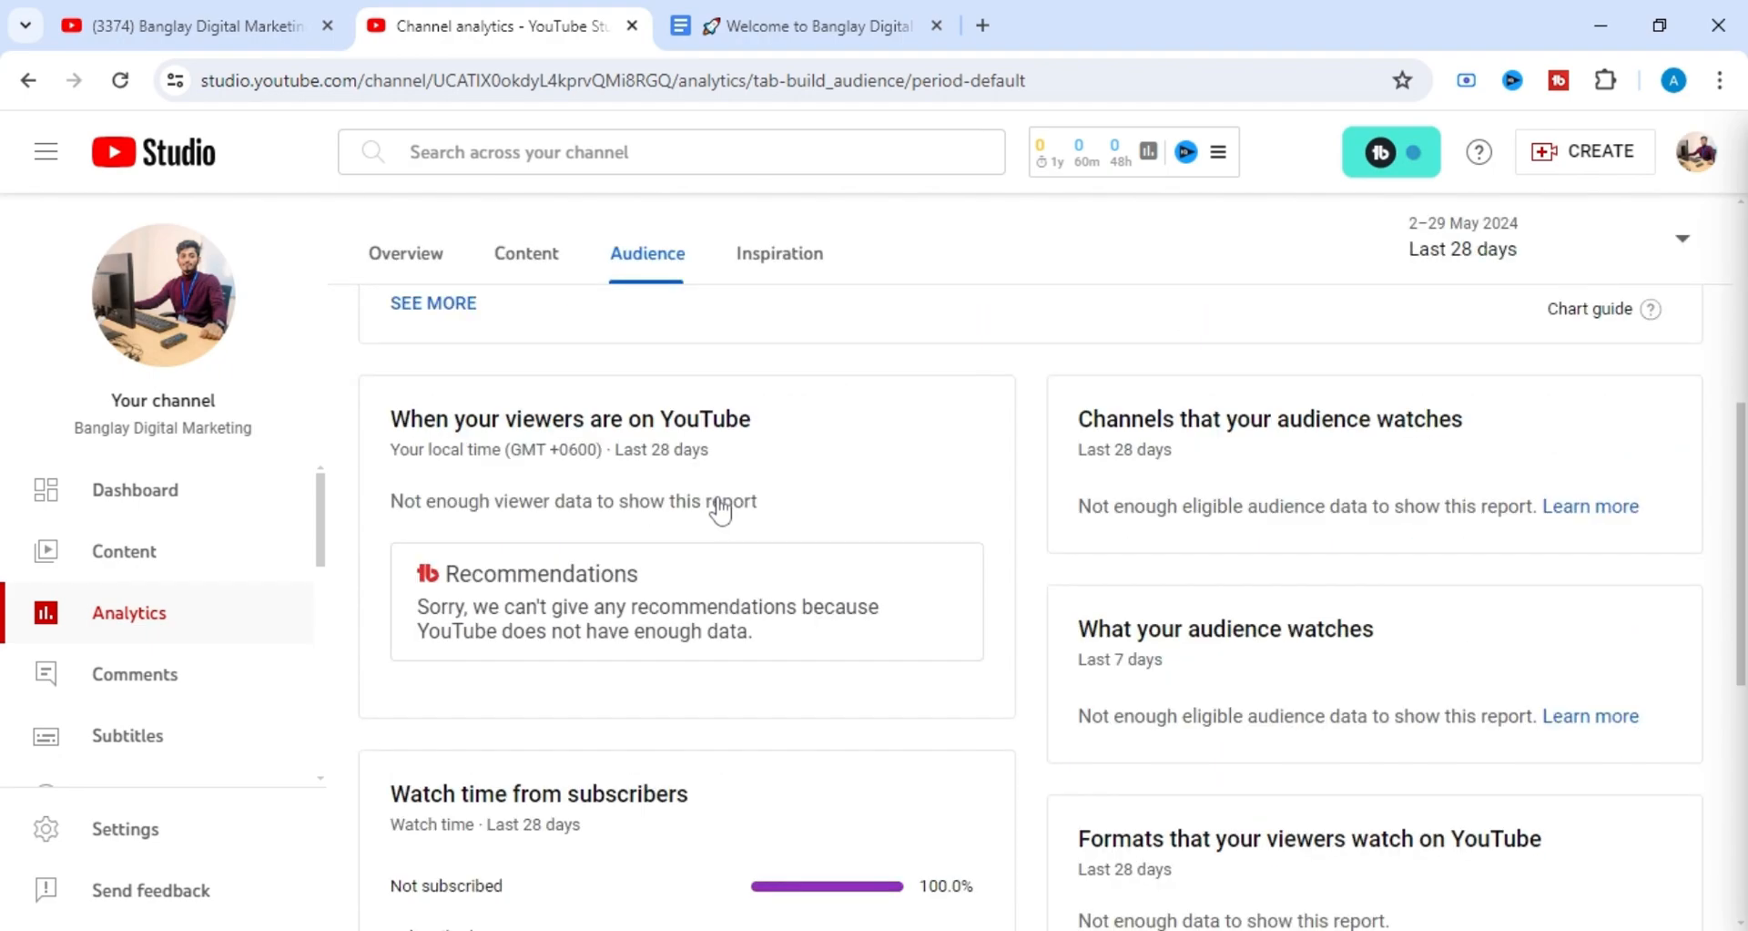
scroll(719, 507, "down", 5)
scroll(538, 483, "up", 1)
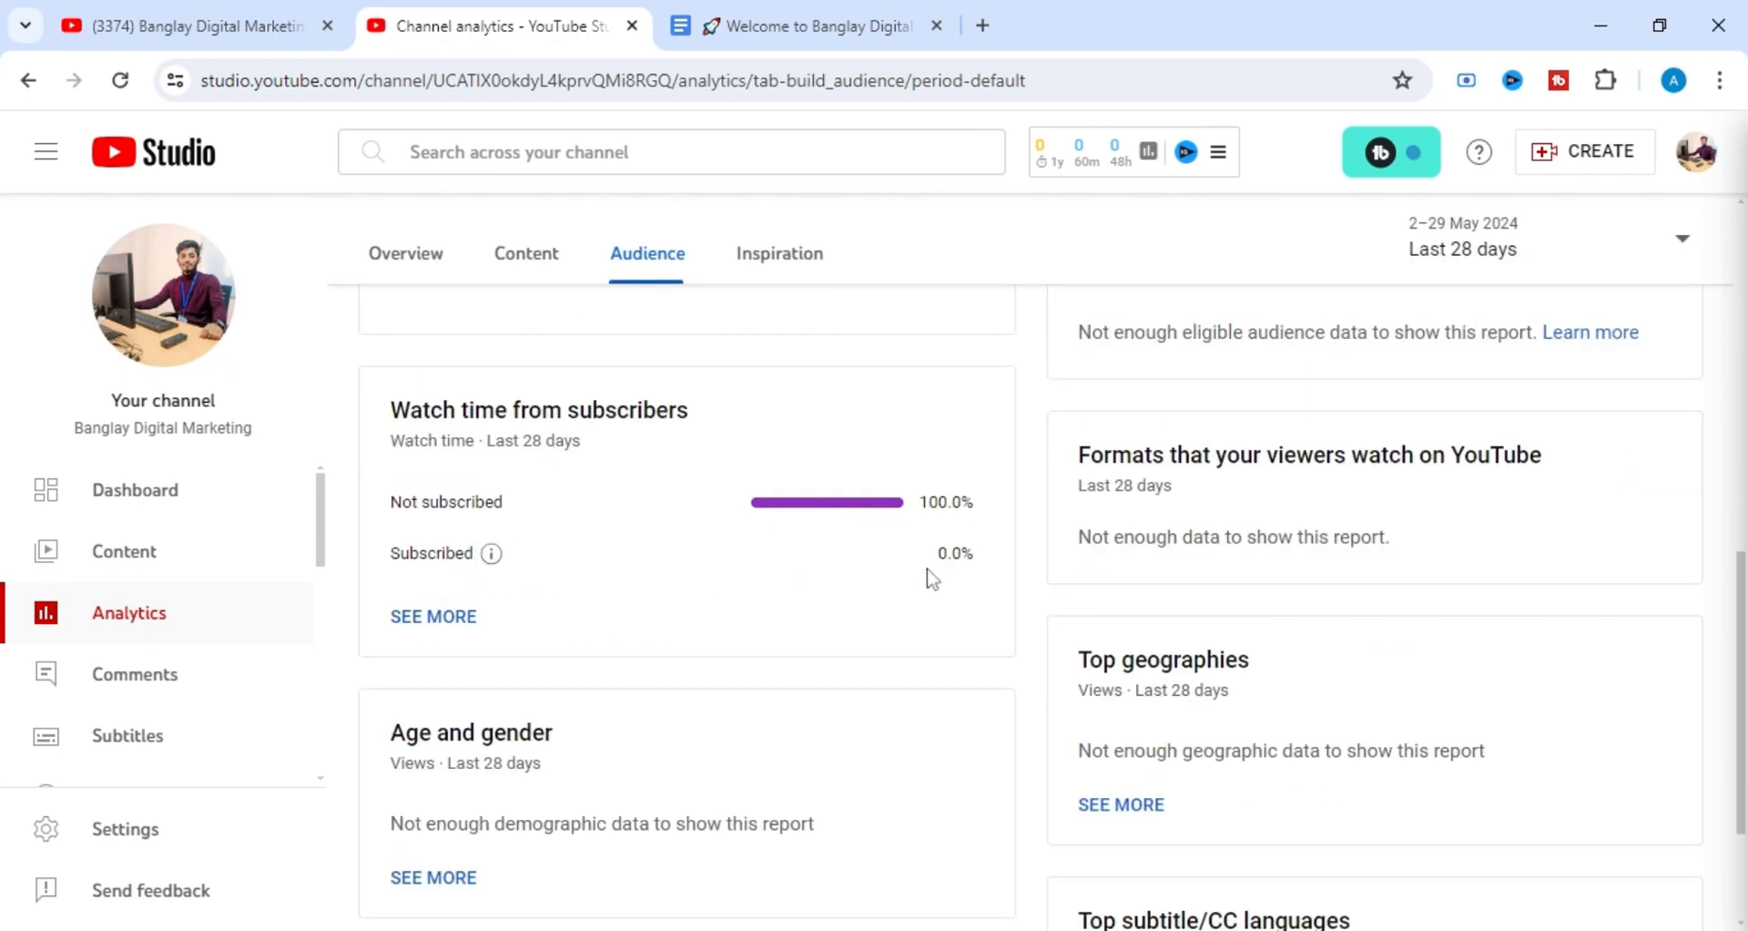
Examine the audience reports on subscriber watch time, age and gender, geographies and viewing times, then return to the channel analytics heading.
scroll(1072, 571, "down", 2)
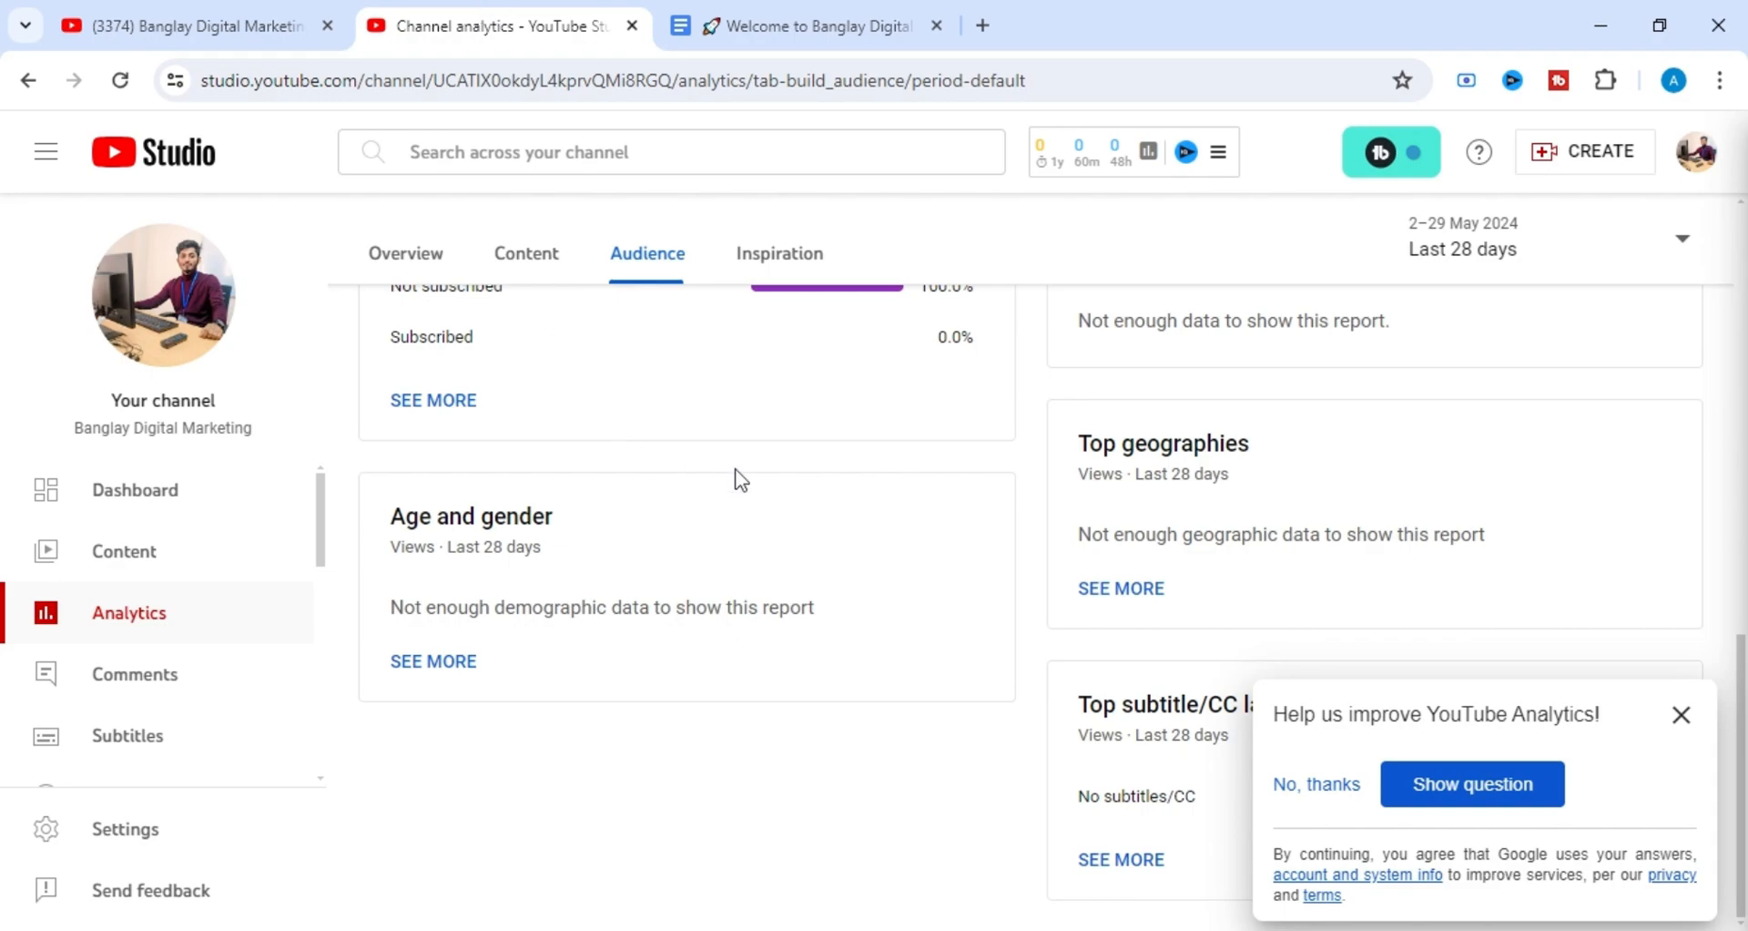
scroll(780, 543, "up", 1)
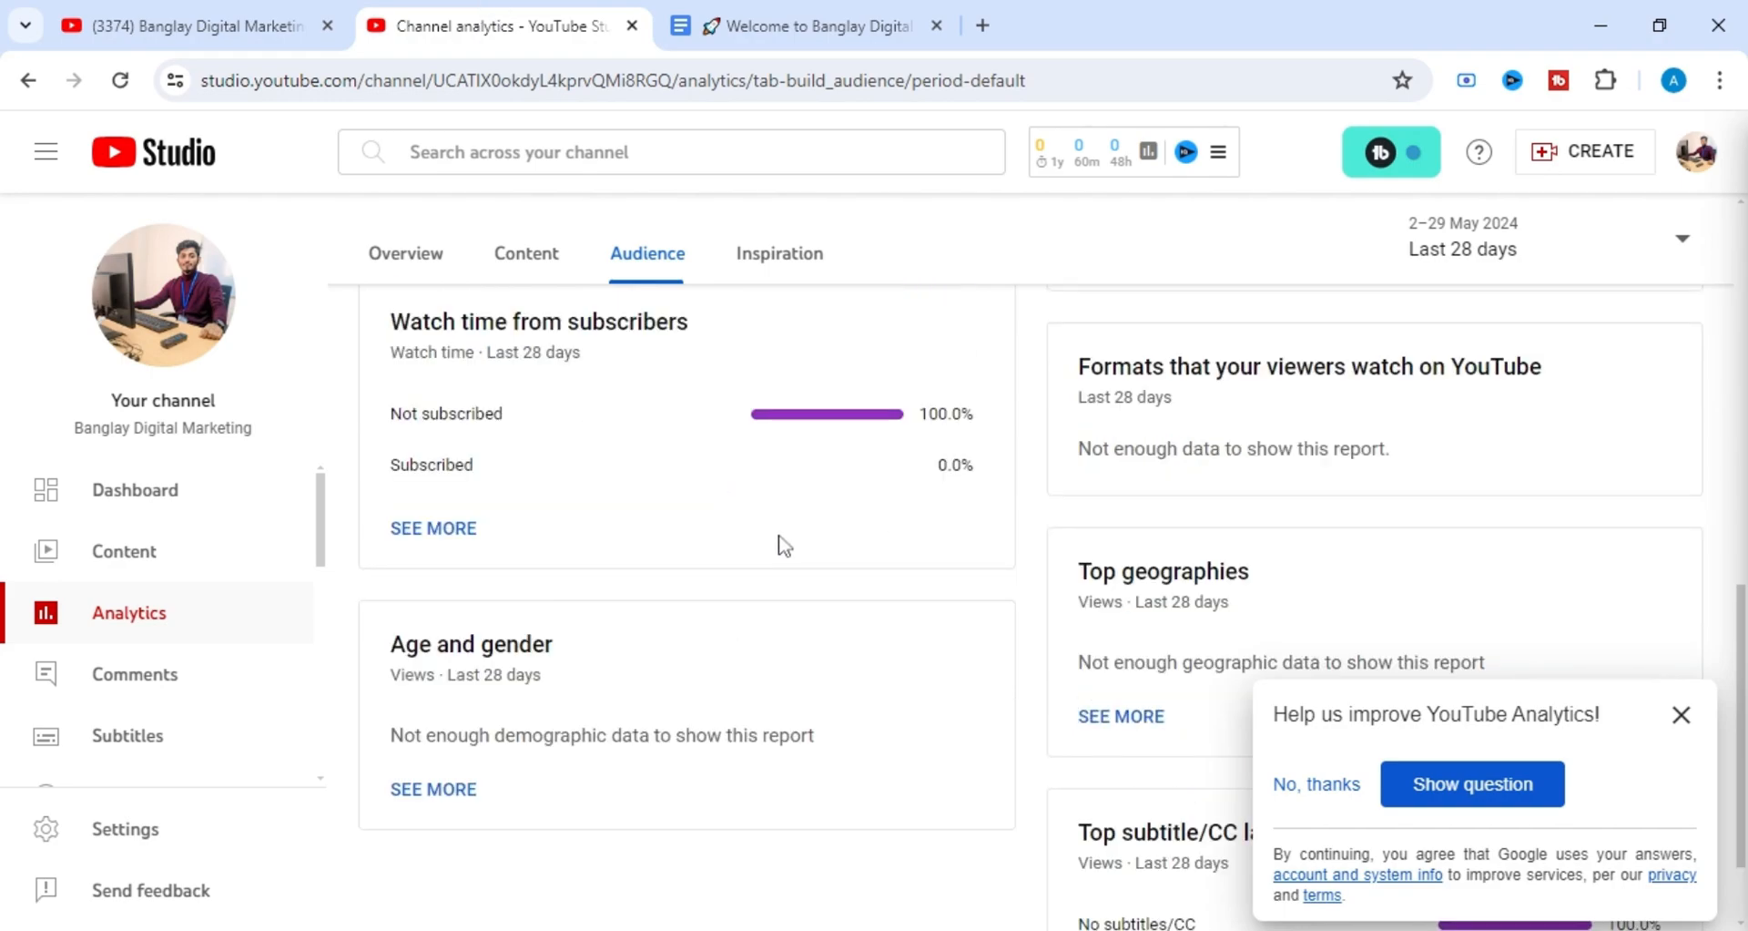
scroll(780, 542, "down", 1)
scroll(781, 544, "up", 1)
scroll(780, 545, "up", 4)
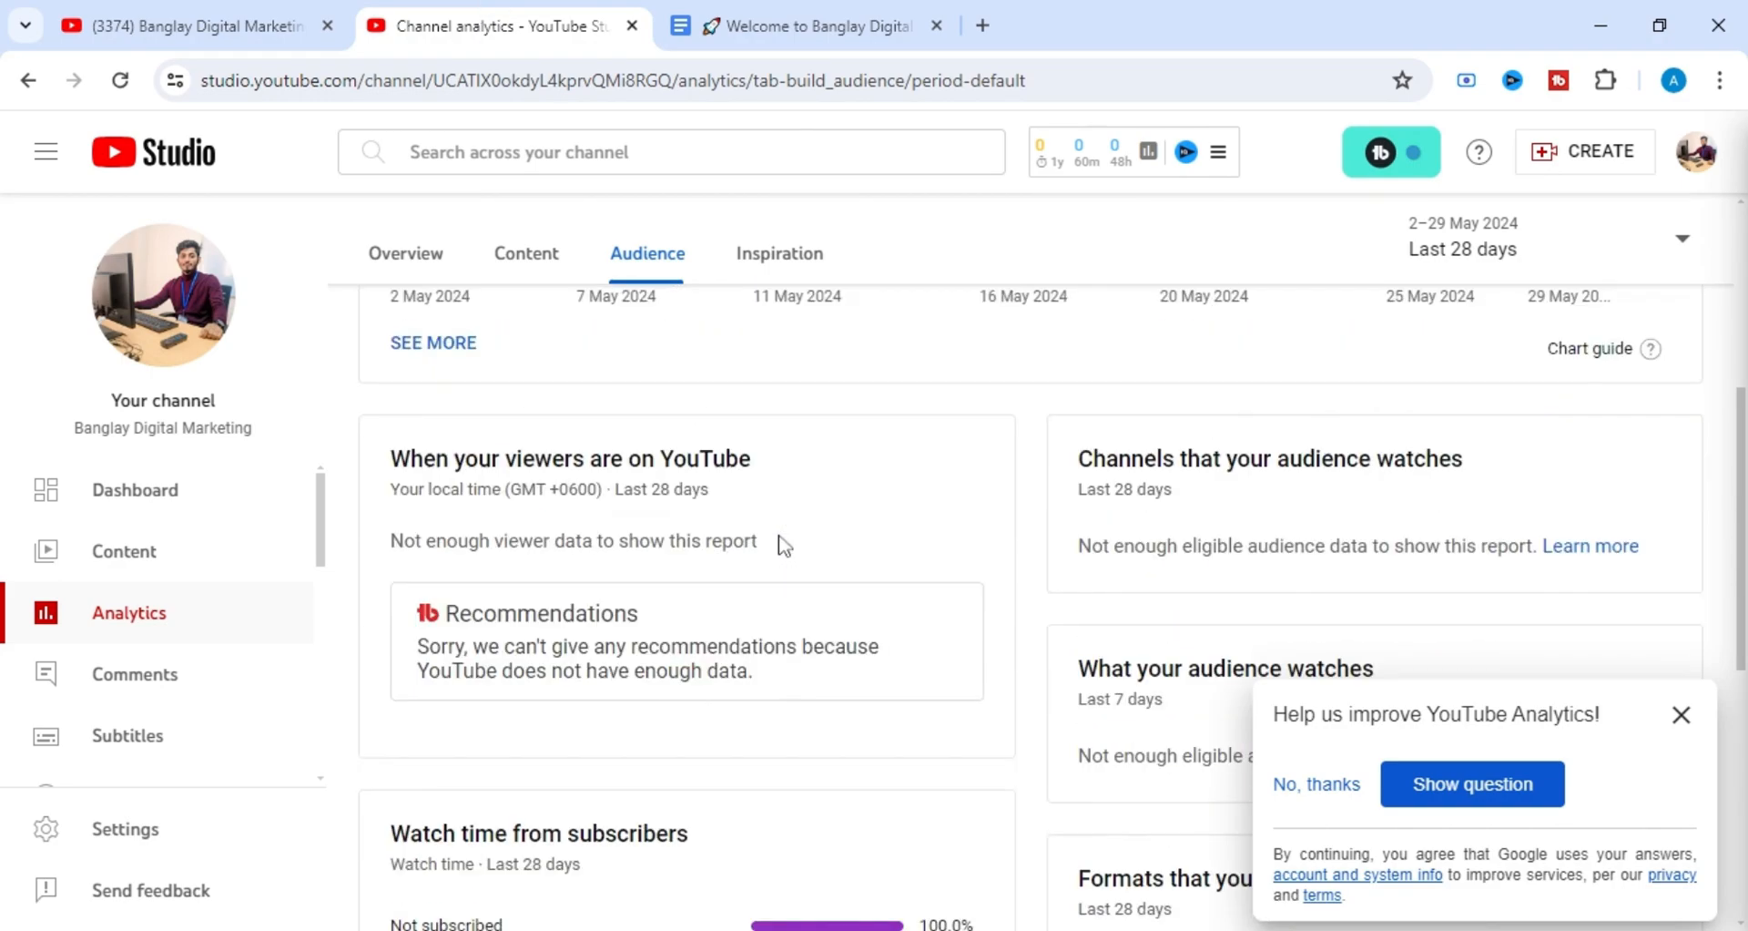
scroll(782, 544, "down", 1)
scroll(783, 545, "up", 1)
scroll(783, 545, "up", 5)
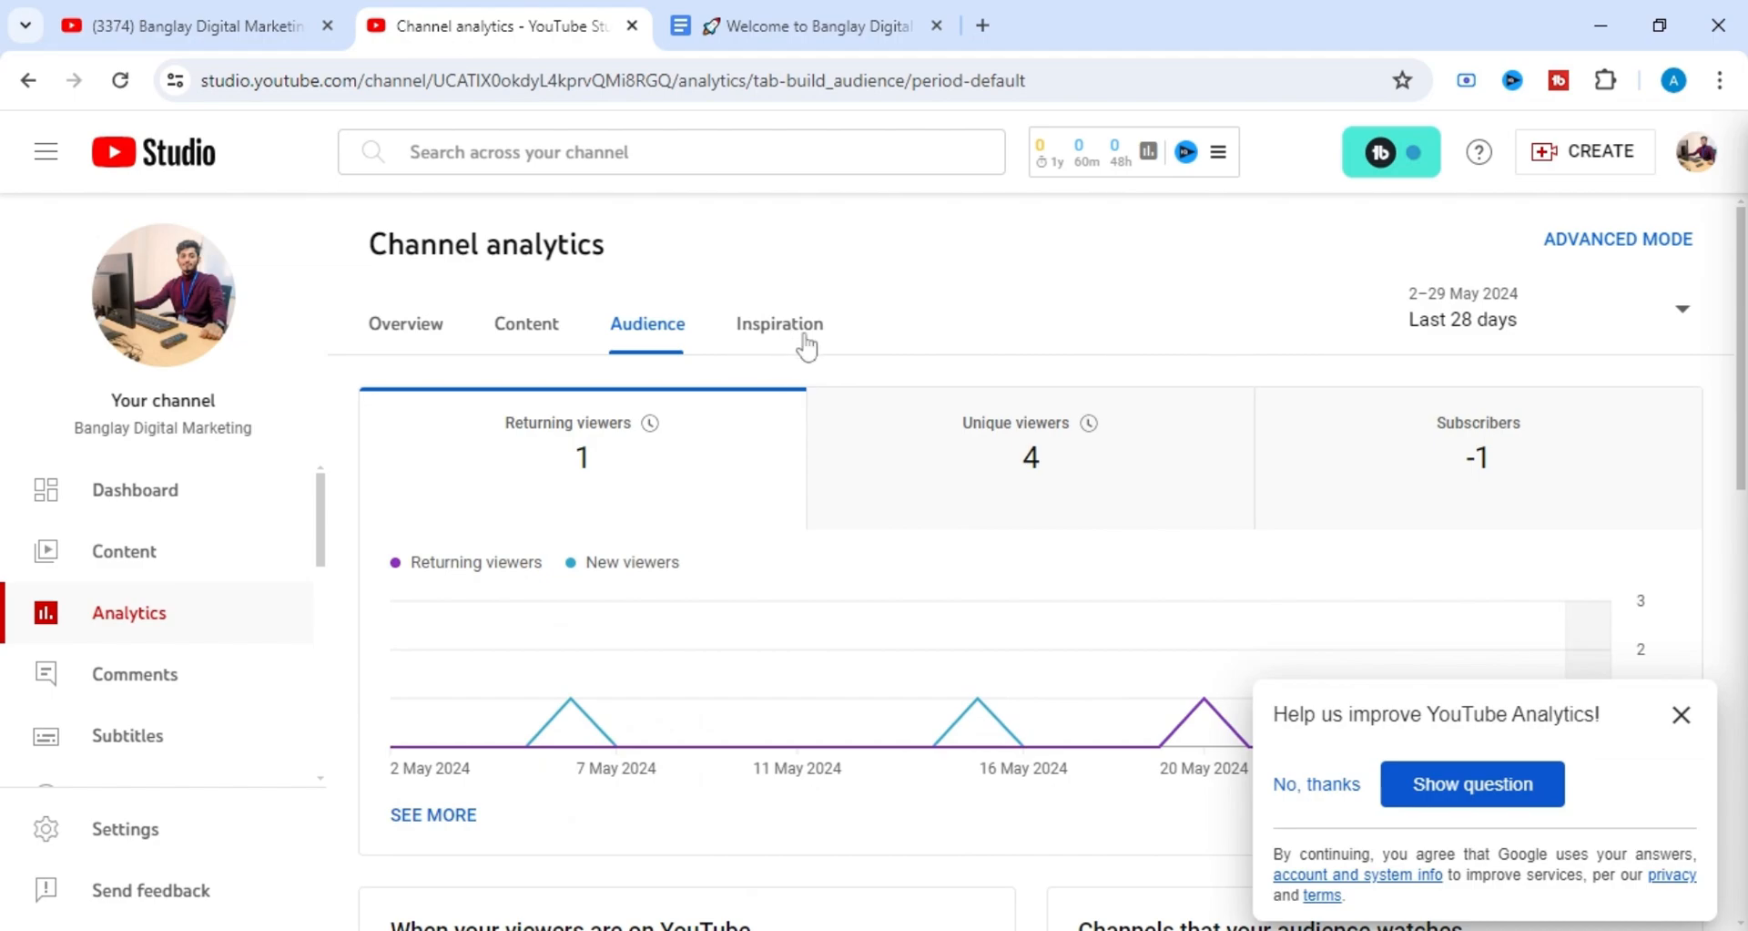
left_click_drag(577, 251, 357, 238)
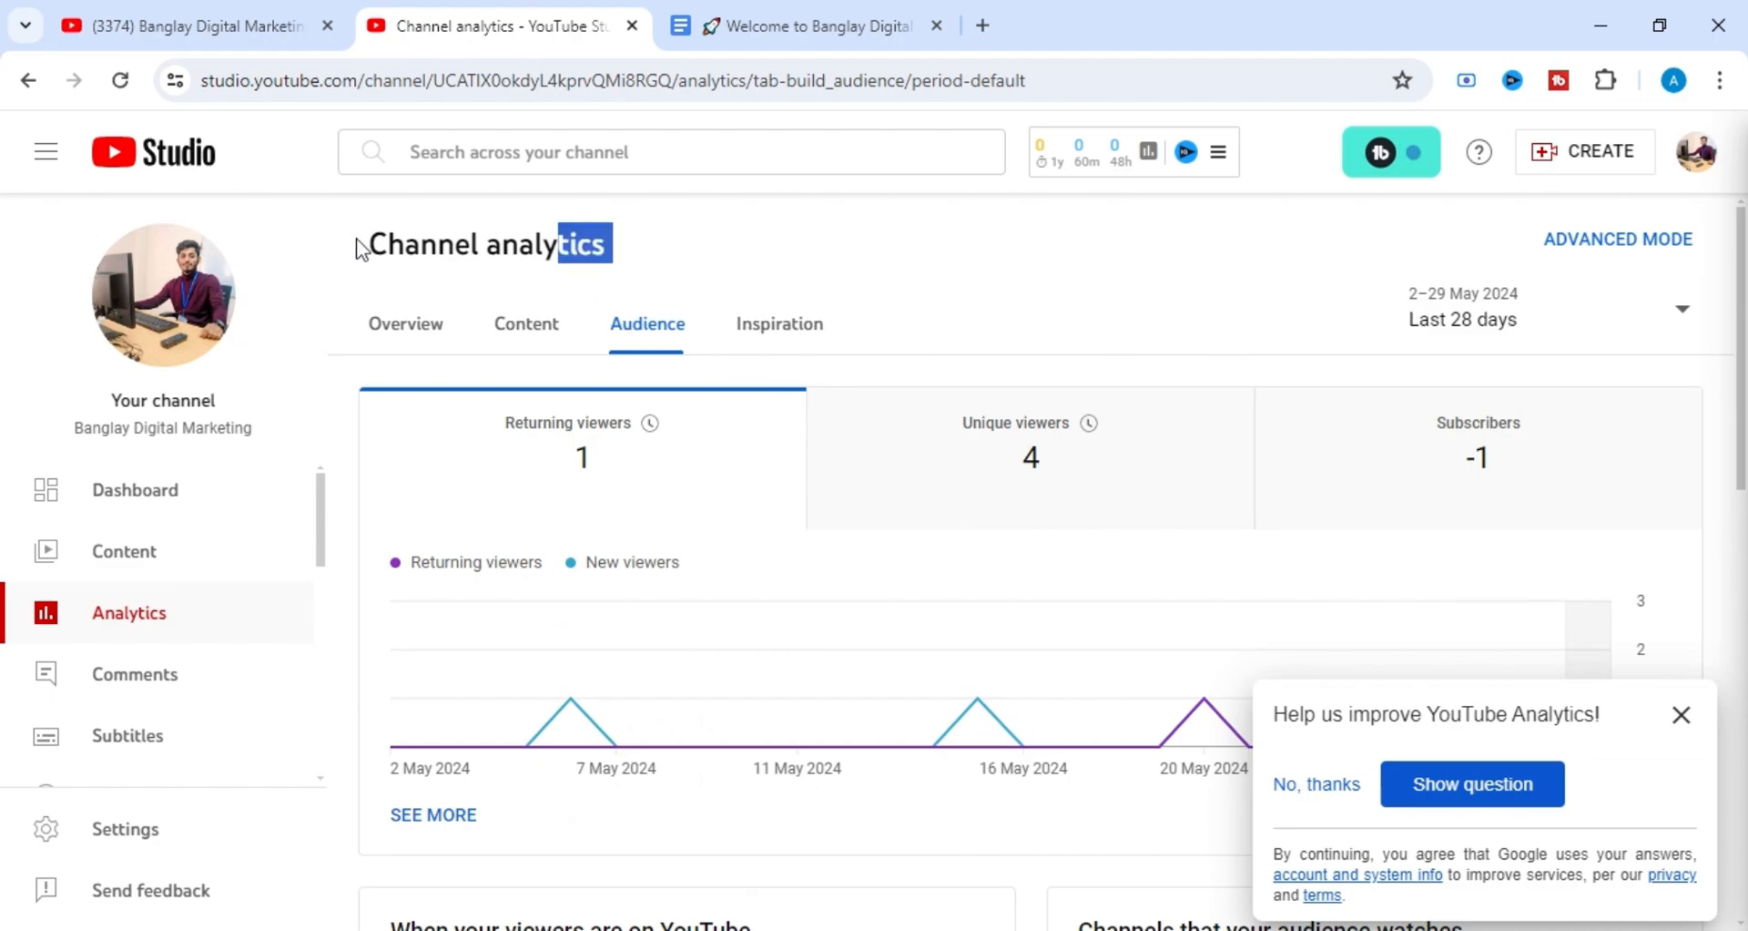
left_click_drag(651, 249, 660, 250)
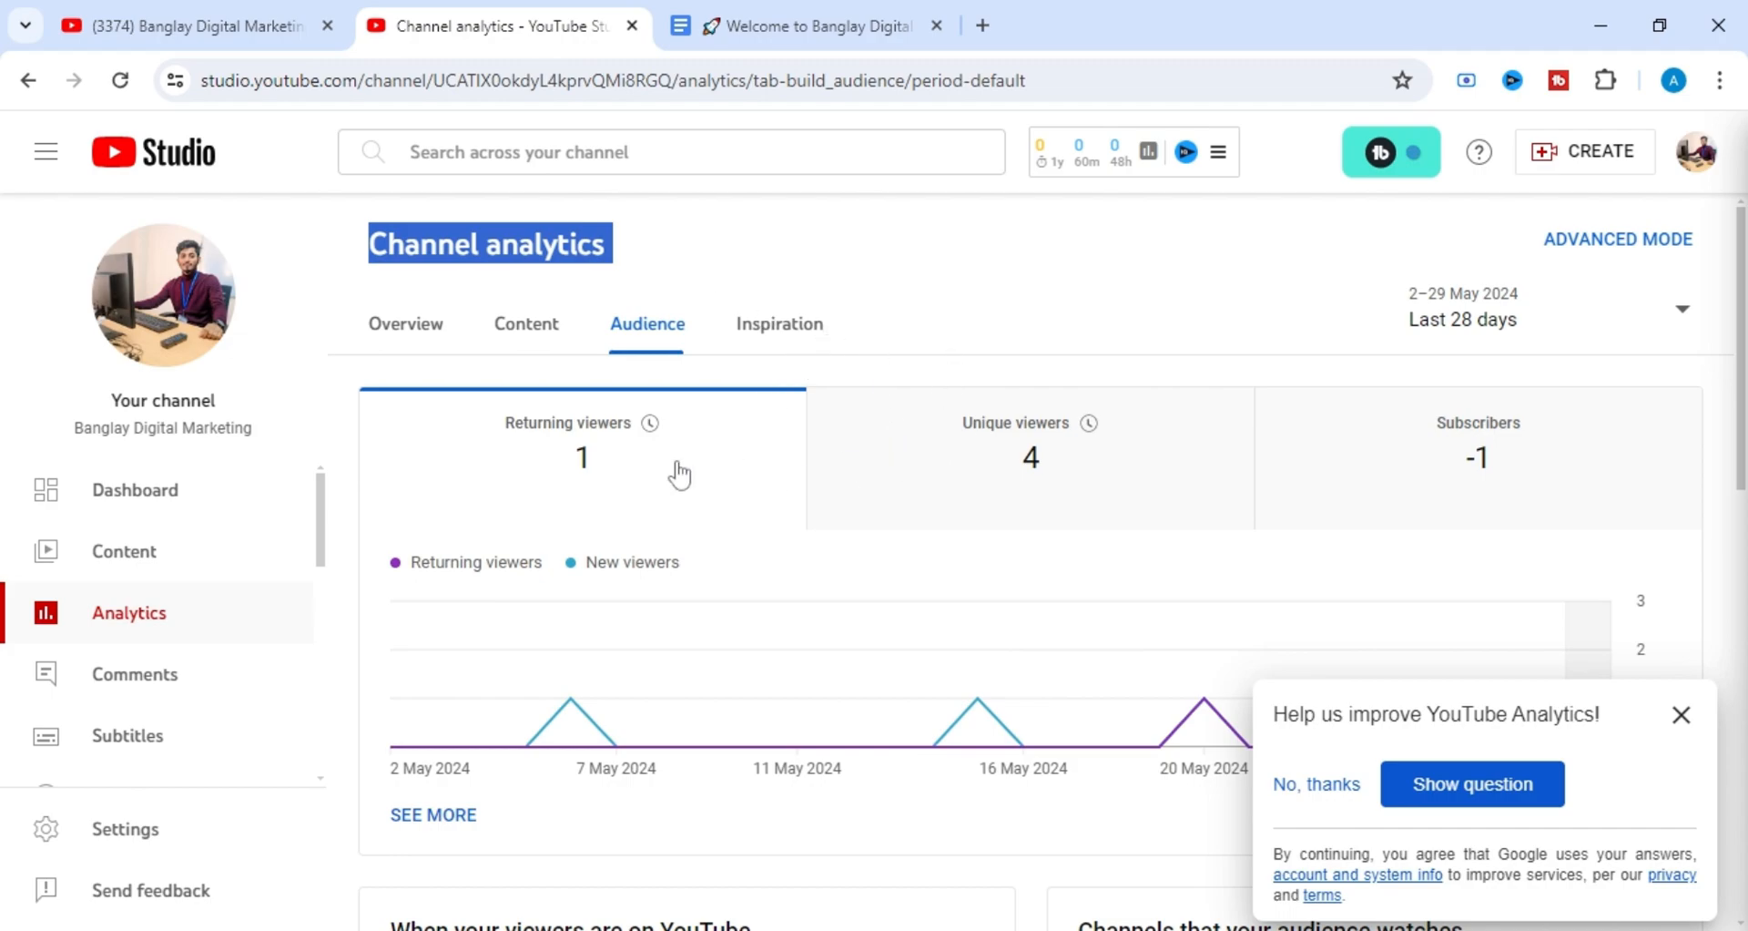
Open the channel content page and look over its list of videos.
left_click(182, 553)
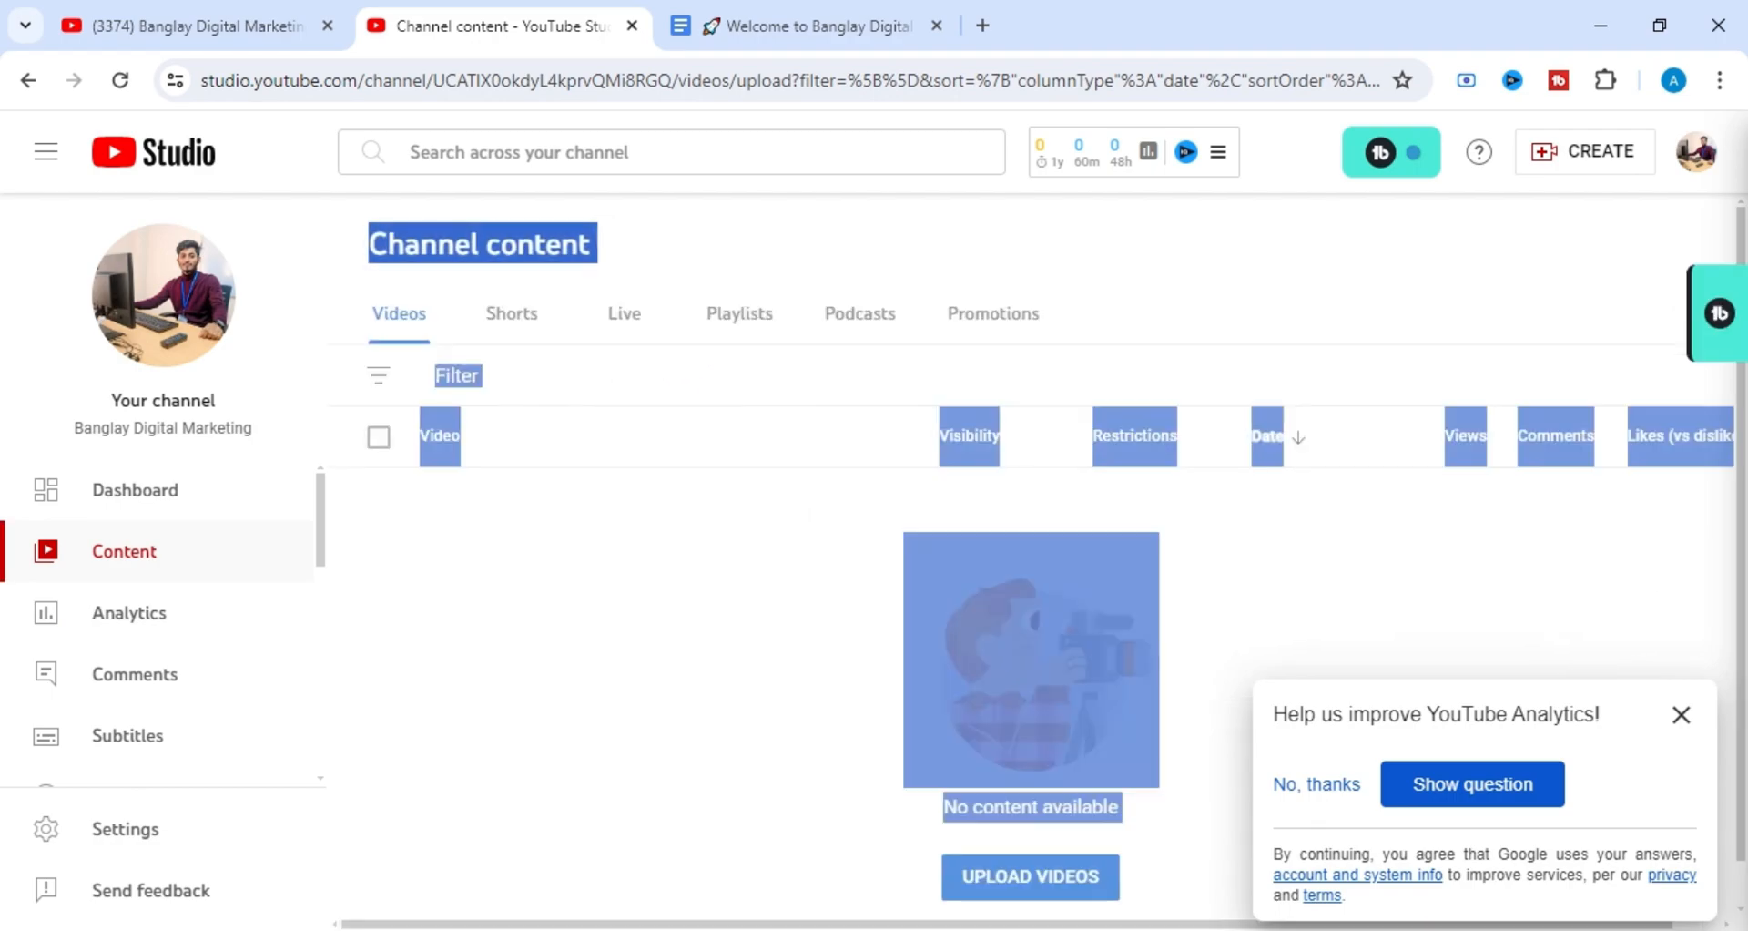
left_click(628, 556)
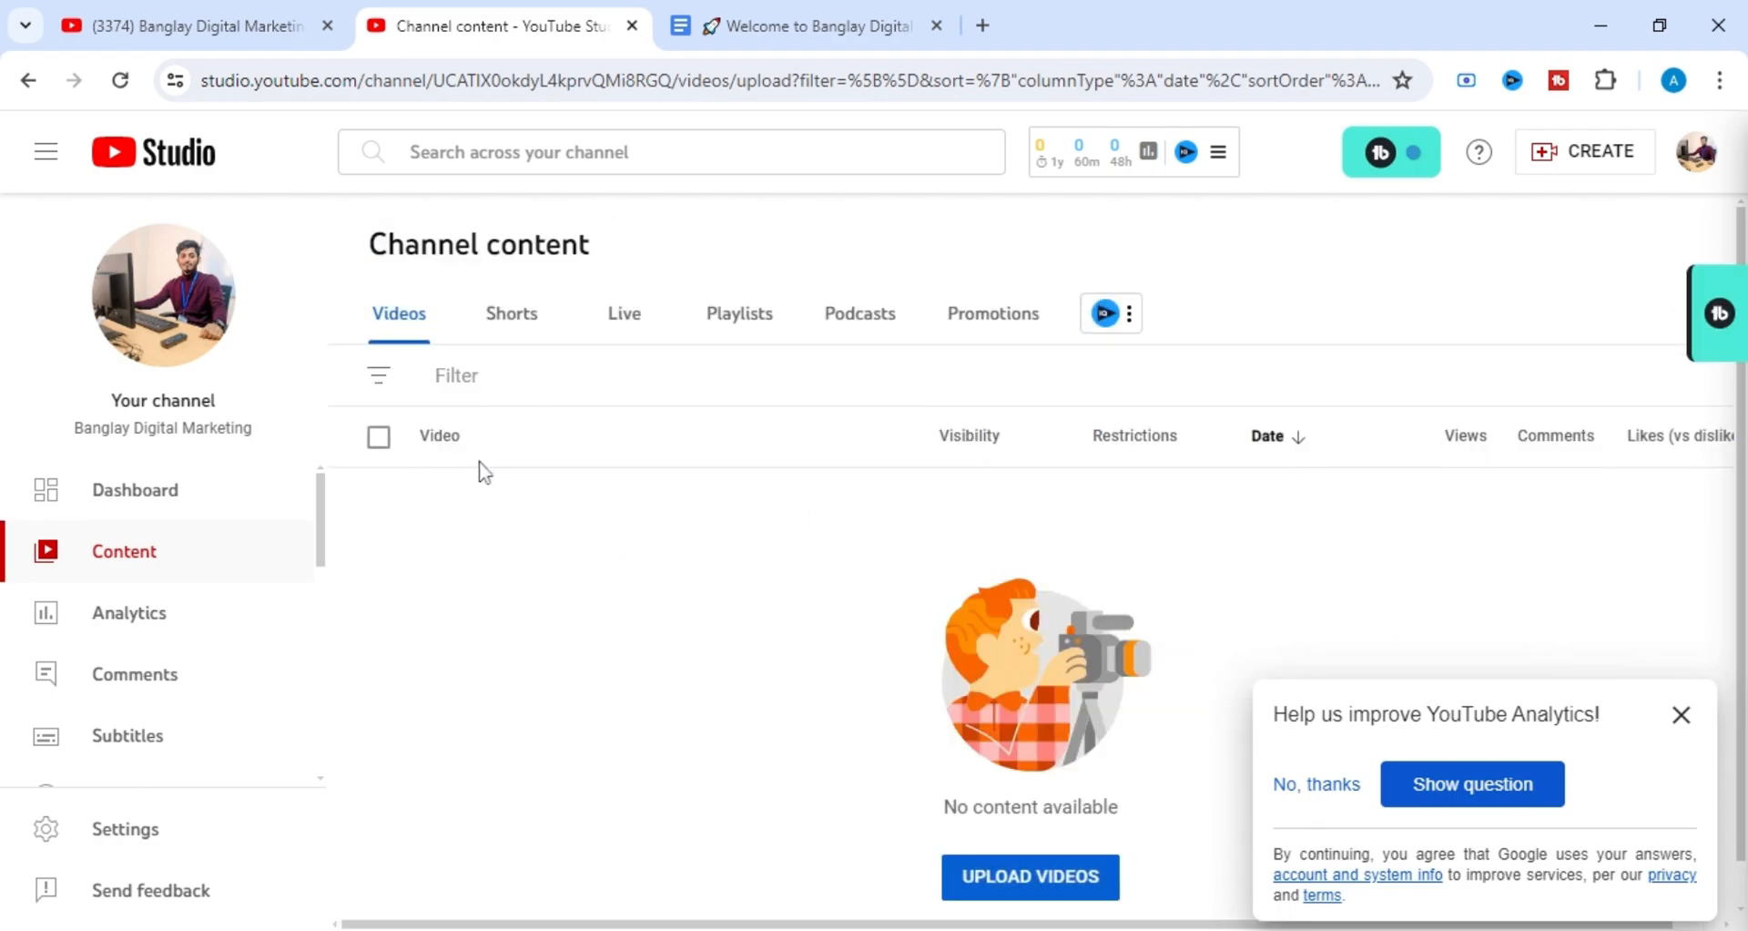
scroll(605, 505, "down", 1)
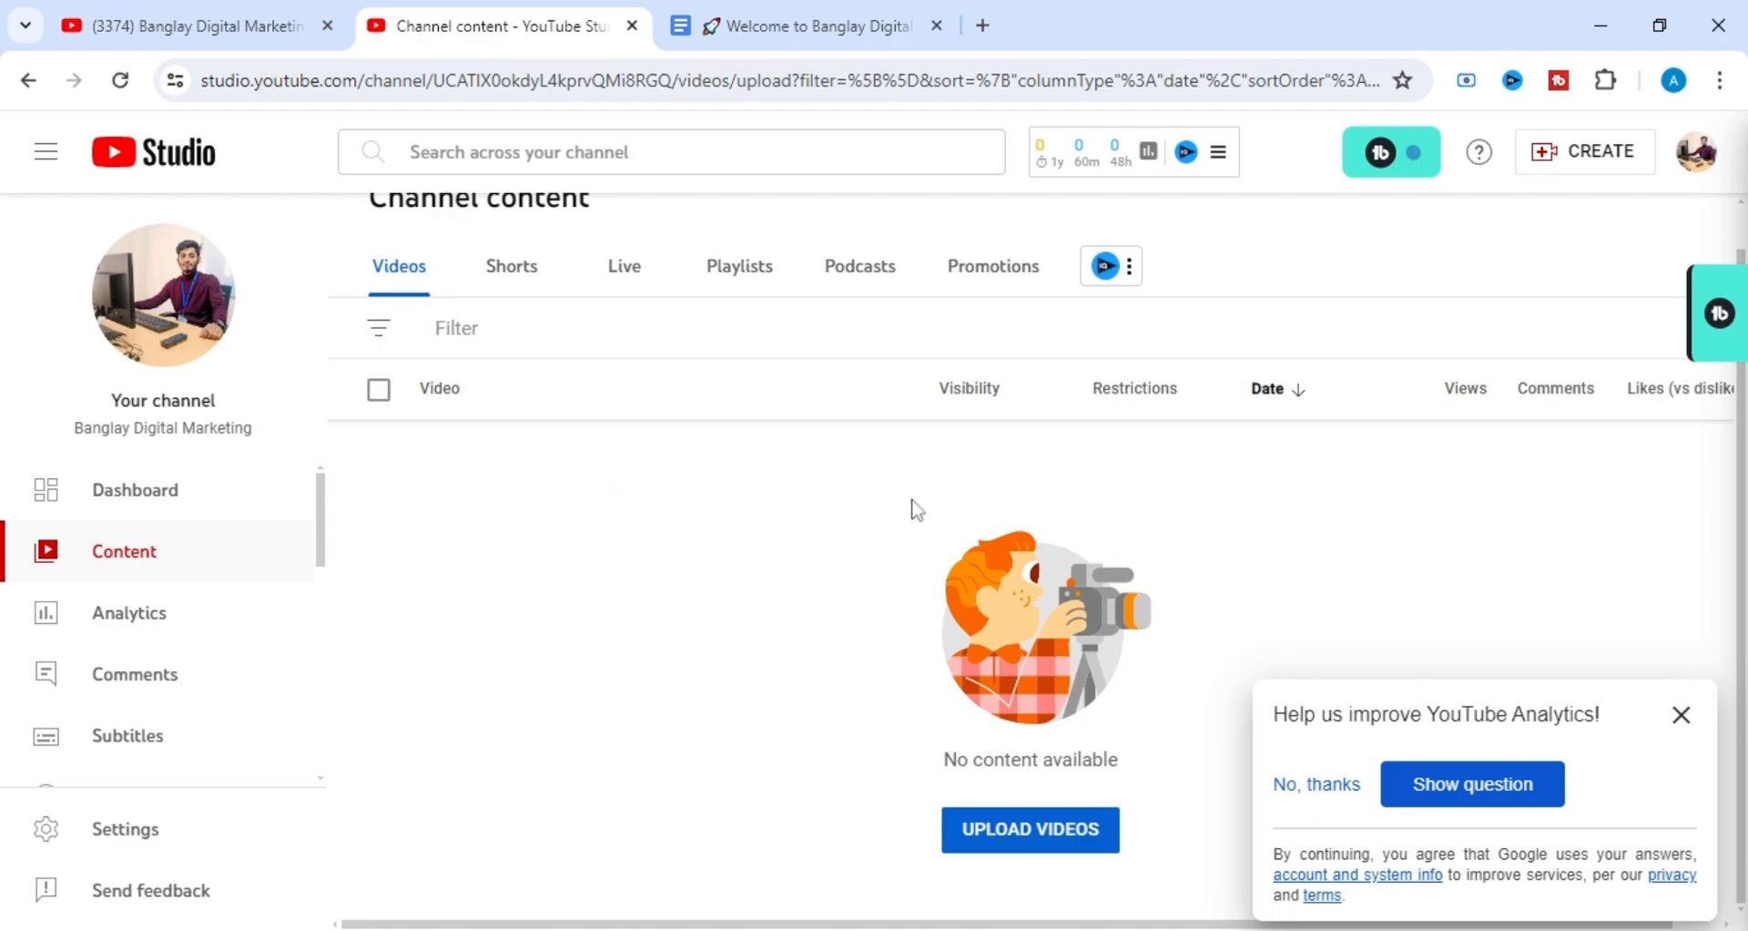
Open the channel dashboard and look through its analytics summary, recent subscribers and YouTube Education cards.
left_click(240, 514)
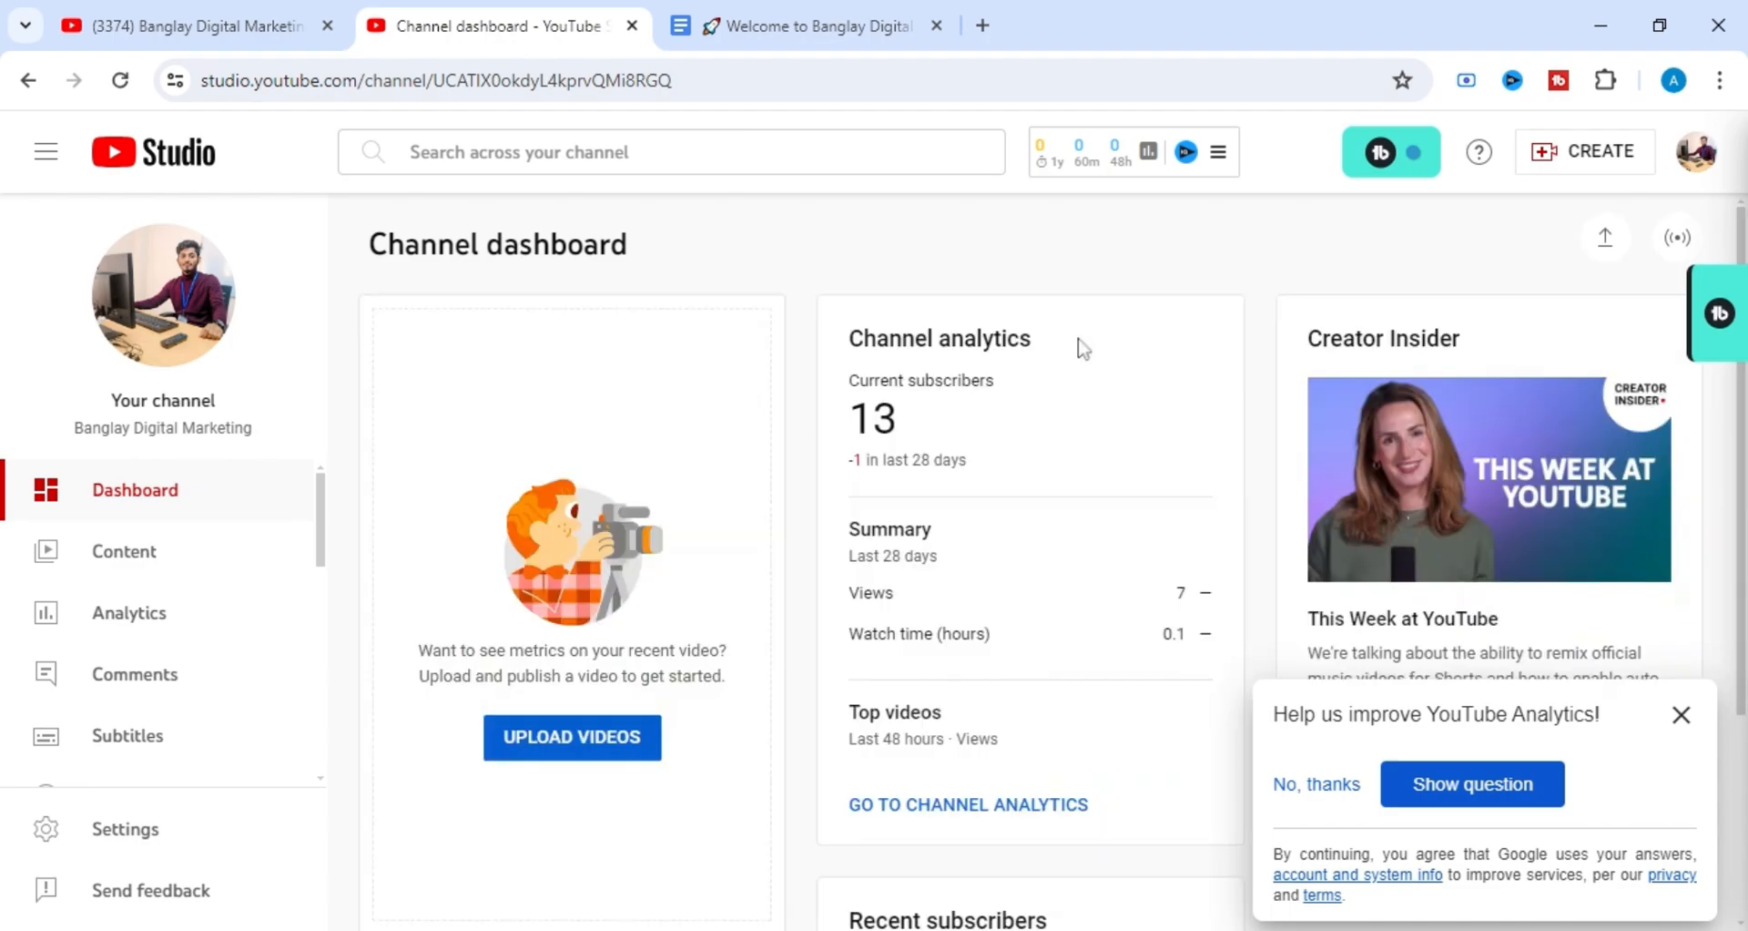
scroll(537, 499, "down", 10)
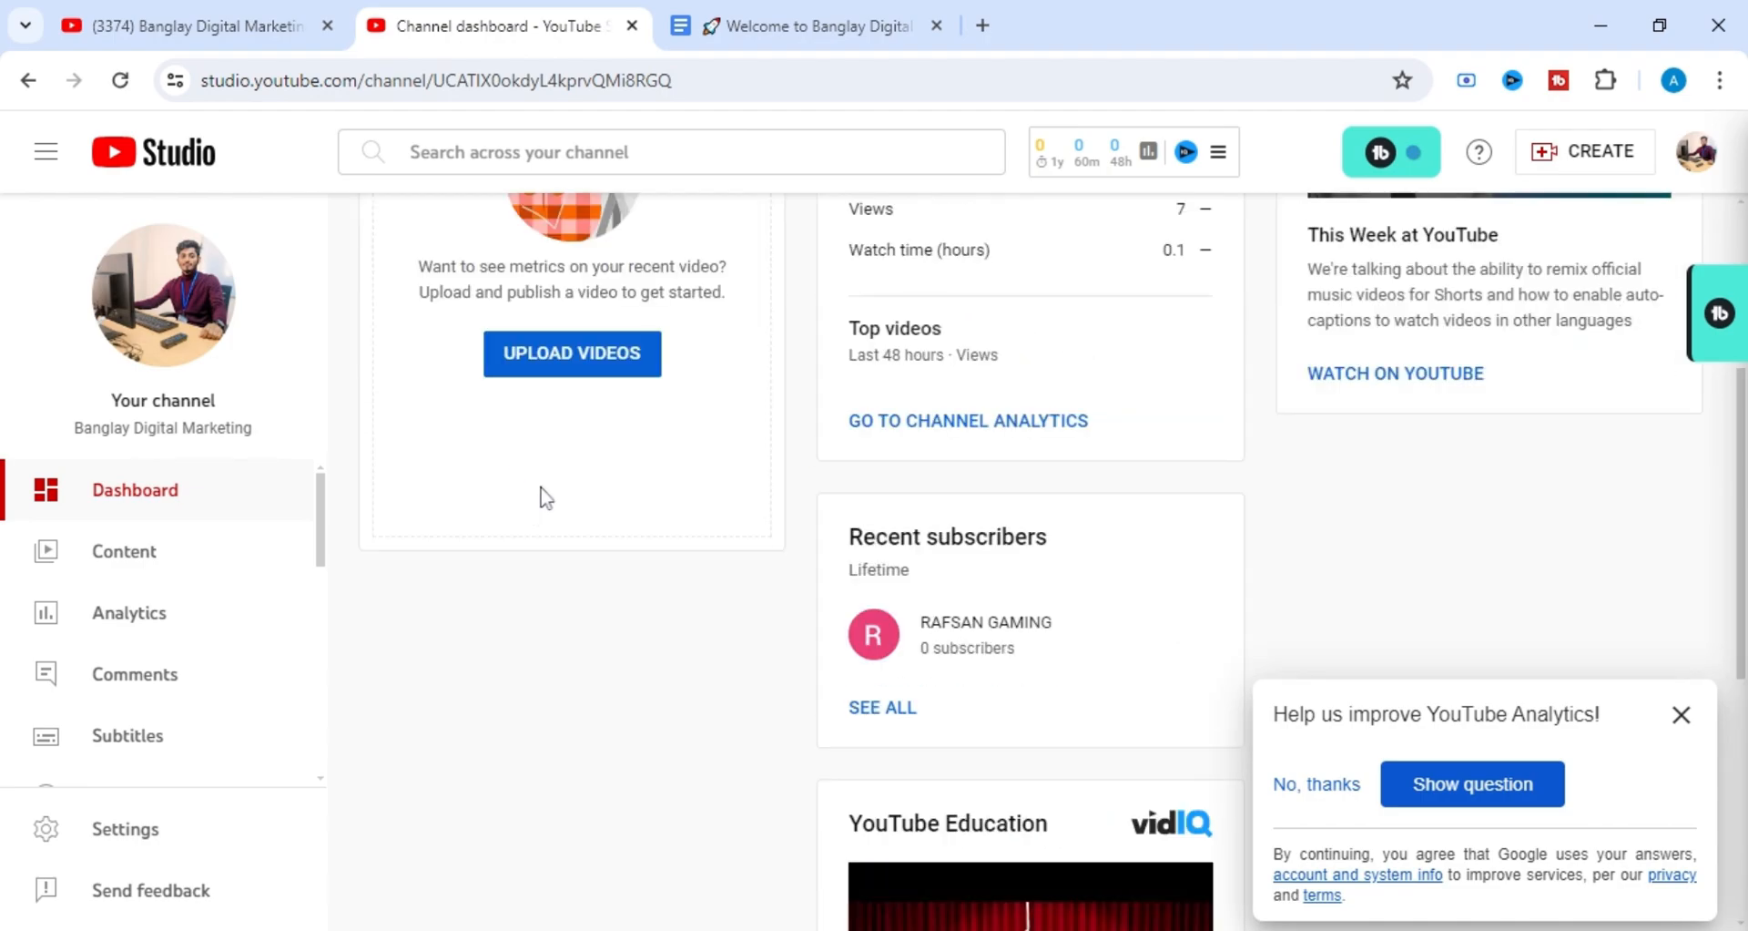
scroll(546, 414, "up", 10)
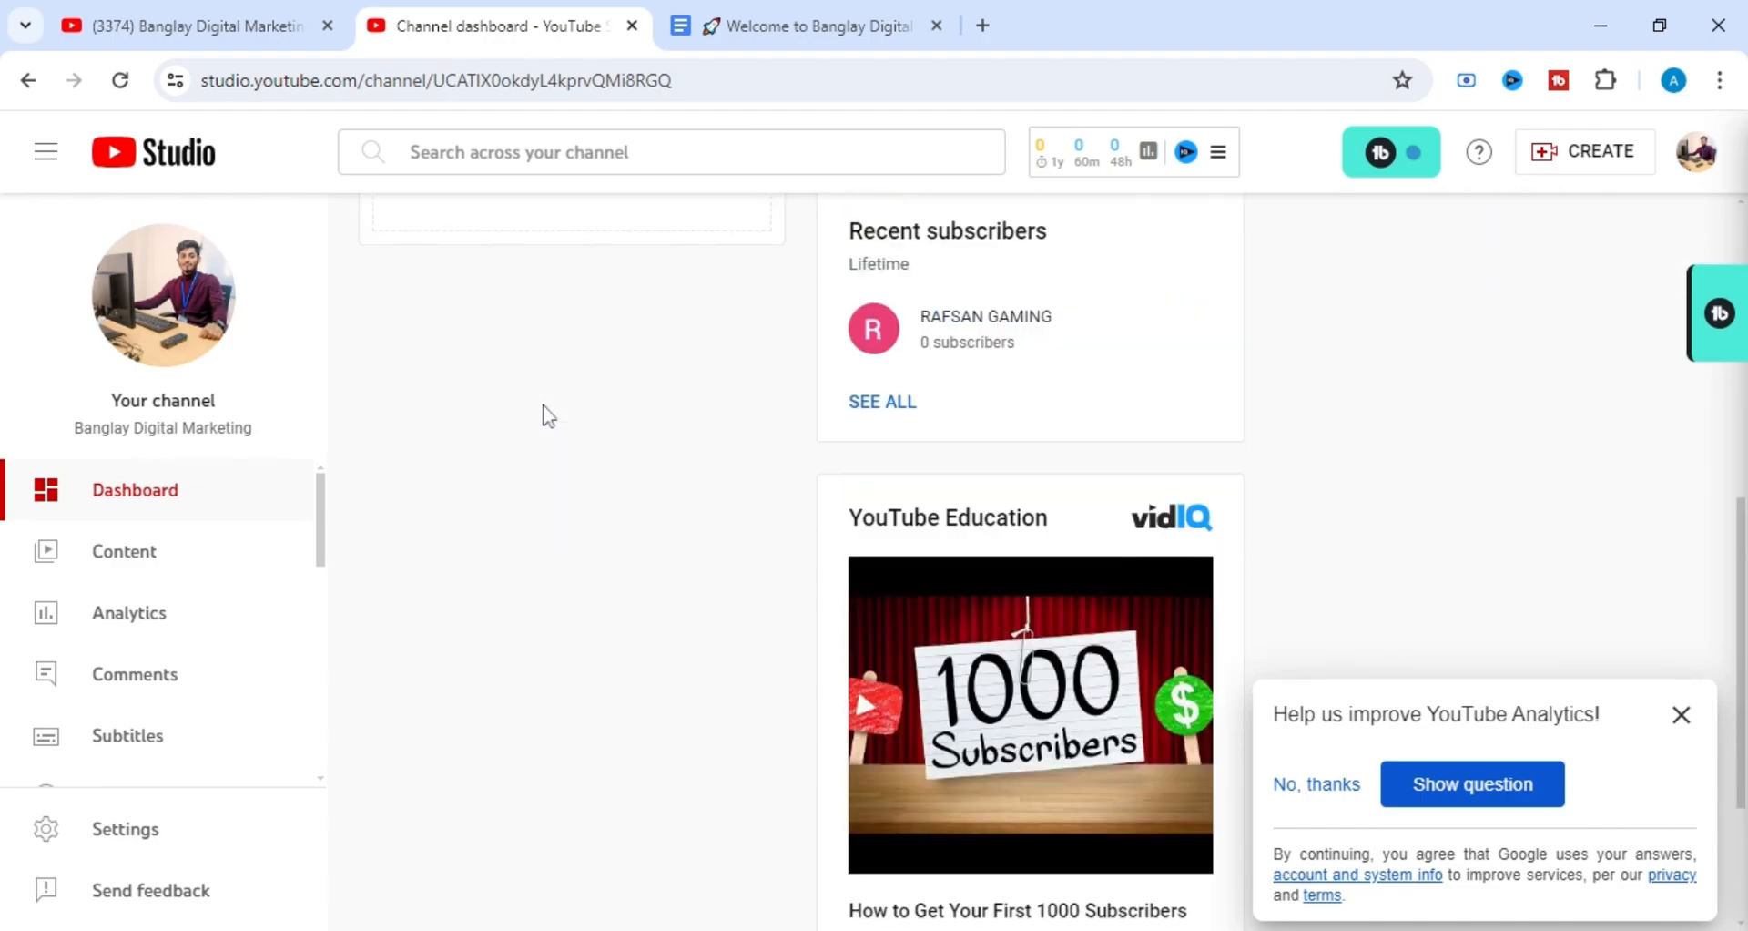